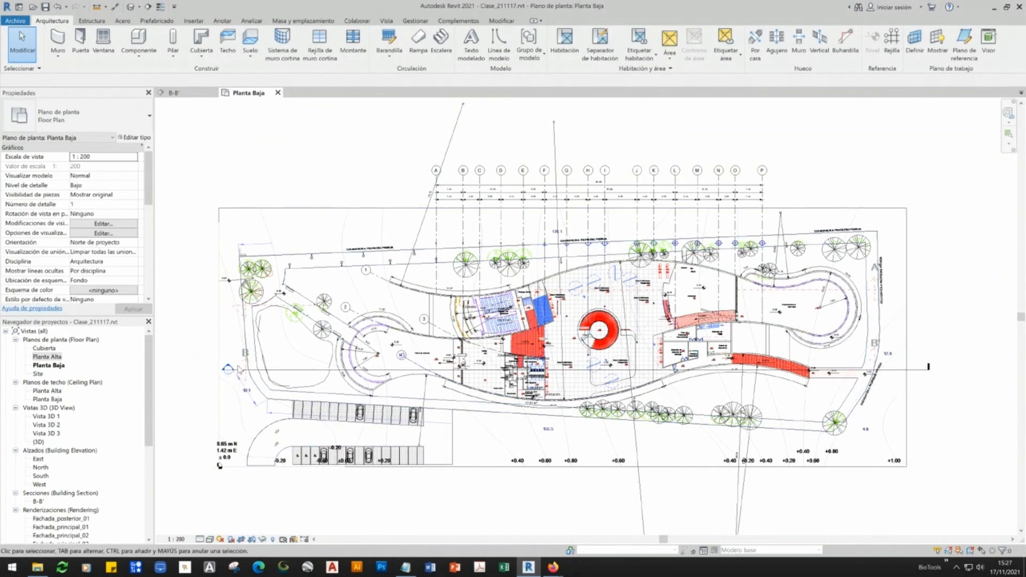
- Temporarily hide the imported Topografia-Museo_arte_contemporaneo.dwg drawing in the Planta Baja view
{"action": "scroll", "coordinate": [243, 363], "scroll_direction": "up", "scroll_amount": 3}
{"action": "left_click", "coordinate": [244, 363]}
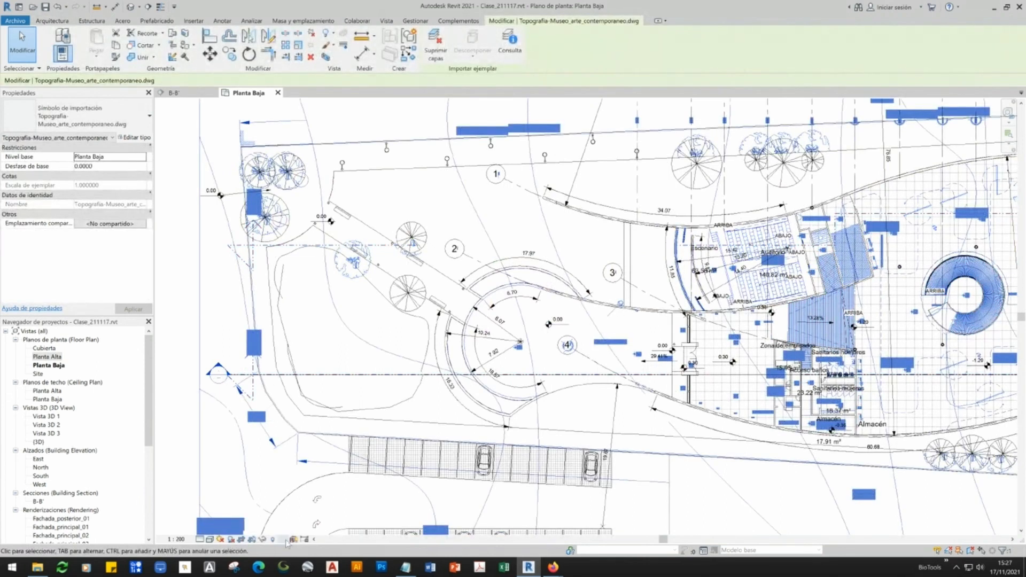
{"action": "left_click", "coordinate": [263, 539]}
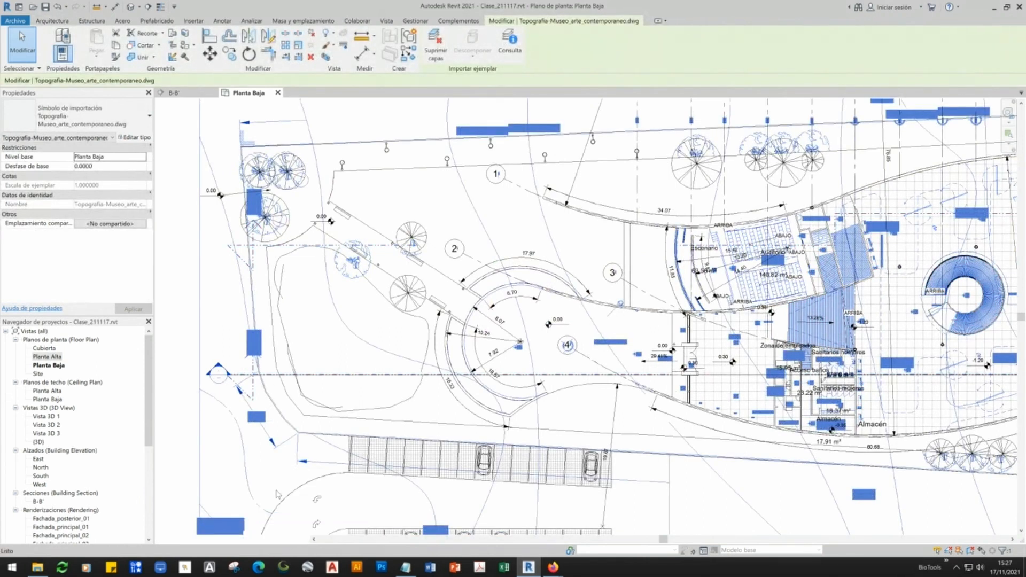
{"action": "left_click", "coordinate": [287, 497]}
{"action": "scroll", "coordinate": [272, 461], "scroll_direction": "down", "scroll_amount": 2}
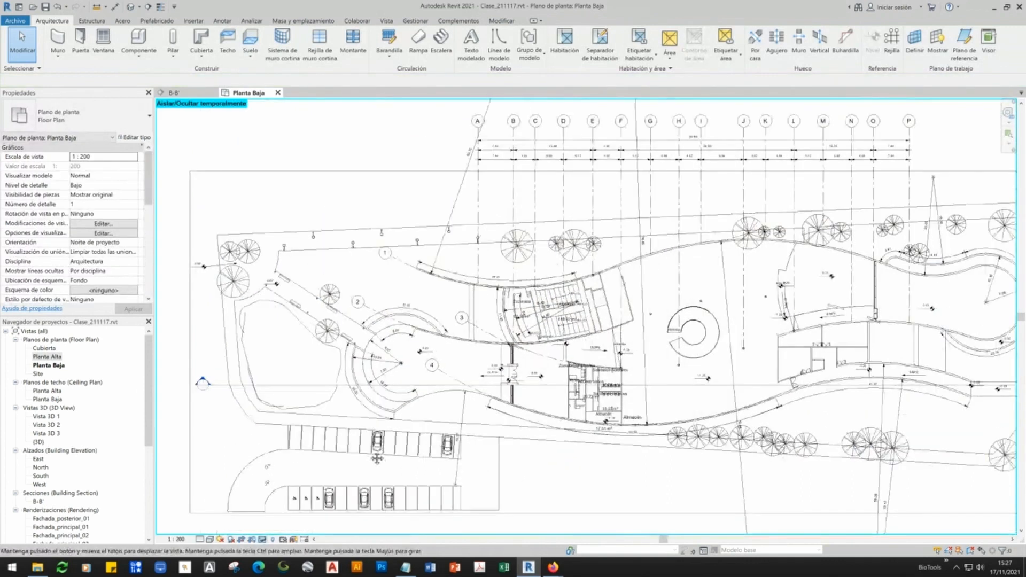
{"action": "scroll", "coordinate": [320, 455], "scroll_direction": "down", "scroll_amount": 2}
{"action": "left_click", "coordinate": [394, 371]}
{"action": "scroll", "coordinate": [394, 449], "scroll_direction": "down", "scroll_amount": 2}
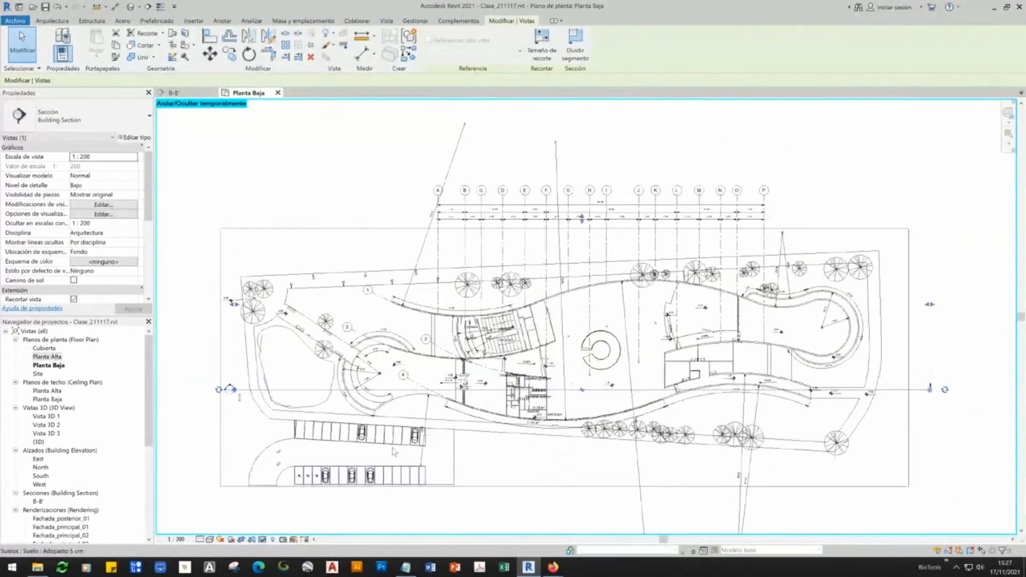
{"action": "key", "text": "Escape"}
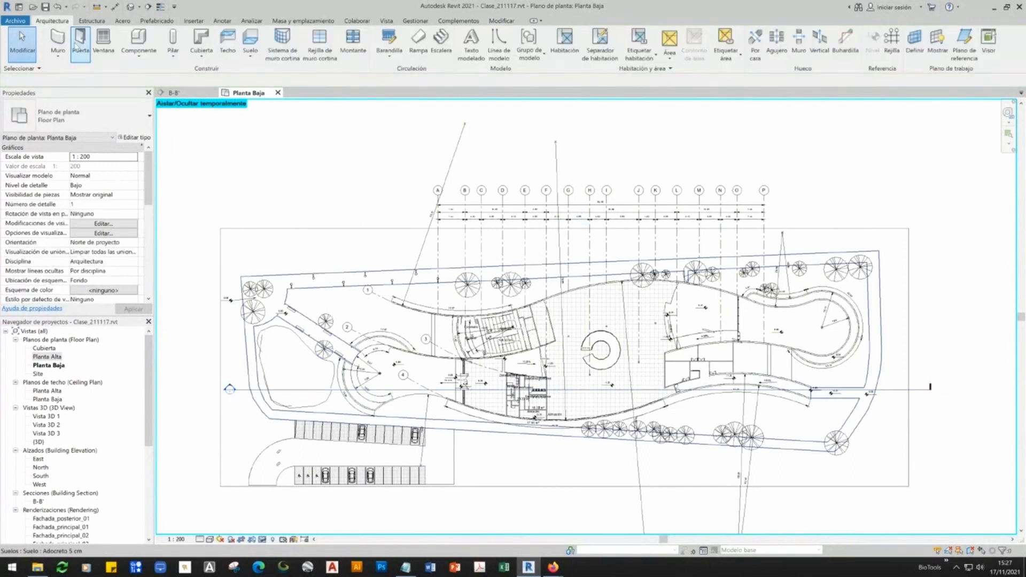
- Draw a diagonal section across the whole building, from above the plan near grid A down past its southeast side
{"action": "left_click", "coordinate": [389, 22]}
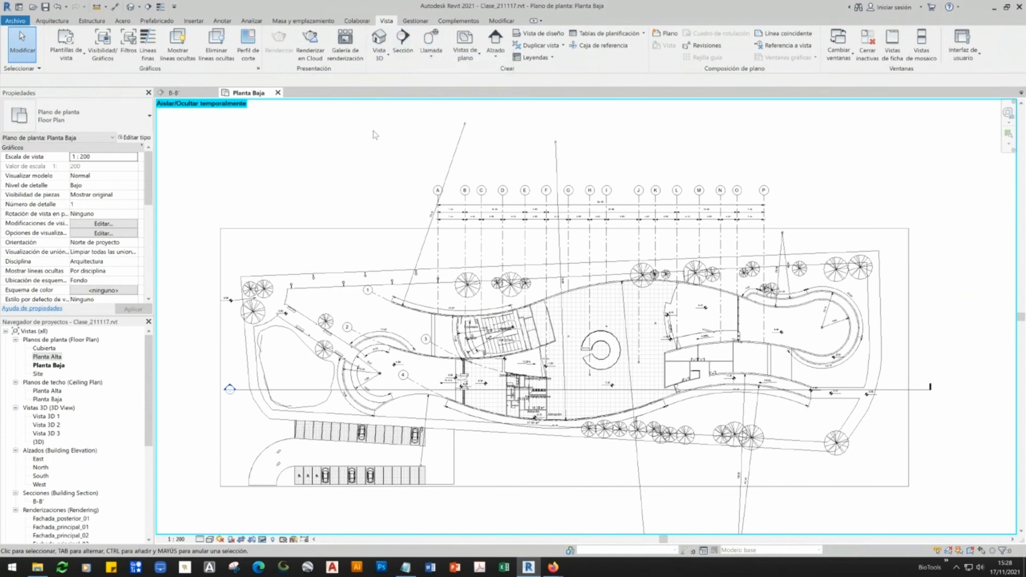
{"action": "left_click", "coordinate": [403, 45]}
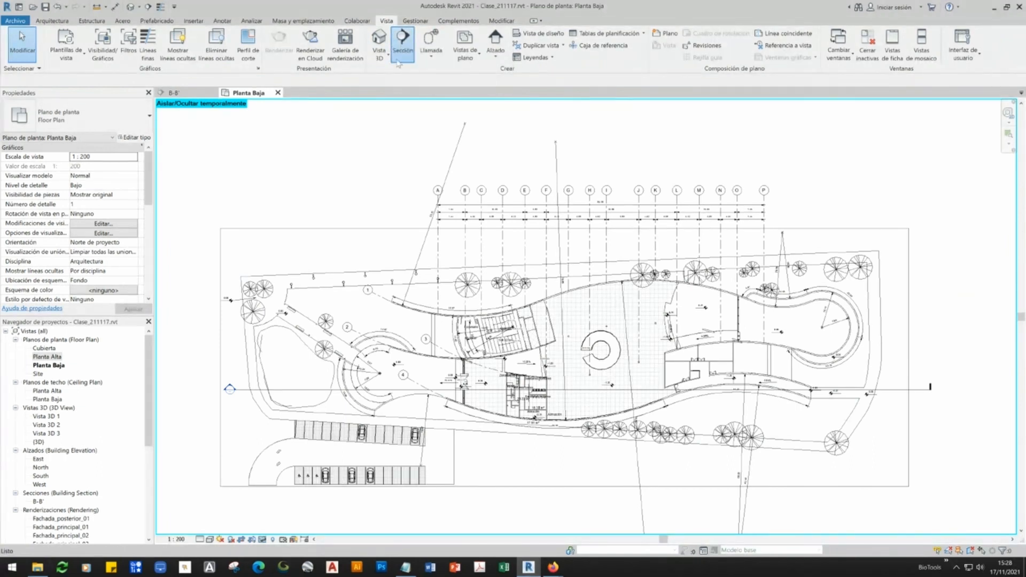
{"action": "left_click", "coordinate": [372, 195]}
{"action": "left_click", "coordinate": [800, 517]}
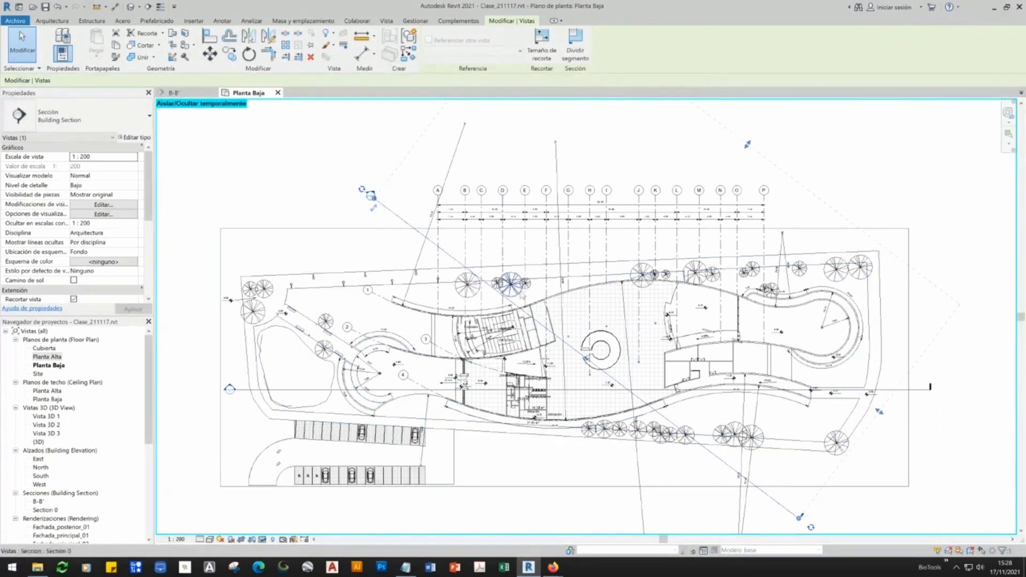
{"action": "middle_click_drag", "start_coordinate": [557, 320], "coordinate": [471, 357]}
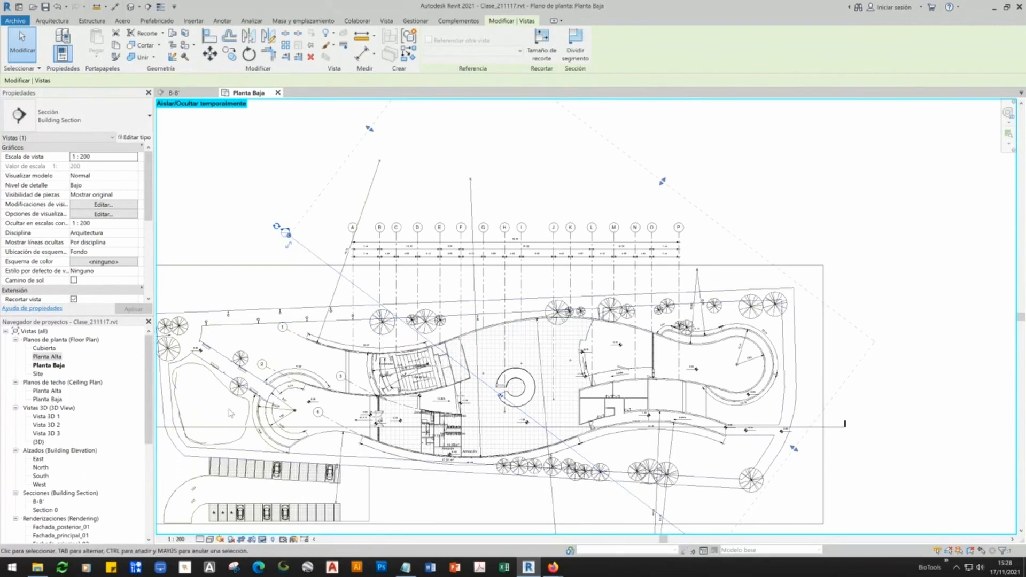
- Collapse the Renderizaciones group in the project browser and check the views listed under Secciones
{"action": "scroll", "coordinate": [16, 462], "scroll_direction": "down", "scroll_amount": 2}
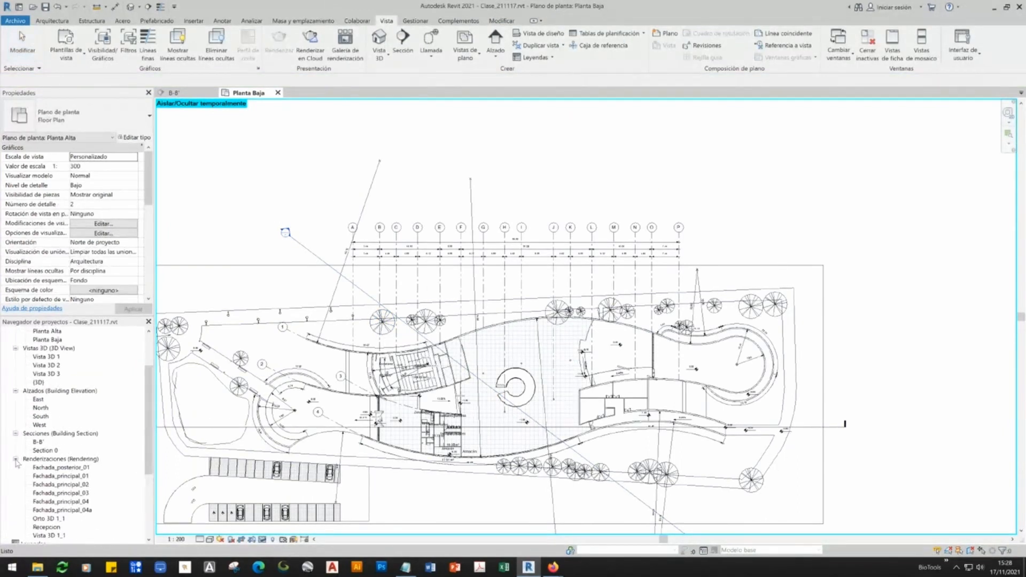
{"action": "left_click", "coordinate": [16, 459]}
{"action": "left_click", "coordinate": [15, 434]}
{"action": "left_click", "coordinate": [16, 434]}
{"action": "left_click", "coordinate": [15, 434]}
{"action": "left_click", "coordinate": [16, 433]}
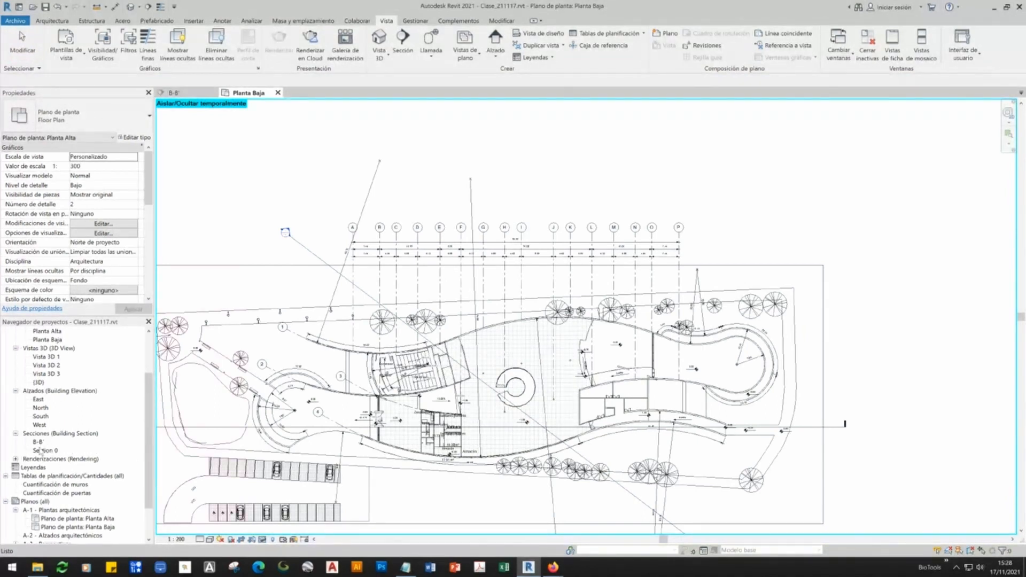
- Draw an opposite diagonal section from below the parking lot to beyond grid P, and delete both diagonal sections
{"action": "middle_click_drag", "start_coordinate": [185, 419], "coordinate": [401, 421]}
{"action": "scroll", "coordinate": [339, 428], "scroll_direction": "up", "scroll_amount": 8}
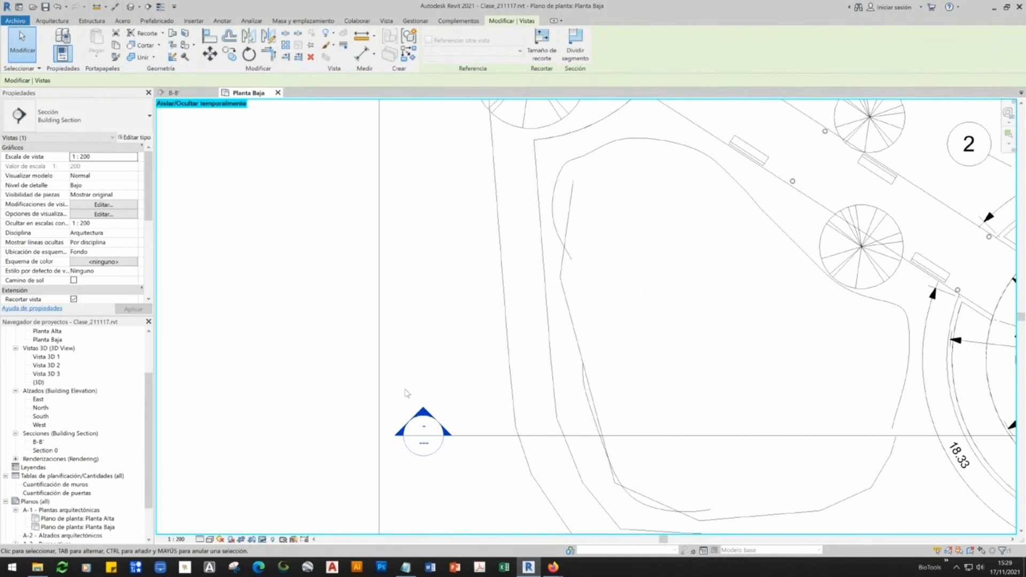
{"action": "left_click", "coordinate": [303, 374]}
{"action": "scroll", "coordinate": [301, 375], "scroll_direction": "down", "scroll_amount": 6}
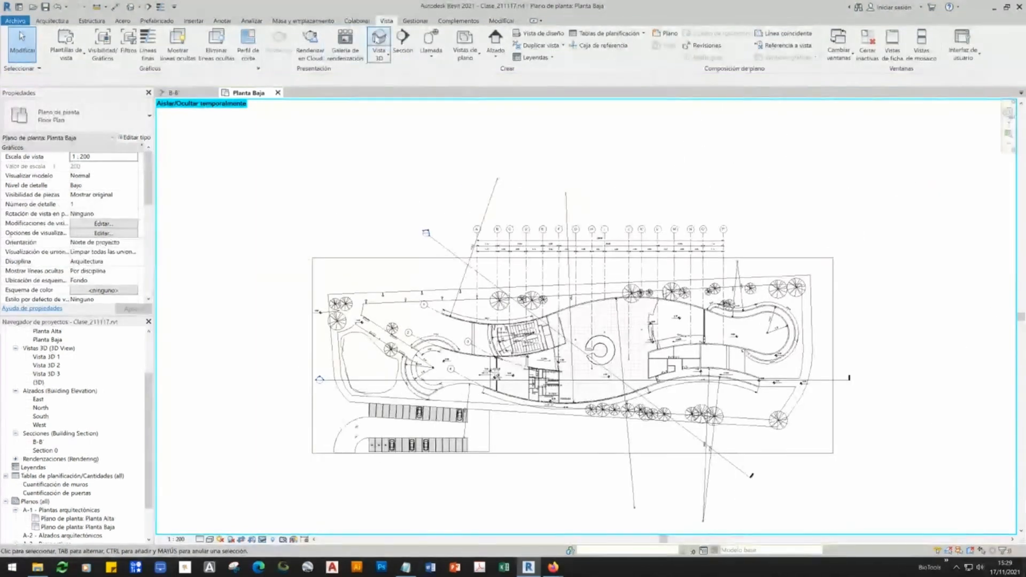
{"action": "left_click", "coordinate": [403, 42]}
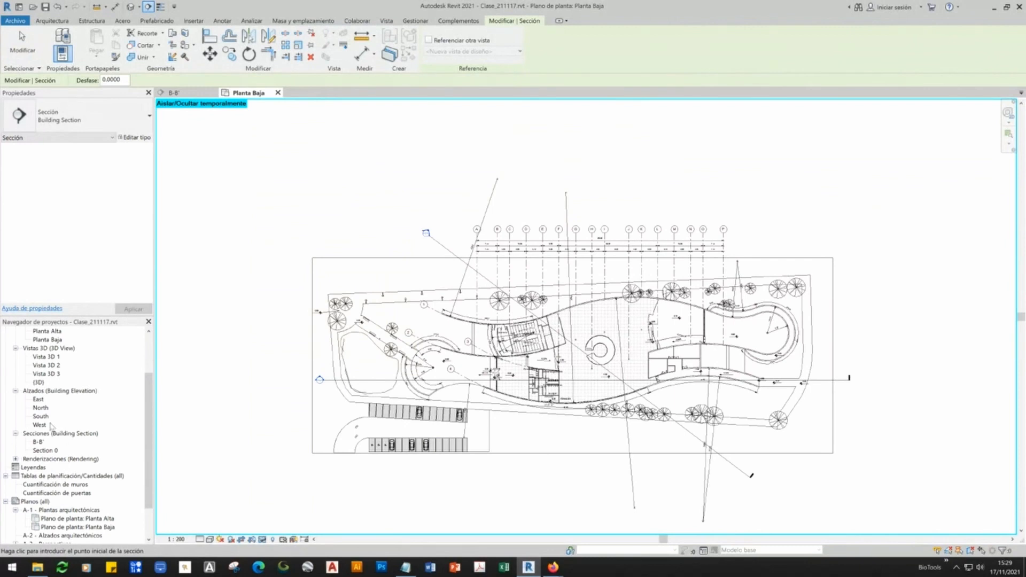
{"action": "left_click", "coordinate": [416, 516]}
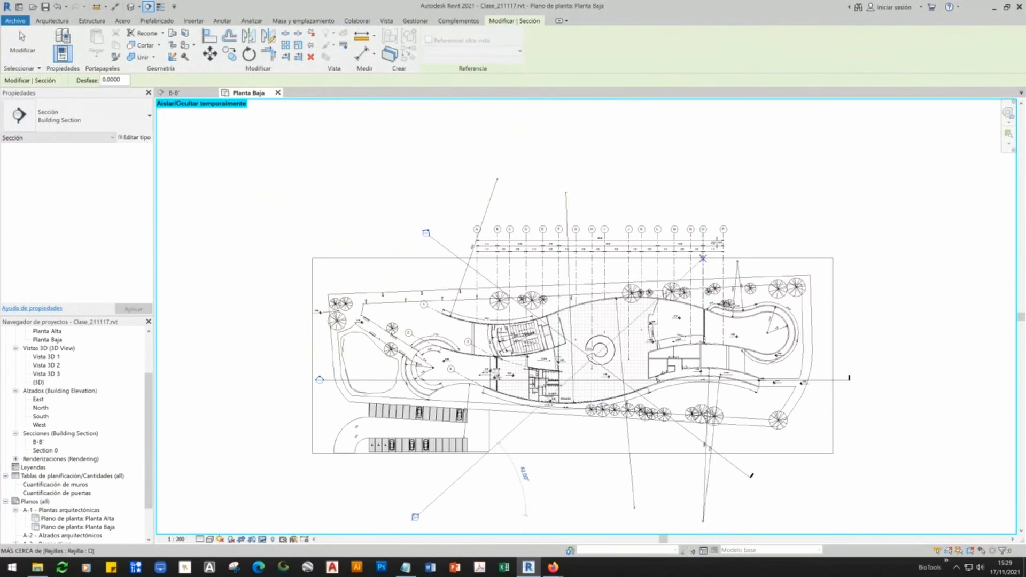
{"action": "left_click", "coordinate": [748, 210]}
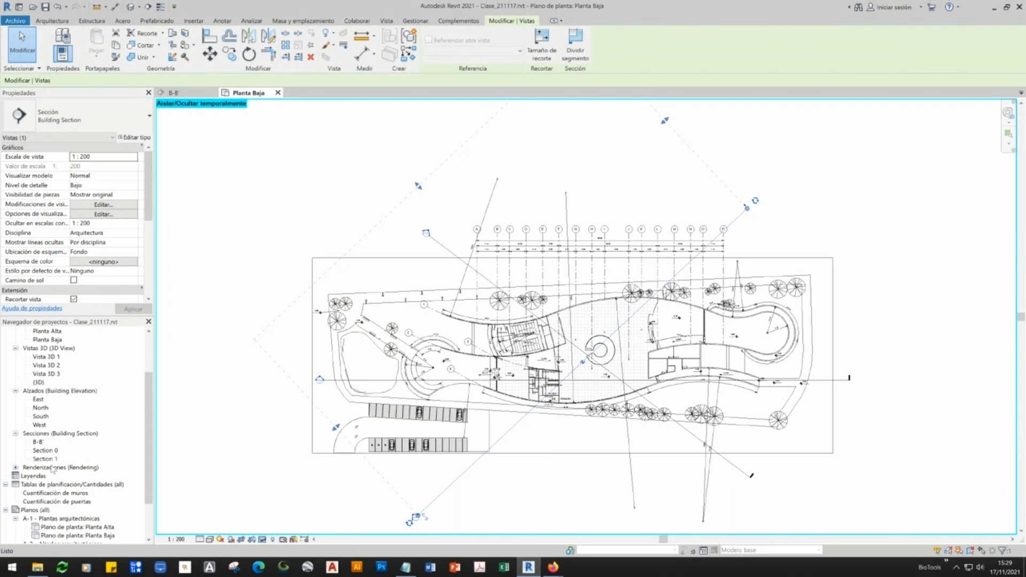
{"action": "key", "text": "Delete"}
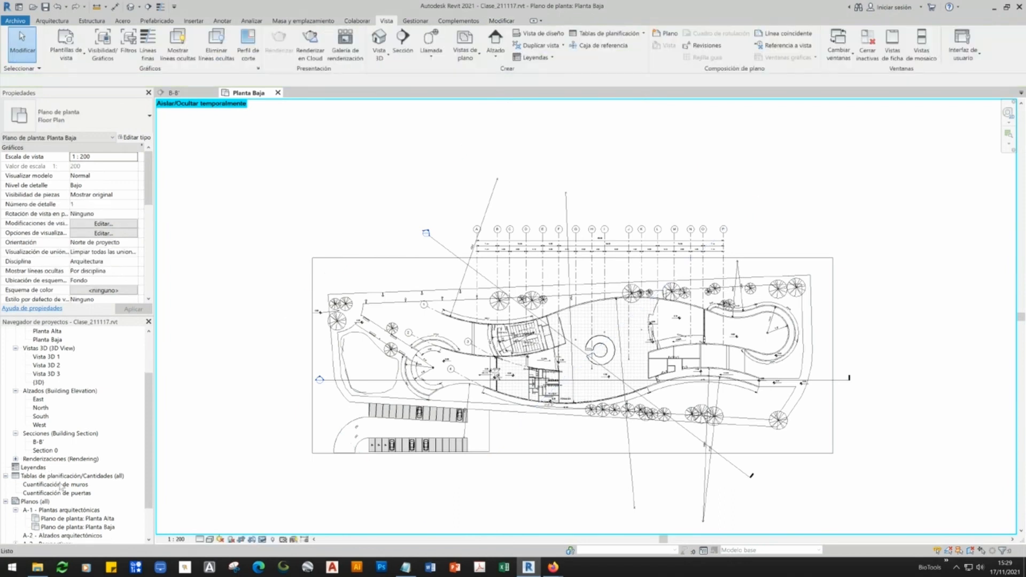
{"action": "scroll", "coordinate": [599, 350], "scroll_direction": "up", "scroll_amount": 2}
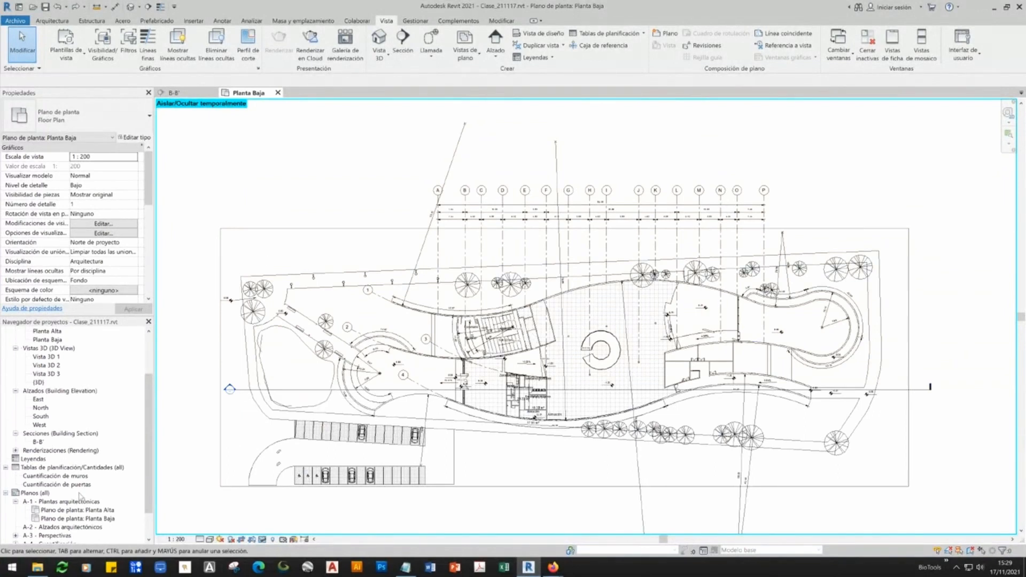
- Lengthen section line B-B' by moving its head end outward past the west edge of the site
{"action": "left_click", "coordinate": [246, 393]}
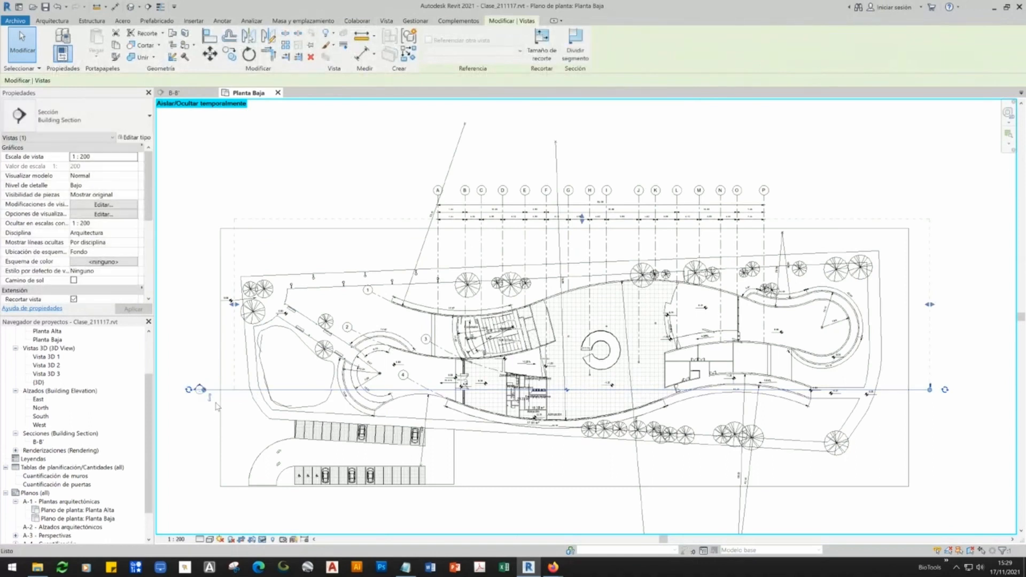
{"action": "left_click", "coordinate": [215, 406]}
{"action": "scroll", "coordinate": [224, 401], "scroll_direction": "up", "scroll_amount": 3}
{"action": "scroll", "coordinate": [230, 411], "scroll_direction": "down", "scroll_amount": 3}
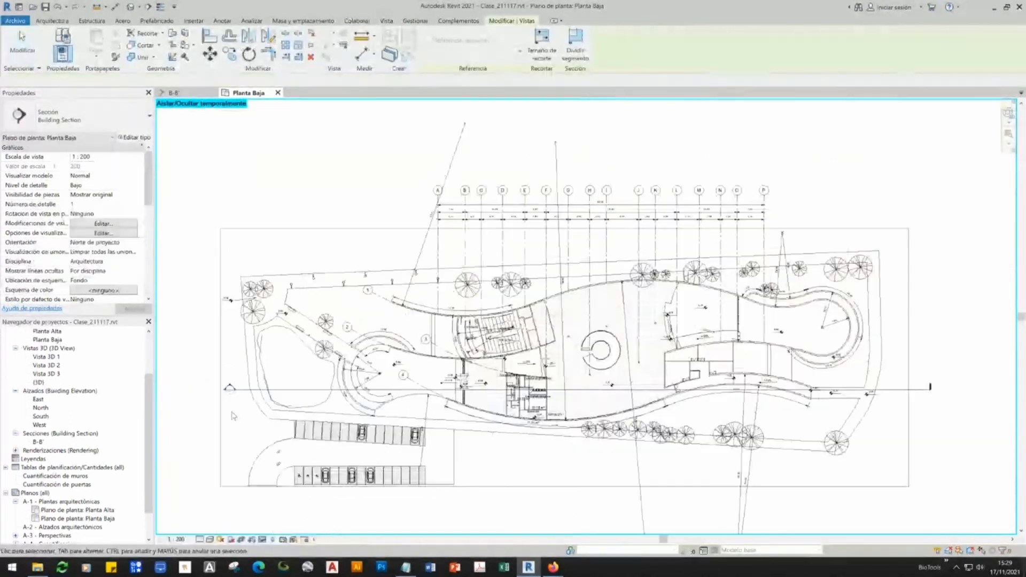
{"action": "scroll", "coordinate": [221, 396], "scroll_direction": "up", "scroll_amount": 3}
{"action": "scroll", "coordinate": [220, 396], "scroll_direction": "up", "scroll_amount": 3}
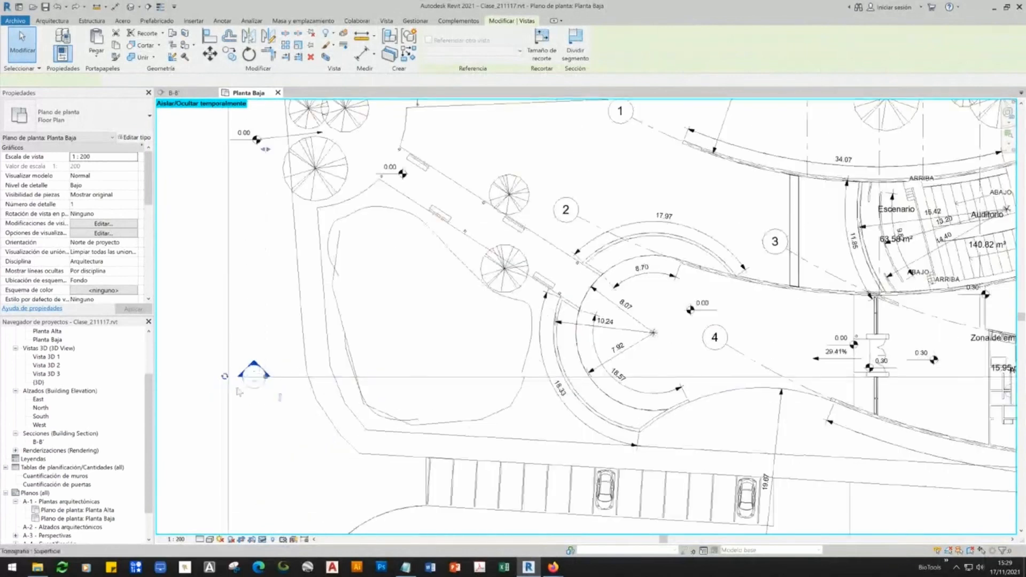
{"action": "left_click", "coordinate": [261, 376]}
{"action": "left_click_drag", "start_coordinate": [266, 375], "coordinate": [189, 377]}
- Extend the west crop boundary of section B-B' outward to line up with its section head
{"action": "middle_click_drag", "start_coordinate": [226, 315], "coordinate": [370, 374]}
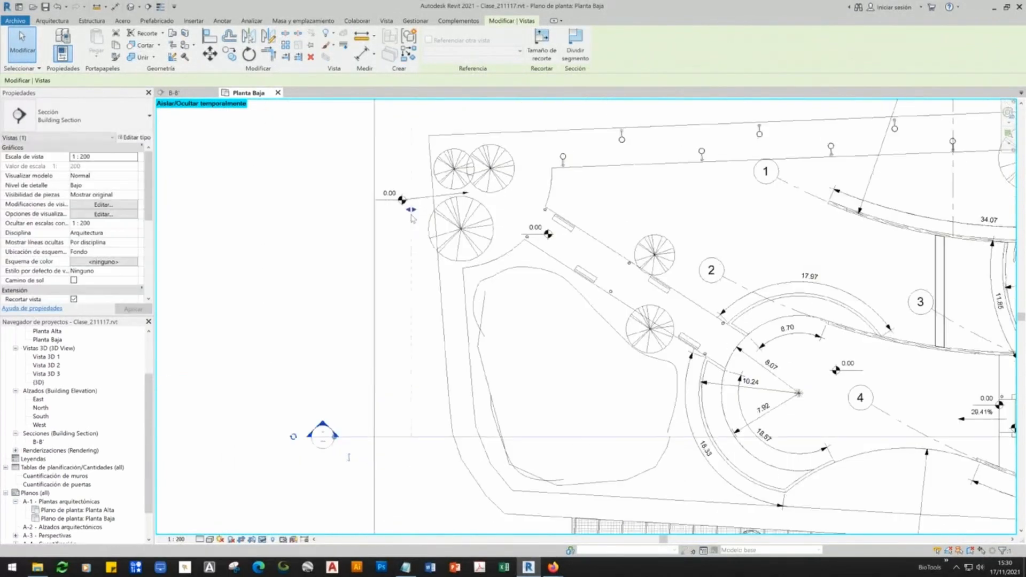
{"action": "left_click_drag", "start_coordinate": [411, 212], "coordinate": [334, 233]}
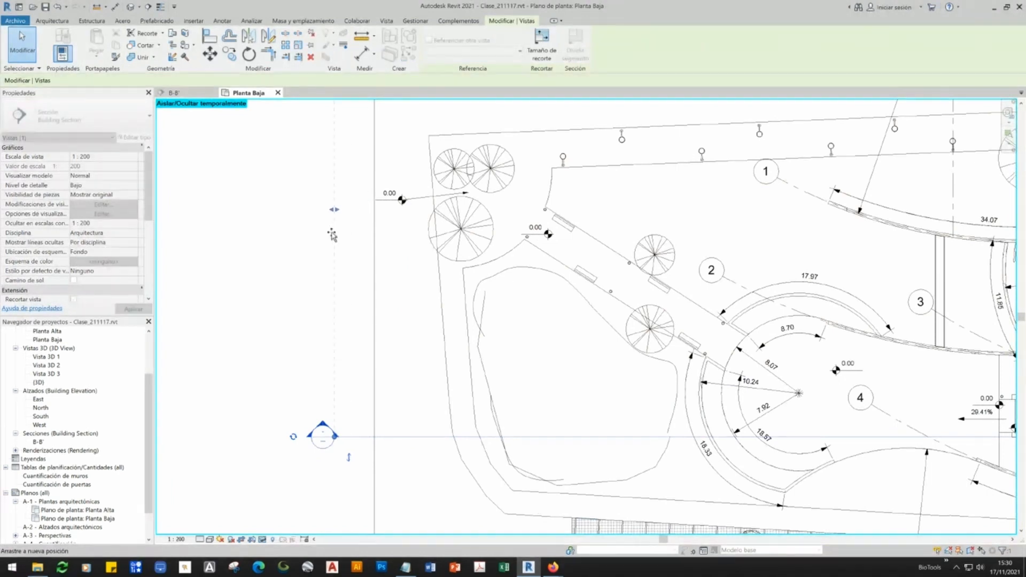
{"action": "scroll", "coordinate": [291, 464], "scroll_direction": "down", "scroll_amount": 6}
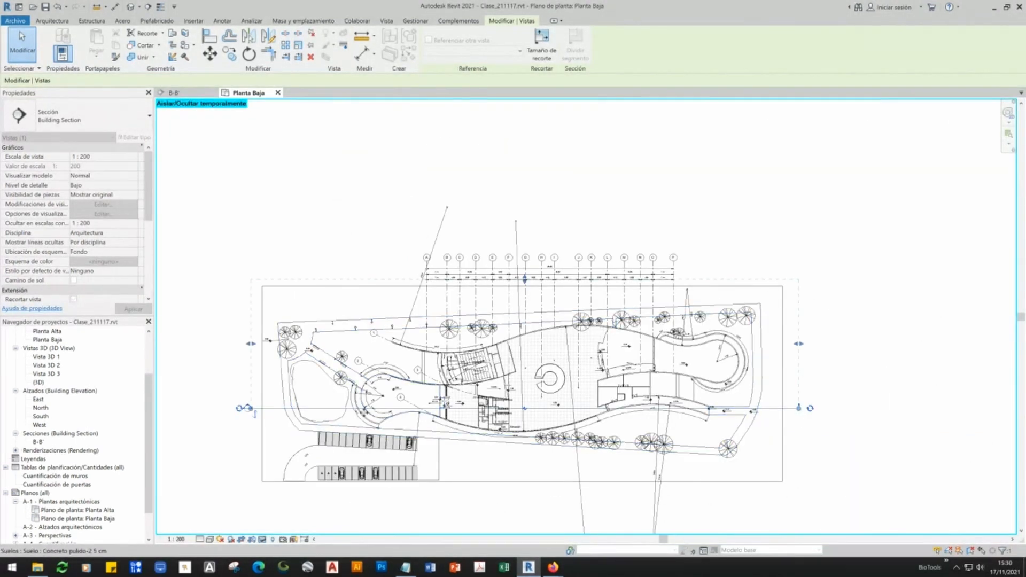
{"action": "left_click", "coordinate": [222, 435]}
- Open section view B-B' from the project browser to review it, and close it again
{"action": "scroll", "coordinate": [207, 431], "scroll_direction": "up", "scroll_amount": 5}
{"action": "scroll", "coordinate": [208, 431], "scroll_direction": "up", "scroll_amount": 3}
{"action": "scroll", "coordinate": [328, 304], "scroll_direction": "up", "scroll_amount": 2}
{"action": "scroll", "coordinate": [343, 436], "scroll_direction": "down", "scroll_amount": 5}
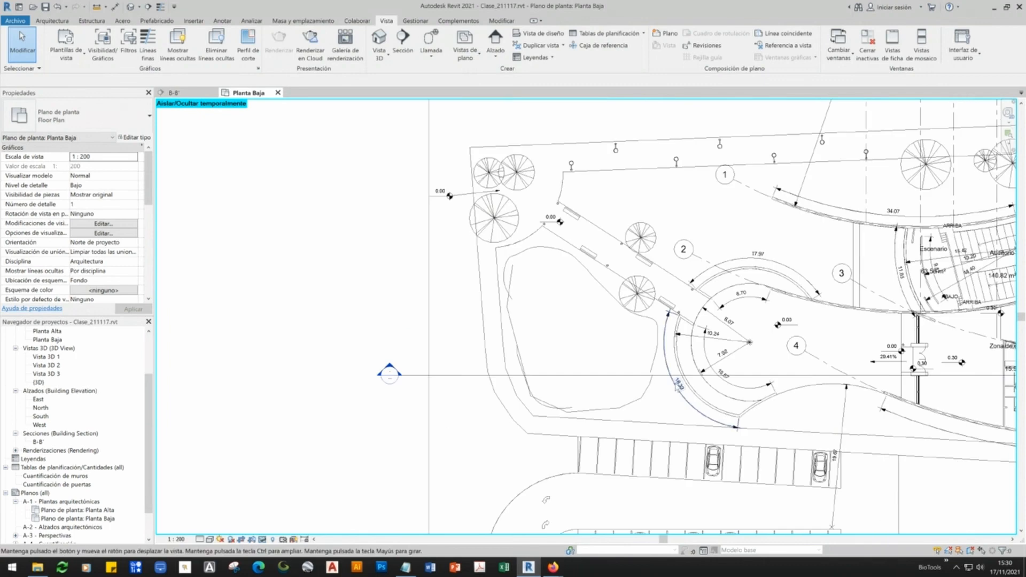
{"action": "scroll", "coordinate": [294, 424], "scroll_direction": "up", "scroll_amount": 3}
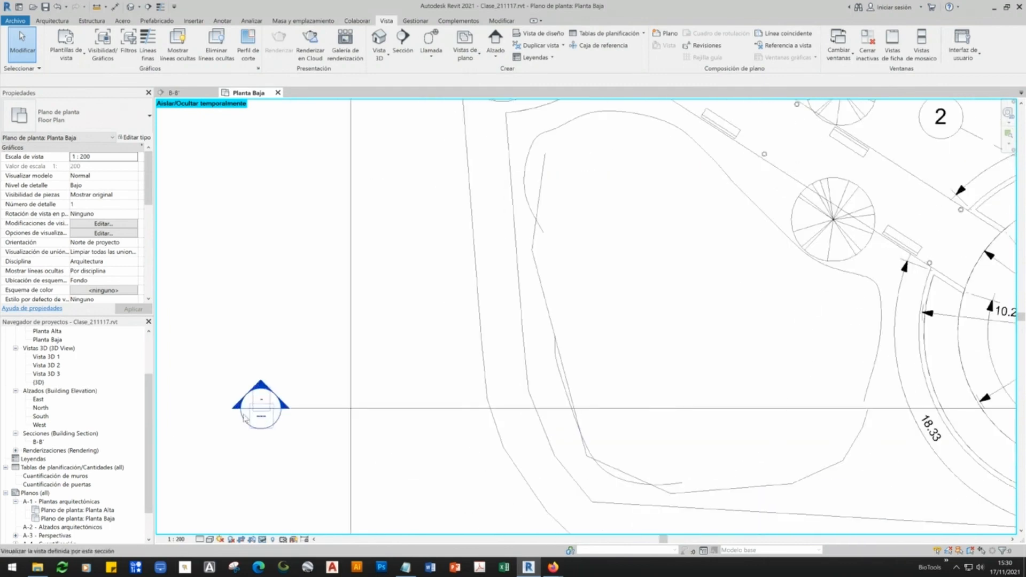
{"action": "left_click", "coordinate": [38, 442]}
{"action": "double_click", "coordinate": [37, 442]}
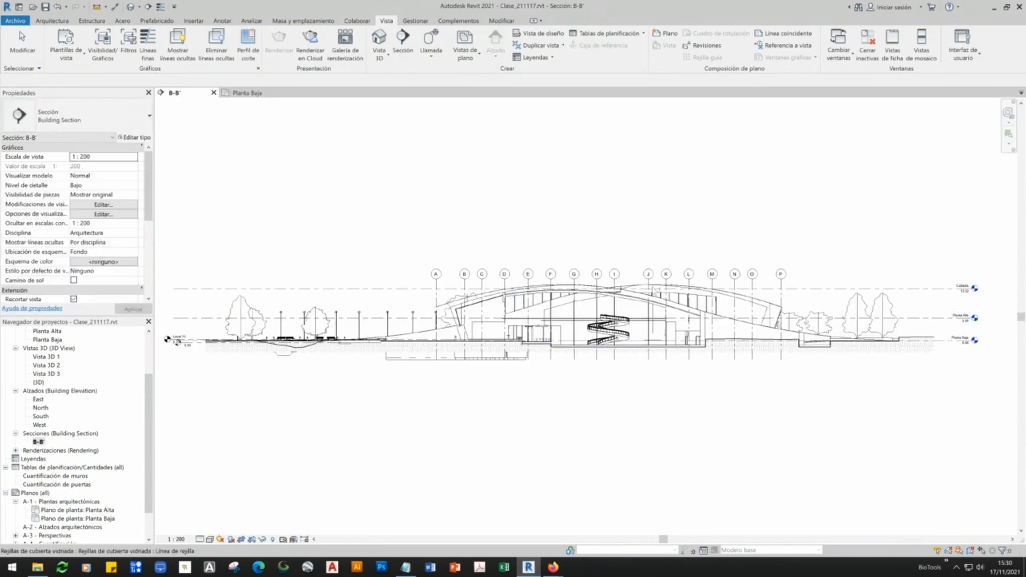
{"action": "left_click", "coordinate": [213, 94]}
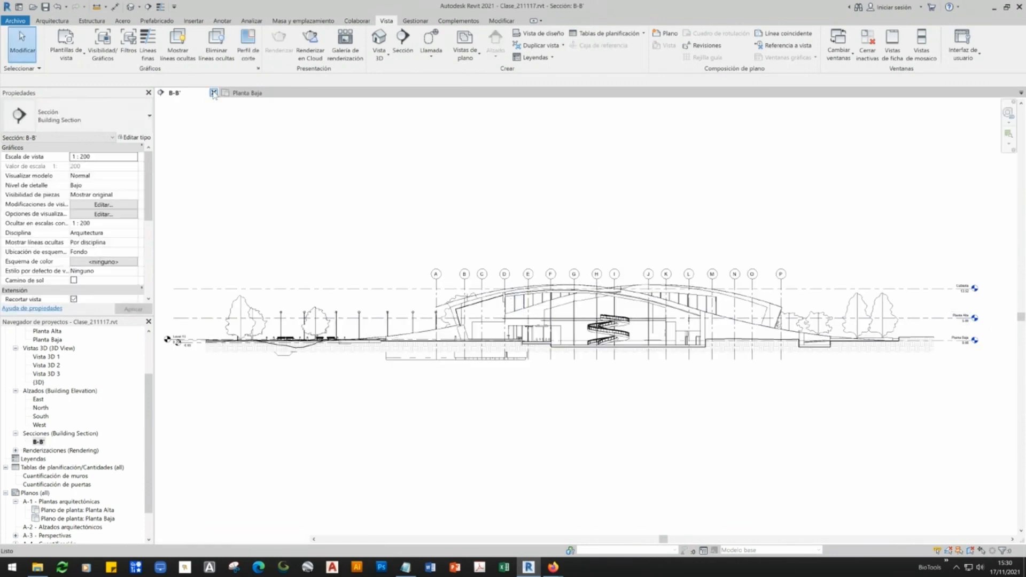
- Open section view B-B' directly from its section head in the floor plan, and close the view
{"action": "scroll", "coordinate": [257, 400], "scroll_direction": "up", "scroll_amount": 2}
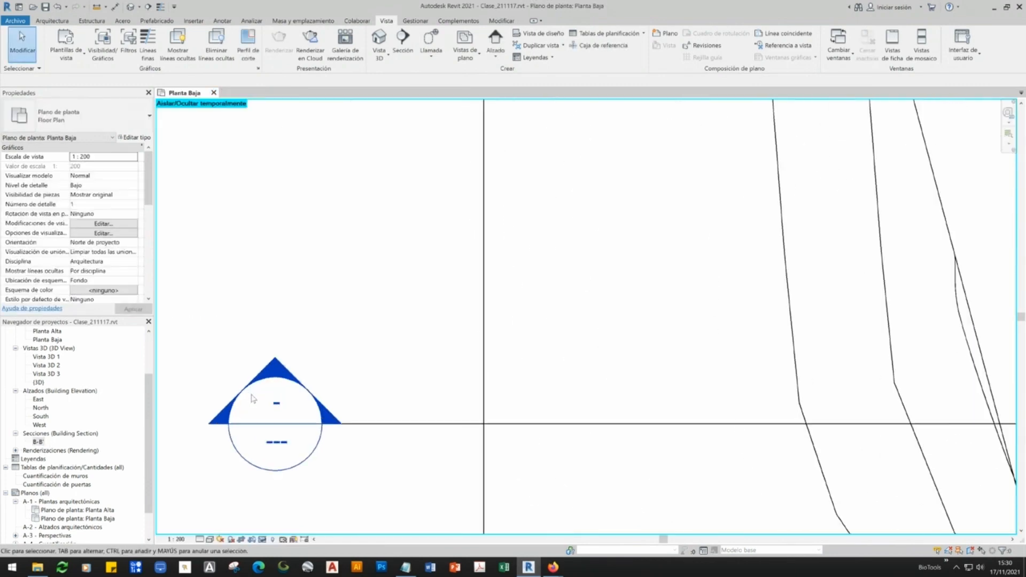
{"action": "double_click", "coordinate": [275, 373]}
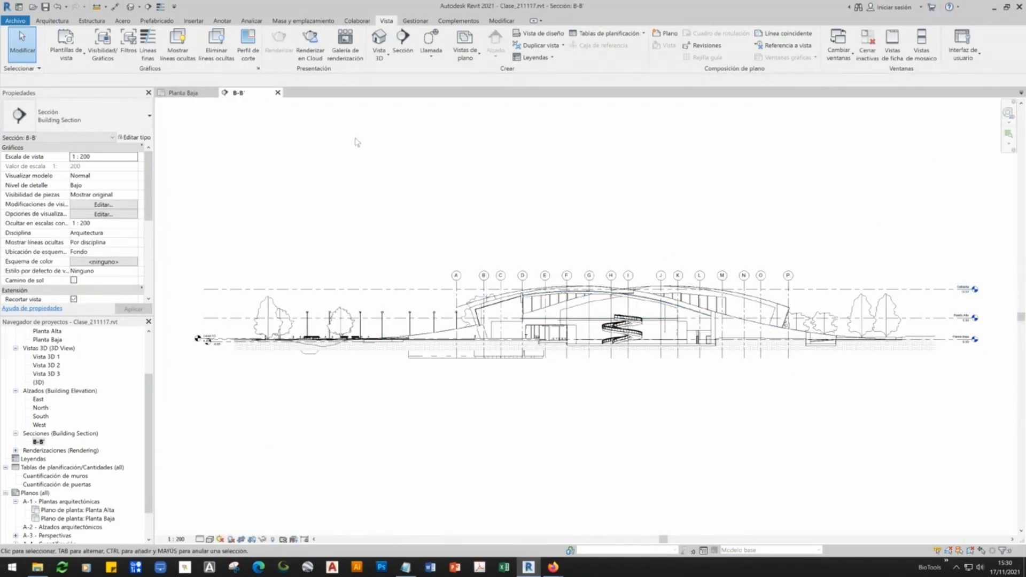
{"action": "left_click", "coordinate": [278, 92]}
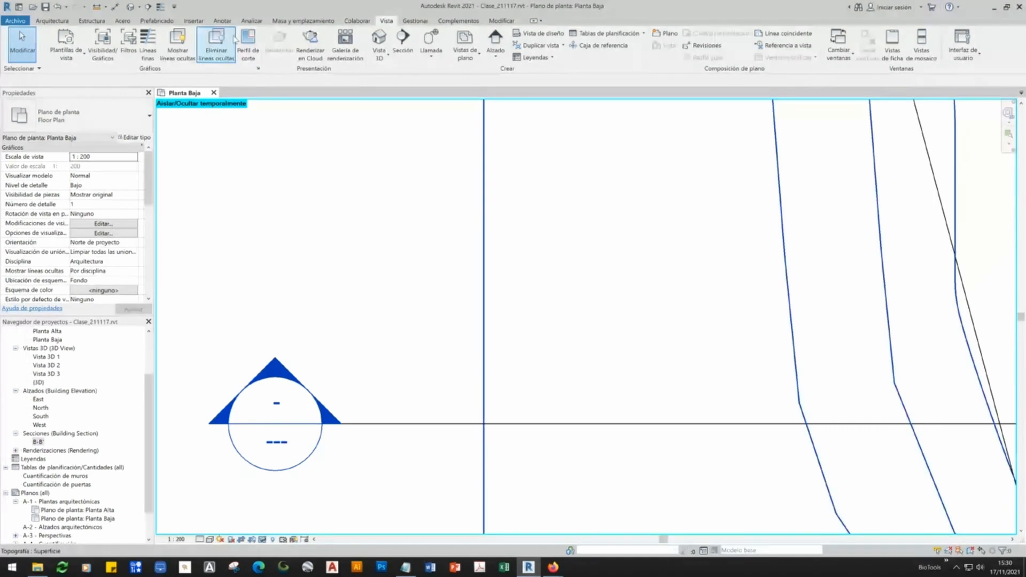
- Cycle the symbol at the west end of section line B-B' from the circular head to the filled bar
{"action": "scroll", "coordinate": [442, 453], "scroll_direction": "down", "scroll_amount": 2}
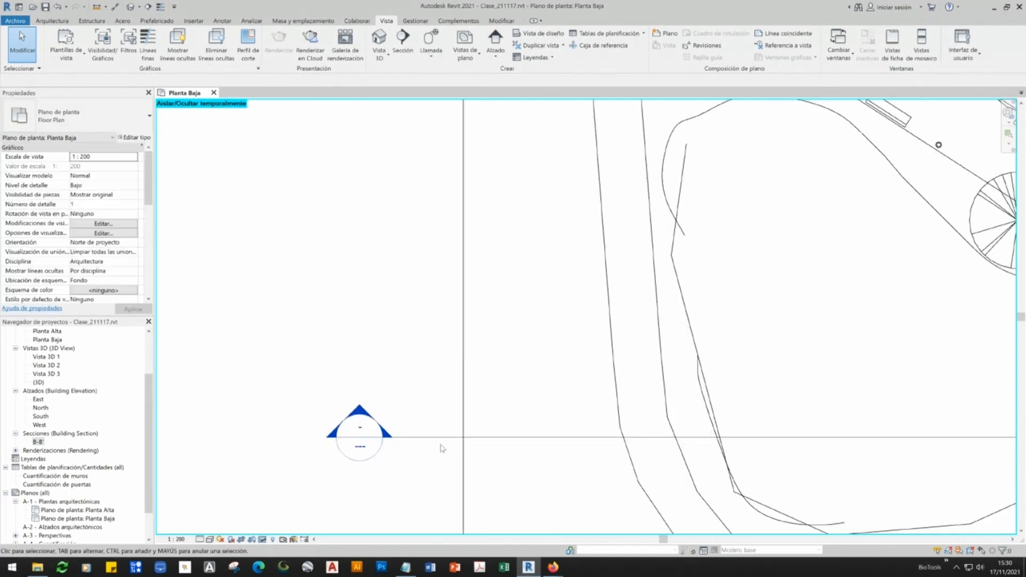
{"action": "left_click", "coordinate": [438, 443]}
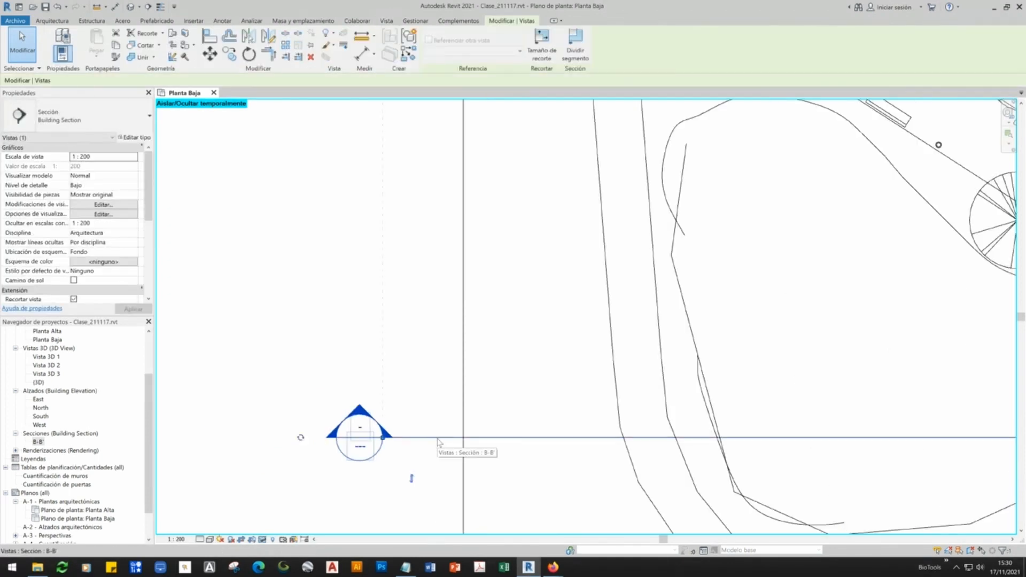
{"action": "scroll", "coordinate": [355, 499], "scroll_direction": "up", "scroll_amount": 2}
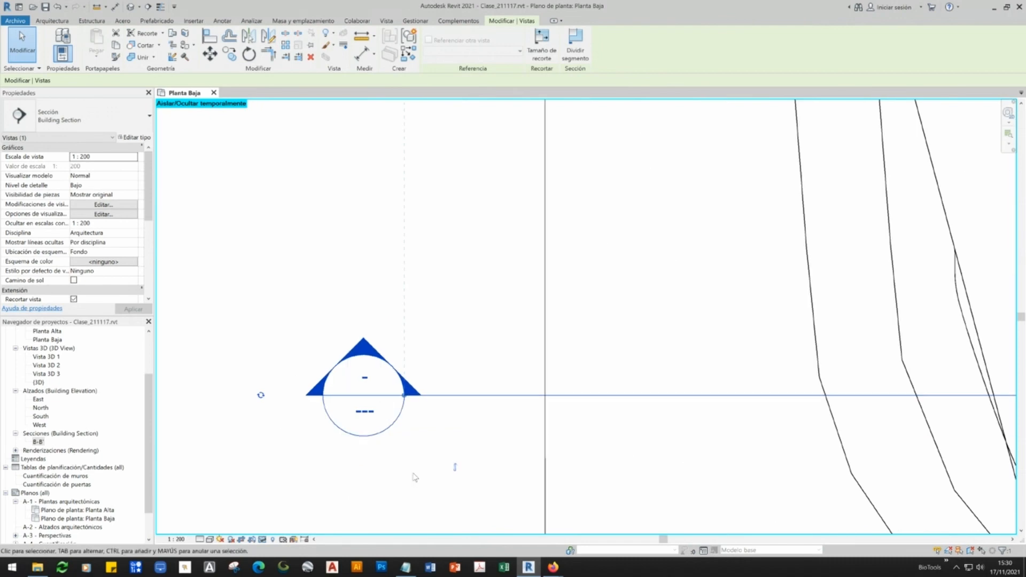
{"action": "left_click", "coordinate": [261, 396]}
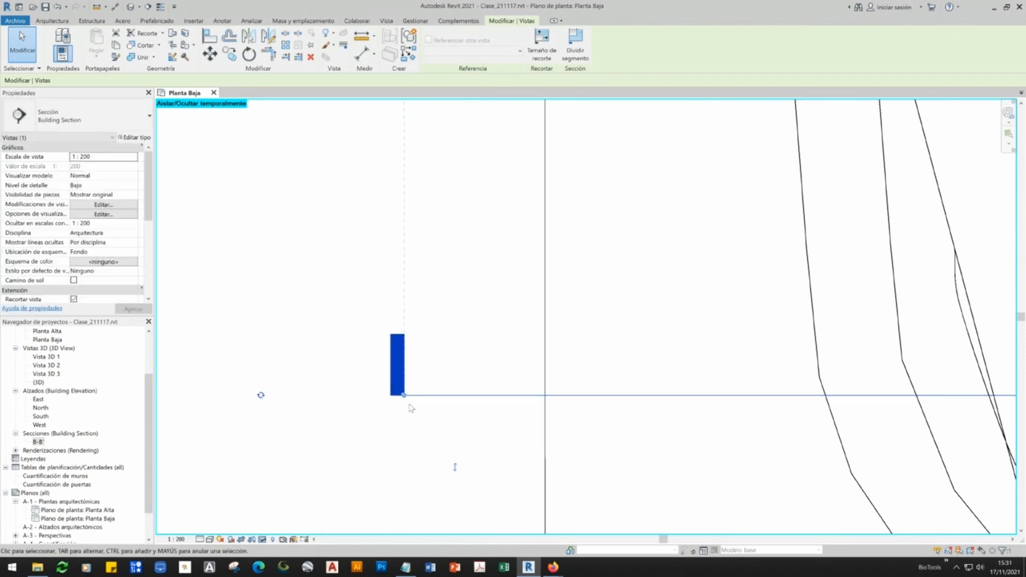
- Cycle the west end symbol of section line B-B' through the empty end back to the circular head
{"action": "left_click", "coordinate": [261, 395]}
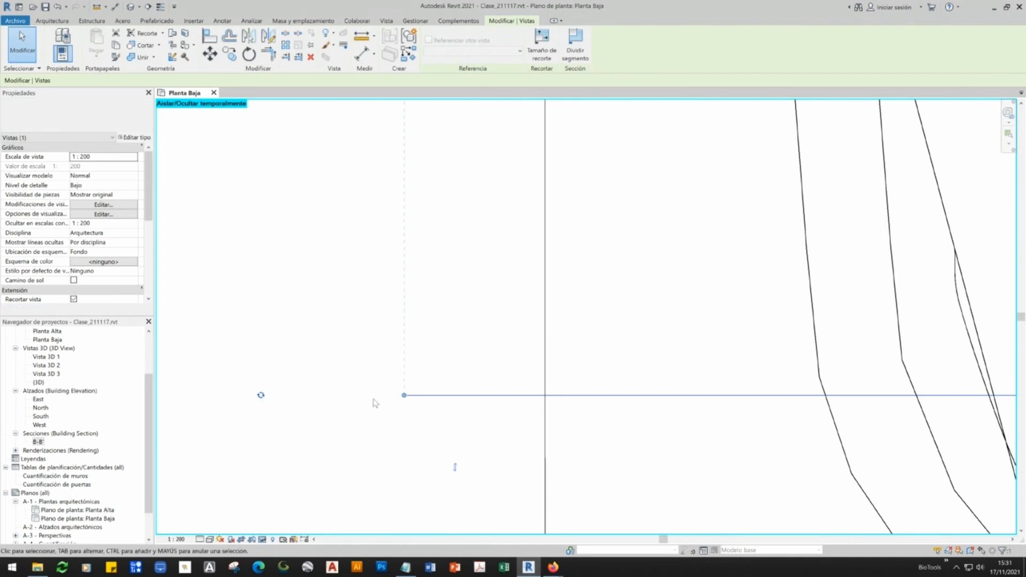
{"action": "left_click", "coordinate": [261, 395]}
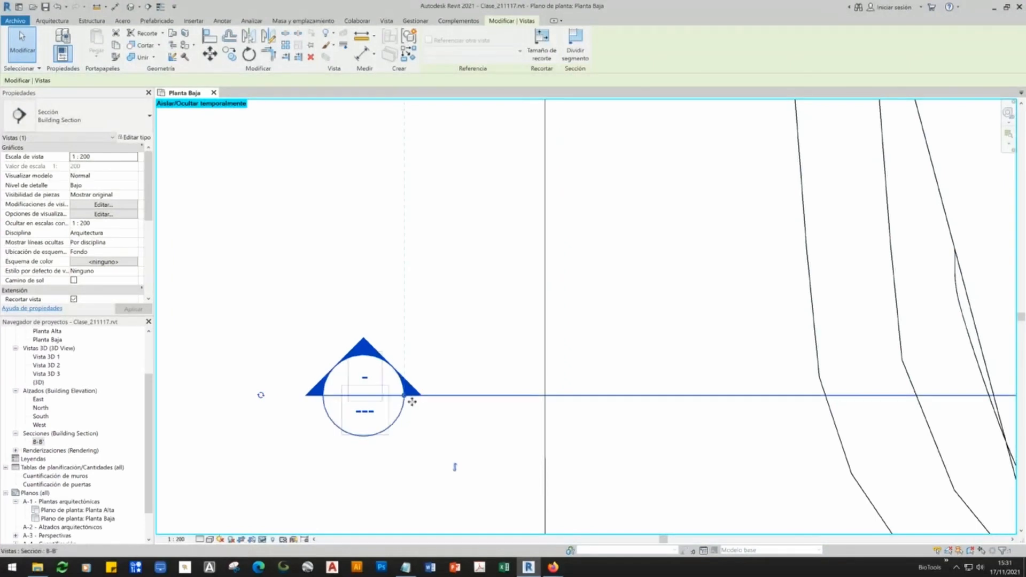
{"action": "left_click", "coordinate": [277, 438]}
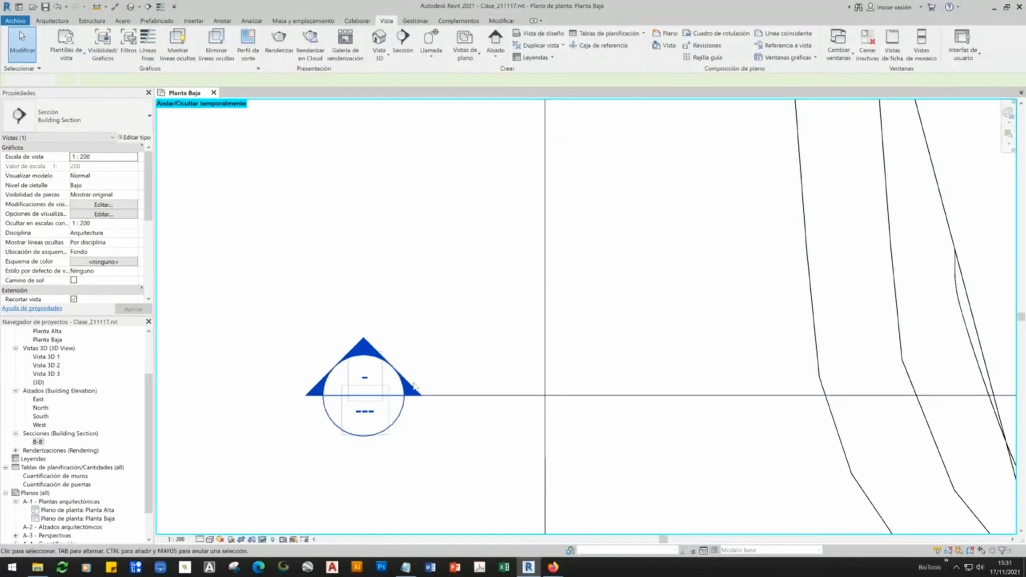
{"action": "scroll", "coordinate": [274, 404], "scroll_direction": "down", "scroll_amount": 3}
{"action": "scroll", "coordinate": [270, 408], "scroll_direction": "down", "scroll_amount": 4}
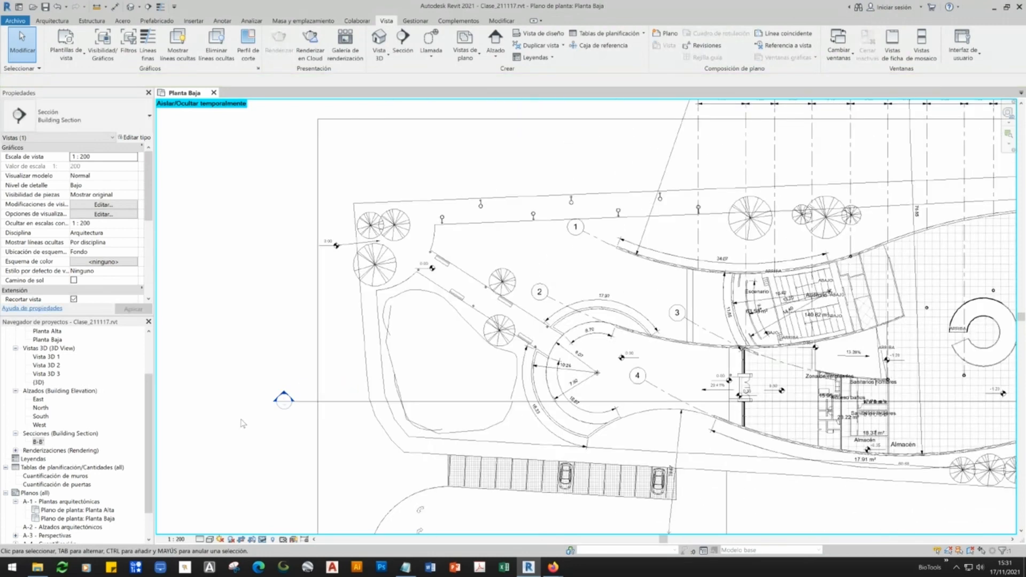
- Cycle the symbol at the east end of section line B-B' to the circular head and deselect the section
{"action": "scroll", "coordinate": [695, 409], "scroll_direction": "up", "scroll_amount": 6}
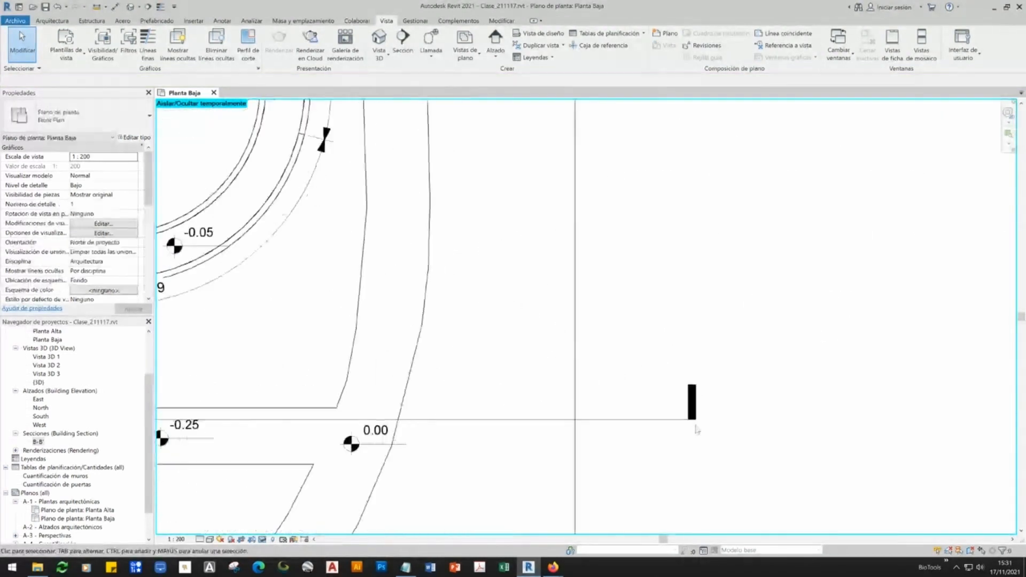
{"action": "left_click", "coordinate": [675, 419]}
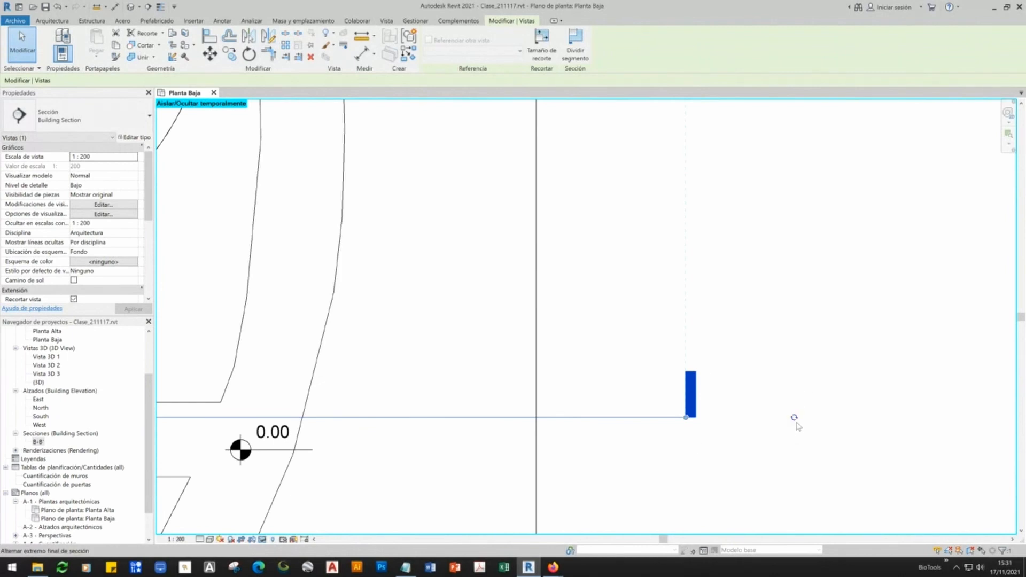
{"action": "scroll", "coordinate": [794, 420], "scroll_direction": "up", "scroll_amount": 1}
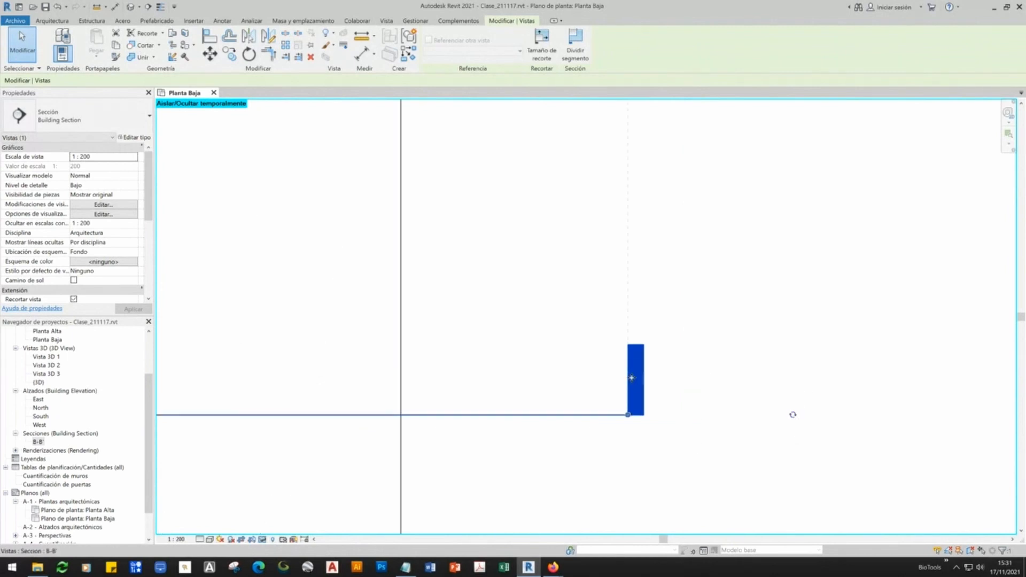
{"action": "left_click", "coordinate": [793, 415]}
{"action": "left_click", "coordinate": [793, 416]}
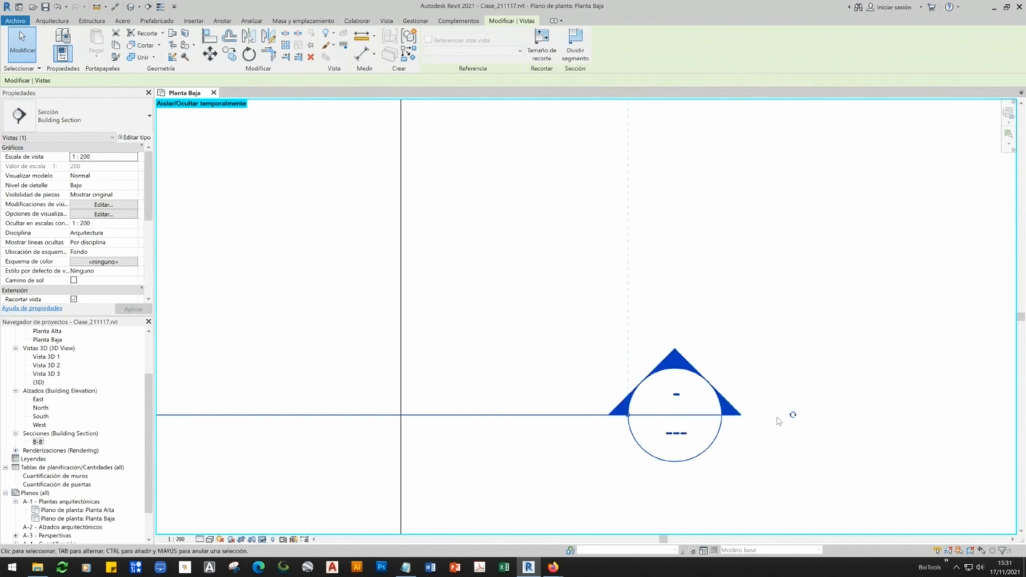
{"action": "scroll", "coordinate": [753, 395], "scroll_direction": "down", "scroll_amount": 4}
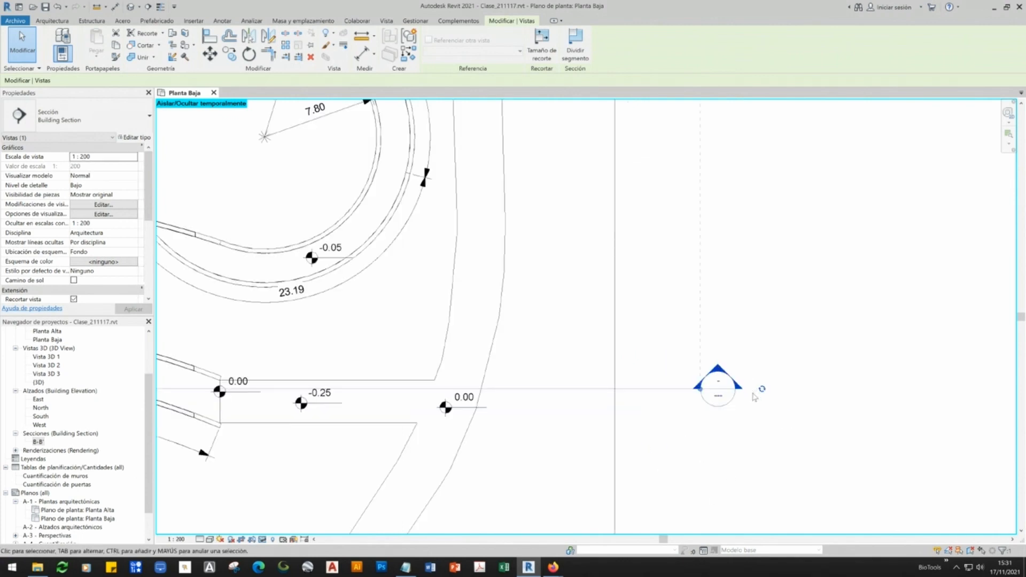
{"action": "scroll", "coordinate": [760, 410], "scroll_direction": "down", "scroll_amount": 3}
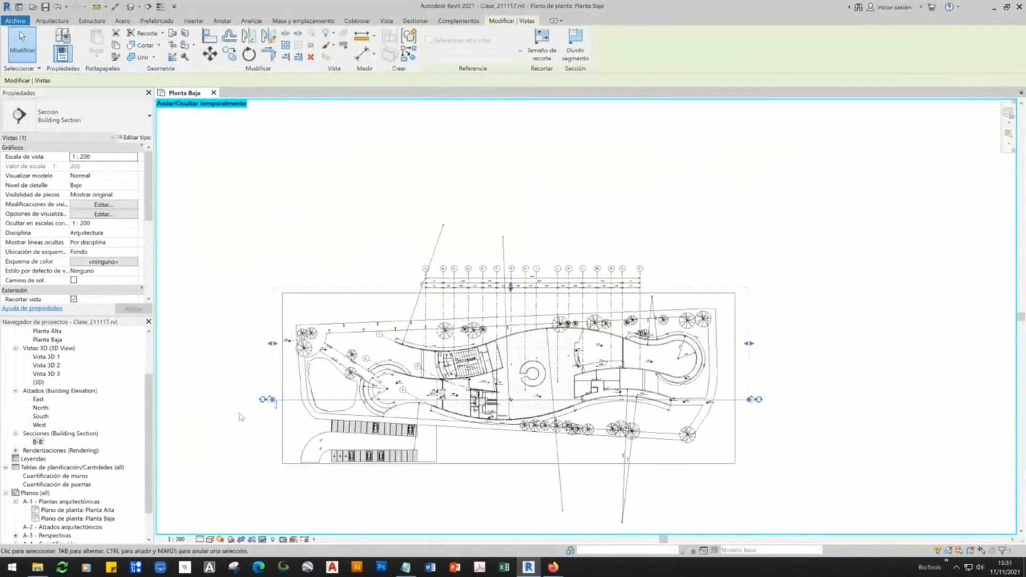
{"action": "key", "text": "Escape"}
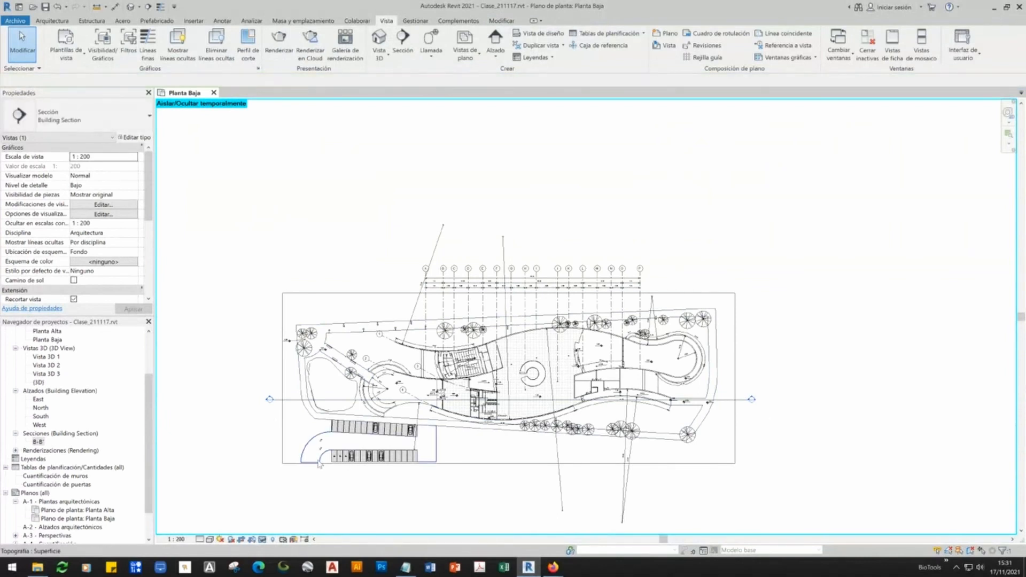
{"action": "scroll", "coordinate": [286, 439], "scroll_direction": "up", "scroll_amount": 1}
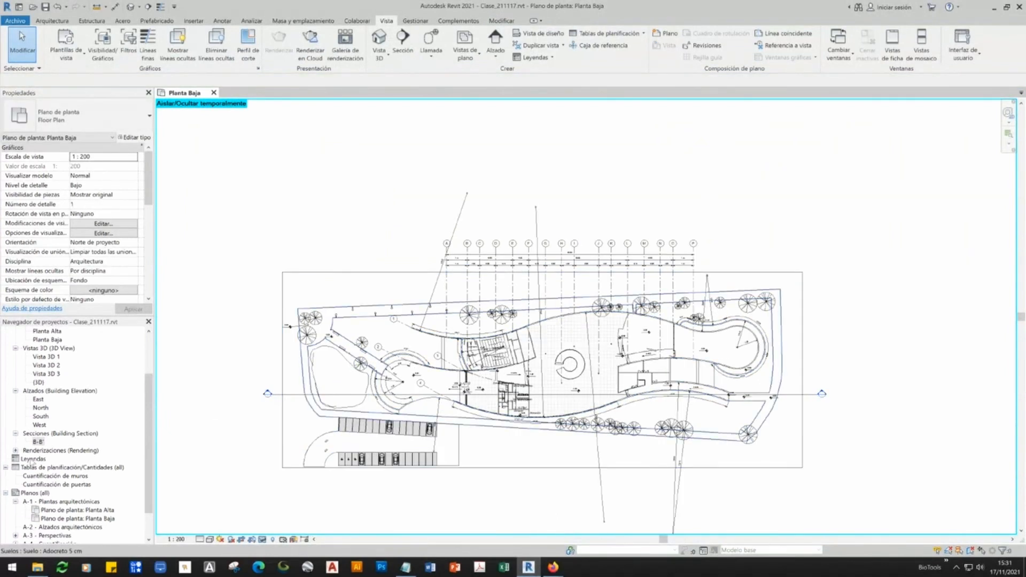
- Open section view B-B' from the project browser and tile it side by side with the Planta Baja floor plan
{"action": "double_click", "coordinate": [37, 442]}
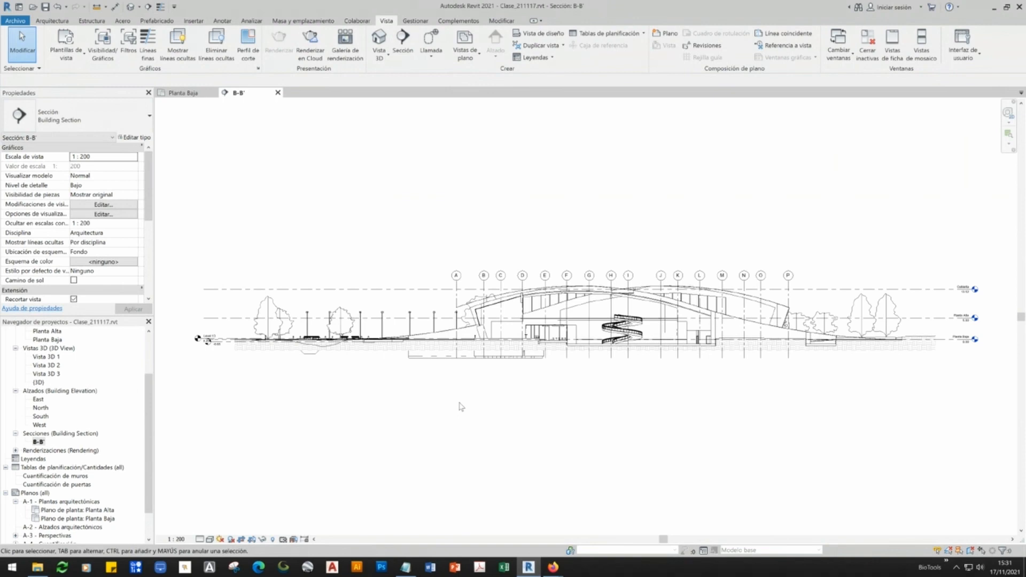
{"action": "key", "text": "w"}
{"action": "key", "text": "t"}
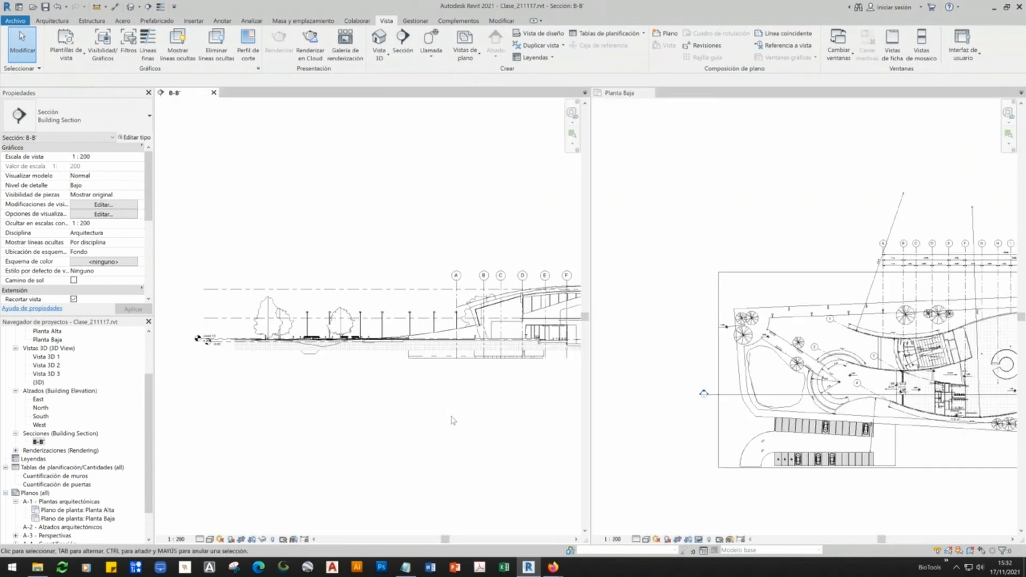
{"action": "scroll", "coordinate": [195, 339], "scroll_direction": "up", "scroll_amount": 4}
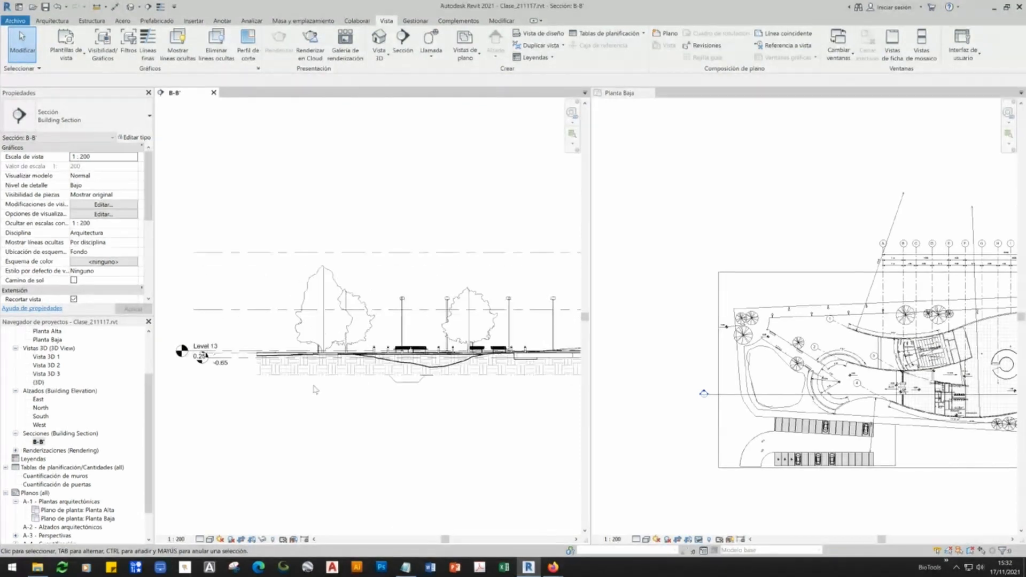
- Set the visual style of the Planta Baja floor plan to Shaded (Sombreado)
{"action": "left_click", "coordinate": [653, 455]}
{"action": "scroll", "coordinate": [716, 406], "scroll_direction": "up", "scroll_amount": 5}
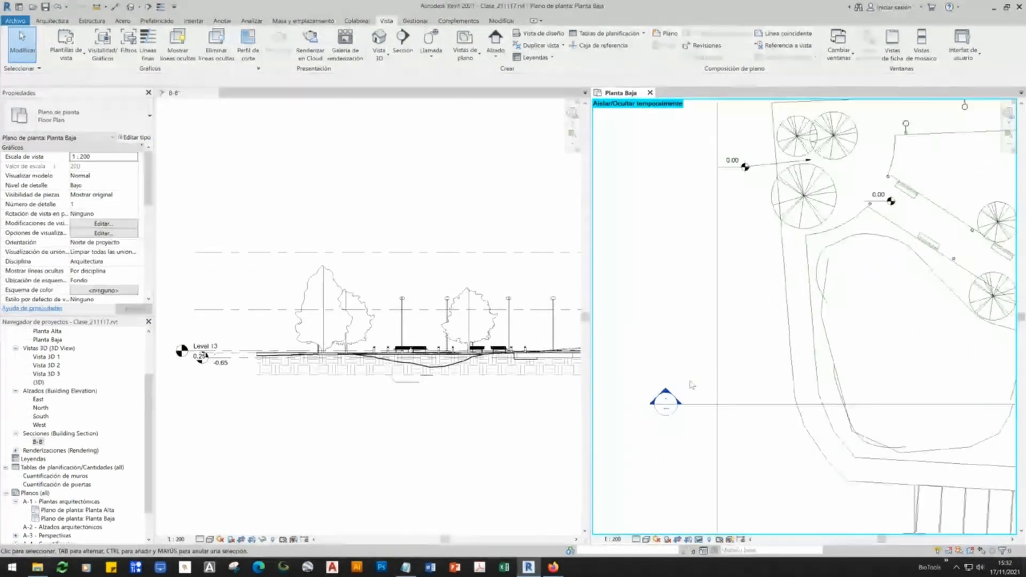
{"action": "middle_click_drag", "start_coordinate": [719, 430], "coordinate": [708, 371]}
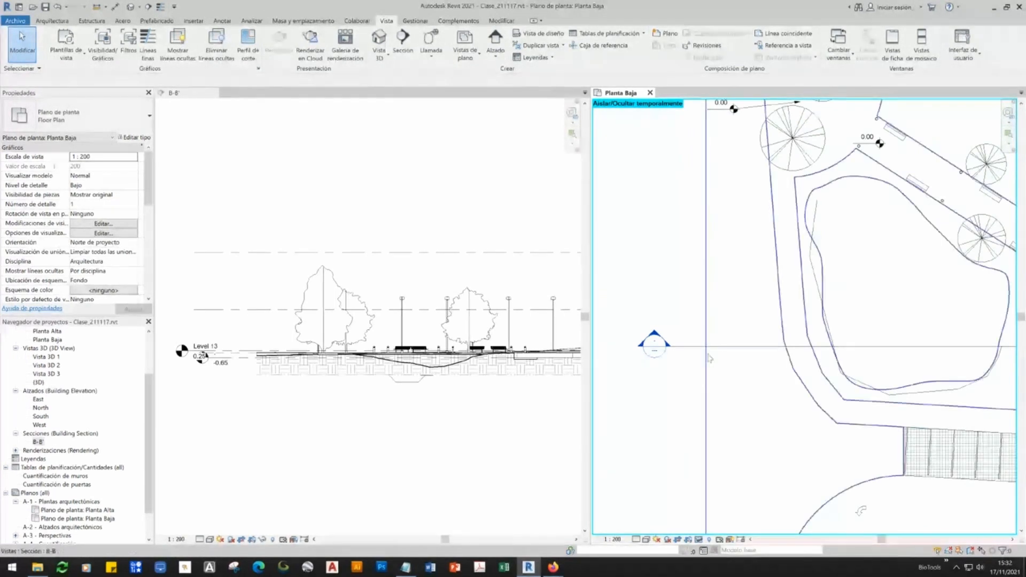
{"action": "left_click", "coordinate": [647, 539]}
{"action": "left_click", "coordinate": [679, 512]}
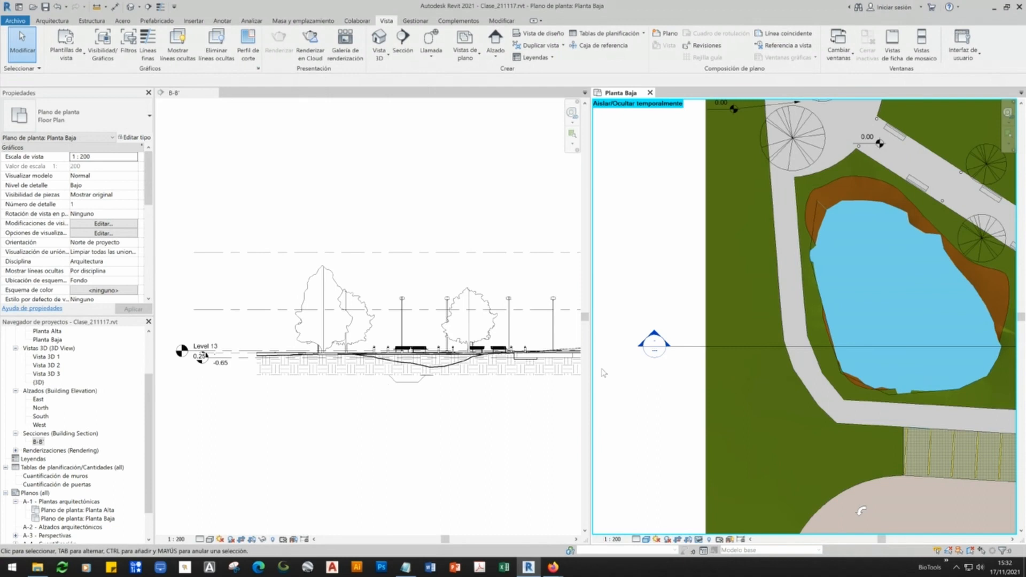
{"action": "scroll", "coordinate": [748, 338], "scroll_direction": "up", "scroll_amount": 2}
- Set the visual style of section view B-B' to Shaded (Sombreado)
{"action": "left_click", "coordinate": [321, 359]}
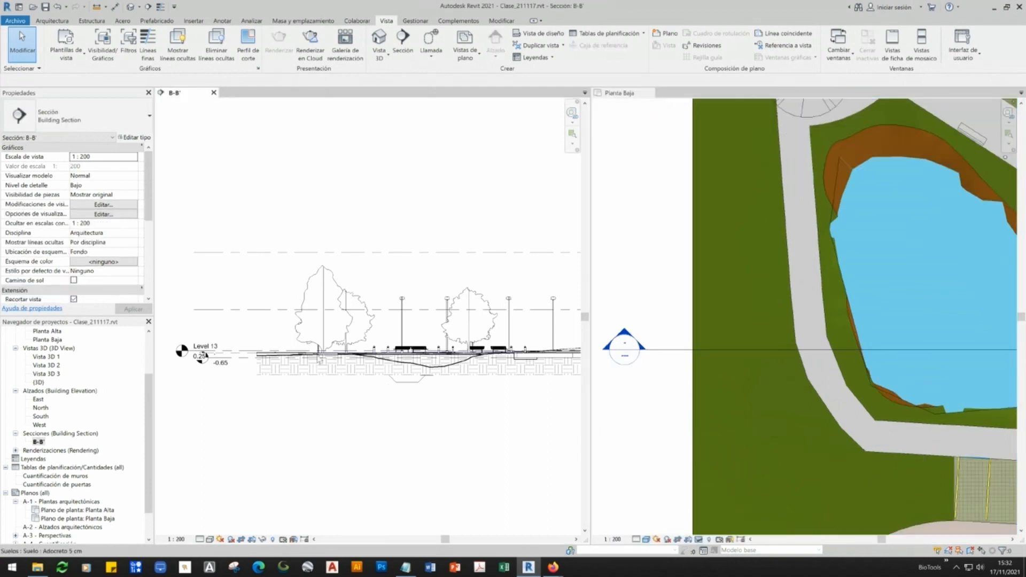
{"action": "scroll", "coordinate": [315, 354], "scroll_direction": "up", "scroll_amount": 4}
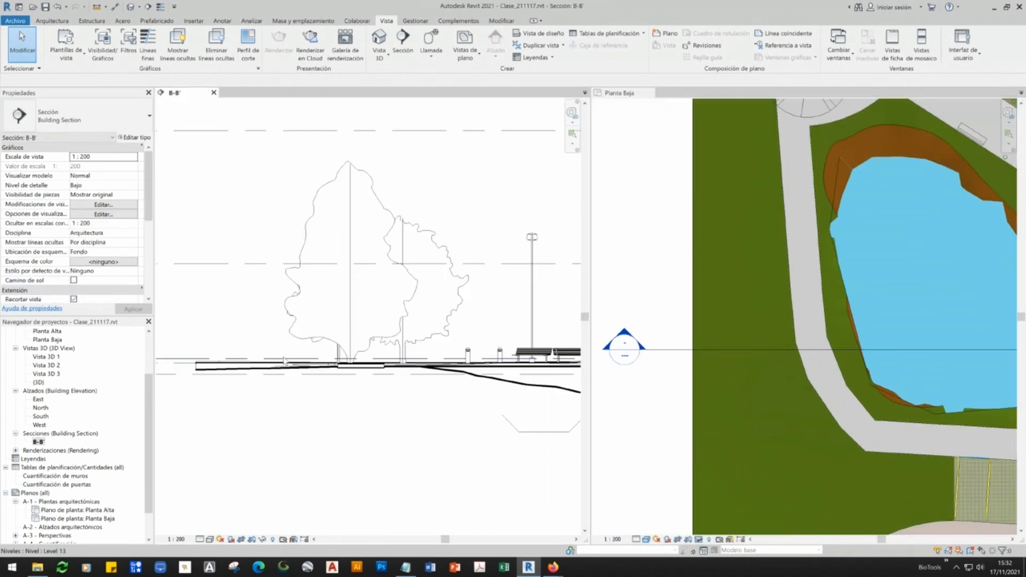
{"action": "left_click", "coordinate": [210, 539]}
{"action": "left_click", "coordinate": [238, 509]}
- Compare the section's cut through the ground, west walkway, trees and pond with the same area in the floor plan
{"action": "scroll", "coordinate": [327, 340], "scroll_direction": "up", "scroll_amount": 2}
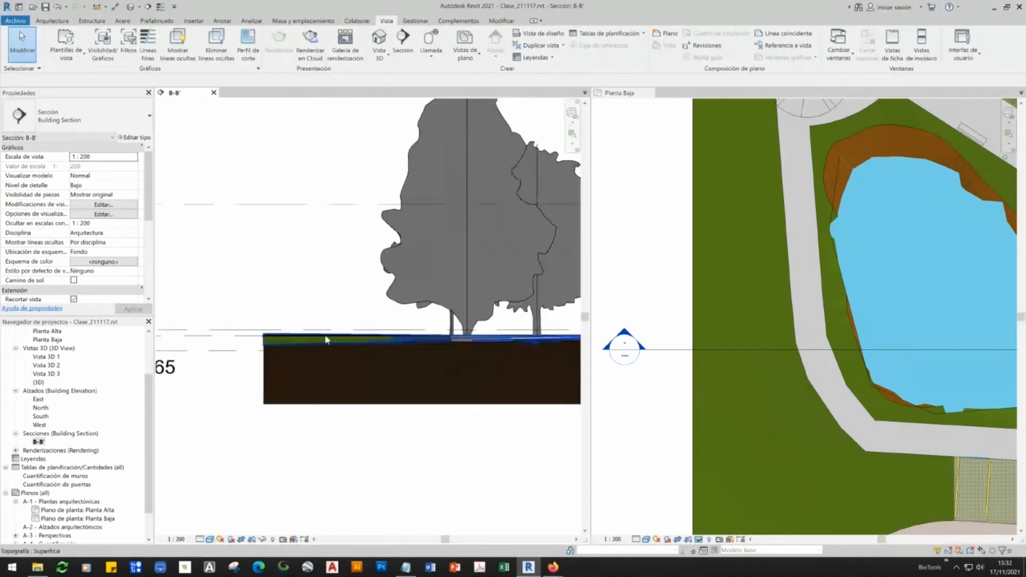
{"action": "scroll", "coordinate": [327, 340], "scroll_direction": "up", "scroll_amount": 2}
{"action": "middle_click_drag", "start_coordinate": [460, 349], "coordinate": [378, 360]}
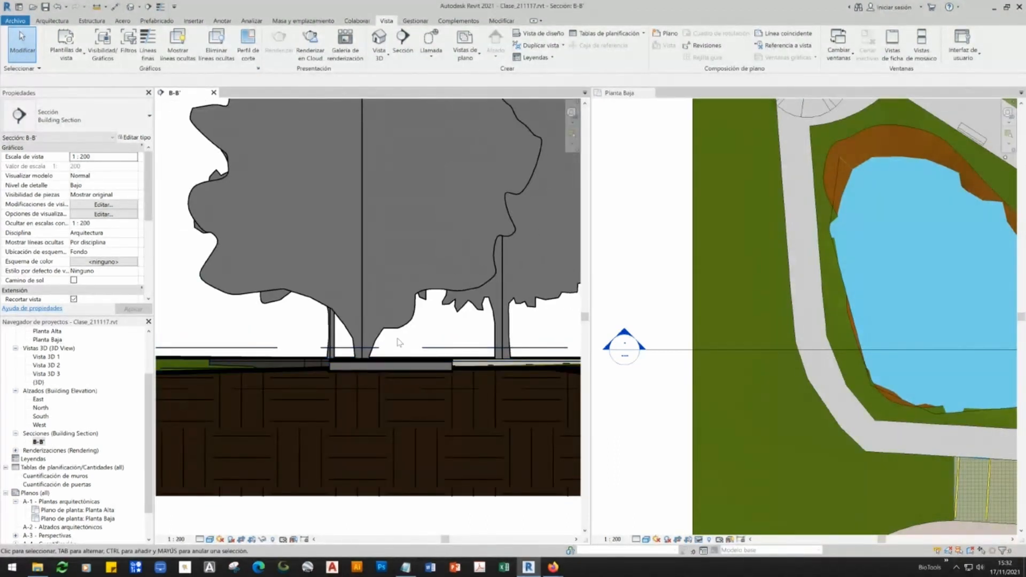
{"action": "left_click", "coordinate": [853, 364]}
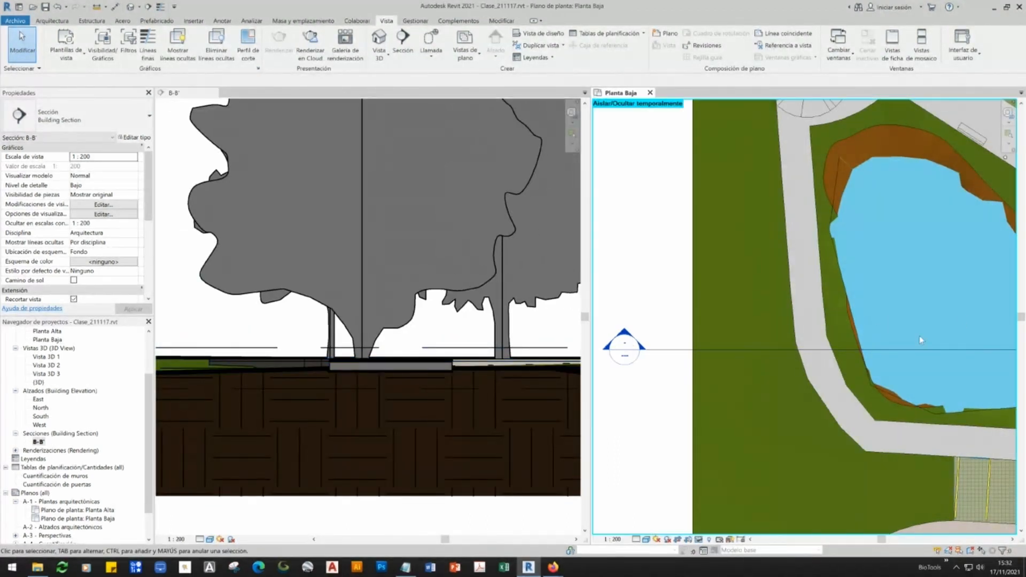
{"action": "left_click", "coordinate": [389, 428]}
{"action": "scroll", "coordinate": [390, 429], "scroll_direction": "down", "scroll_amount": 5}
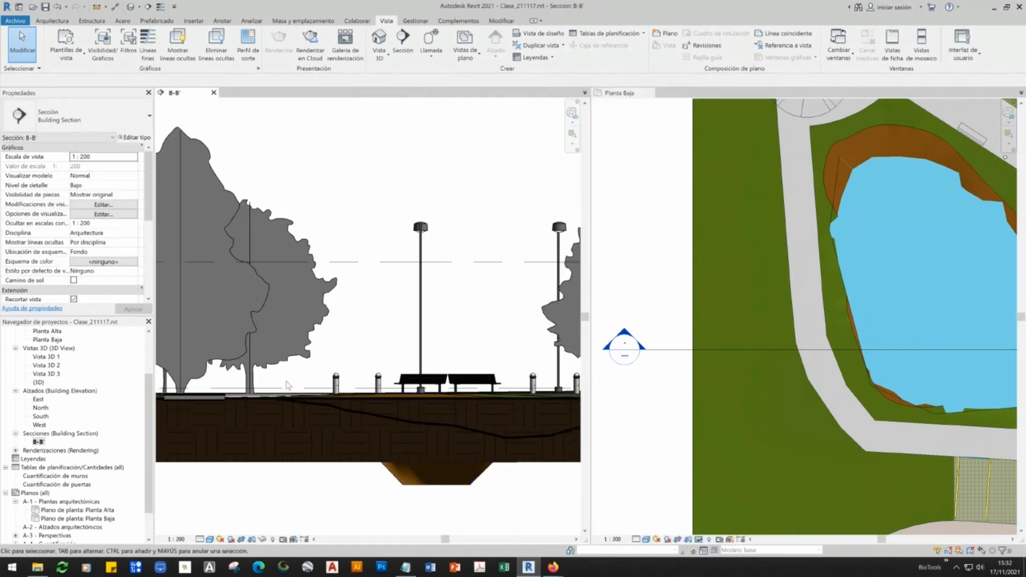
{"action": "scroll", "coordinate": [336, 417], "scroll_direction": "down", "scroll_amount": 3}
{"action": "middle_click_drag", "start_coordinate": [312, 419], "coordinate": [325, 439]}
{"action": "scroll", "coordinate": [415, 399], "scroll_direction": "up", "scroll_amount": 3}
- Compare the circular plaza and its pool in the floor plan with their section cut, up to the inclined concrete wall
{"action": "left_click", "coordinate": [972, 419]}
{"action": "middle_click_drag", "start_coordinate": [972, 421], "coordinate": [262, 429]}
{"action": "scroll", "coordinate": [771, 362], "scroll_direction": "up", "scroll_amount": 2}
{"action": "scroll", "coordinate": [311, 411], "scroll_direction": "down", "scroll_amount": 1}
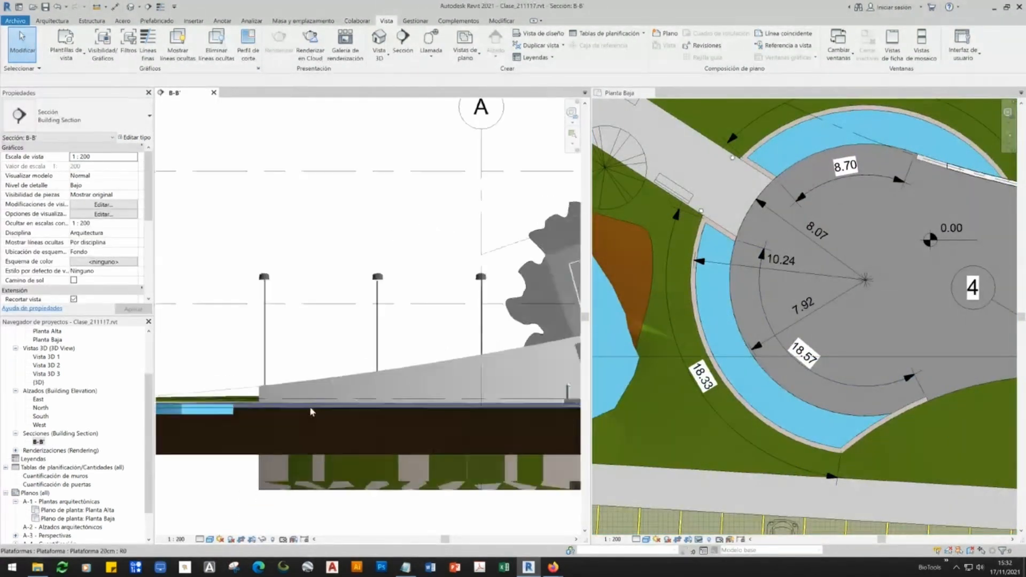
{"action": "scroll", "coordinate": [312, 412], "scroll_direction": "up", "scroll_amount": 5}
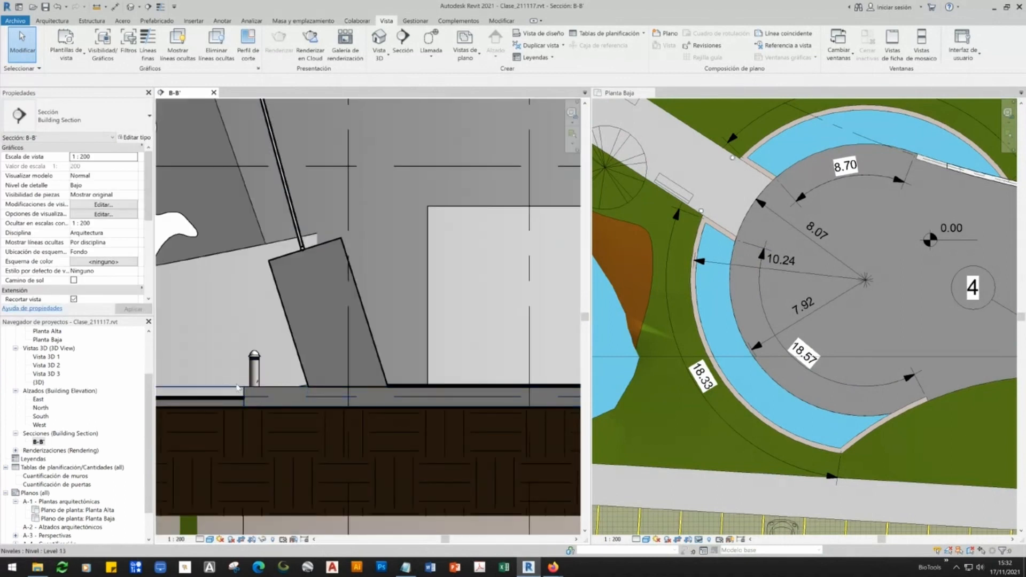
{"action": "scroll", "coordinate": [649, 435], "scroll_direction": "down", "scroll_amount": 2}
- Compare the entrance hall and the employee and restroom area in the floor plan with section B-B'
{"action": "middle_click_drag", "start_coordinate": [999, 389], "coordinate": [657, 439]}
{"action": "scroll", "coordinate": [660, 438], "scroll_direction": "up", "scroll_amount": 3}
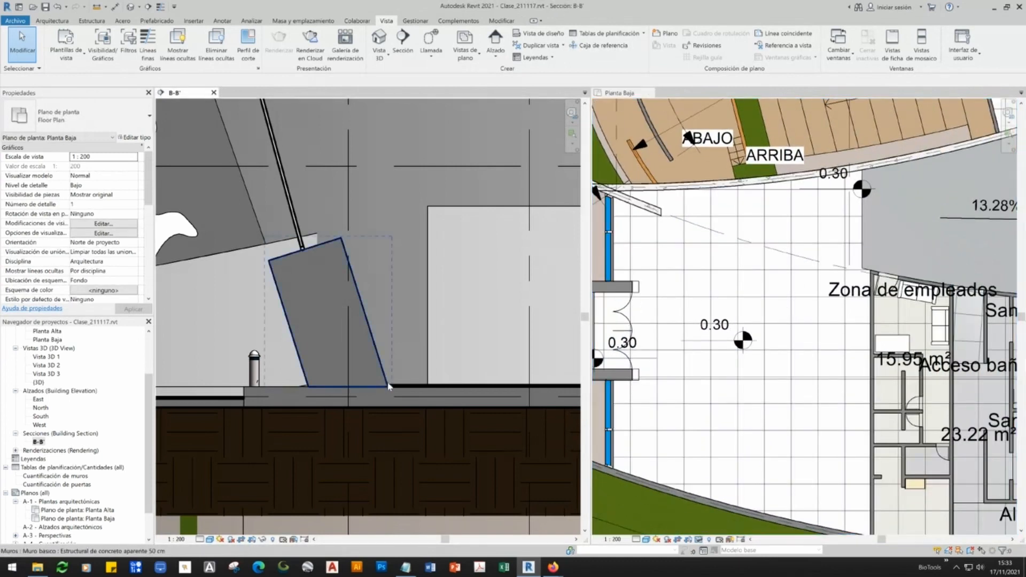
{"action": "scroll", "coordinate": [500, 400], "scroll_direction": "down", "scroll_amount": 2}
{"action": "middle_click_drag", "start_coordinate": [513, 402], "coordinate": [350, 400]}
{"action": "scroll", "coordinate": [496, 358], "scroll_direction": "up", "scroll_amount": 2}
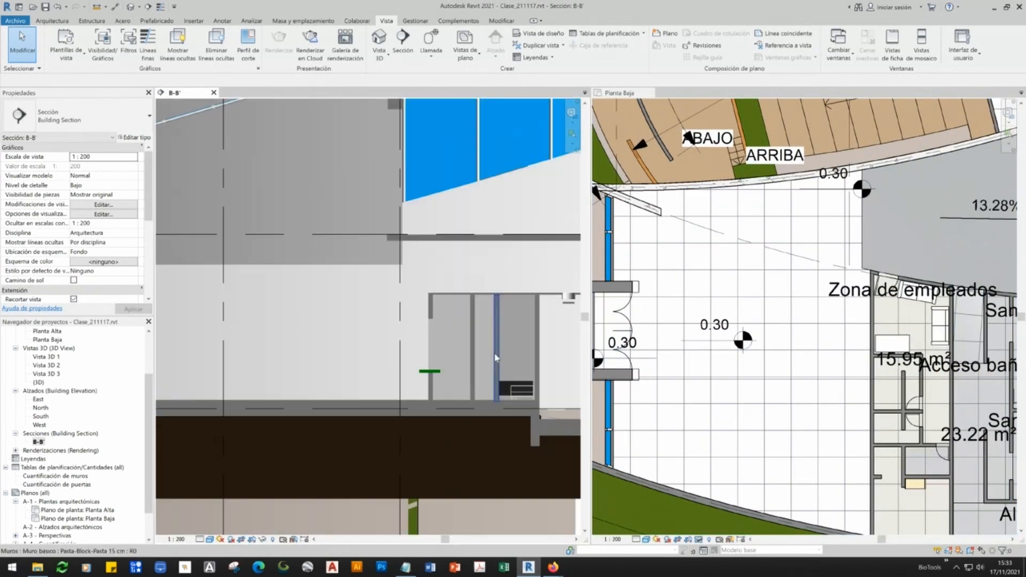
{"action": "key", "text": "ctrl+Tab"}
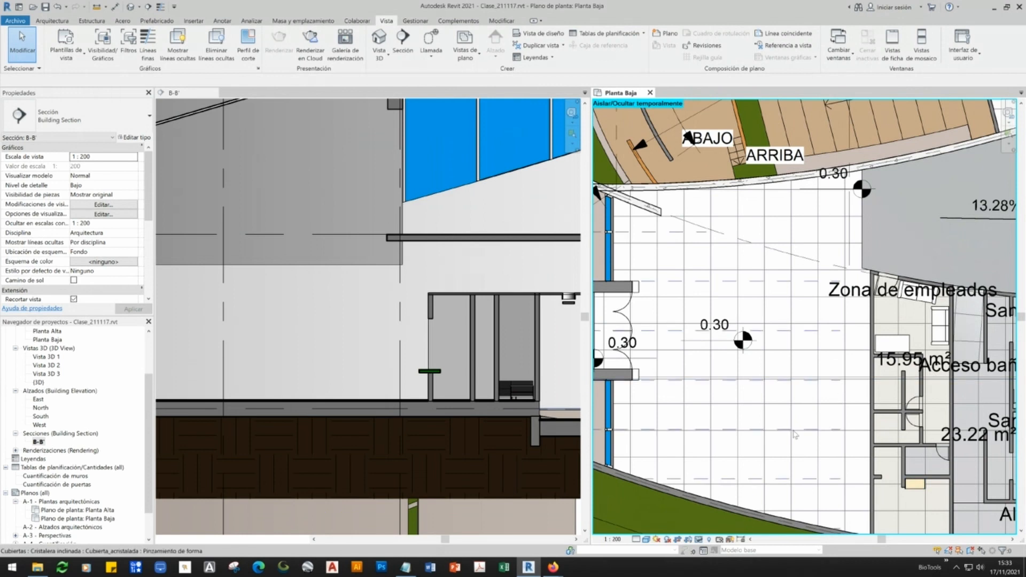
{"action": "scroll", "coordinate": [409, 399], "scroll_direction": "down", "scroll_amount": 2}
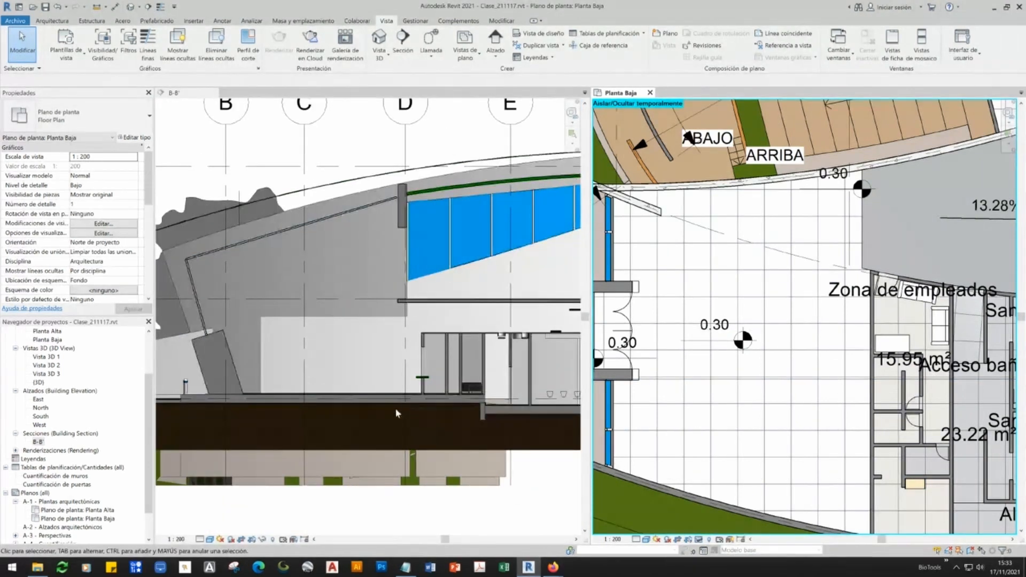
{"action": "scroll", "coordinate": [688, 422], "scroll_direction": "down", "scroll_amount": 3}
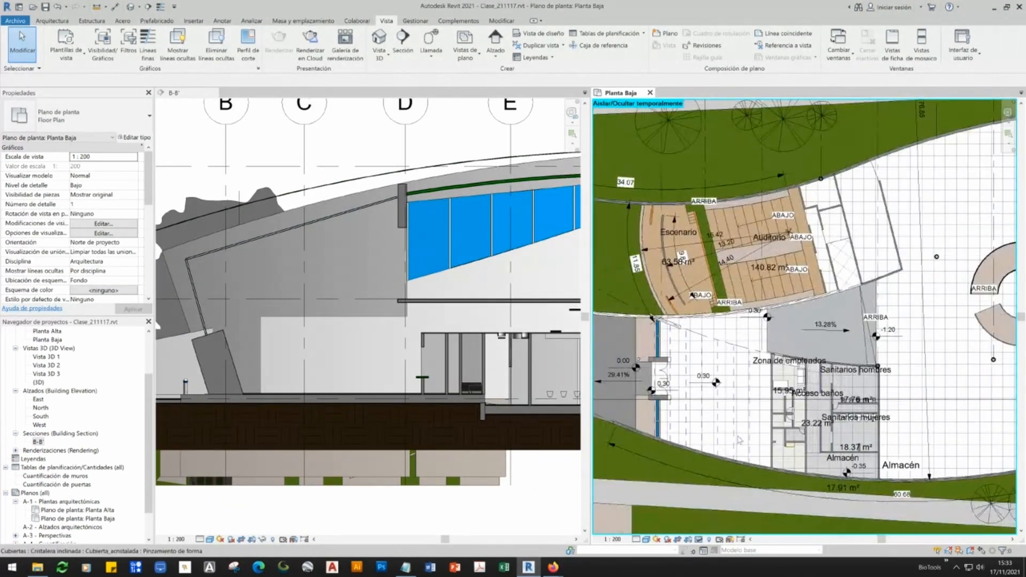
{"action": "scroll", "coordinate": [689, 421], "scroll_direction": "up", "scroll_amount": 1}
- Set the visual style of both section view B-B' and the Planta Baja floor plan to Hidden Line (Línea oculta)
{"action": "left_click", "coordinate": [210, 539]}
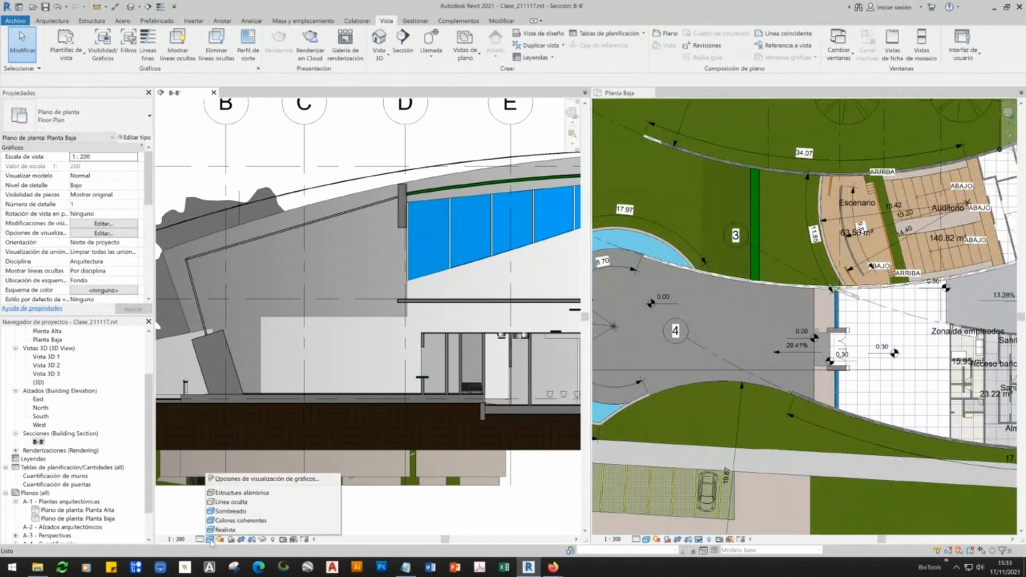
{"action": "left_click", "coordinate": [230, 503]}
{"action": "left_click", "coordinate": [656, 540]}
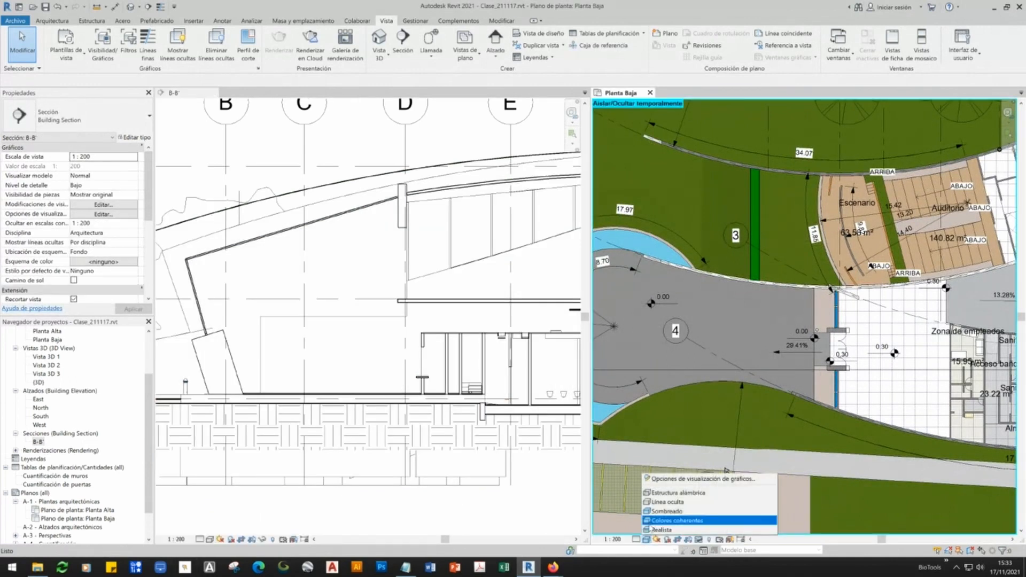
{"action": "left_click", "coordinate": [676, 502]}
{"action": "scroll", "coordinate": [708, 434], "scroll_direction": "down", "scroll_amount": 5}
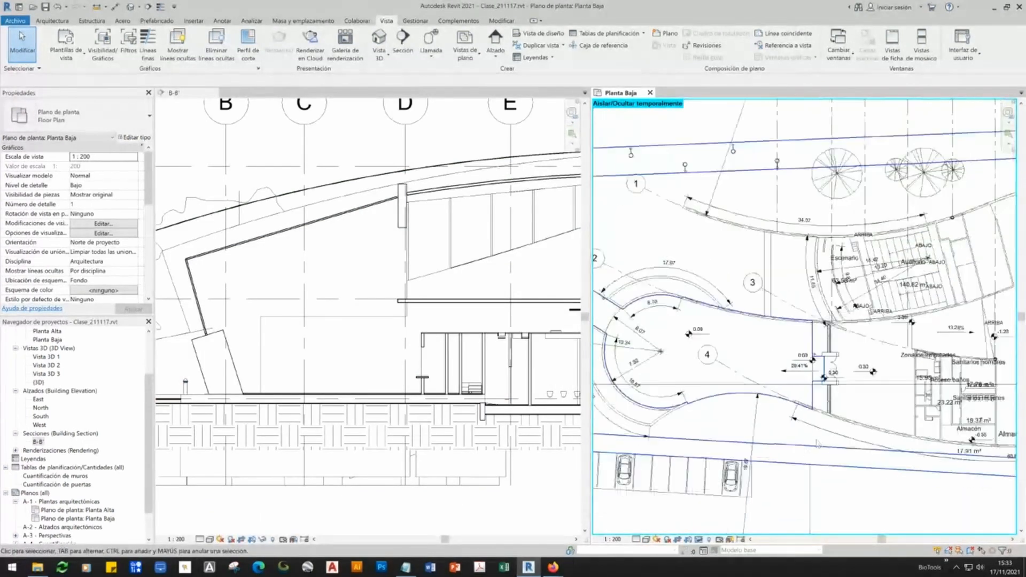
{"action": "scroll", "coordinate": [644, 381], "scroll_direction": "up", "scroll_amount": 2}
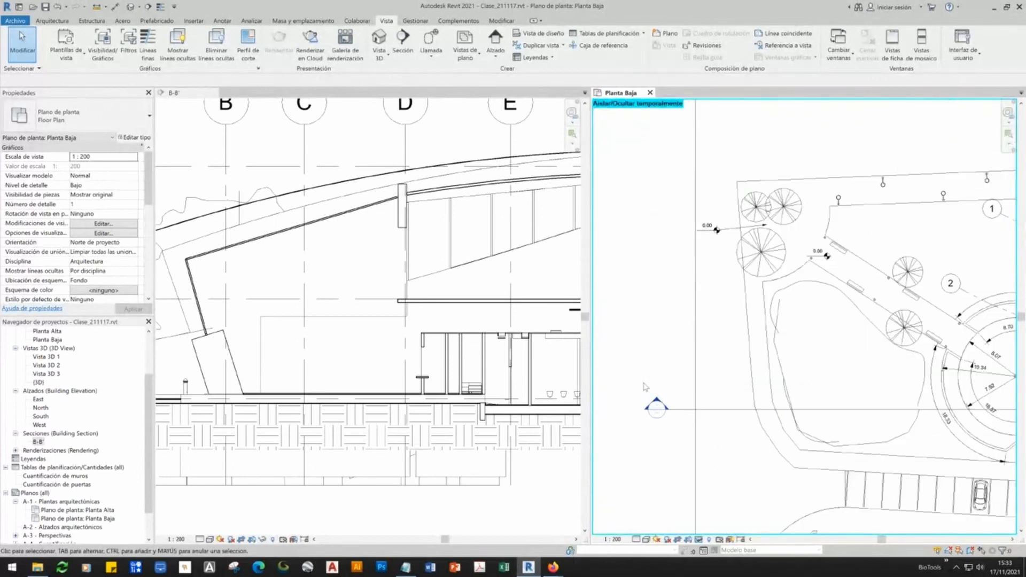
- Select the B-B' section line in the Planta Baja floor plan and examine its west end symbol, flip control and view boundary
{"action": "left_click", "coordinate": [678, 412]}
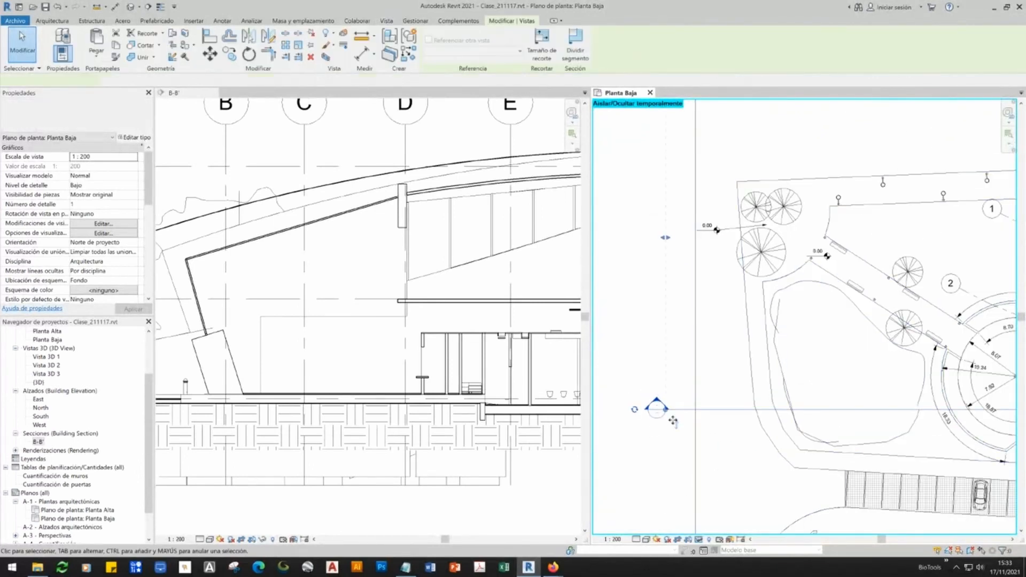
{"action": "scroll", "coordinate": [679, 420], "scroll_direction": "up", "scroll_amount": 2}
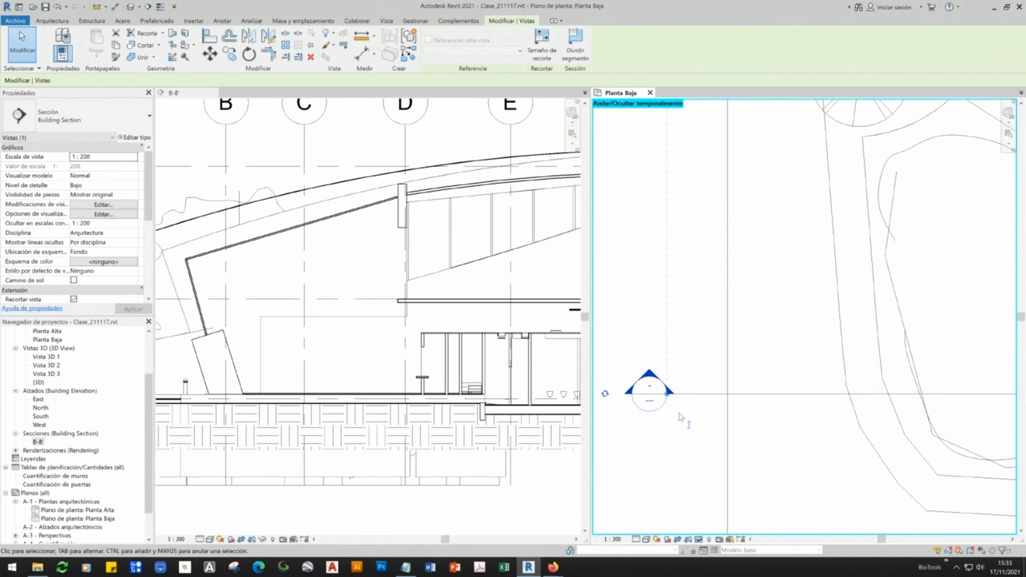
{"action": "scroll", "coordinate": [703, 443], "scroll_direction": "down", "scroll_amount": 4}
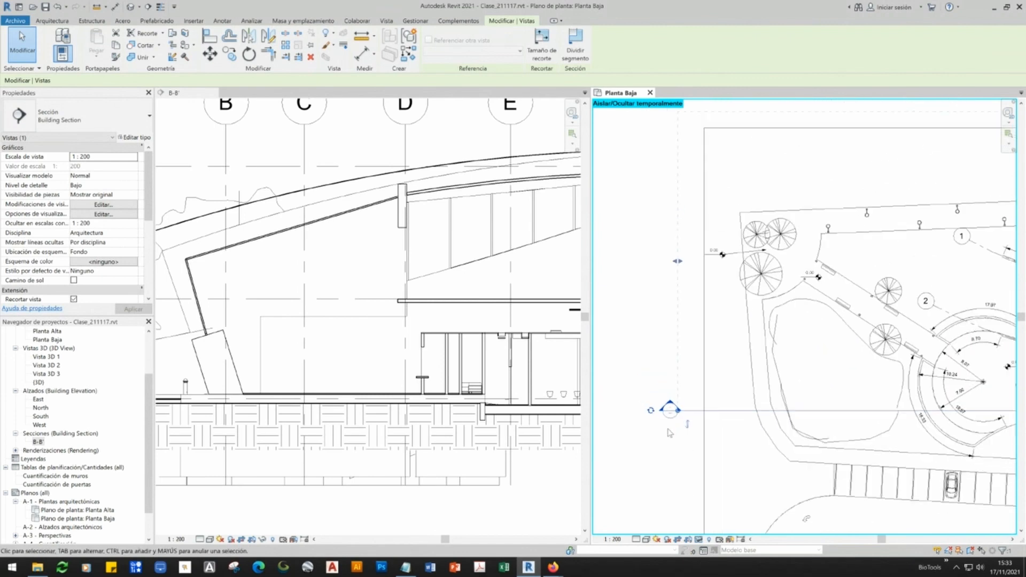
{"action": "scroll", "coordinate": [670, 433], "scroll_direction": "down", "scroll_amount": 1}
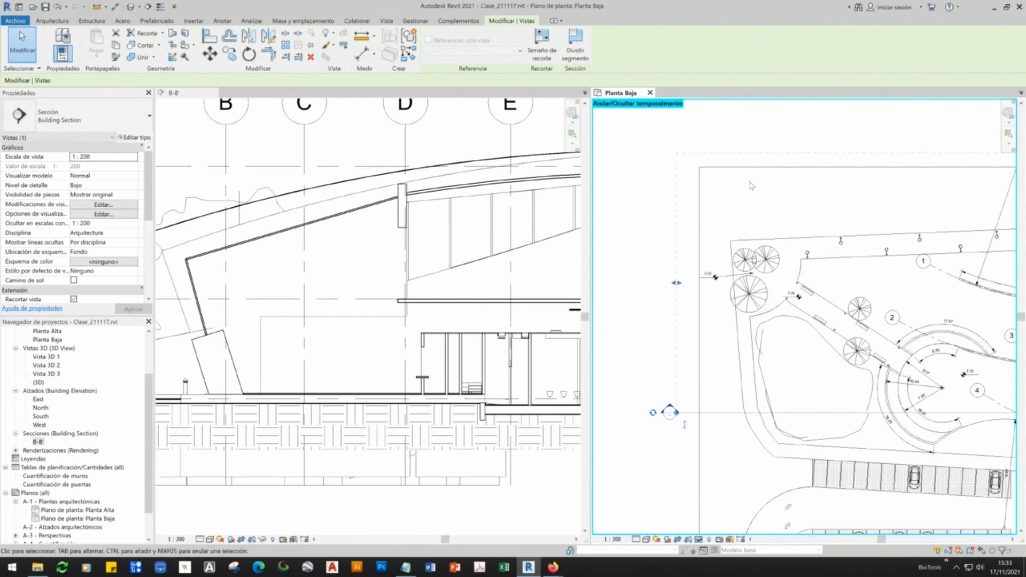
{"action": "scroll", "coordinate": [662, 420], "scroll_direction": "up", "scroll_amount": 1}
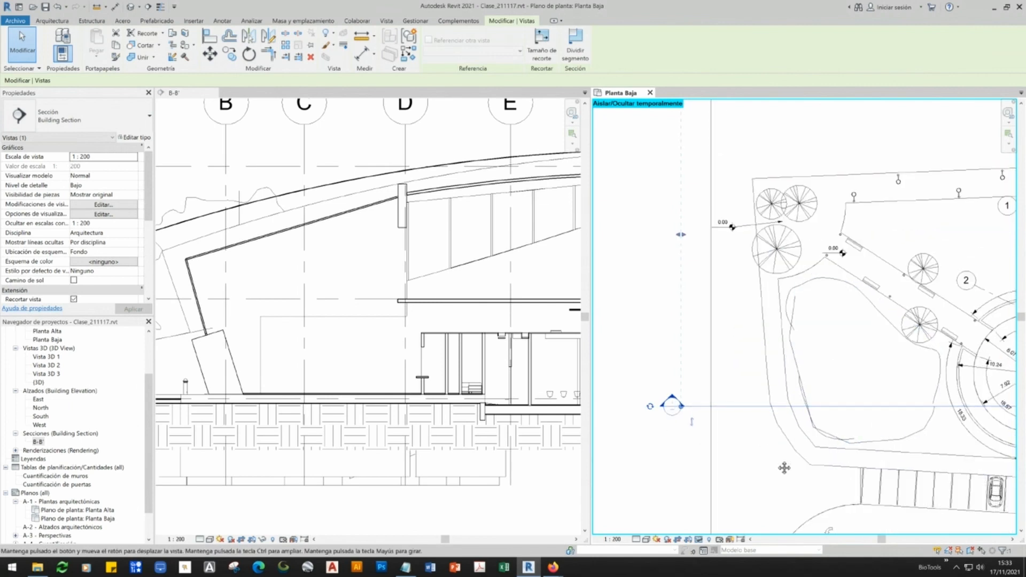
{"action": "middle_click_drag", "start_coordinate": [780, 465], "coordinate": [732, 394]}
{"action": "scroll", "coordinate": [631, 358], "scroll_direction": "up", "scroll_amount": 3}
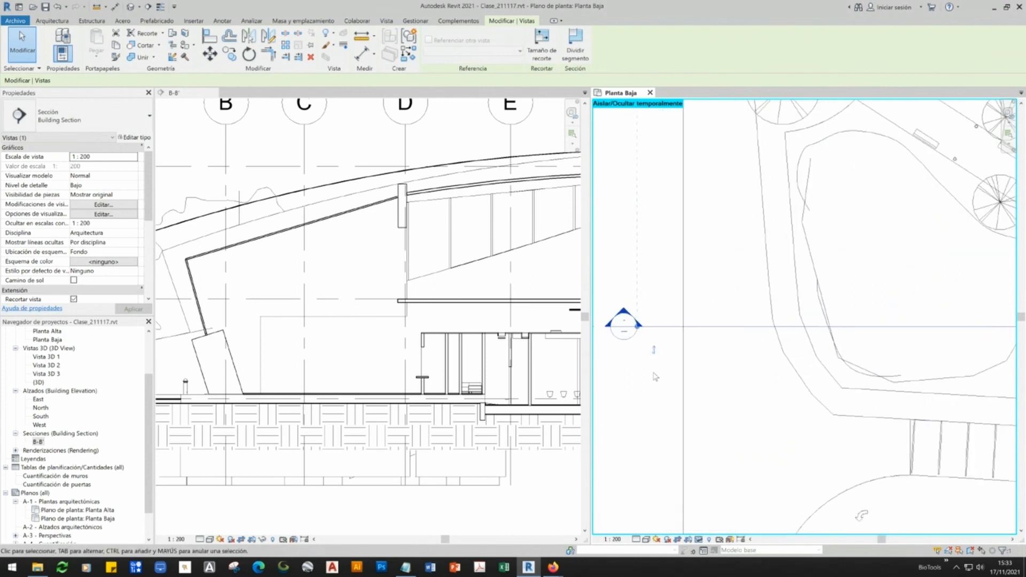
{"action": "middle_click_drag", "start_coordinate": [656, 377], "coordinate": [759, 404]}
{"action": "scroll", "coordinate": [347, 381], "scroll_direction": "down", "scroll_amount": 3}
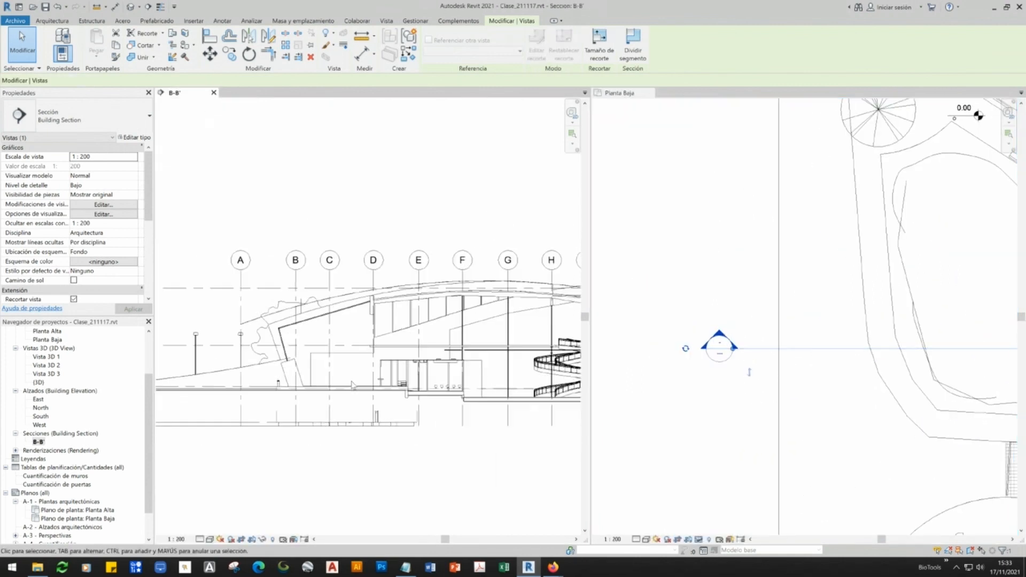
- Flip section B-B' so that it looks toward the opposite side of the museum
{"action": "middle_click_drag", "start_coordinate": [452, 401], "coordinate": [359, 397]}
{"action": "scroll", "coordinate": [291, 259], "scroll_direction": "down", "scroll_amount": 2}
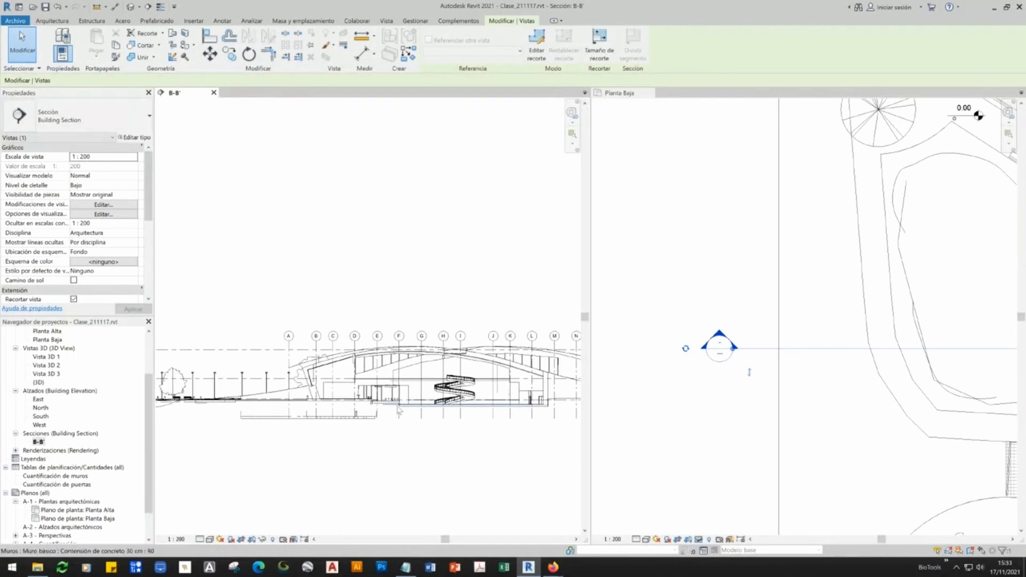
{"action": "scroll", "coordinate": [455, 385], "scroll_direction": "up", "scroll_amount": 2}
{"action": "middle_click_drag", "start_coordinate": [476, 397], "coordinate": [518, 380]}
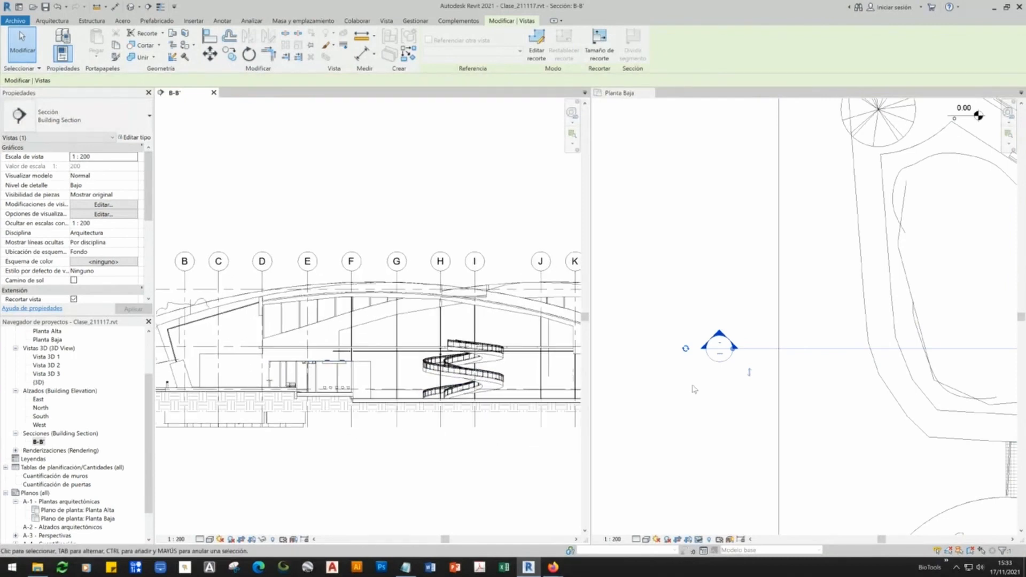
{"action": "left_click", "coordinate": [742, 382]}
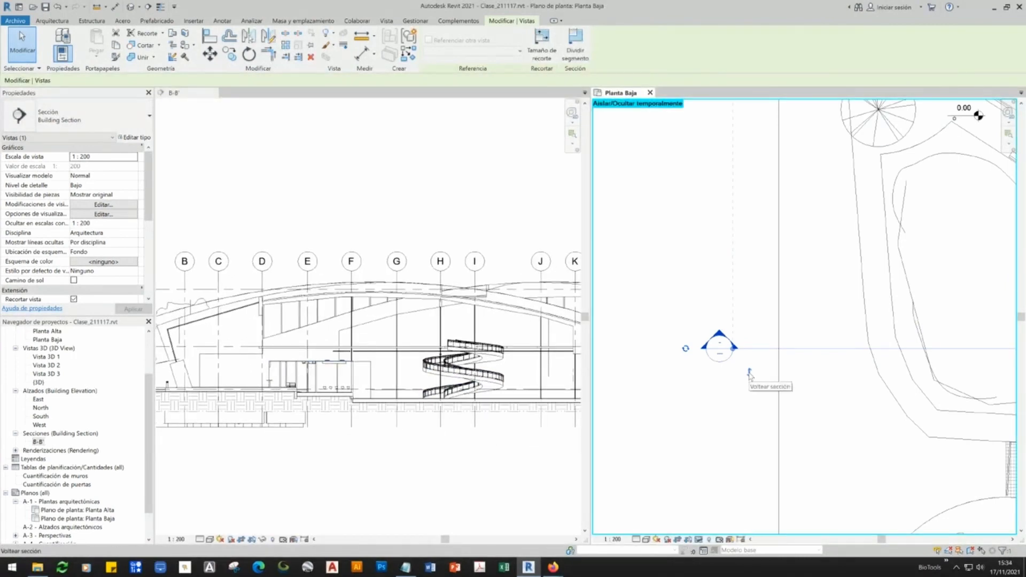
{"action": "left_click", "coordinate": [749, 372]}
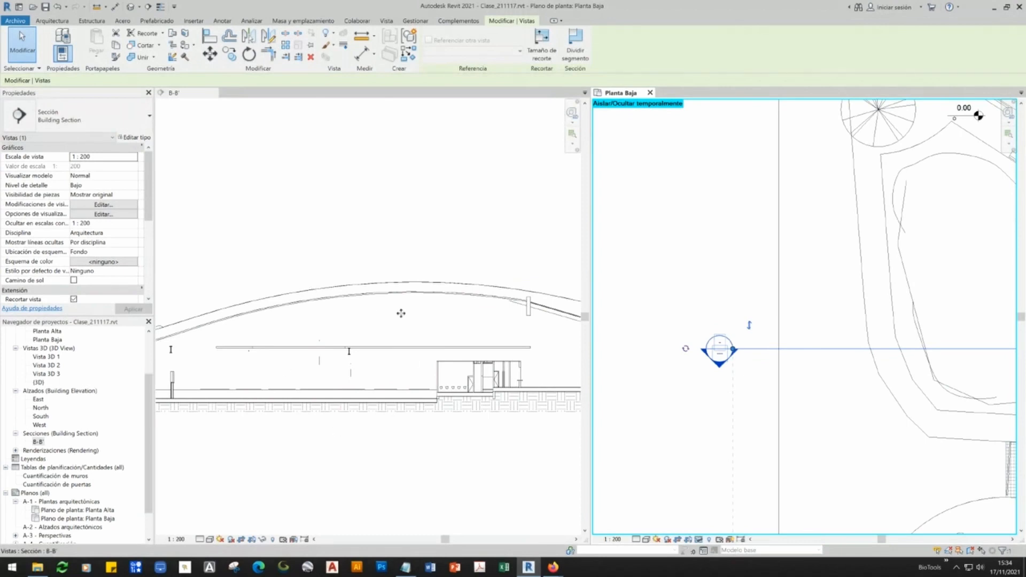
- Examine the flipped section's line and extents in the floor plan, along with its roof, interior and ground in the section view
{"action": "left_click", "coordinate": [666, 368]}
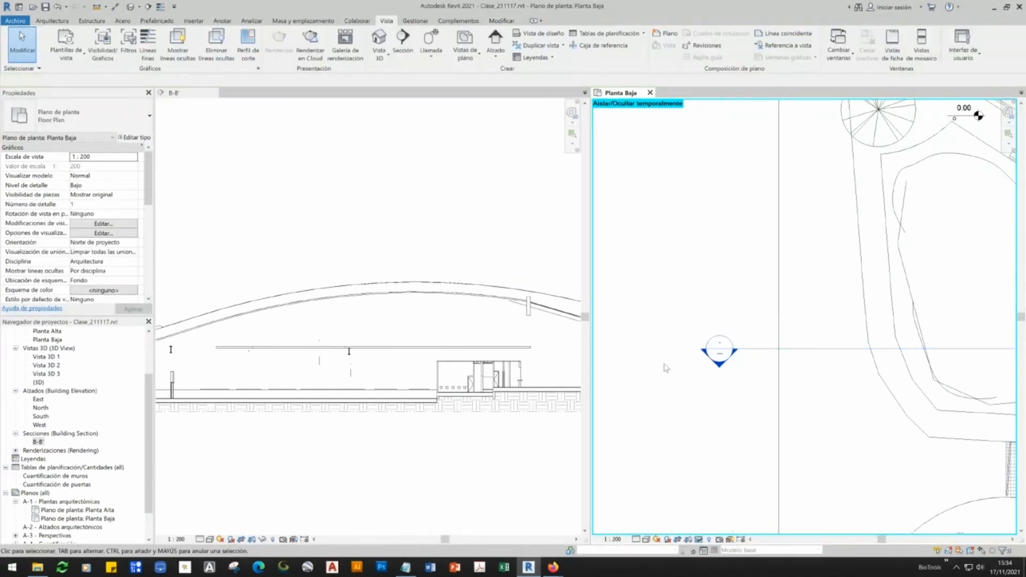
{"action": "scroll", "coordinate": [681, 333], "scroll_direction": "down", "scroll_amount": 5}
{"action": "left_click", "coordinate": [668, 320]}
{"action": "middle_click_drag", "start_coordinate": [916, 433], "coordinate": [788, 365]}
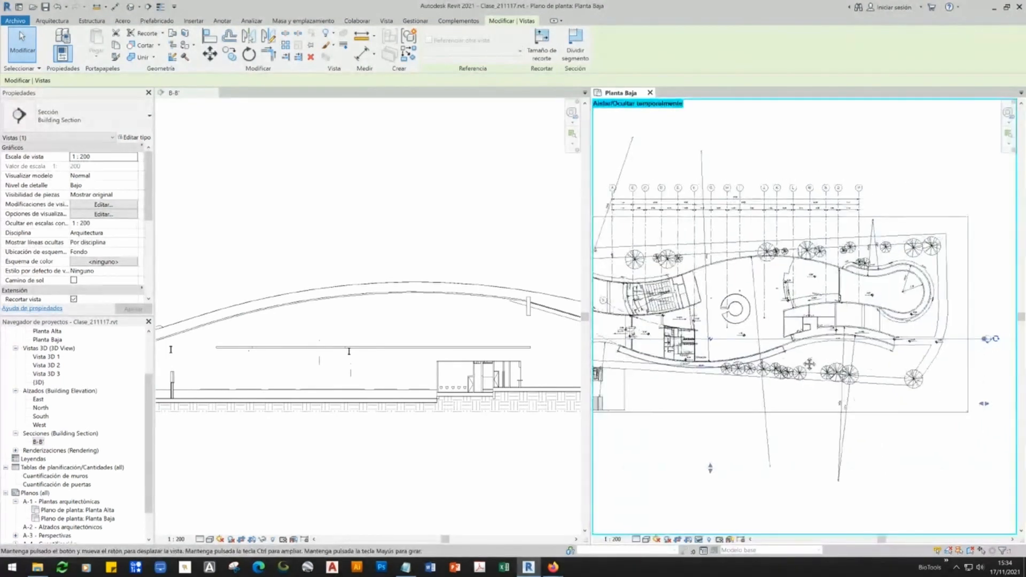
{"action": "middle_click_drag", "start_coordinate": [644, 371], "coordinate": [920, 385]}
{"action": "scroll", "coordinate": [722, 345], "scroll_direction": "up", "scroll_amount": 4}
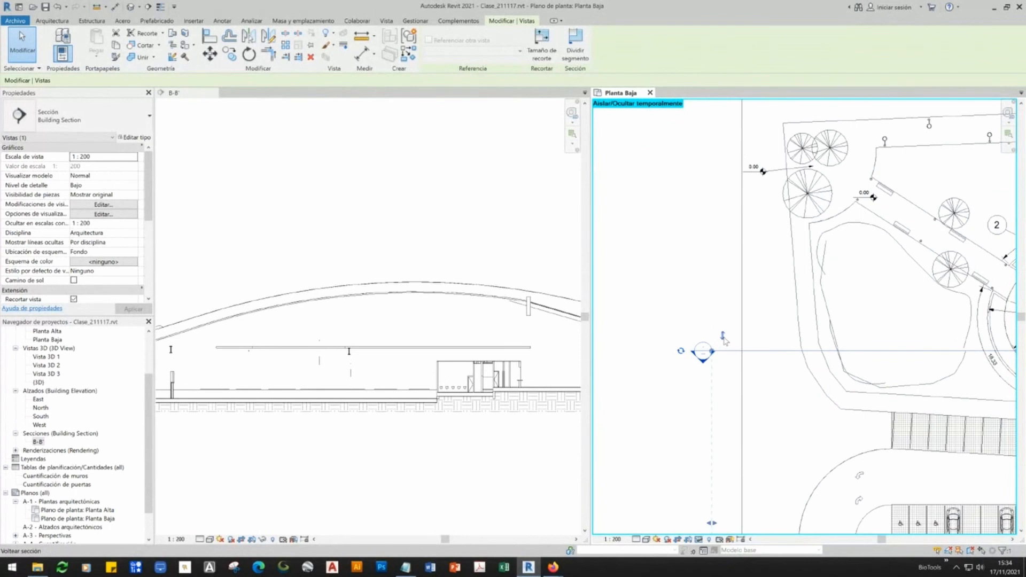
{"action": "left_click", "coordinate": [365, 467]}
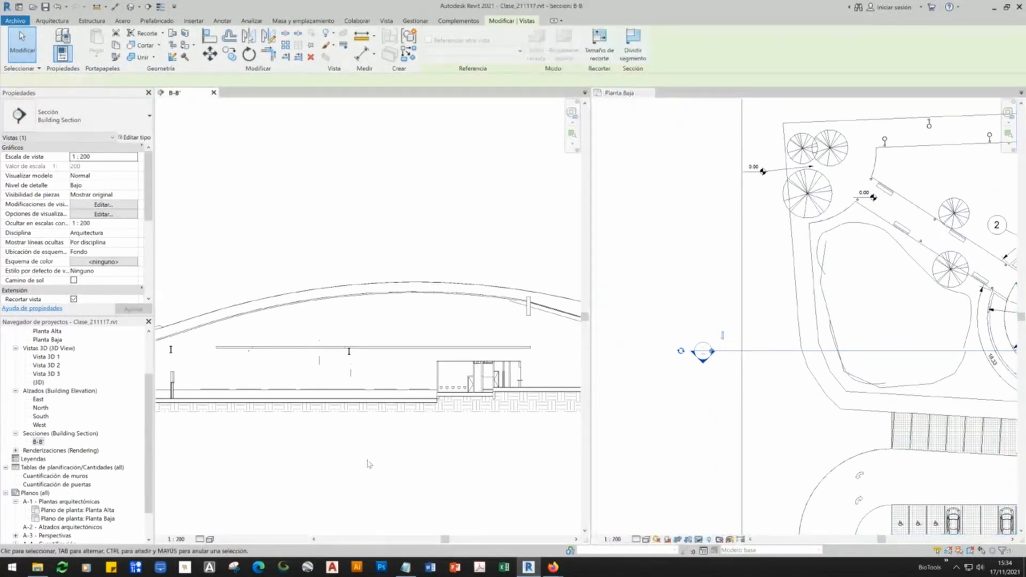
{"action": "scroll", "coordinate": [309, 476], "scroll_direction": "down", "scroll_amount": 3}
{"action": "middle_click_drag", "start_coordinate": [353, 438], "coordinate": [333, 435]}
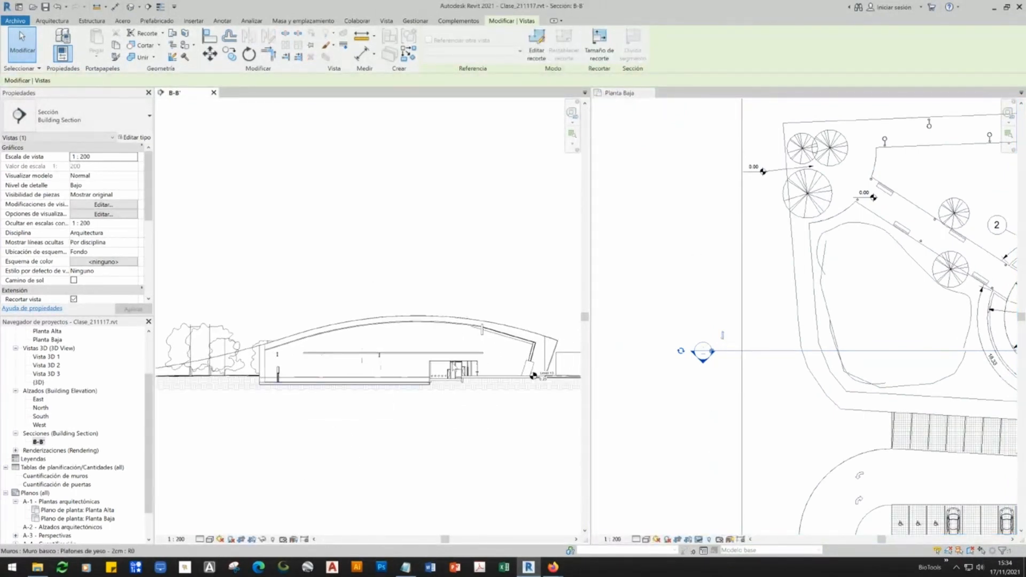
{"action": "scroll", "coordinate": [473, 382], "scroll_direction": "up", "scroll_amount": 5}
{"action": "scroll", "coordinate": [485, 402], "scroll_direction": "down", "scroll_amount": 5}
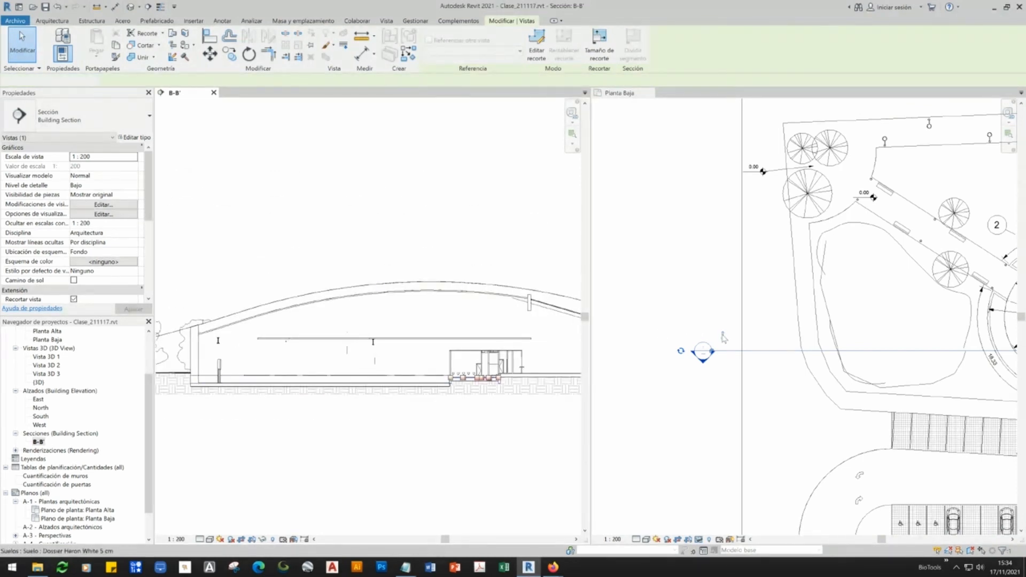
- Flip section B-B' back to its original viewing direction
{"action": "left_click", "coordinate": [718, 351]}
{"action": "left_click", "coordinate": [723, 335]}
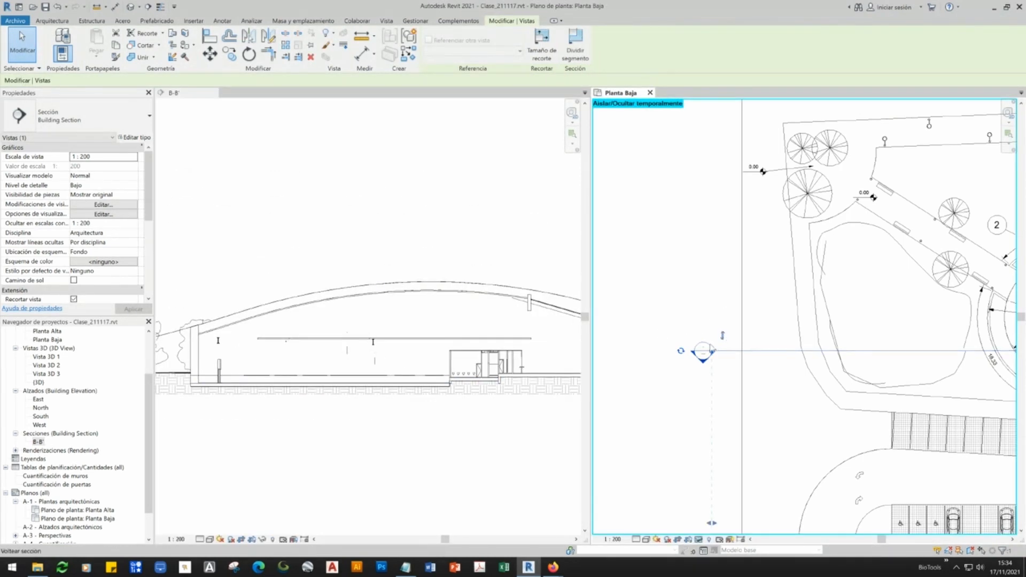
{"action": "left_click", "coordinate": [281, 452]}
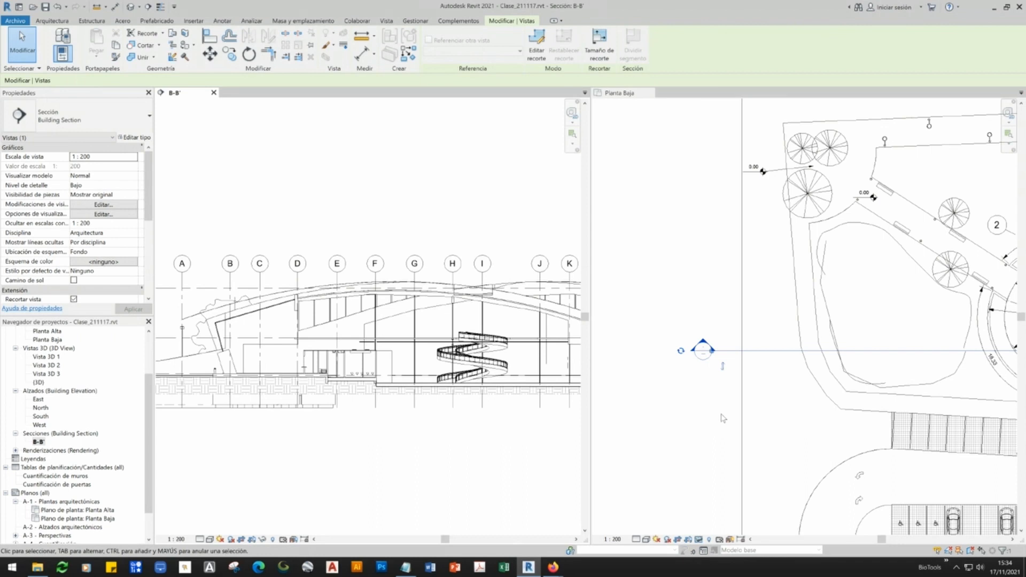
- Compare the section's dashed view boundary at the west end of the floor plan with the trees and ground in view B-B'
{"action": "left_click", "coordinate": [764, 353]}
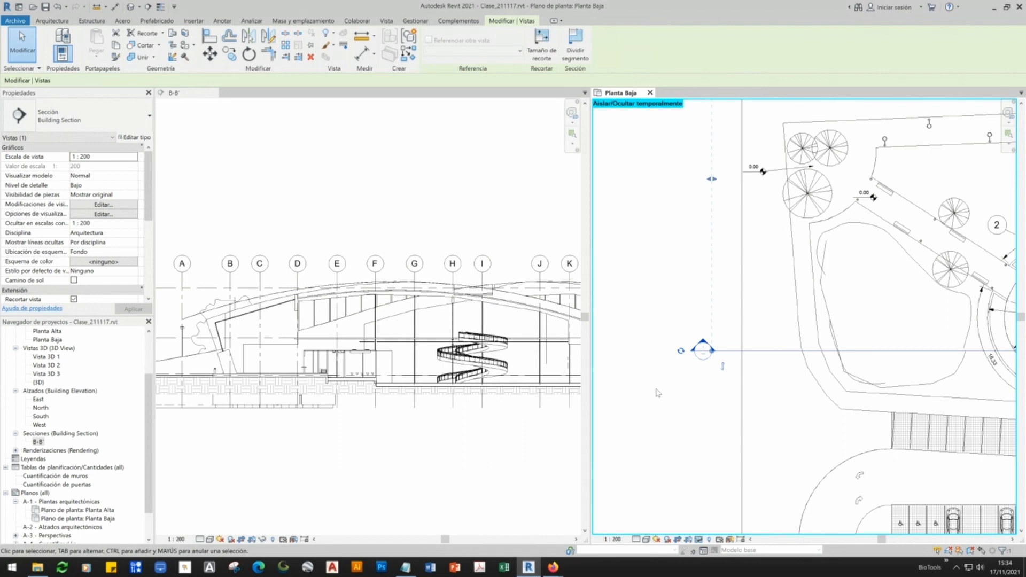
{"action": "middle_click_drag", "start_coordinate": [251, 373], "coordinate": [436, 381]}
{"action": "left_click", "coordinate": [698, 392]}
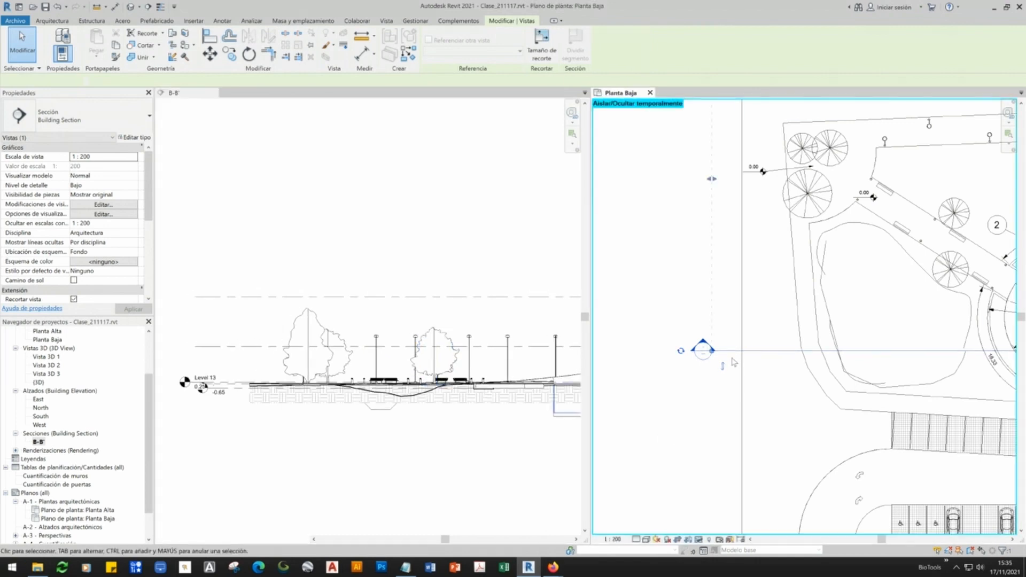
{"action": "scroll", "coordinate": [698, 392], "scroll_direction": "down", "scroll_amount": 1}
{"action": "scroll", "coordinate": [698, 392], "scroll_direction": "up", "scroll_amount": 1}
{"action": "middle_click_drag", "start_coordinate": [697, 361], "coordinate": [711, 411]}
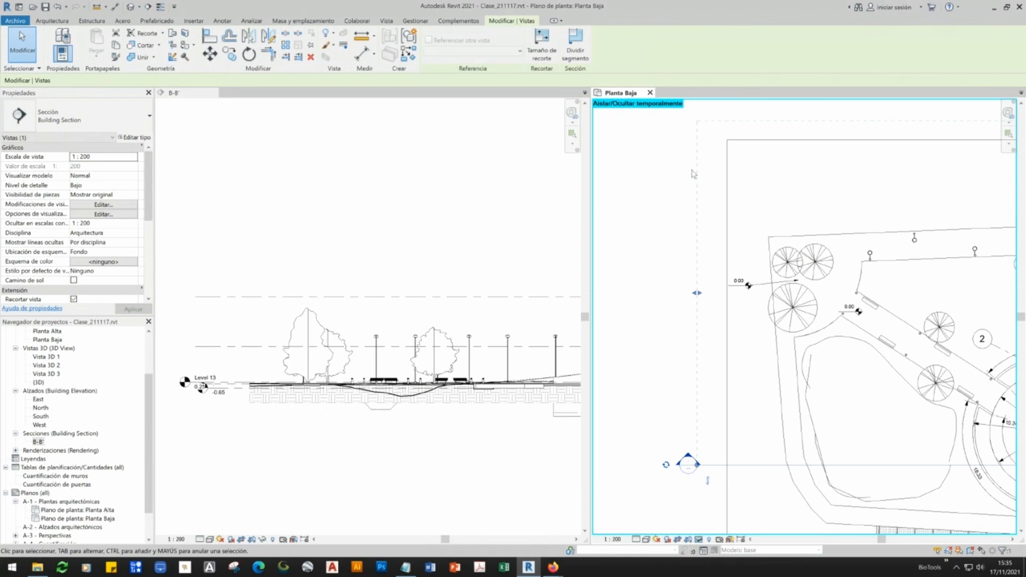
{"action": "scroll", "coordinate": [634, 242], "scroll_direction": "down", "scroll_amount": 2}
{"action": "middle_click_drag", "start_coordinate": [884, 276], "coordinate": [961, 286]}
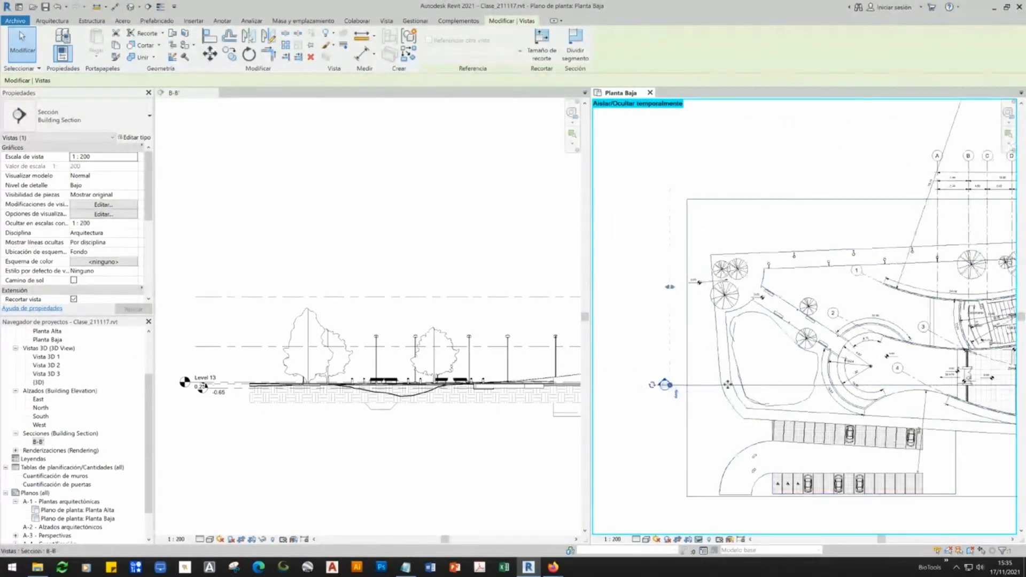
{"action": "left_click", "coordinate": [460, 380]}
{"action": "left_click", "coordinate": [679, 354]}
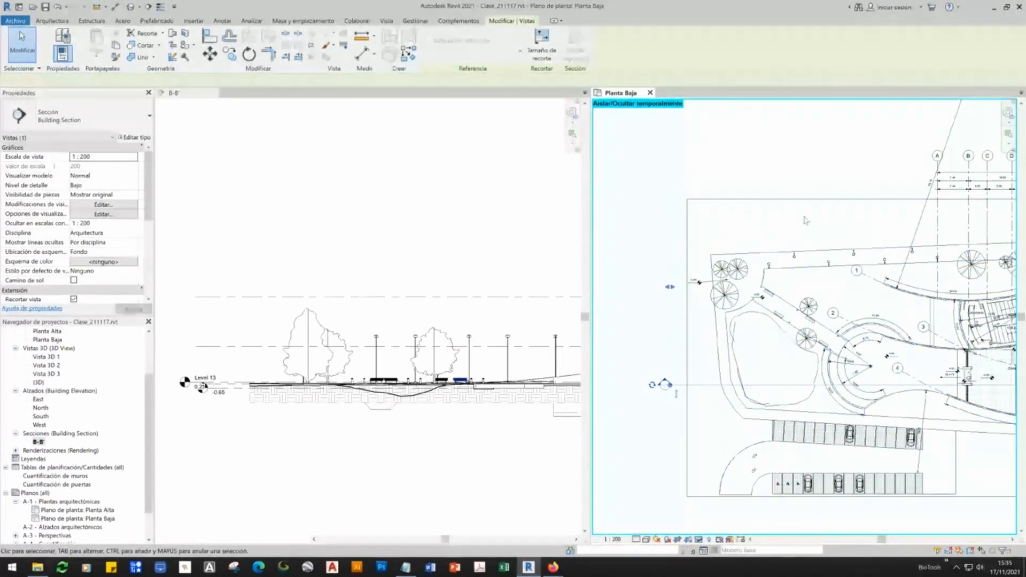
{"action": "left_click", "coordinate": [674, 351]}
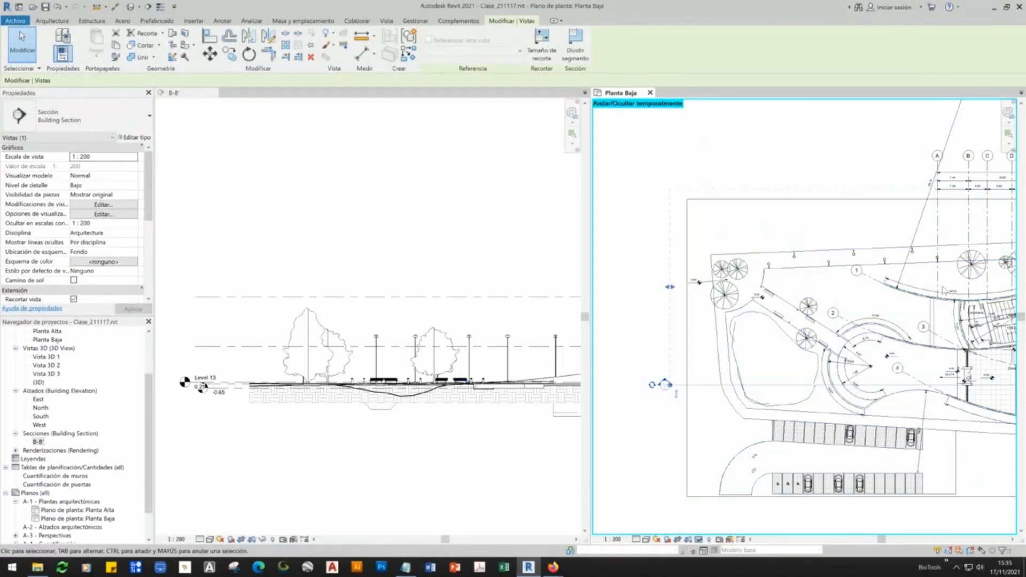
- Try moving section B-B's west view boundary inward across the pond, and undo the change after checking the section view
{"action": "scroll", "coordinate": [675, 295], "scroll_direction": "up", "scroll_amount": 3}
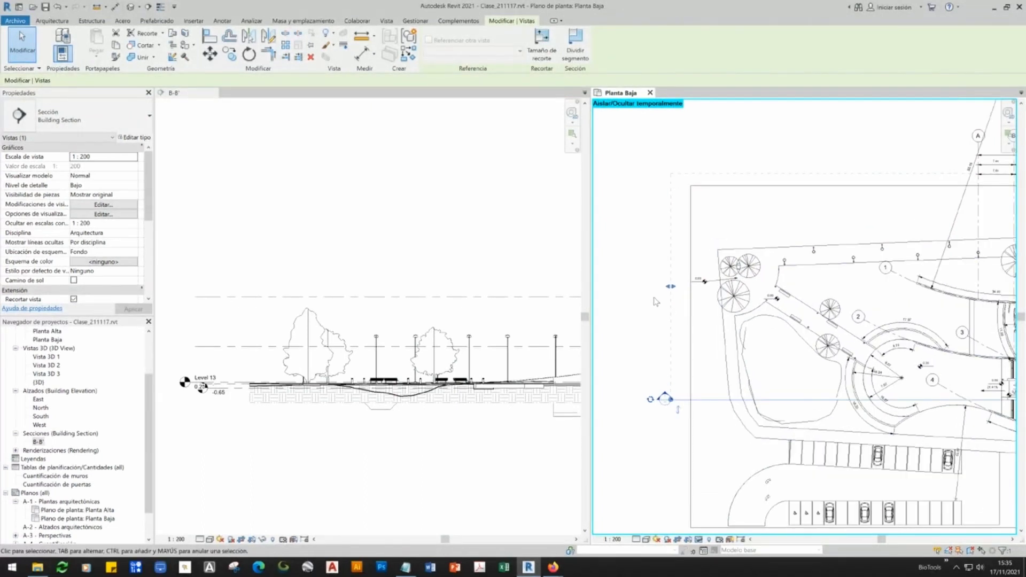
{"action": "left_click_drag", "start_coordinate": [686, 284], "coordinate": [734, 285]}
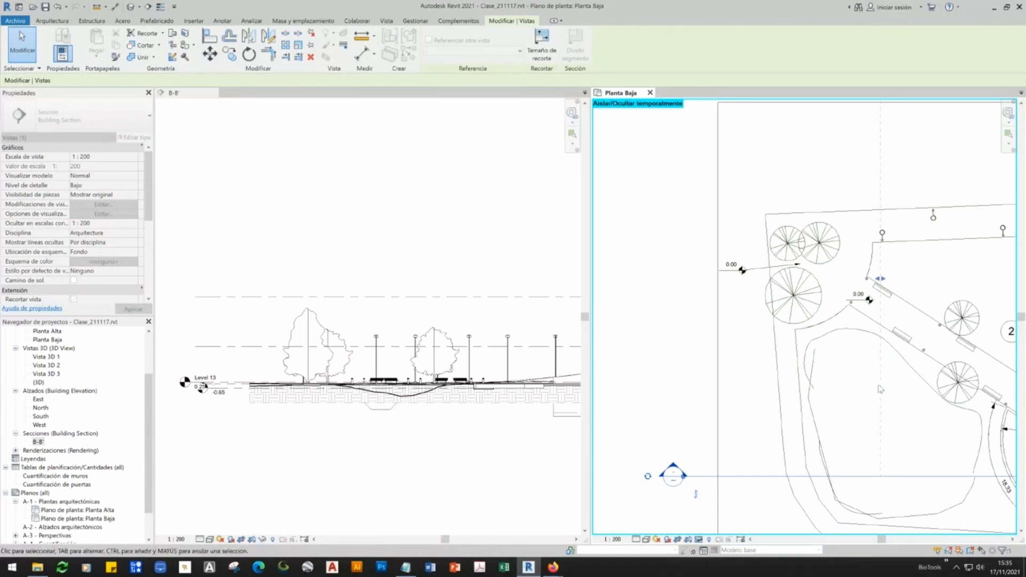
{"action": "left_click", "coordinate": [442, 496]}
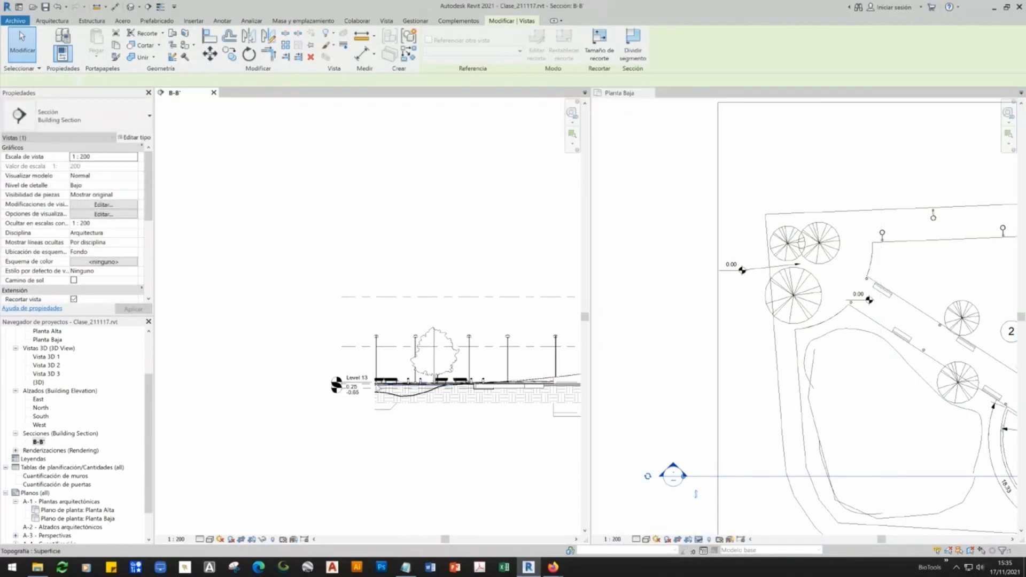
{"action": "scroll", "coordinate": [374, 396], "scroll_direction": "up", "scroll_amount": 3}
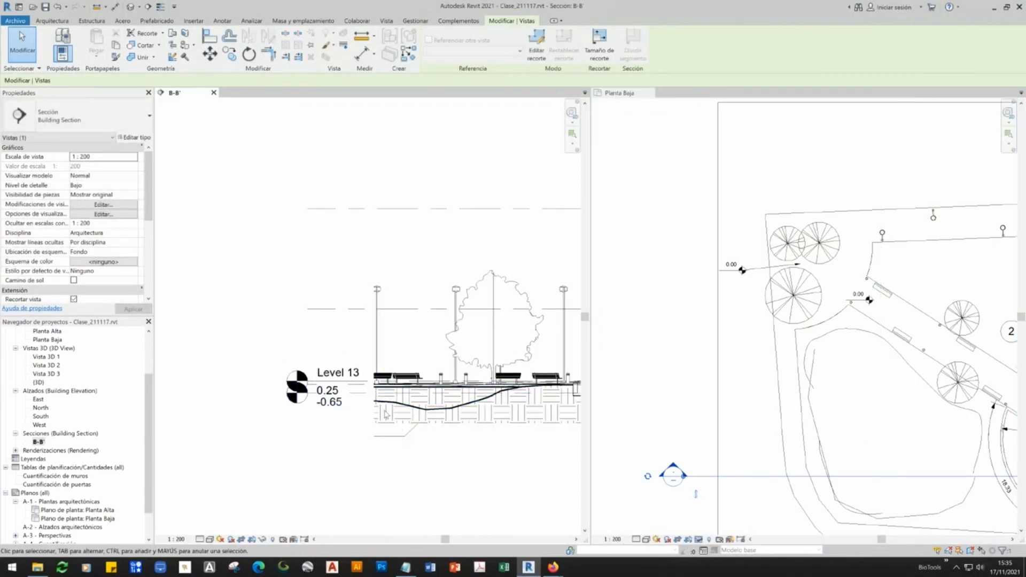
{"action": "left_click", "coordinate": [711, 477]}
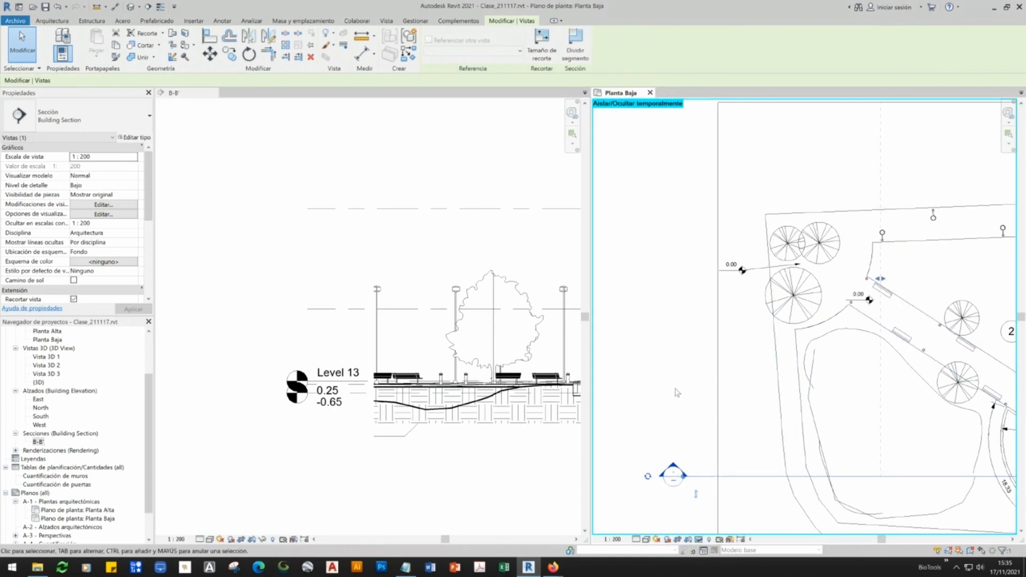
{"action": "left_click", "coordinate": [418, 447]}
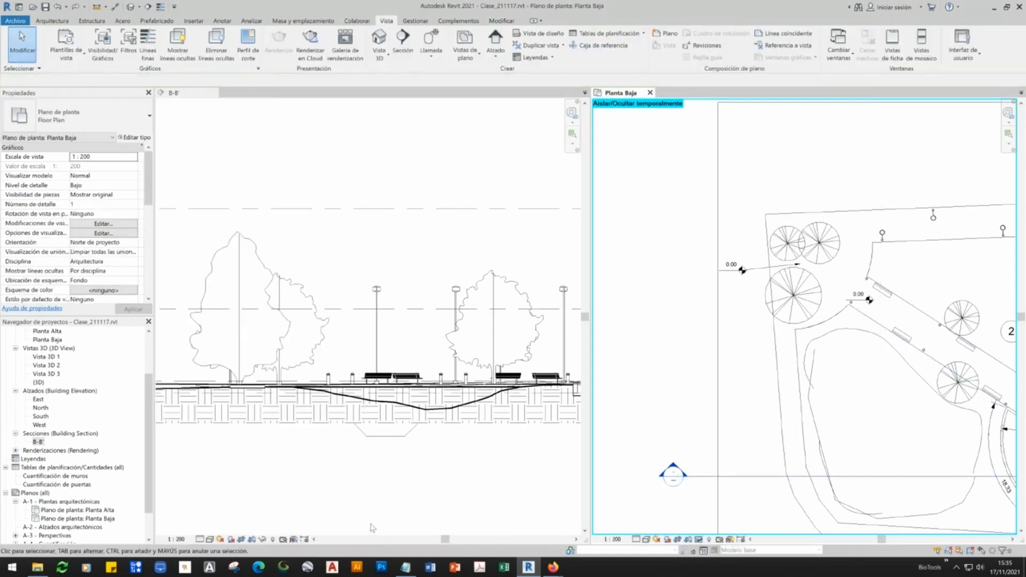
- Reselect the B-B' section line and compare its full west extent in the floor plan with the section view
{"action": "left_click", "coordinate": [697, 475]}
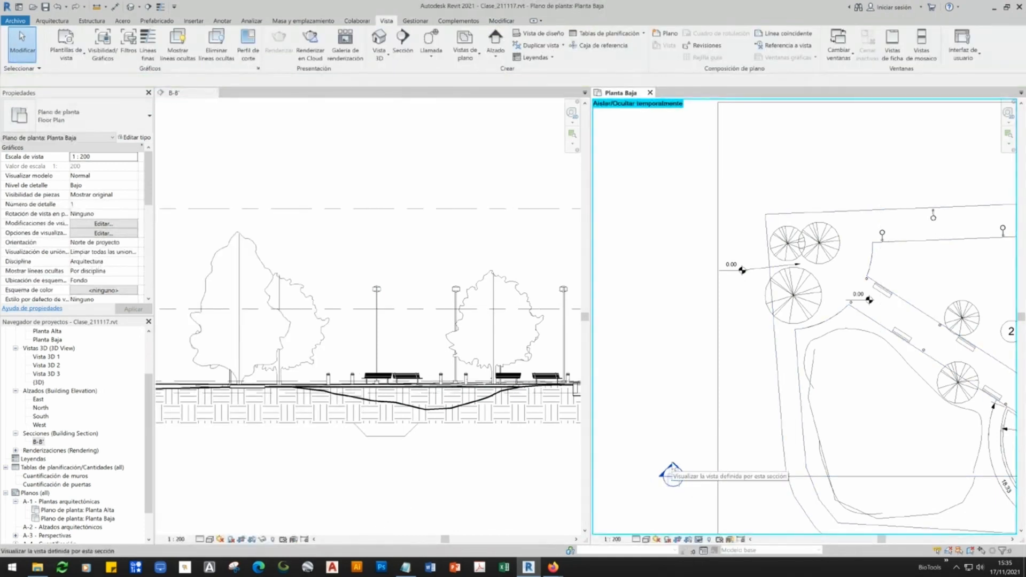
{"action": "left_click", "coordinate": [672, 473]}
{"action": "scroll", "coordinate": [378, 458], "scroll_direction": "down", "scroll_amount": 4}
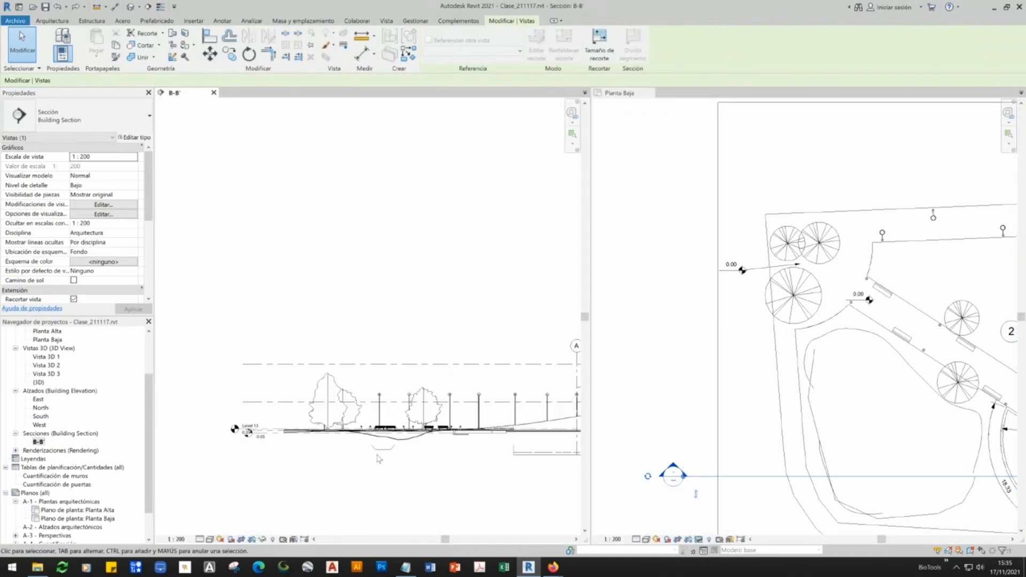
{"action": "middle_click_drag", "start_coordinate": [477, 487], "coordinate": [391, 435]}
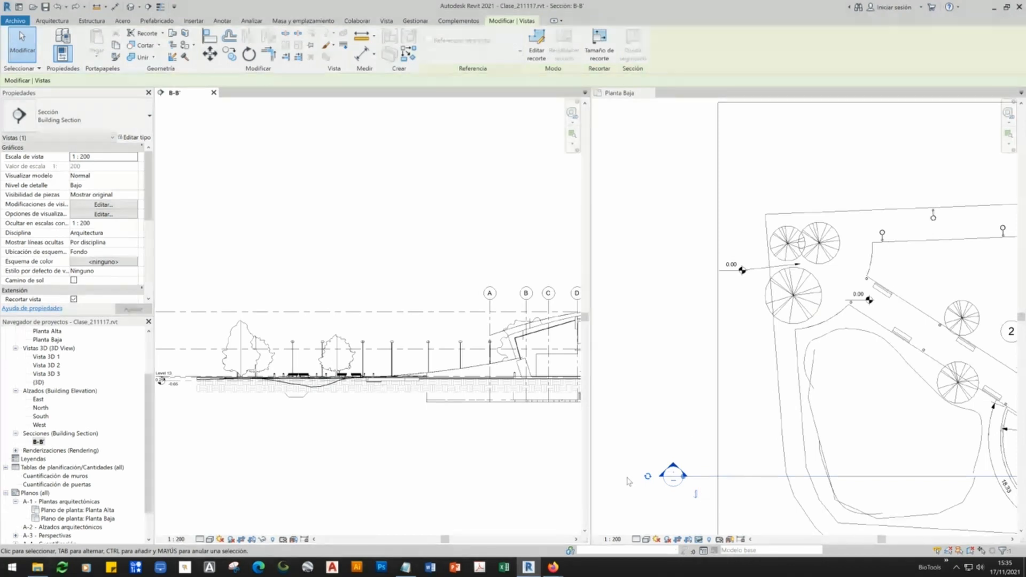
{"action": "left_click", "coordinate": [673, 474]}
{"action": "scroll", "coordinate": [638, 403], "scroll_direction": "down", "scroll_amount": 2}
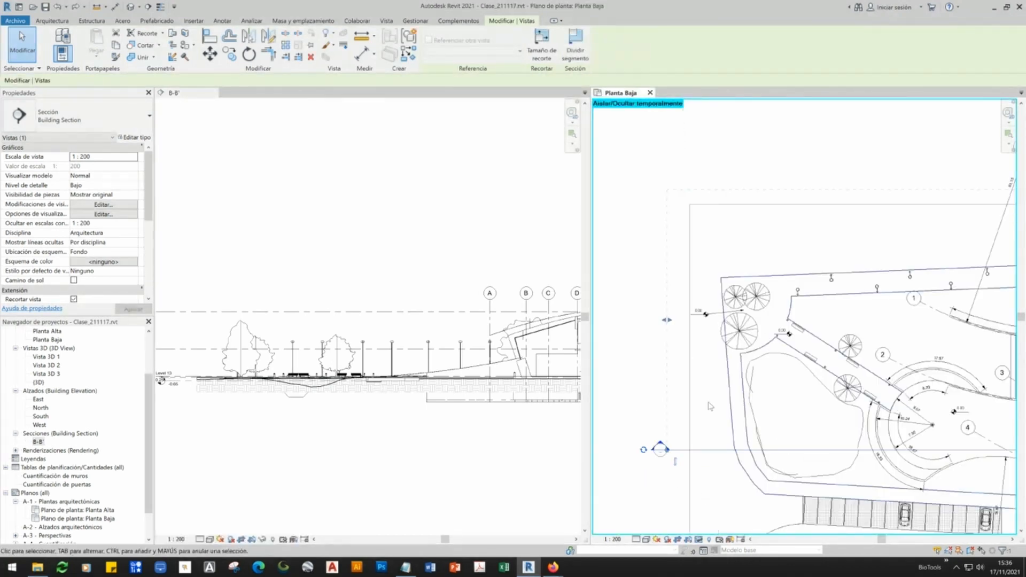
- Move section B-B's far view boundary just below the grid dimension strings and centre both views on the spiral ramp
{"action": "scroll", "coordinate": [835, 267], "scroll_direction": "up", "scroll_amount": 5}
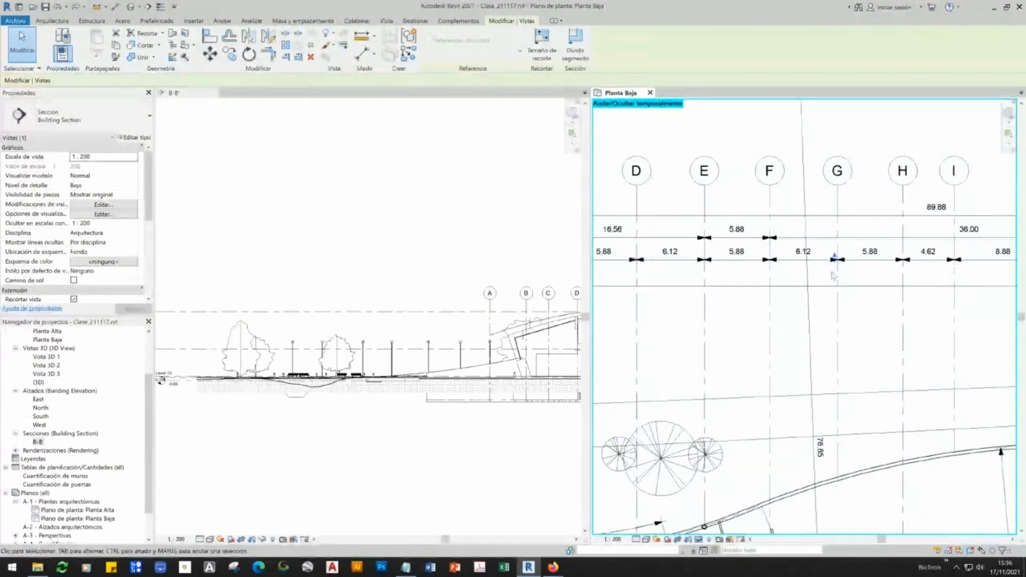
{"action": "scroll", "coordinate": [836, 262], "scroll_direction": "down", "scroll_amount": 4}
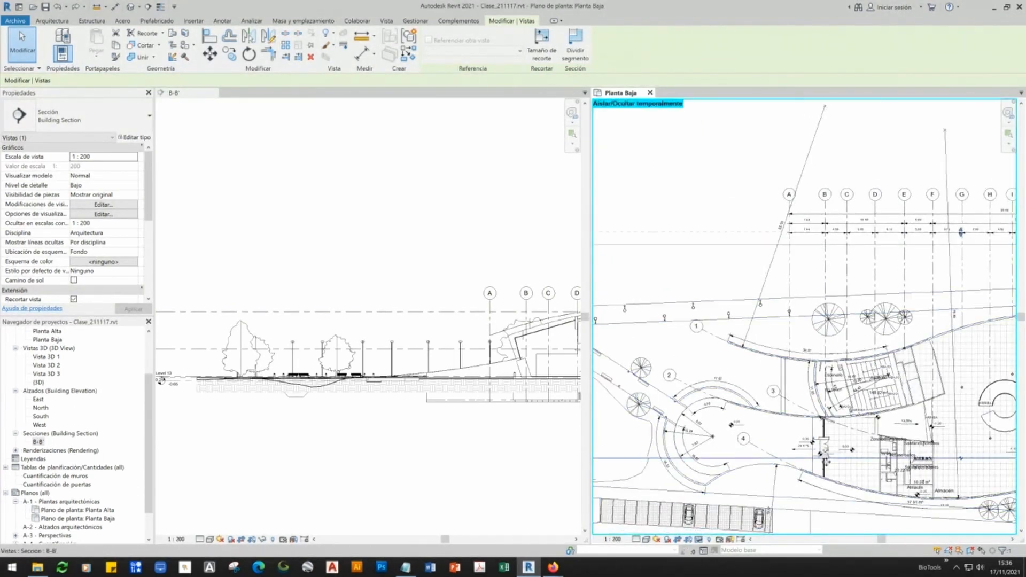
{"action": "mouse_move", "coordinate": [961, 233]}
{"action": "left_mouse_down"}
{"action": "mouse_move", "coordinate": [946, 282]}
{"action": "mouse_move", "coordinate": [909, 279]}
{"action": "left_mouse_up"}
{"action": "middle_click_drag", "start_coordinate": [909, 280], "coordinate": [789, 268]}
{"action": "middle_click_drag", "start_coordinate": [449, 469], "coordinate": [235, 486]}
{"action": "scroll", "coordinate": [477, 362], "scroll_direction": "up", "scroll_amount": 2}
{"action": "middle_click_drag", "start_coordinate": [431, 509], "coordinate": [371, 504]}
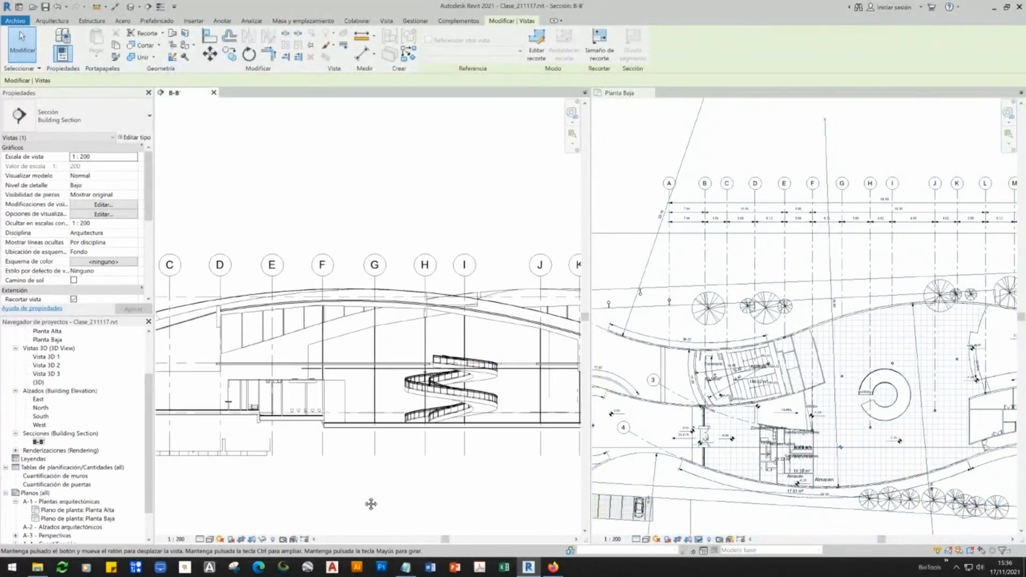
{"action": "left_click", "coordinate": [841, 256]}
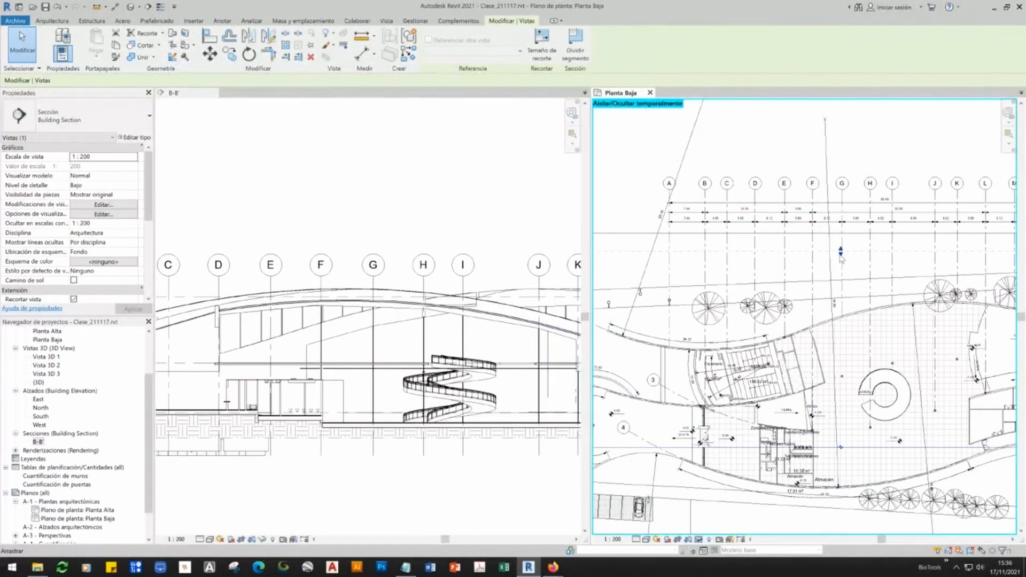
- Try pulling section B-B's far view boundary in close to the section line, short of the spiral ramp, and compare the section view
{"action": "left_click_drag", "start_coordinate": [842, 258], "coordinate": [841, 280]}
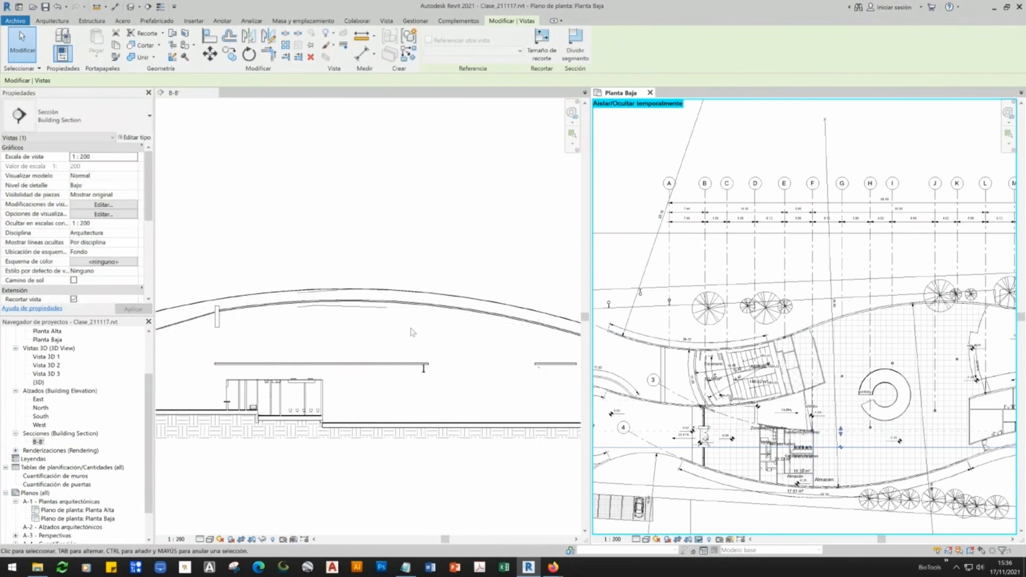
{"action": "scroll", "coordinate": [847, 433], "scroll_direction": "up", "scroll_amount": 6}
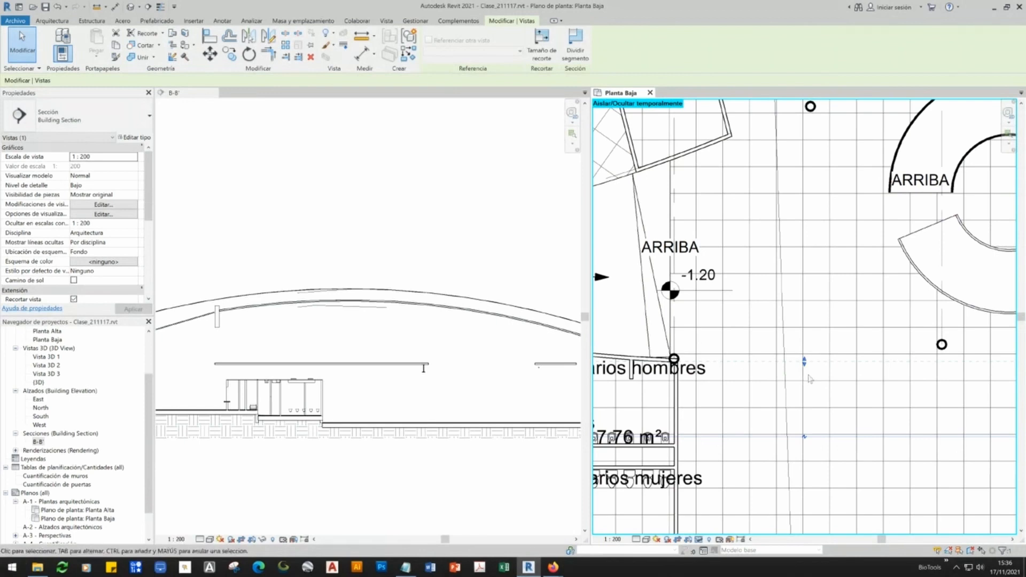
{"action": "scroll", "coordinate": [800, 420], "scroll_direction": "down", "scroll_amount": 1}
{"action": "scroll", "coordinate": [756, 447], "scroll_direction": "down", "scroll_amount": 3}
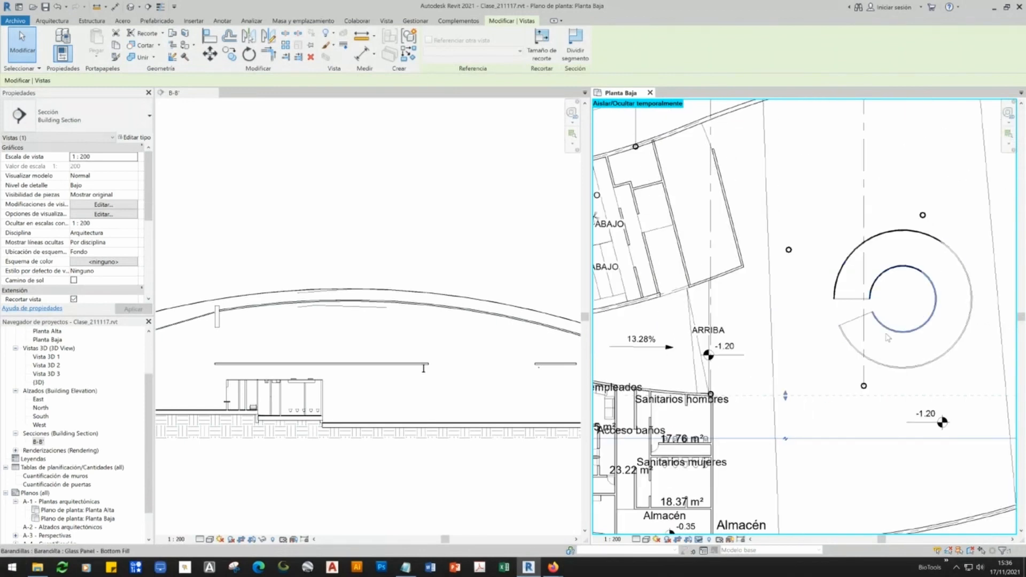
{"action": "scroll", "coordinate": [689, 435], "scroll_direction": "up", "scroll_amount": 2}
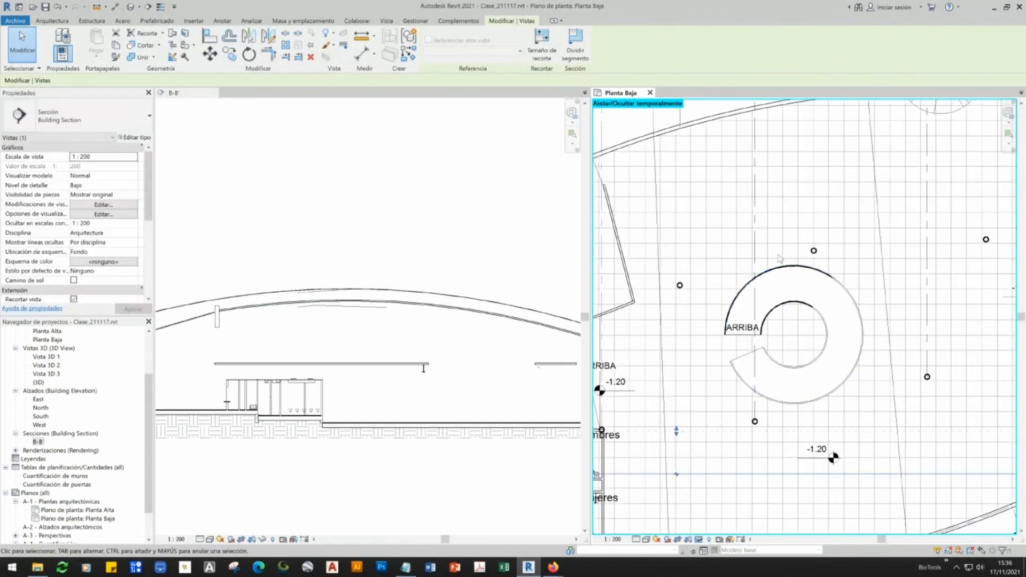
{"action": "left_click", "coordinate": [478, 415]}
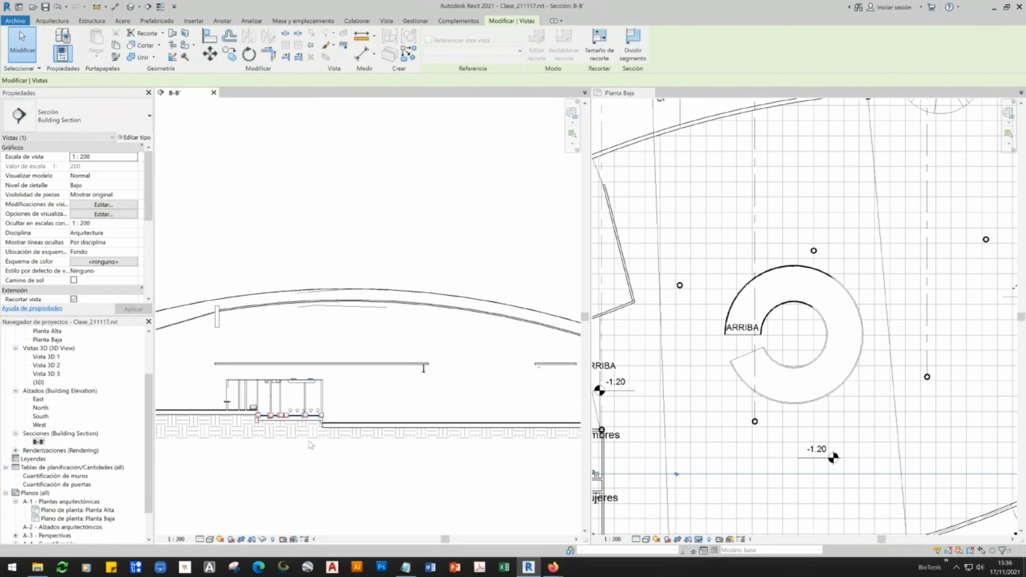
{"action": "left_click", "coordinate": [767, 463]}
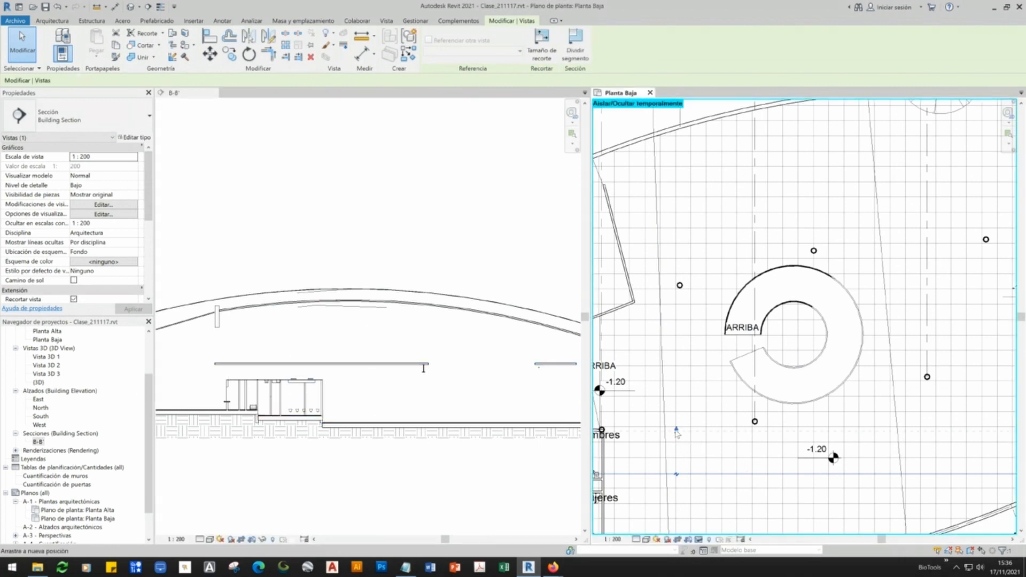
- Try the far view boundary through the middle of the spiral ramp and just beyond it, comparing the ramp in the section view
{"action": "left_click_drag", "start_coordinate": [721, 265], "coordinate": [722, 262]}
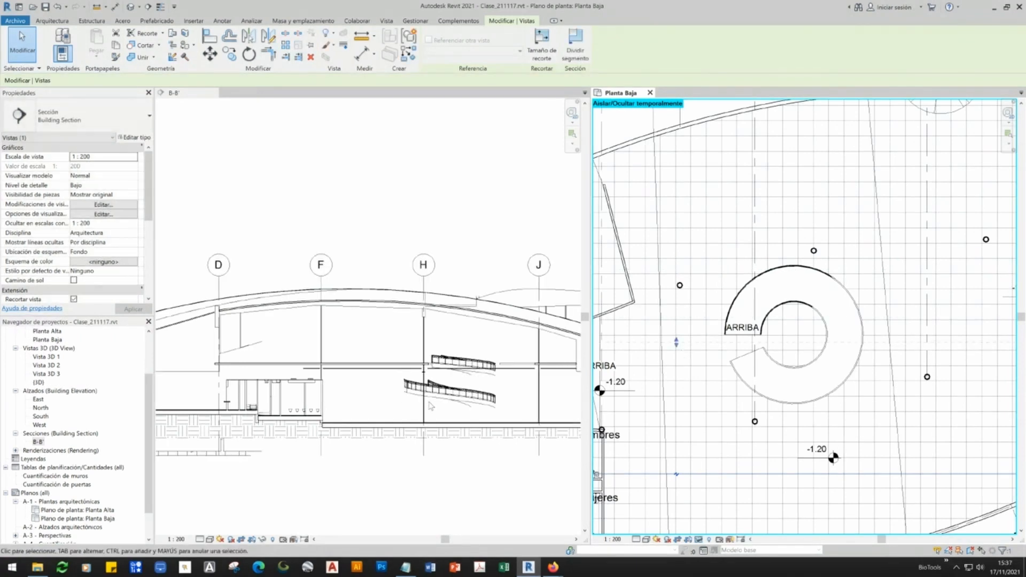
{"action": "scroll", "coordinate": [537, 404], "scroll_direction": "up", "scroll_amount": 6}
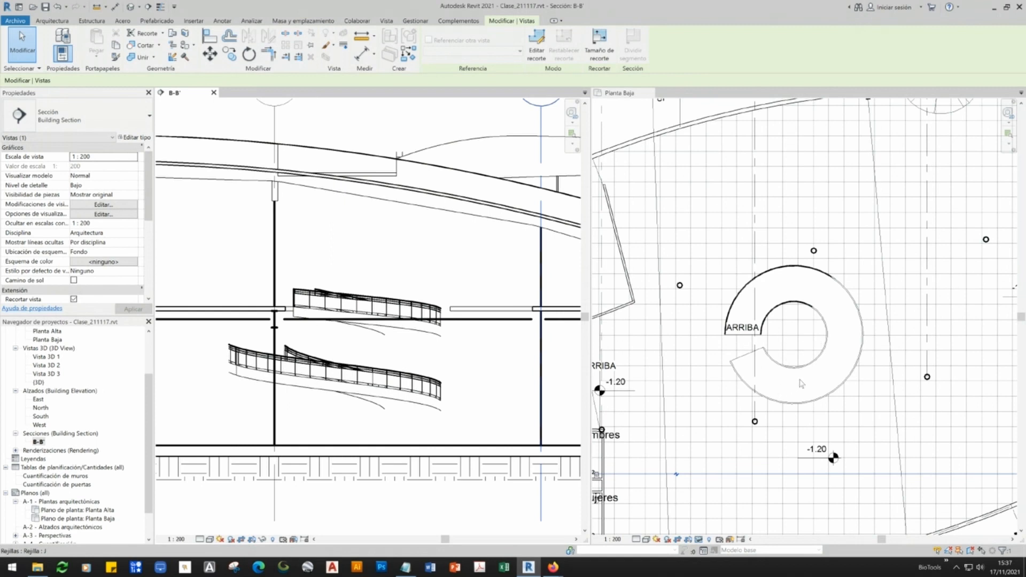
{"action": "left_click", "coordinate": [789, 428]}
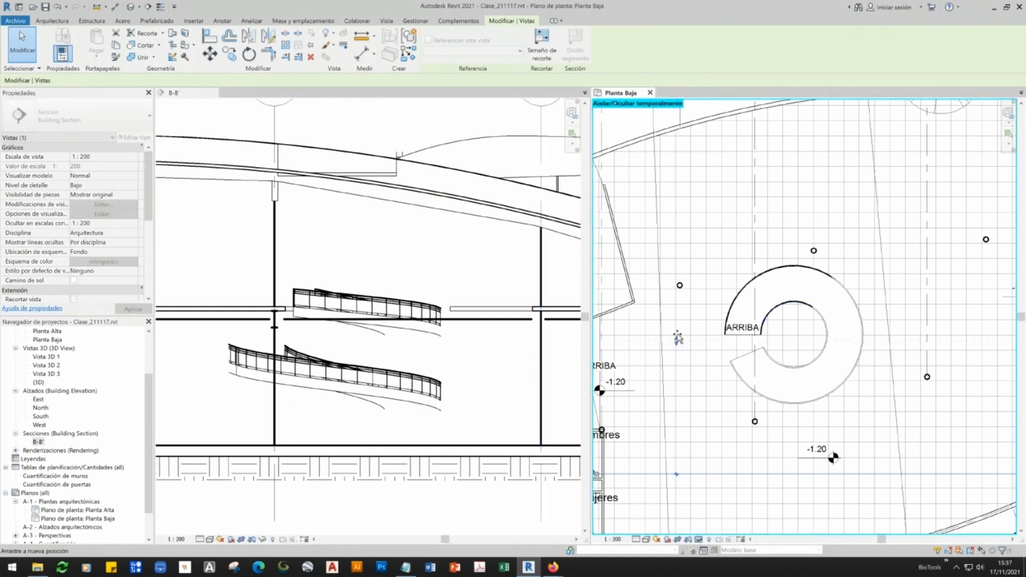
{"action": "left_click_drag", "start_coordinate": [686, 269], "coordinate": [689, 253]}
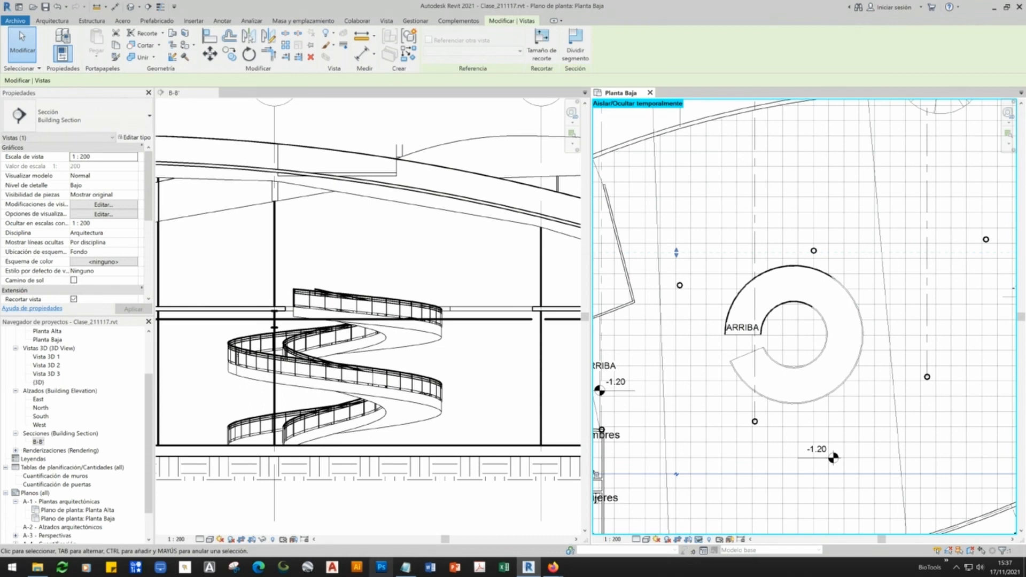
{"action": "scroll", "coordinate": [855, 452], "scroll_direction": "down", "scroll_amount": 5}
{"action": "scroll", "coordinate": [871, 487], "scroll_direction": "up", "scroll_amount": 1}
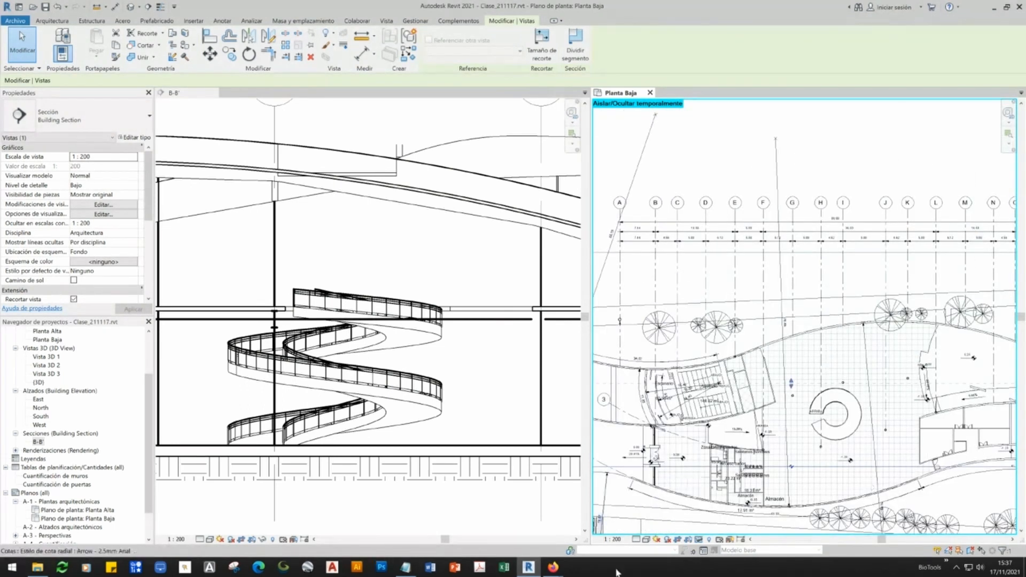
- Move the far view boundary back north past the trees to just below the grid dimension strings, and inspect section view B-B'
{"action": "left_click_drag", "start_coordinate": [791, 382], "coordinate": [800, 326]}
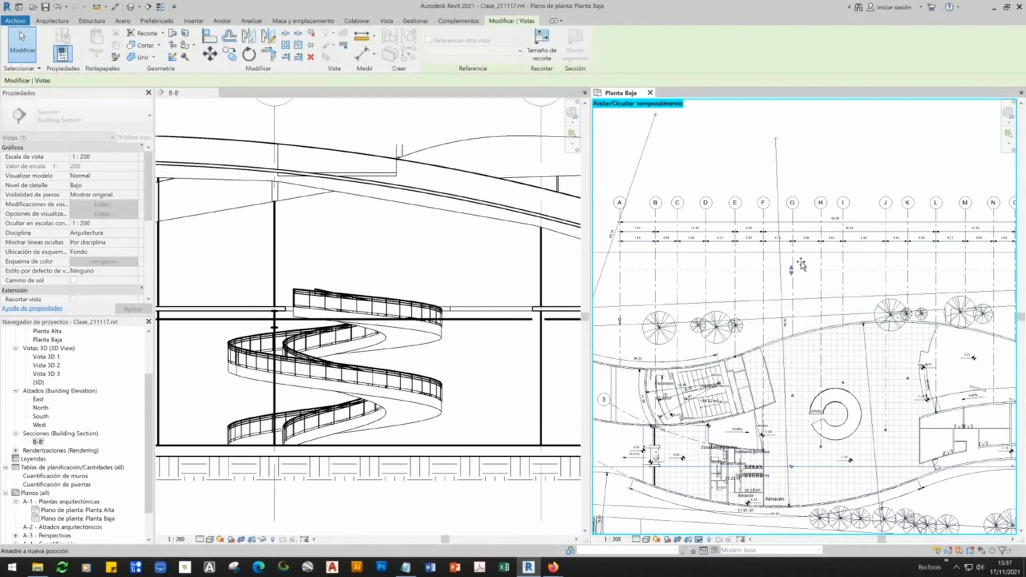
{"action": "left_click_drag", "start_coordinate": [802, 251], "coordinate": [801, 251]}
{"action": "left_click", "coordinate": [433, 484]}
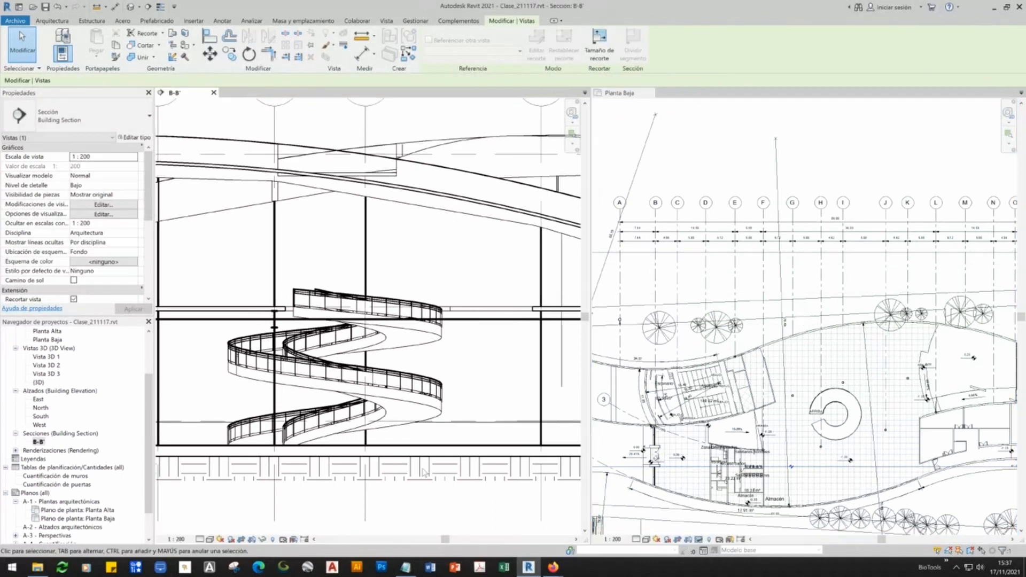
{"action": "scroll", "coordinate": [434, 484], "scroll_direction": "down", "scroll_amount": 2}
{"action": "middle_click_drag", "start_coordinate": [453, 456], "coordinate": [489, 449]}
{"action": "scroll", "coordinate": [232, 409], "scroll_direction": "up", "scroll_amount": 3}
{"action": "middle_click_drag", "start_coordinate": [241, 413], "coordinate": [428, 431]}
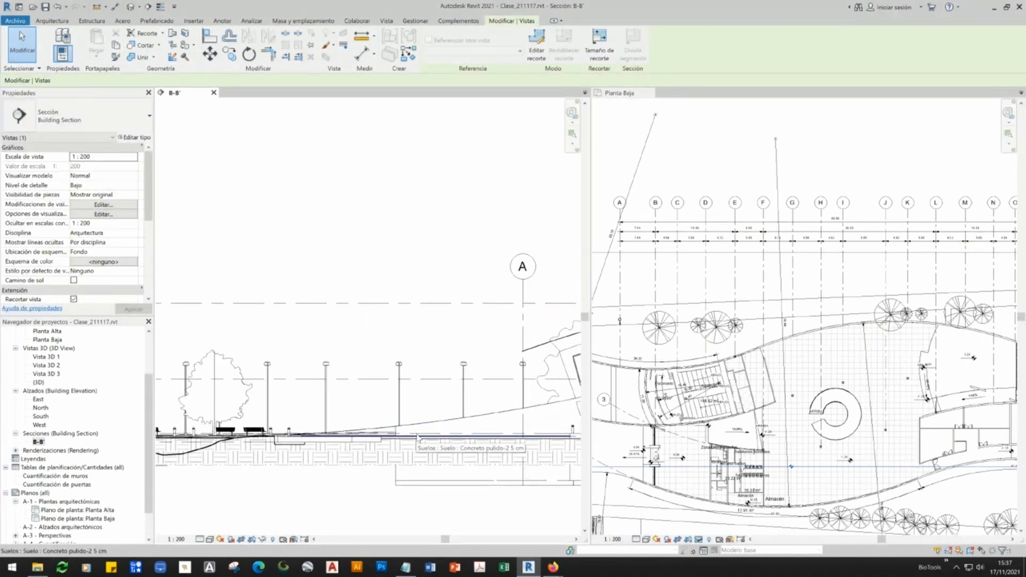
{"action": "scroll", "coordinate": [419, 437], "scroll_direction": "down", "scroll_amount": 2}
- Bring an empty area of section view B-B' into view and start an Ardesia annotation project over it
{"action": "middle_click_drag", "start_coordinate": [390, 321], "coordinate": [442, 523]}
{"action": "middle_click_drag", "start_coordinate": [402, 289], "coordinate": [410, 394]}
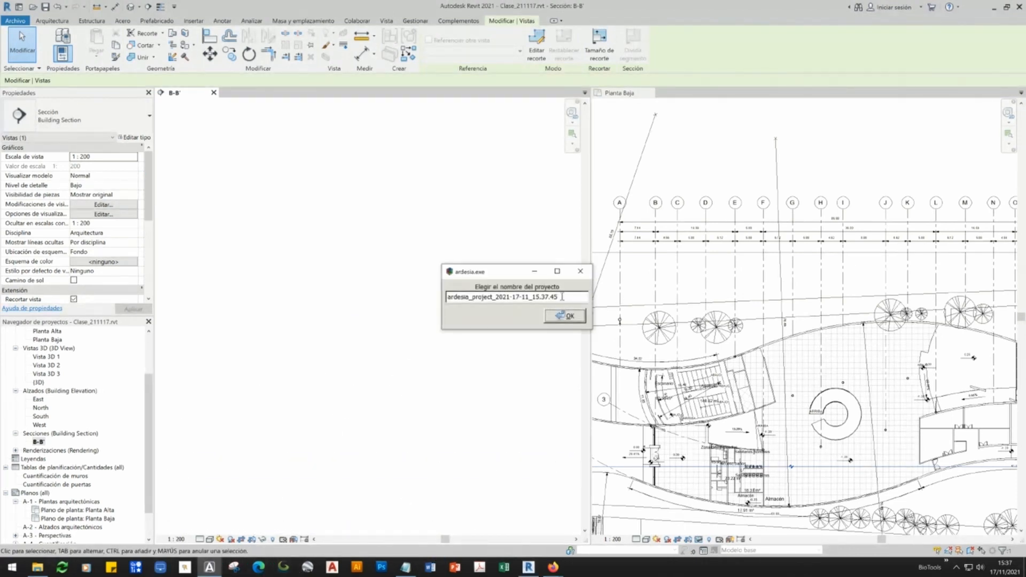
{"action": "key", "text": "BackSpace"}
{"action": "left_click", "coordinate": [561, 316]}
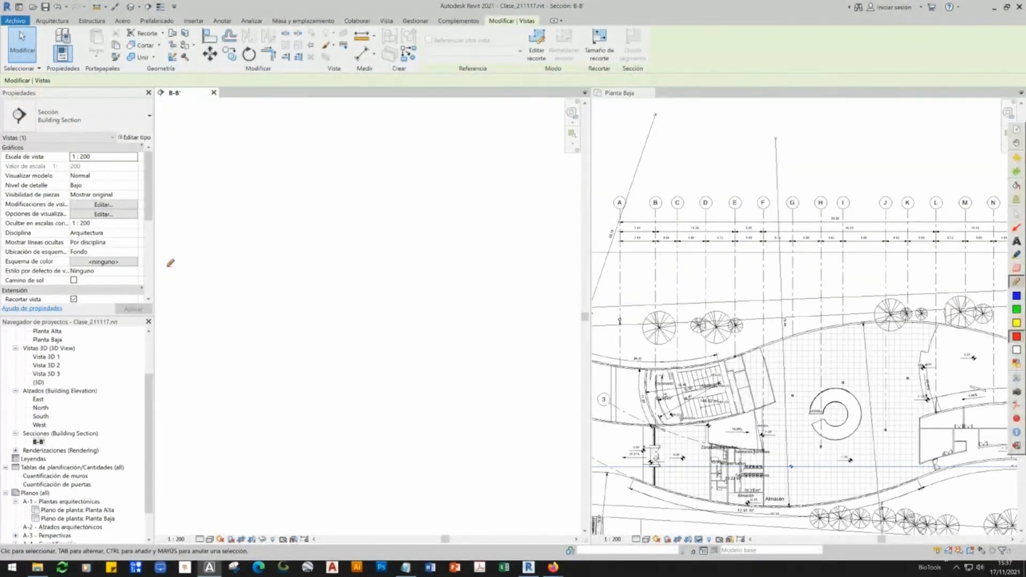
- Sketch a rectangular site in red with four angled building outlines inside it
{"action": "mouse_move", "coordinate": [195, 208]}
{"action": "left_mouse_down"}
{"action": "mouse_move", "coordinate": [181, 406]}
{"action": "mouse_move", "coordinate": [475, 412]}
{"action": "mouse_move", "coordinate": [539, 362]}
{"action": "mouse_move", "coordinate": [536, 205]}
{"action": "mouse_move", "coordinate": [196, 204]}
{"action": "left_mouse_up"}
{"action": "mouse_move", "coordinate": [203, 343]}
{"action": "left_mouse_down"}
{"action": "mouse_move", "coordinate": [252, 389]}
{"action": "mouse_move", "coordinate": [291, 354]}
{"action": "mouse_move", "coordinate": [221, 311]}
{"action": "mouse_move", "coordinate": [203, 344]}
{"action": "left_mouse_up"}
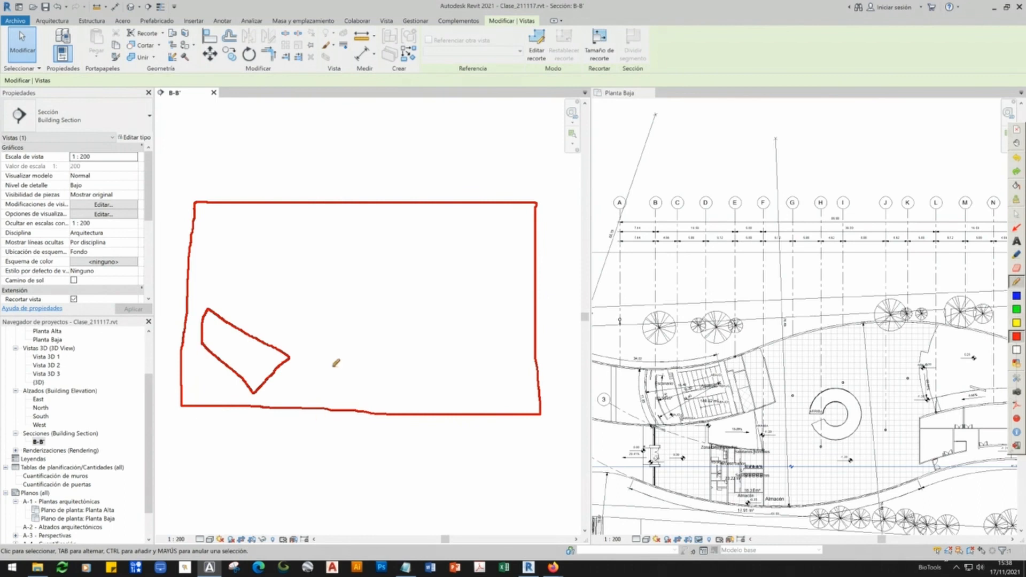
{"action": "mouse_move", "coordinate": [314, 279]}
{"action": "left_mouse_down"}
{"action": "mouse_move", "coordinate": [323, 337]}
{"action": "mouse_move", "coordinate": [362, 382]}
{"action": "mouse_move", "coordinate": [380, 370]}
{"action": "mouse_move", "coordinate": [357, 269]}
{"action": "mouse_move", "coordinate": [311, 279]}
{"action": "left_mouse_up"}
{"action": "mouse_move", "coordinate": [218, 214]}
{"action": "left_mouse_down"}
{"action": "mouse_move", "coordinate": [216, 270]}
{"action": "mouse_move", "coordinate": [298, 266]}
{"action": "mouse_move", "coordinate": [315, 250]}
{"action": "mouse_move", "coordinate": [219, 215]}
{"action": "left_mouse_up"}
{"action": "mouse_move", "coordinate": [471, 238]}
{"action": "left_mouse_down"}
{"action": "mouse_move", "coordinate": [407, 321]}
{"action": "mouse_move", "coordinate": [444, 361]}
{"action": "mouse_move", "coordinate": [516, 296]}
{"action": "mouse_move", "coordinate": [467, 252]}
{"action": "left_mouse_up"}
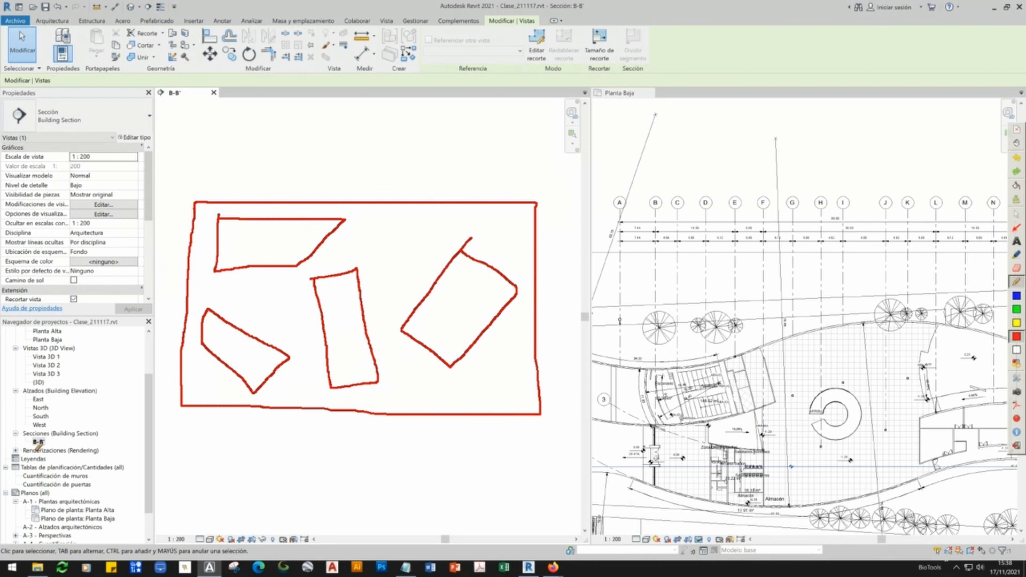
- Sketch a blue section line with viewing arrows across the lower-left building and a dashed view boundary enclosing the area beyond it
{"action": "left_click", "coordinate": [1016, 296]}
{"action": "mouse_move", "coordinate": [167, 303]}
{"action": "left_mouse_down"}
{"action": "mouse_move", "coordinate": [348, 450]}
{"action": "mouse_move", "coordinate": [353, 433]}
{"action": "mouse_move", "coordinate": [365, 446]}
{"action": "left_mouse_up"}
{"action": "left_click_drag", "start_coordinate": [168, 301], "coordinate": [184, 289]}
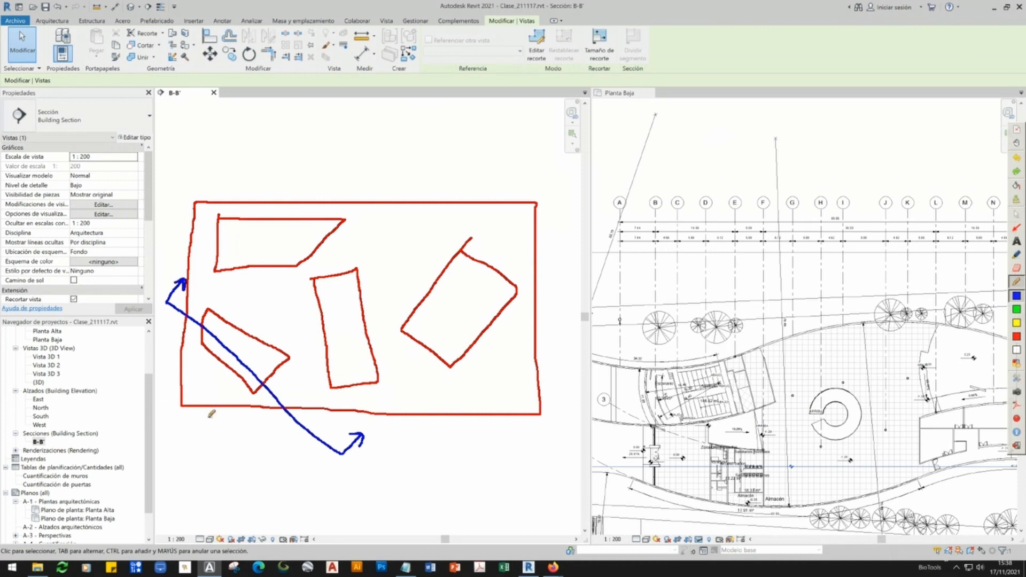
{"action": "mouse_move", "coordinate": [193, 263]}
{"action": "left_mouse_down"}
{"action": "mouse_move", "coordinate": [279, 142]}
{"action": "mouse_move", "coordinate": [502, 273]}
{"action": "left_mouse_up"}
{"action": "left_click_drag", "start_coordinate": [375, 428], "coordinate": [508, 276]}
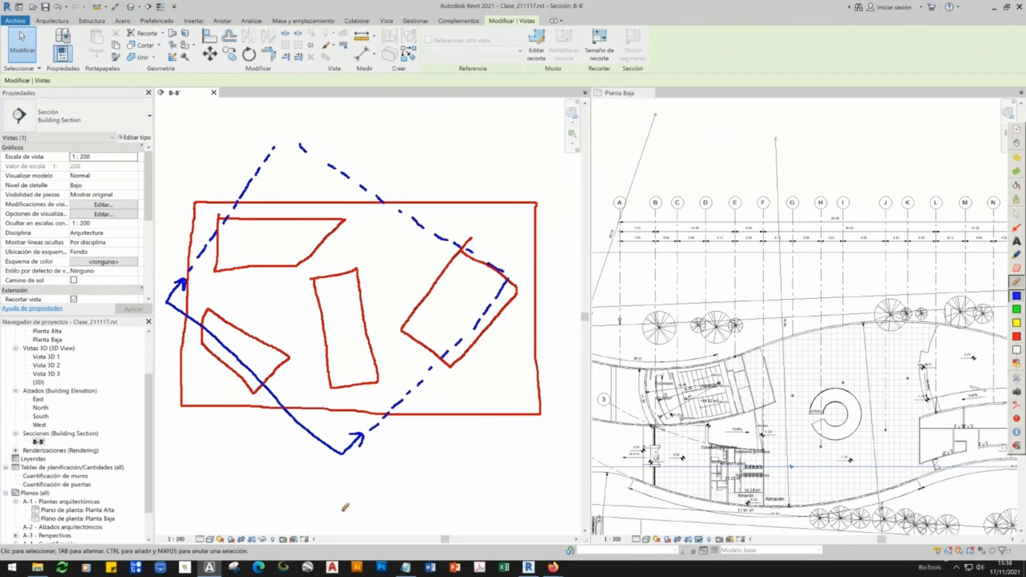
- Sketch the far boundary's handle and its nearer dashed position behind the cut building, circle that building, and close the annotation overlay
{"action": "left_click_drag", "start_coordinate": [395, 208], "coordinate": [353, 257]}
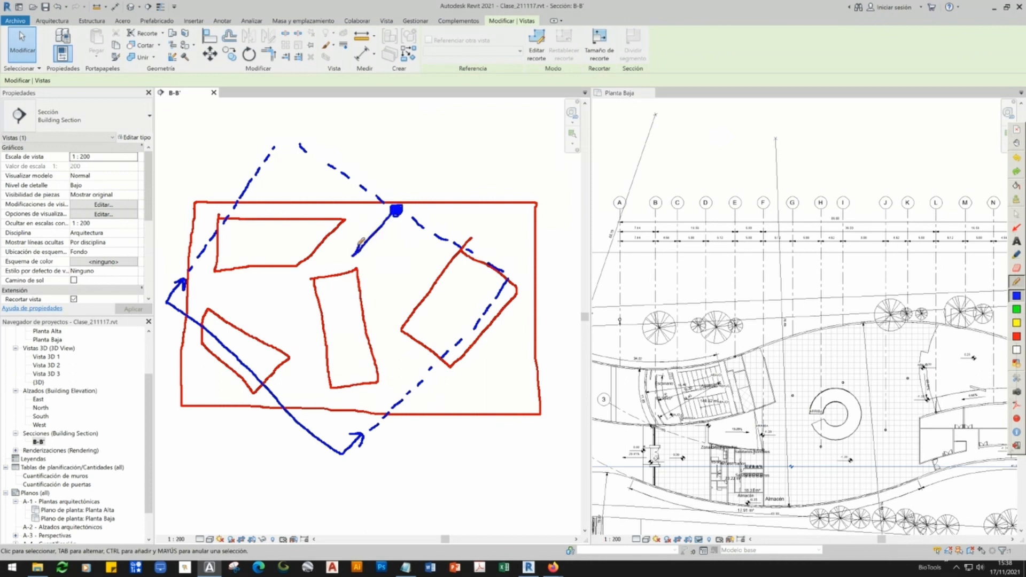
{"action": "left_click_drag", "start_coordinate": [203, 279], "coordinate": [372, 419]}
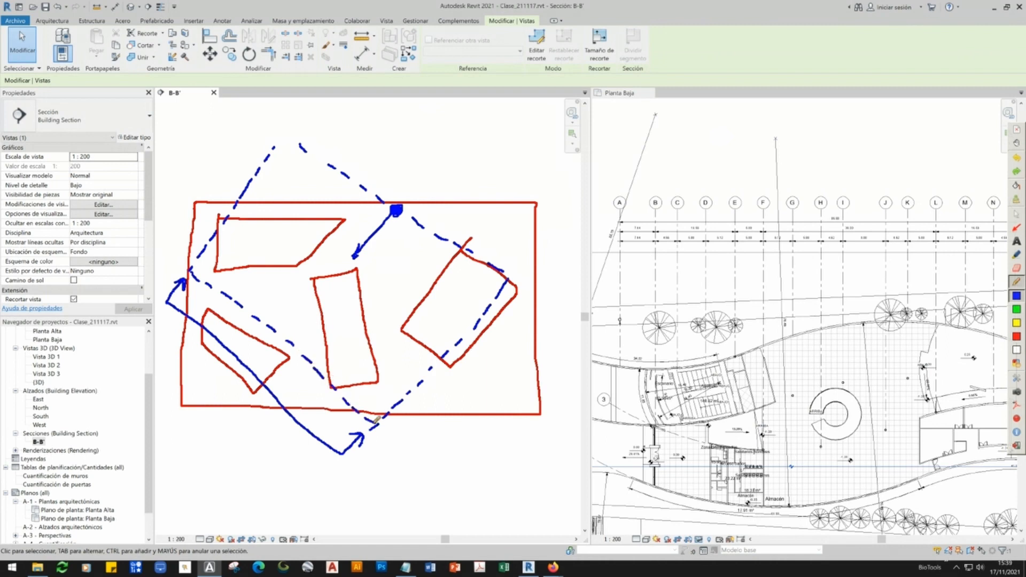
{"action": "mouse_move", "coordinate": [235, 292]}
{"action": "left_mouse_down"}
{"action": "mouse_move", "coordinate": [187, 403]}
{"action": "mouse_move", "coordinate": [202, 295]}
{"action": "mouse_move", "coordinate": [164, 330]}
{"action": "left_mouse_up"}
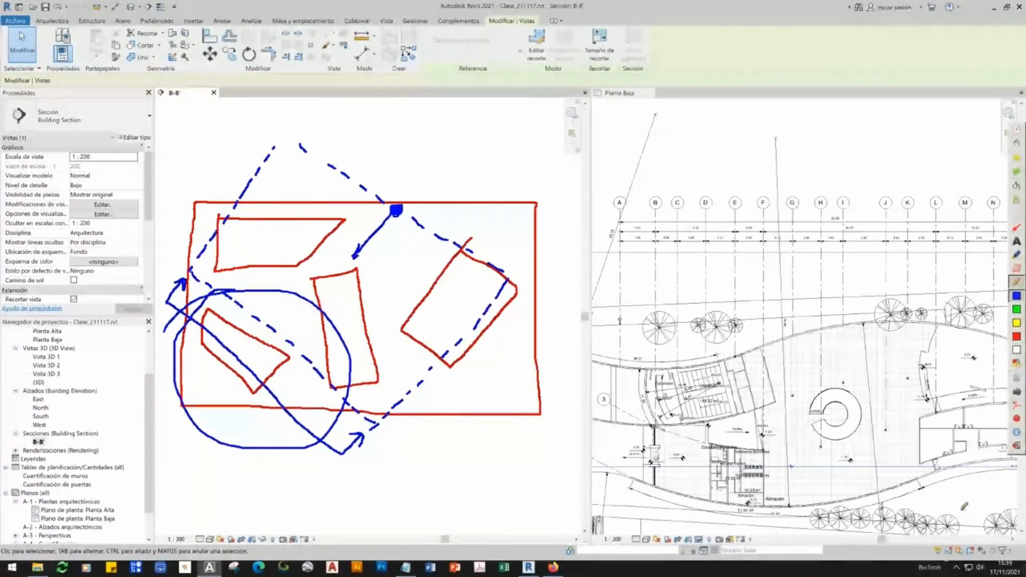
{"action": "left_click", "coordinate": [1016, 445]}
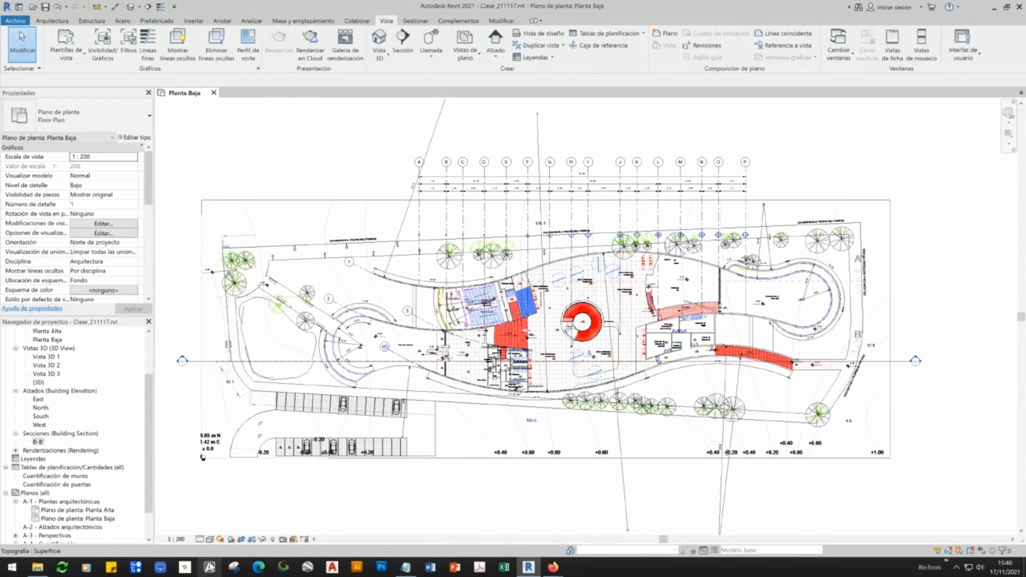
- Start a new Ardesia annotation over the ground floor plan and trace the straight B-B' section line in thick red
{"action": "left_click", "coordinate": [566, 315]}
{"action": "left_click_drag", "start_coordinate": [198, 360], "coordinate": [919, 361]}
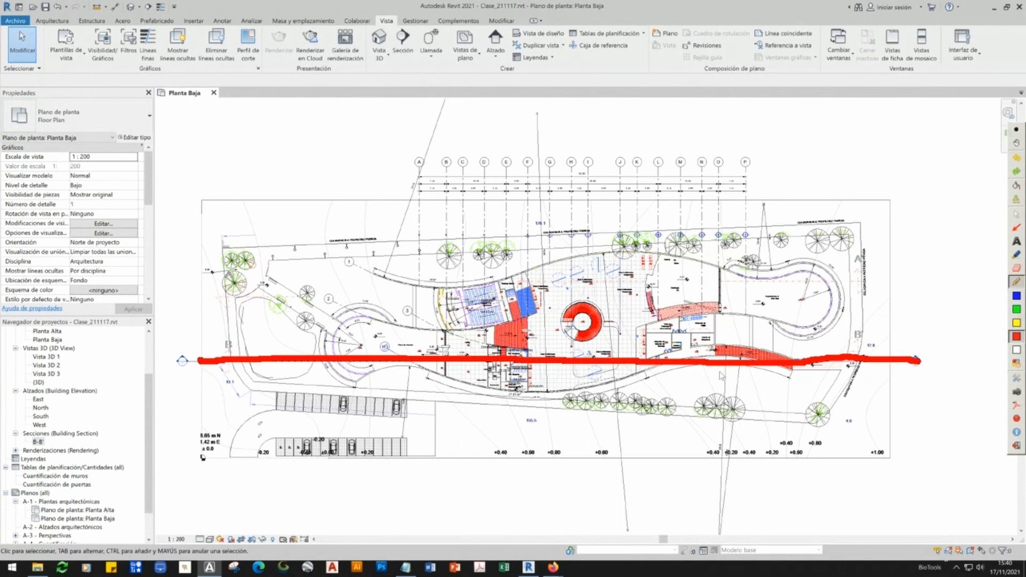
- Draw a stepped section path in blue through the auditorium, circular ramp and east rooms, with upward viewing arrows at both ends
{"action": "left_click", "coordinate": [1015, 296]}
{"action": "left_click_drag", "start_coordinate": [202, 359], "coordinate": [446, 360]}
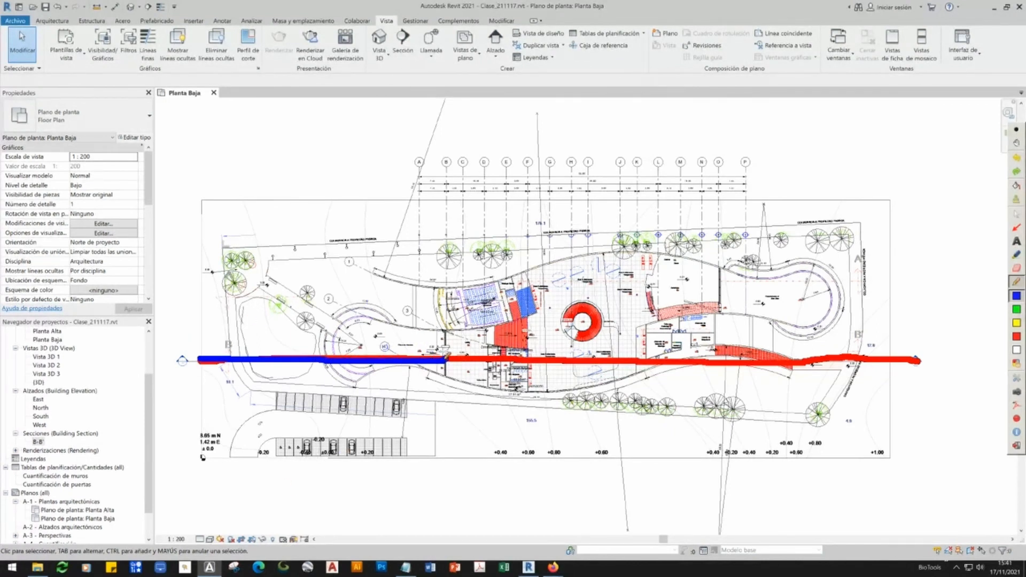
{"action": "mouse_move", "coordinate": [446, 359]}
{"action": "left_mouse_down"}
{"action": "mouse_move", "coordinate": [447, 302]}
{"action": "mouse_move", "coordinate": [550, 308]}
{"action": "left_mouse_up"}
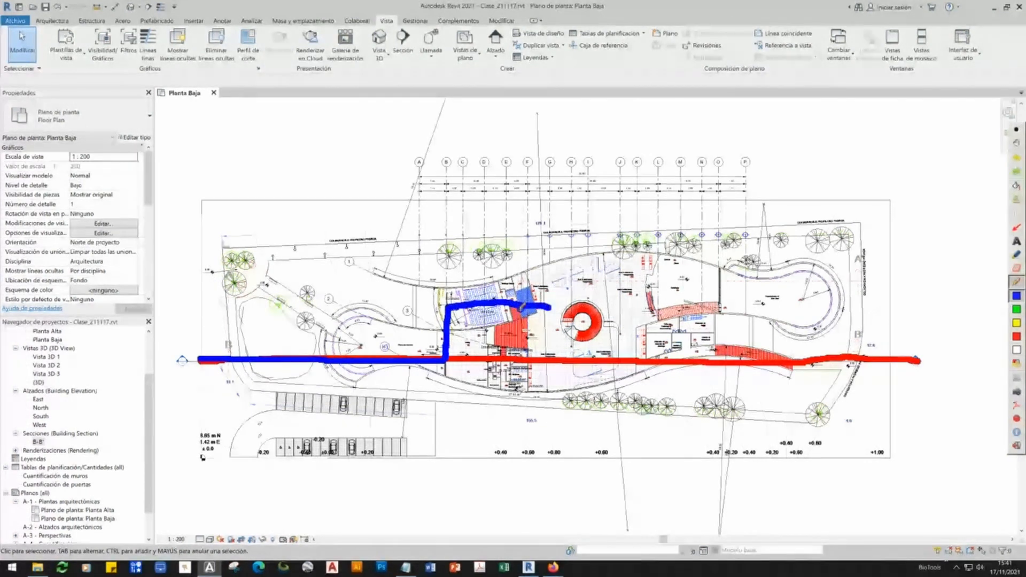
{"action": "mouse_move", "coordinate": [551, 307]}
{"action": "left_mouse_down"}
{"action": "mouse_move", "coordinate": [548, 325]}
{"action": "mouse_move", "coordinate": [625, 324]}
{"action": "mouse_move", "coordinate": [626, 341]}
{"action": "mouse_move", "coordinate": [716, 339]}
{"action": "left_mouse_up"}
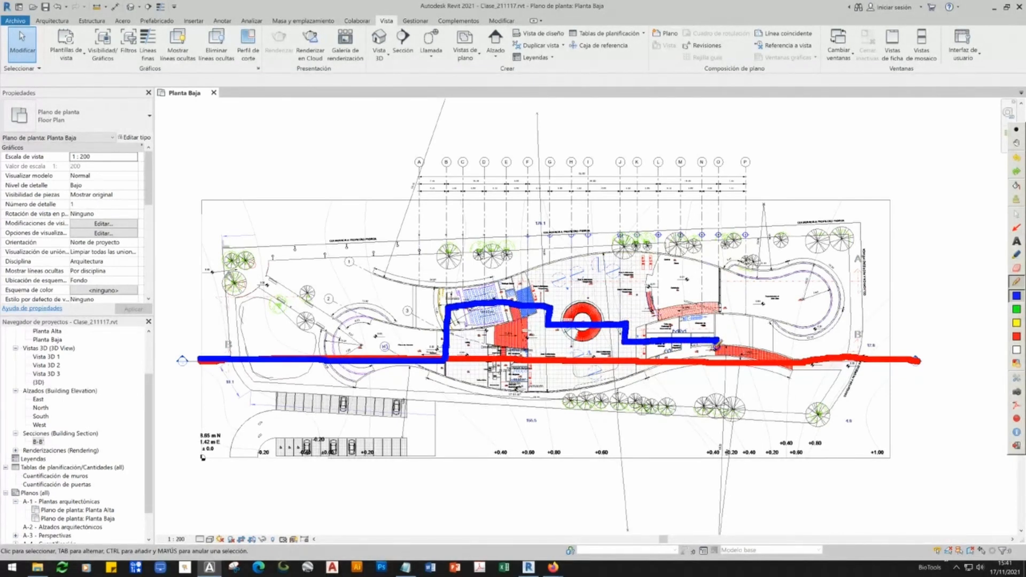
{"action": "mouse_move", "coordinate": [720, 339]}
{"action": "left_mouse_down"}
{"action": "mouse_move", "coordinate": [722, 292]}
{"action": "mouse_move", "coordinate": [925, 301]}
{"action": "mouse_move", "coordinate": [935, 258]}
{"action": "mouse_move", "coordinate": [946, 276]}
{"action": "left_mouse_up"}
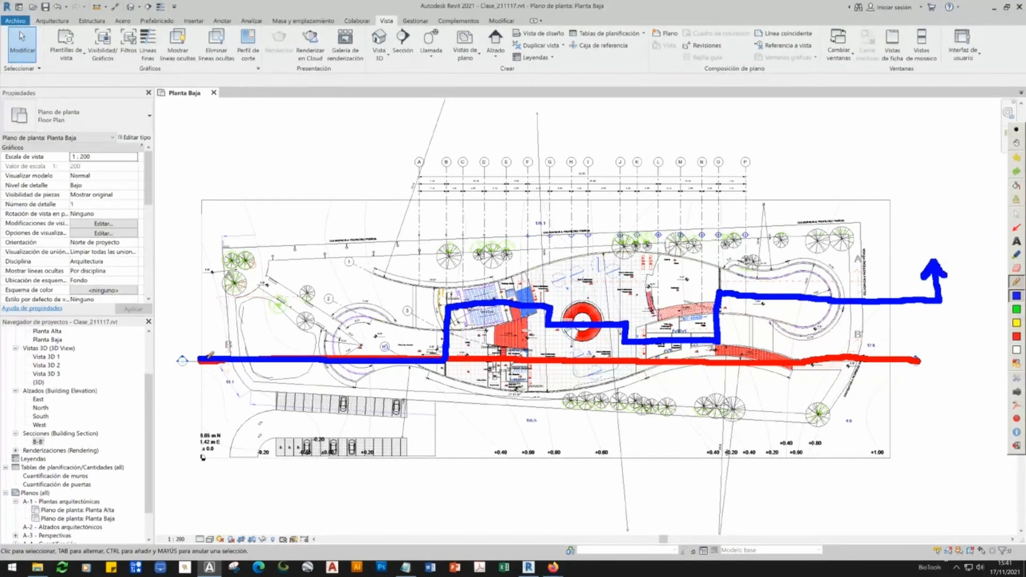
{"action": "mouse_move", "coordinate": [200, 358]}
{"action": "left_mouse_down"}
{"action": "mouse_move", "coordinate": [193, 333]}
{"action": "mouse_move", "coordinate": [217, 335]}
{"action": "left_mouse_up"}
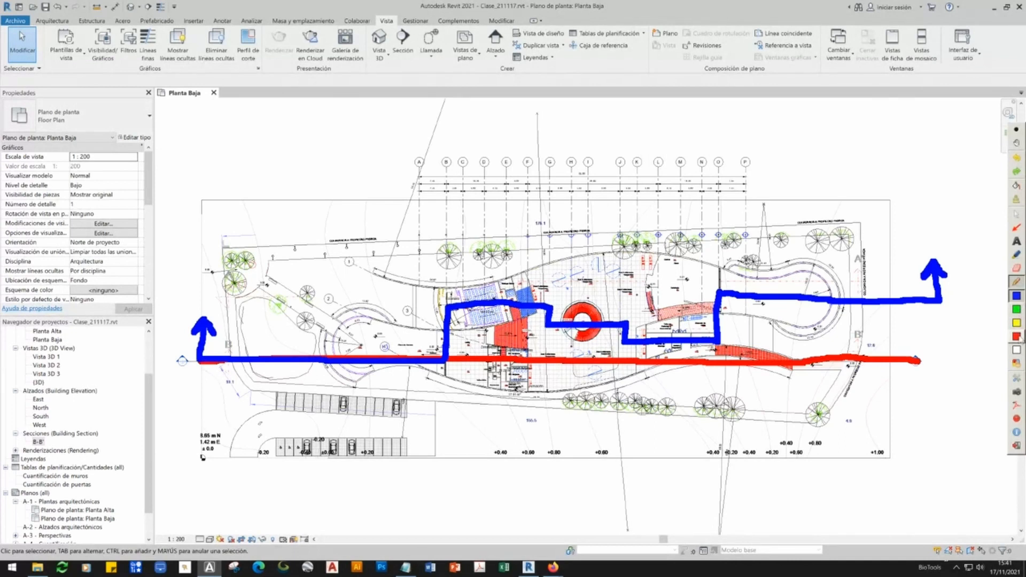
- Mark the stepped path's westernmost segment with a green zigzag line
{"action": "left_click", "coordinate": [1016, 309]}
{"action": "left_click_drag", "start_coordinate": [206, 352], "coordinate": [444, 357]}
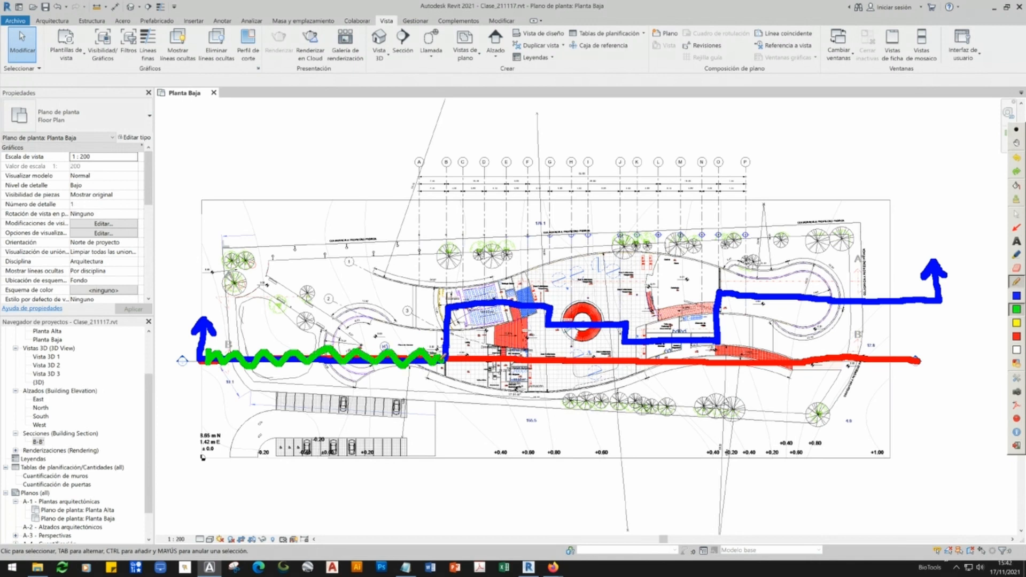
- Mark the remaining horizontal segments of the stepped path with green zigzag lines, ending at the eastern viewing arrow
{"action": "mouse_move", "coordinate": [451, 302]}
{"action": "left_mouse_down"}
{"action": "mouse_move", "coordinate": [550, 305]}
{"action": "mouse_move", "coordinate": [563, 326]}
{"action": "mouse_move", "coordinate": [622, 325]}
{"action": "mouse_move", "coordinate": [663, 343]}
{"action": "mouse_move", "coordinate": [714, 345]}
{"action": "left_mouse_up"}
{"action": "left_click_drag", "start_coordinate": [726, 293], "coordinate": [933, 297]}
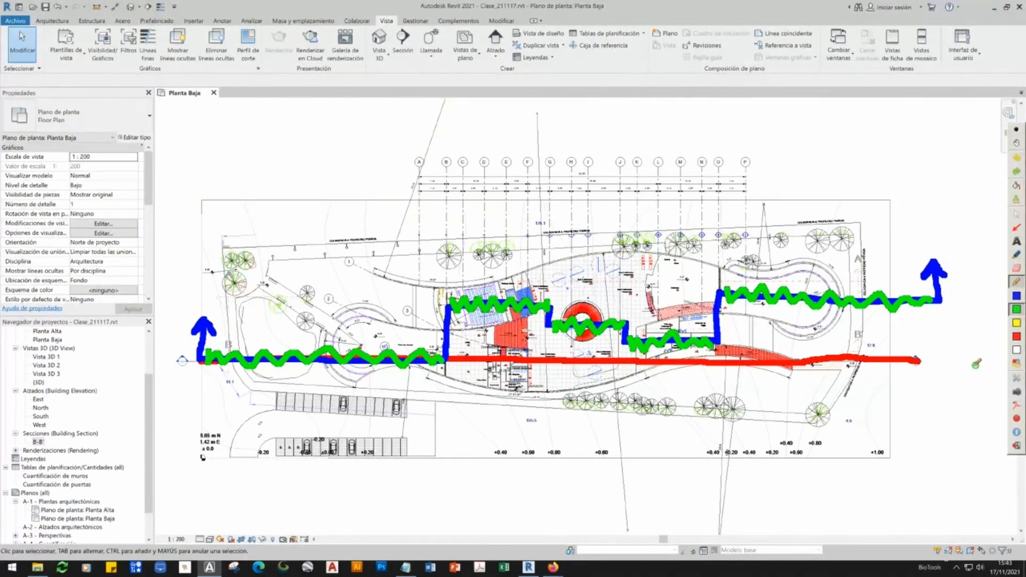
{"action": "left_click_drag", "start_coordinate": [453, 410], "coordinate": [665, 408]}
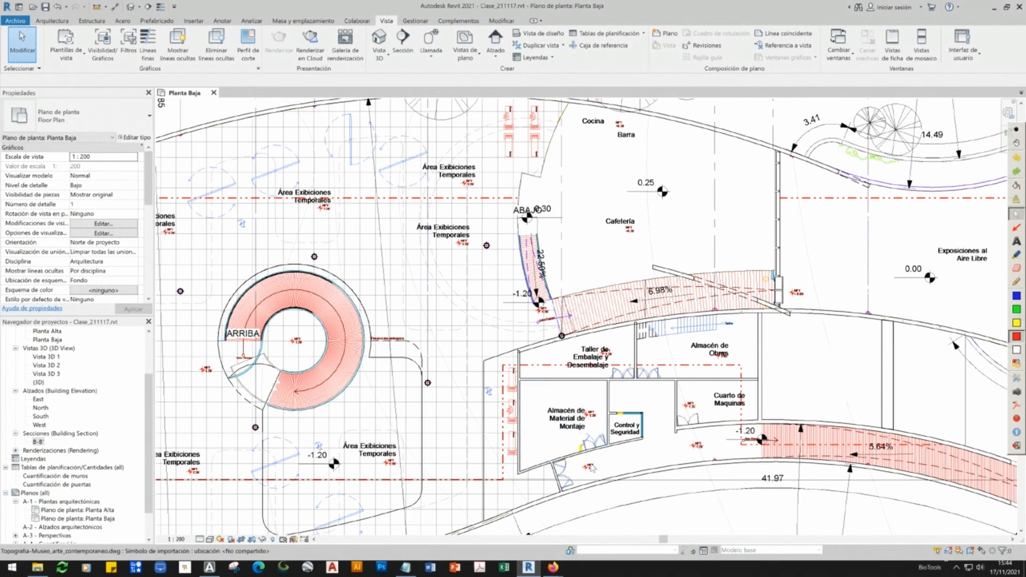
- Open section B-B' from its marker east of the building and tile it beside the Planta Baja floor plan
{"action": "scroll", "coordinate": [592, 468], "scroll_direction": "down", "scroll_amount": 1}
{"action": "middle_click_drag", "start_coordinate": [962, 465], "coordinate": [445, 452]}
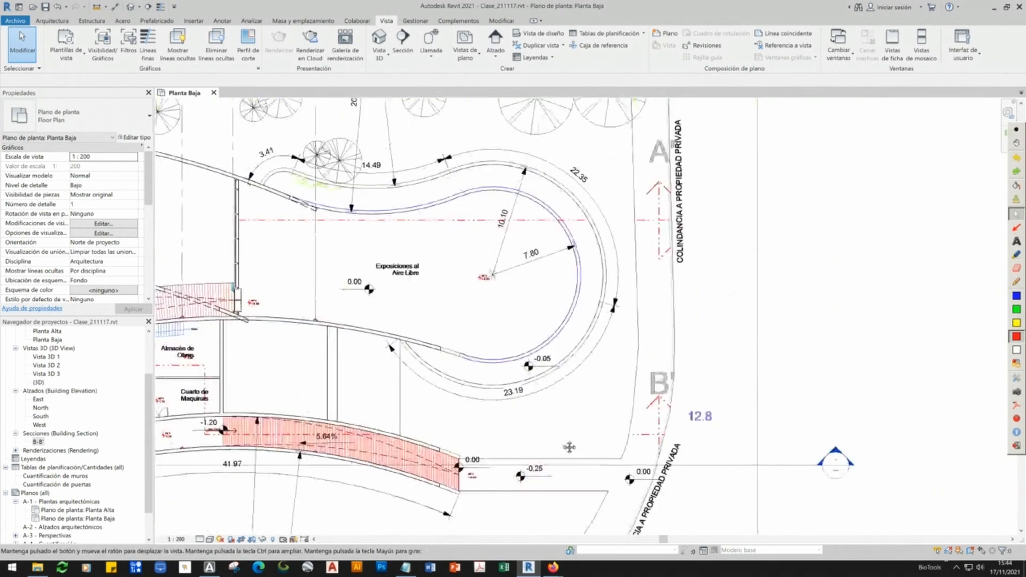
{"action": "double_click", "coordinate": [842, 458]}
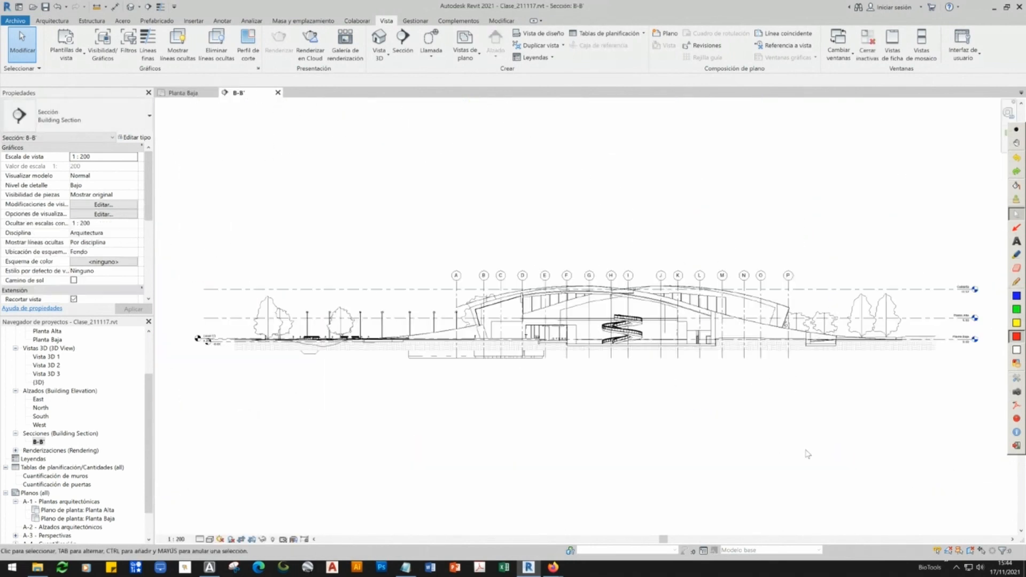
{"action": "key", "text": "w"}
{"action": "key", "text": "t"}
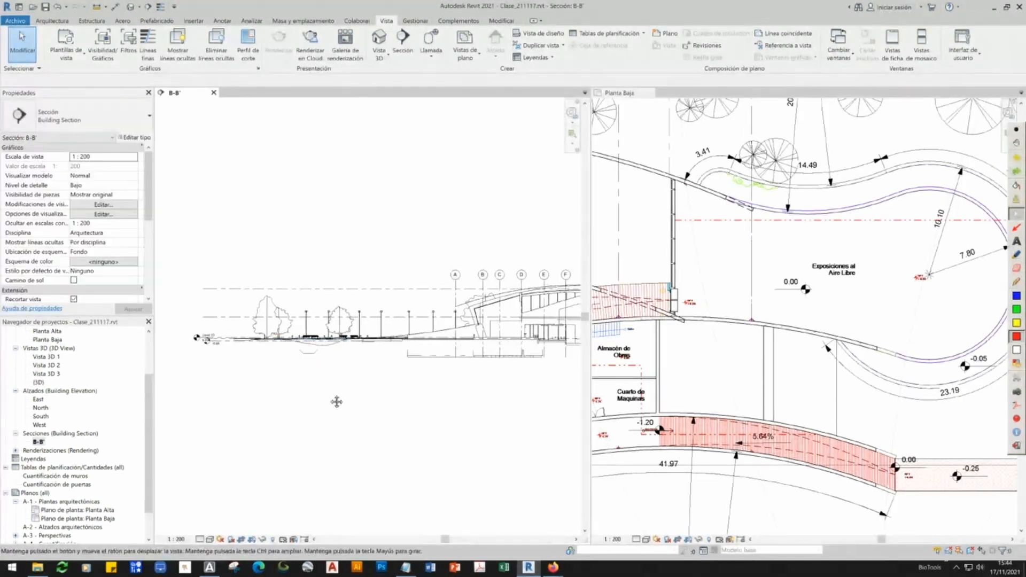
{"action": "scroll", "coordinate": [337, 401], "scroll_direction": "up", "scroll_amount": 3}
{"action": "scroll", "coordinate": [342, 320], "scroll_direction": "up", "scroll_amount": 5}
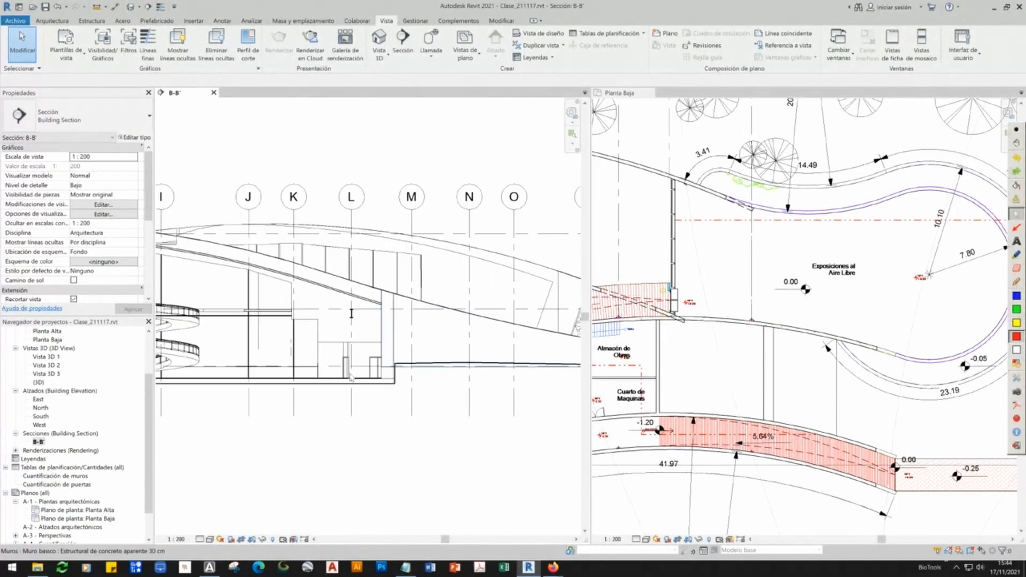
{"action": "left_click", "coordinate": [636, 404]}
{"action": "middle_click_drag", "start_coordinate": [638, 406], "coordinate": [913, 408]}
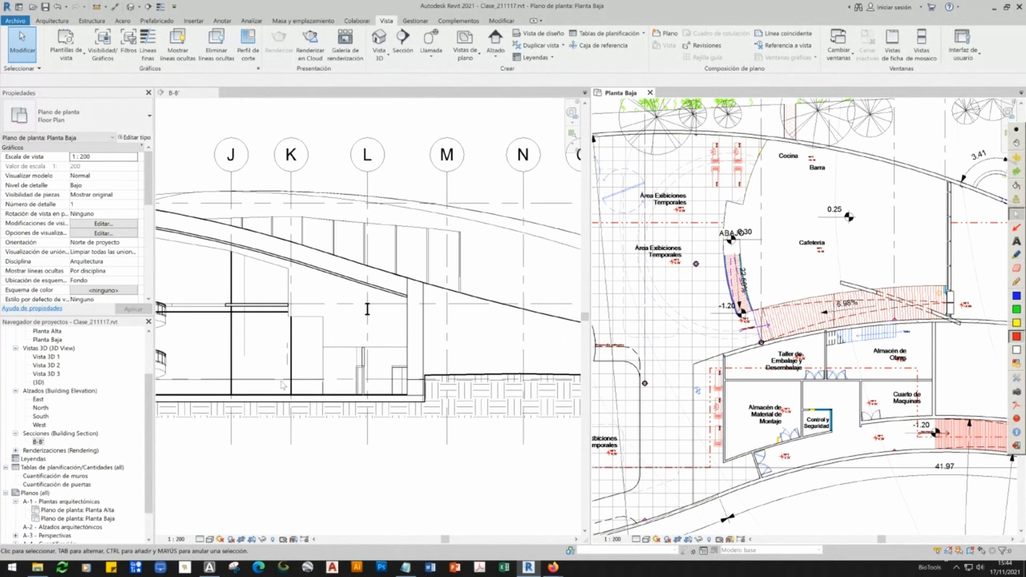
- Split section line B-B' at the lower corner of the red dash-dot reference line west of Almacén de Material de Montaje
{"action": "left_click", "coordinate": [847, 472]}
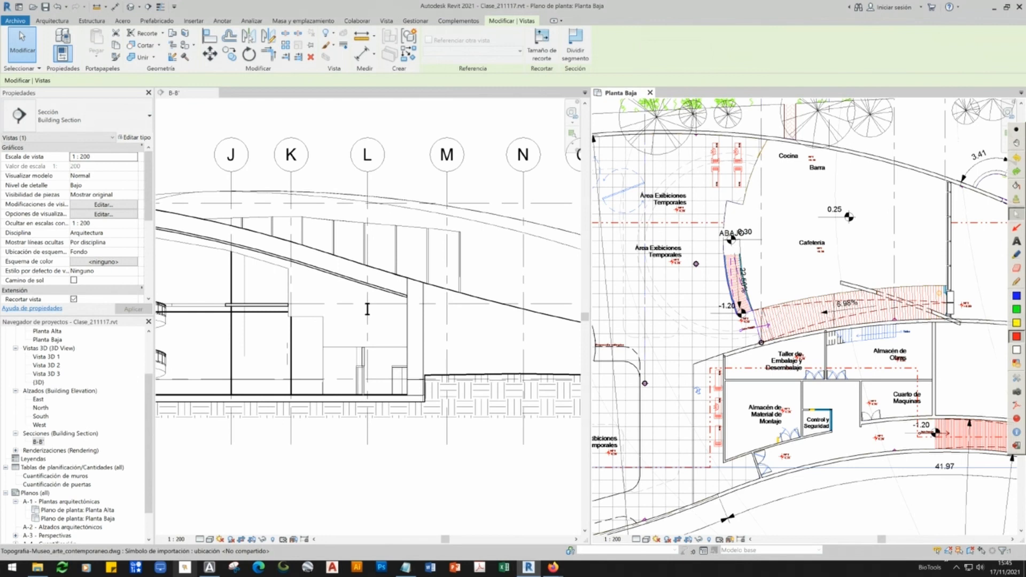
{"action": "left_click", "coordinate": [575, 51]}
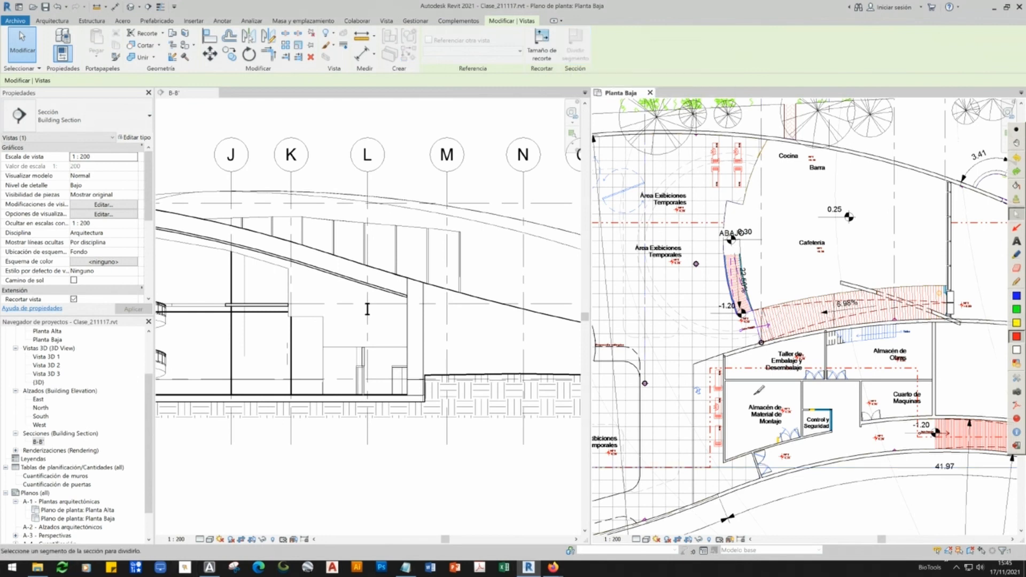
{"action": "scroll", "coordinate": [718, 463], "scroll_direction": "up", "scroll_amount": 6}
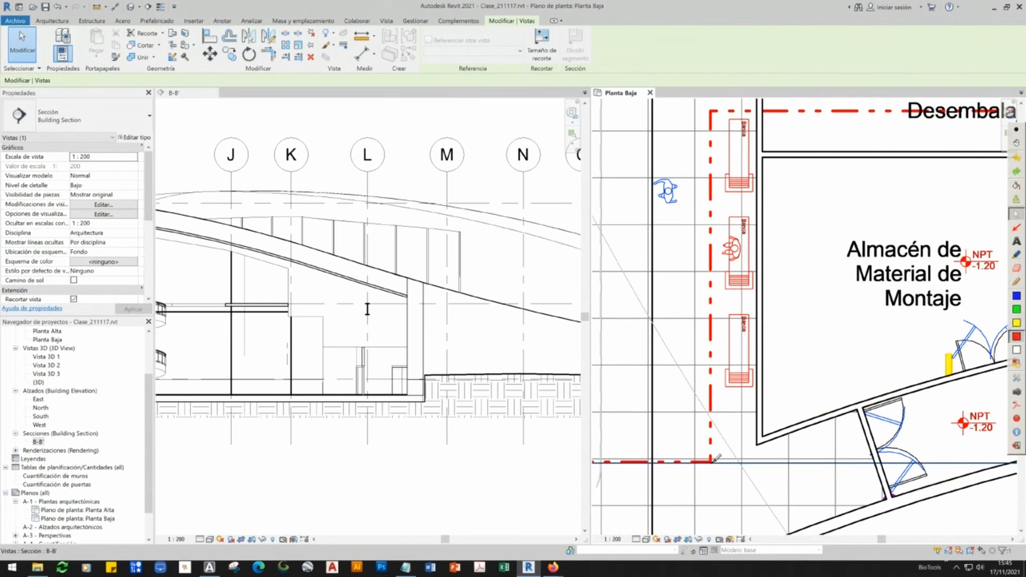
{"action": "scroll", "coordinate": [721, 374], "scroll_direction": "down", "scroll_amount": 3}
{"action": "middle_click_drag", "start_coordinate": [748, 374], "coordinate": [726, 389]}
{"action": "scroll", "coordinate": [725, 389], "scroll_direction": "down", "scroll_amount": 2}
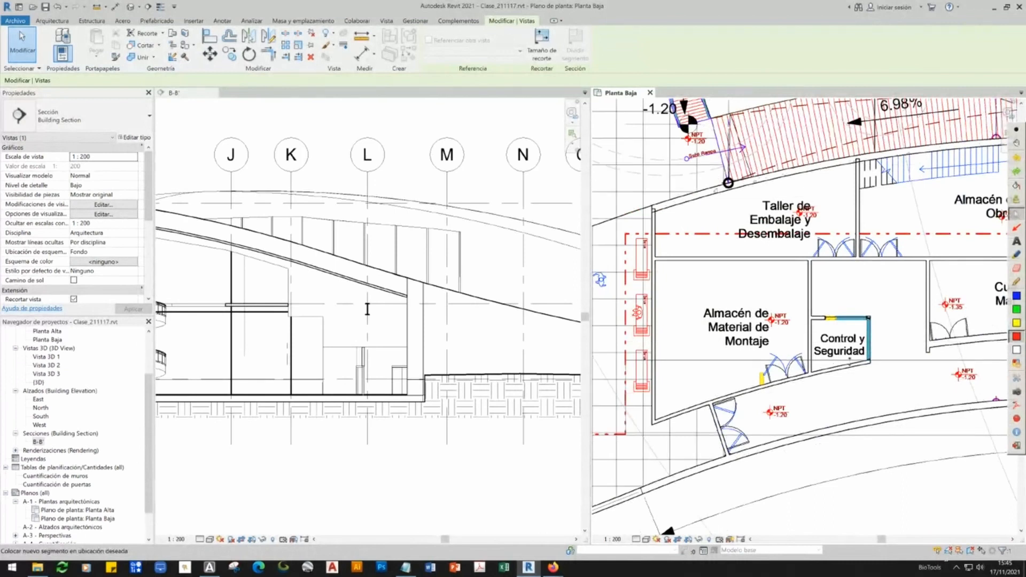
- Place the split-off eastern segment along the red dash-dot reference line through Taller de Embalaje y Desembalaje
{"action": "scroll", "coordinate": [850, 360], "scroll_direction": "down", "scroll_amount": 2}
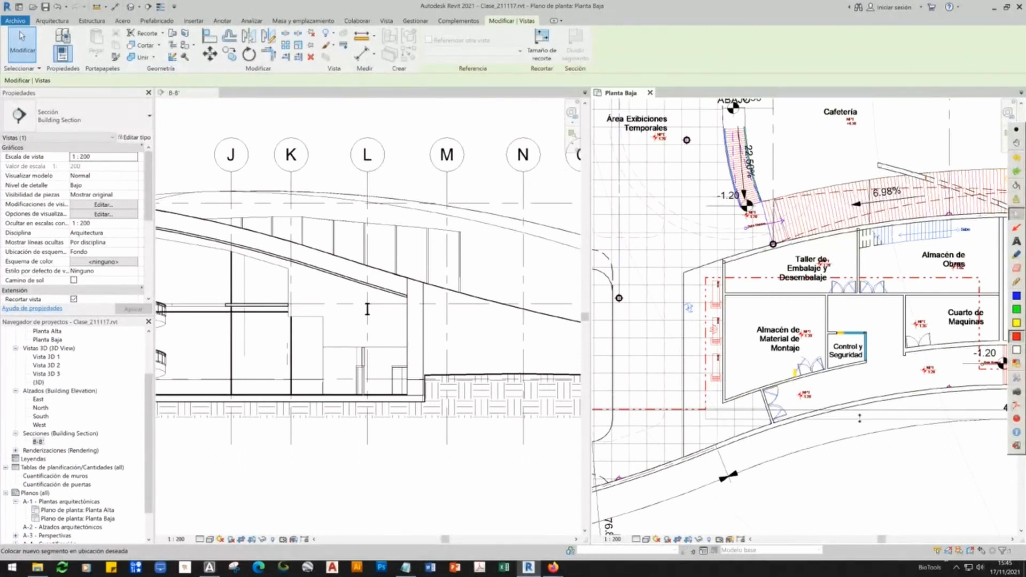
{"action": "scroll", "coordinate": [705, 417], "scroll_direction": "up", "scroll_amount": 2}
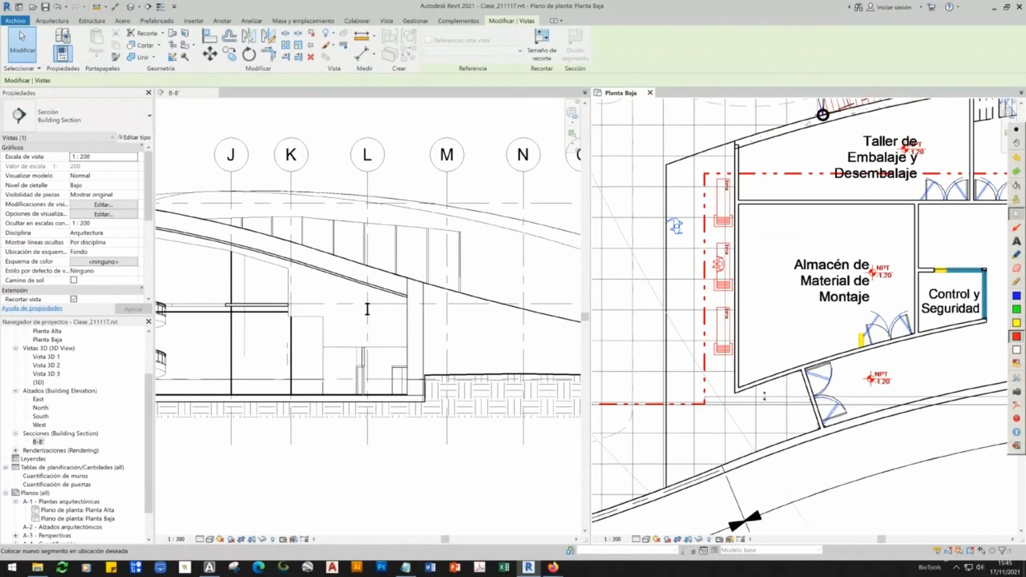
{"action": "scroll", "coordinate": [764, 396], "scroll_direction": "down", "scroll_amount": 3}
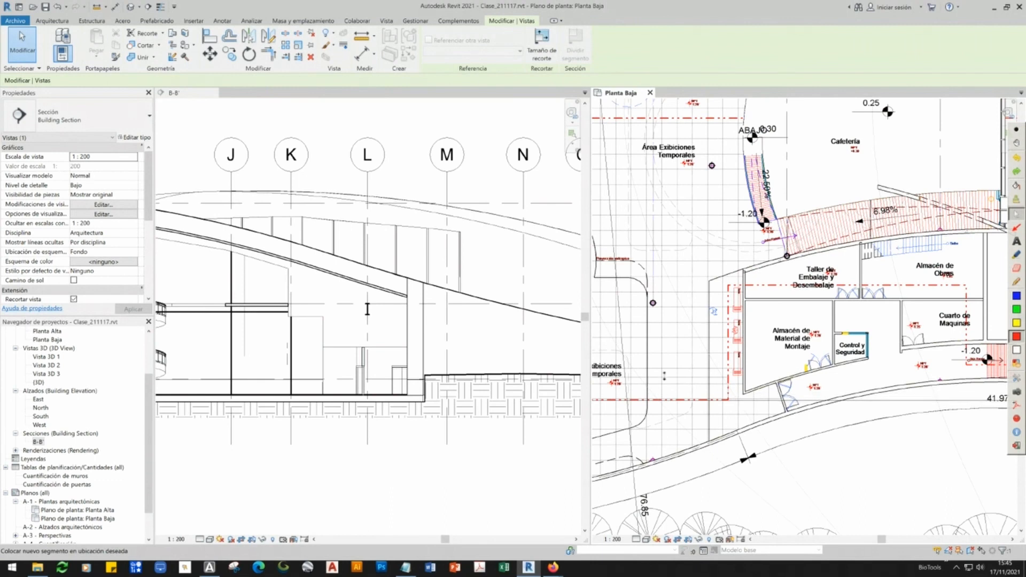
{"action": "scroll", "coordinate": [664, 376], "scroll_direction": "up", "scroll_amount": 2}
{"action": "middle_click_drag", "start_coordinate": [664, 376], "coordinate": [773, 389]}
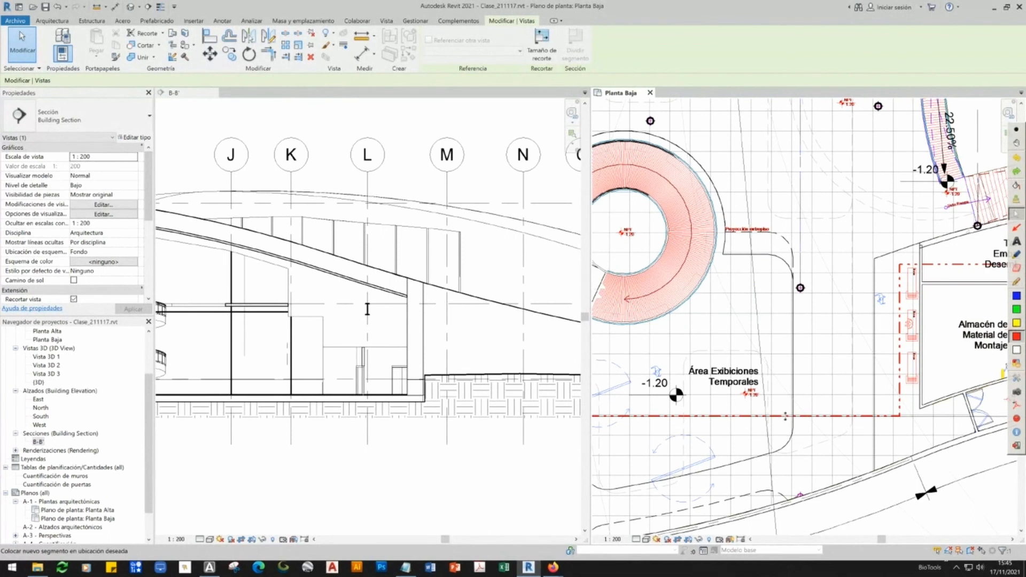
{"action": "middle_click_drag", "start_coordinate": [877, 411], "coordinate": [657, 407]}
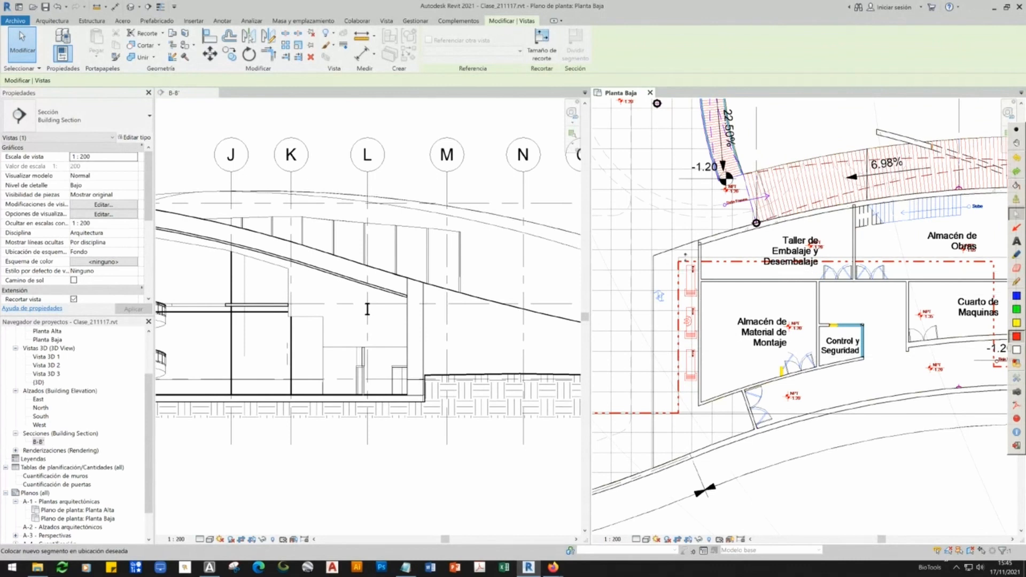
{"action": "scroll", "coordinate": [680, 266], "scroll_direction": "up", "scroll_amount": 5}
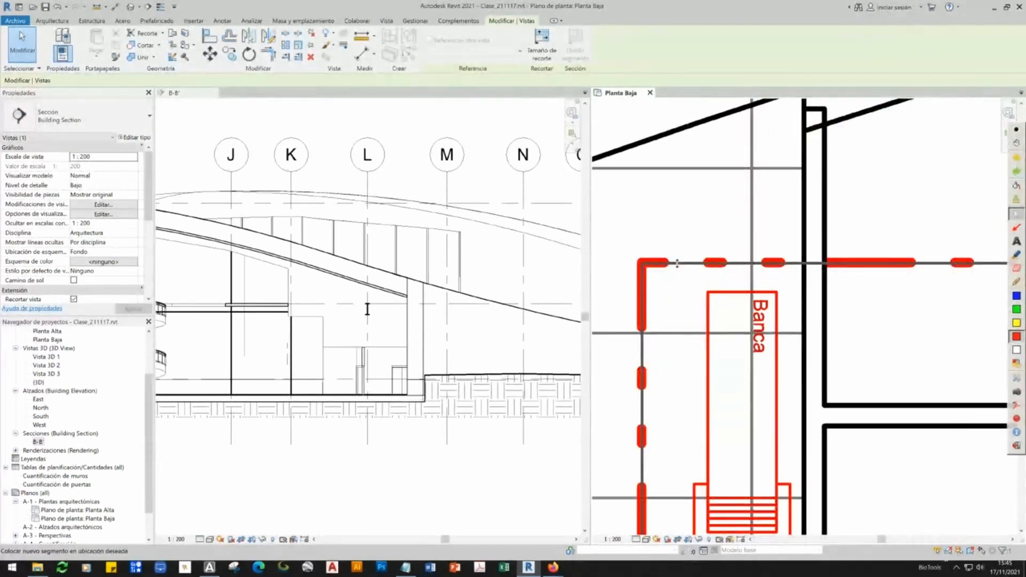
{"action": "left_click", "coordinate": [677, 263]}
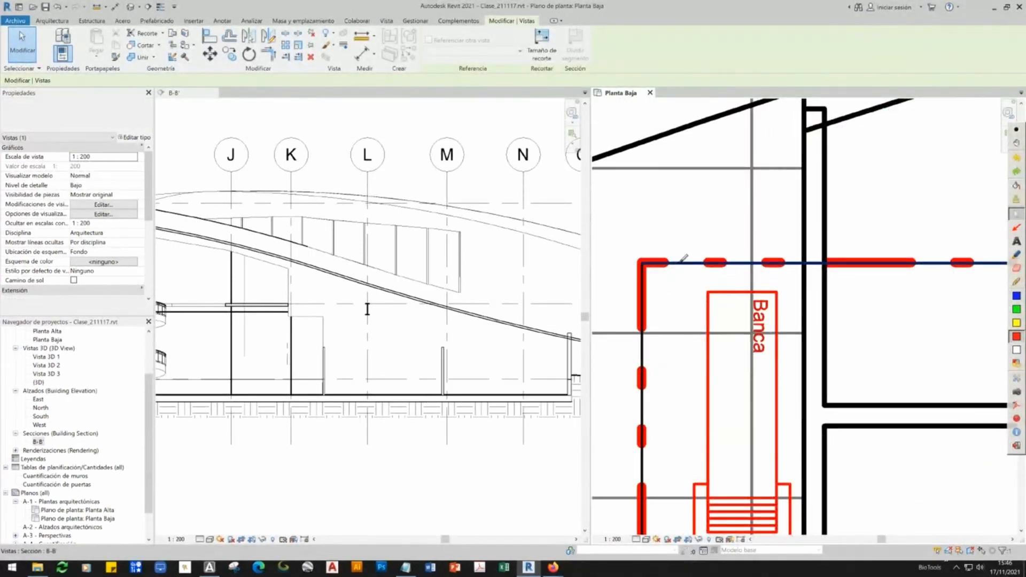
- Split the relocated section segment at the corner of the red reference line in Almacén de Obras, above Cuarto de Maquinas
{"action": "scroll", "coordinate": [631, 296], "scroll_direction": "down", "scroll_amount": 2}
{"action": "scroll", "coordinate": [705, 335], "scroll_direction": "down", "scroll_amount": 3}
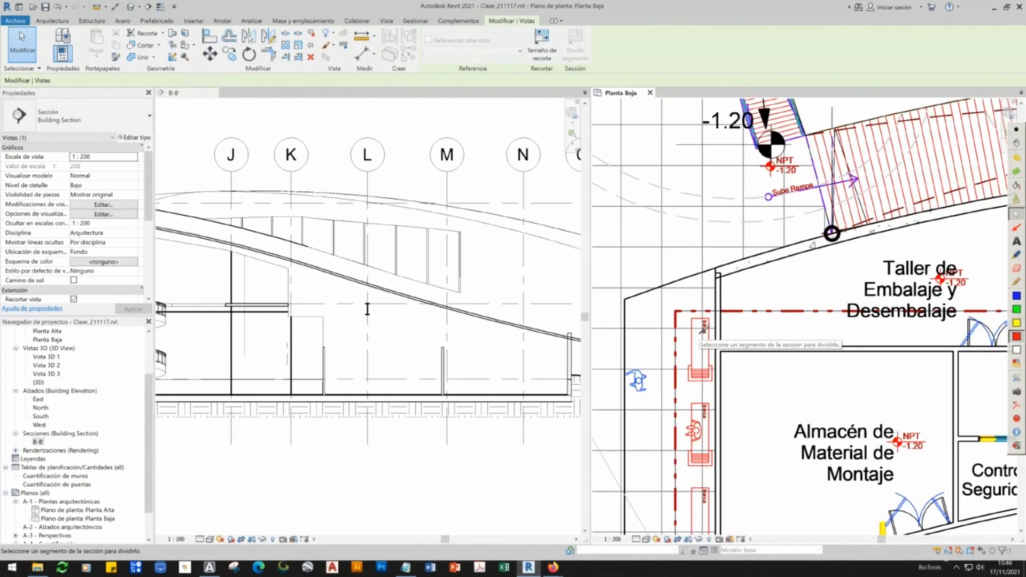
{"action": "scroll", "coordinate": [685, 316], "scroll_direction": "down", "scroll_amount": 3}
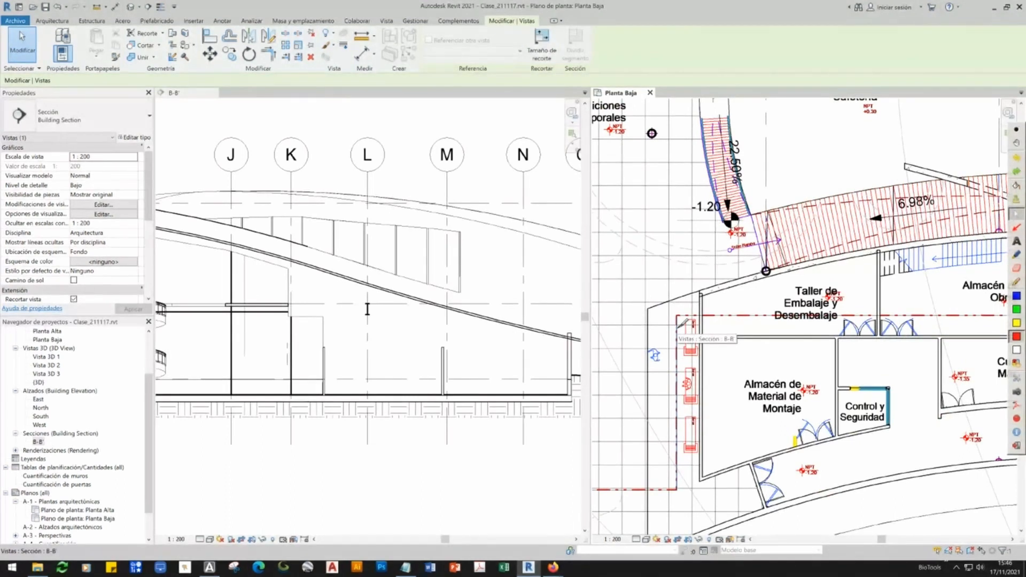
{"action": "scroll", "coordinate": [711, 350], "scroll_direction": "down", "scroll_amount": 2}
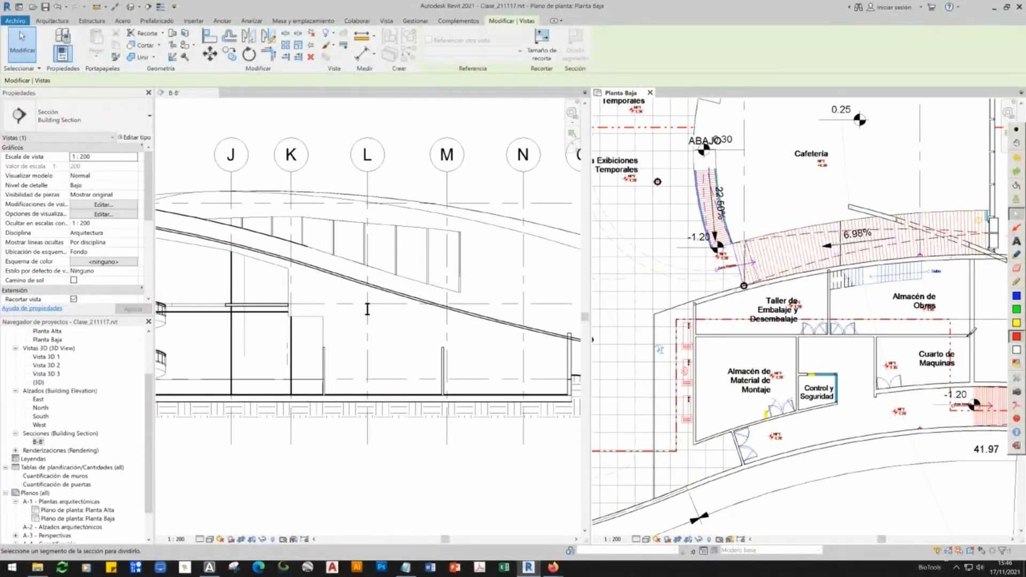
{"action": "scroll", "coordinate": [972, 332], "scroll_direction": "up", "scroll_amount": 1}
{"action": "middle_click_drag", "start_coordinate": [984, 321], "coordinate": [603, 320]}
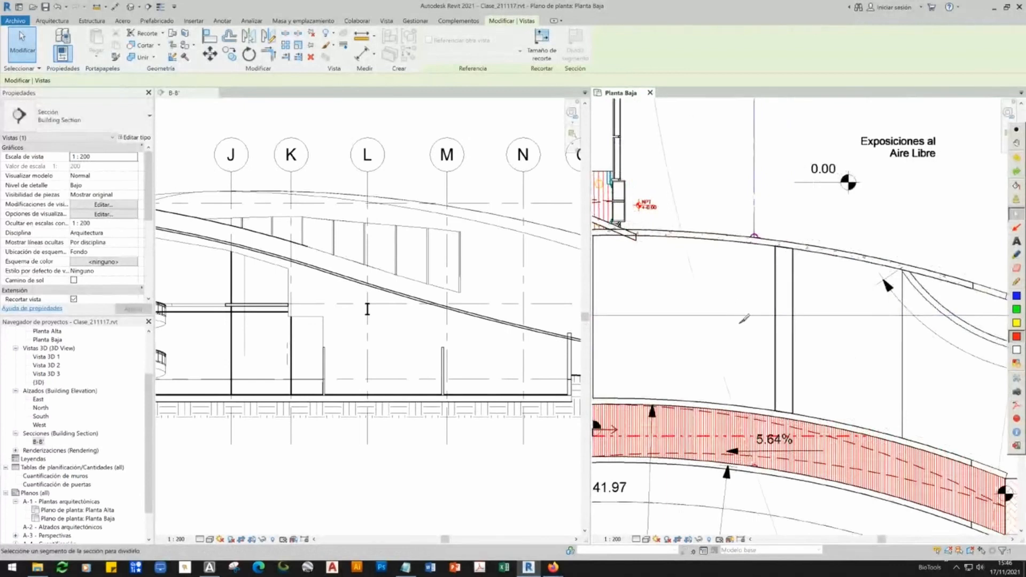
{"action": "scroll", "coordinate": [741, 319], "scroll_direction": "down", "scroll_amount": 3}
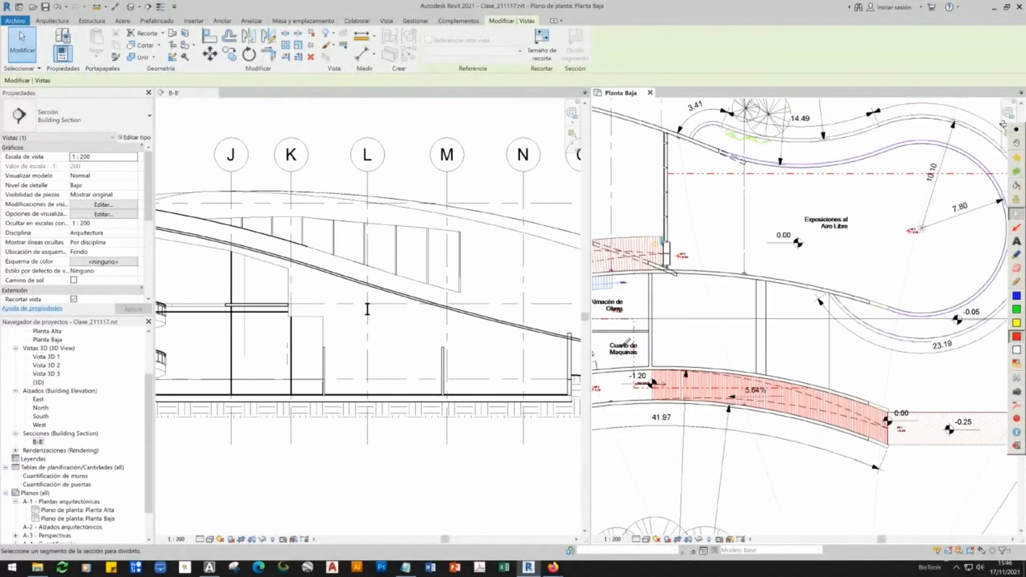
{"action": "scroll", "coordinate": [624, 342], "scroll_direction": "up", "scroll_amount": 3}
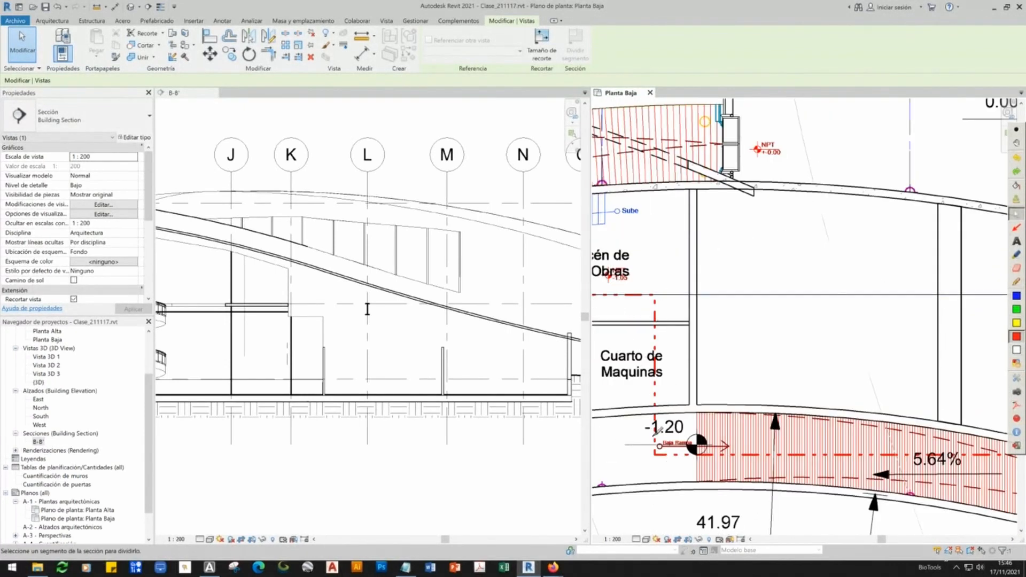
{"action": "scroll", "coordinate": [658, 294], "scroll_direction": "up", "scroll_amount": 2}
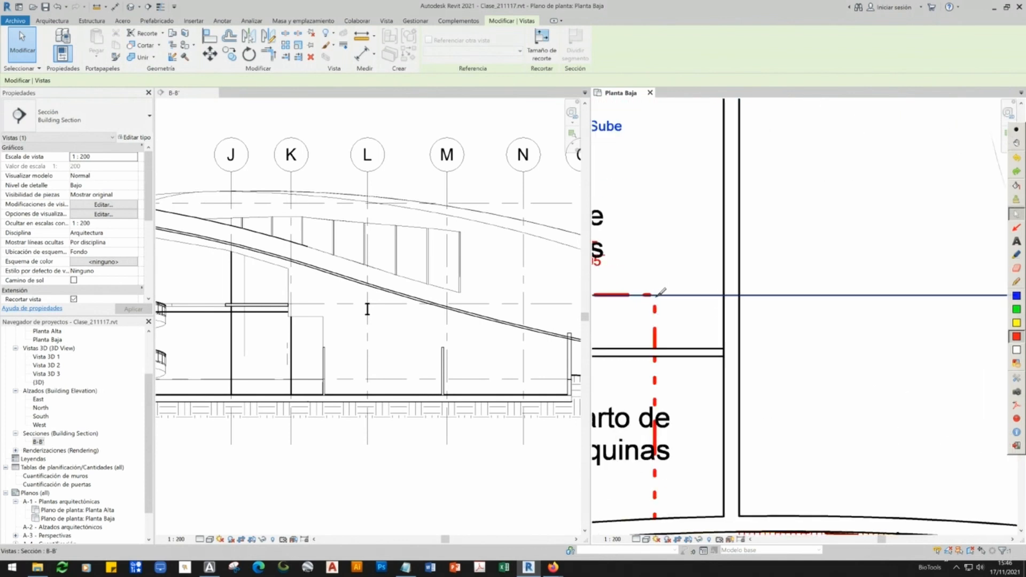
{"action": "left_click", "coordinate": [657, 294]}
- Place the new easternmost segment along the red dash-dot line through the Baja Rampa ramp
{"action": "scroll", "coordinate": [748, 318], "scroll_direction": "down", "scroll_amount": 2}
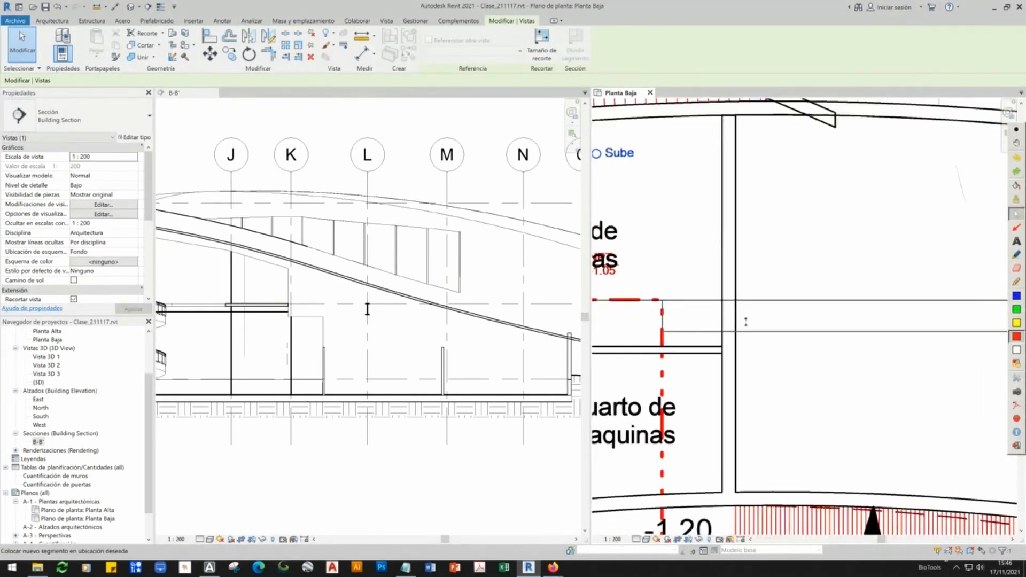
{"action": "scroll", "coordinate": [777, 324], "scroll_direction": "down", "scroll_amount": 1}
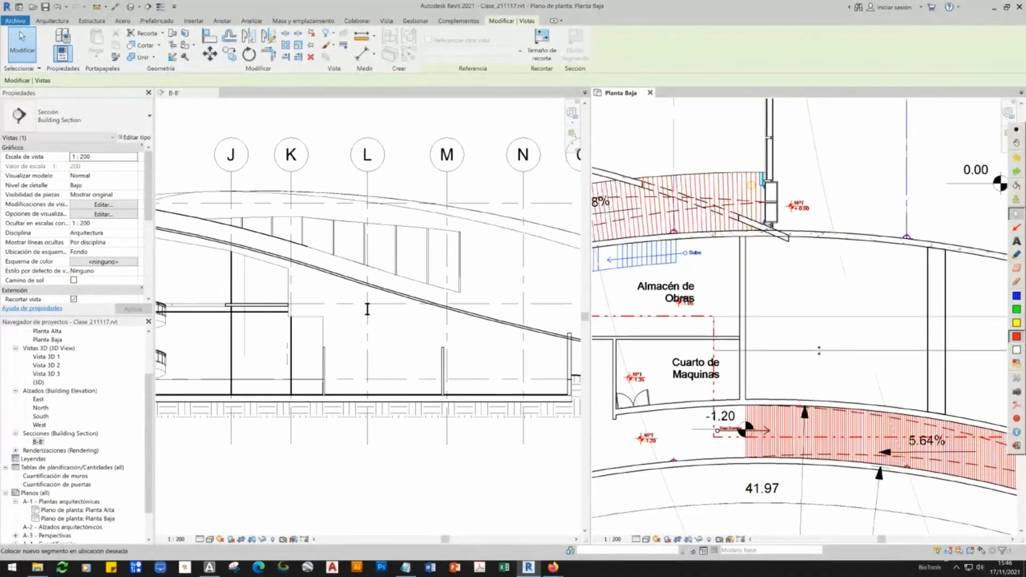
{"action": "middle_click_drag", "start_coordinate": [733, 334], "coordinate": [840, 344]}
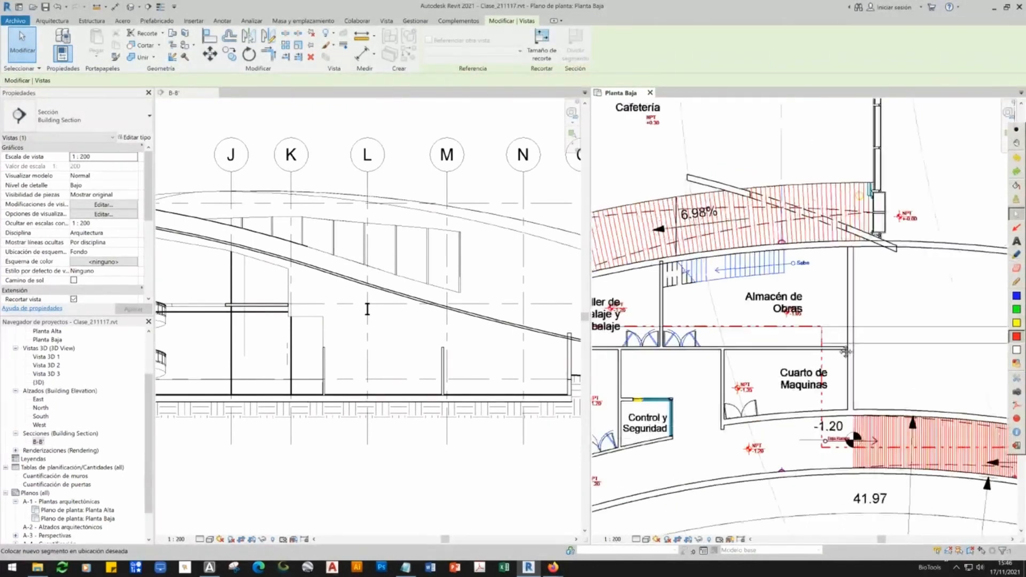
{"action": "scroll", "coordinate": [857, 459], "scroll_direction": "up", "scroll_amount": 7}
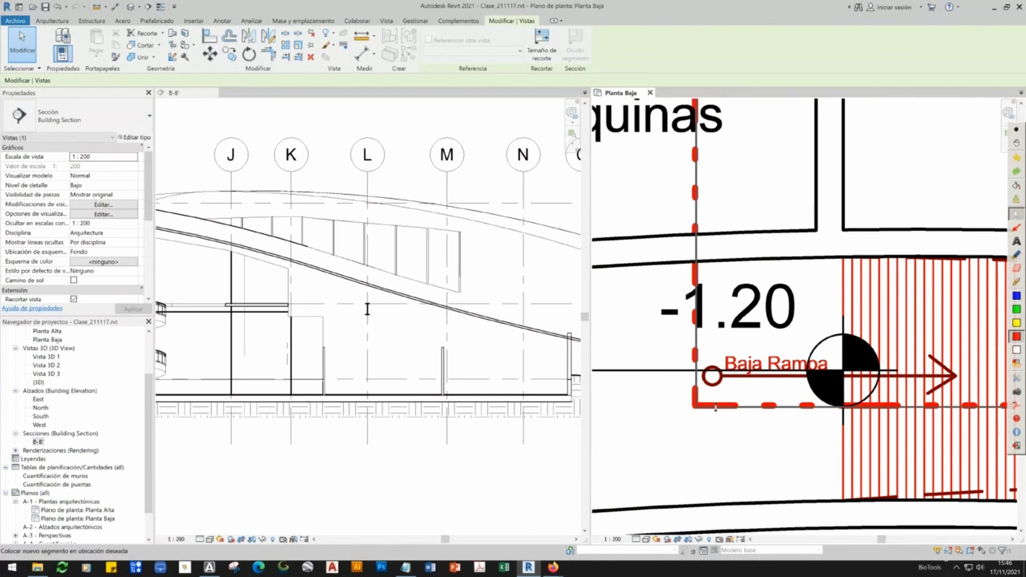
{"action": "left_click", "coordinate": [718, 406]}
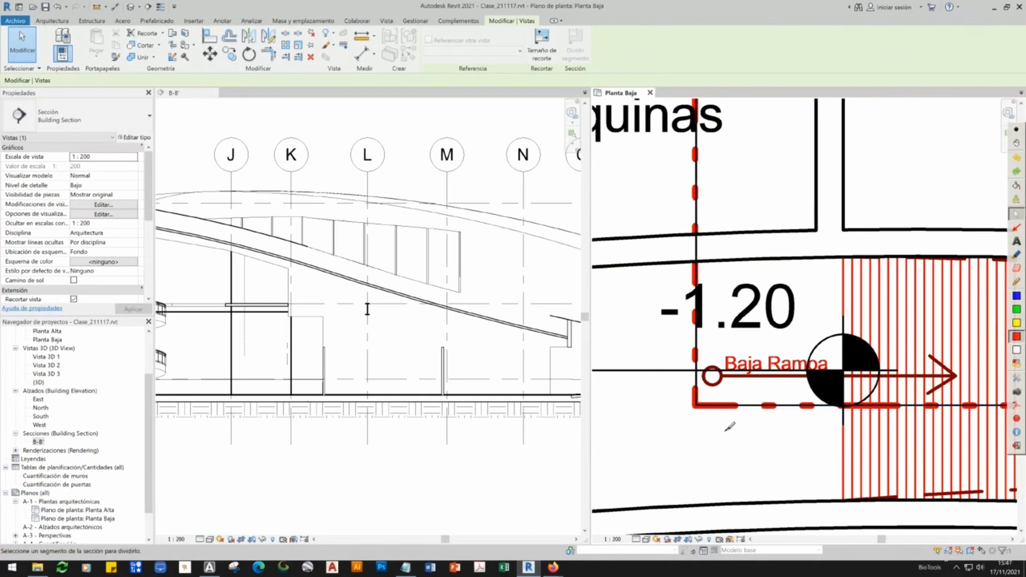
- Annotate the stepped section's three segments over the plan: red for the western, yellow for the middle and blue for the eastern one
{"action": "scroll", "coordinate": [679, 416], "scroll_direction": "down", "scroll_amount": 9}
{"action": "middle_click_drag", "start_coordinate": [939, 426], "coordinate": [803, 427]}
{"action": "scroll", "coordinate": [954, 405], "scroll_direction": "down", "scroll_amount": 5}
{"action": "scroll", "coordinate": [749, 397], "scroll_direction": "up", "scroll_amount": 1}
{"action": "scroll", "coordinate": [748, 382], "scroll_direction": "up", "scroll_amount": 3}
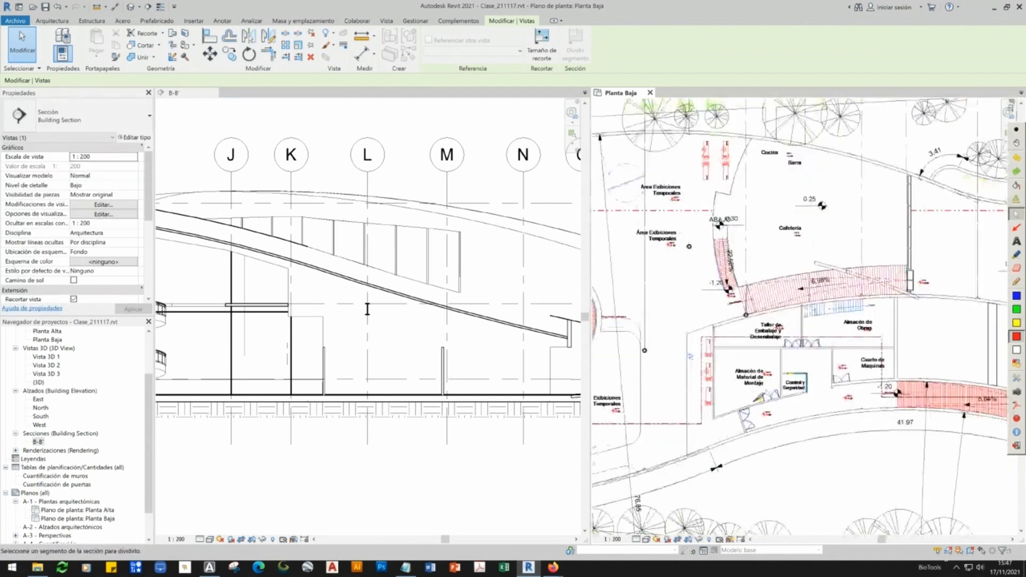
{"action": "left_click", "coordinate": [1016, 228]}
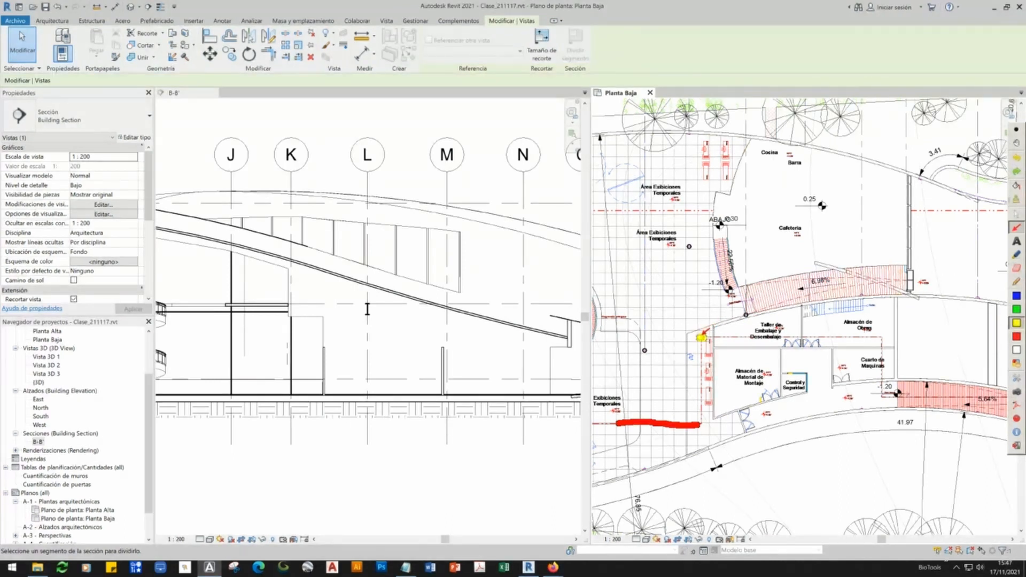
{"action": "left_click_drag", "start_coordinate": [701, 337], "coordinate": [874, 336]}
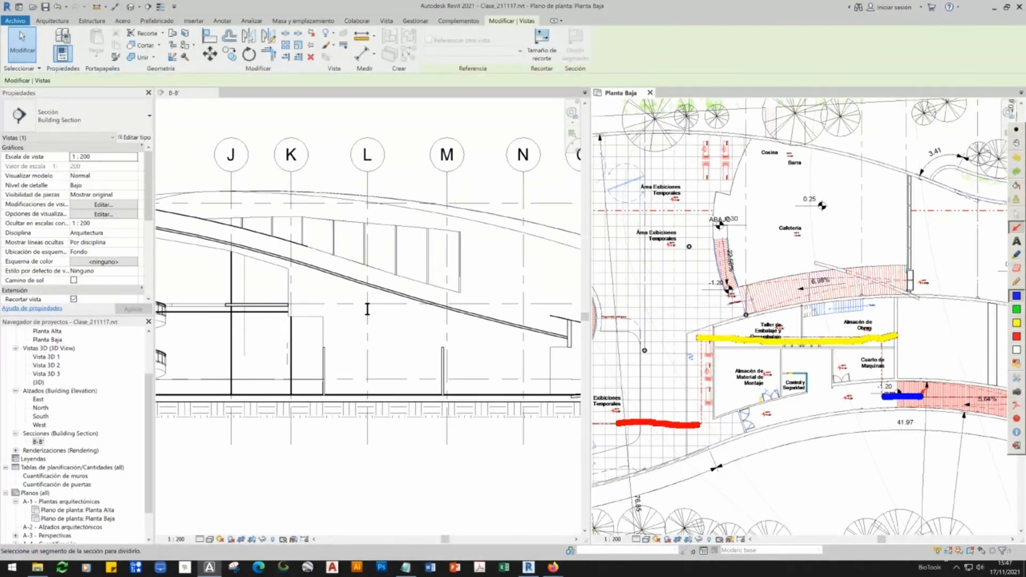
{"action": "left_click_drag", "start_coordinate": [923, 396], "coordinate": [1005, 399]}
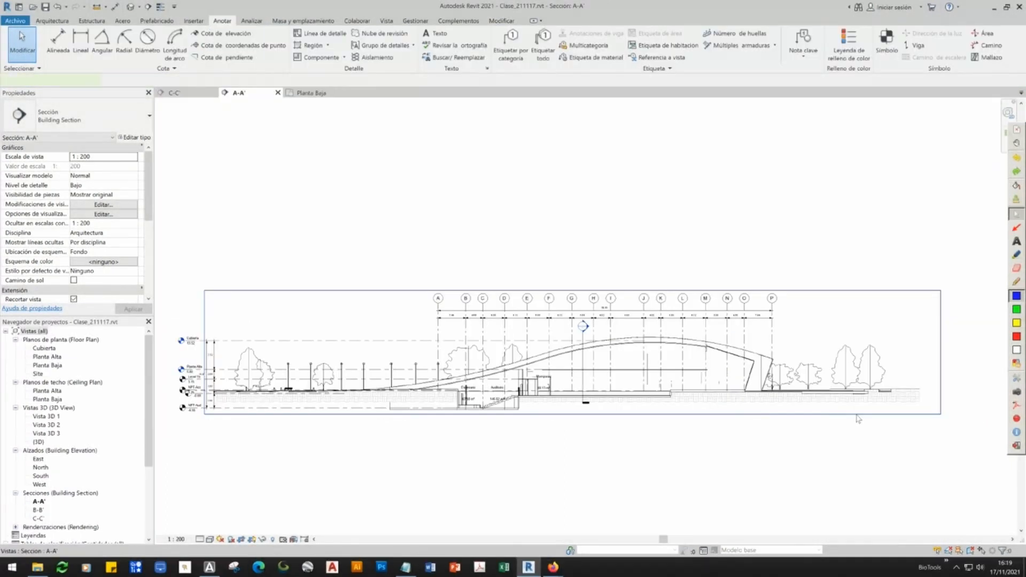
- Set section A-A's level of detail to Medio and finally Alto, checking the slab between Auditorio and Mamparas
{"action": "left_click", "coordinate": [238, 414]}
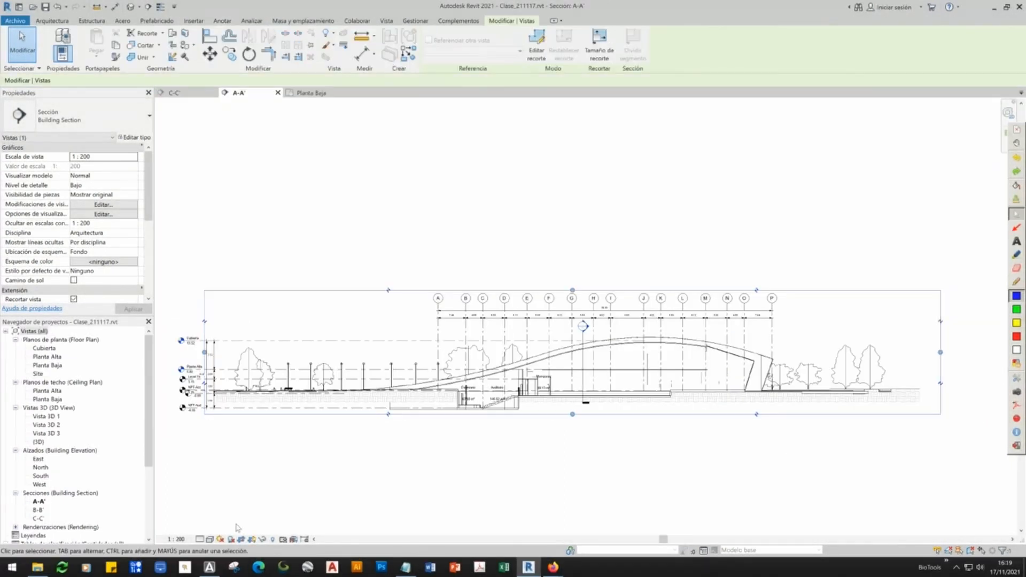
{"action": "left_click", "coordinate": [443, 481]}
{"action": "scroll", "coordinate": [539, 425], "scroll_direction": "up", "scroll_amount": 8}
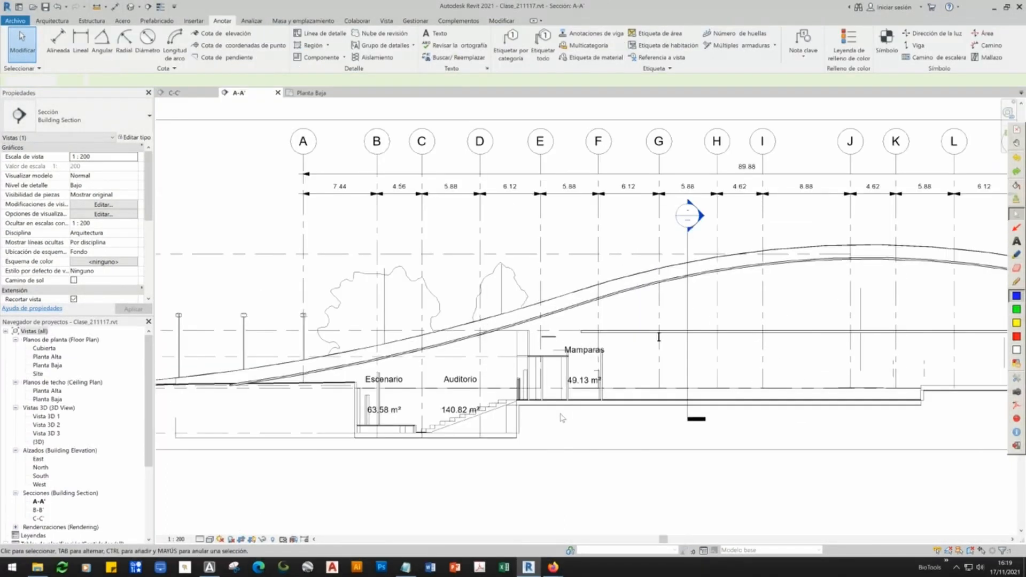
{"action": "scroll", "coordinate": [540, 425], "scroll_direction": "up", "scroll_amount": 2}
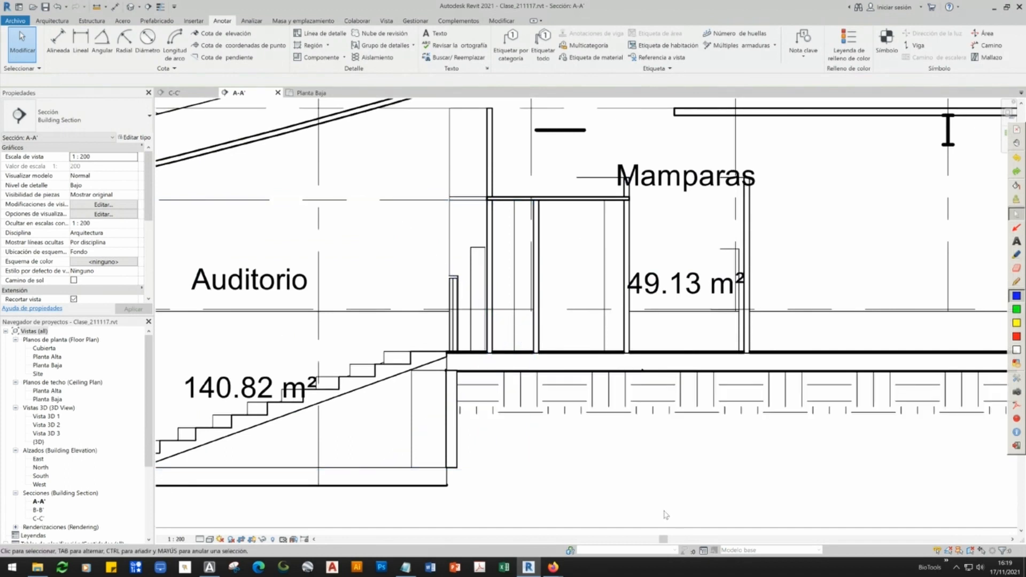
{"action": "middle_click_drag", "start_coordinate": [613, 480], "coordinate": [440, 493]}
{"action": "scroll", "coordinate": [281, 395], "scroll_direction": "up", "scroll_amount": 5}
{"action": "middle_click_drag", "start_coordinate": [316, 451], "coordinate": [359, 354]}
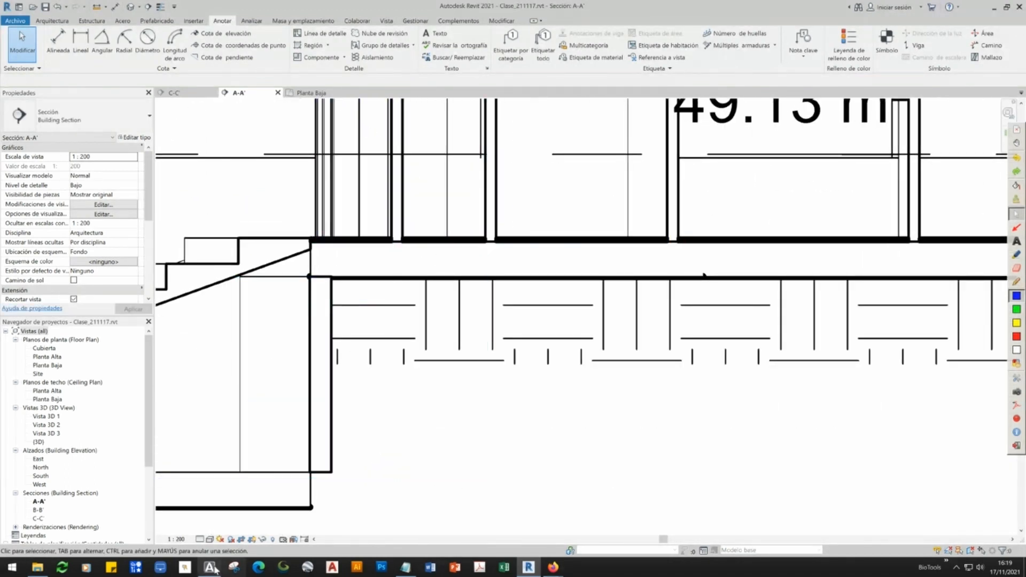
{"action": "left_click", "coordinate": [209, 540]}
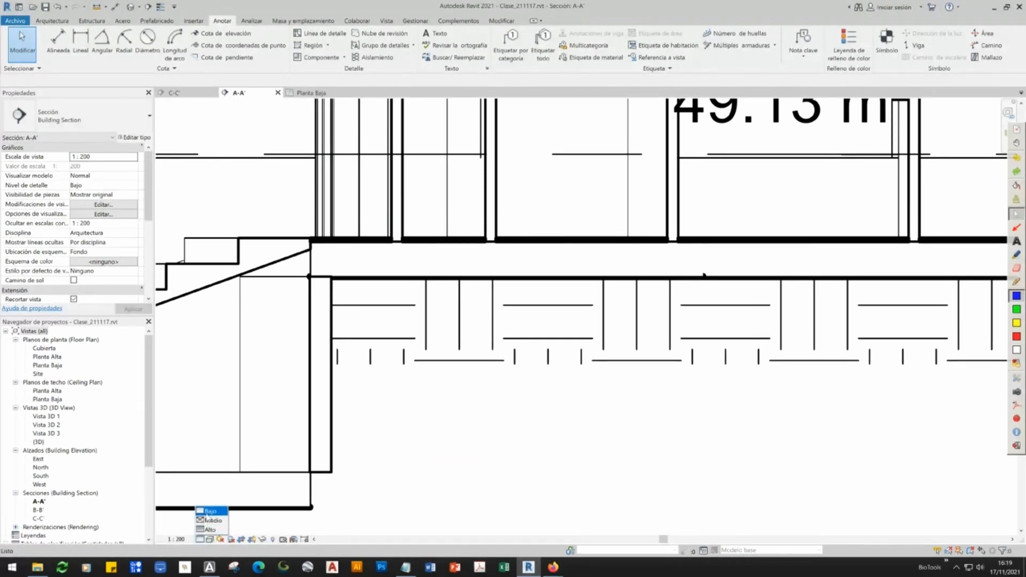
{"action": "left_click", "coordinate": [208, 512]}
{"action": "left_click", "coordinate": [208, 540]}
{"action": "left_click", "coordinate": [211, 521]}
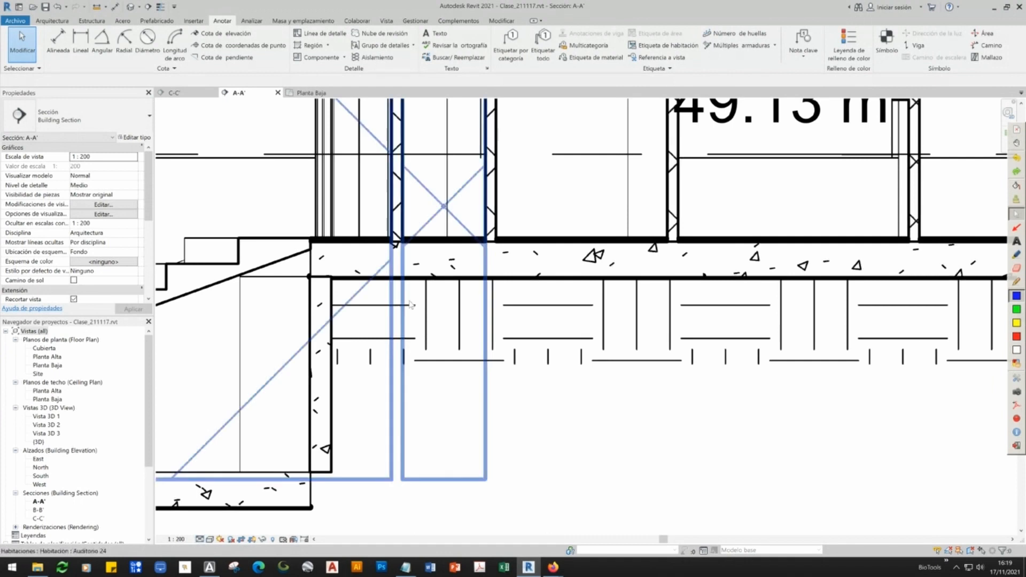
{"action": "left_click", "coordinate": [200, 539]}
{"action": "left_click", "coordinate": [202, 530]}
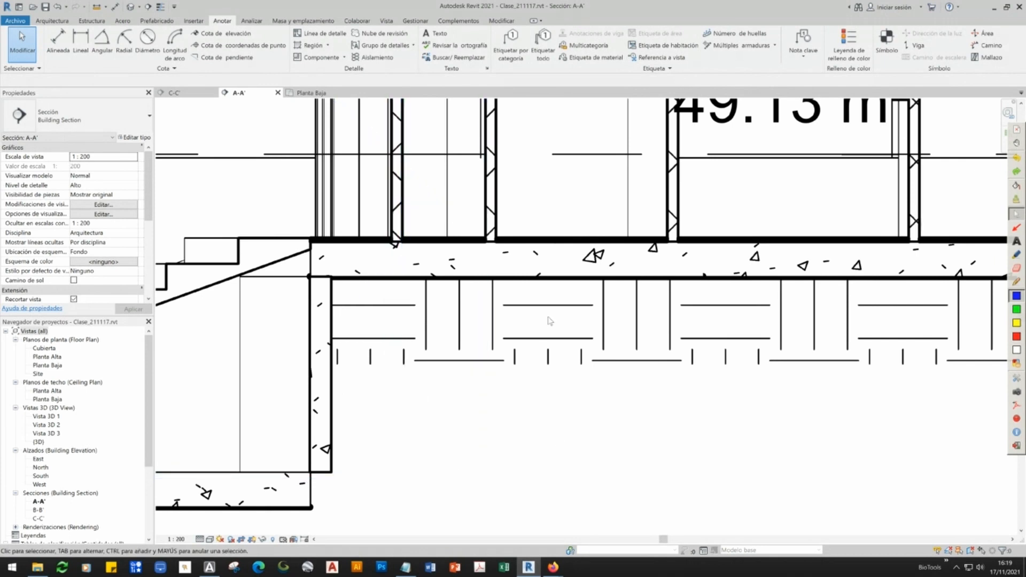
- Narrow section A-A's crop region from both sides to a strip around grid E, at the upper end of the Auditorio steps
{"action": "scroll", "coordinate": [540, 415], "scroll_direction": "down", "scroll_amount": 3}
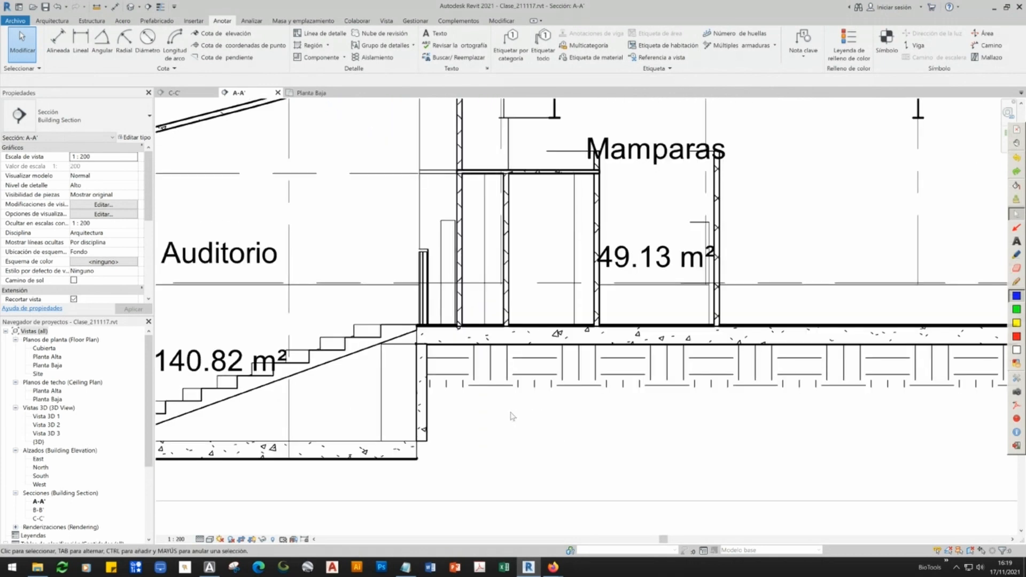
{"action": "scroll", "coordinate": [512, 416], "scroll_direction": "down", "scroll_amount": 1}
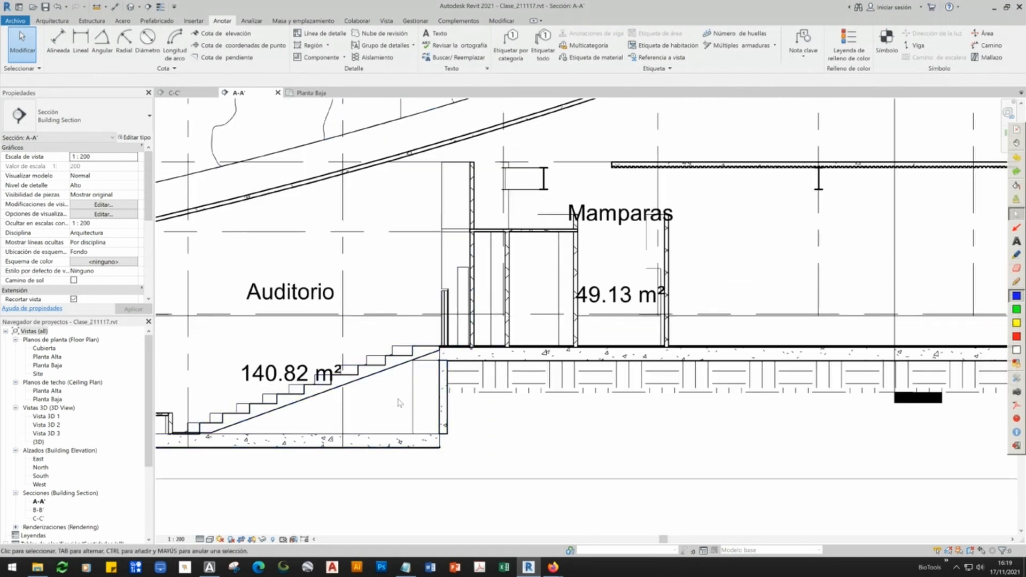
{"action": "scroll", "coordinate": [409, 415], "scroll_direction": "down", "scroll_amount": 2}
{"action": "scroll", "coordinate": [430, 417], "scroll_direction": "down", "scroll_amount": 8}
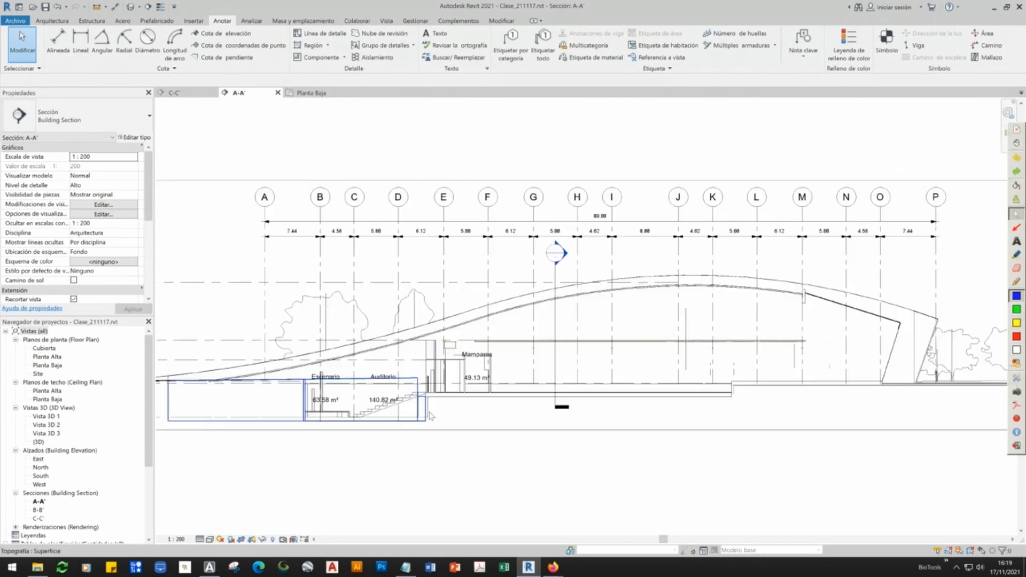
{"action": "middle_click_drag", "start_coordinate": [360, 428], "coordinate": [487, 424]}
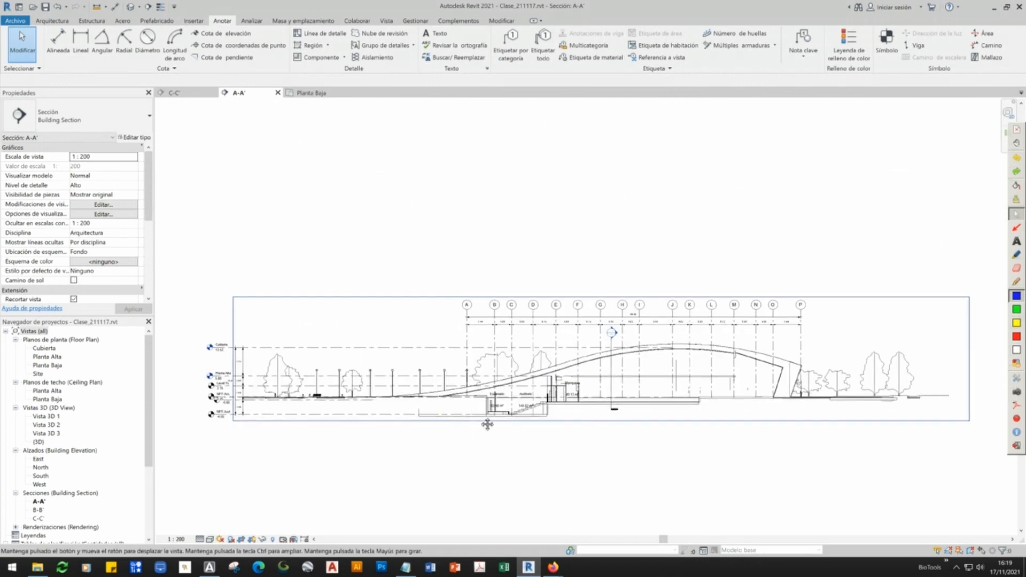
{"action": "left_click", "coordinate": [618, 421]}
{"action": "left_click_drag", "start_coordinate": [969, 359], "coordinate": [862, 362]}
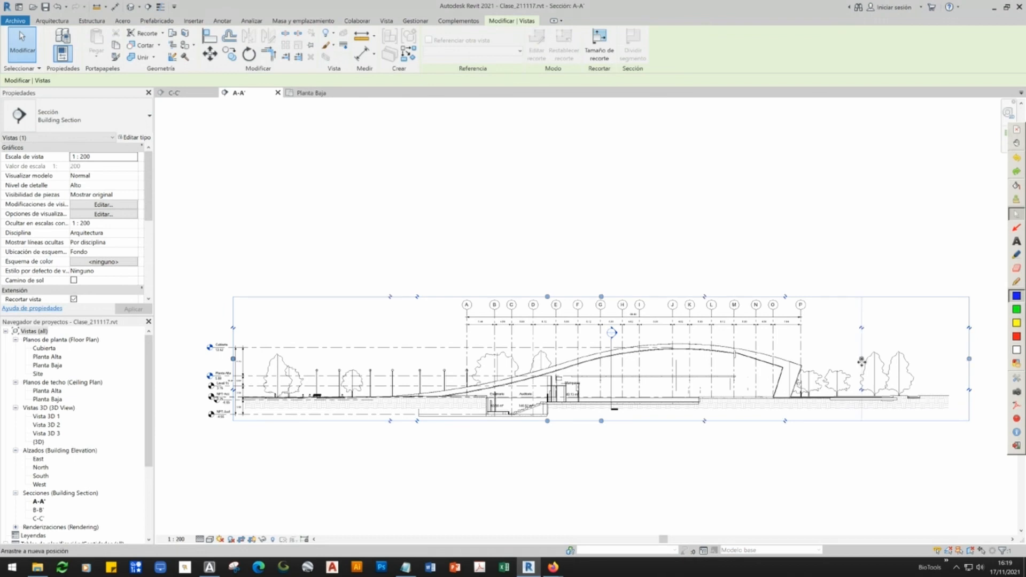
{"action": "left_click_drag", "start_coordinate": [577, 359], "coordinate": [562, 358]}
{"action": "left_click_drag", "start_coordinate": [233, 359], "coordinate": [295, 359]}
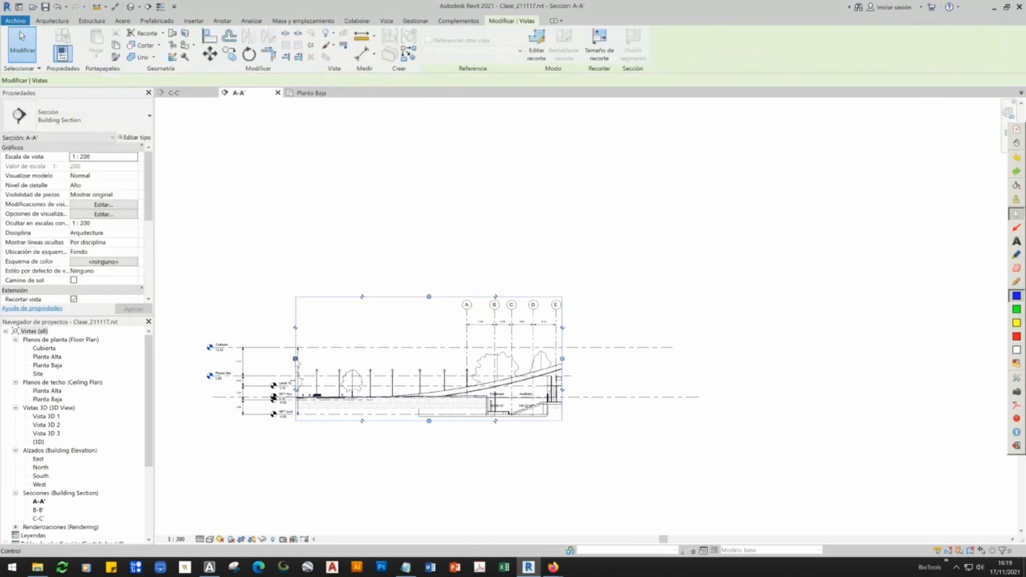
{"action": "left_click_drag", "start_coordinate": [295, 359], "coordinate": [536, 360]}
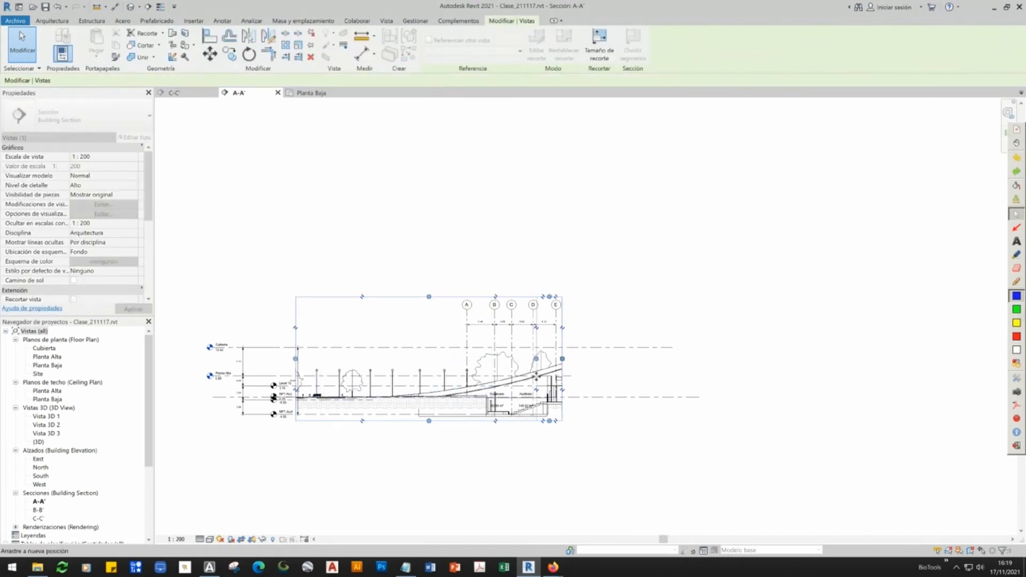
- Lower the upper edge of the narrowed crop region to the Cubierta level line
{"action": "scroll", "coordinate": [606, 408], "scroll_direction": "up", "scroll_amount": 3}
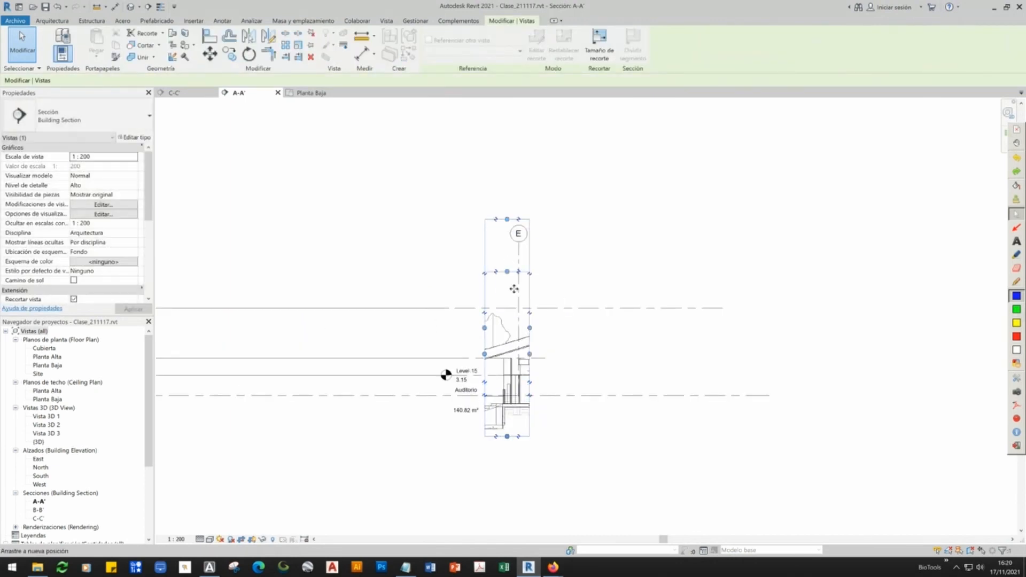
{"action": "left_click_drag", "start_coordinate": [513, 305], "coordinate": [512, 306]}
{"action": "left_click", "coordinate": [624, 348]}
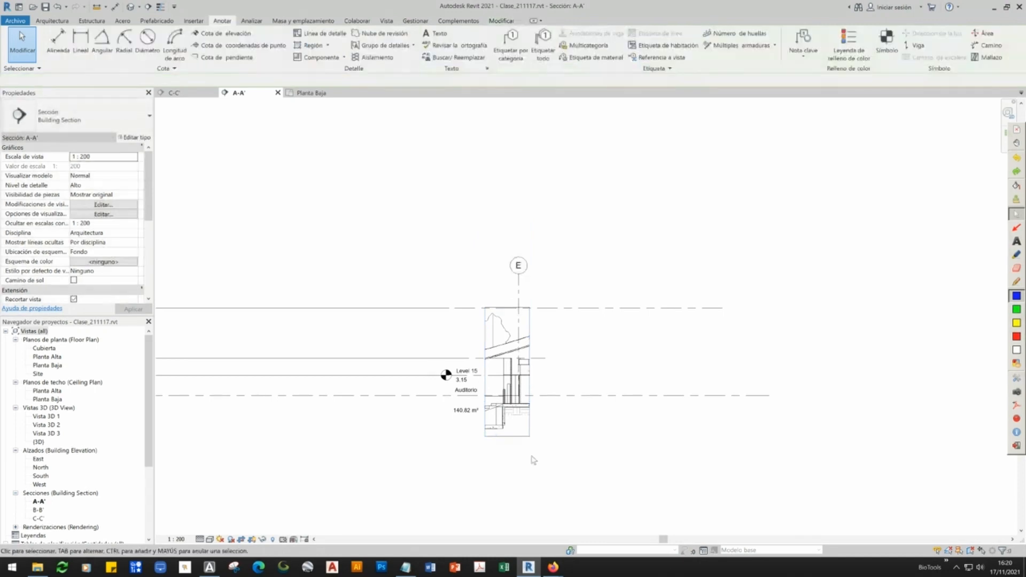
- Try view scales 1:20 and 1:25 on the cropped section to compare the material hatches
{"action": "scroll", "coordinate": [525, 437], "scroll_direction": "up", "scroll_amount": 4}
{"action": "middle_click_drag", "start_coordinate": [590, 366], "coordinate": [504, 435]}
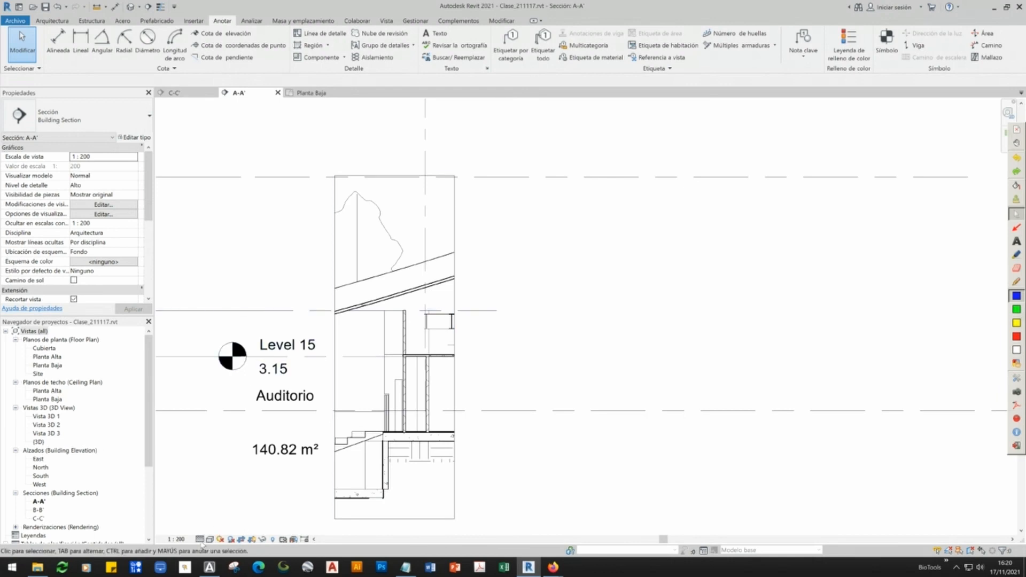
{"action": "left_click", "coordinate": [176, 540]}
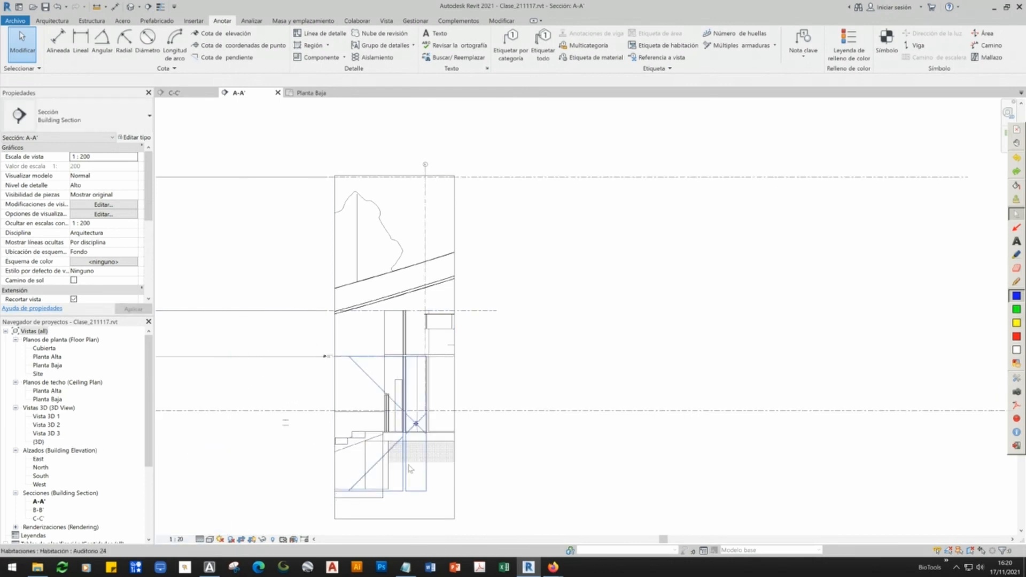
{"action": "scroll", "coordinate": [400, 470], "scroll_direction": "up", "scroll_amount": 6}
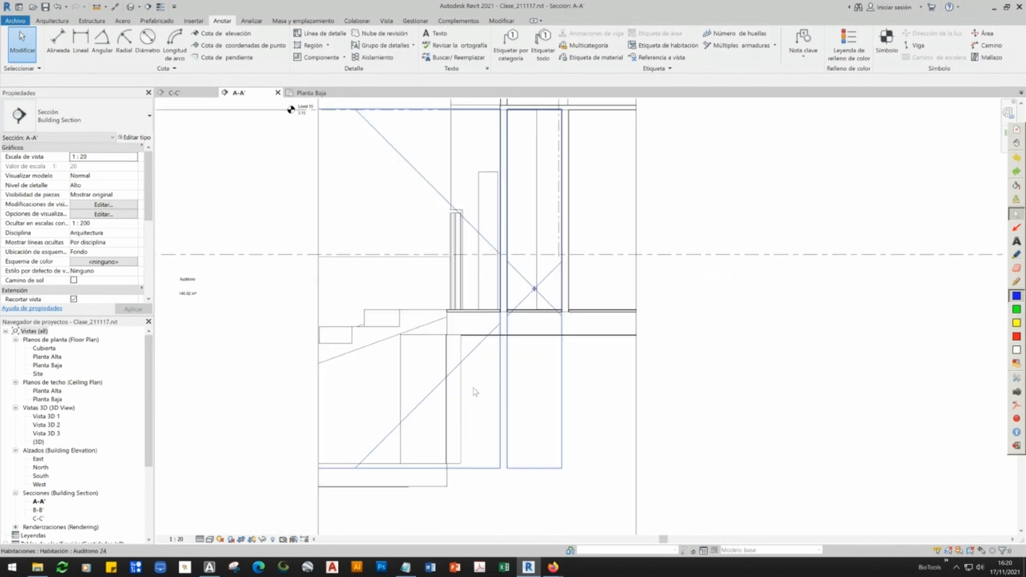
{"action": "scroll", "coordinate": [472, 381], "scroll_direction": "up", "scroll_amount": 1}
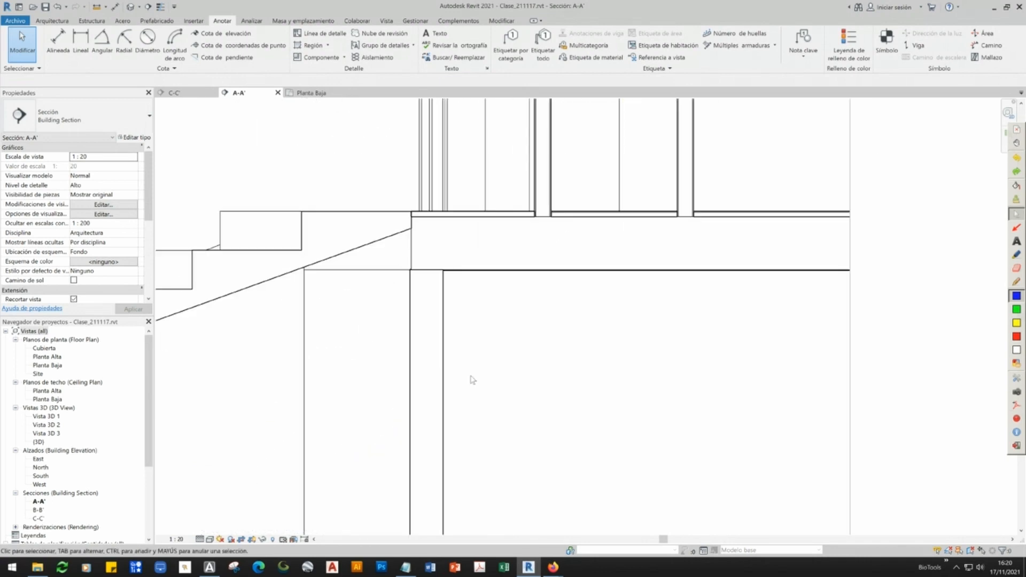
{"action": "left_click", "coordinate": [176, 539]}
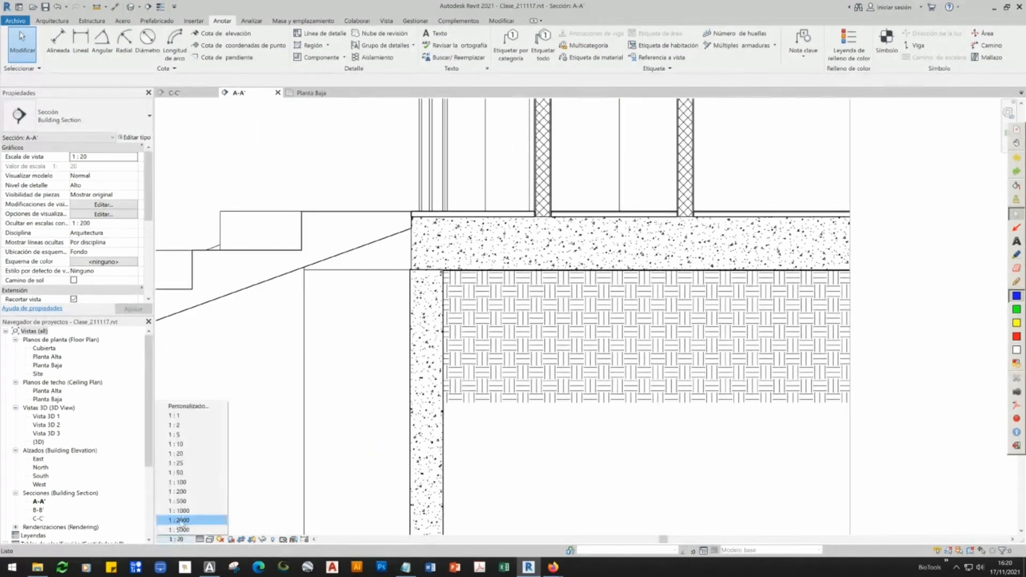
{"action": "left_click", "coordinate": [189, 464]}
- Set the cropped section's view scale to 1:50
{"action": "left_click", "coordinate": [178, 539]}
{"action": "left_click", "coordinate": [190, 473]}
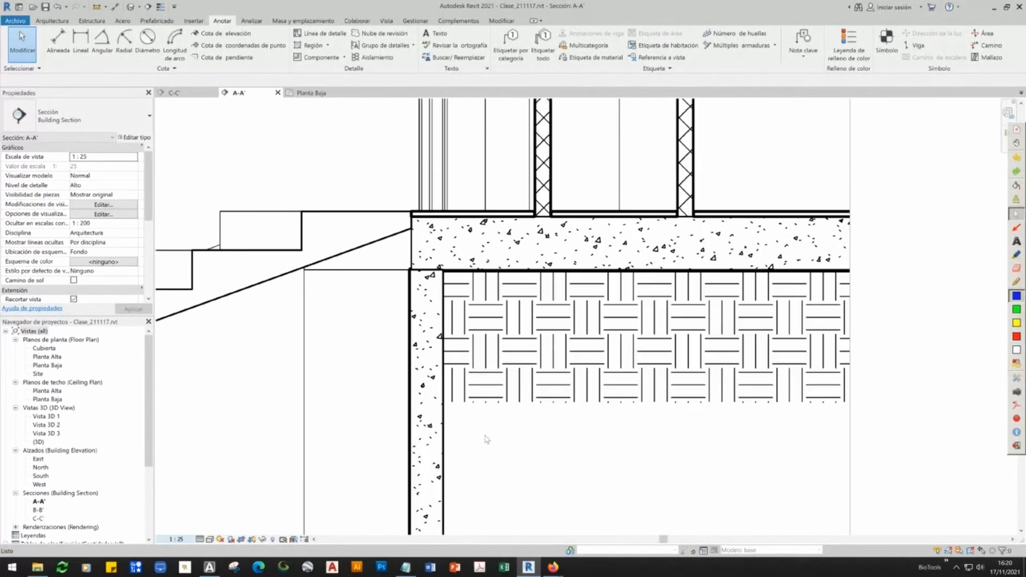
{"action": "scroll", "coordinate": [483, 439], "scroll_direction": "down", "scroll_amount": 1}
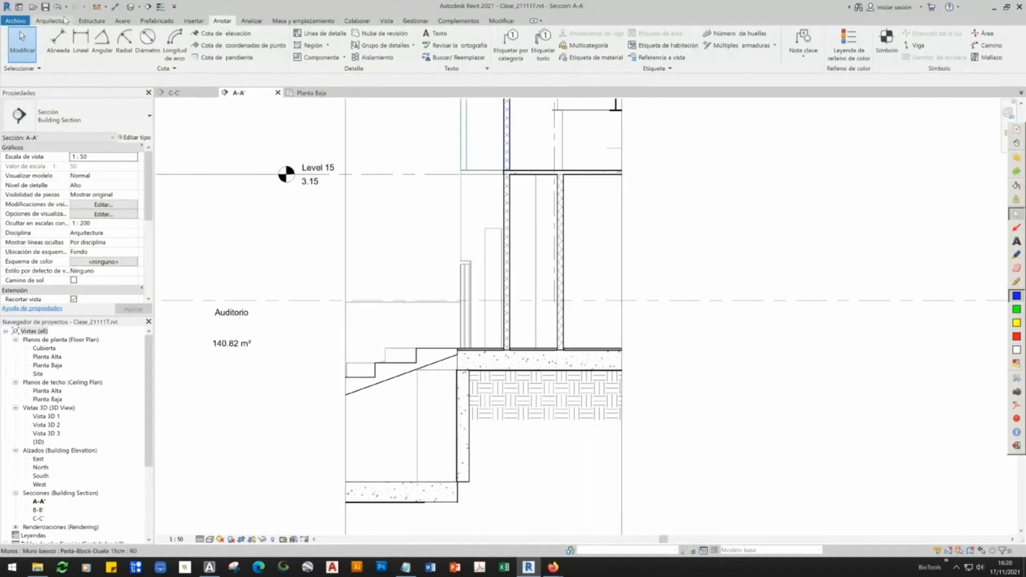
- Add the text notes "Piso de loseta cerámica mod. medi....." and, below it, "Firme de con..." outside the crop beside the floor slab
{"action": "left_click", "coordinate": [435, 34]}
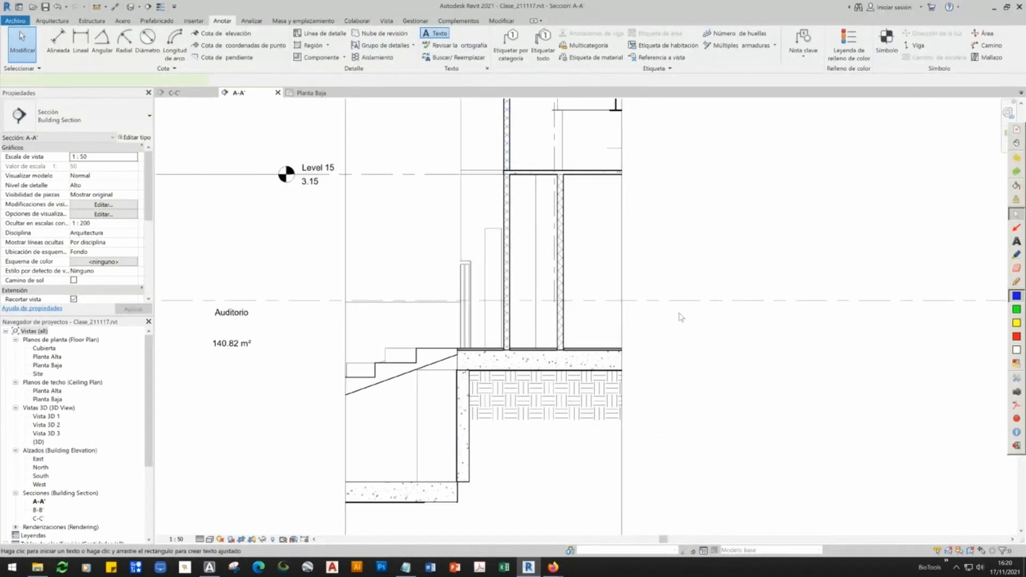
{"action": "left_click", "coordinate": [652, 347]}
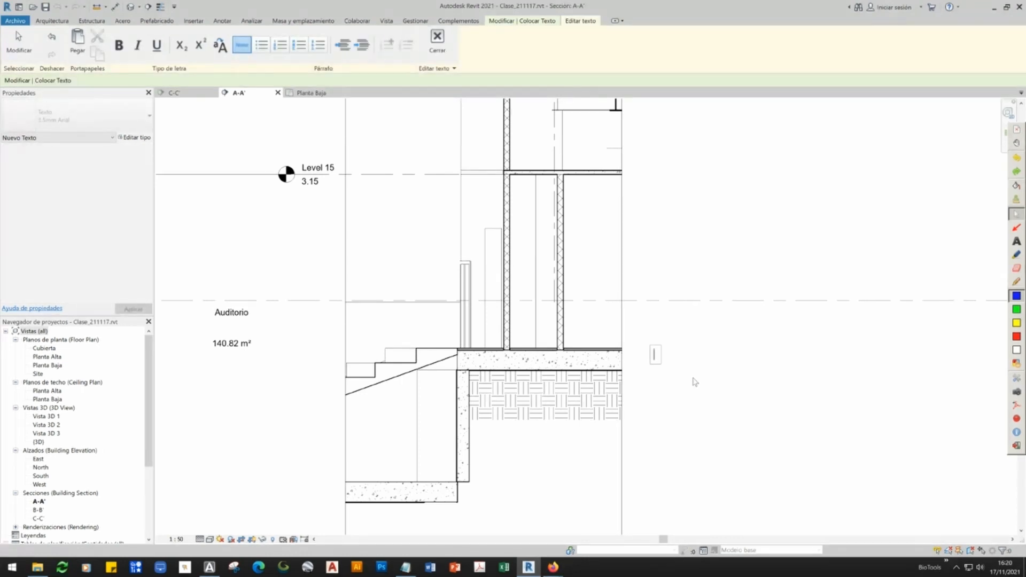
{"action": "type", "text": "Piso de loseta cerámica mod. medi....."}
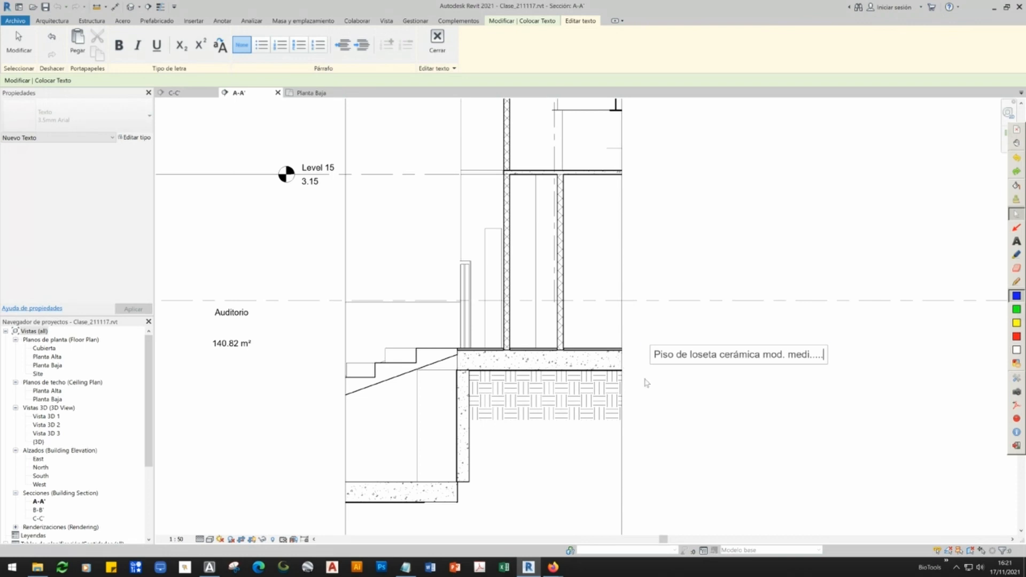
{"action": "left_click", "coordinate": [647, 382]}
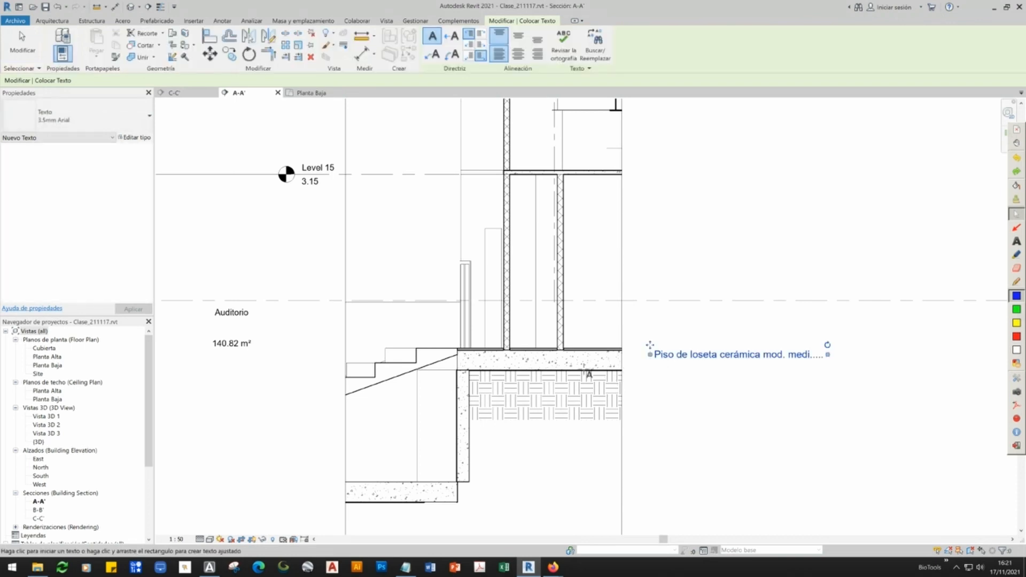
{"action": "left_click", "coordinate": [645, 375]}
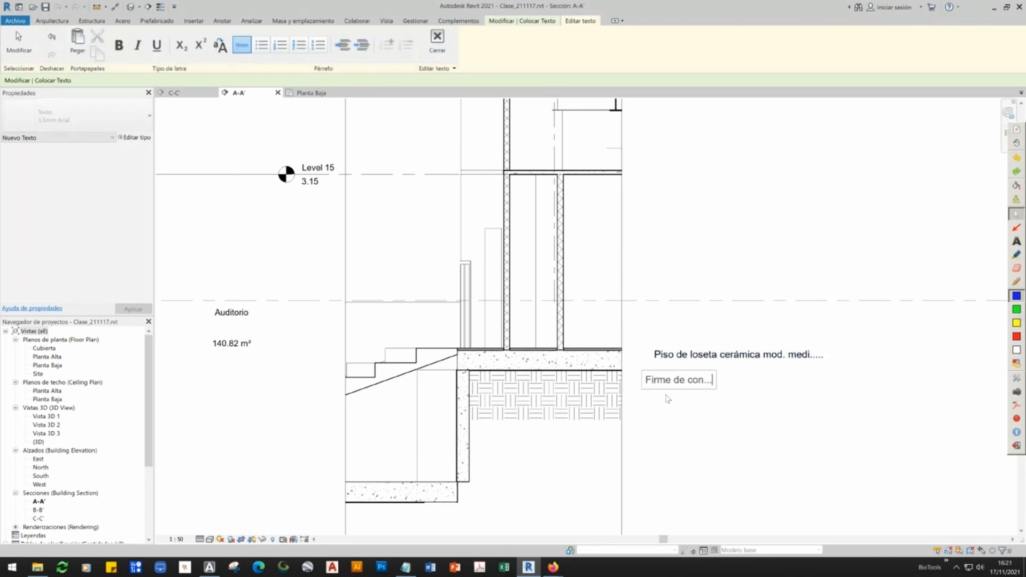
{"action": "left_click", "coordinate": [742, 437]}
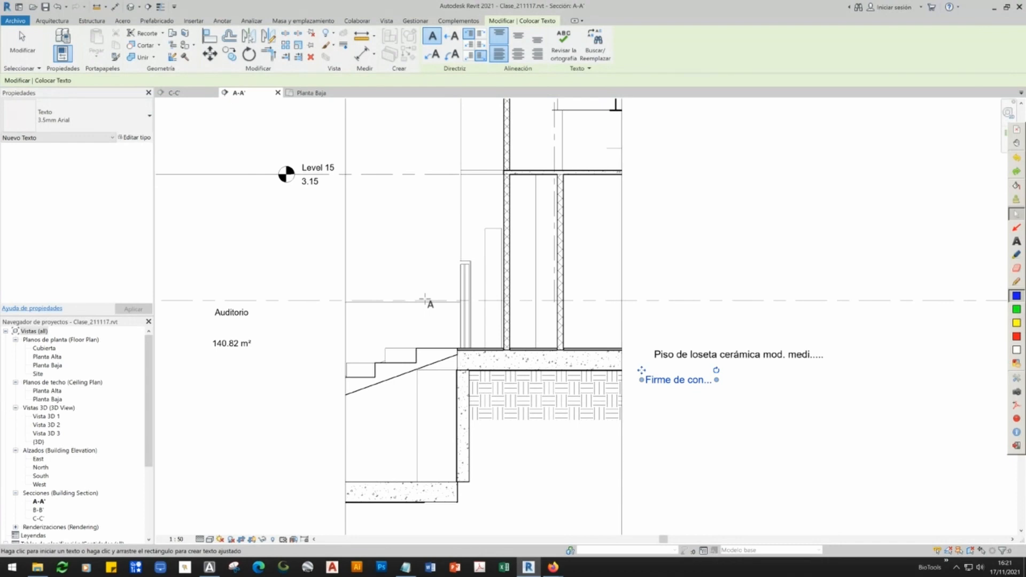
- Add a text note with a leader from the retaining wall reading "Muro de contensión de con... esp..." and keep it
{"action": "left_click", "coordinate": [433, 55]}
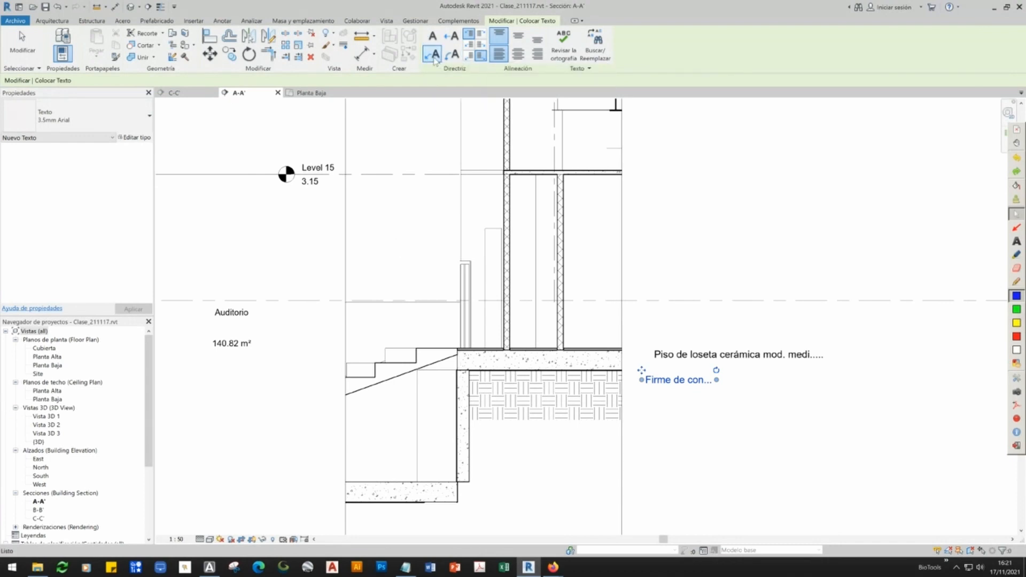
{"action": "left_click", "coordinate": [464, 464]}
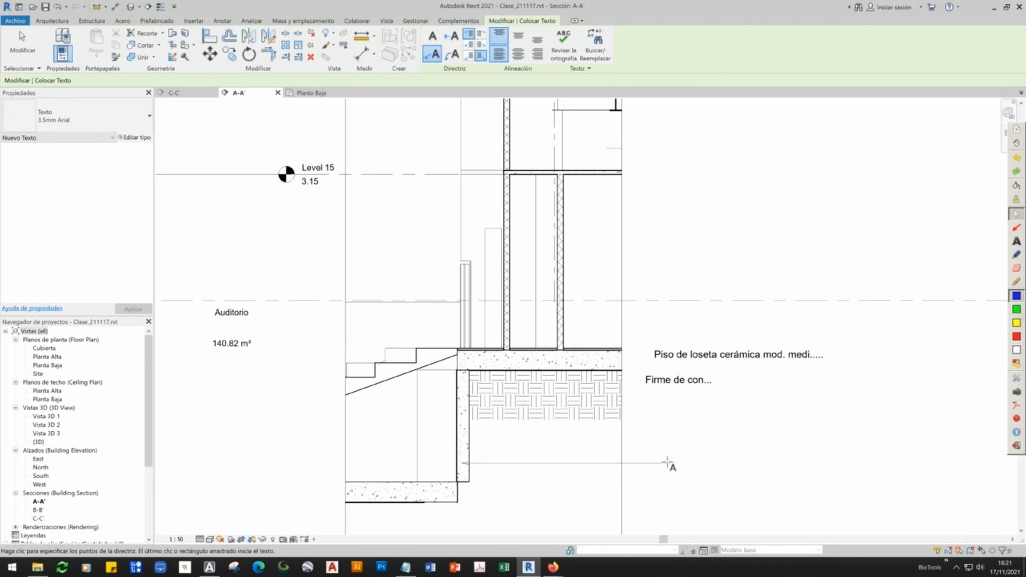
{"action": "left_click", "coordinate": [667, 463]}
{"action": "type", "text": "Muro de"}
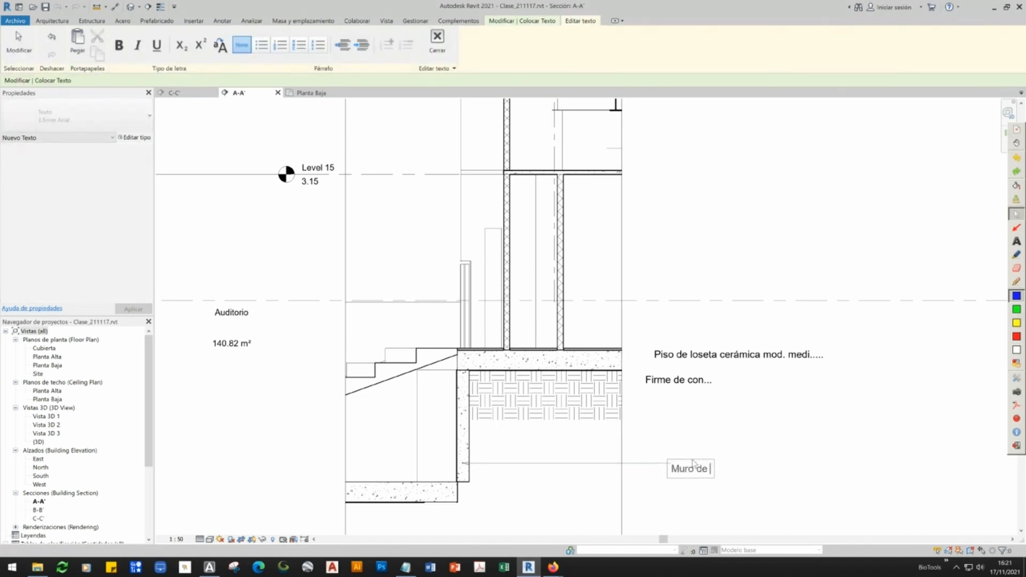
{"action": "type", "text": " contensión de con... esp..."}
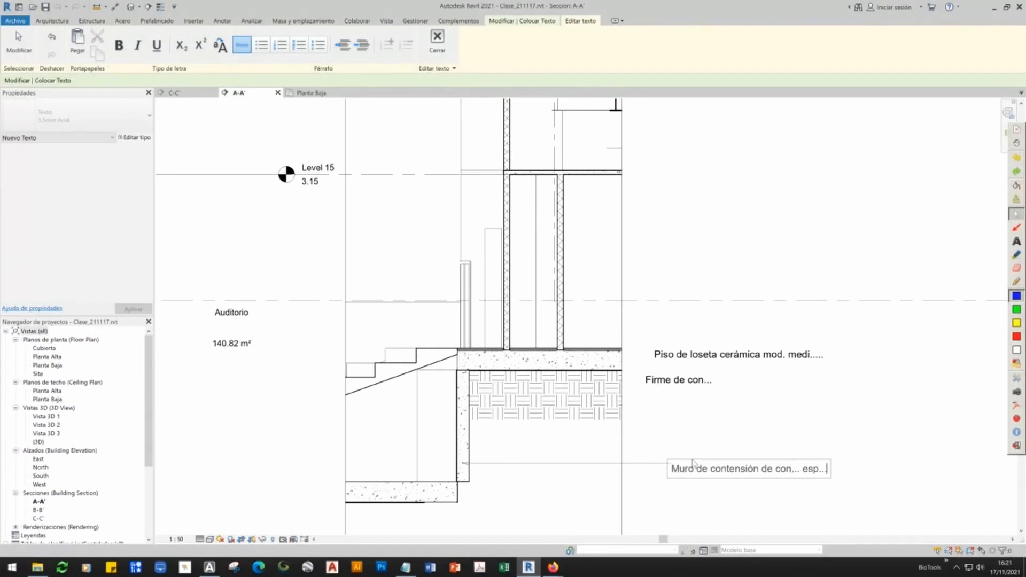
{"action": "key", "text": "Escape"}
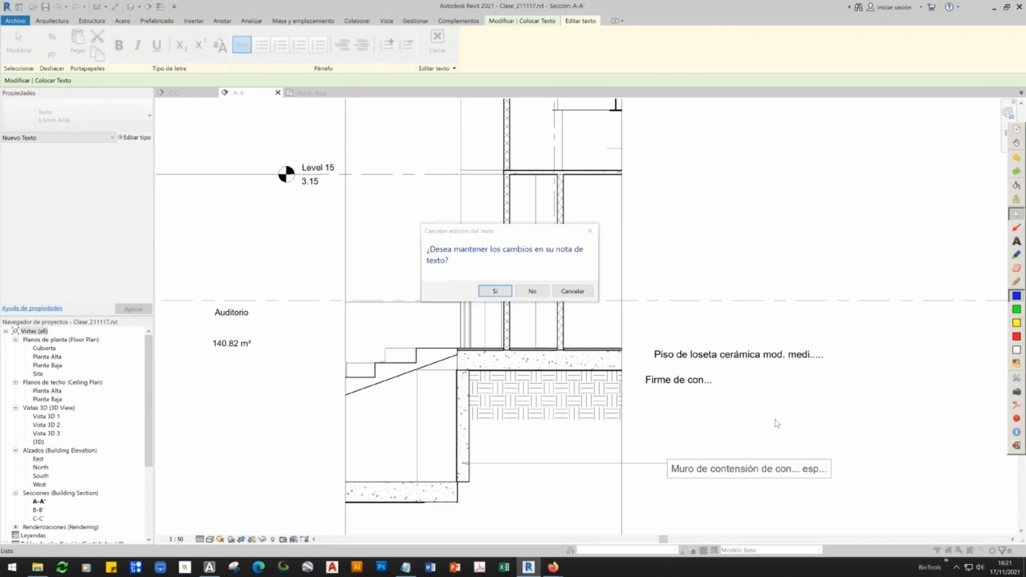
{"action": "left_click", "coordinate": [495, 290]}
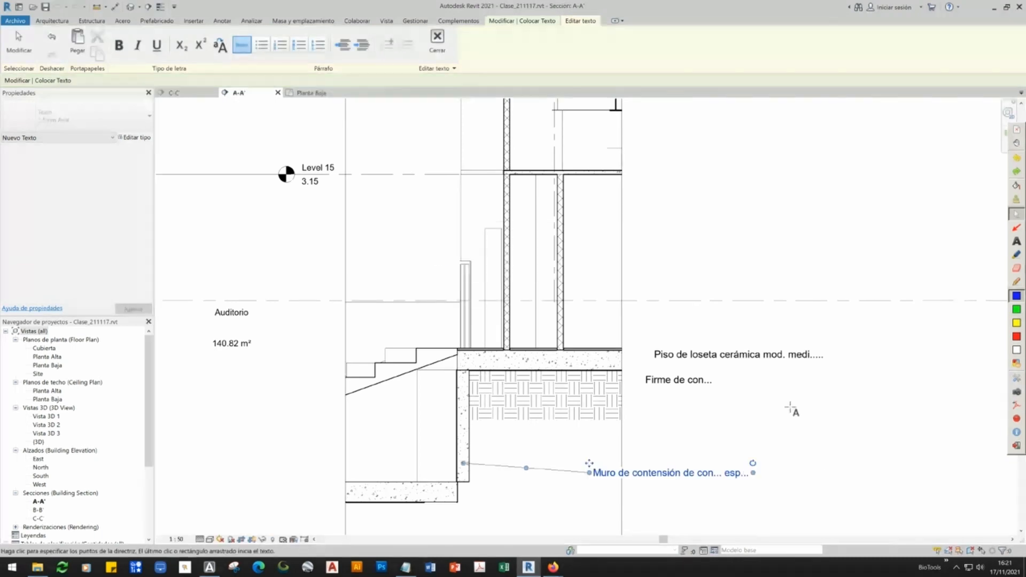
- Finish the retaining wall note and move it outside the crop, below the two floor notes
{"action": "scroll", "coordinate": [763, 450], "scroll_direction": "down", "scroll_amount": 2}
{"action": "key", "text": "Escape"}
{"action": "left_click", "coordinate": [735, 460]}
{"action": "key", "text": "Escape"}
{"action": "key", "text": "Escape"}
{"action": "key", "text": "Escape"}
{"action": "key", "text": "Escape"}
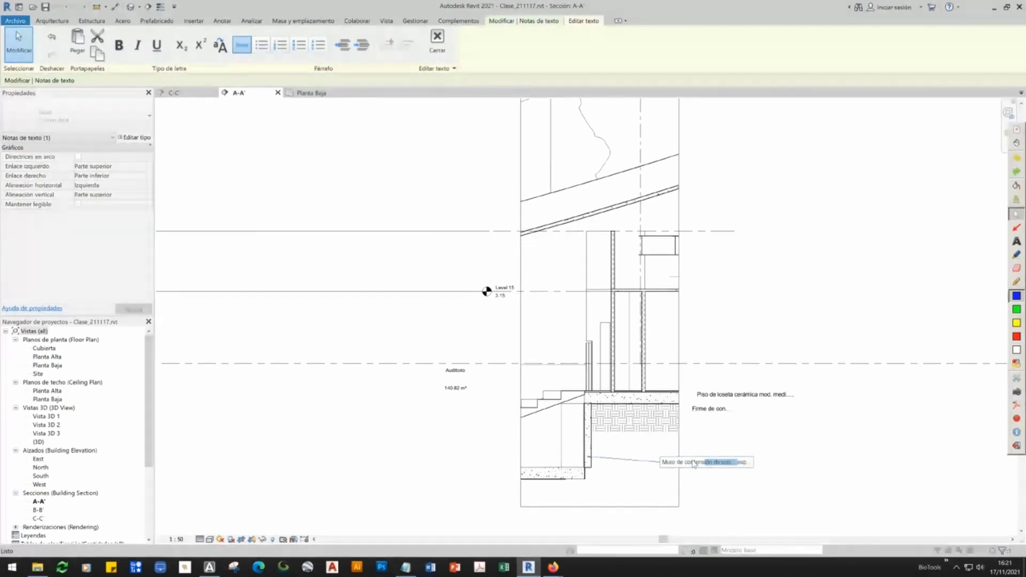
{"action": "left_click", "coordinate": [731, 473]}
{"action": "left_click", "coordinate": [731, 475]}
{"action": "left_click", "coordinate": [700, 465]}
{"action": "left_click_drag", "start_coordinate": [660, 459], "coordinate": [700, 459]}
- Examine the cropped section's notes and material hatches around the stepped seating, floor slab and retaining wall
{"action": "scroll", "coordinate": [753, 475], "scroll_direction": "up", "scroll_amount": 2}
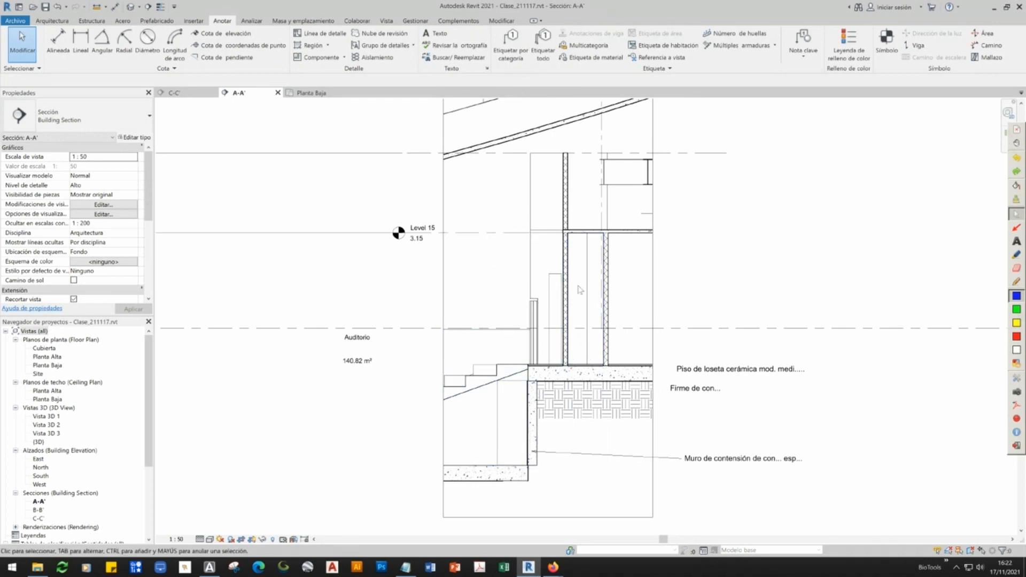
{"action": "scroll", "coordinate": [447, 390], "scroll_direction": "up", "scroll_amount": 4}
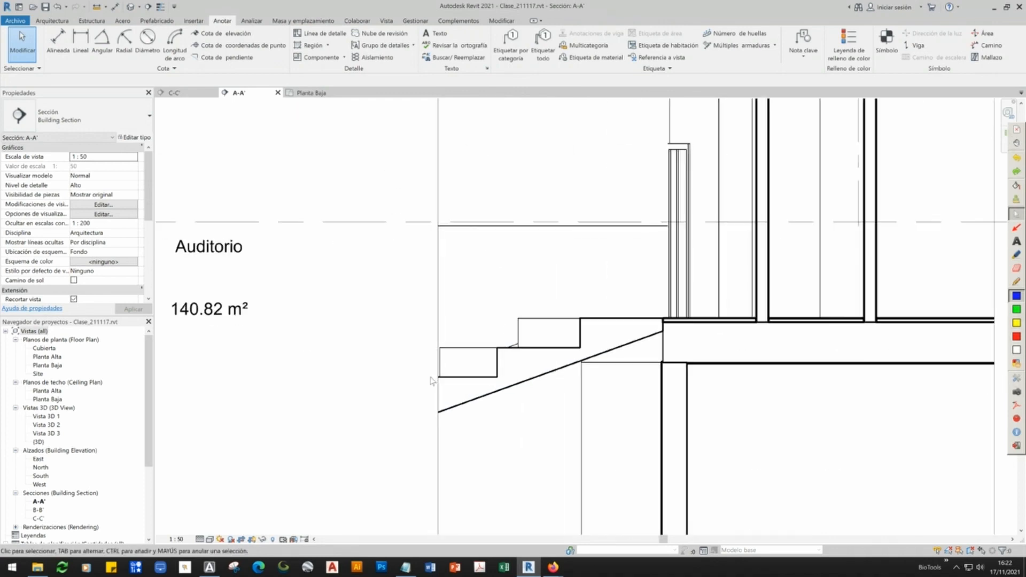
{"action": "scroll", "coordinate": [488, 386], "scroll_direction": "down", "scroll_amount": 5}
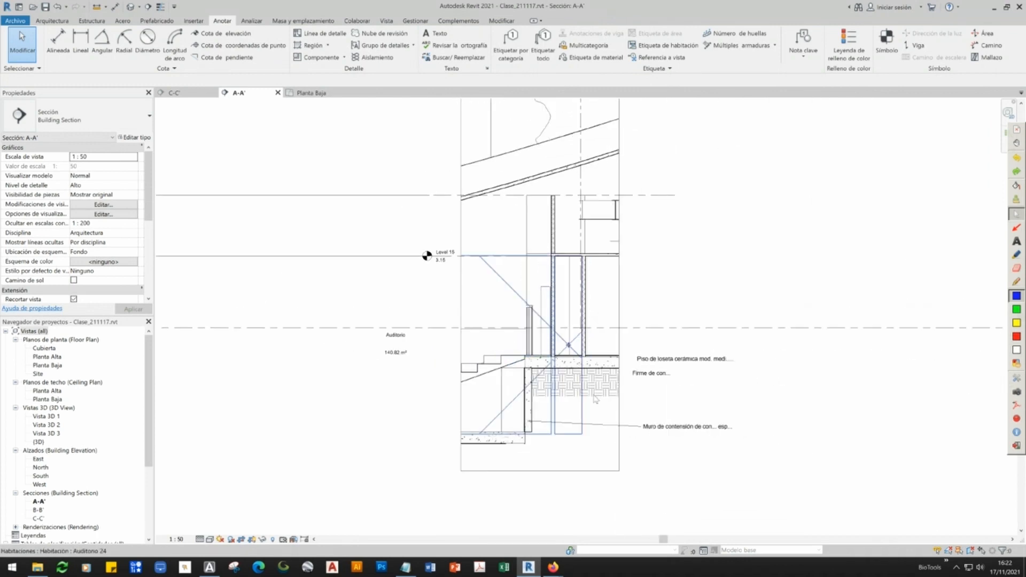
{"action": "scroll", "coordinate": [568, 245], "scroll_direction": "down", "scroll_amount": 6}
{"action": "middle_click_drag", "start_coordinate": [808, 376], "coordinate": [369, 356]}
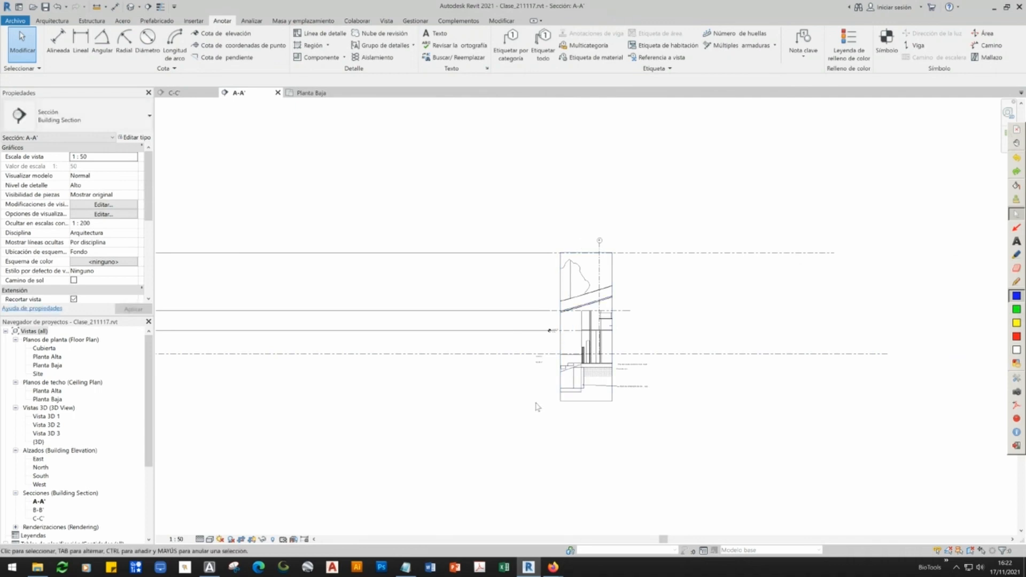
{"action": "scroll", "coordinate": [537, 406], "scroll_direction": "up", "scroll_amount": 10}
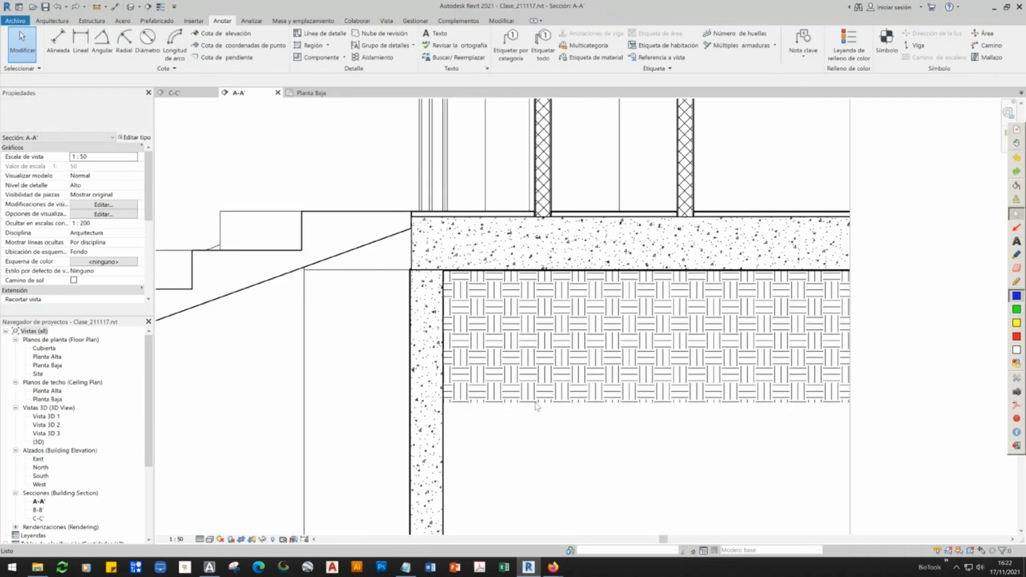
- Undo the notes, scale change and crop to return section A-A' to its full extent at 1:200
{"action": "key", "text": "ctrl+z"}
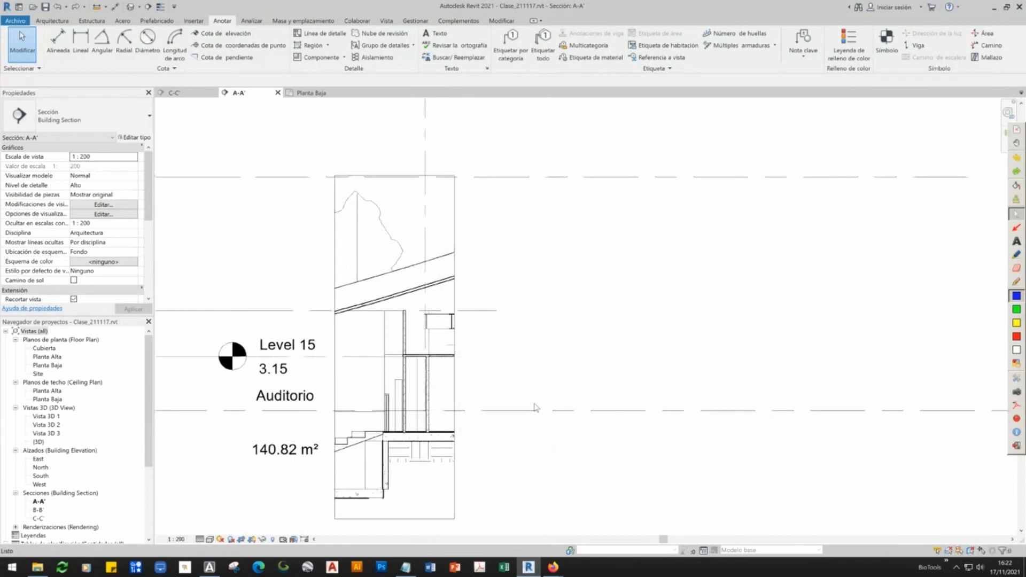
{"action": "scroll", "coordinate": [536, 408], "scroll_direction": "down", "scroll_amount": 6}
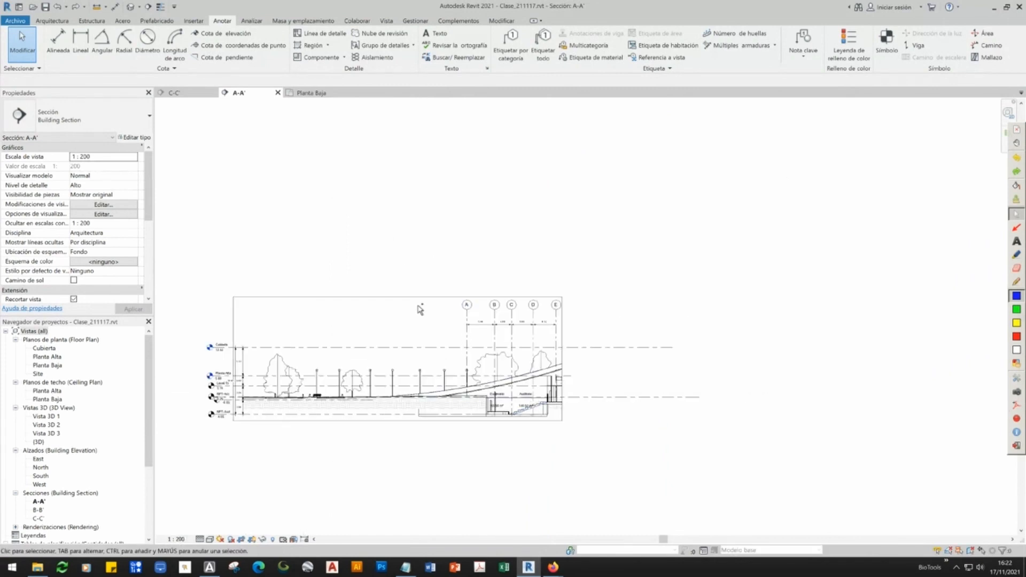
{"action": "key", "text": "ctrl+z"}
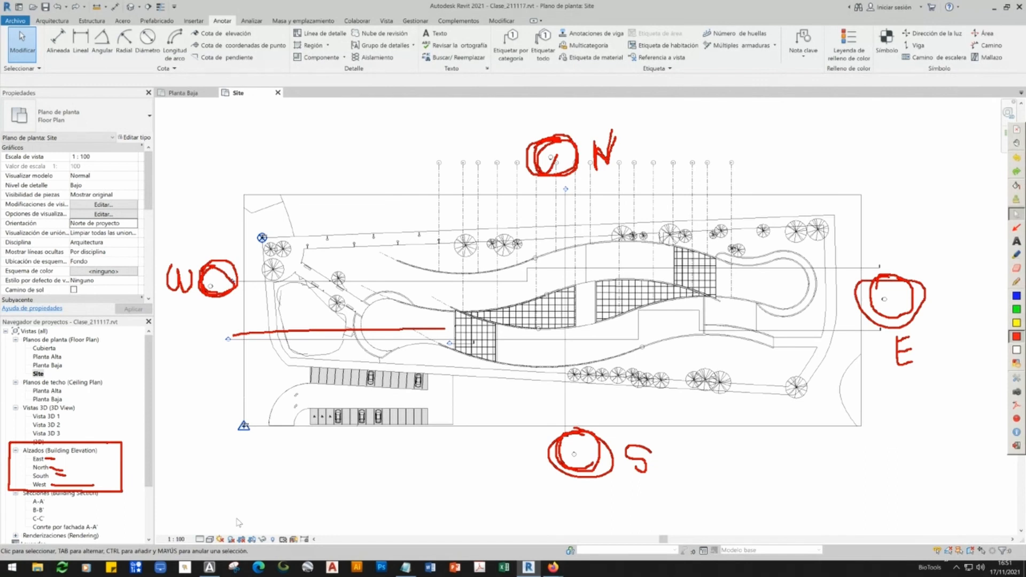
- Clear the red pen marks from the site plan and set its view scale to 1:200
{"action": "left_click", "coordinate": [1016, 200]}
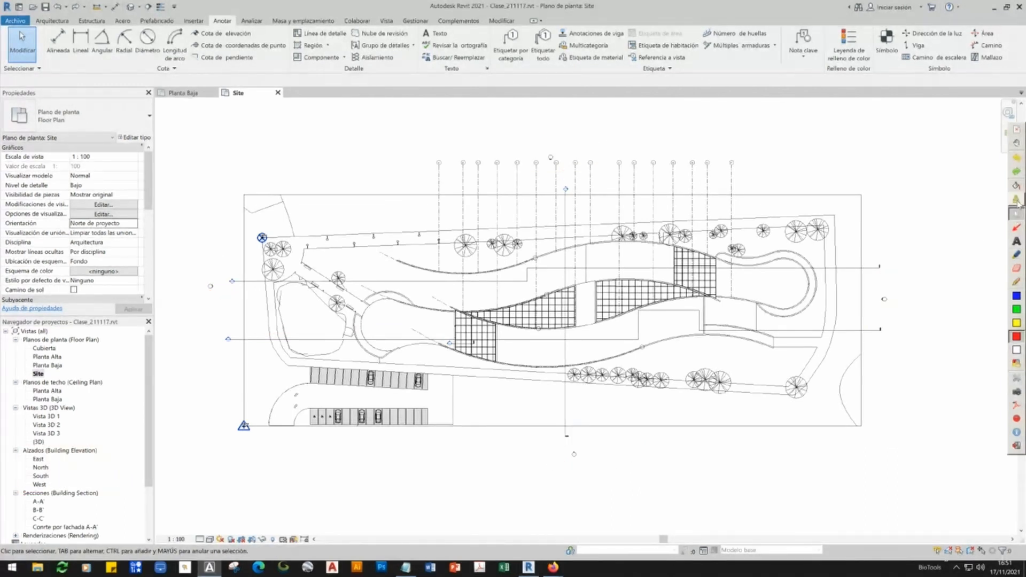
{"action": "left_click", "coordinate": [176, 539]}
{"action": "left_click", "coordinate": [182, 497]}
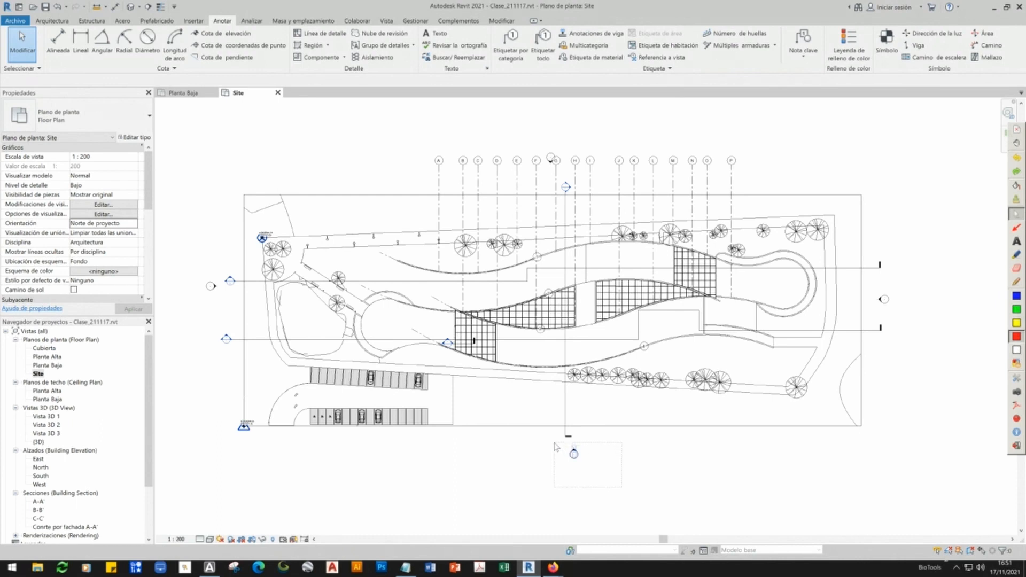
- Delete the south elevation marker together with its South view
{"action": "left_click_drag", "start_coordinate": [556, 446], "coordinate": [555, 443]}
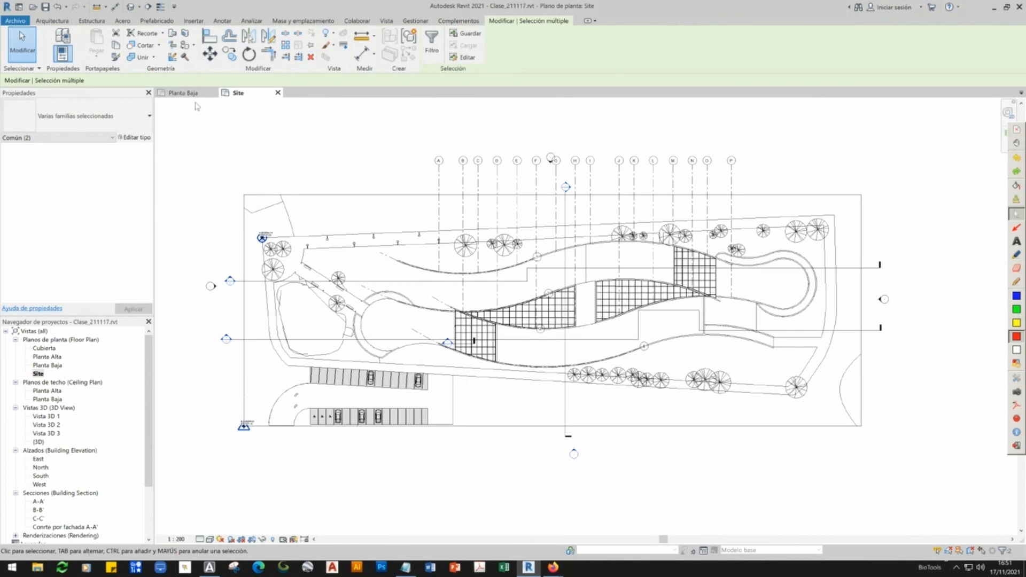
{"action": "left_click", "coordinate": [310, 57]}
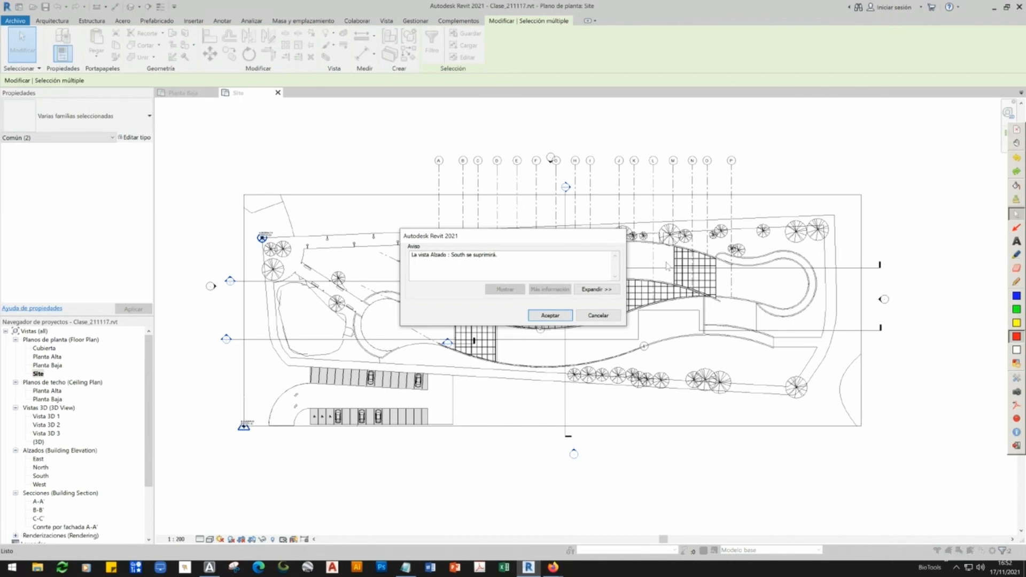
{"action": "left_click", "coordinate": [550, 314]}
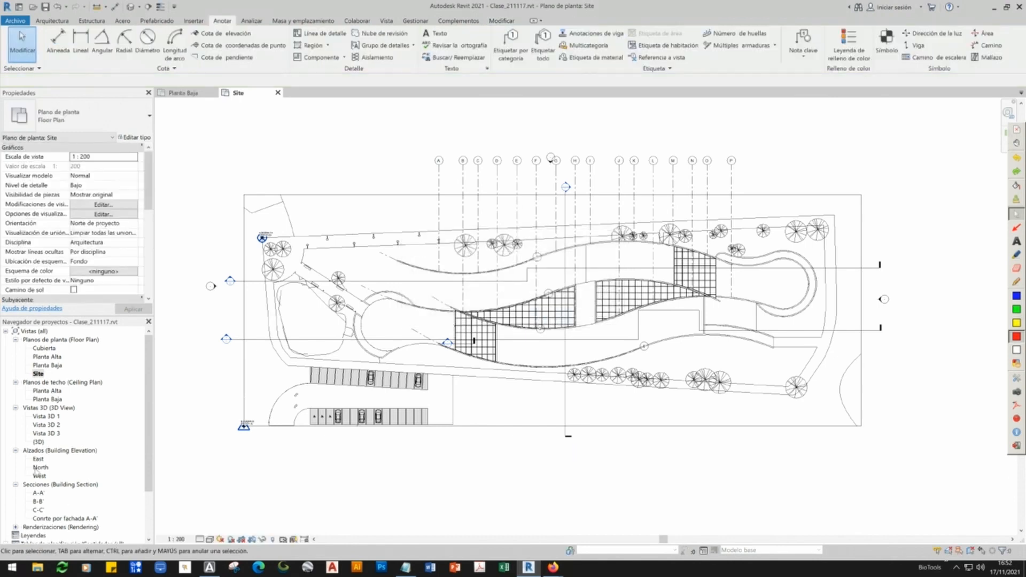
- Circle the deleted marker's location on the site plan and the project's list of elevations in red
{"action": "left_click", "coordinate": [1016, 227]}
{"action": "left_click_drag", "start_coordinate": [595, 442], "coordinate": [608, 451]}
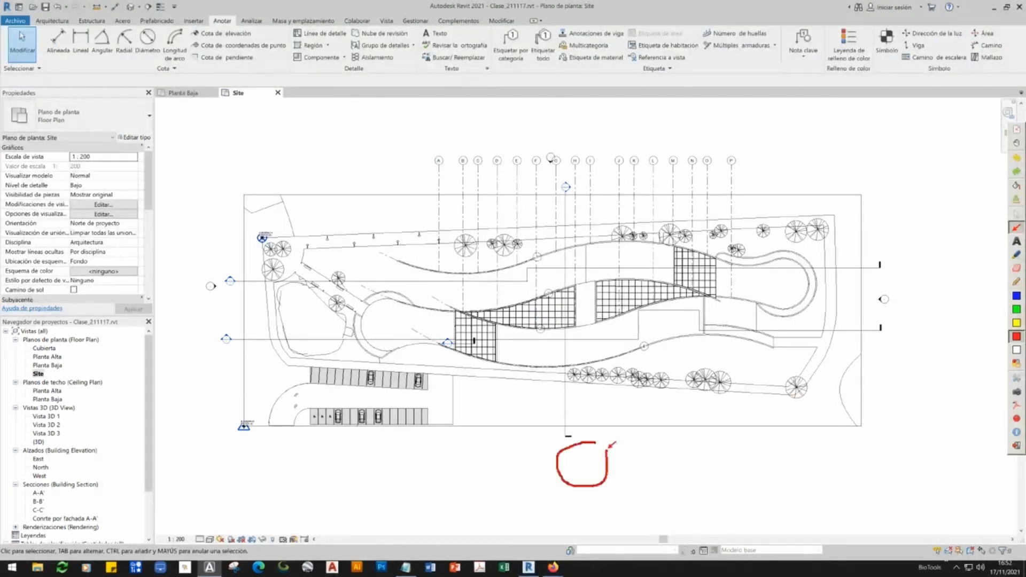
{"action": "mouse_move", "coordinate": [49, 441]}
{"action": "left_mouse_down"}
{"action": "mouse_move", "coordinate": [32, 488]}
{"action": "mouse_move", "coordinate": [21, 479]}
{"action": "left_mouse_up"}
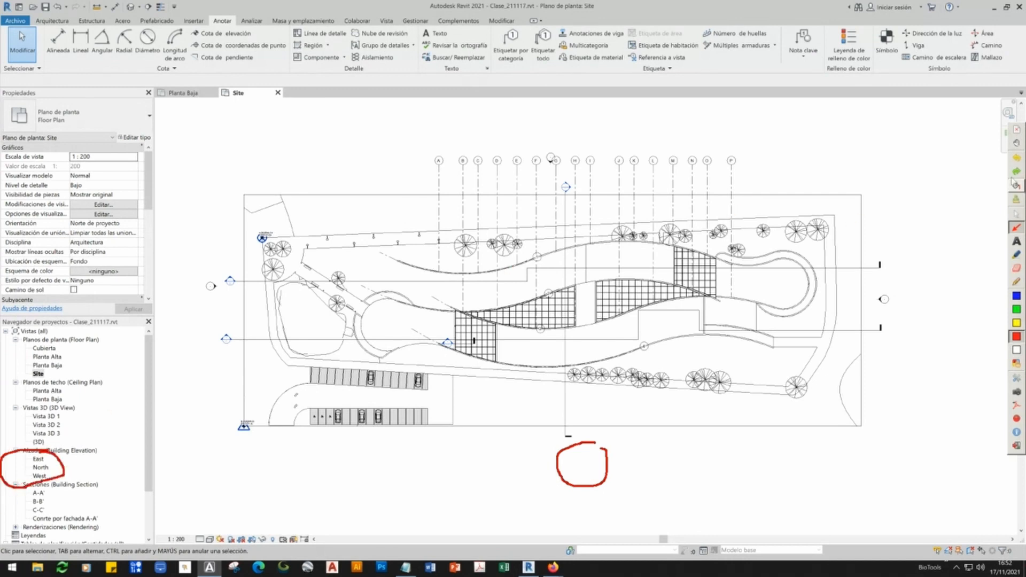
- Undo the deletion of the South elevation and erase the red circles
{"action": "key", "text": "ctrl+z"}
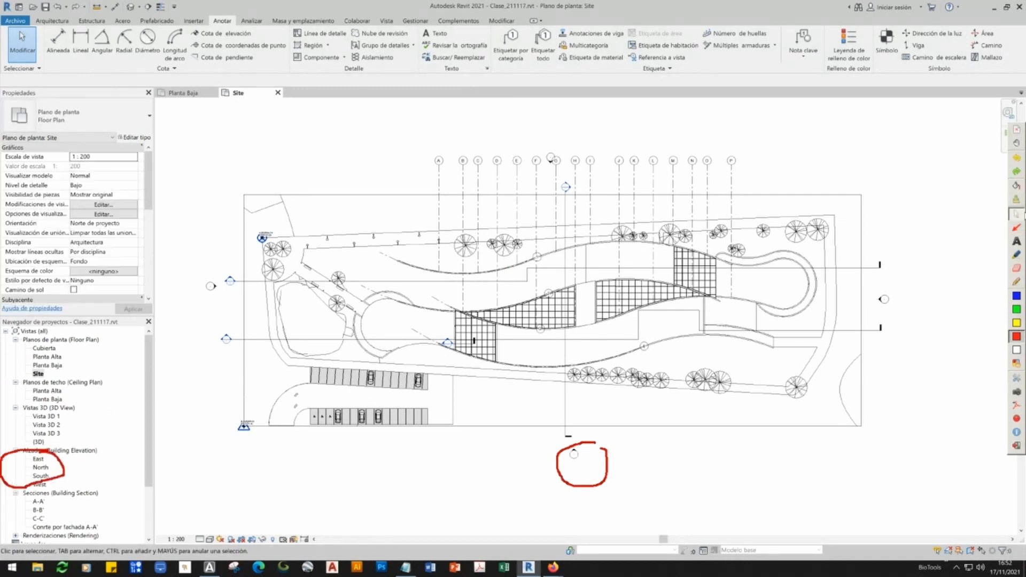
{"action": "left_click", "coordinate": [1018, 207]}
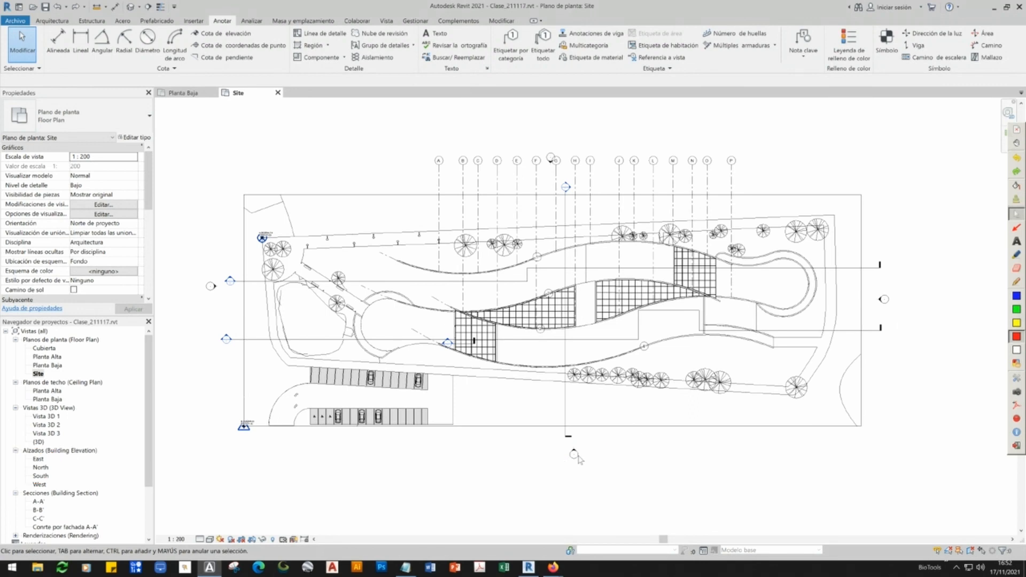
- Open the South elevation view from its marker below the site plan
{"action": "scroll", "coordinate": [578, 459], "scroll_direction": "up", "scroll_amount": 3}
{"action": "scroll", "coordinate": [576, 456], "scroll_direction": "up", "scroll_amount": 3}
{"action": "scroll", "coordinate": [576, 456], "scroll_direction": "down", "scroll_amount": 1}
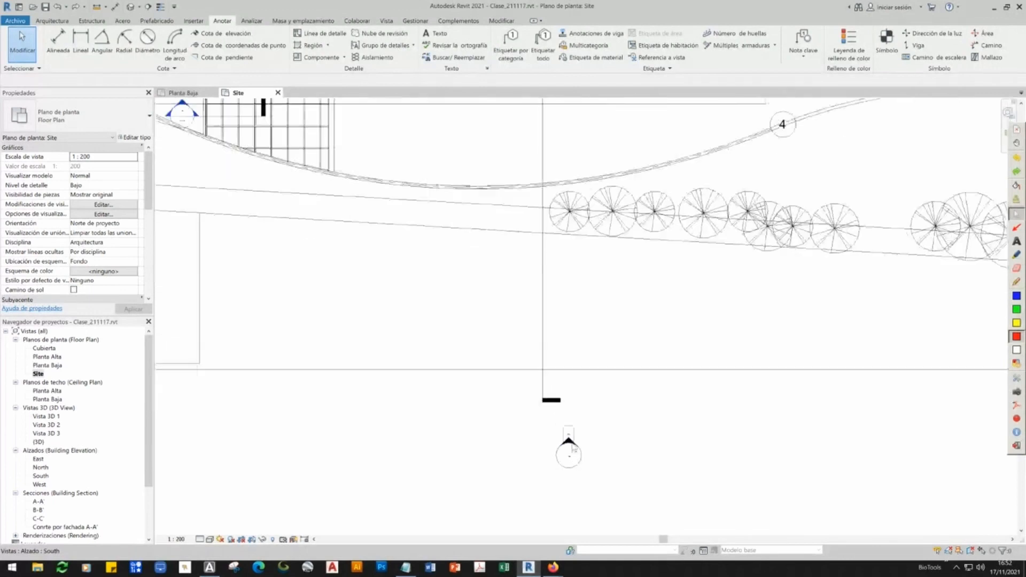
{"action": "double_click", "coordinate": [570, 454]}
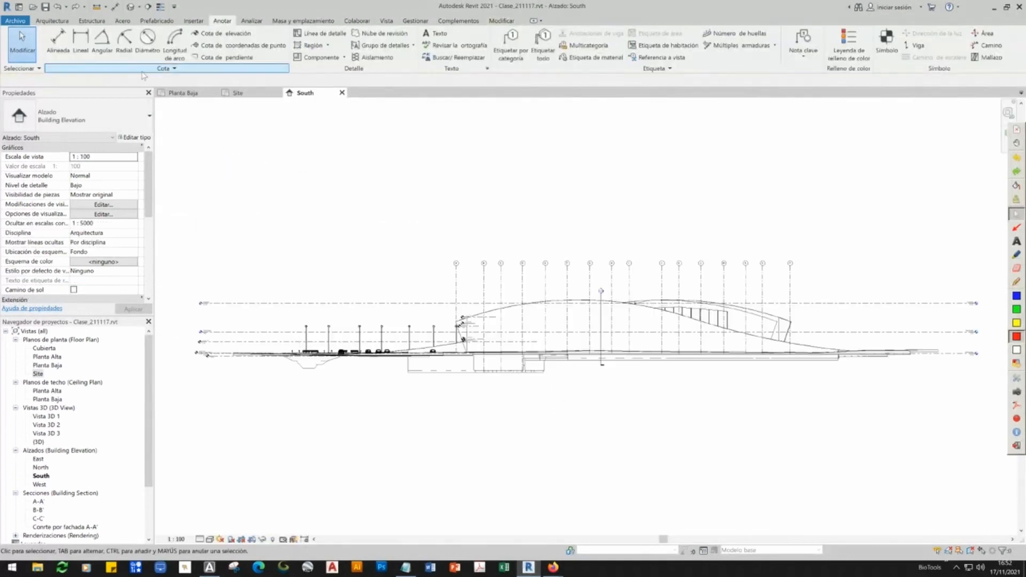
- Close the Planta Baja view and tile the South and Site views side by side
{"action": "left_click", "coordinate": [215, 93]}
{"action": "scroll", "coordinate": [606, 285], "scroll_direction": "up", "scroll_amount": 1}
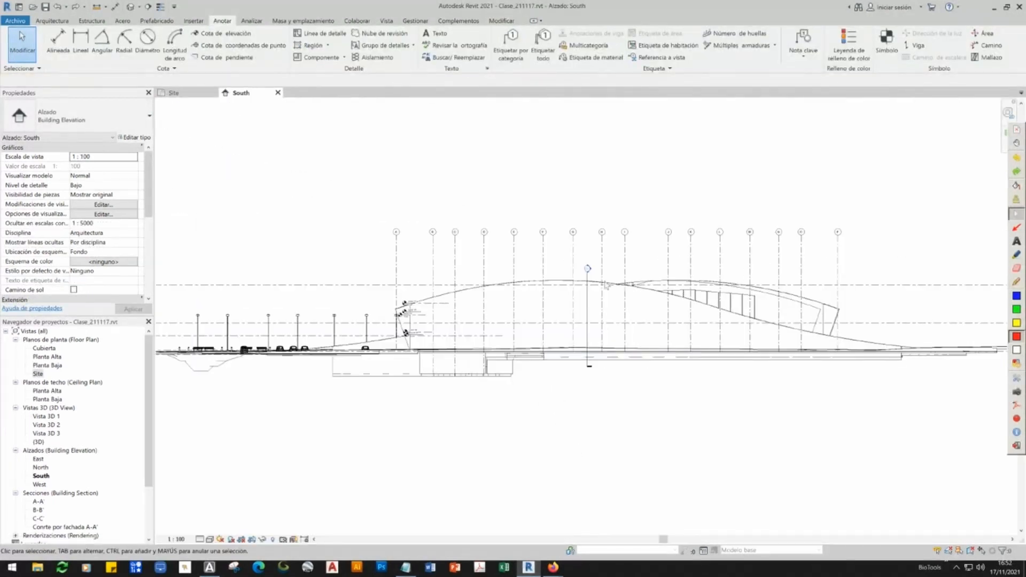
{"action": "key", "text": "w"}
{"action": "key", "text": "t"}
{"action": "scroll", "coordinate": [368, 439], "scroll_direction": "down", "scroll_amount": 3}
{"action": "middle_click_drag", "start_coordinate": [540, 425], "coordinate": [415, 413]}
- Rotate the south elevation marker freehand counterclockwise about its centre and check the South view
{"action": "left_click", "coordinate": [736, 430]}
{"action": "scroll", "coordinate": [736, 431], "scroll_direction": "down", "scroll_amount": 2}
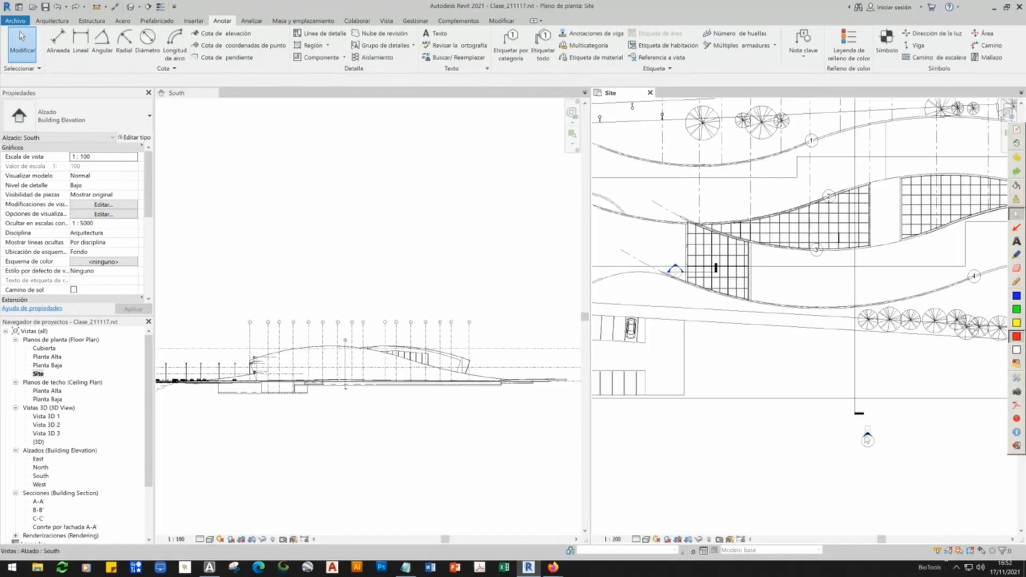
{"action": "scroll", "coordinate": [769, 454], "scroll_direction": "up", "scroll_amount": 1}
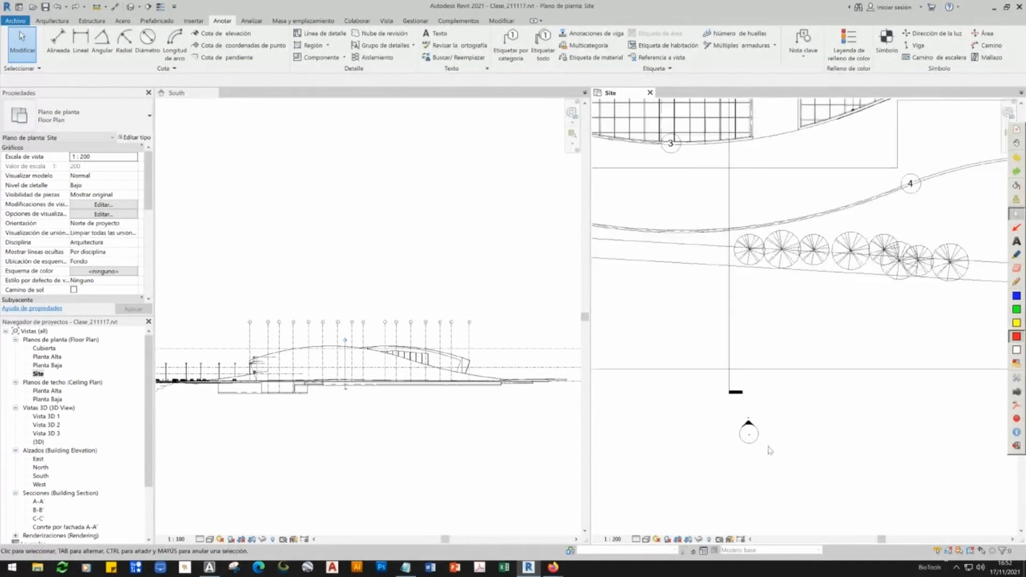
{"action": "scroll", "coordinate": [767, 448], "scroll_direction": "up", "scroll_amount": 1}
{"action": "left_click_drag", "start_coordinate": [796, 477], "coordinate": [696, 397]}
{"action": "left_click", "coordinate": [249, 54]}
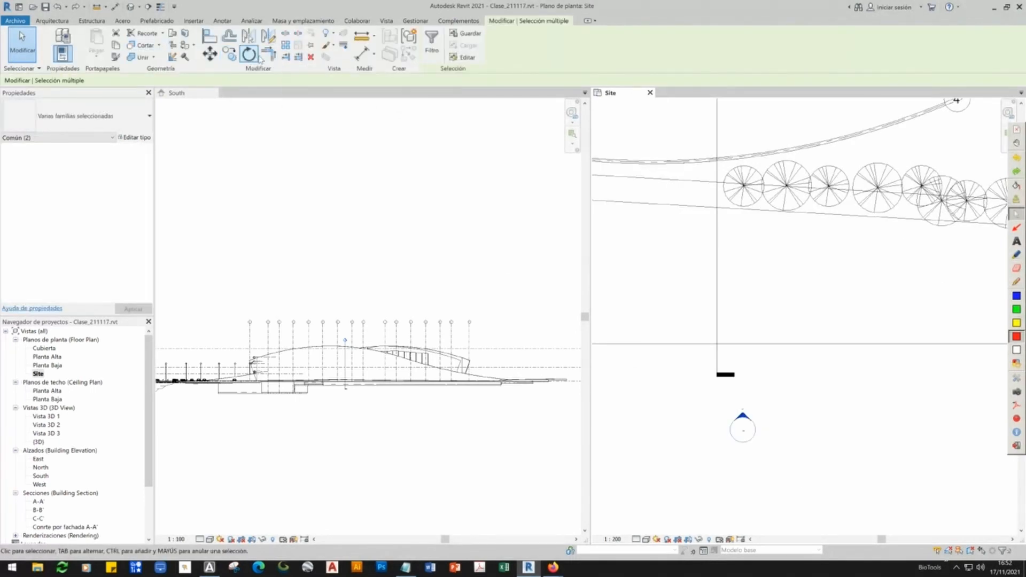
{"action": "scroll", "coordinate": [743, 428], "scroll_direction": "up", "scroll_amount": 3}
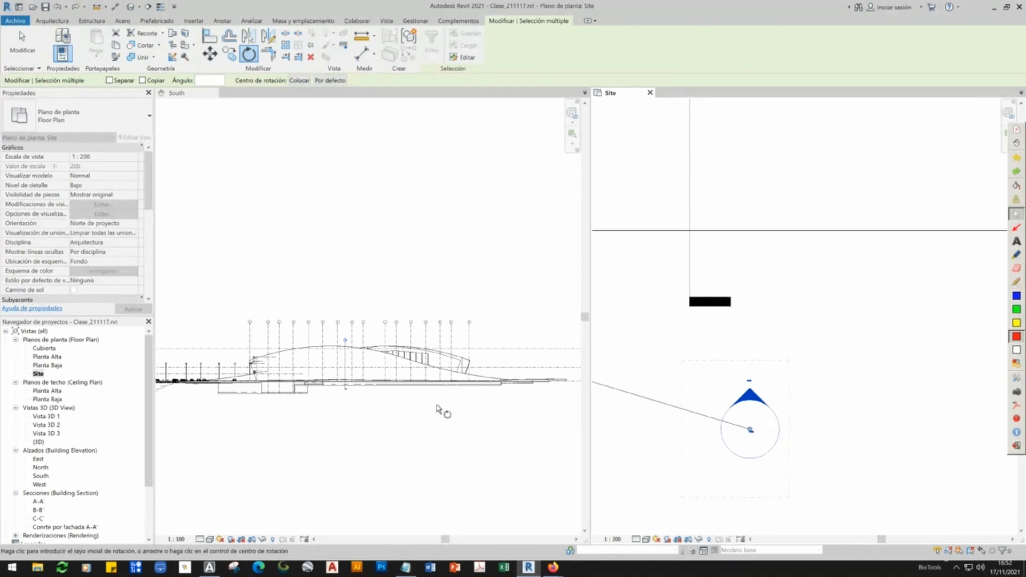
{"action": "left_click", "coordinate": [838, 369]}
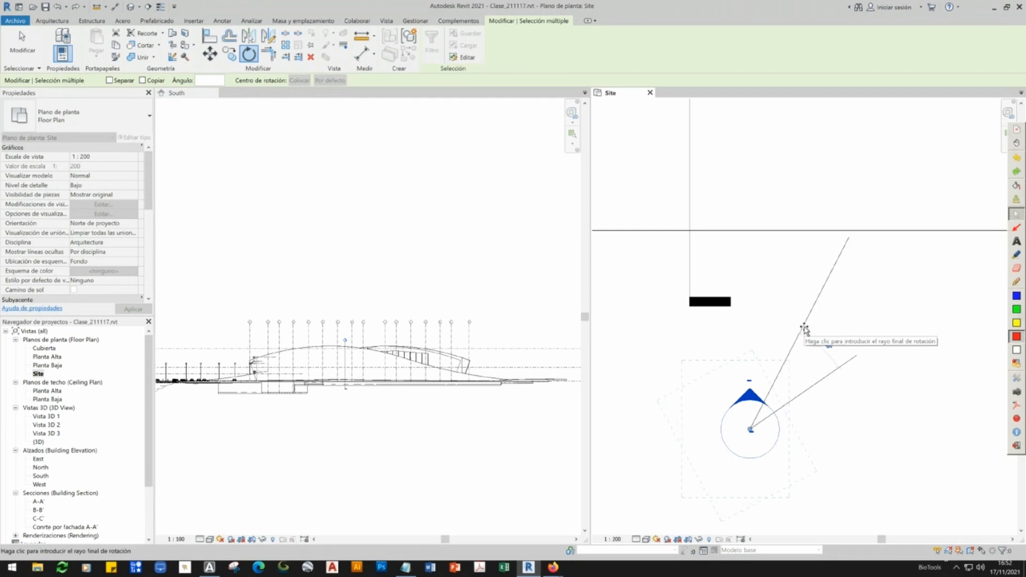
{"action": "left_click", "coordinate": [804, 328]}
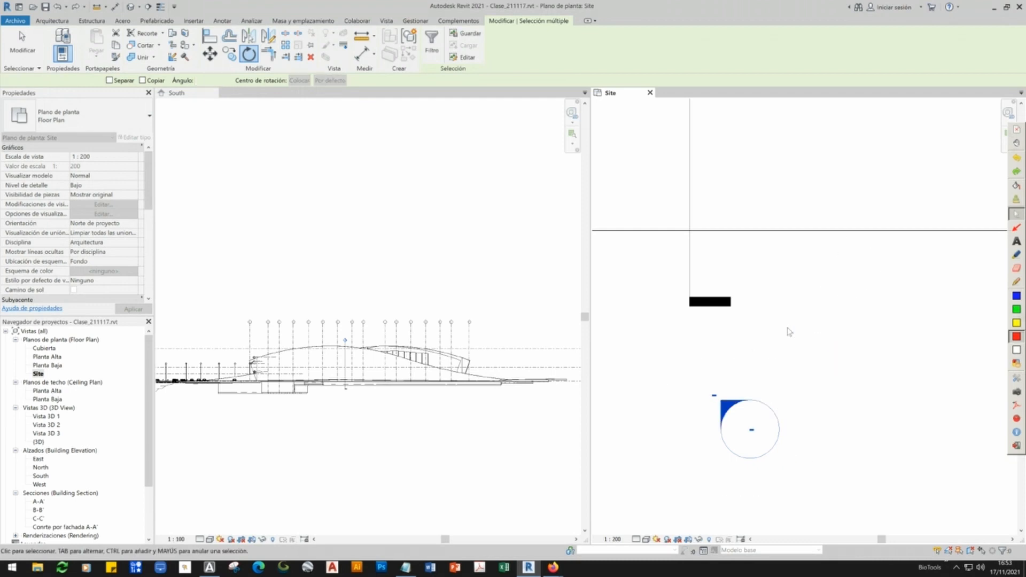
{"action": "scroll", "coordinate": [524, 369], "scroll_direction": "up", "scroll_amount": 4}
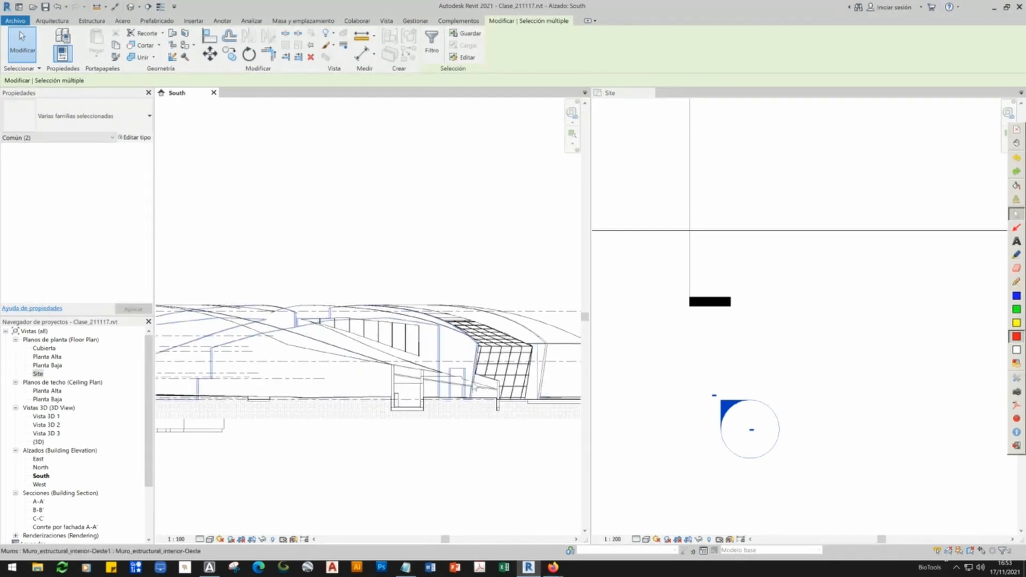
- Undo the freehand rotation of the south elevation marker
{"action": "key", "text": "ctrl+z"}
{"action": "scroll", "coordinate": [467, 469], "scroll_direction": "down", "scroll_amount": 5}
{"action": "middle_click_drag", "start_coordinate": [347, 468], "coordinate": [347, 468]}
{"action": "scroll", "coordinate": [381, 454], "scroll_direction": "up", "scroll_amount": 4}
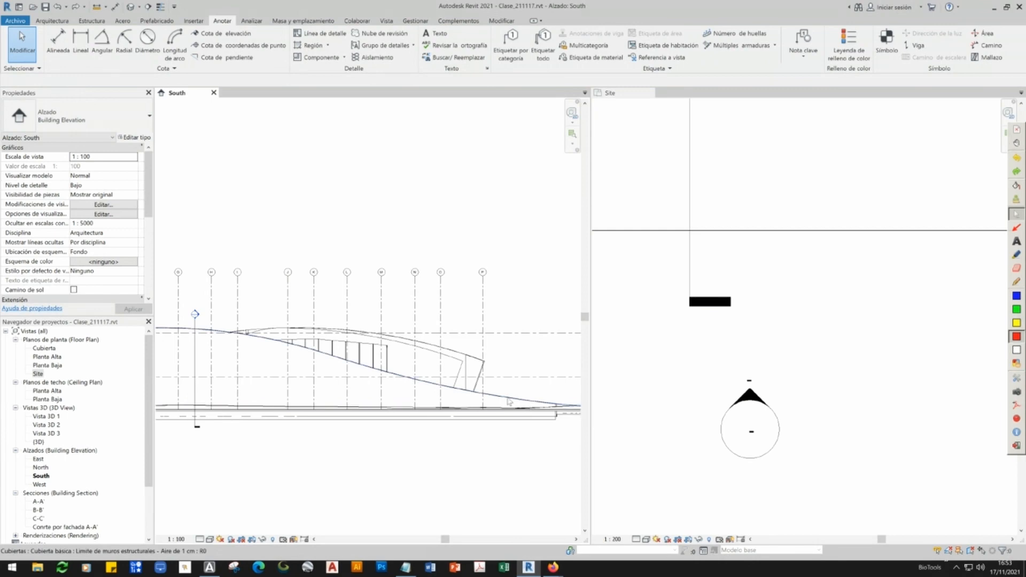
- Rotate the south elevation marker 45° counterclockwise about its centre
{"action": "mouse_move", "coordinate": [773, 487]}
{"action": "left_mouse_down"}
{"action": "mouse_move", "coordinate": [675, 348]}
{"action": "mouse_move", "coordinate": [678, 366]}
{"action": "left_mouse_up"}
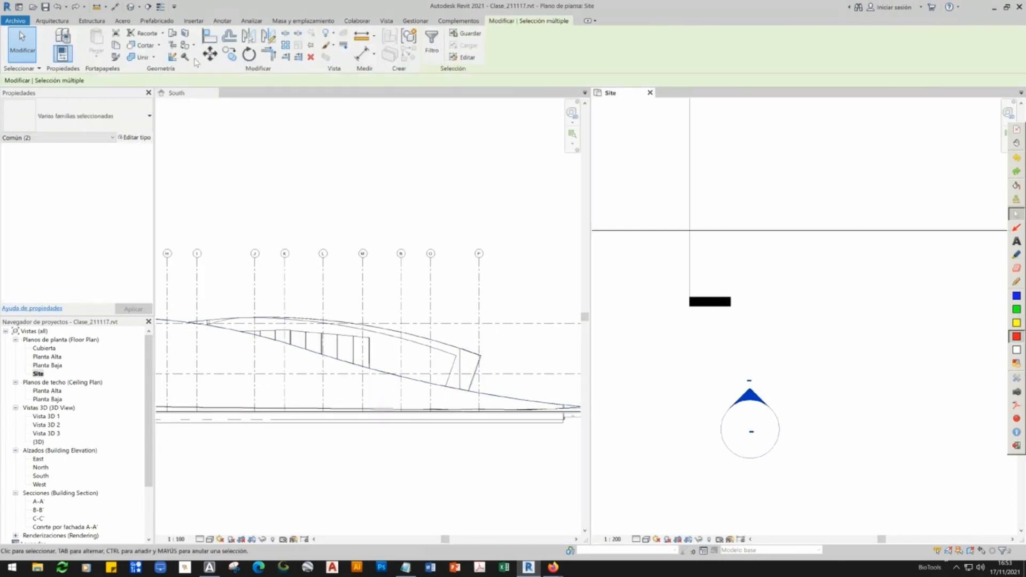
{"action": "left_click", "coordinate": [249, 54]}
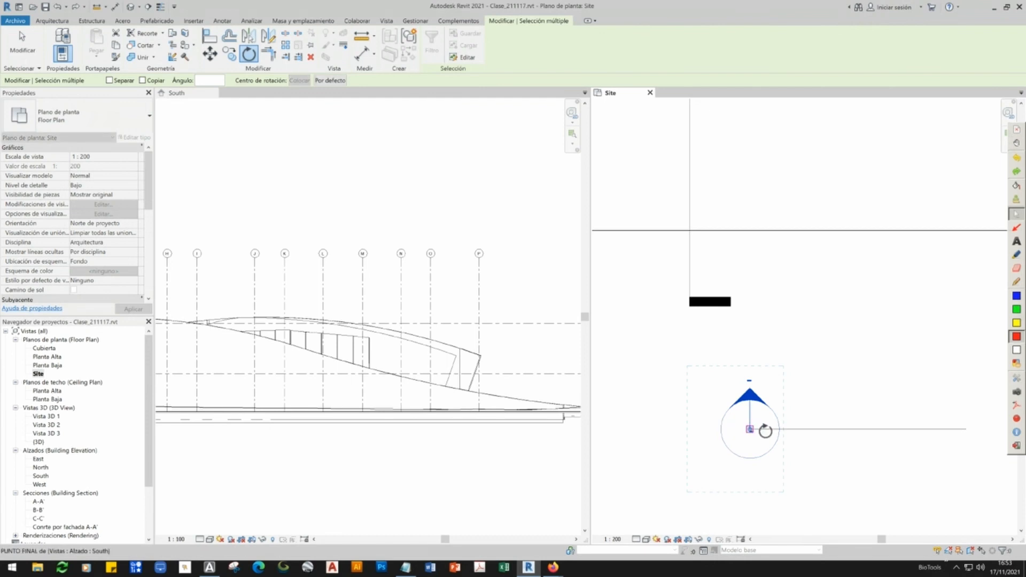
{"action": "left_click", "coordinate": [842, 372]}
{"action": "type", "text": "45"}
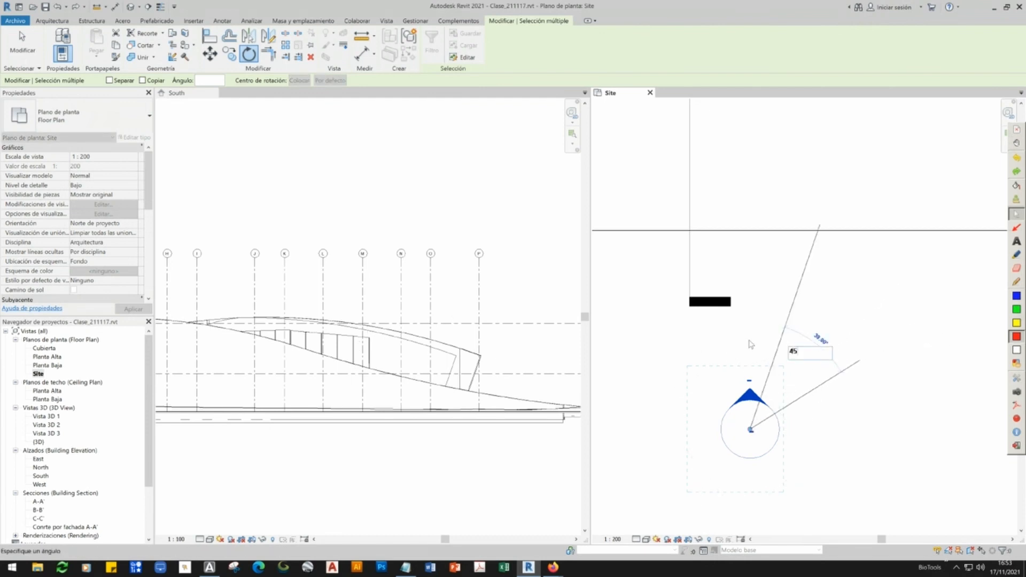
{"action": "key", "text": "Return"}
{"action": "middle_click_drag", "start_coordinate": [505, 453], "coordinate": [355, 451]}
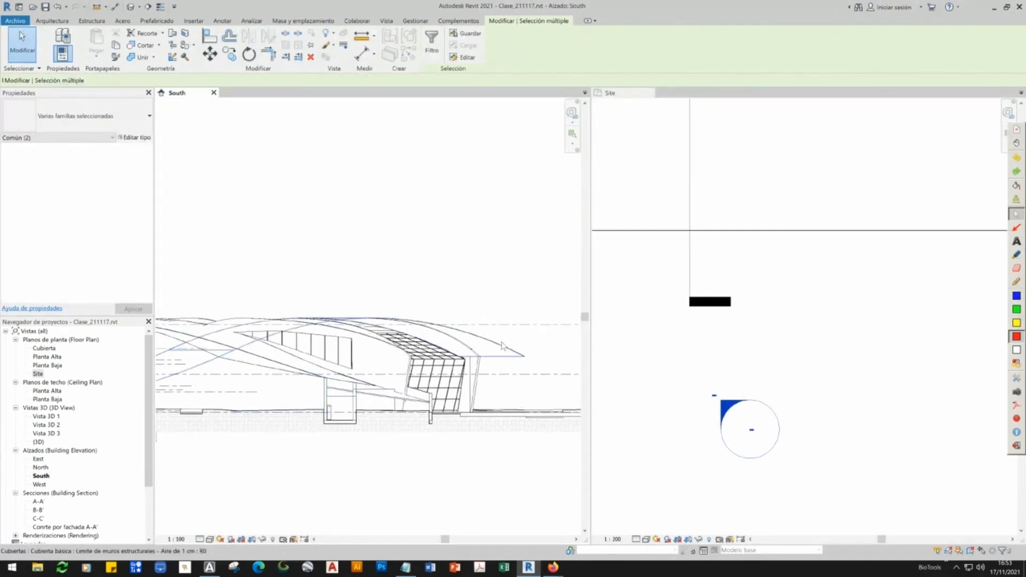
- Select the rotated marker's view arrow and examine its diagonal view line across the site plan
{"action": "left_click", "coordinate": [916, 437]}
{"action": "left_click", "coordinate": [725, 421]}
{"action": "scroll", "coordinate": [781, 479], "scroll_direction": "down", "scroll_amount": 4}
{"action": "scroll", "coordinate": [762, 458], "scroll_direction": "down", "scroll_amount": 5}
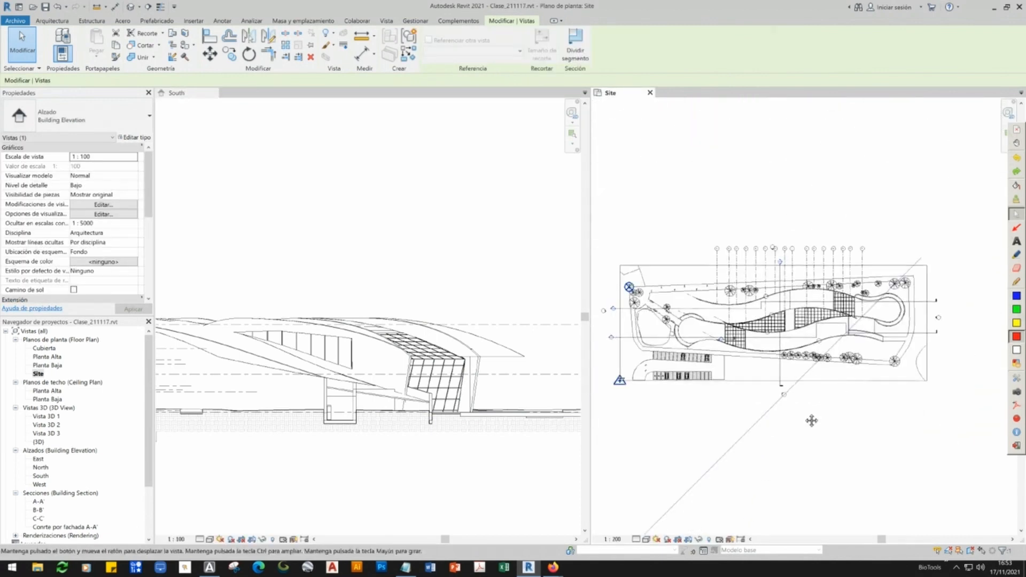
{"action": "scroll", "coordinate": [782, 404], "scroll_direction": "up", "scroll_amount": 4}
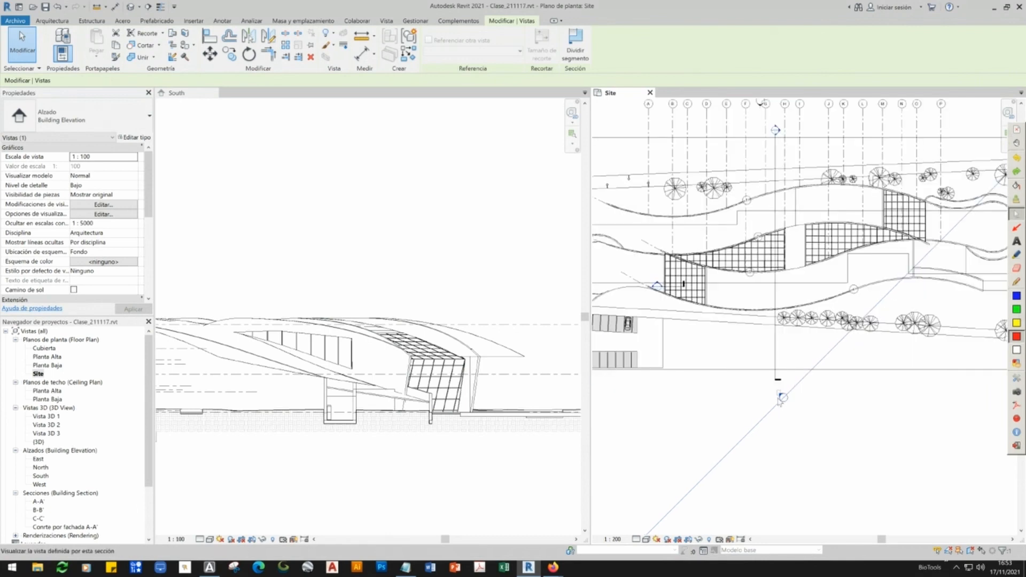
- Display the South elevation with coloured surfaces instead of hidden lines, framing the glazed end of the building
{"action": "scroll", "coordinate": [847, 375], "scroll_direction": "down", "scroll_amount": 3}
{"action": "scroll", "coordinate": [392, 398], "scroll_direction": "up", "scroll_amount": 4}
{"action": "middle_click_drag", "start_coordinate": [471, 430], "coordinate": [417, 412]}
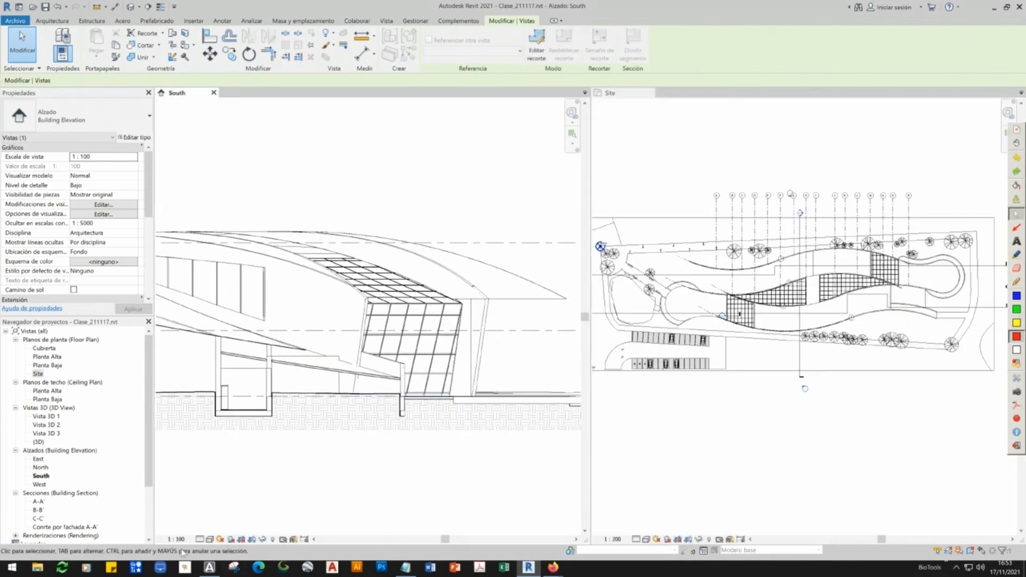
{"action": "left_click", "coordinate": [210, 539]}
{"action": "left_click", "coordinate": [235, 511]}
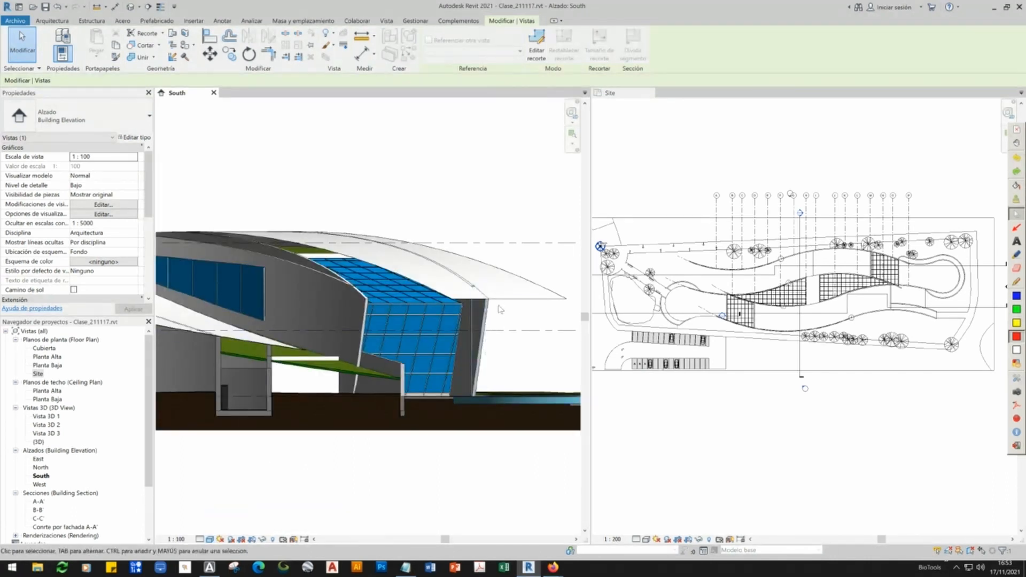
- Move the rotated south elevation marker east to just outside the site's southeast corner and check the South view
{"action": "scroll", "coordinate": [812, 396], "scroll_direction": "up", "scroll_amount": 2}
{"action": "middle_click_drag", "start_coordinate": [816, 438], "coordinate": [696, 479]}
{"action": "scroll", "coordinate": [854, 273], "scroll_direction": "down", "scroll_amount": 1}
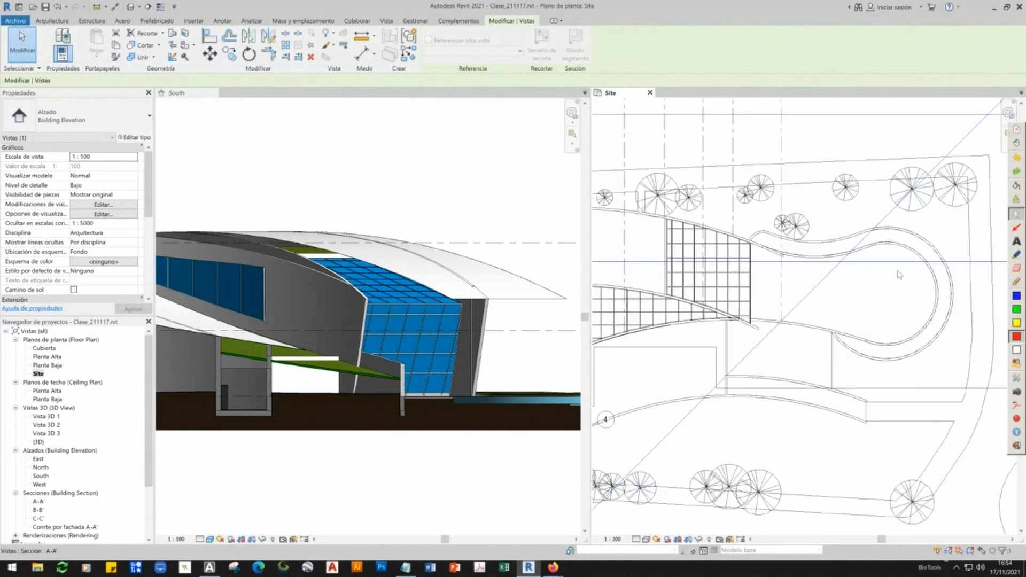
{"action": "scroll", "coordinate": [843, 297], "scroll_direction": "down", "scroll_amount": 1}
{"action": "left_click_drag", "start_coordinate": [707, 450], "coordinate": [674, 428]}
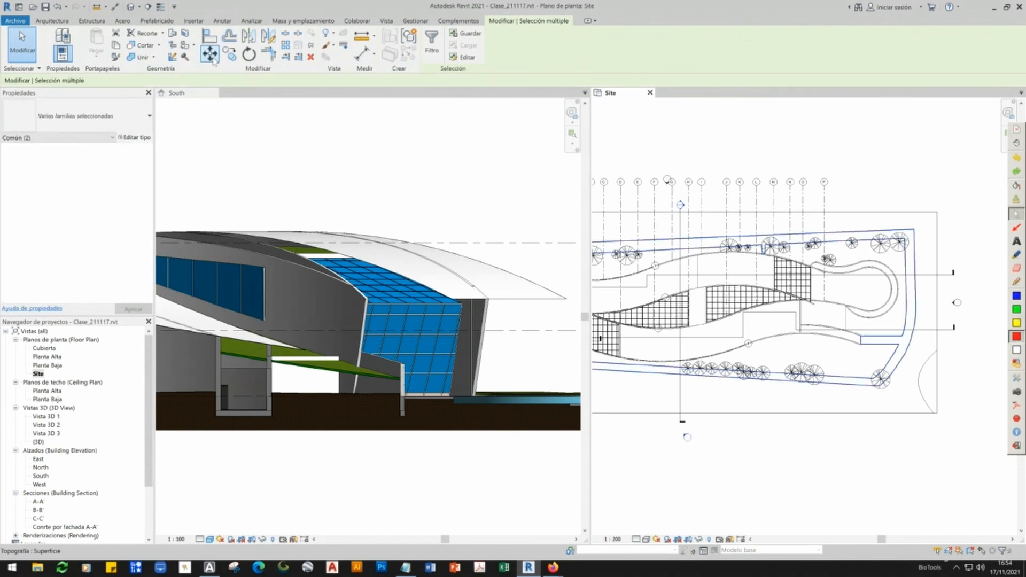
{"action": "left_click", "coordinate": [210, 53]}
{"action": "left_click", "coordinate": [687, 437]}
{"action": "left_click", "coordinate": [959, 426]}
{"action": "left_click", "coordinate": [415, 442]}
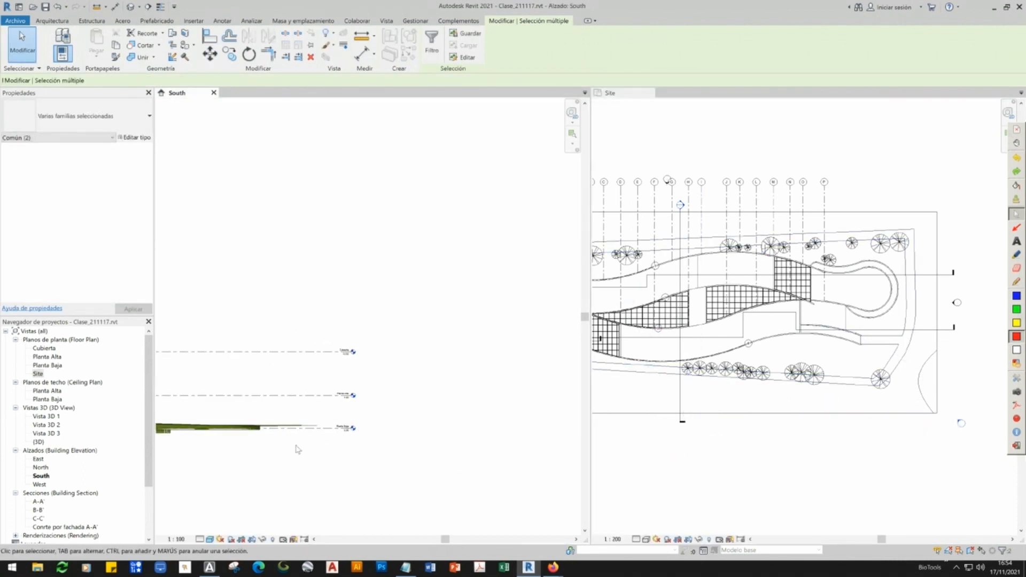
- Hide the thin bounding roof element over the glazed end of the building in the South view
{"action": "scroll", "coordinate": [299, 438], "scroll_direction": "up", "scroll_amount": 5}
{"action": "middle_click_drag", "start_coordinate": [305, 409], "coordinate": [348, 403]}
{"action": "left_click", "coordinate": [505, 362]}
{"action": "right_click", "coordinate": [508, 362]}
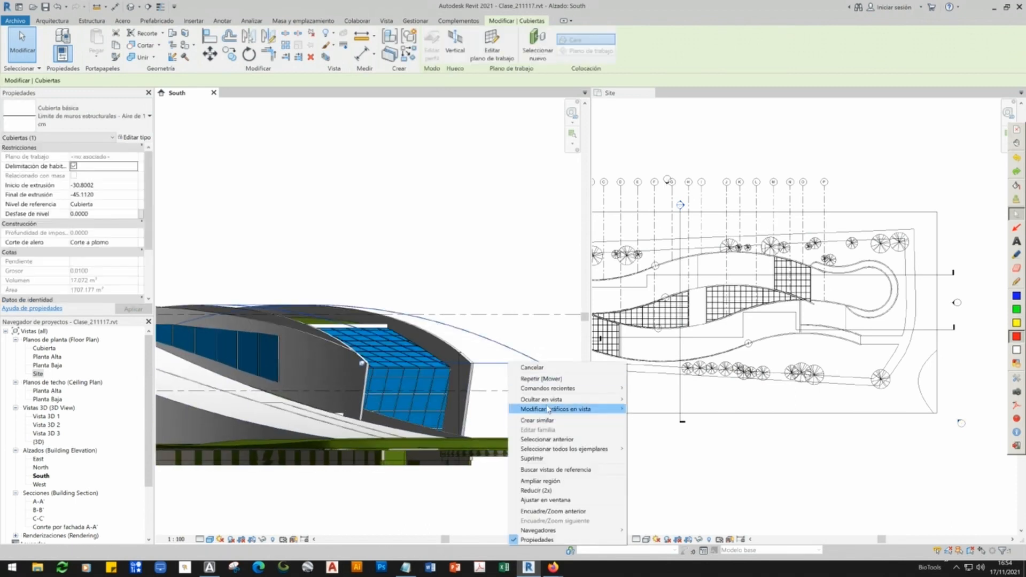
{"action": "mouse_move", "coordinate": [540, 400]}
{"action": "left_click", "coordinate": [644, 397]}
{"action": "left_click", "coordinate": [373, 484]}
- Hide the overhanging bounding roof element at the opposite end of the building, beside the street lights, in the South view
{"action": "scroll", "coordinate": [374, 484], "scroll_direction": "up", "scroll_amount": 2}
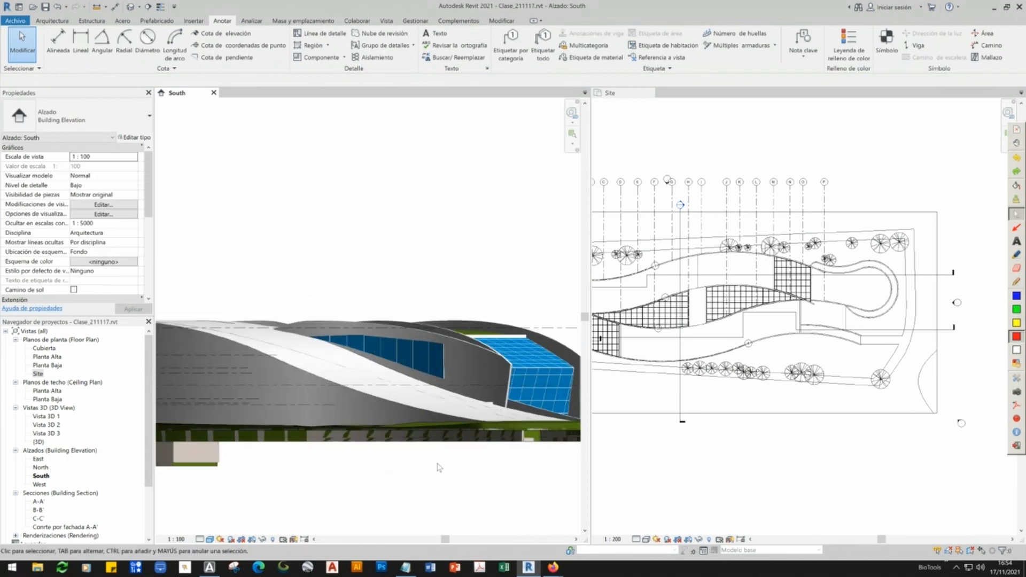
{"action": "scroll", "coordinate": [439, 468], "scroll_direction": "down", "scroll_amount": 3}
{"action": "key", "text": "ctrl+Tab"}
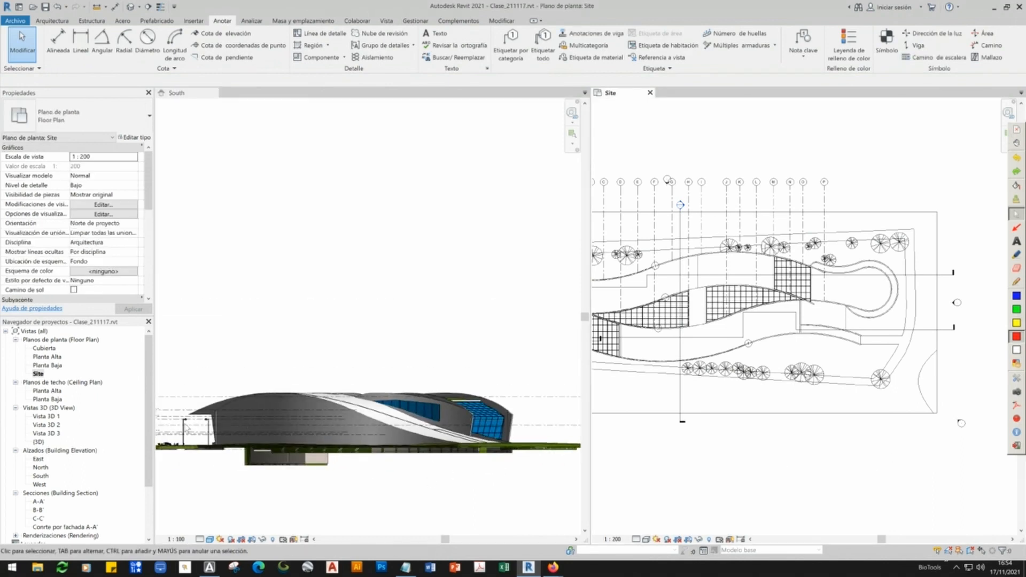
{"action": "scroll", "coordinate": [186, 425], "scroll_direction": "up", "scroll_amount": 4}
{"action": "left_click", "coordinate": [267, 374]}
{"action": "right_click", "coordinate": [208, 215]}
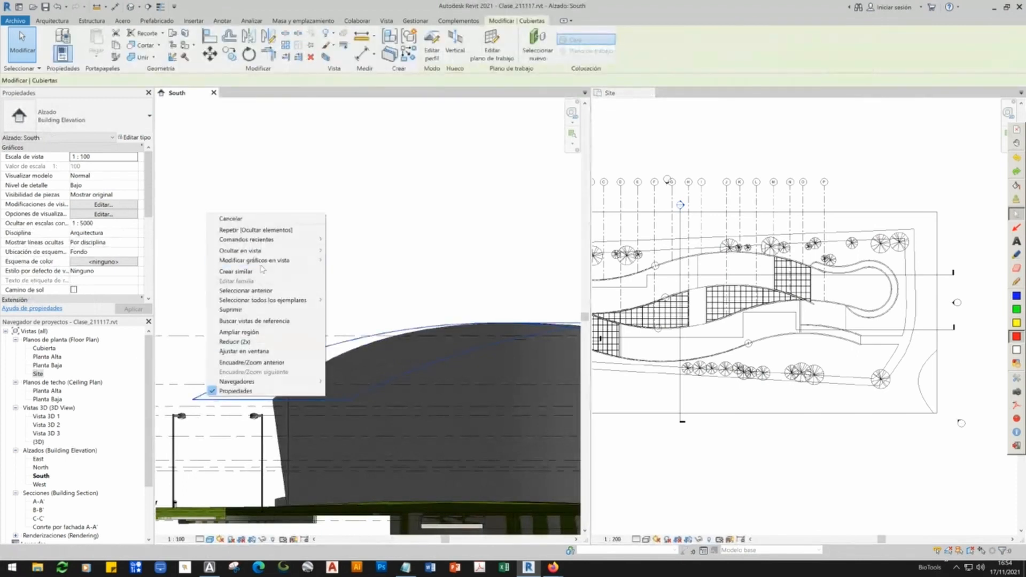
{"action": "mouse_move", "coordinate": [246, 251]}
{"action": "left_click", "coordinate": [393, 251]}
{"action": "scroll", "coordinate": [271, 434], "scroll_direction": "down", "scroll_amount": 1}
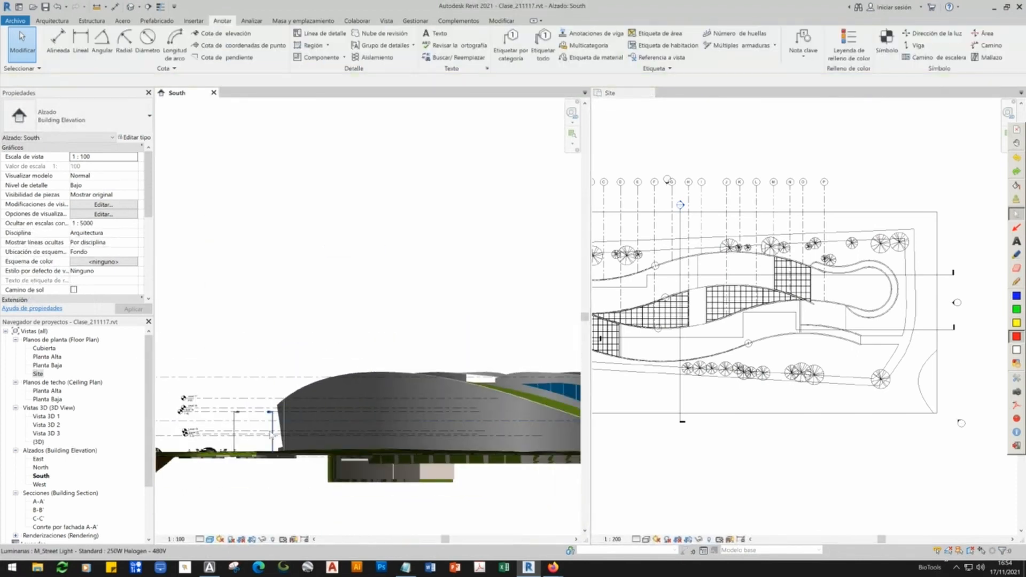
- Select the relocated marker's view arrow on the site plan and examine its diagonal view line relative to the building
{"action": "left_click", "coordinate": [961, 424]}
{"action": "scroll", "coordinate": [962, 422], "scroll_direction": "up", "scroll_amount": 5}
{"action": "left_click", "coordinate": [968, 420]}
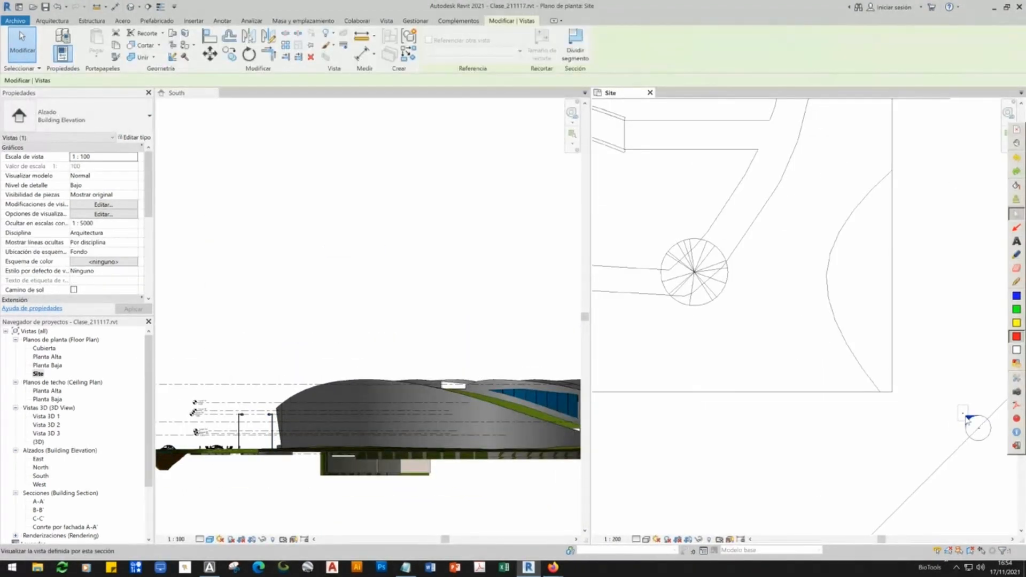
{"action": "scroll", "coordinate": [804, 460], "scroll_direction": "down", "scroll_amount": 5}
{"action": "middle_click_drag", "start_coordinate": [800, 463], "coordinate": [818, 419]}
{"action": "scroll", "coordinate": [832, 412], "scroll_direction": "up", "scroll_amount": 2}
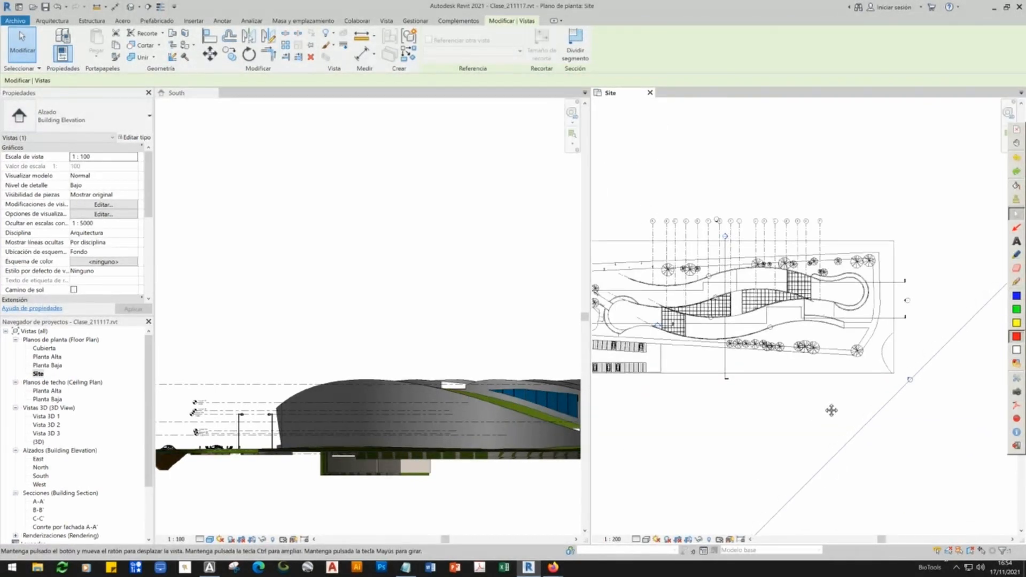
- Set the South view's visual style to hidden line and close the view
{"action": "left_click", "coordinate": [452, 511]}
{"action": "scroll", "coordinate": [362, 470], "scroll_direction": "up", "scroll_amount": 8}
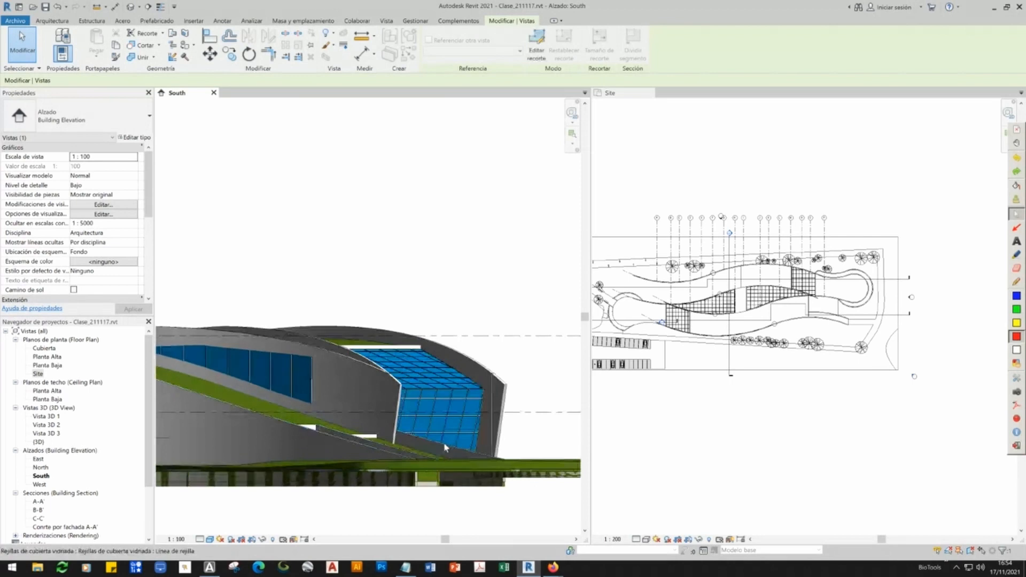
{"action": "left_click", "coordinate": [210, 540]}
{"action": "left_click", "coordinate": [235, 495]}
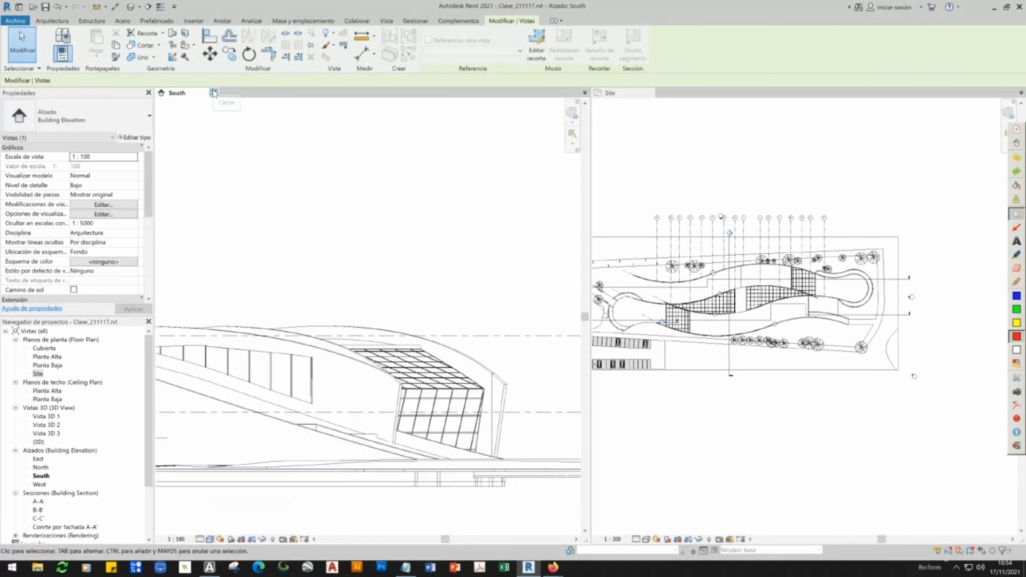
{"action": "left_click", "coordinate": [214, 92]}
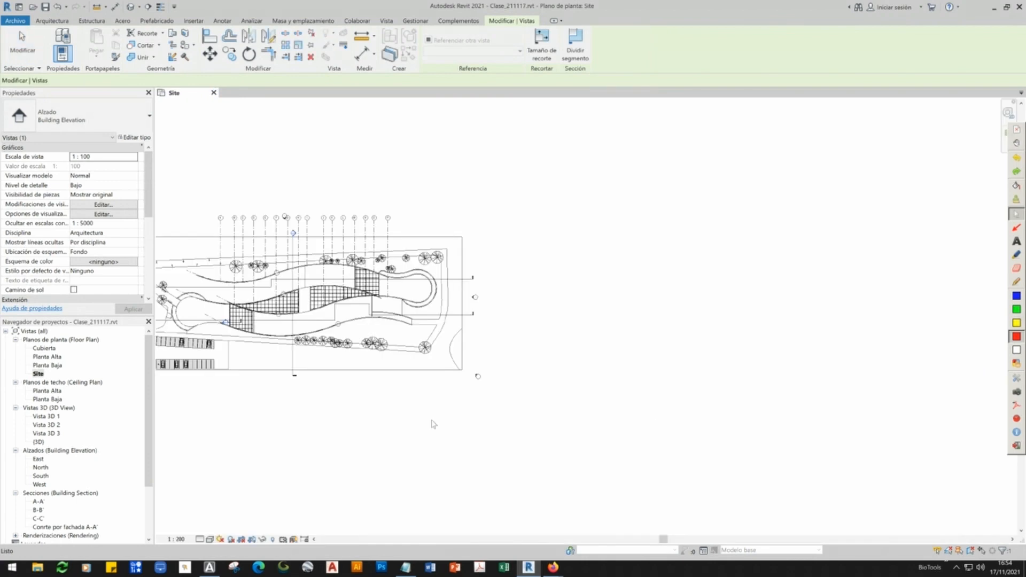
- Rename the South elevation view as SE
{"action": "scroll", "coordinate": [477, 376], "scroll_direction": "up", "scroll_amount": 5}
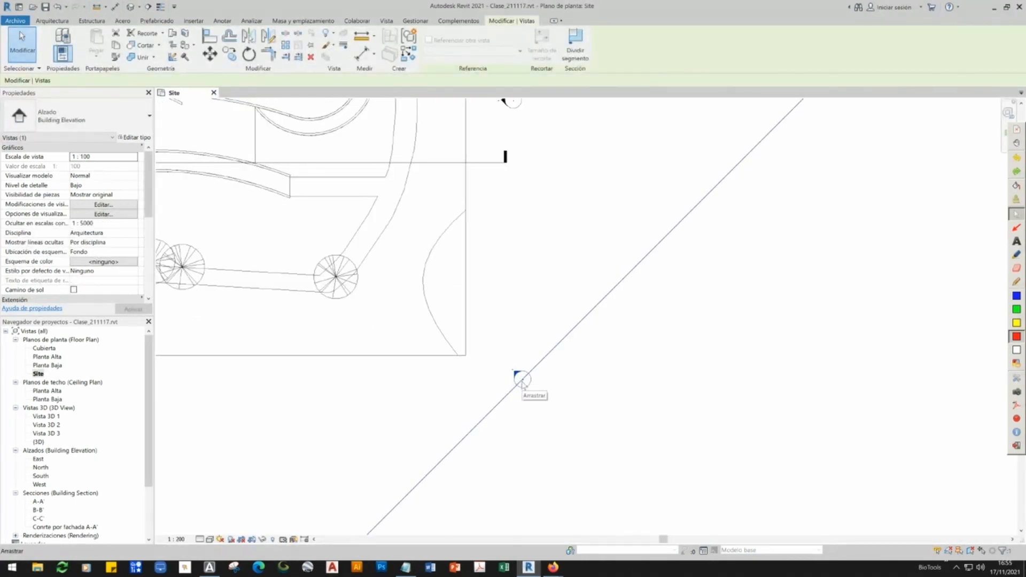
{"action": "key", "text": "Escape"}
{"action": "right_click", "coordinate": [39, 476]}
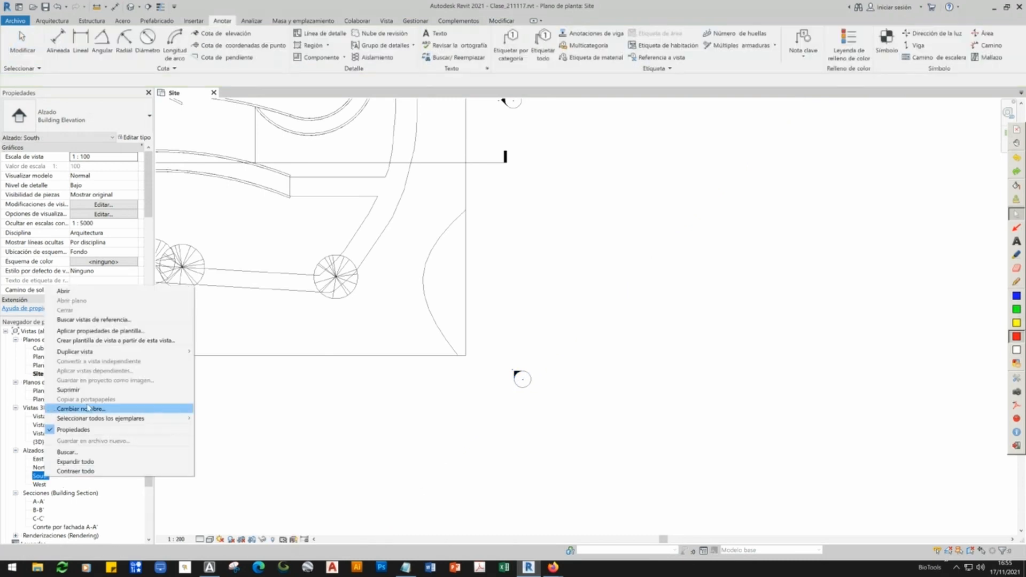
{"action": "left_click", "coordinate": [80, 408]}
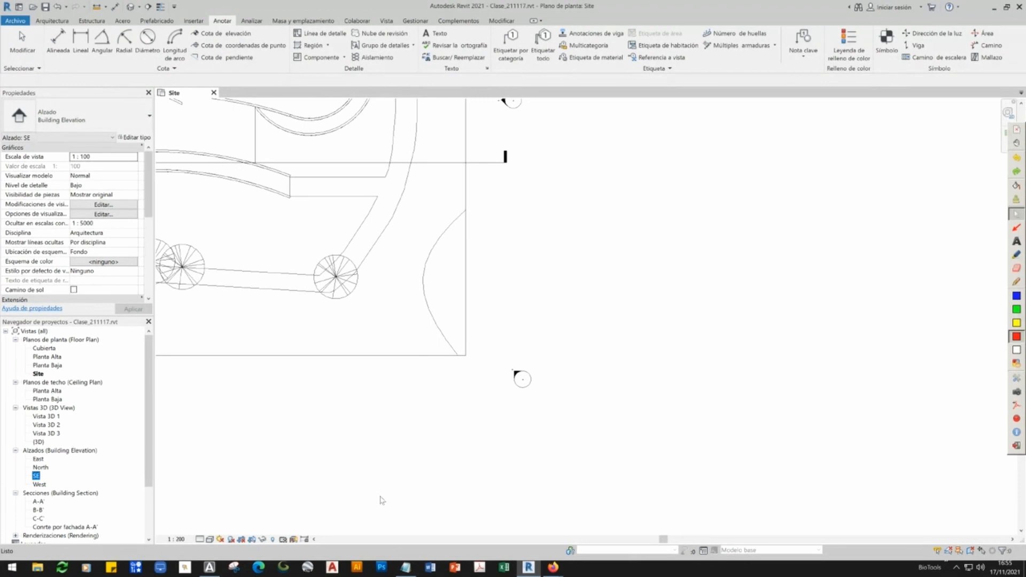
{"action": "left_click", "coordinate": [534, 419]}
{"action": "scroll", "coordinate": [542, 416], "scroll_direction": "down", "scroll_amount": 4}
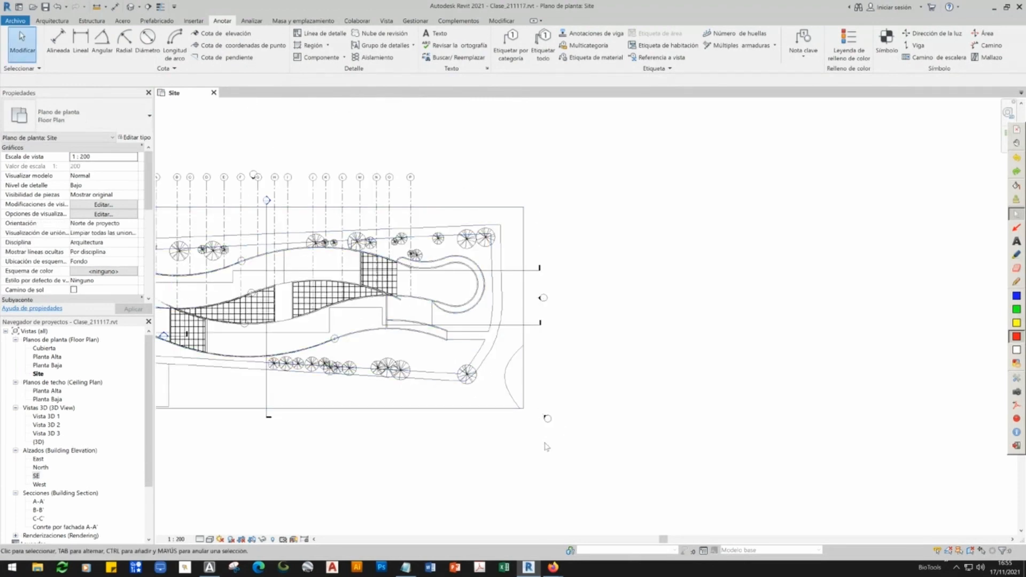
{"action": "middle_click_drag", "start_coordinate": [447, 463], "coordinate": [598, 474]}
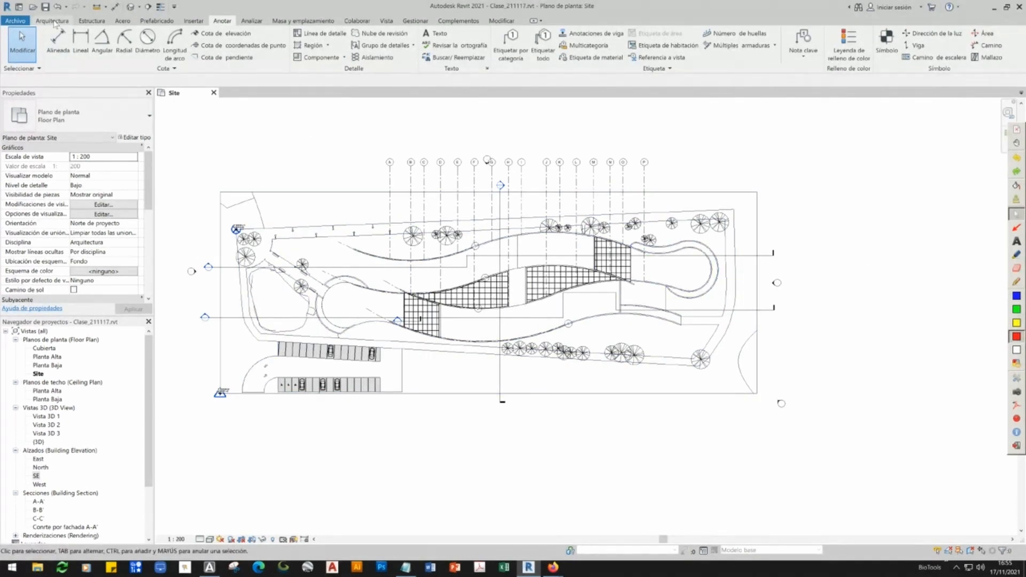
- Place a new Building Elevation marker facing west just south of the site, below the end of the vertical section line
{"action": "left_click", "coordinate": [386, 21]}
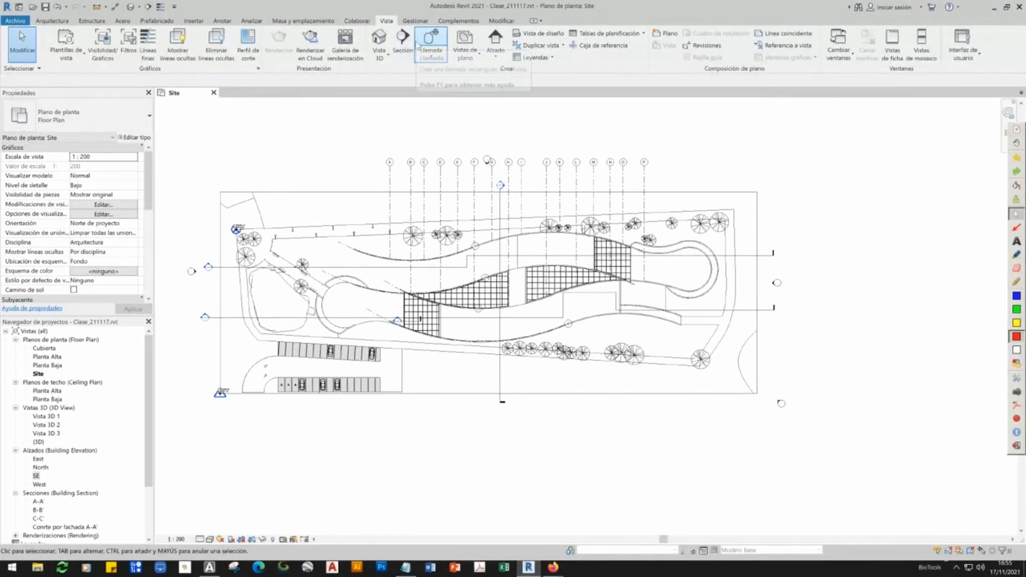
{"action": "left_click", "coordinate": [494, 56]}
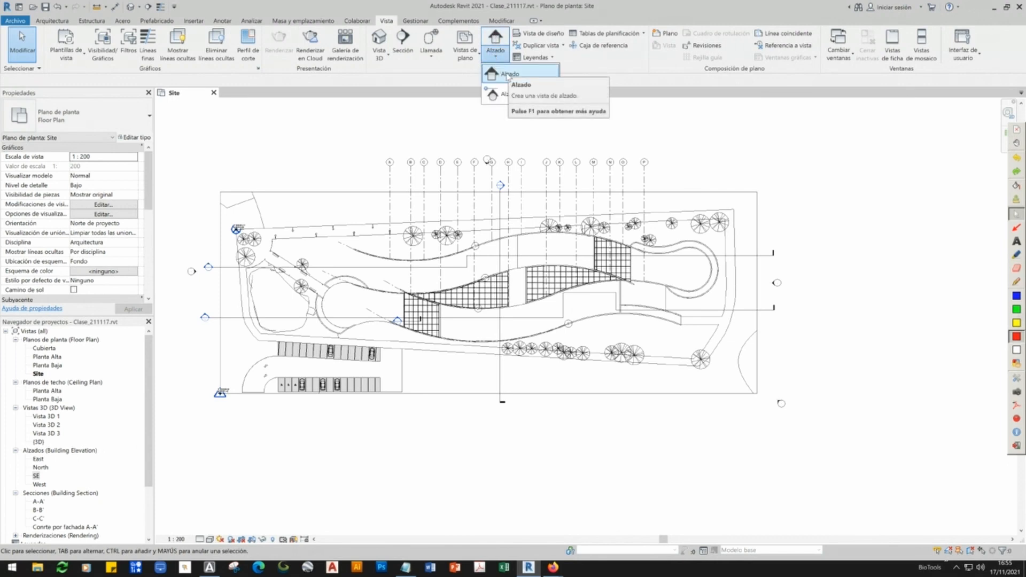
{"action": "left_click", "coordinate": [507, 75]}
{"action": "scroll", "coordinate": [501, 418], "scroll_direction": "up", "scroll_amount": 5}
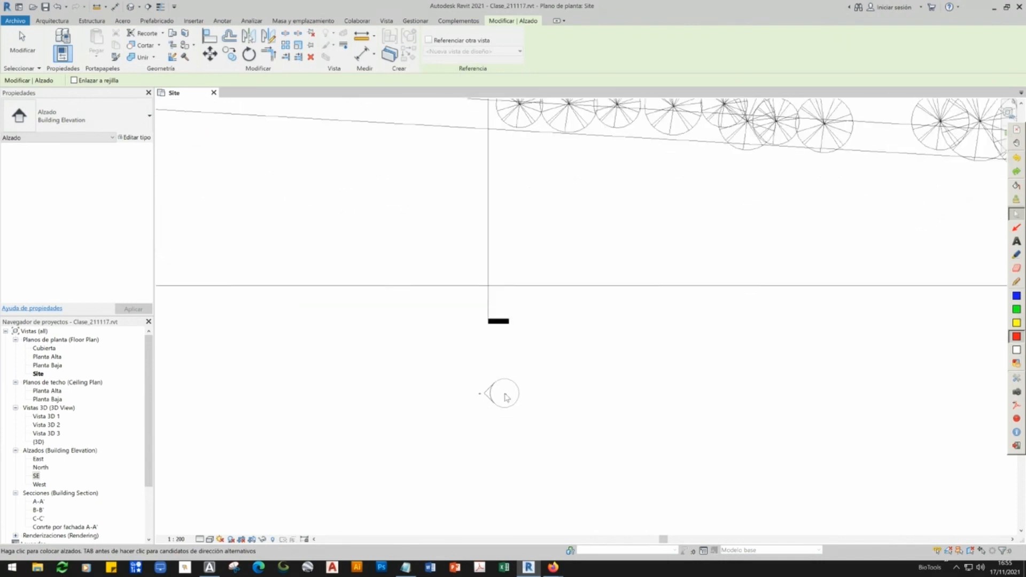
{"action": "left_click", "coordinate": [502, 412]}
{"action": "scroll", "coordinate": [620, 421], "scroll_direction": "down", "scroll_amount": 5}
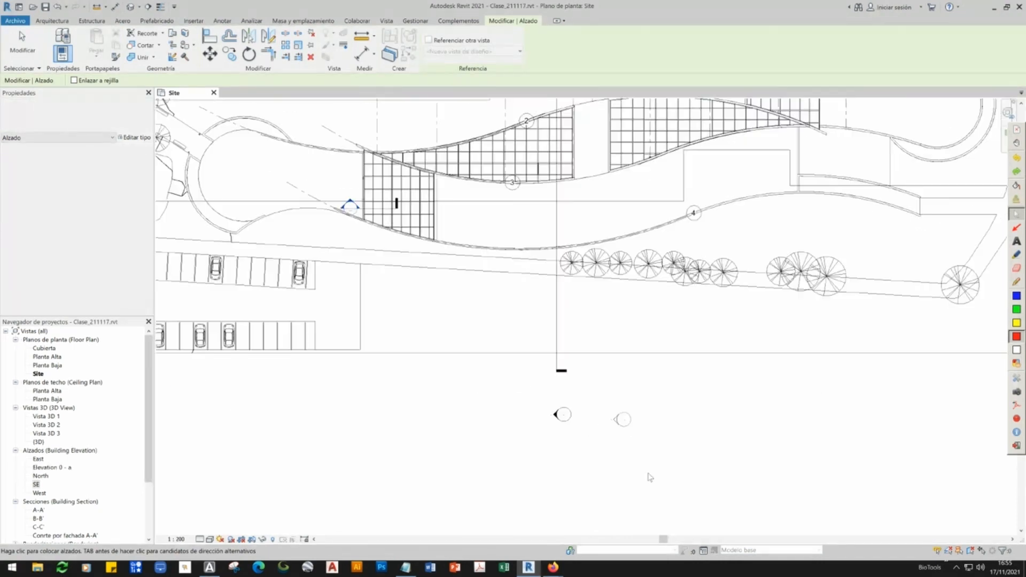
- Place another elevation marker facing east toward the western gridded glazing between the curved walls, and open its view
{"action": "scroll", "coordinate": [581, 427], "scroll_direction": "up", "scroll_amount": 4}
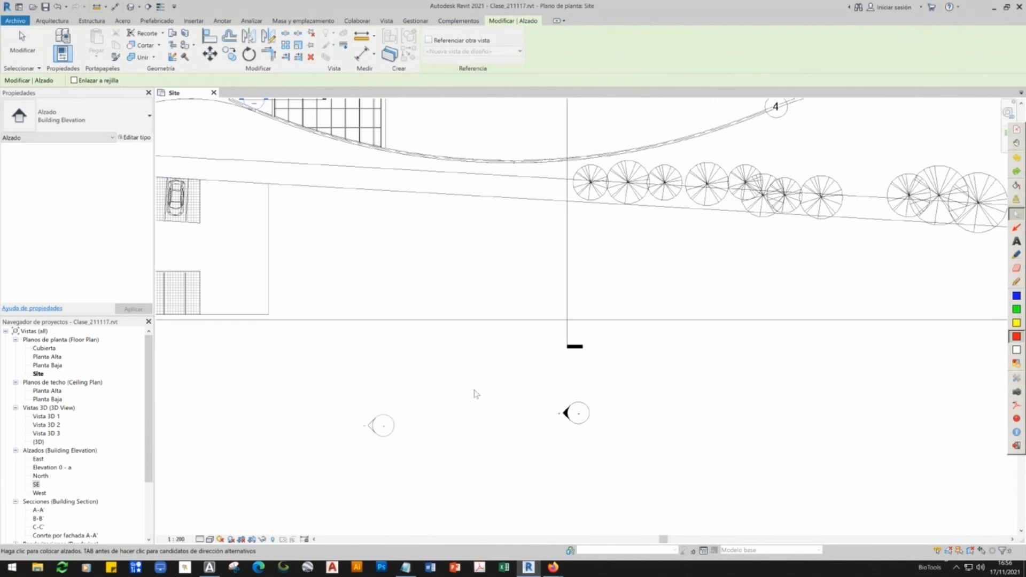
{"action": "scroll", "coordinate": [558, 409], "scroll_direction": "down", "scroll_amount": 5}
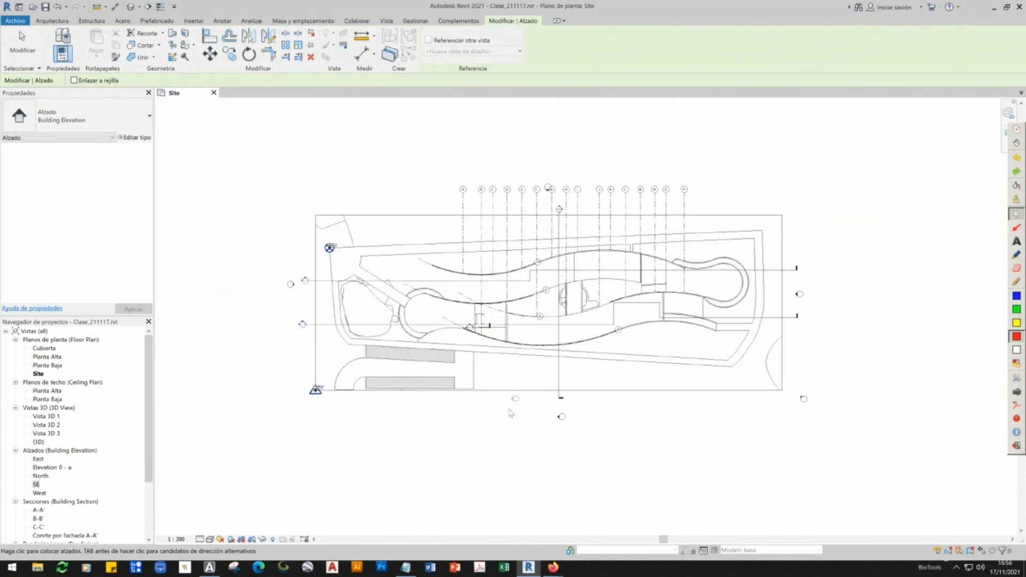
{"action": "scroll", "coordinate": [513, 332], "scroll_direction": "up", "scroll_amount": 8}
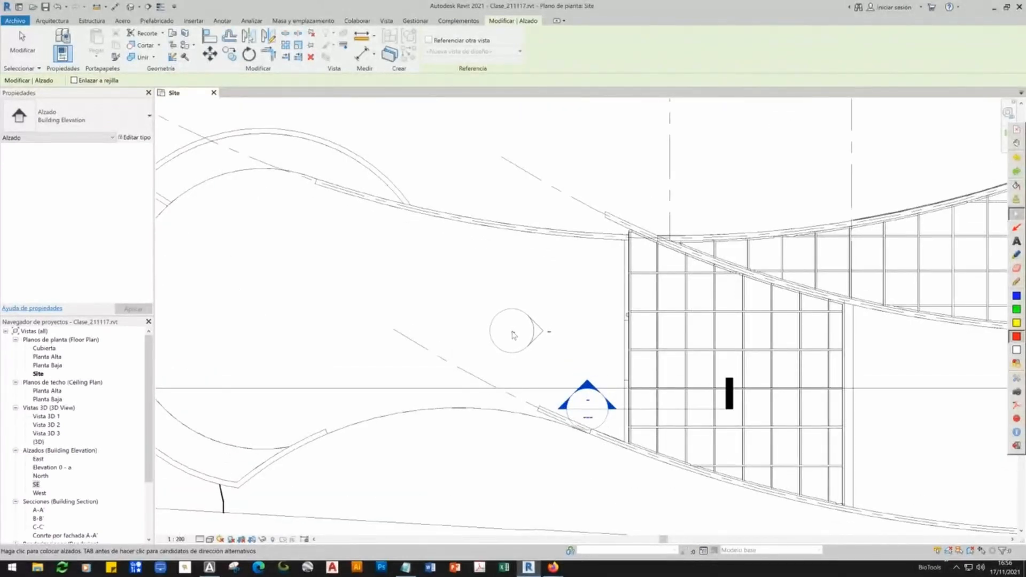
{"action": "left_click", "coordinate": [514, 340]}
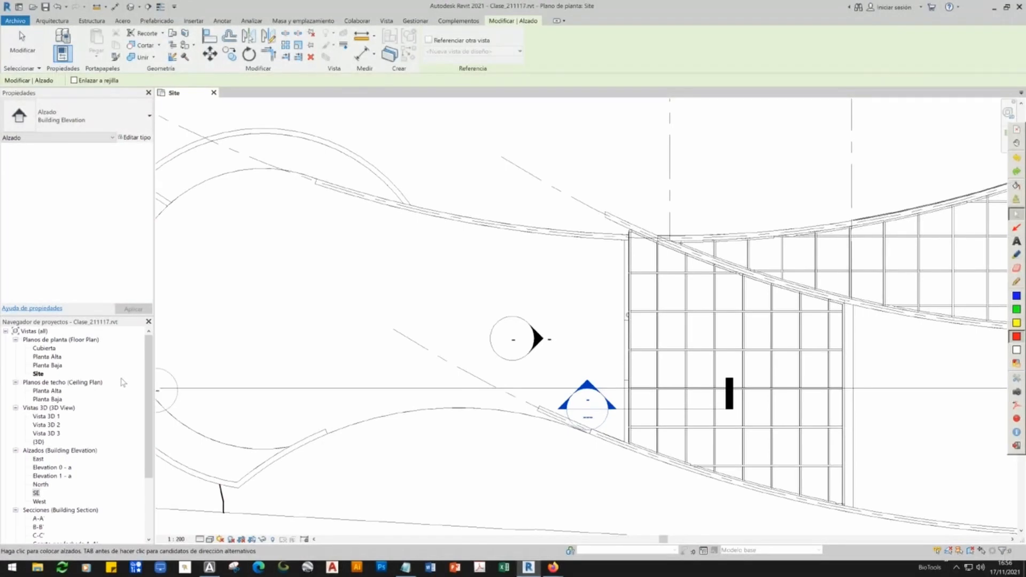
{"action": "key", "text": "Escape"}
{"action": "key", "text": "Escape"}
{"action": "double_click", "coordinate": [536, 340]}
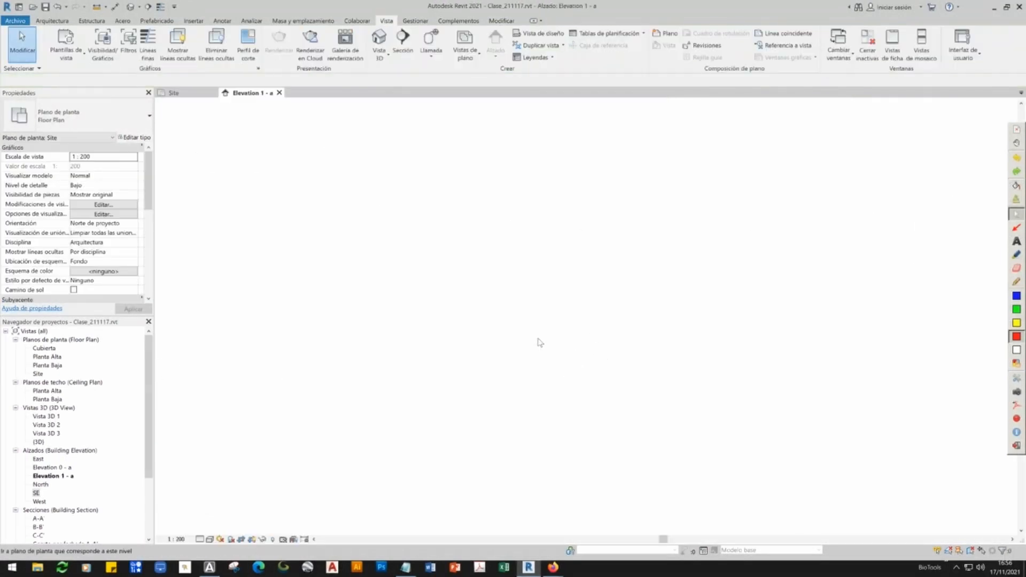
- Resize the new elevation's crop region, pulling the left boundary in past the tree and raising the top boundary
{"action": "scroll", "coordinate": [629, 359], "scroll_direction": "up", "scroll_amount": 4}
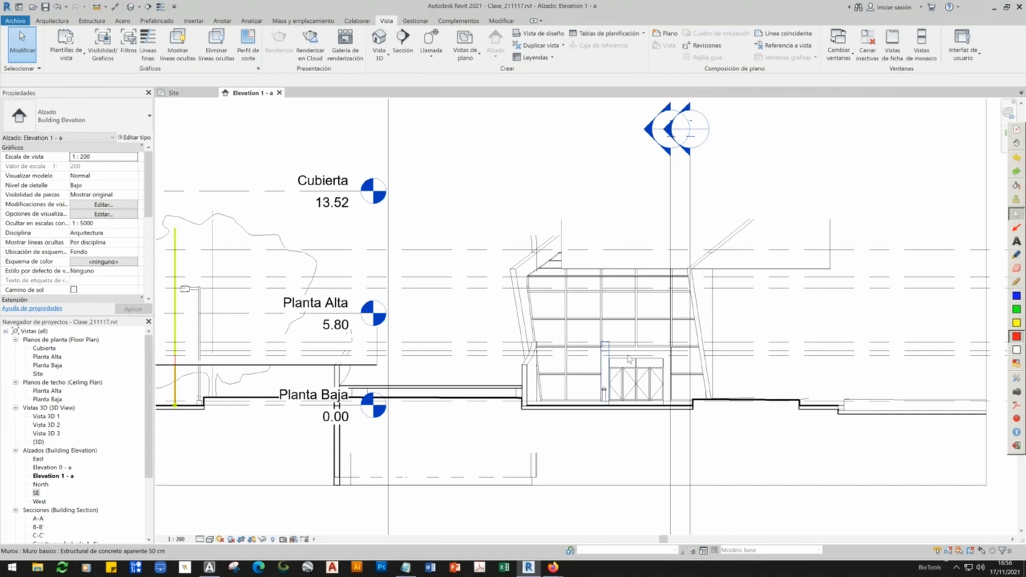
{"action": "middle_click_drag", "start_coordinate": [629, 359], "coordinate": [518, 360]}
{"action": "scroll", "coordinate": [492, 365], "scroll_direction": "up", "scroll_amount": 2}
{"action": "scroll", "coordinate": [491, 365], "scroll_direction": "down", "scroll_amount": 5}
{"action": "left_click", "coordinate": [186, 377]}
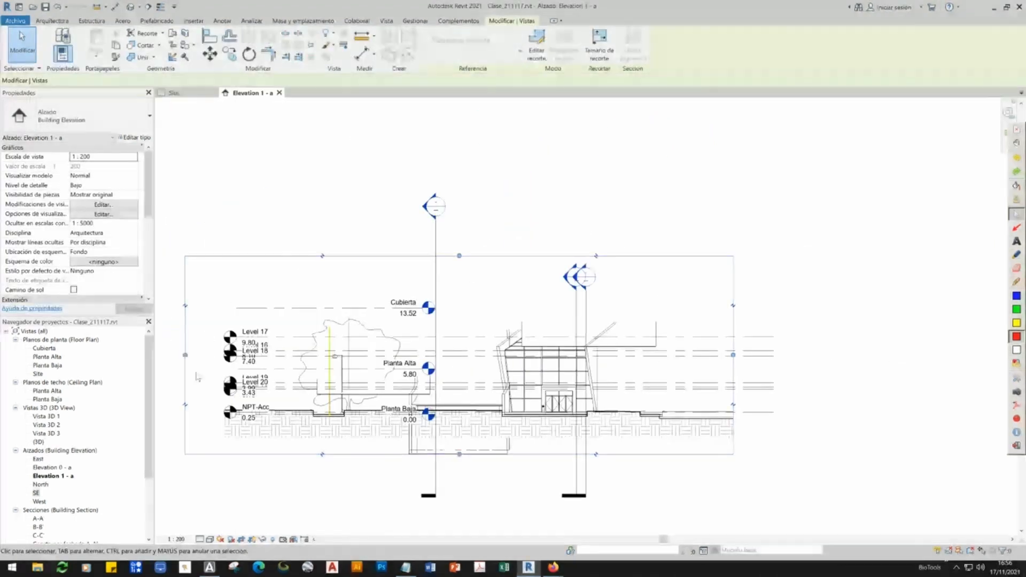
{"action": "left_click_drag", "start_coordinate": [185, 355], "coordinate": [413, 355]}
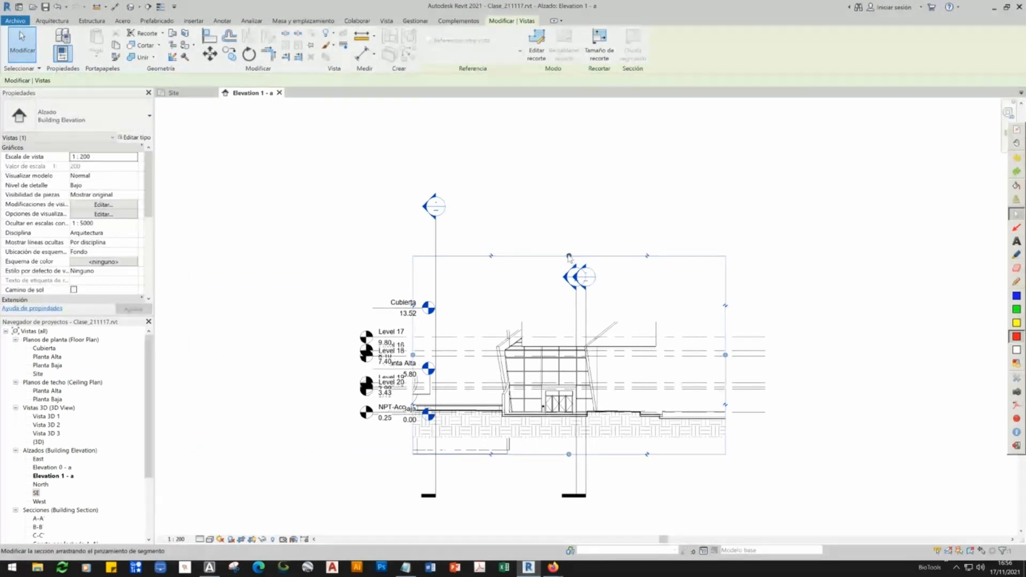
{"action": "left_click_drag", "start_coordinate": [569, 256], "coordinate": [569, 227]}
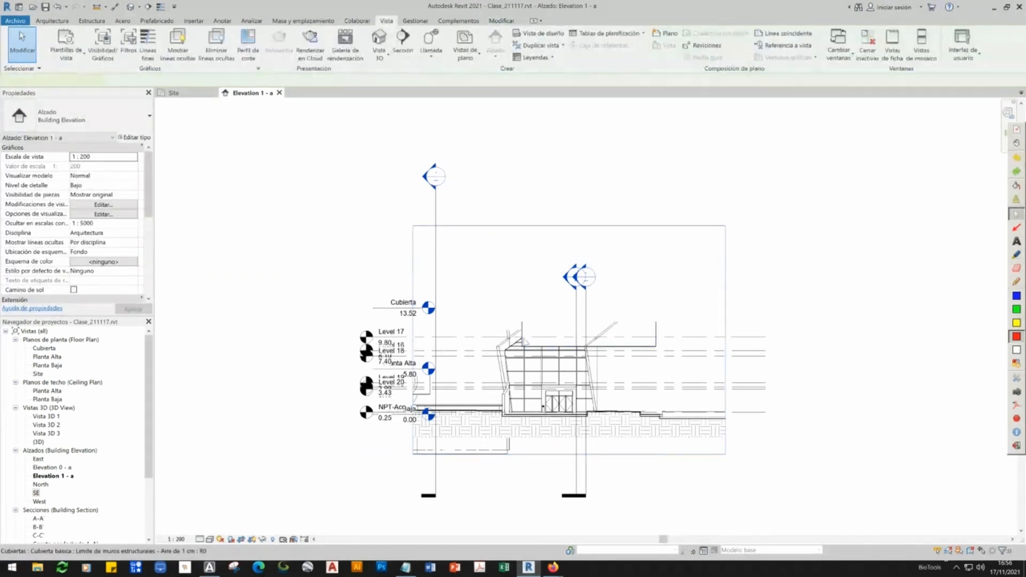
- Hide the bounding roof element above the glazed facade in the new elevation view
{"action": "left_click", "coordinate": [526, 336]}
{"action": "right_click", "coordinate": [524, 338]}
{"action": "mouse_move", "coordinate": [561, 376]}
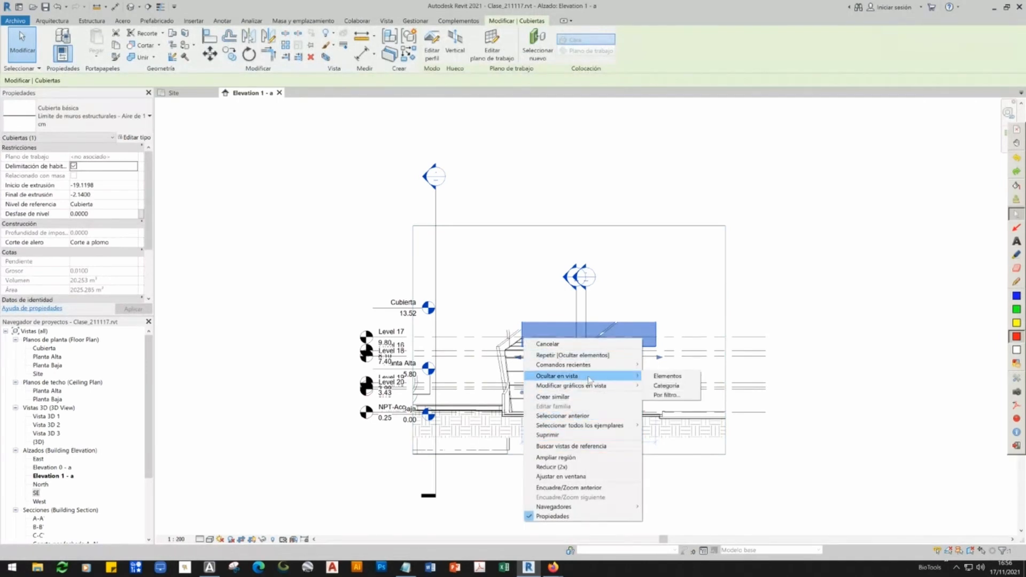
{"action": "left_click", "coordinate": [664, 376]}
{"action": "scroll", "coordinate": [578, 404], "scroll_direction": "up", "scroll_amount": 4}
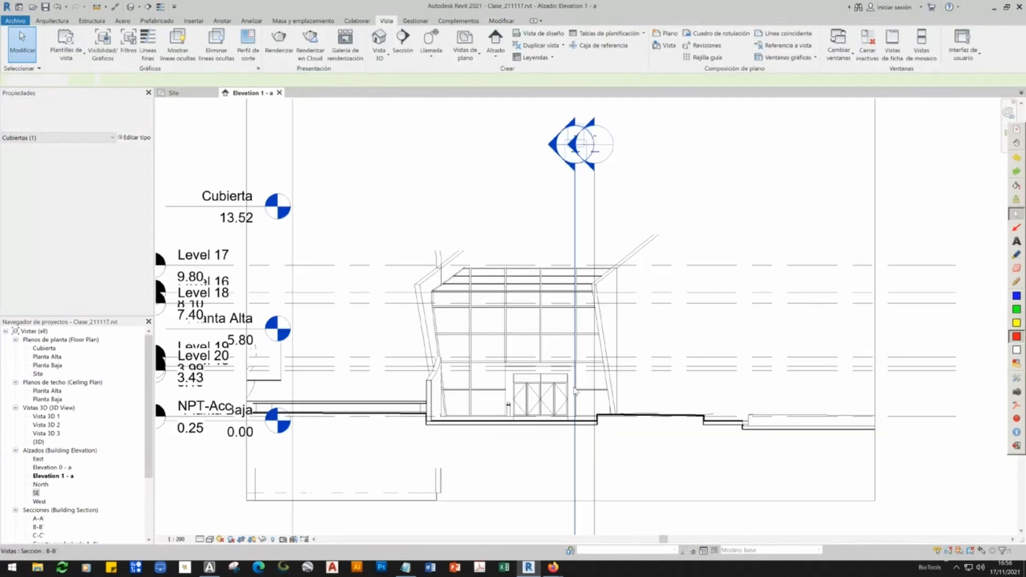
- Return from the new elevation to the Site plan view
{"action": "left_click", "coordinate": [182, 93]}
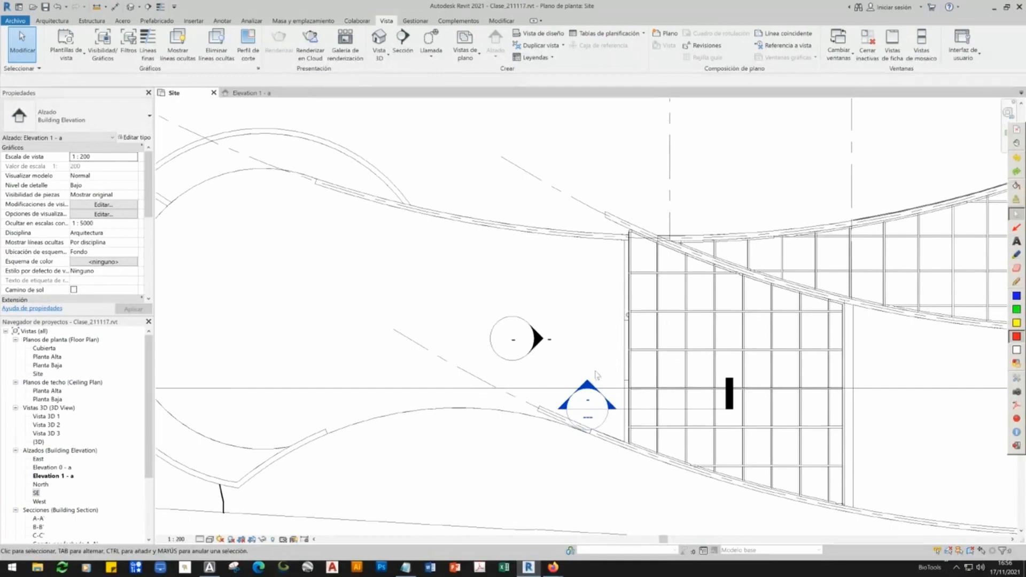
{"action": "scroll", "coordinate": [577, 327], "scroll_direction": "down", "scroll_amount": 2}
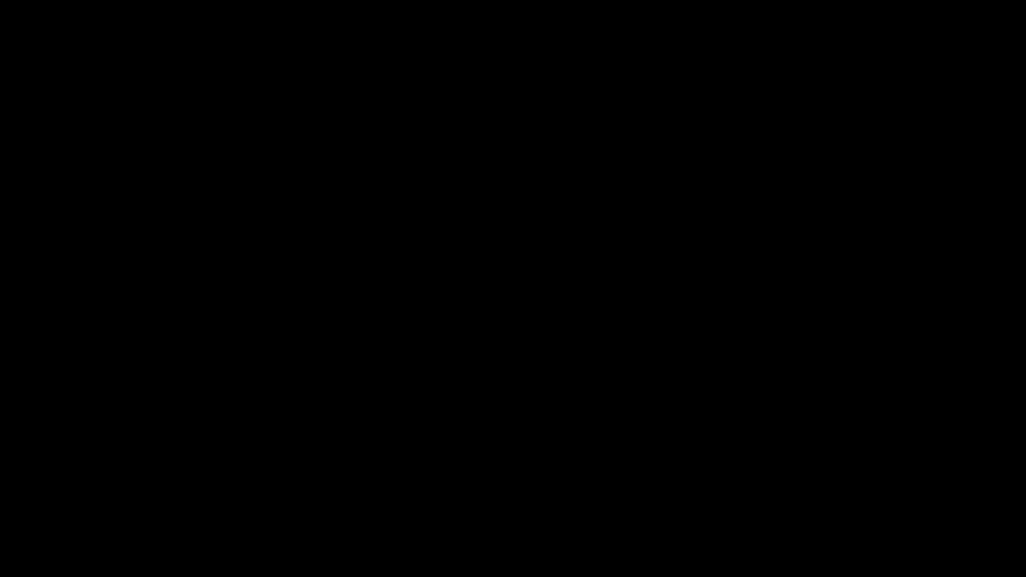
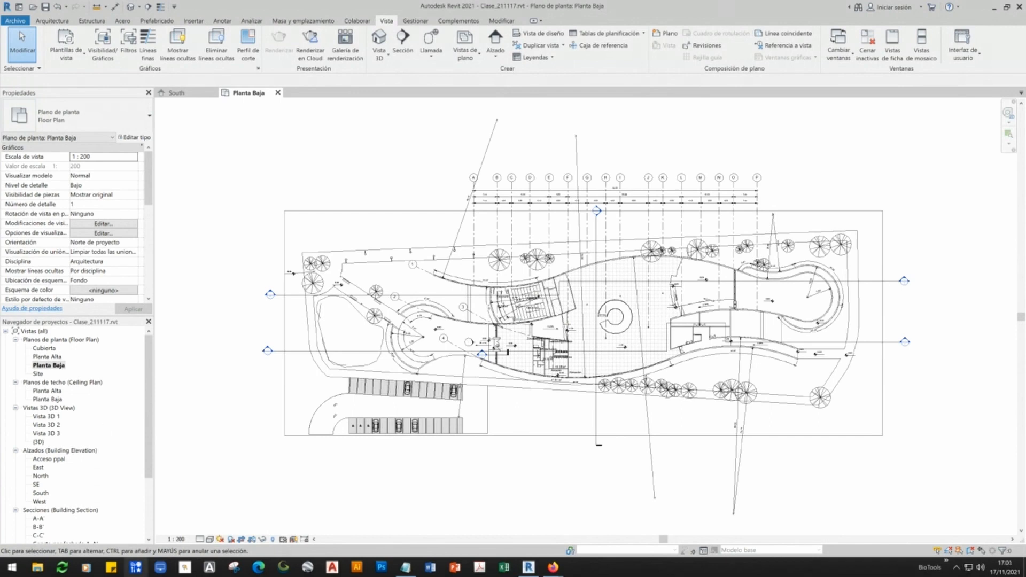
- Duplicate the Planta Baja floor plan without its detailing and name the copy Planta Baja 3D
{"action": "scroll", "coordinate": [665, 319], "scroll_direction": "up", "scroll_amount": 1}
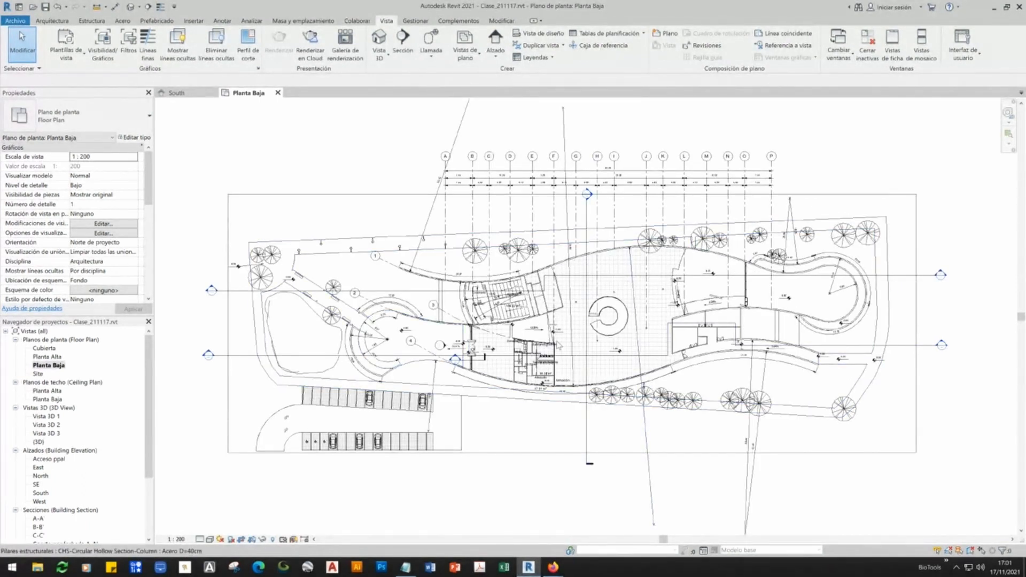
{"action": "scroll", "coordinate": [557, 342], "scroll_direction": "up", "scroll_amount": 1}
{"action": "middle_click_drag", "start_coordinate": [695, 384], "coordinate": [717, 357]}
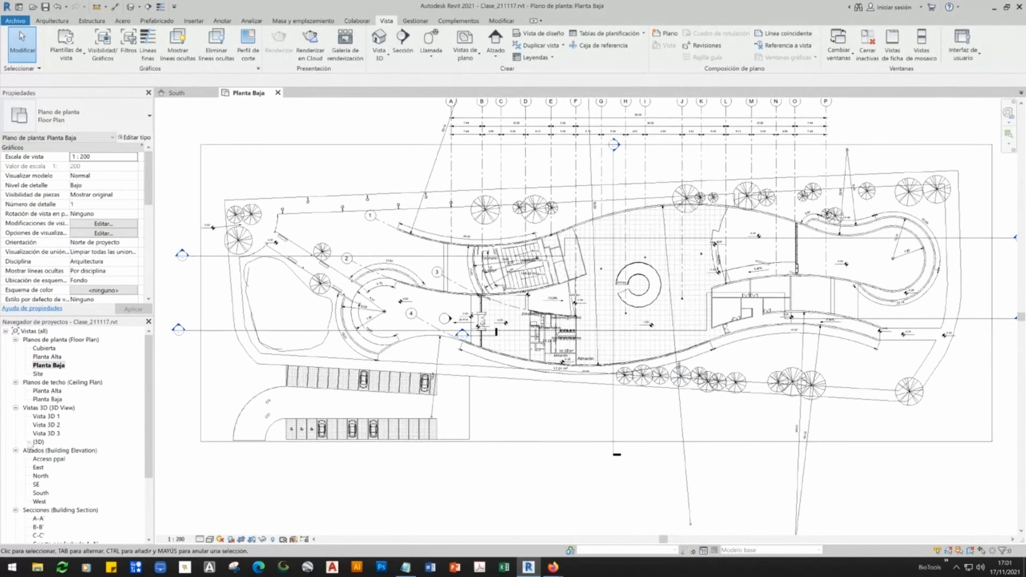
{"action": "right_click", "coordinate": [61, 367]}
{"action": "left_click", "coordinate": [47, 368]}
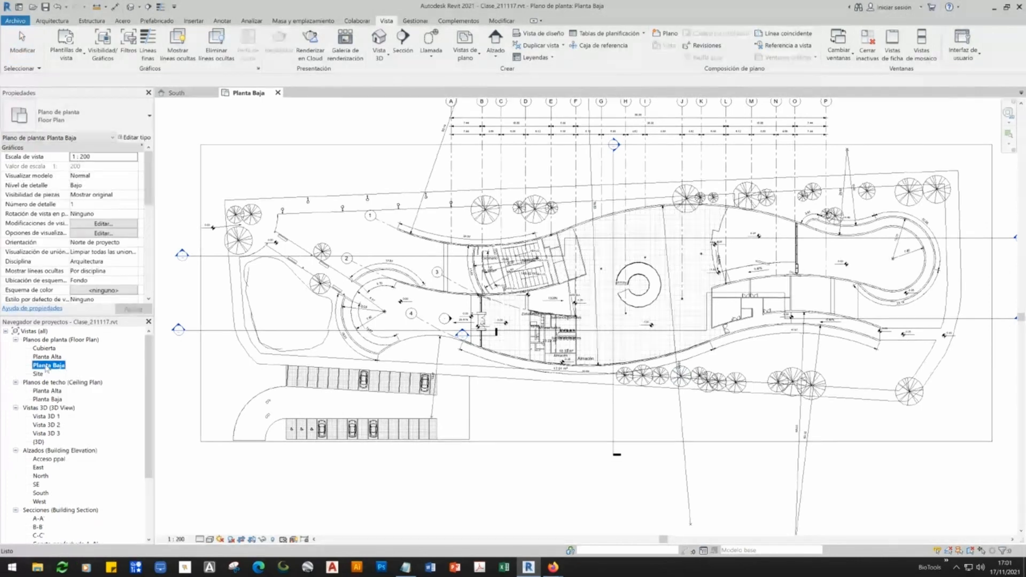
{"action": "right_click", "coordinate": [58, 366]}
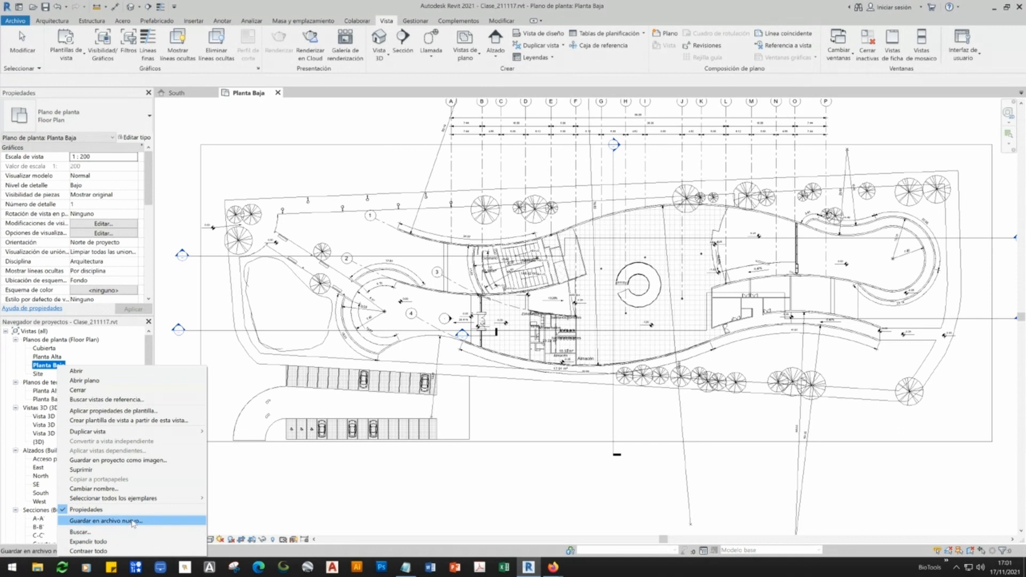
{"action": "mouse_move", "coordinate": [107, 434]}
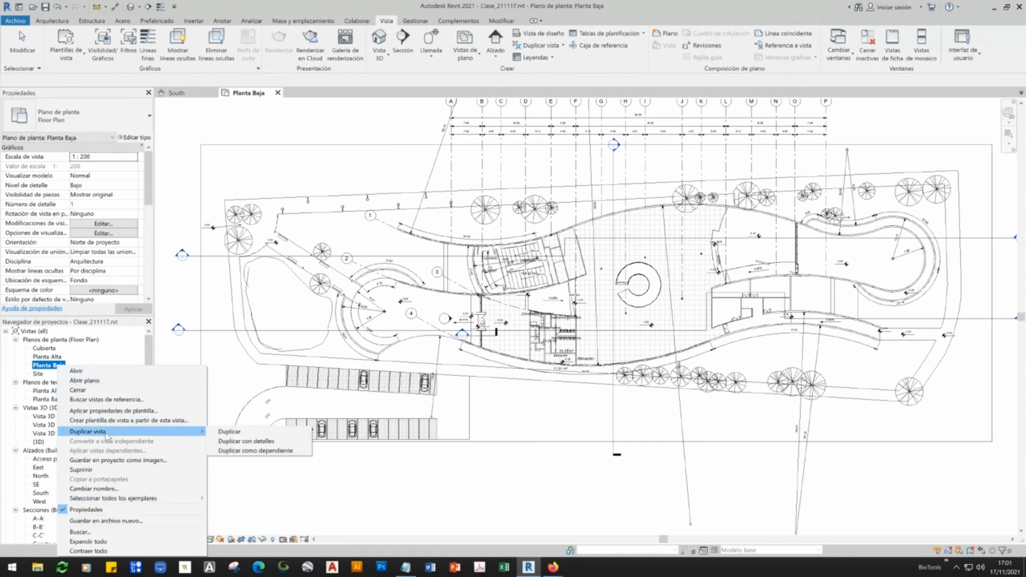
{"action": "left_click", "coordinate": [231, 432]}
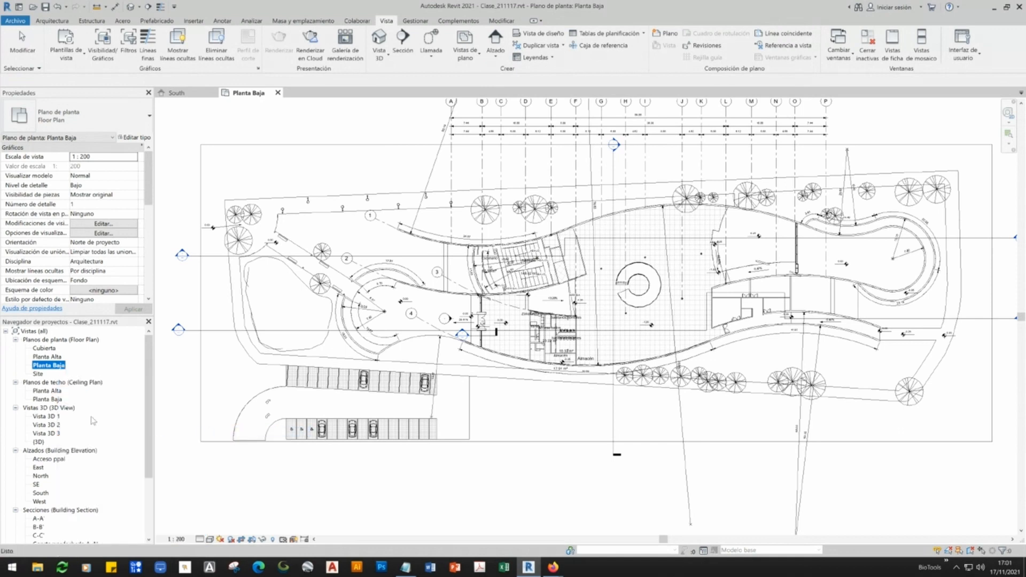
{"action": "left_click", "coordinate": [66, 374]}
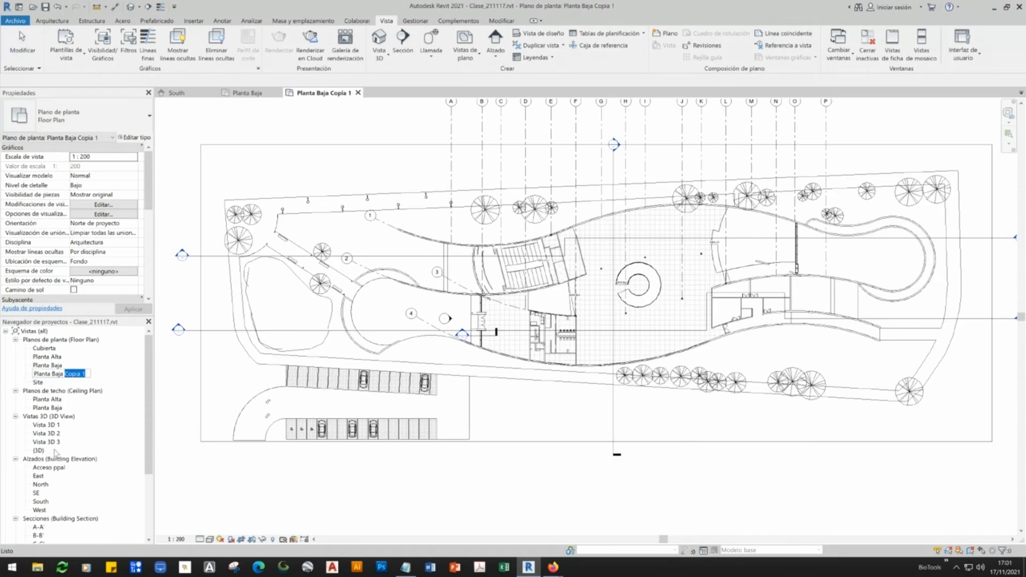
{"action": "type", "text": "Planta Baja 3D"}
{"action": "key", "text": "Return"}
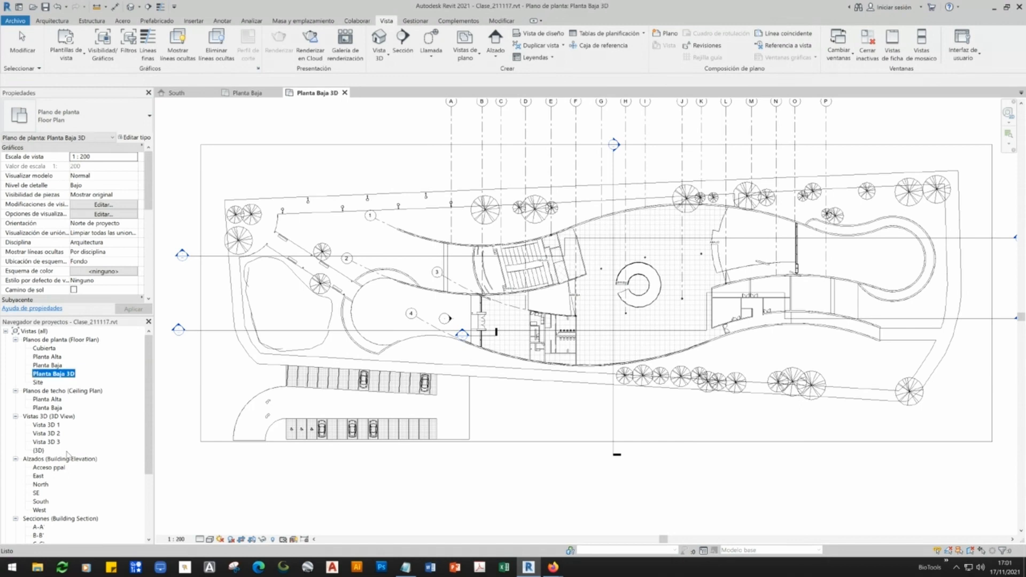
- Close the original Planta Baja and South views and open the default 3D view
{"action": "left_click", "coordinate": [278, 93]}
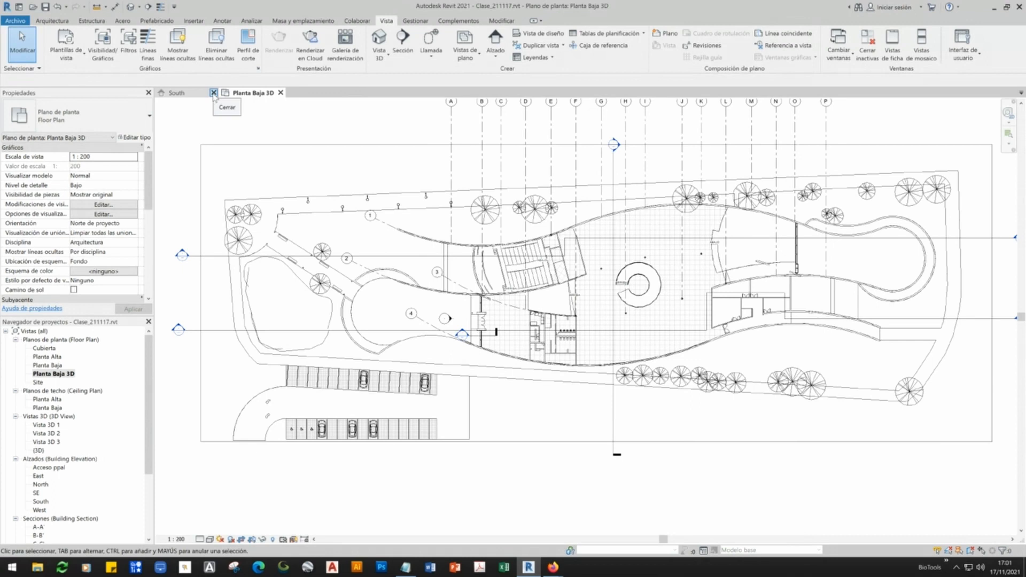
{"action": "left_click", "coordinate": [214, 93]}
{"action": "left_click", "coordinate": [130, 7]}
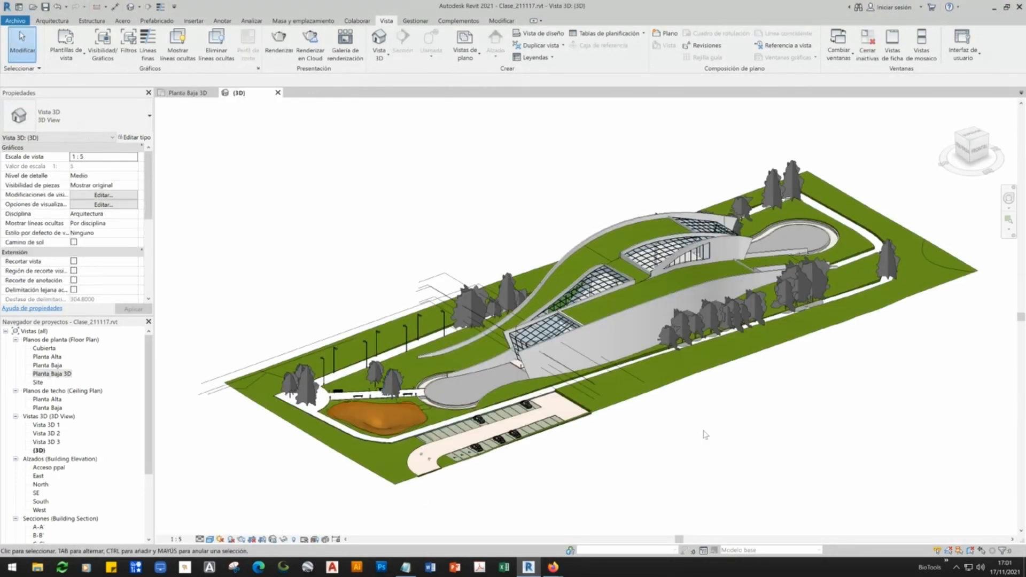
- Select all the levels visible in the 3D view and hide them as elements
{"action": "middle_click_drag", "start_coordinate": [371, 497], "coordinate": [371, 496]}
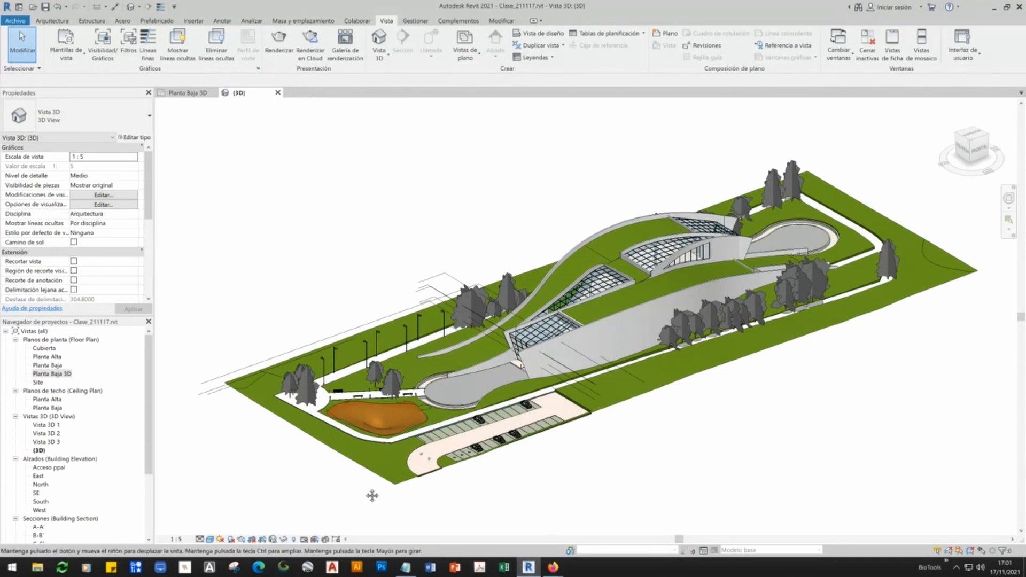
{"action": "scroll", "coordinate": [458, 251], "scroll_direction": "up", "scroll_amount": 5}
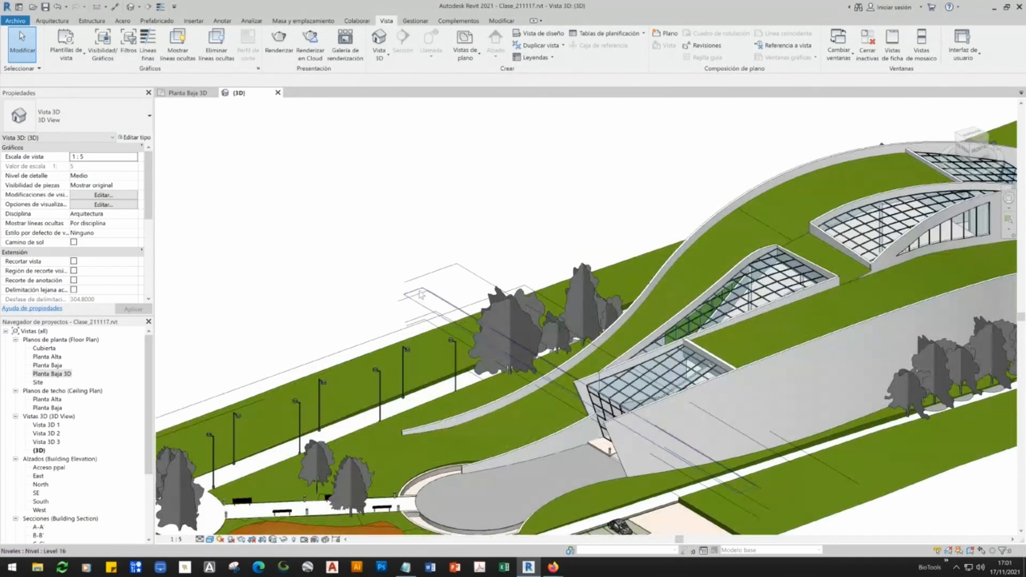
{"action": "left_click", "coordinate": [414, 304]}
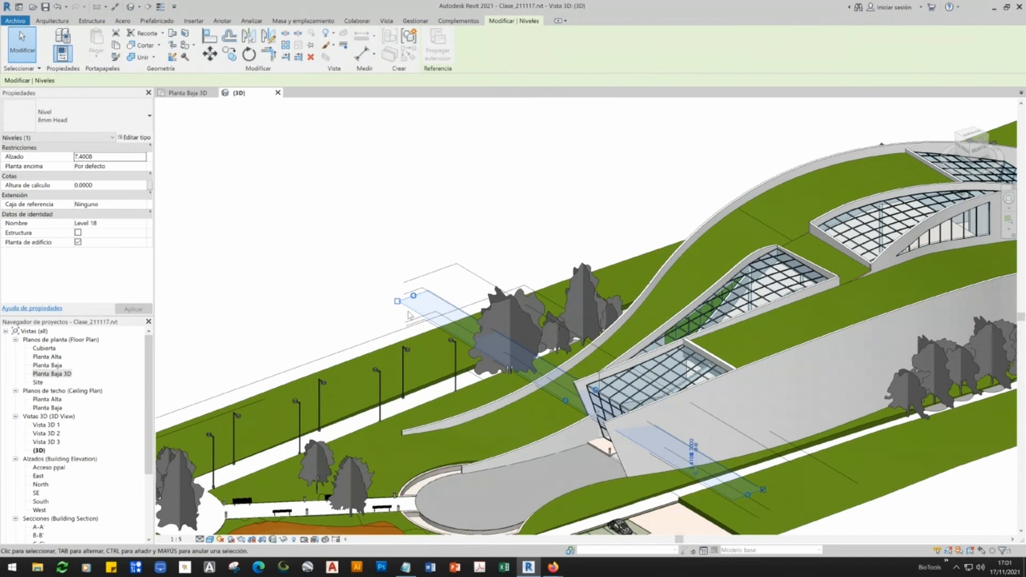
{"action": "key", "text": "s"}
{"action": "key", "text": "a"}
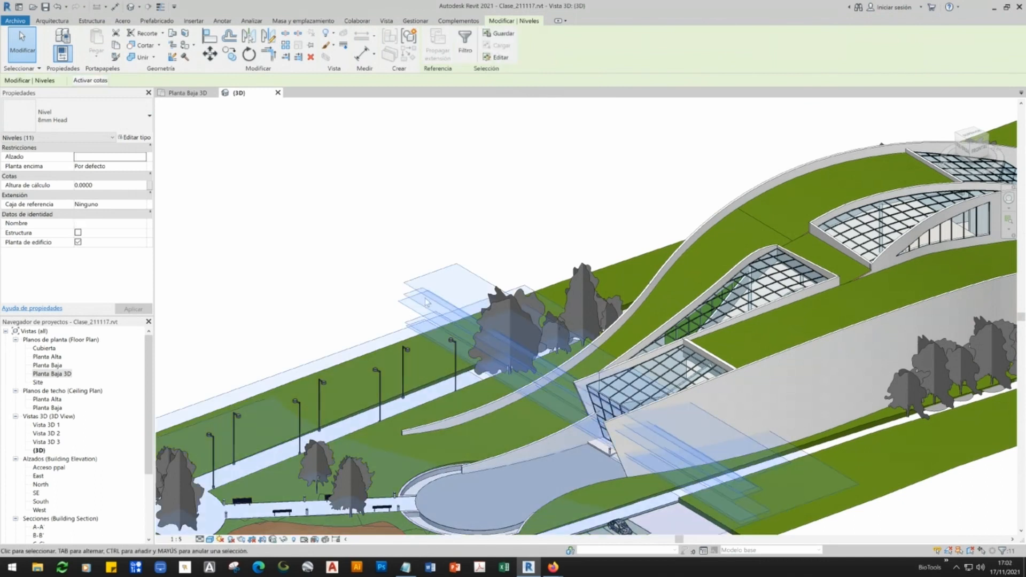
{"action": "right_click", "coordinate": [426, 302]}
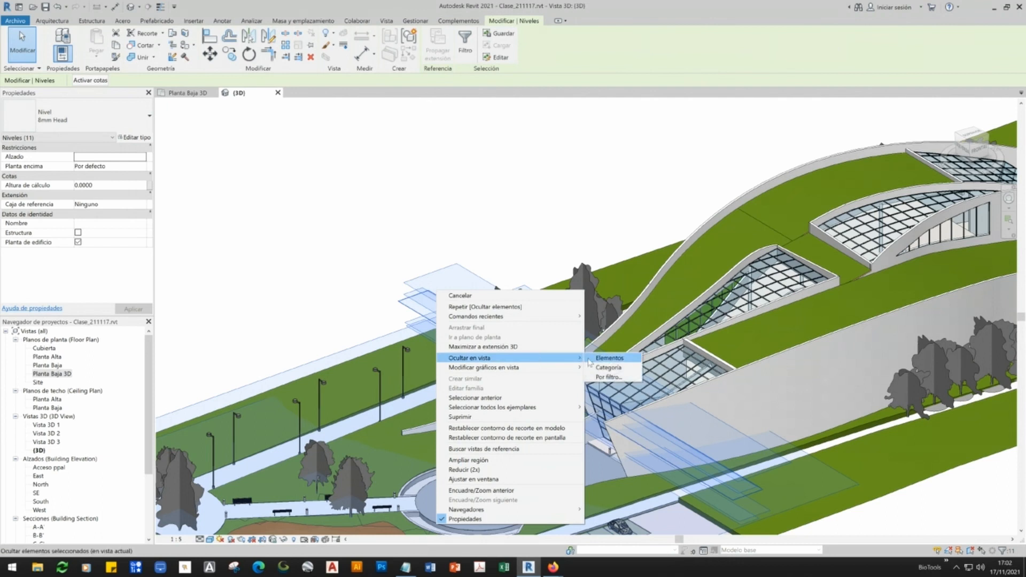
{"action": "left_click", "coordinate": [601, 358]}
{"action": "scroll", "coordinate": [546, 394], "scroll_direction": "down", "scroll_amount": 5}
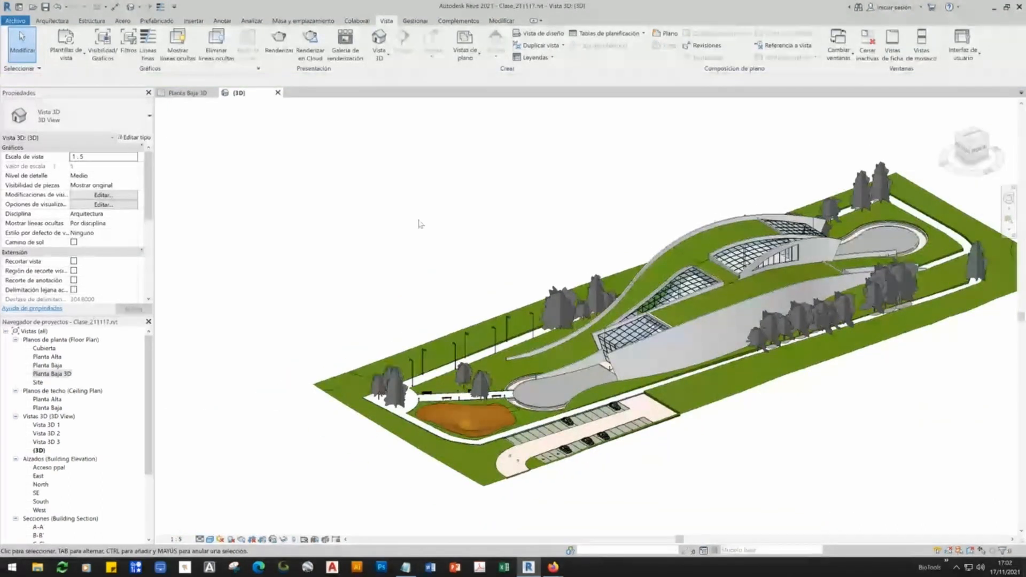
- Orbit the 3D model toward the glazed main entrance, using the orthogonal projection
{"action": "left_click", "coordinate": [968, 150]}
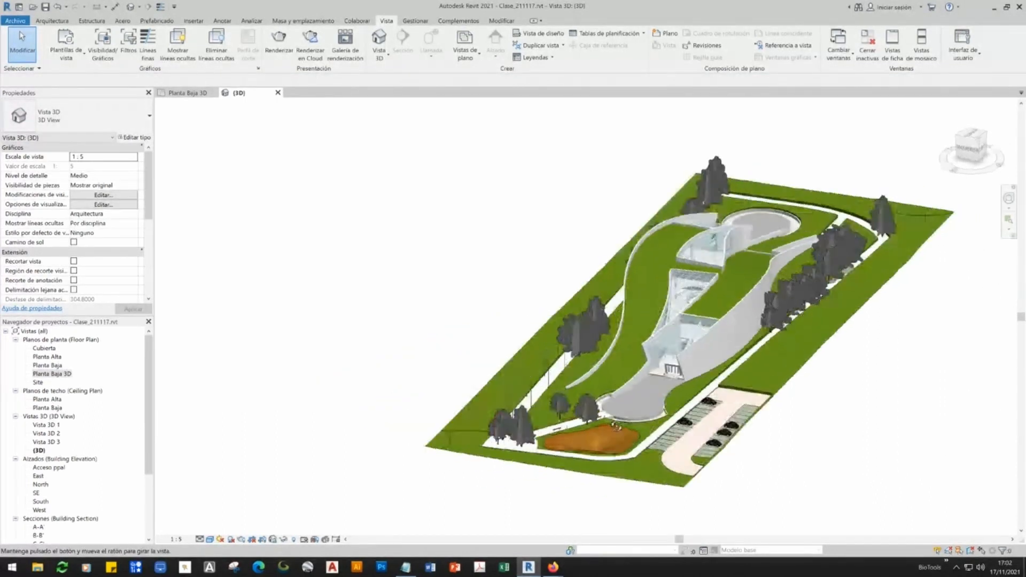
{"action": "right_click", "coordinate": [969, 149]}
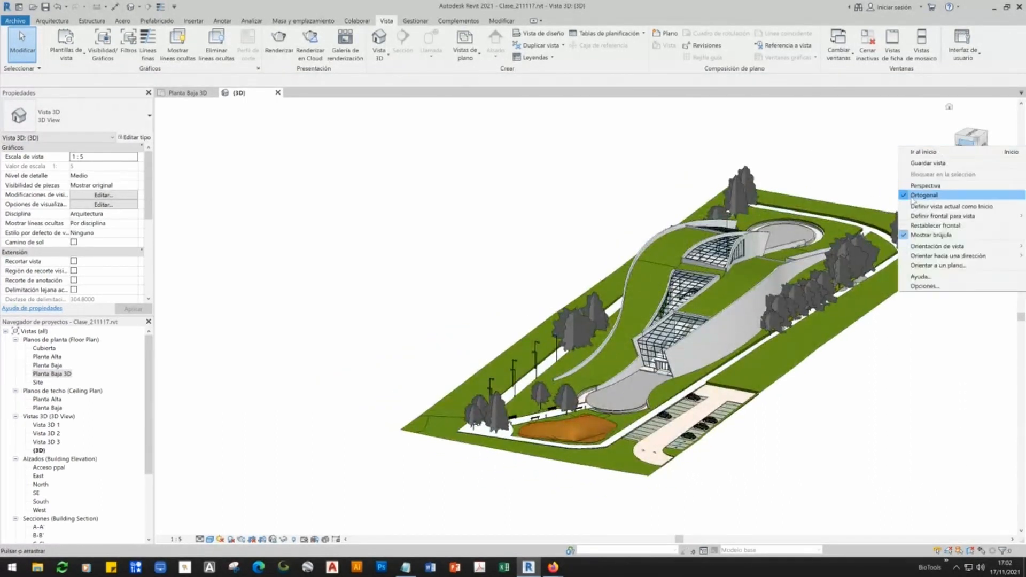
{"action": "left_click", "coordinate": [913, 195]}
{"action": "scroll", "coordinate": [831, 355], "scroll_direction": "up", "scroll_amount": 6}
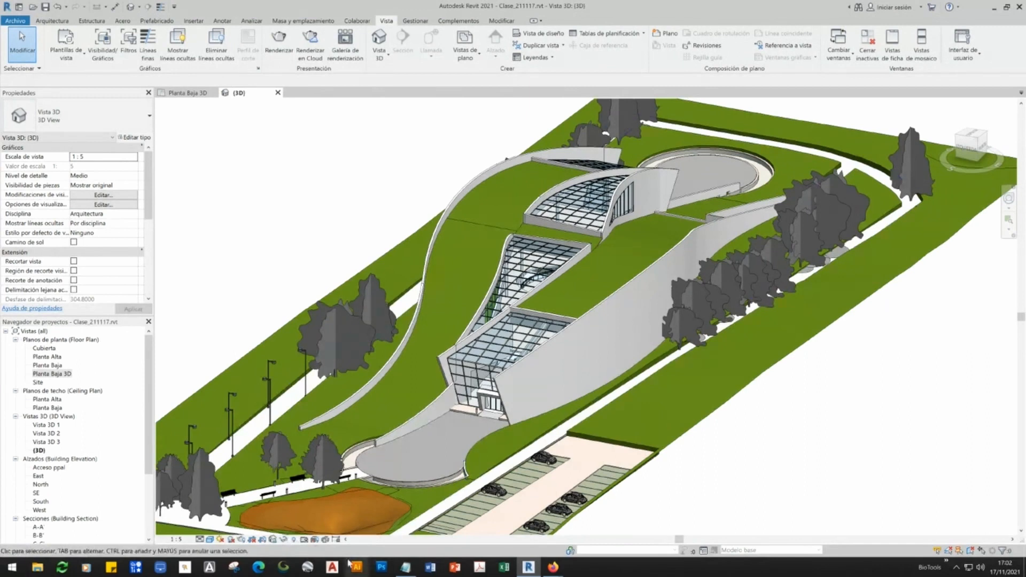
- Reveal the hidden elements, unhide the freestanding concrete wall in the parking lot, and inspect it in the normal 3D view
{"action": "key", "text": "r"}
{"action": "key", "text": "h"}
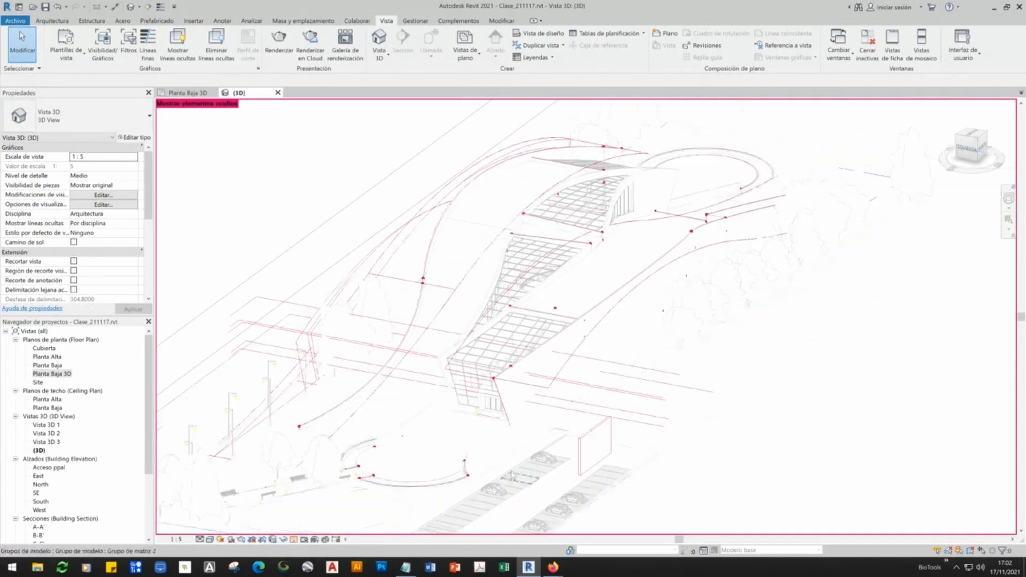
{"action": "right_click", "coordinate": [583, 458]}
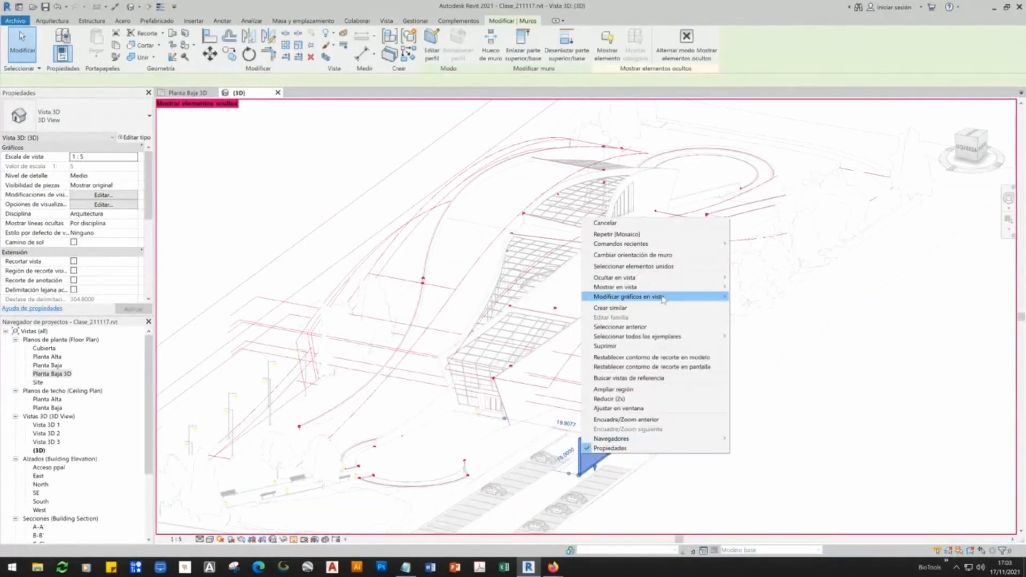
{"action": "mouse_move", "coordinate": [695, 287]}
{"action": "left_click", "coordinate": [751, 288]}
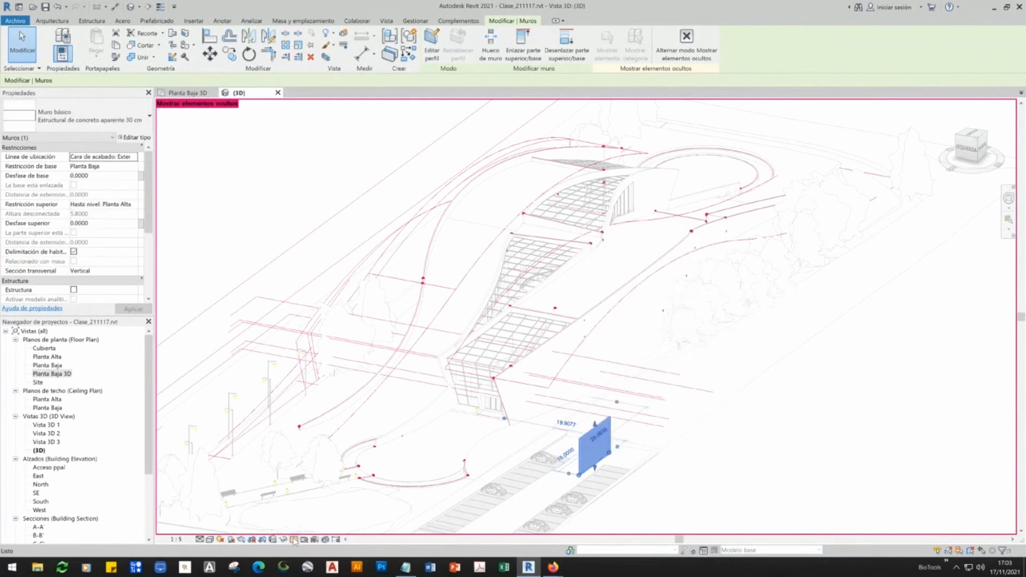
{"action": "key", "text": "r"}
{"action": "key", "text": "h"}
{"action": "scroll", "coordinate": [615, 475], "scroll_direction": "up", "scroll_amount": 6}
{"action": "key", "text": "Escape"}
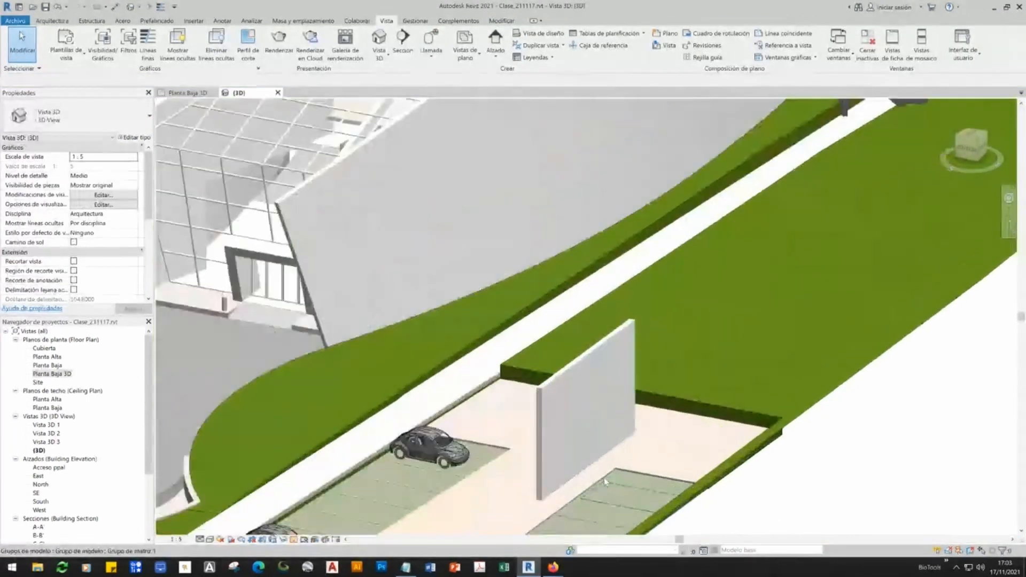
{"action": "middle_click_drag", "start_coordinate": [605, 481], "coordinate": [500, 354], "text": "shift"}
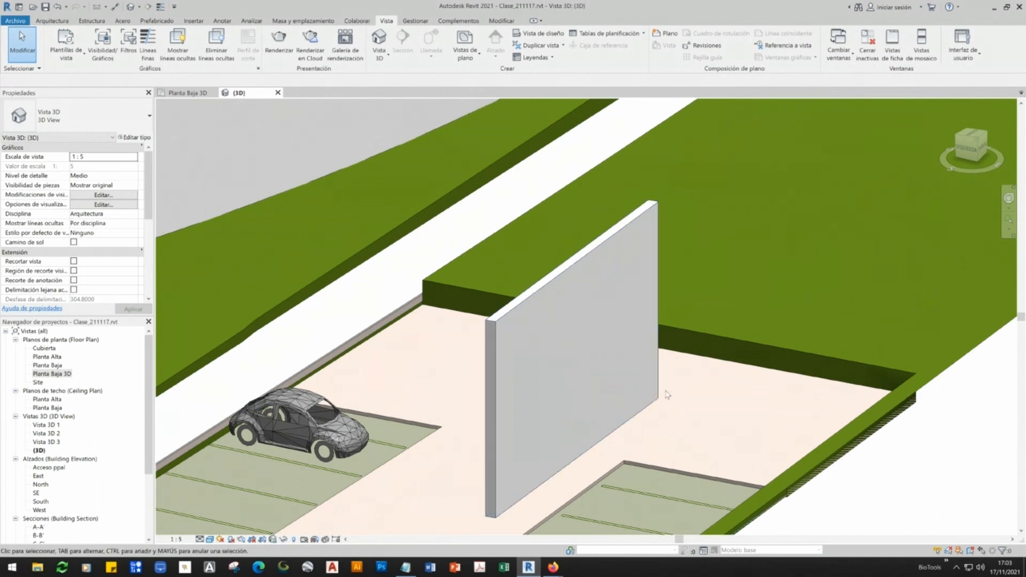
{"action": "scroll", "coordinate": [785, 418], "scroll_direction": "down", "scroll_amount": 5}
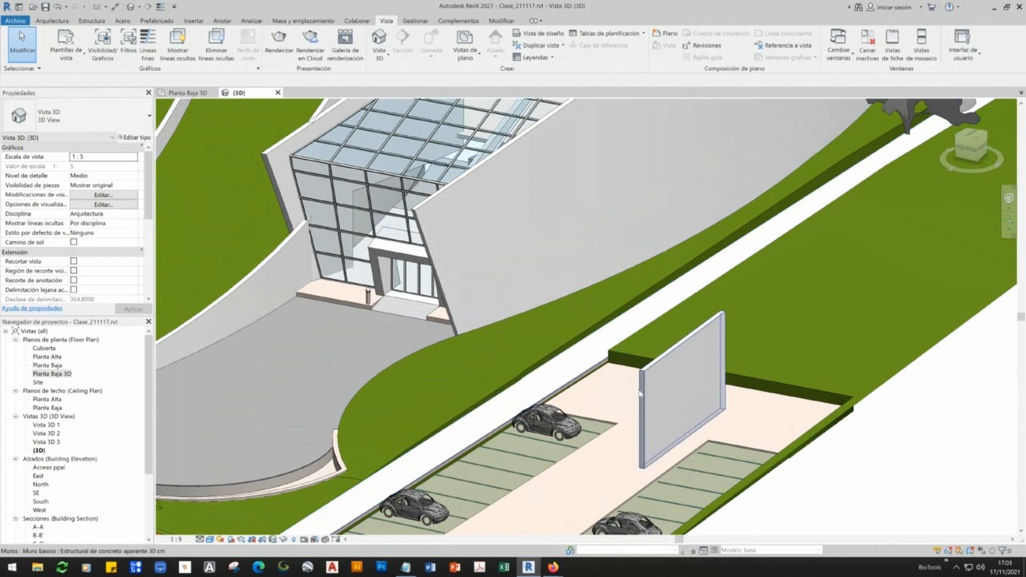
{"action": "scroll", "coordinate": [683, 402], "scroll_direction": "down", "scroll_amount": 3}
{"action": "scroll", "coordinate": [747, 404], "scroll_direction": "down", "scroll_amount": 5}
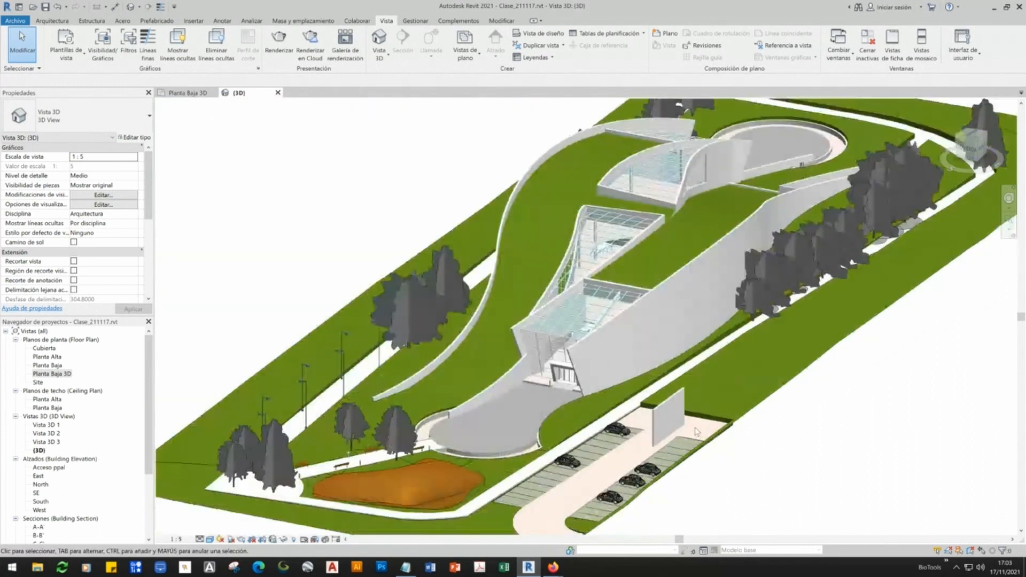
{"action": "middle_click_drag", "start_coordinate": [748, 405], "coordinate": [740, 426]}
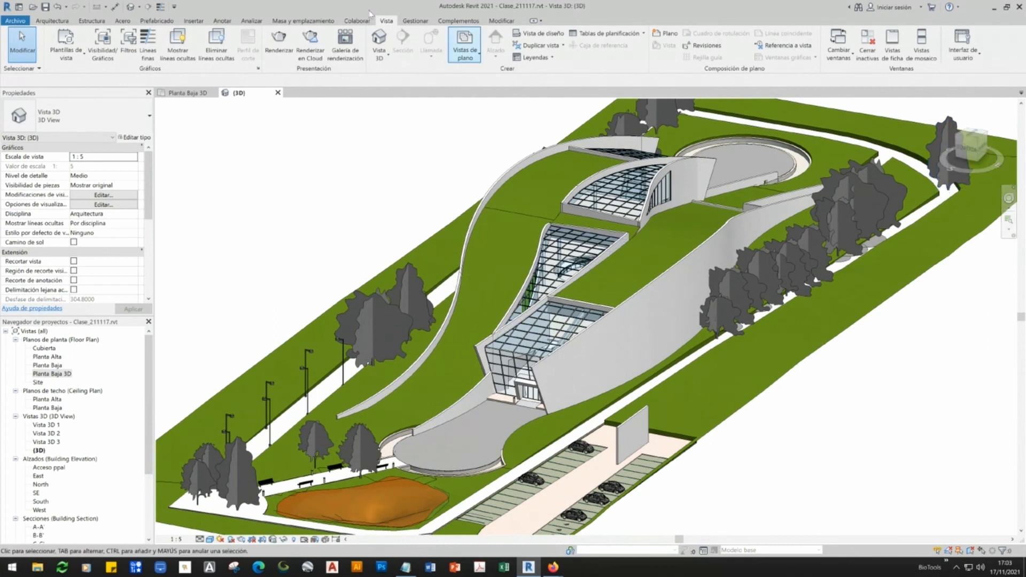
- Open the East elevation and set its visual style to shaded with edges
{"action": "key", "text": "ctrl+Tab"}
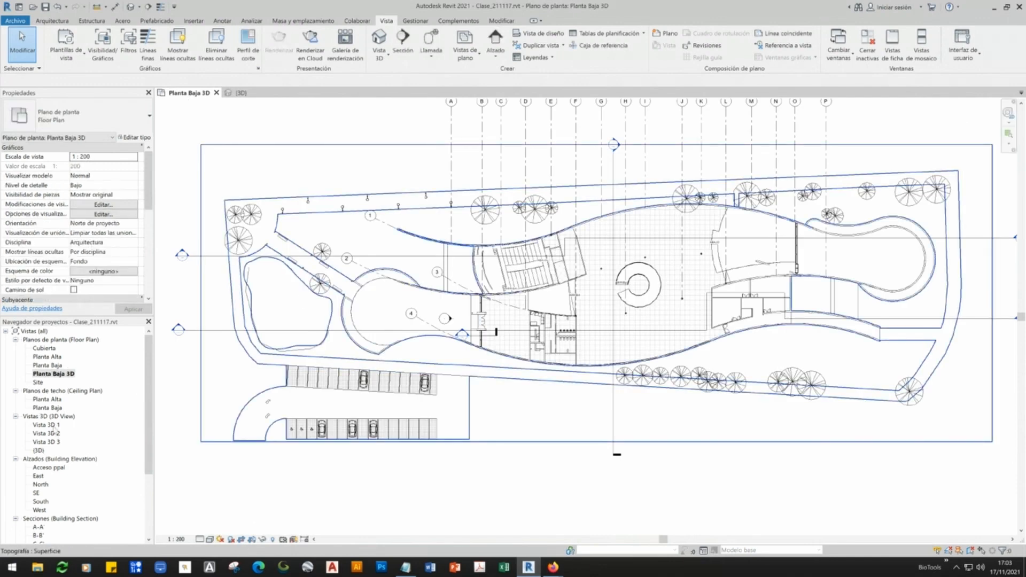
{"action": "double_click", "coordinate": [40, 476]}
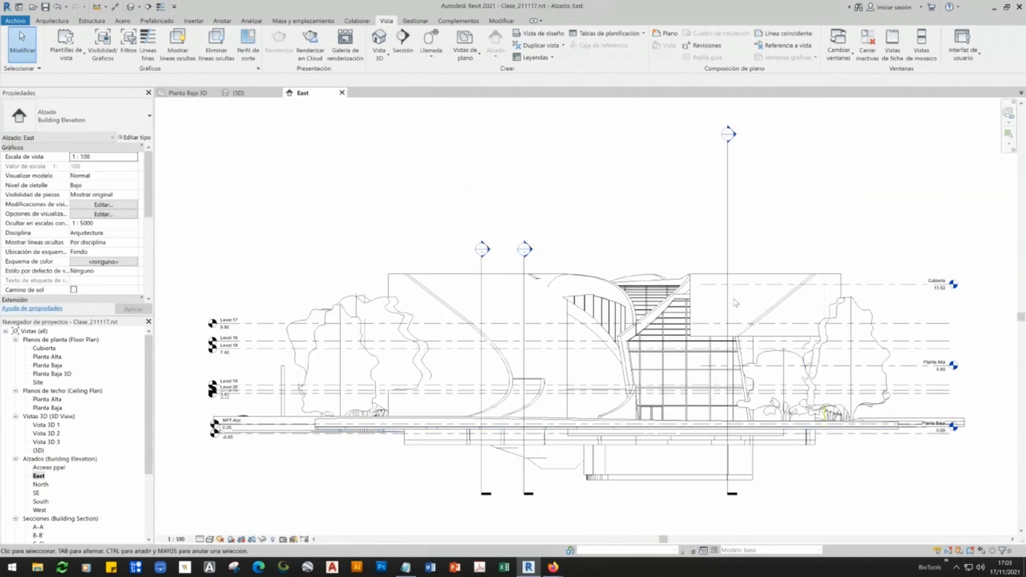
{"action": "left_click", "coordinate": [210, 539]}
{"action": "left_click", "coordinate": [231, 520]}
- Hide the bounding roof element covering the upper part of the blue glazed facade in the East elevation
{"action": "left_click", "coordinate": [939, 282]}
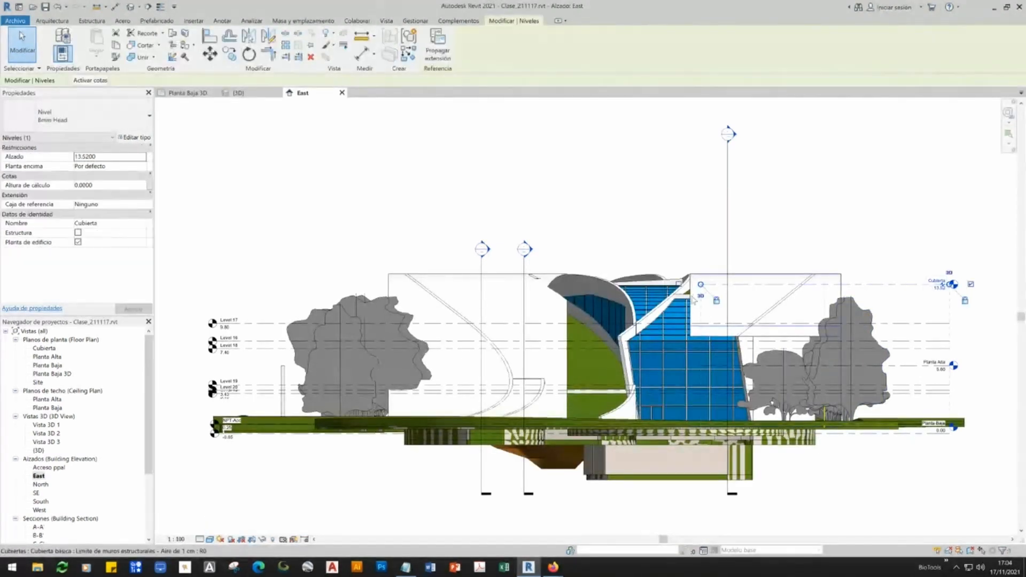
{"action": "left_click", "coordinate": [798, 299]}
{"action": "key", "text": "Escape"}
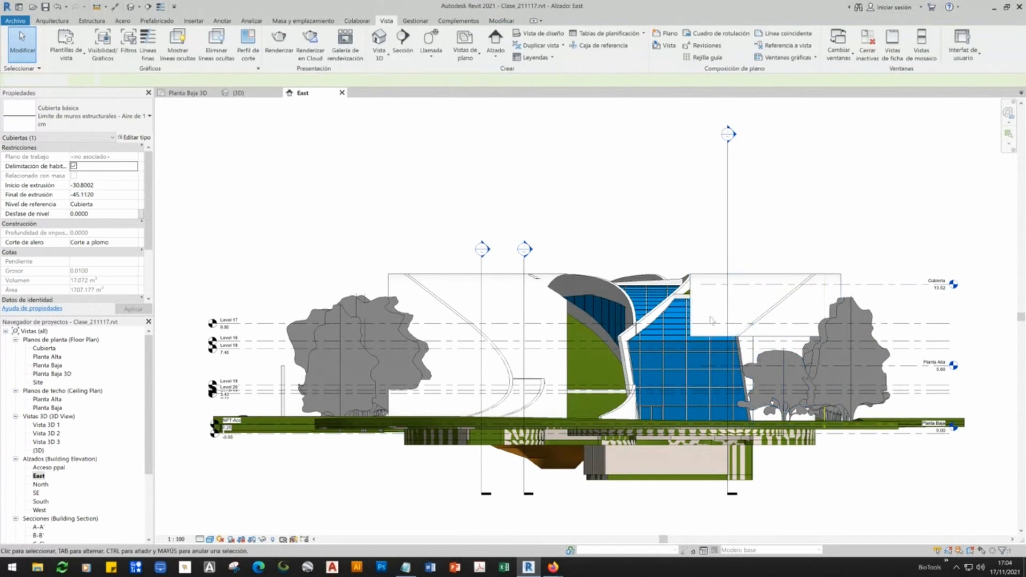
{"action": "left_click", "coordinate": [694, 311]}
{"action": "right_click", "coordinate": [693, 310]}
{"action": "mouse_move", "coordinate": [748, 346]}
{"action": "left_click", "coordinate": [834, 345]}
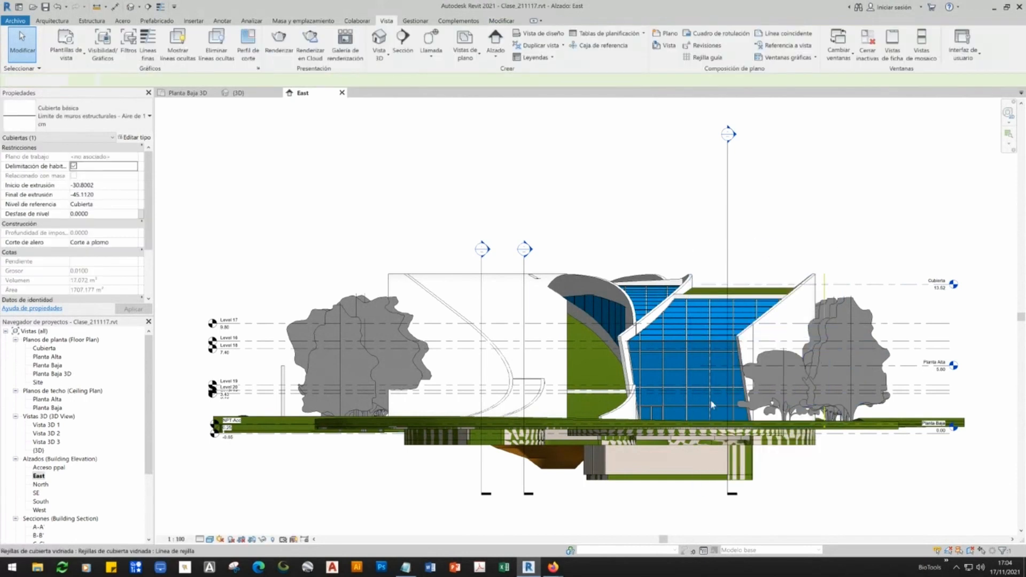
- Hide the other bounding roof element, which covers the curved wall and green roof beside the glazing
{"action": "left_click", "coordinate": [565, 306]}
{"action": "right_click", "coordinate": [565, 306]}
{"action": "mouse_move", "coordinate": [594, 360]}
{"action": "left_click", "coordinate": [706, 362]}
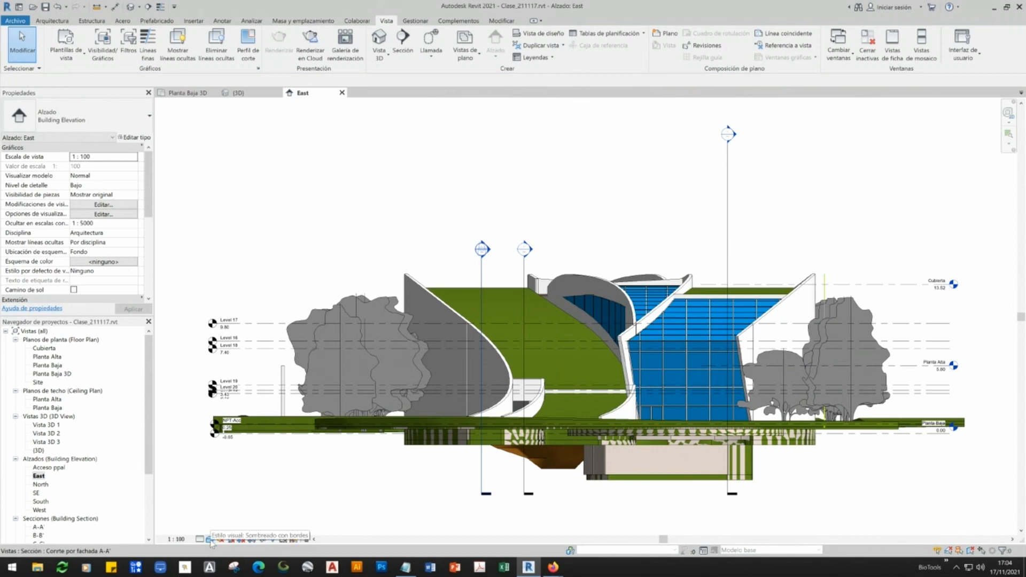
- Display the East elevation in hidden line style, and close the East and Planta Baja 3D views
{"action": "left_click", "coordinate": [209, 539]}
{"action": "left_click", "coordinate": [241, 499]}
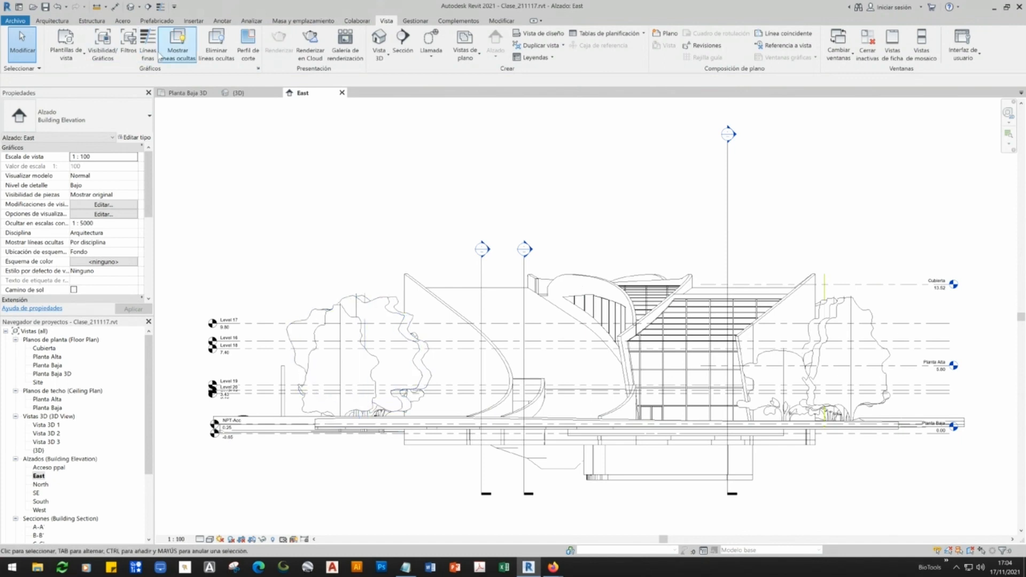
{"action": "left_click", "coordinate": [341, 93]}
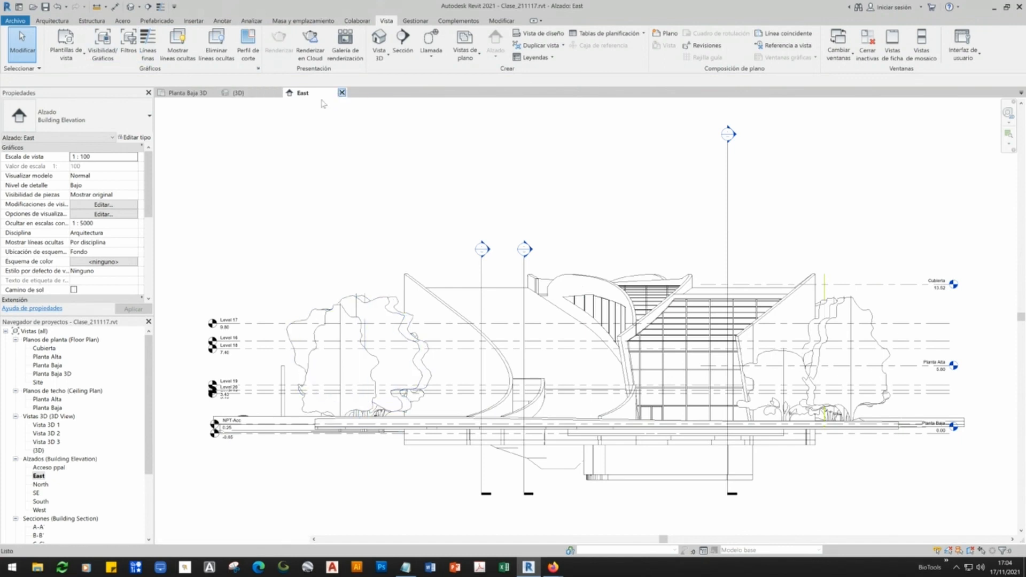
{"action": "left_click", "coordinate": [216, 92]}
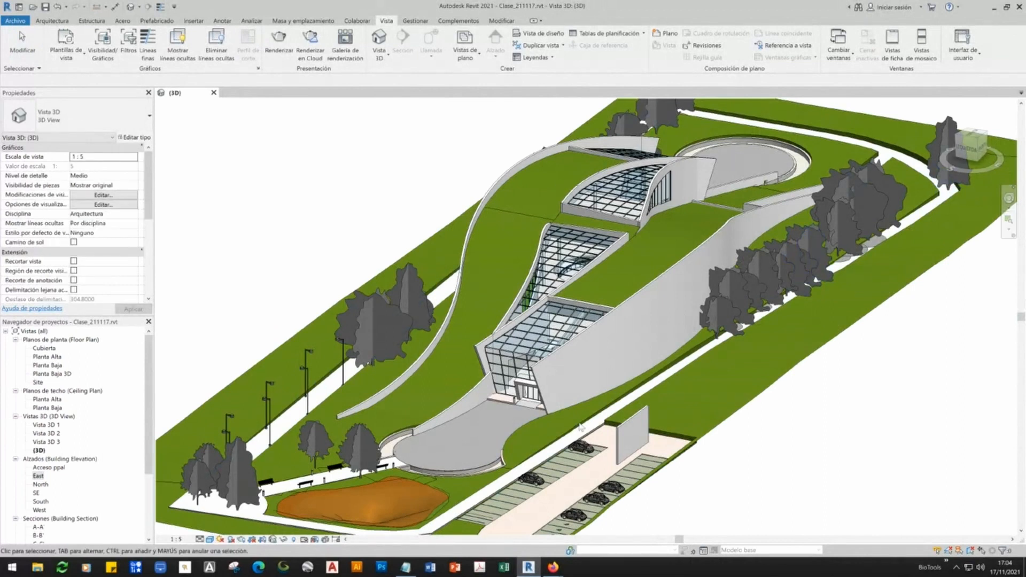
- Switch the {3D} view from orthogonal to perspective projection
{"action": "right_click", "coordinate": [968, 149]}
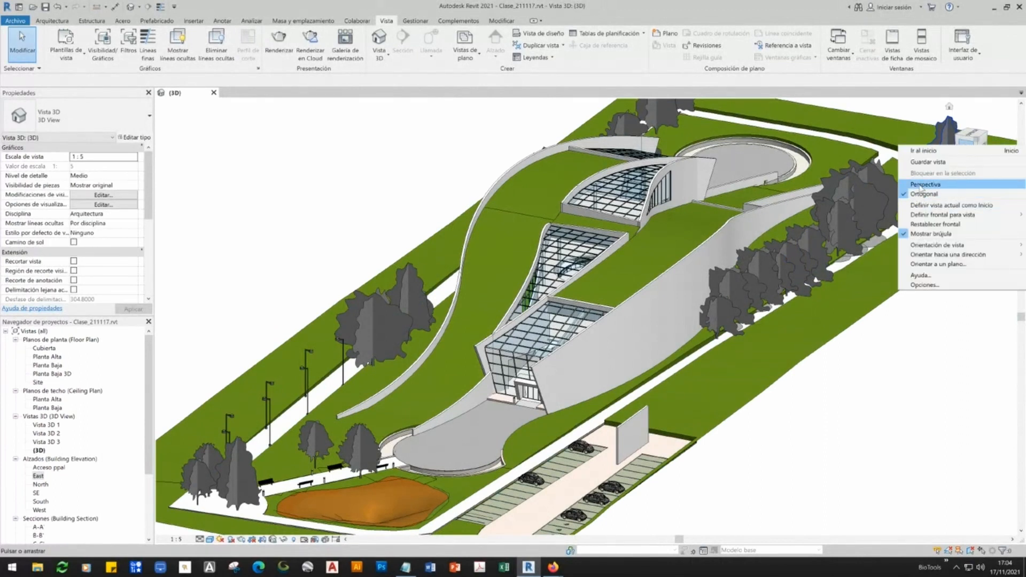
{"action": "left_click", "coordinate": [920, 185]}
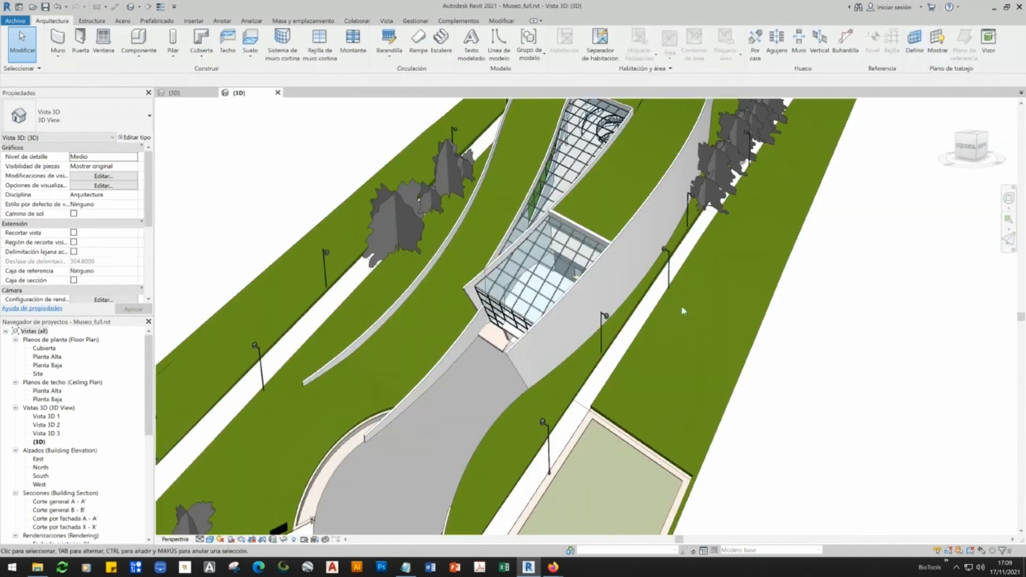
- Show the Museo_full museum entrance and parking area from a low perspective viewpoint in realistic style
{"action": "scroll", "coordinate": [683, 310], "scroll_direction": "down", "scroll_amount": 5}
{"action": "scroll", "coordinate": [526, 423], "scroll_direction": "up", "scroll_amount": 3}
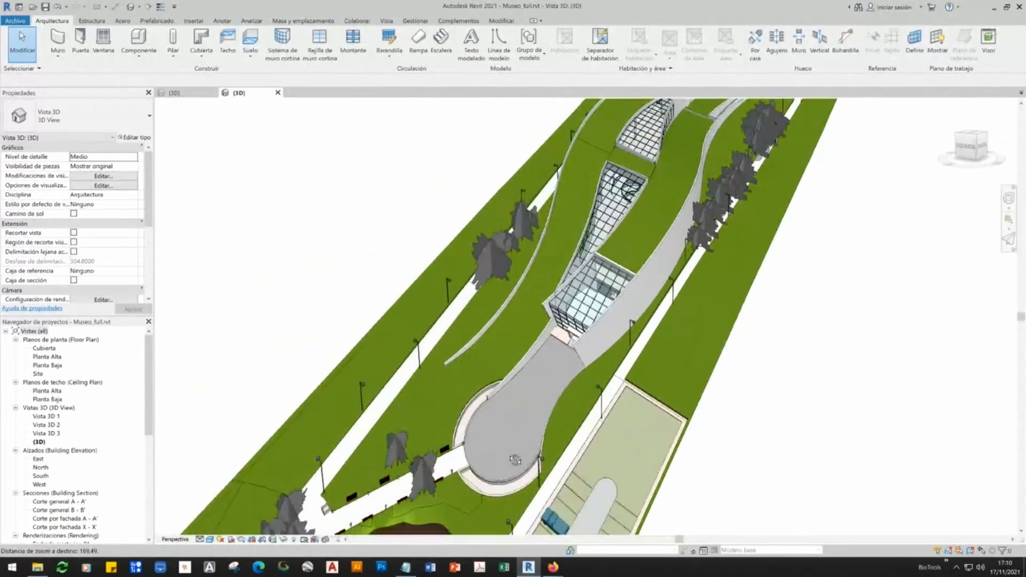
{"action": "scroll", "coordinate": [526, 423], "scroll_direction": "down", "scroll_amount": 3}
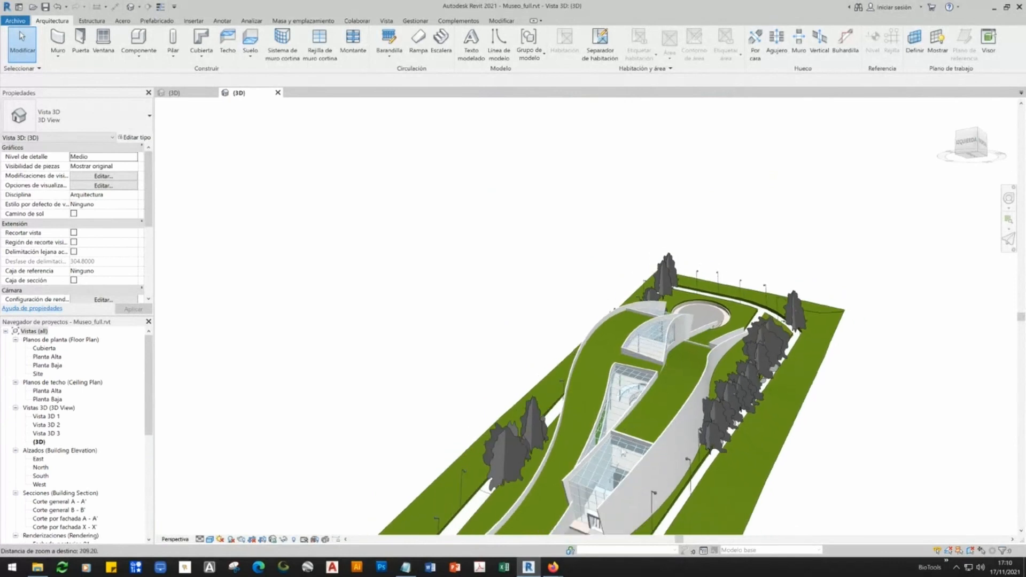
{"action": "left_click", "coordinate": [622, 519]}
{"action": "middle_click_drag", "start_coordinate": [623, 518], "coordinate": [698, 508], "text": "shift"}
{"action": "key", "text": "Escape"}
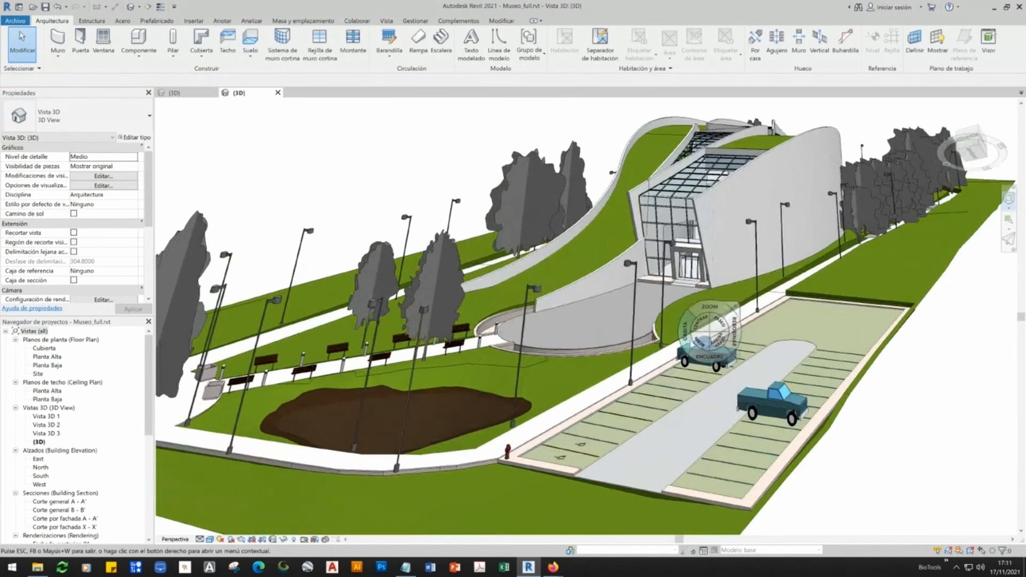
{"action": "middle_click_drag", "start_coordinate": [687, 338], "coordinate": [707, 319], "text": "shift"}
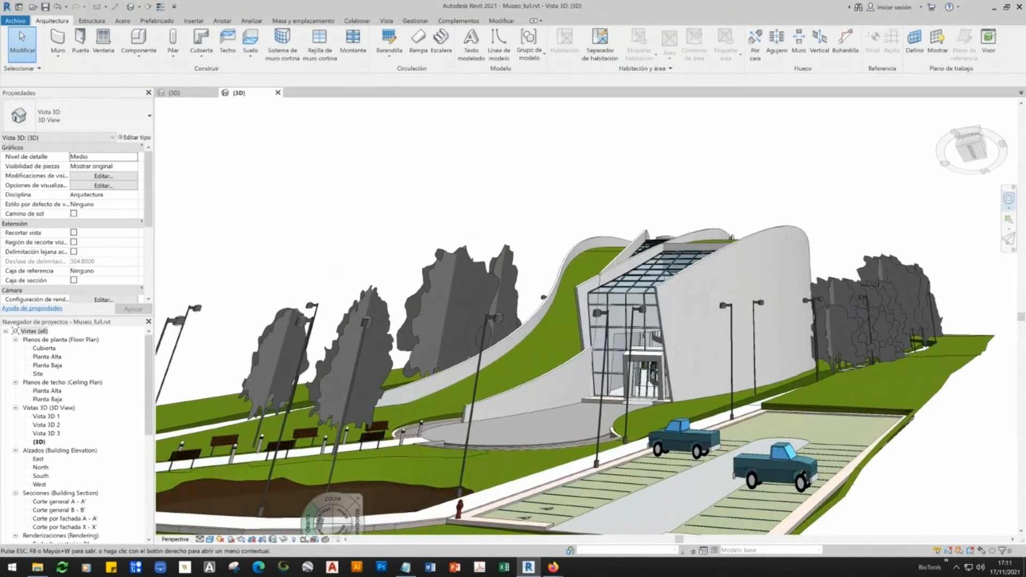
{"action": "left_click", "coordinate": [209, 540]}
{"action": "left_click", "coordinate": [234, 530]}
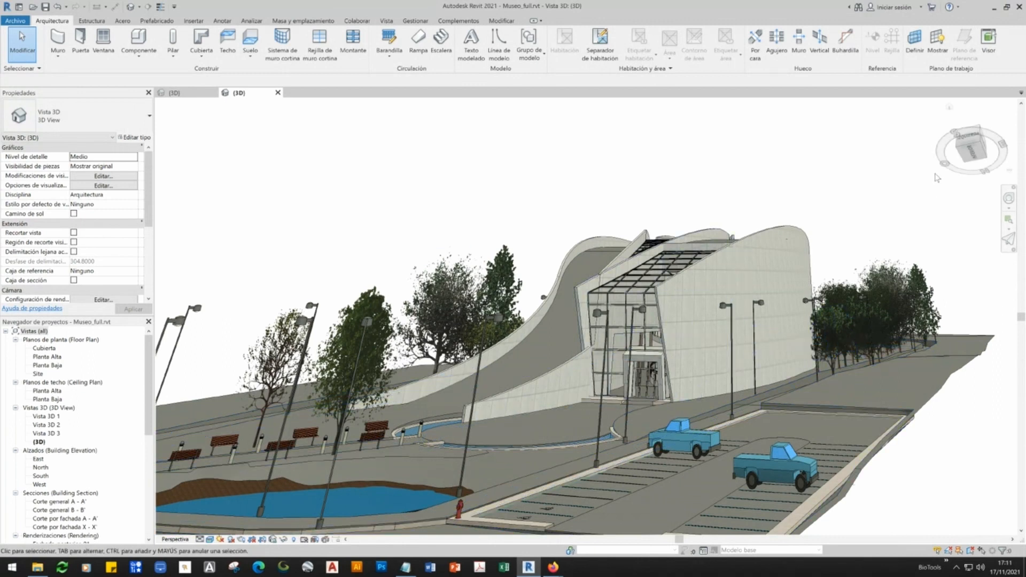
- Close Museo_full.rvt without saving its changes
{"action": "left_click", "coordinate": [278, 92]}
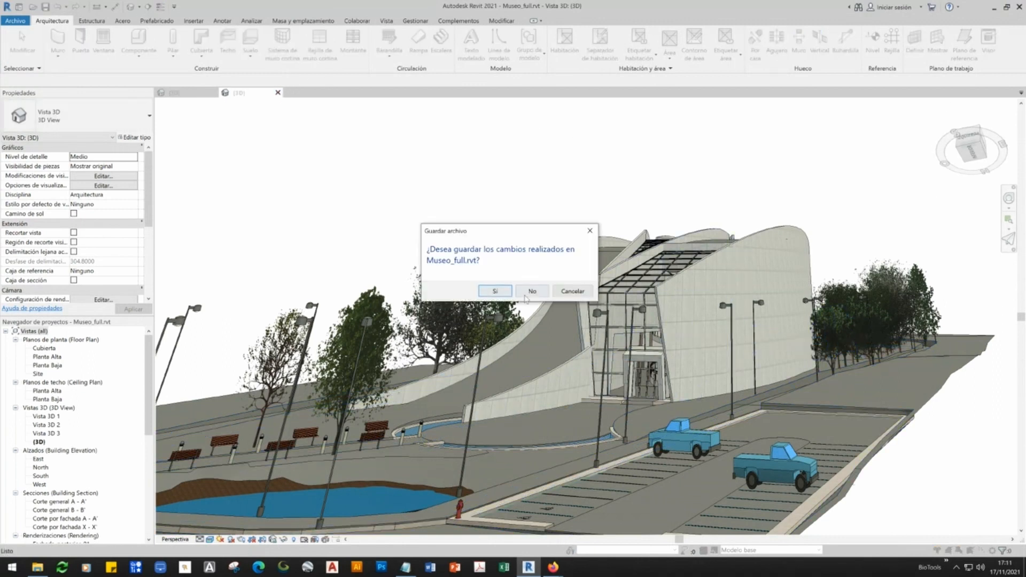
{"action": "left_click", "coordinate": [532, 292]}
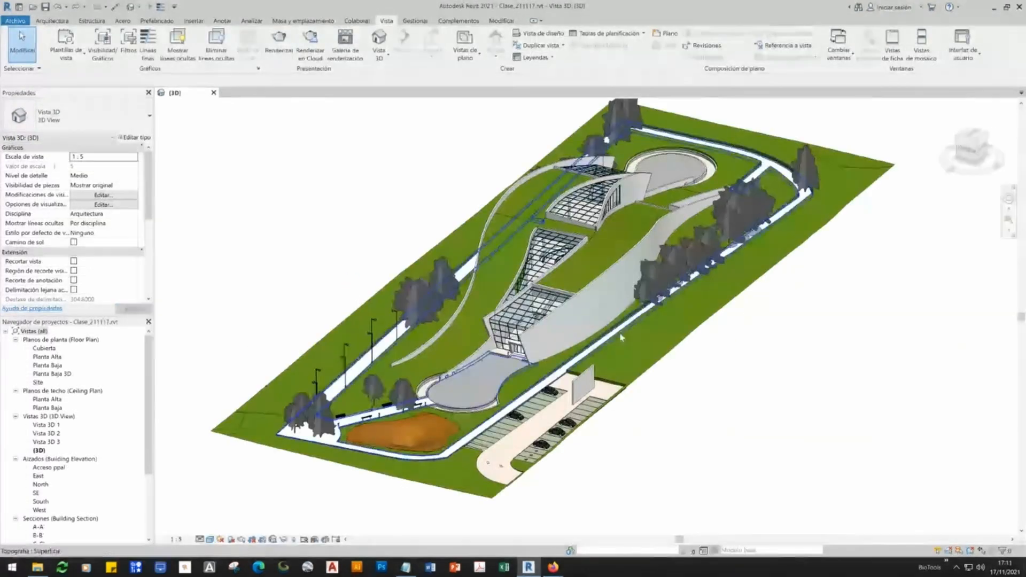
- Try perspective projection on the Clase_211117 3D view, and return the view to orthogonal
{"action": "scroll", "coordinate": [562, 331], "scroll_direction": "up", "scroll_amount": 5}
{"action": "scroll", "coordinate": [599, 374], "scroll_direction": "down", "scroll_amount": 2}
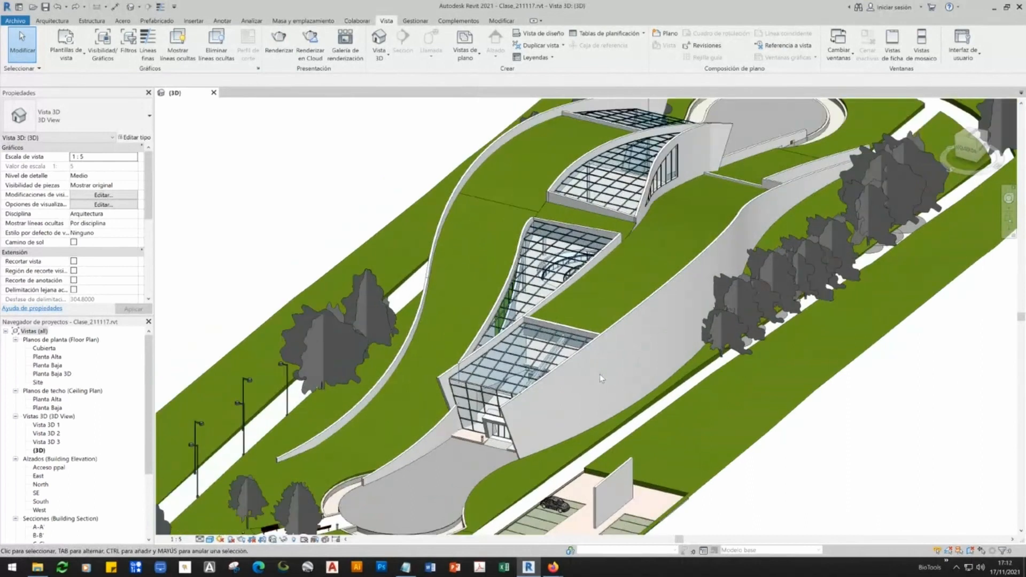
{"action": "right_click", "coordinate": [971, 152]}
{"action": "left_click", "coordinate": [941, 185]}
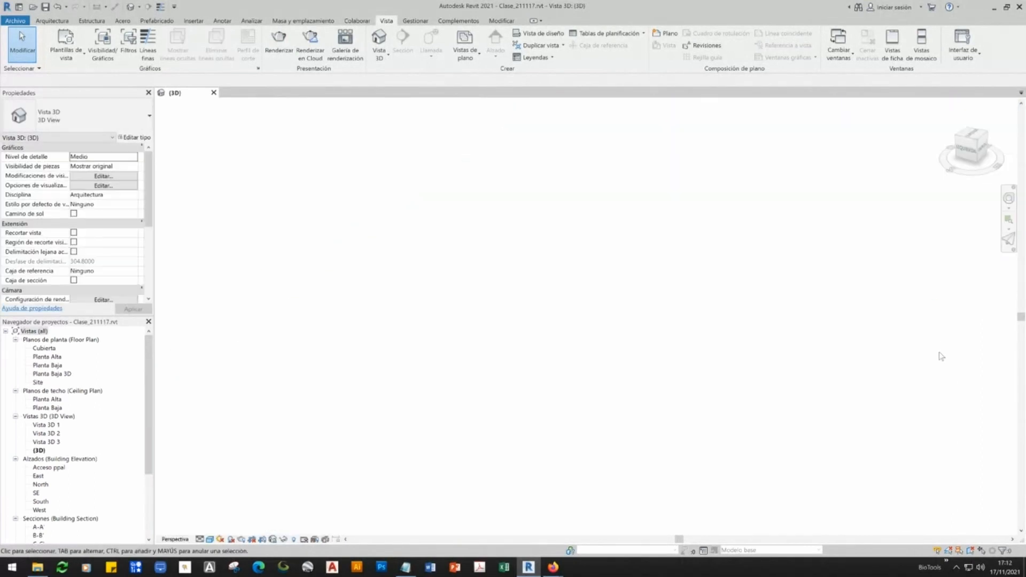
{"action": "right_click", "coordinate": [972, 153]}
{"action": "left_click", "coordinate": [965, 200]}
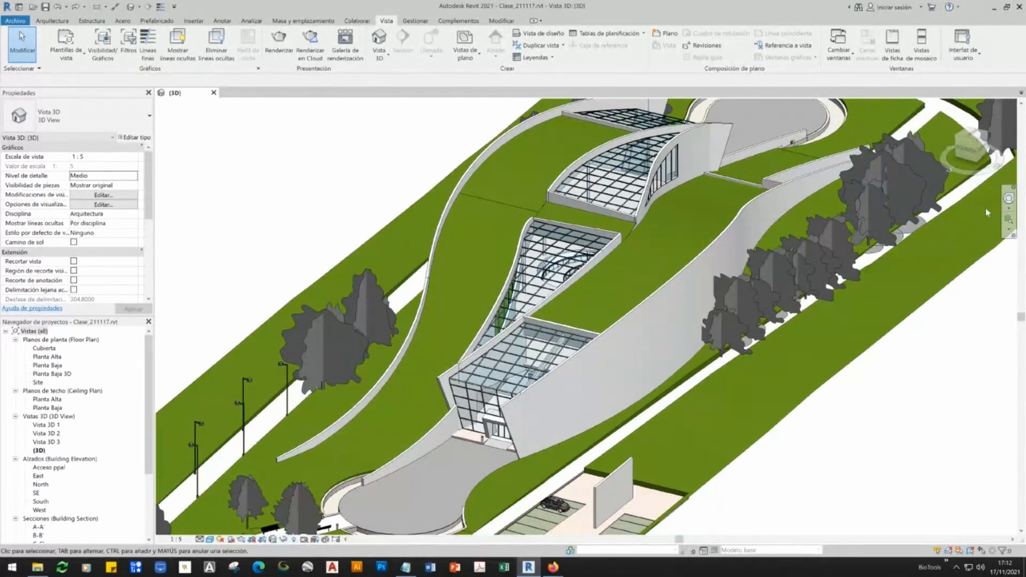
- Orient the 3D view to the Planta Baja floor plan so the museum is cut at ground level
{"action": "right_click", "coordinate": [968, 153]}
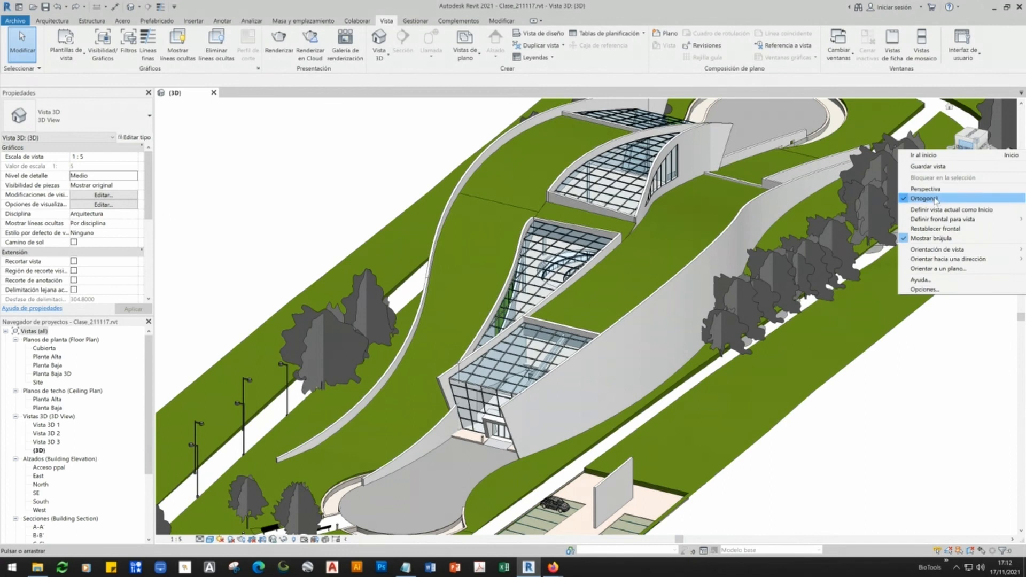
{"action": "mouse_move", "coordinate": [946, 252]}
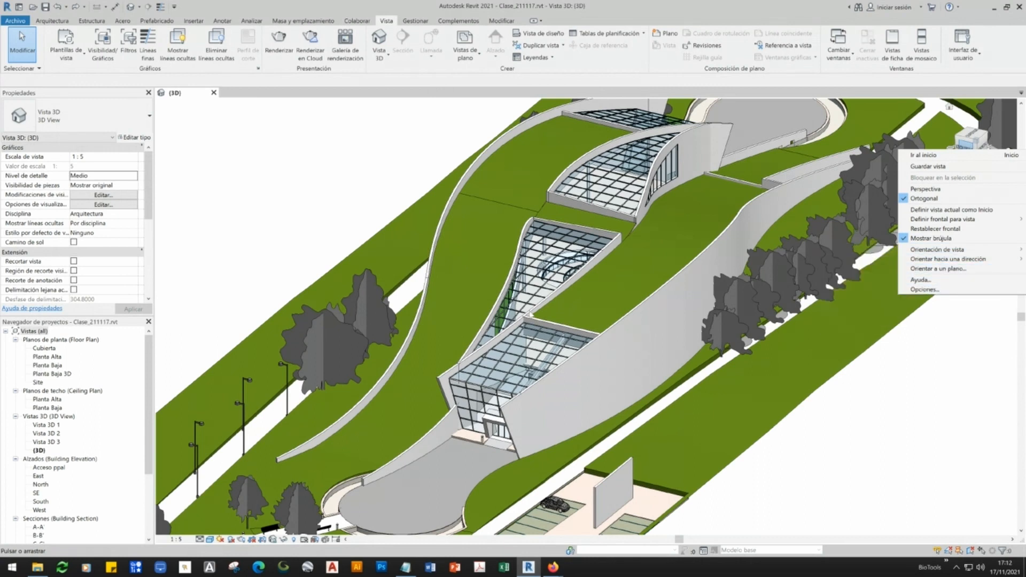
{"action": "mouse_move", "coordinate": [865, 249]}
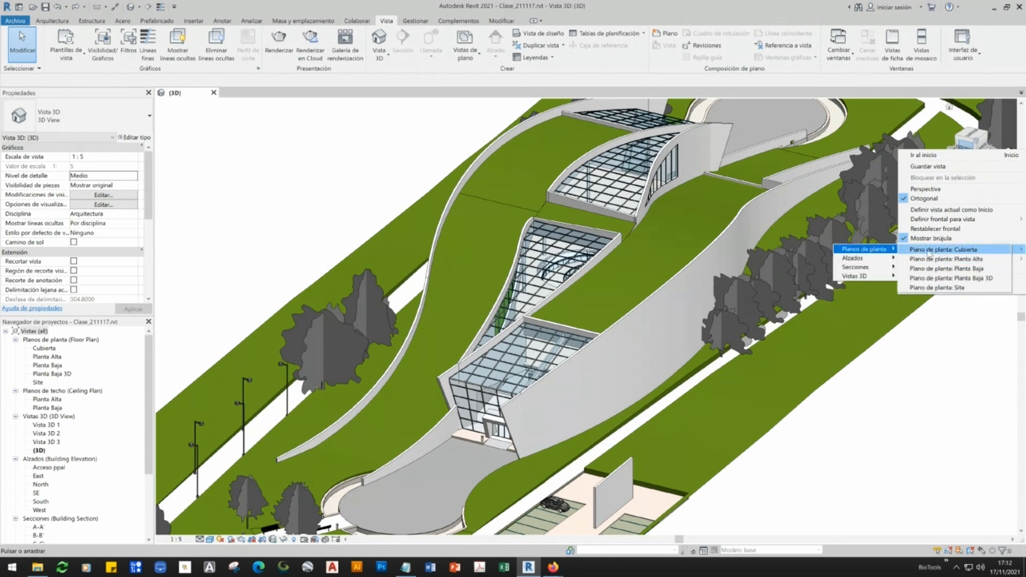
{"action": "left_click", "coordinate": [940, 268]}
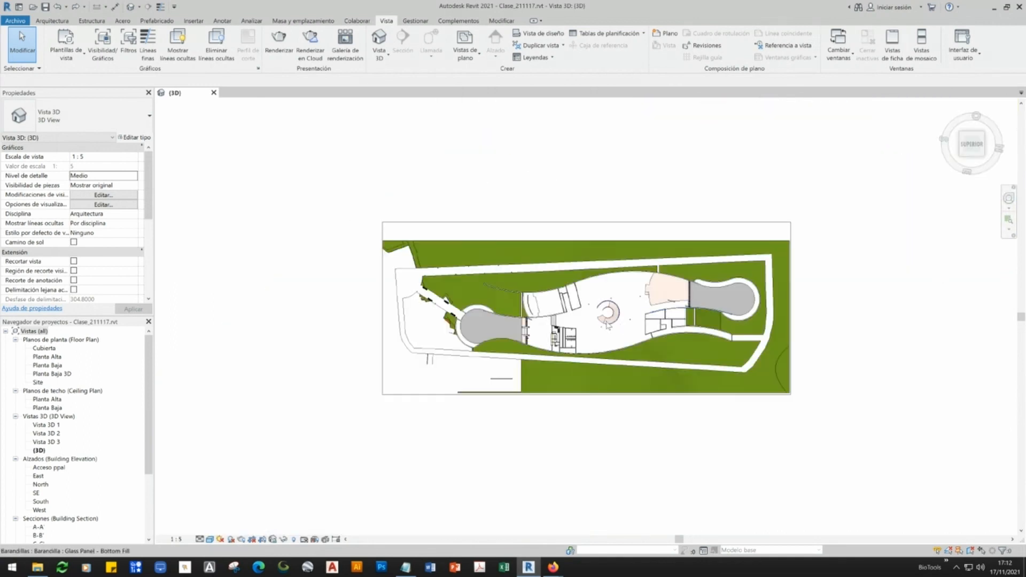
{"action": "scroll", "coordinate": [611, 326], "scroll_direction": "up", "scroll_amount": 2}
{"action": "scroll", "coordinate": [611, 326], "scroll_direction": "up", "scroll_amount": 1}
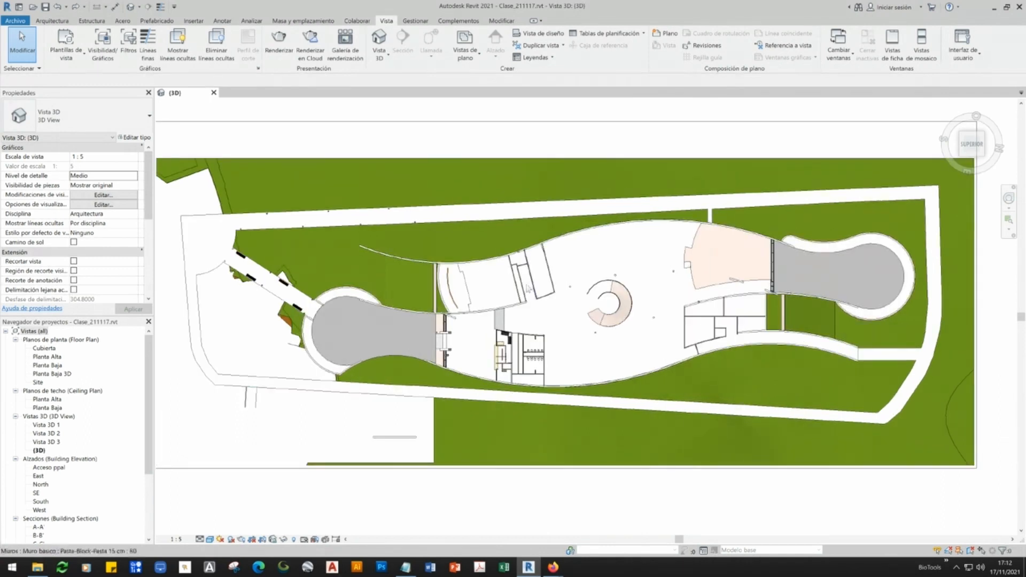
- Switch the sectioned ground floor view to perspective and display it in hidden line style
{"action": "right_click", "coordinate": [970, 144]}
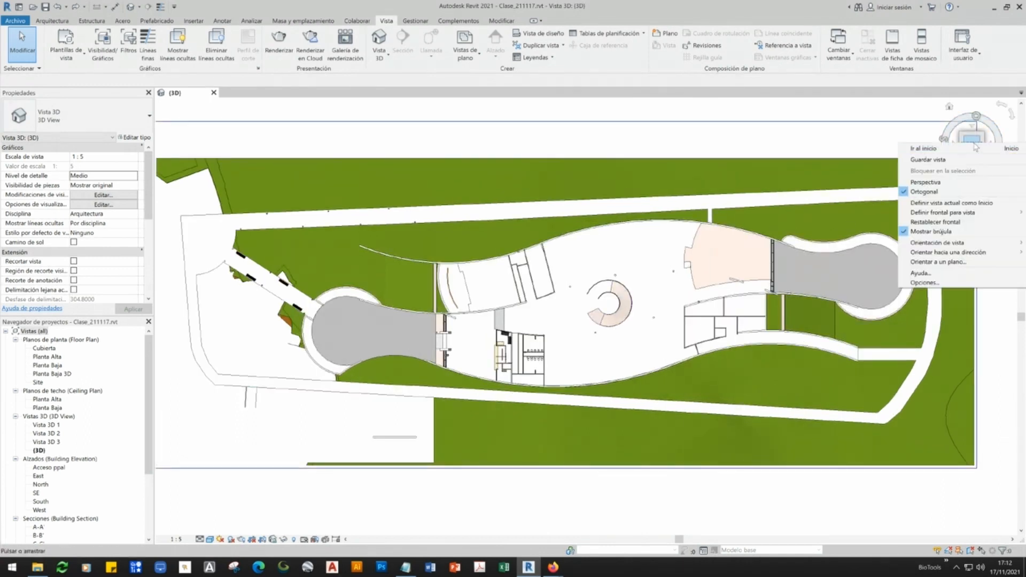
{"action": "left_click", "coordinate": [938, 182]}
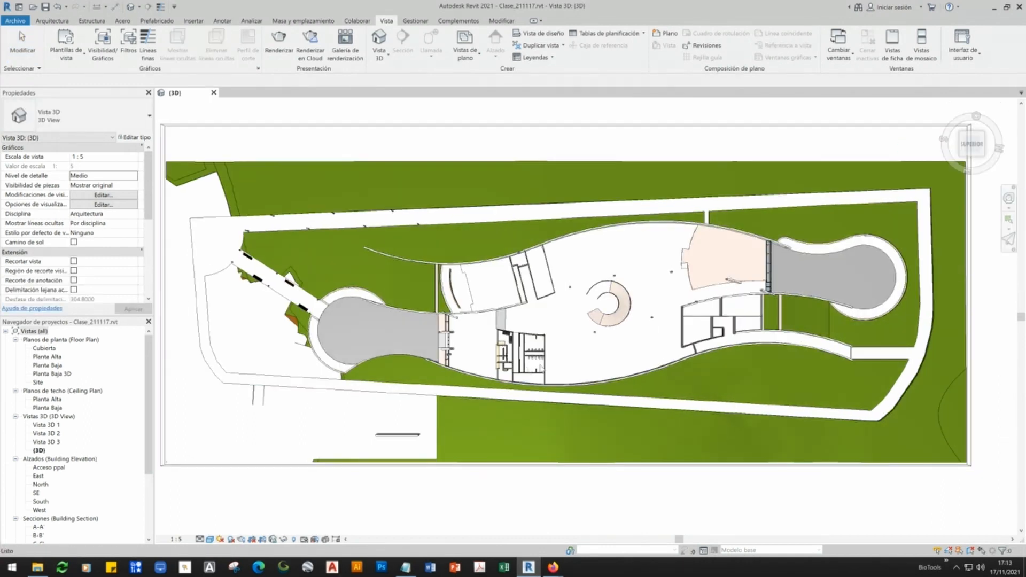
{"action": "scroll", "coordinate": [556, 369], "scroll_direction": "up", "scroll_amount": 4}
{"action": "scroll", "coordinate": [556, 368], "scroll_direction": "up", "scroll_amount": 1}
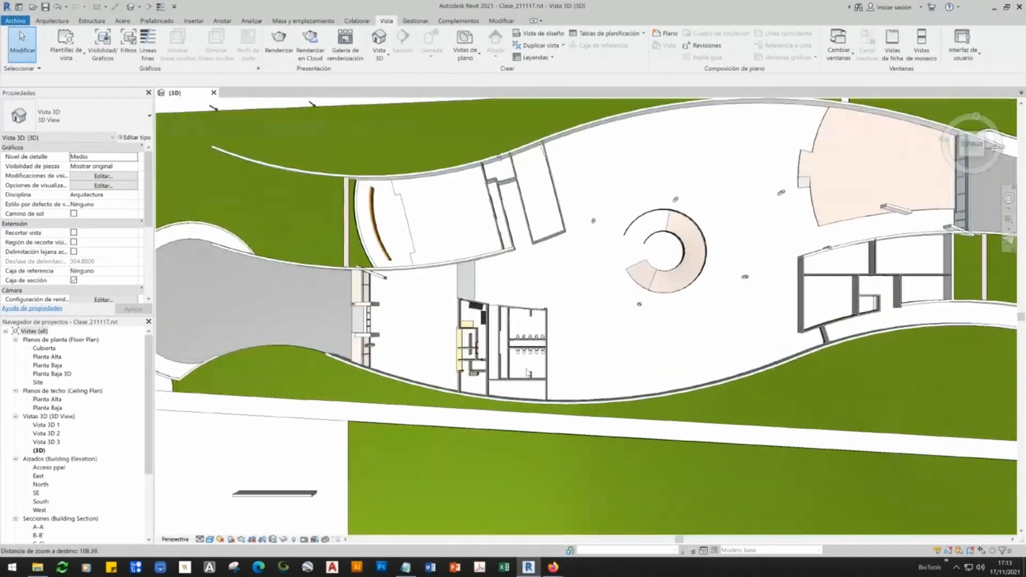
{"action": "scroll", "coordinate": [348, 331], "scroll_direction": "up", "scroll_amount": 3}
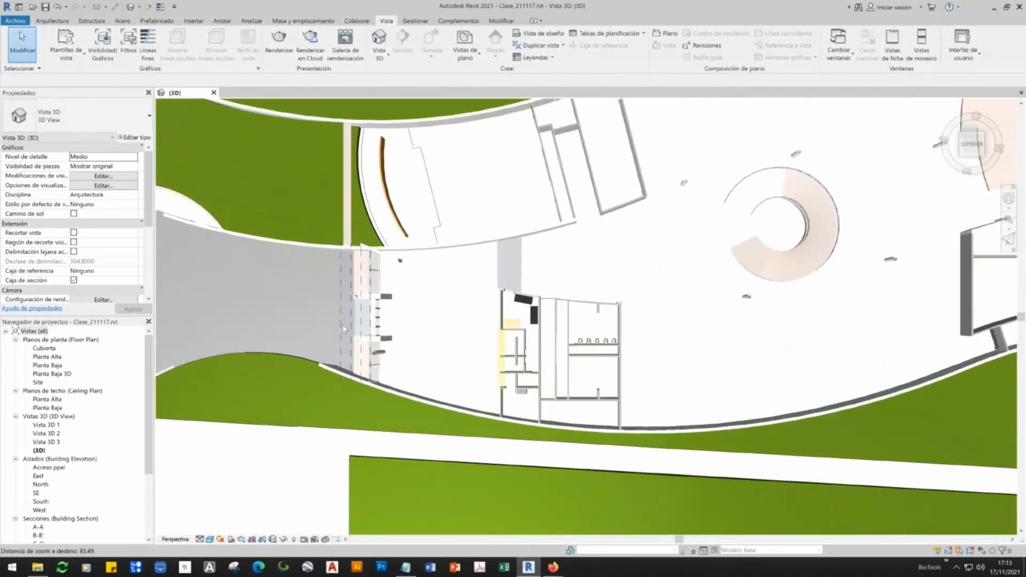
{"action": "left_click", "coordinate": [210, 539]}
{"action": "left_click", "coordinate": [230, 500]}
- Inspect the auditorium and entrance hall in the perspective plan, and set the view back to orthogonal
{"action": "scroll", "coordinate": [429, 403], "scroll_direction": "down", "scroll_amount": 2}
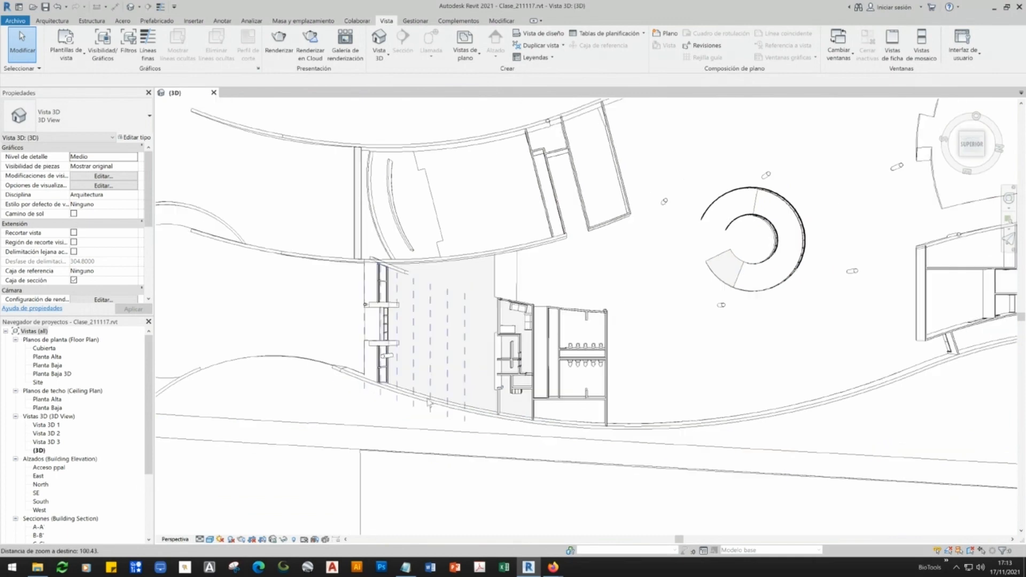
{"action": "scroll", "coordinate": [429, 403], "scroll_direction": "down", "scroll_amount": 2}
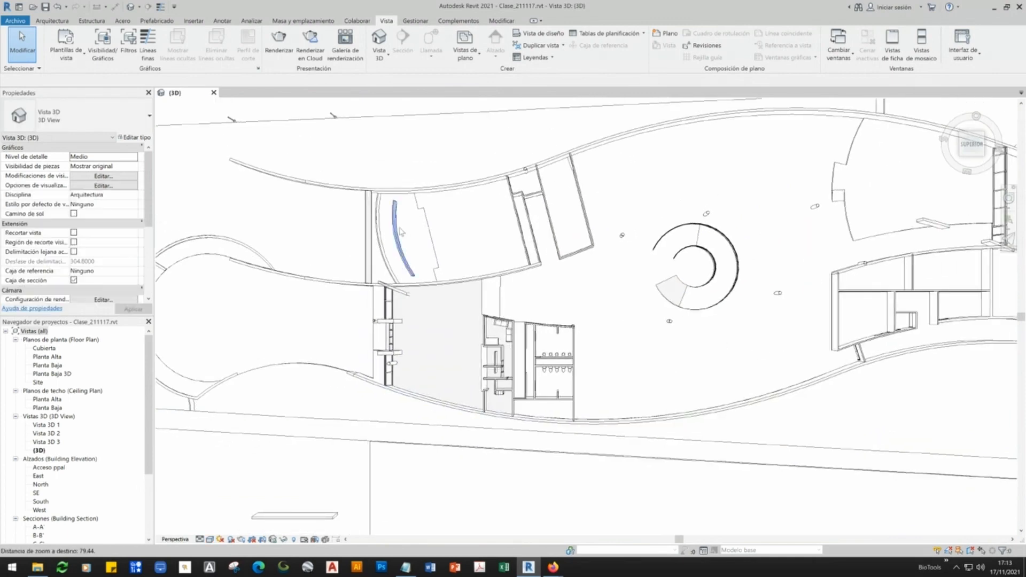
{"action": "scroll", "coordinate": [401, 231], "scroll_direction": "up", "scroll_amount": 3}
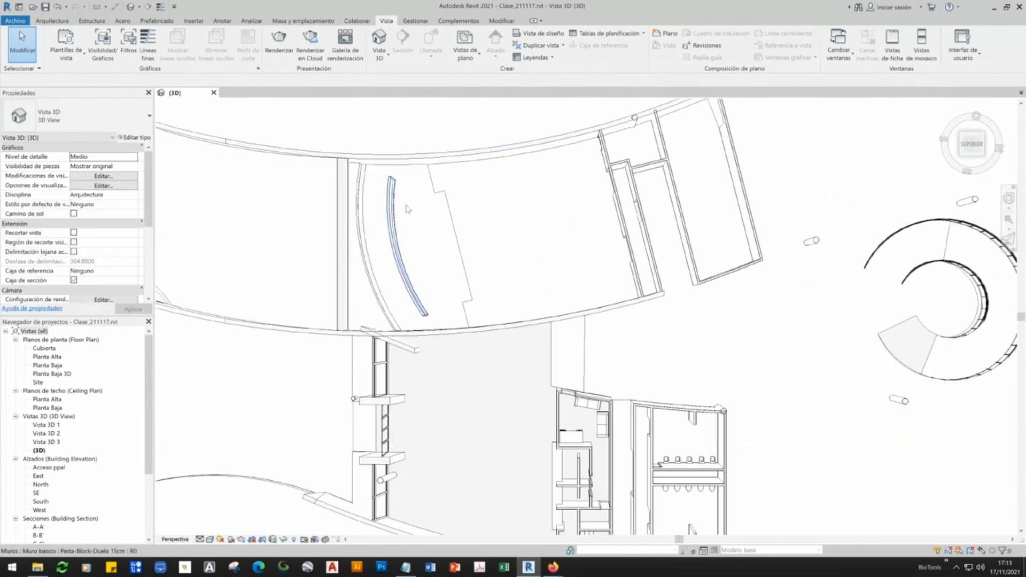
{"action": "scroll", "coordinate": [672, 216], "scroll_direction": "up", "scroll_amount": 3}
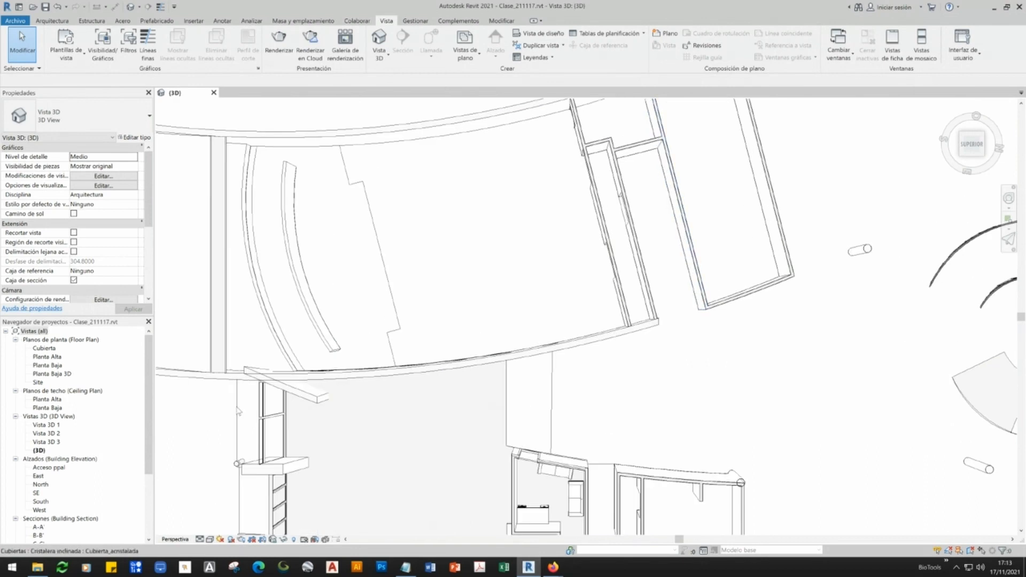
{"action": "middle_click_drag", "start_coordinate": [636, 447], "coordinate": [712, 294]}
{"action": "middle_click_drag", "start_coordinate": [703, 358], "coordinate": [698, 262]}
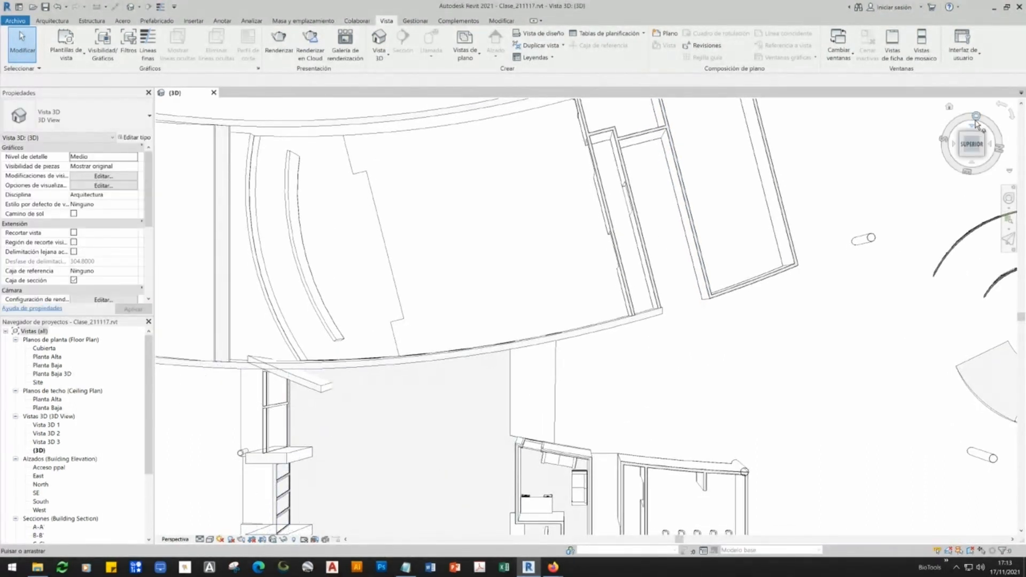
{"action": "right_click", "coordinate": [979, 148]}
{"action": "left_click", "coordinate": [941, 193]}
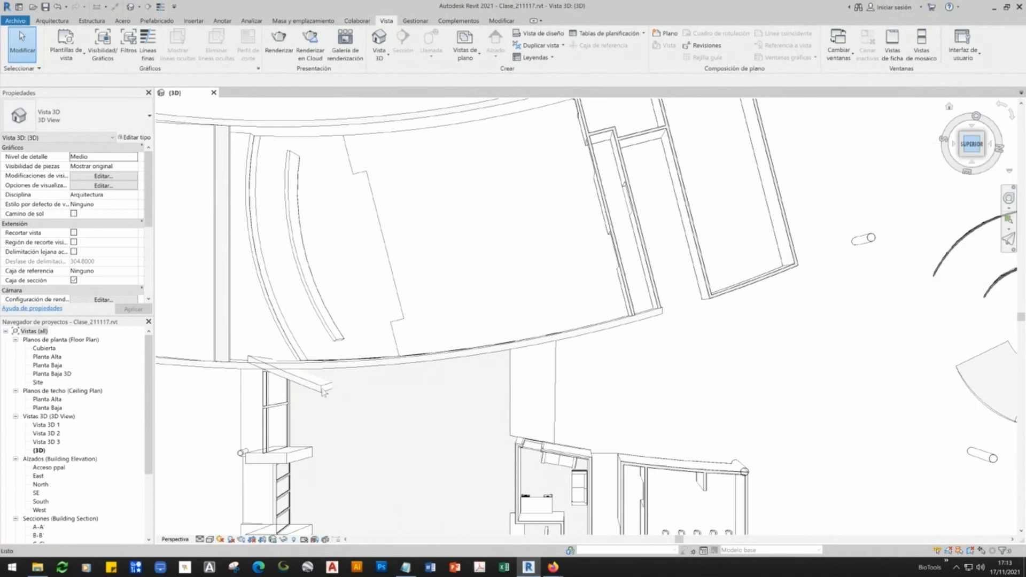
- Show the restrooms and adjoining furnished rooms in perspective projection
{"action": "scroll", "coordinate": [518, 213], "scroll_direction": "up", "scroll_amount": 6}
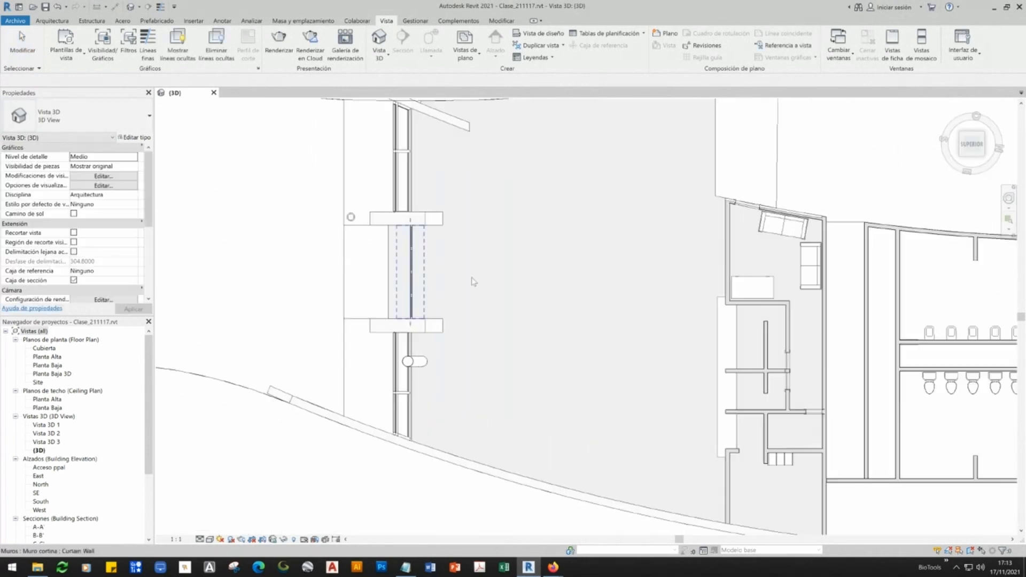
{"action": "middle_click_drag", "start_coordinate": [733, 320], "coordinate": [537, 345]}
{"action": "right_click", "coordinate": [971, 148]}
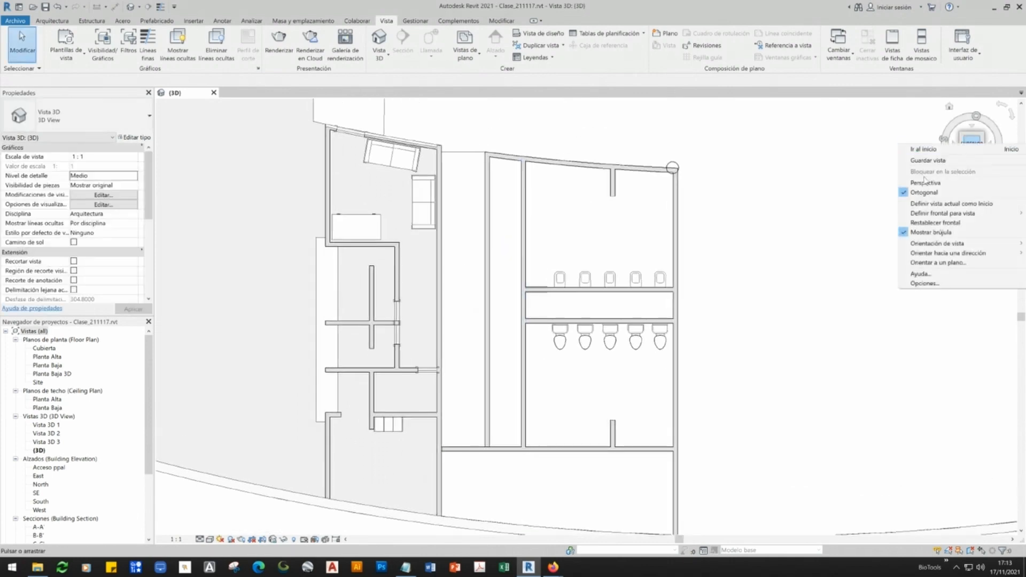
{"action": "left_click", "coordinate": [926, 184]}
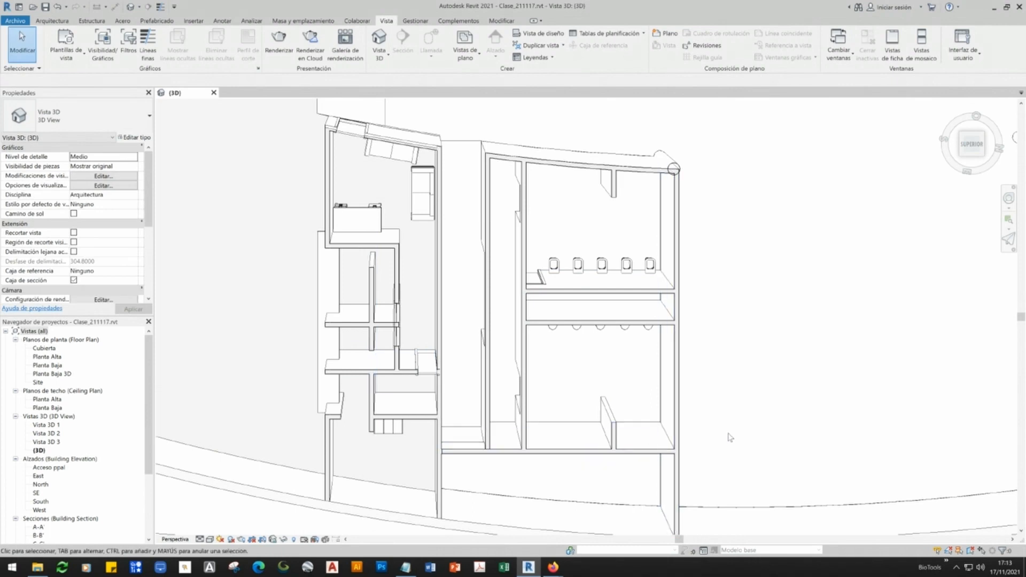
- Return the restroom area view to orthogonal projection and display it with shaded colours instead of realistic materials
{"action": "left_click", "coordinate": [1000, 151]}
{"action": "left_click", "coordinate": [925, 192]}
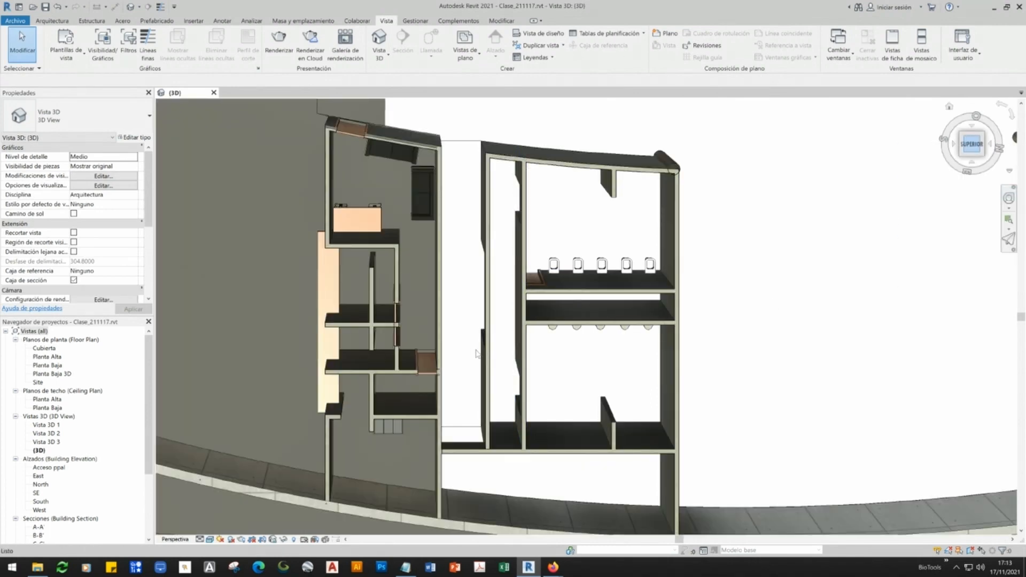
{"action": "left_click", "coordinate": [209, 540]}
{"action": "left_click", "coordinate": [231, 515]}
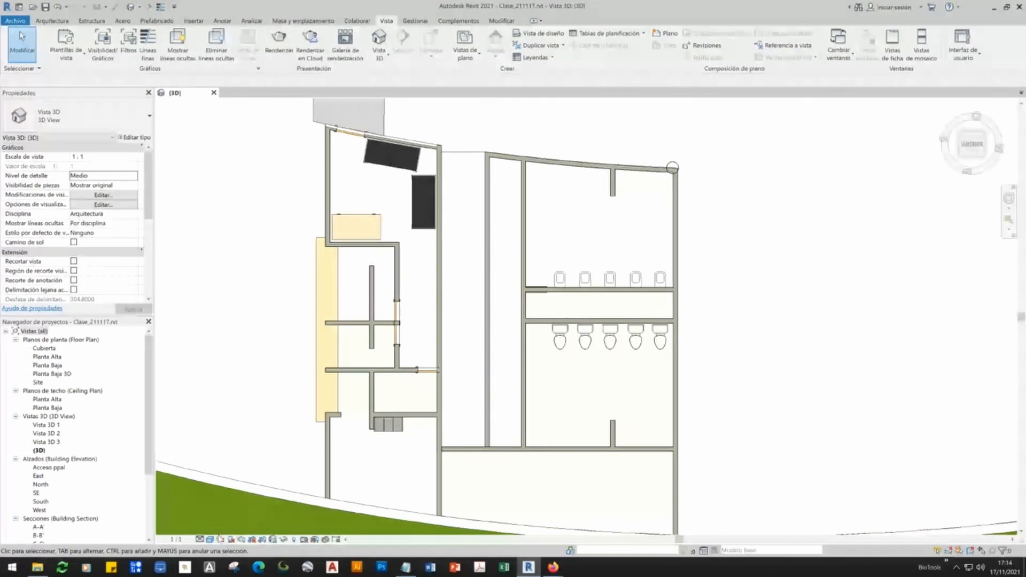
- Display the sectioned ground floor view in the Shaded style and switch the whole building plan to perspective projection
{"action": "left_click", "coordinate": [217, 538]}
{"action": "left_click", "coordinate": [230, 508]}
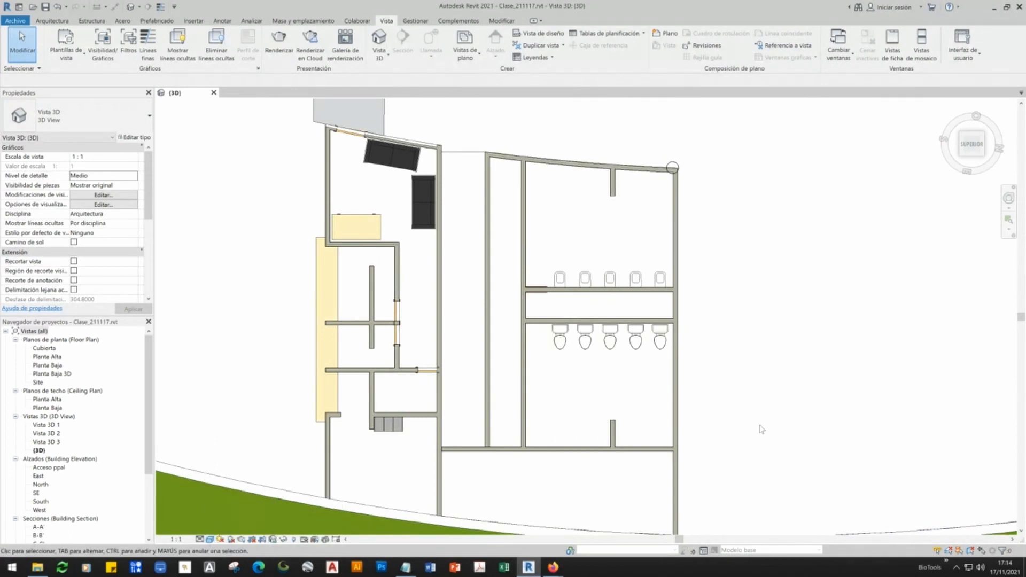
{"action": "scroll", "coordinate": [768, 432], "scroll_direction": "down", "scroll_amount": 6}
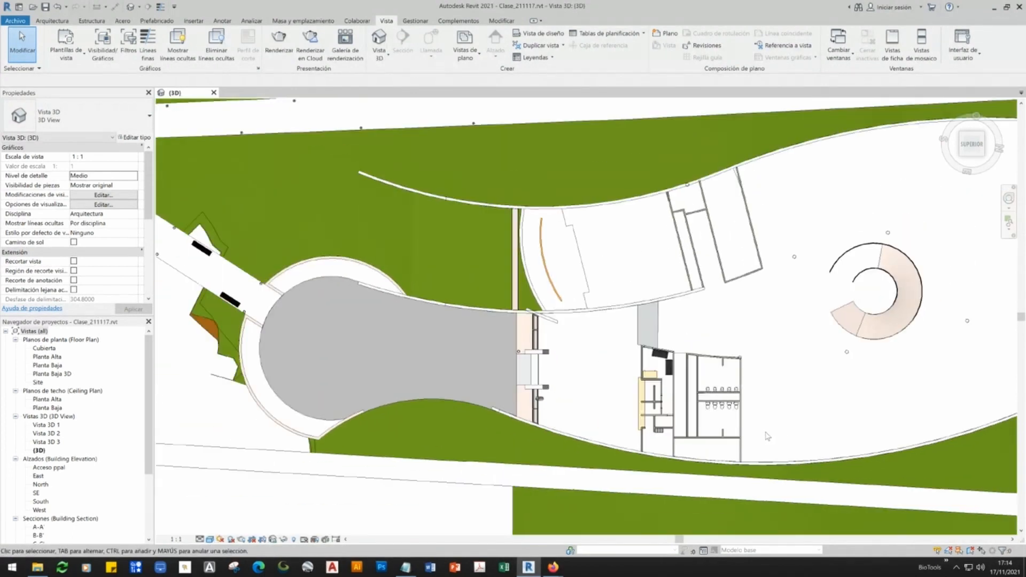
{"action": "middle_click_drag", "start_coordinate": [821, 443], "coordinate": [442, 474]}
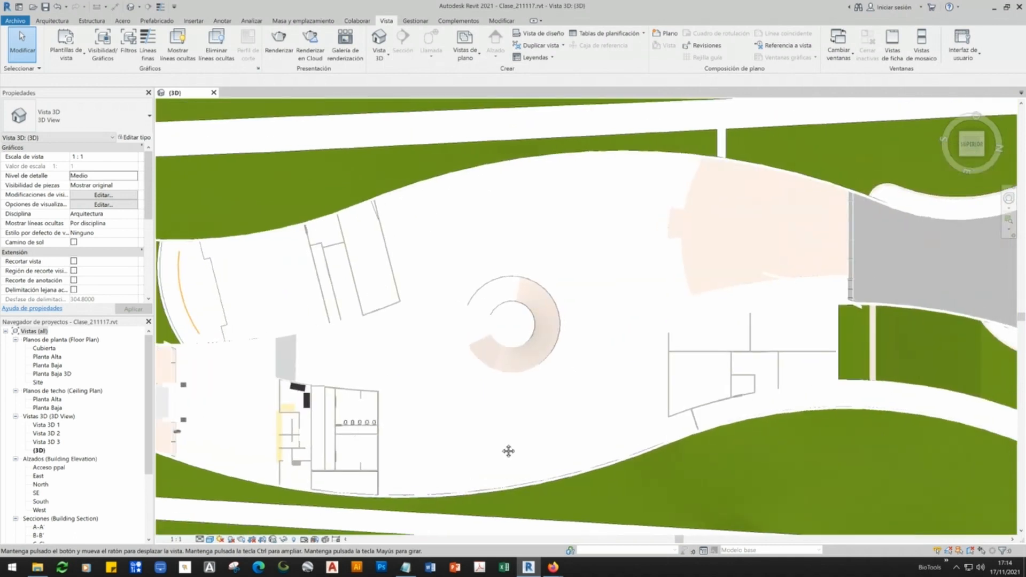
{"action": "scroll", "coordinate": [798, 395], "scroll_direction": "up", "scroll_amount": 4}
{"action": "scroll", "coordinate": [798, 395], "scroll_direction": "up", "scroll_amount": 4}
{"action": "scroll", "coordinate": [843, 389], "scroll_direction": "down", "scroll_amount": 5}
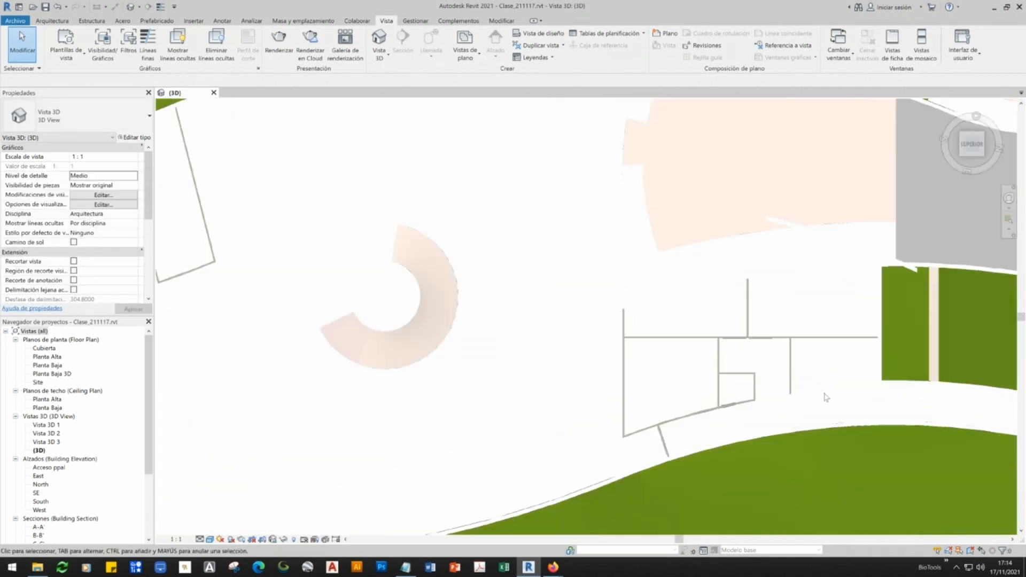
{"action": "scroll", "coordinate": [821, 400], "scroll_direction": "down", "scroll_amount": 3}
{"action": "scroll", "coordinate": [626, 424], "scroll_direction": "up", "scroll_amount": 2}
{"action": "scroll", "coordinate": [614, 403], "scroll_direction": "down", "scroll_amount": 3}
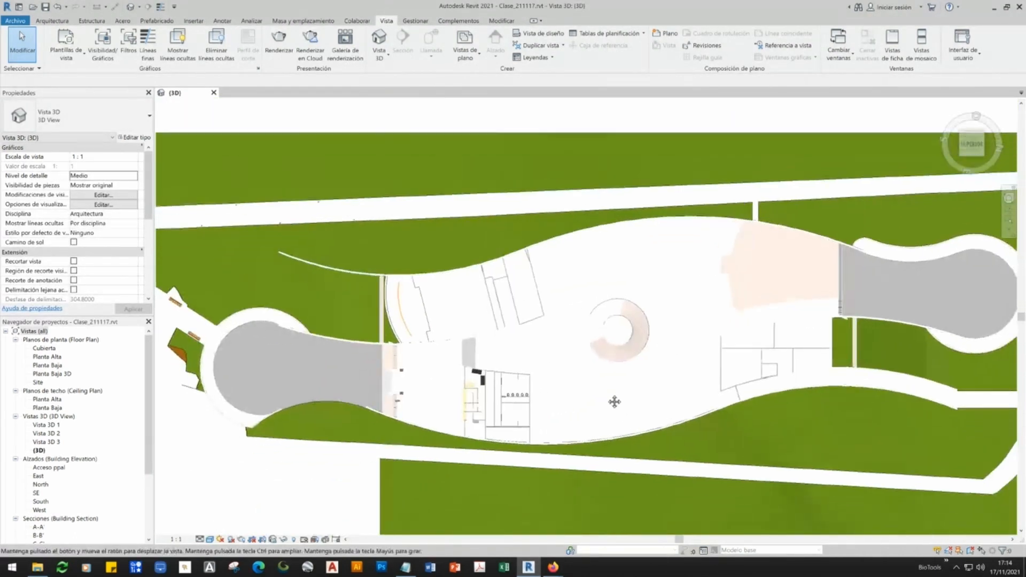
{"action": "scroll", "coordinate": [609, 400], "scroll_direction": "up", "scroll_amount": 3}
{"action": "right_click", "coordinate": [971, 148]}
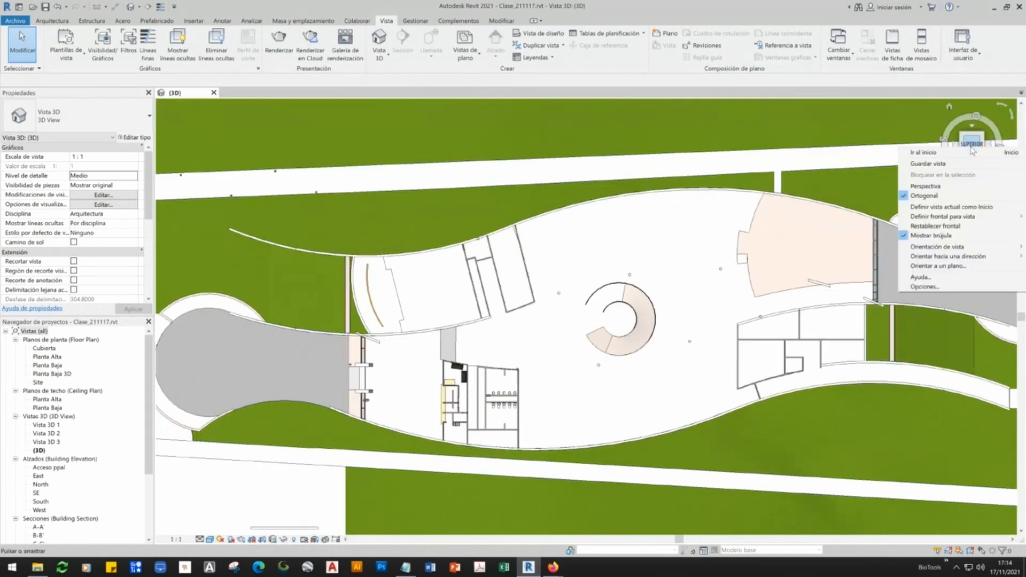
{"action": "left_click", "coordinate": [932, 195]}
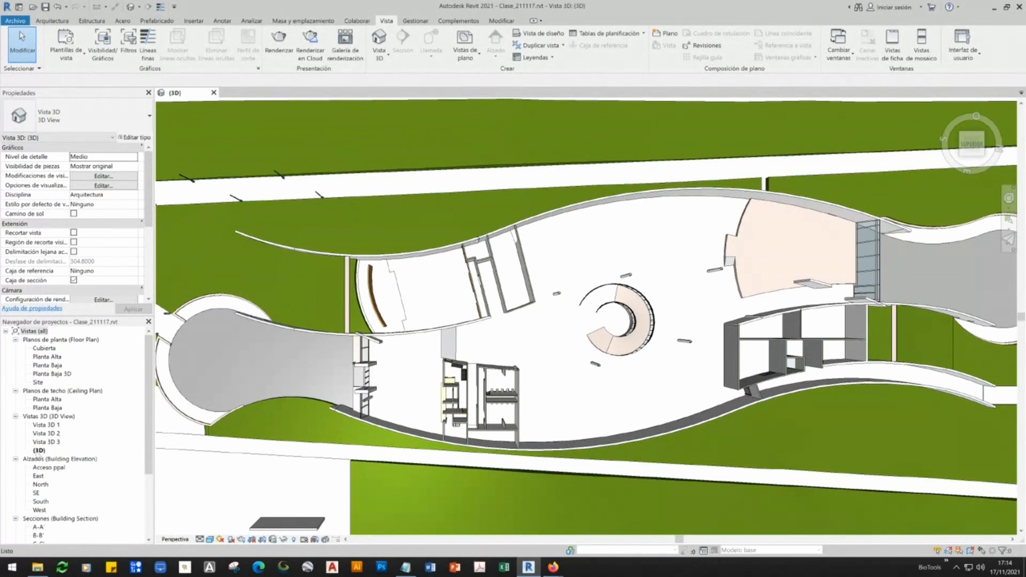
- Duplicate the ground floor perspective view and name the copy PB 3D
{"action": "right_click", "coordinate": [36, 450]}
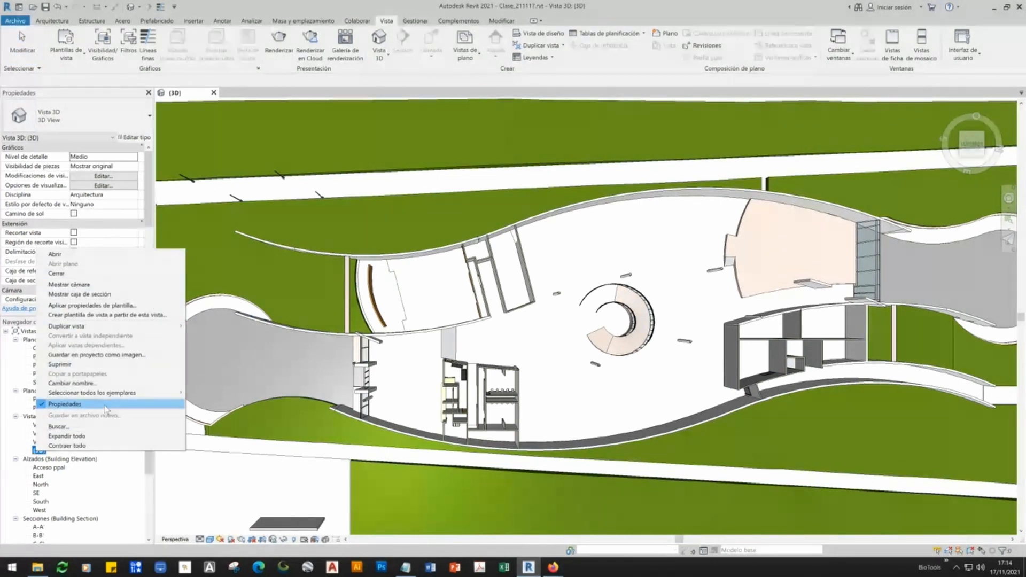
{"action": "mouse_move", "coordinate": [79, 327]}
{"action": "left_click", "coordinate": [200, 328]}
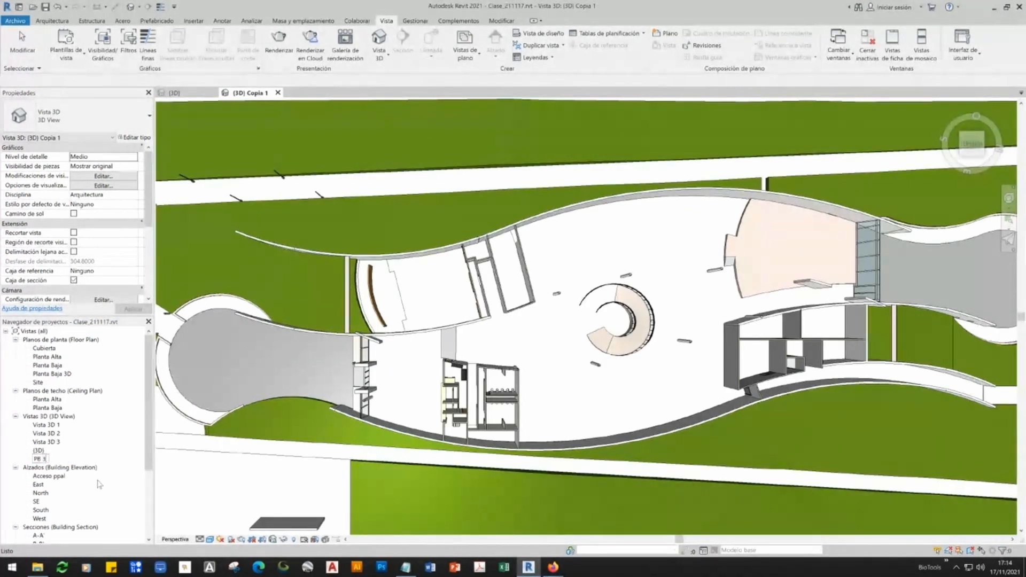
{"action": "key", "text": "Return"}
- Reopen the original {3D} view and set it to orthogonal projection
{"action": "left_click", "coordinate": [175, 92]}
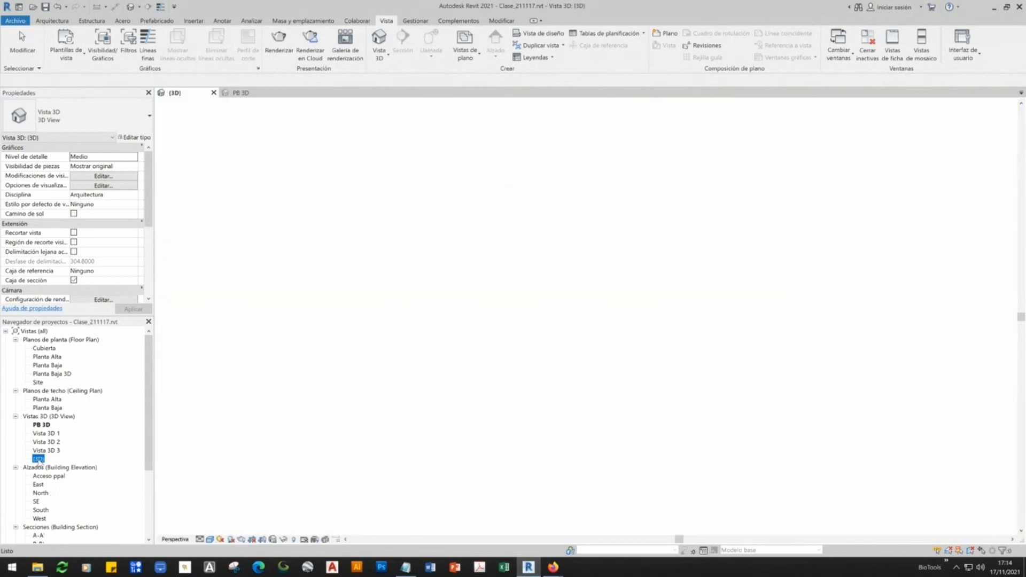
{"action": "right_click", "coordinate": [971, 143]}
{"action": "left_click", "coordinate": [911, 183]}
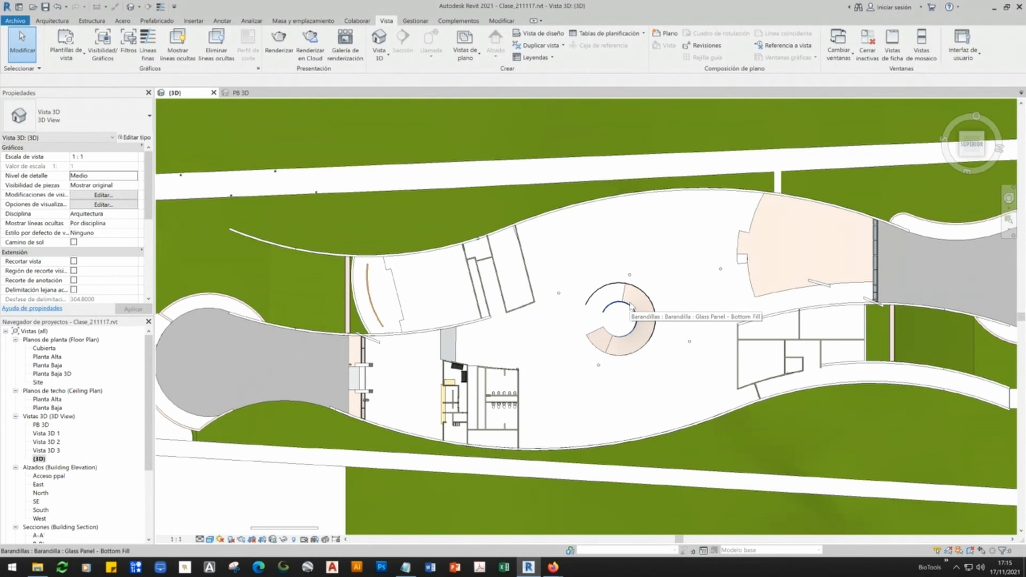
- Orient the {3D} view to section A-A' and show the cut through the building
{"action": "right_click", "coordinate": [972, 148]}
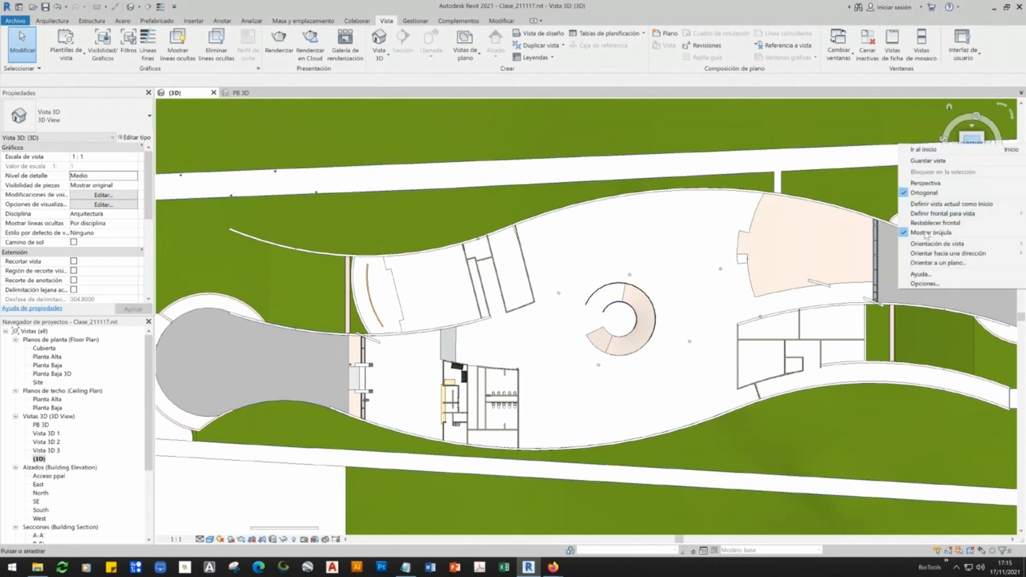
{"action": "mouse_move", "coordinate": [940, 243]}
{"action": "mouse_move", "coordinate": [868, 262]}
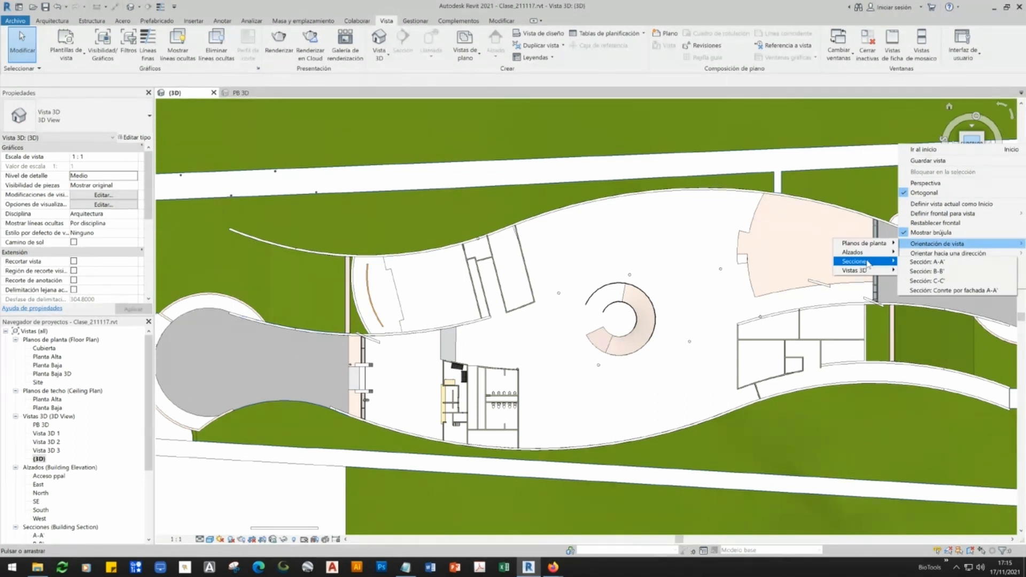
{"action": "left_click", "coordinate": [930, 262]}
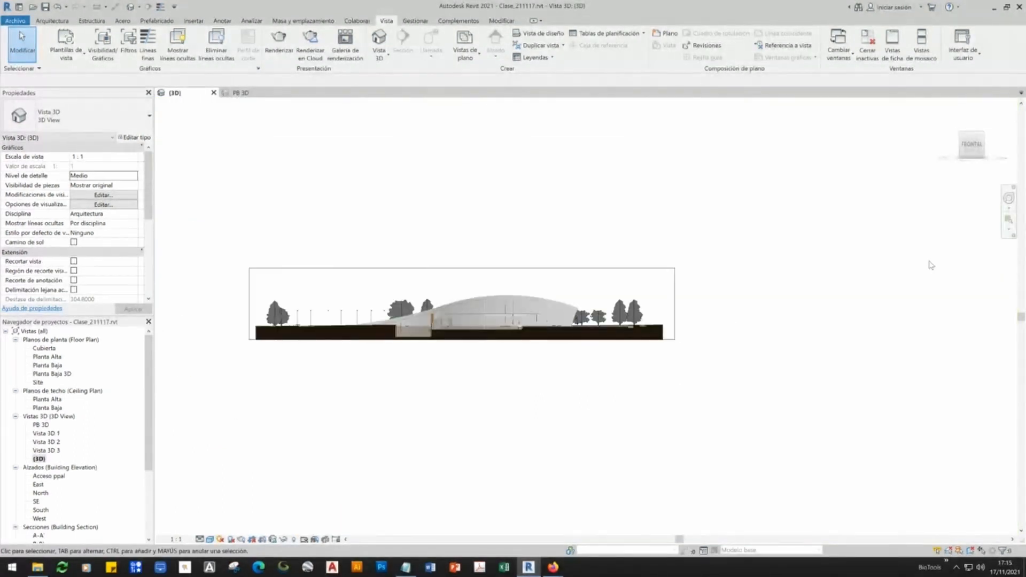
{"action": "scroll", "coordinate": [593, 323], "scroll_direction": "up", "scroll_amount": 7}
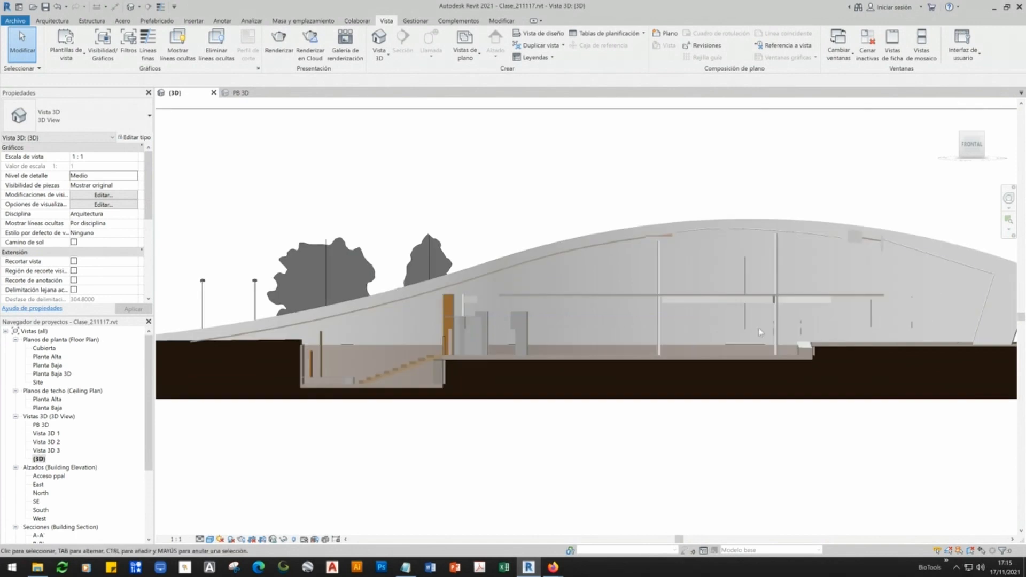
- Orient the {3D} view to section B-B' and show the hall with the spiral ramp
{"action": "right_click", "coordinate": [972, 143]}
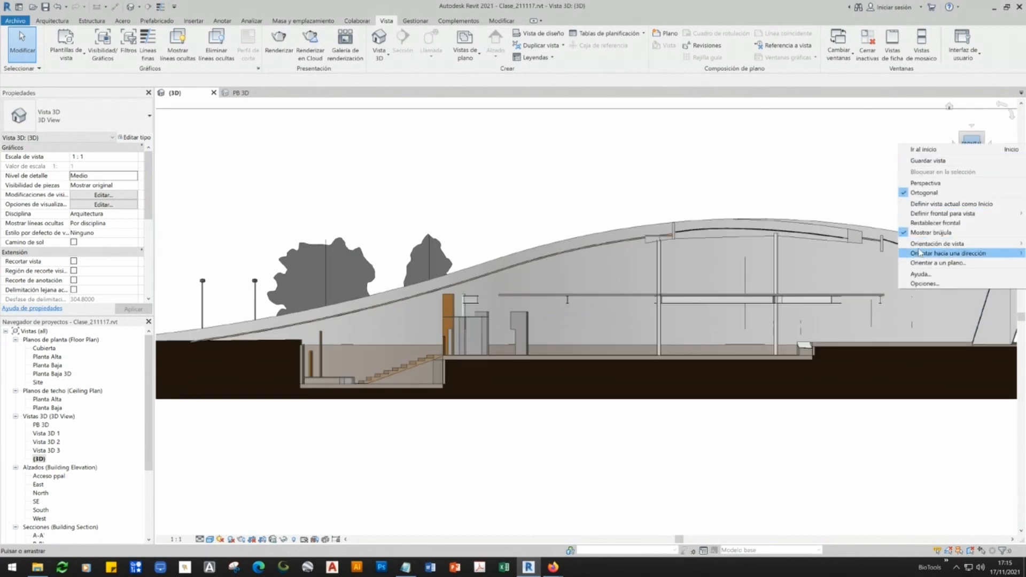
{"action": "mouse_move", "coordinate": [941, 214]}
{"action": "mouse_move", "coordinate": [869, 261]}
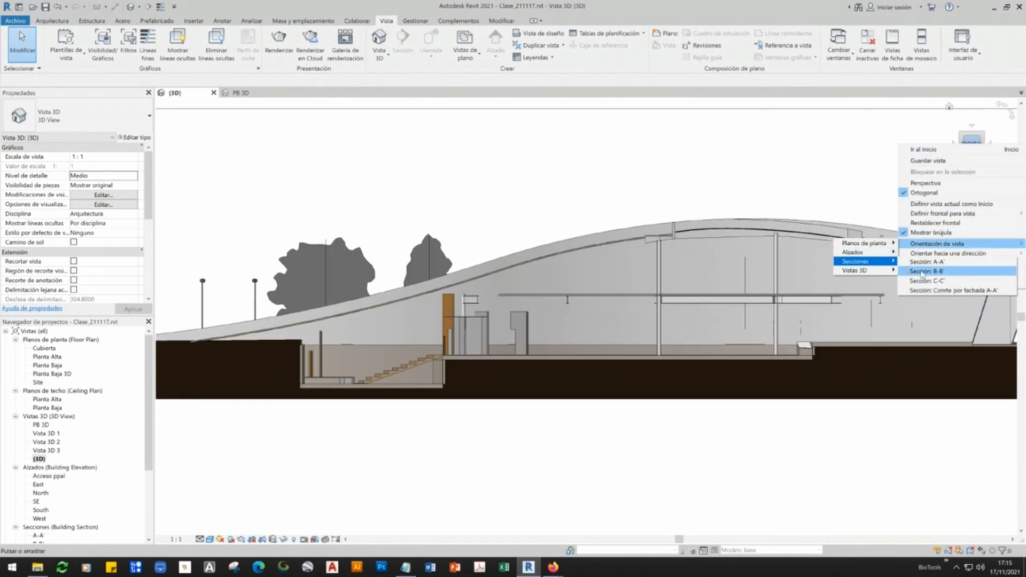
{"action": "left_click", "coordinate": [920, 274]}
{"action": "scroll", "coordinate": [588, 321], "scroll_direction": "up", "scroll_amount": 3}
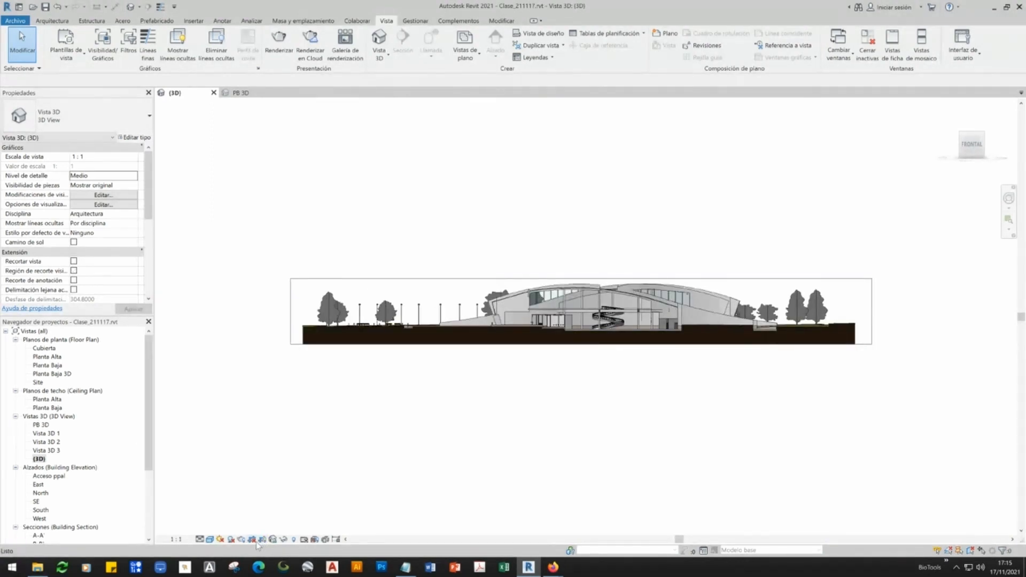
{"action": "scroll", "coordinate": [657, 315], "scroll_direction": "up", "scroll_amount": 6}
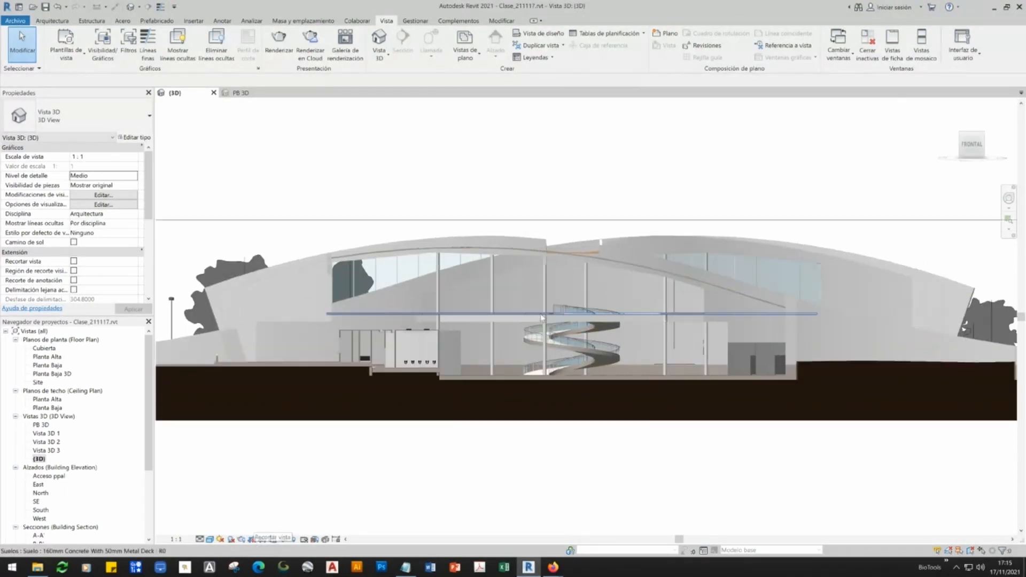
- Switch the B-B' section of the museum to perspective projection
{"action": "left_click", "coordinate": [972, 144]}
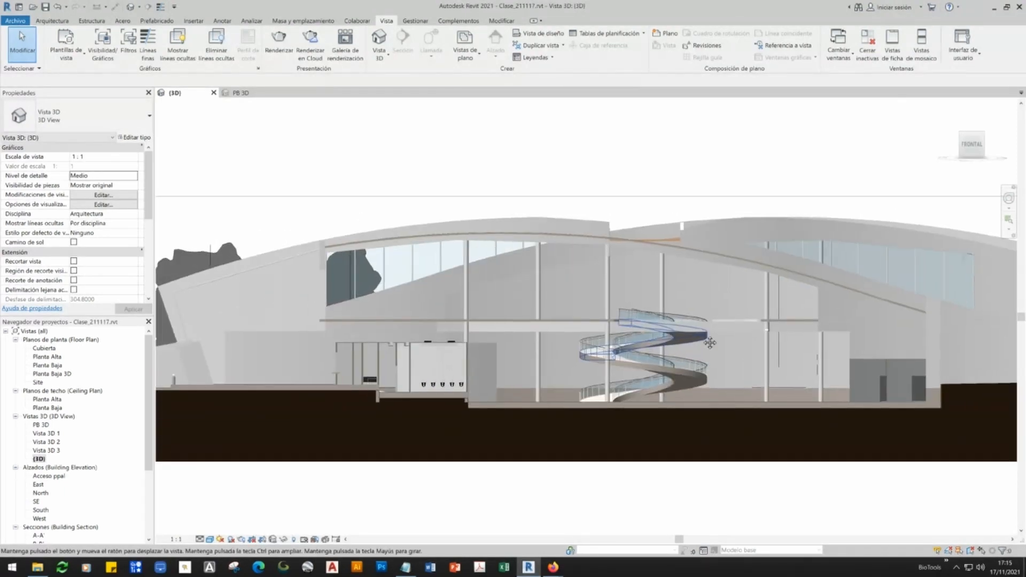
{"action": "right_click", "coordinate": [971, 150]}
{"action": "left_click", "coordinate": [919, 191]}
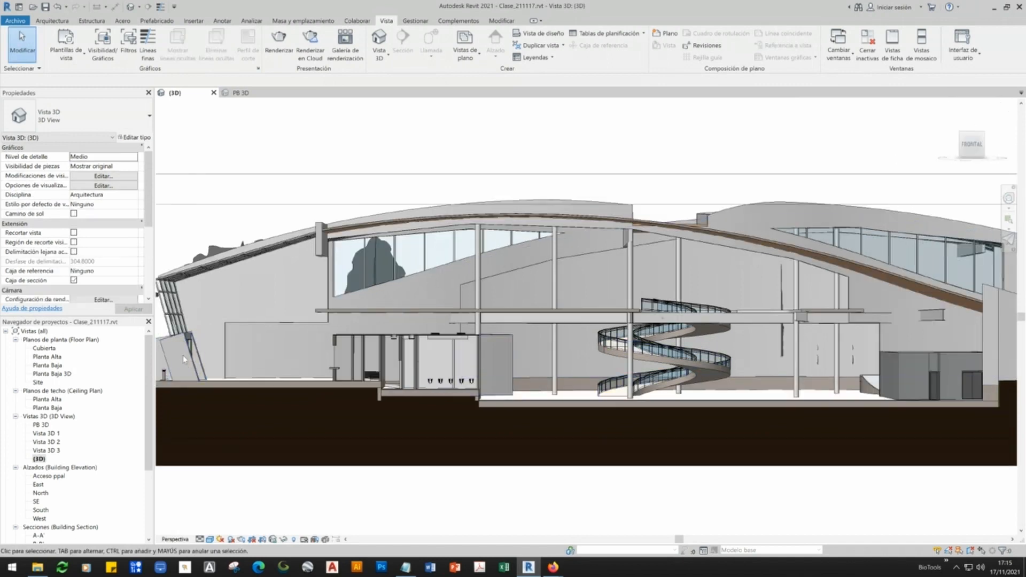
- Compare the glazed entrance end of the B-B' section in orthogonal projection, and set the view back to perspective
{"action": "right_click", "coordinate": [971, 148]}
{"action": "left_click", "coordinate": [916, 198]}
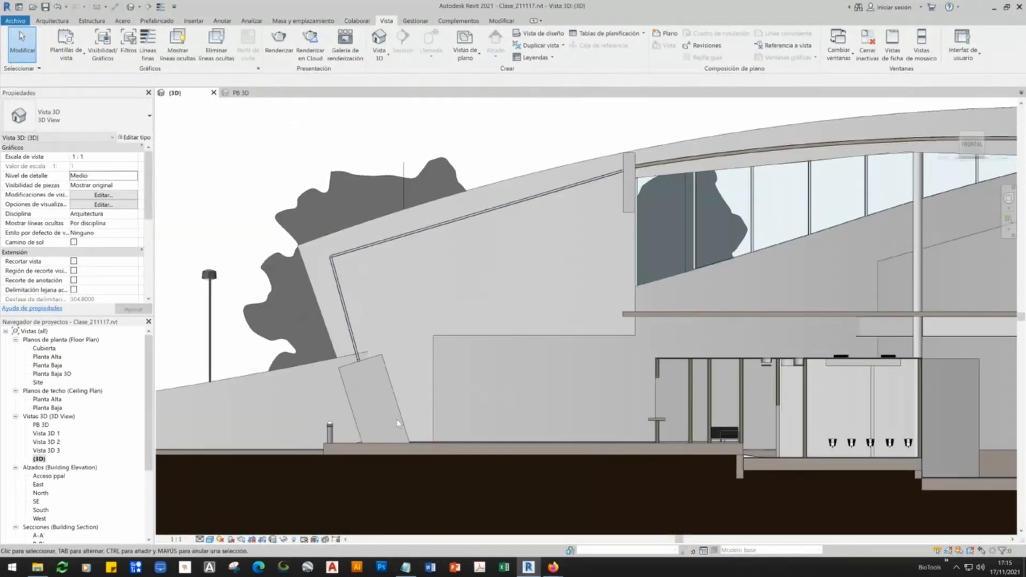
{"action": "right_click", "coordinate": [971, 147]}
{"action": "left_click", "coordinate": [921, 186]}
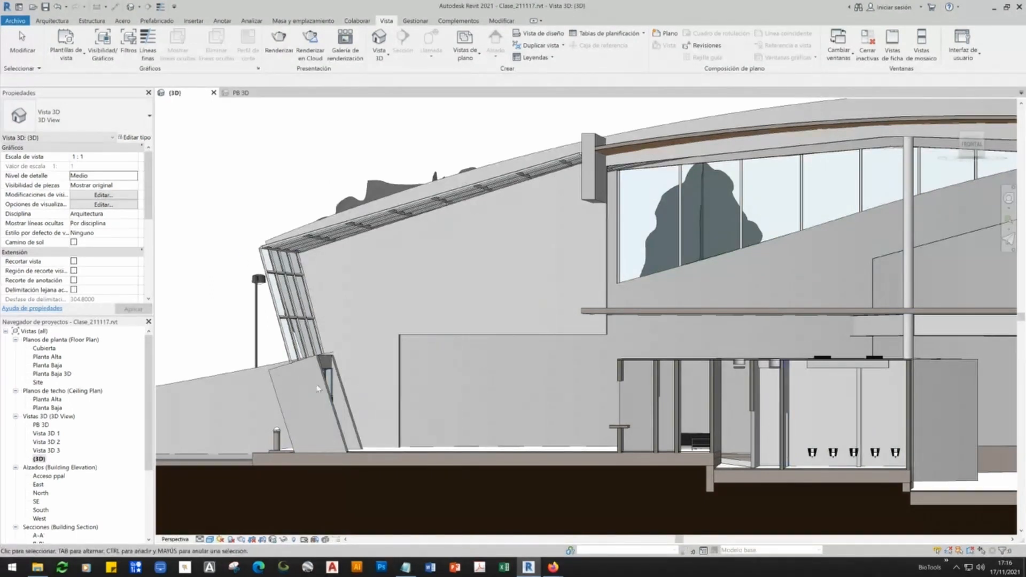
{"action": "scroll", "coordinate": [255, 393], "scroll_direction": "down", "scroll_amount": 4}
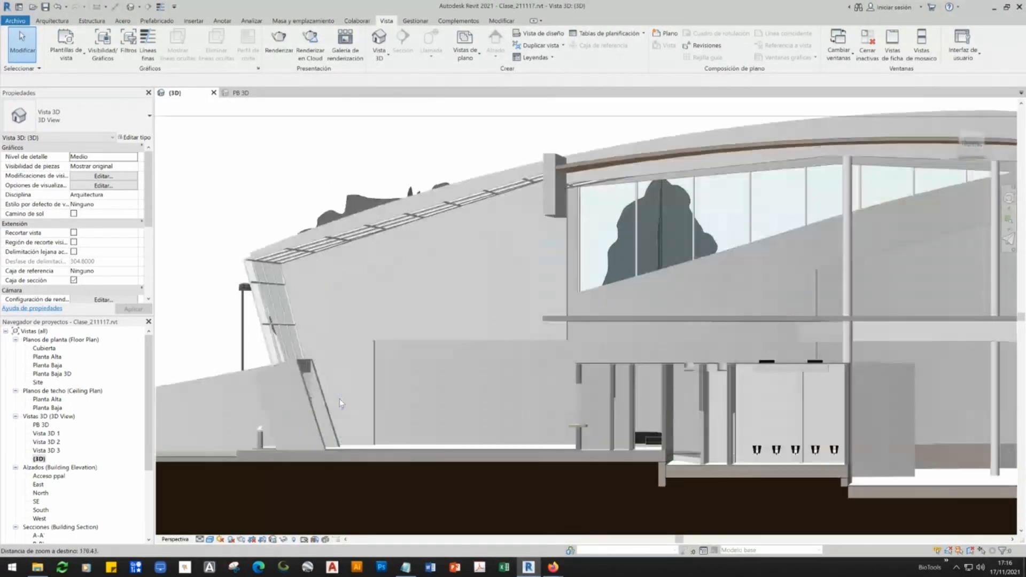
{"action": "scroll", "coordinate": [340, 403], "scroll_direction": "up", "scroll_amount": 1}
- Try the Realistic visual style on the perspective section, and set it back to Shaded
{"action": "left_click", "coordinate": [209, 539]}
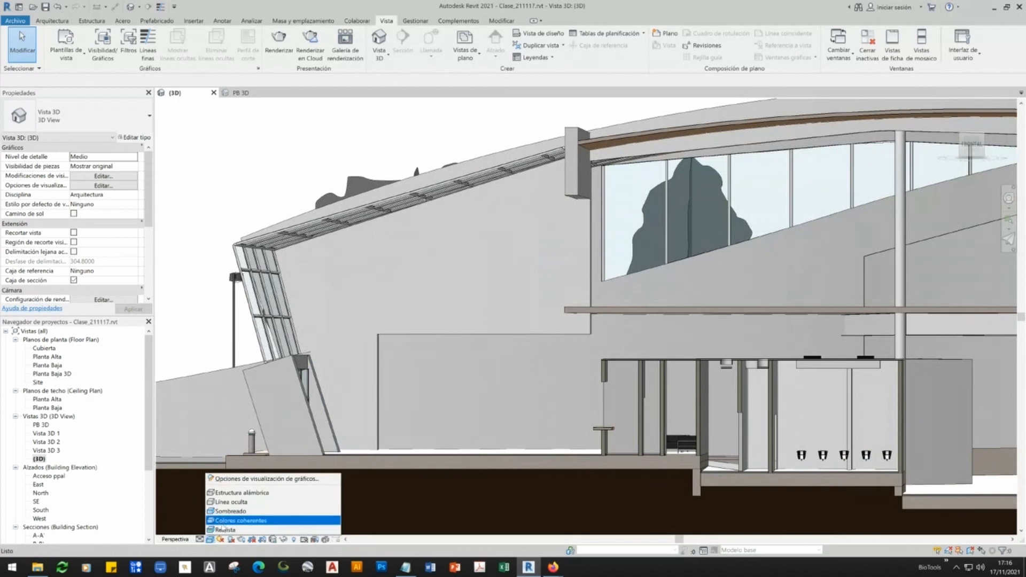
{"action": "left_click", "coordinate": [223, 530]}
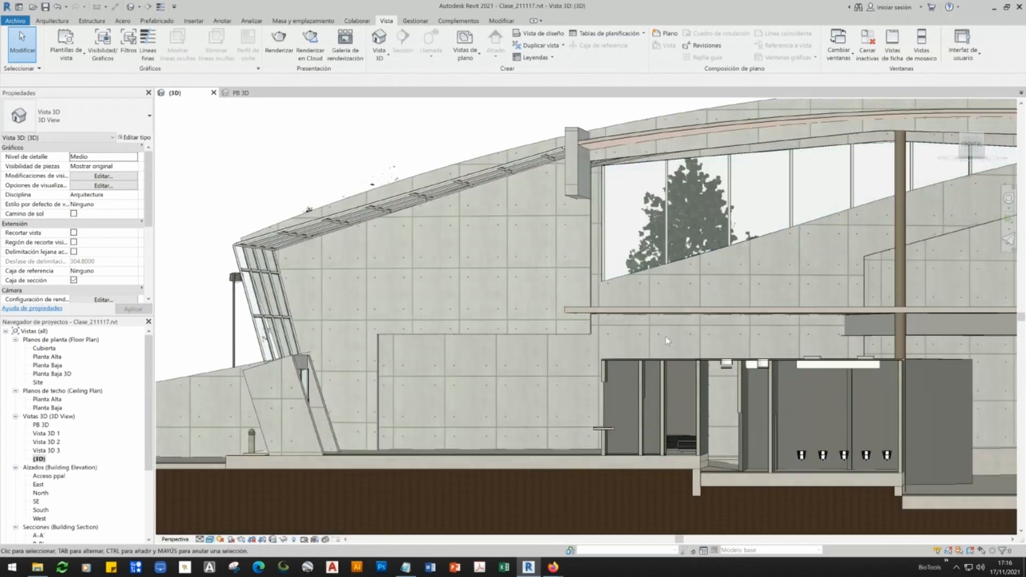
{"action": "left_click", "coordinate": [209, 540]}
{"action": "left_click", "coordinate": [230, 511]}
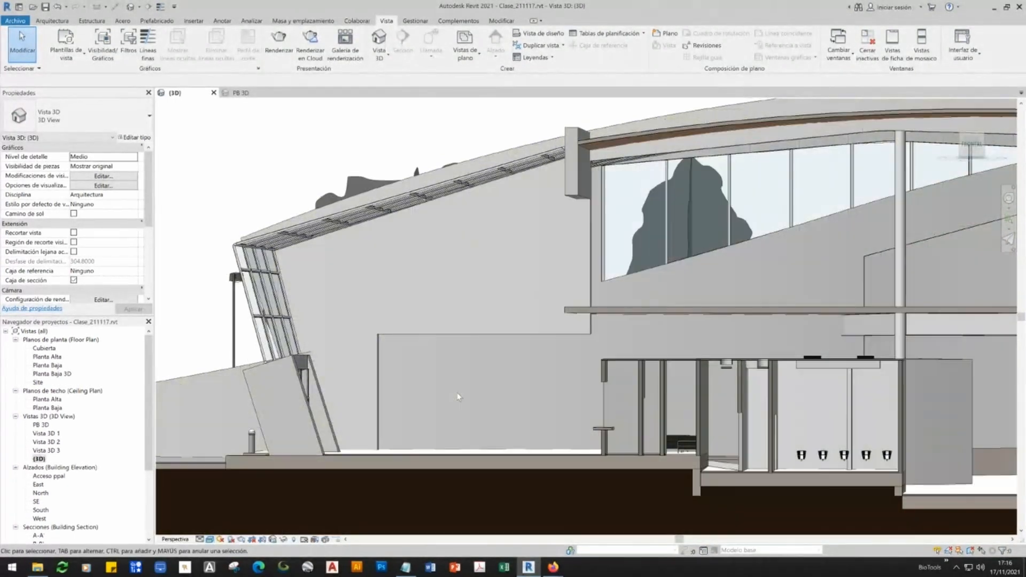
- Duplicate the {3D} view framed on the whole B-B' section and name the copy B-B' 3D
{"action": "scroll", "coordinate": [432, 408], "scroll_direction": "up", "scroll_amount": 3}
{"action": "scroll", "coordinate": [431, 341], "scroll_direction": "down", "scroll_amount": 5}
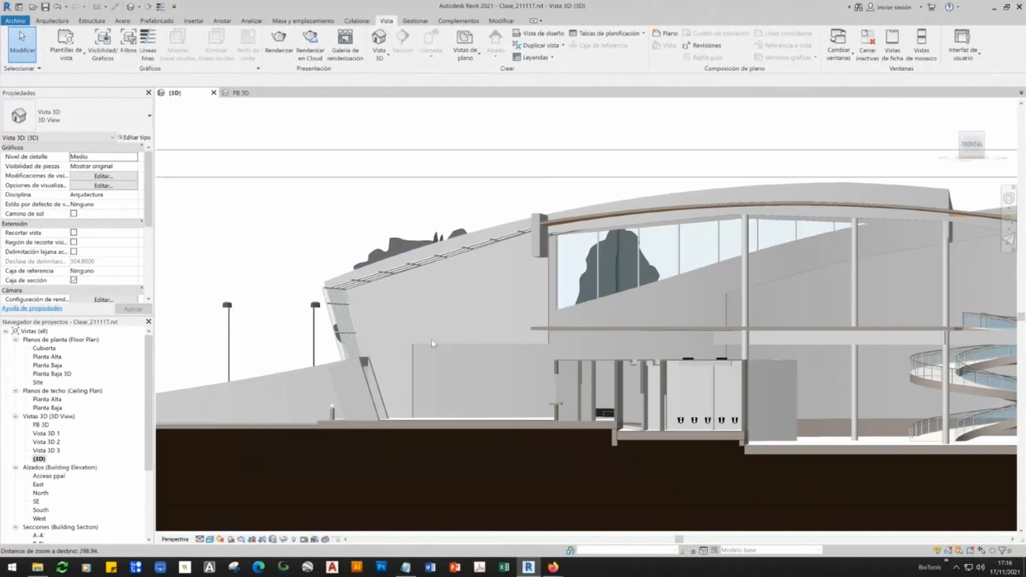
{"action": "scroll", "coordinate": [437, 354], "scroll_direction": "down", "scroll_amount": 2}
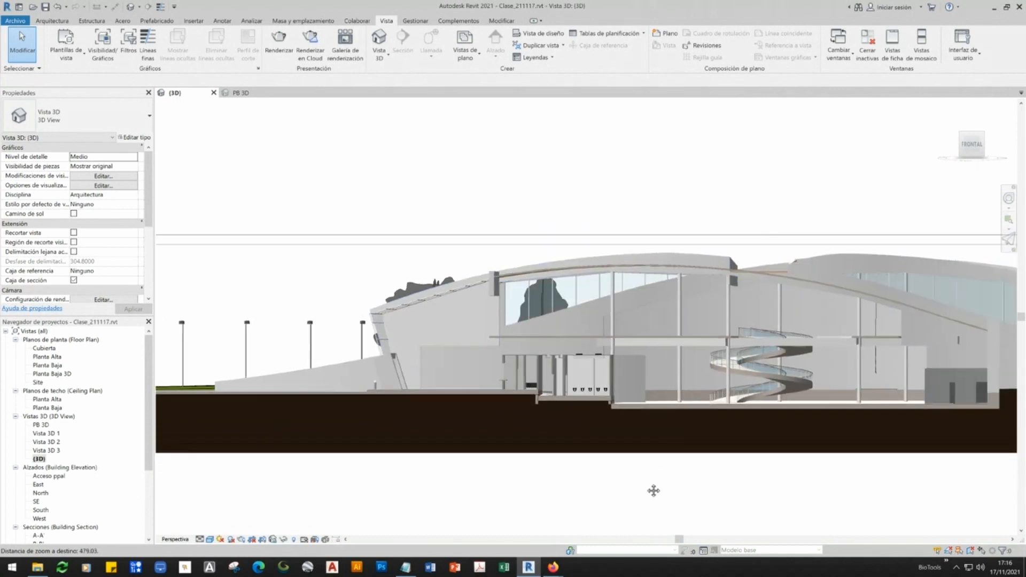
{"action": "scroll", "coordinate": [509, 478], "scroll_direction": "down", "scroll_amount": 4}
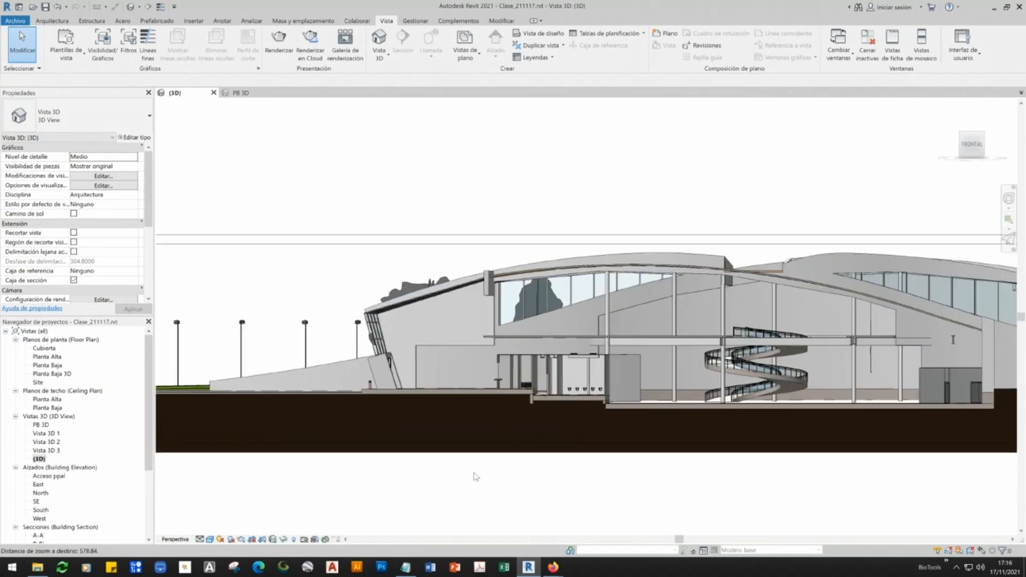
{"action": "scroll", "coordinate": [489, 470], "scroll_direction": "down", "scroll_amount": 3}
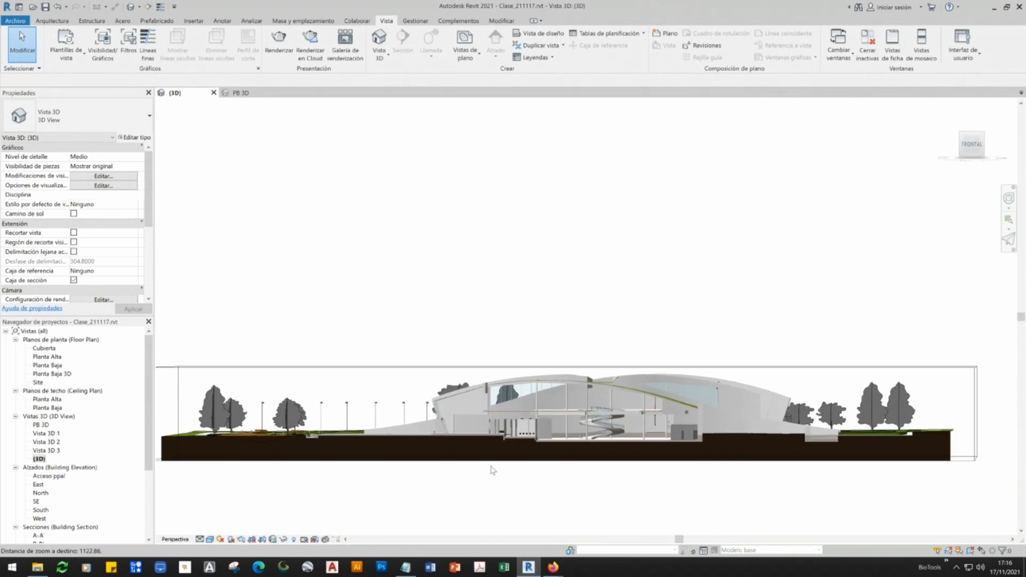
{"action": "middle_click_drag", "start_coordinate": [493, 474], "coordinate": [542, 474]}
{"action": "scroll", "coordinate": [561, 467], "scroll_direction": "up", "scroll_amount": 3}
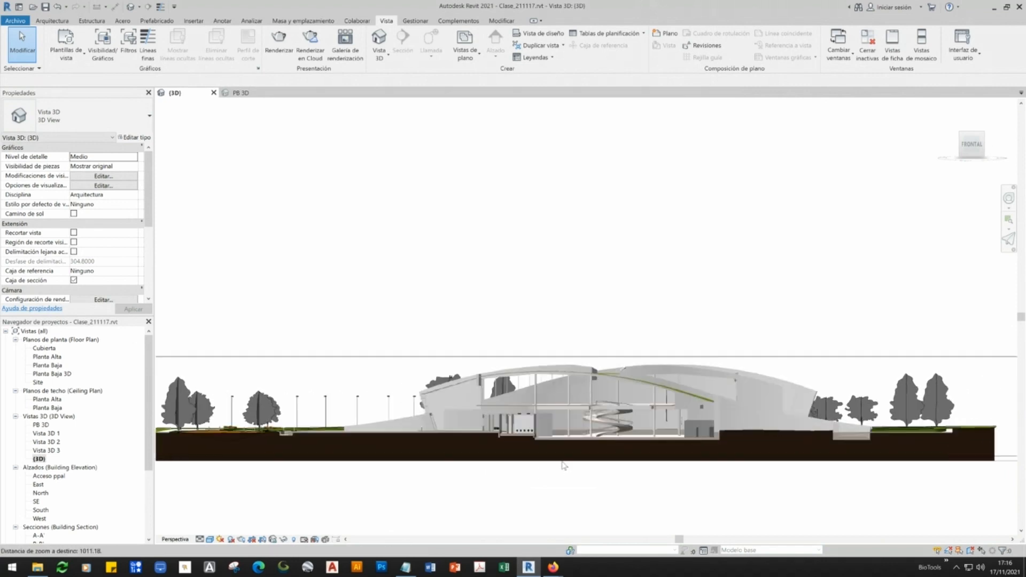
{"action": "right_click", "coordinate": [39, 460]}
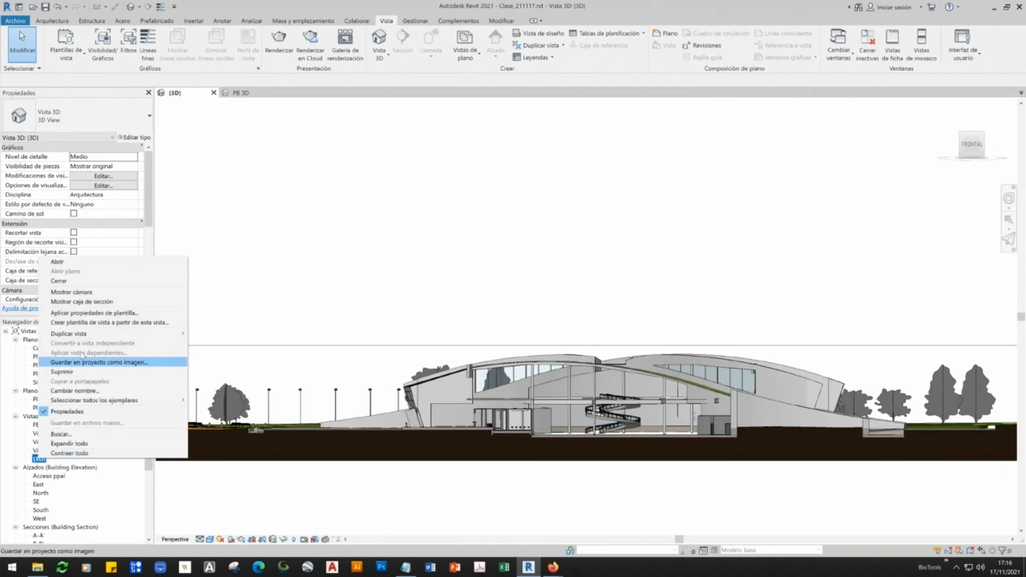
{"action": "mouse_move", "coordinate": [82, 336]}
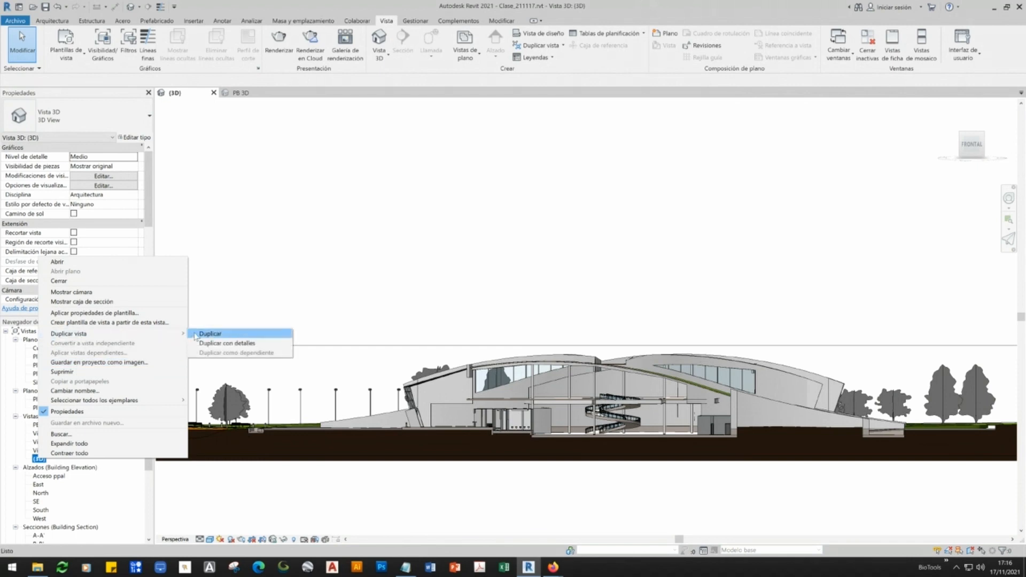
{"action": "left_click", "coordinate": [206, 334]}
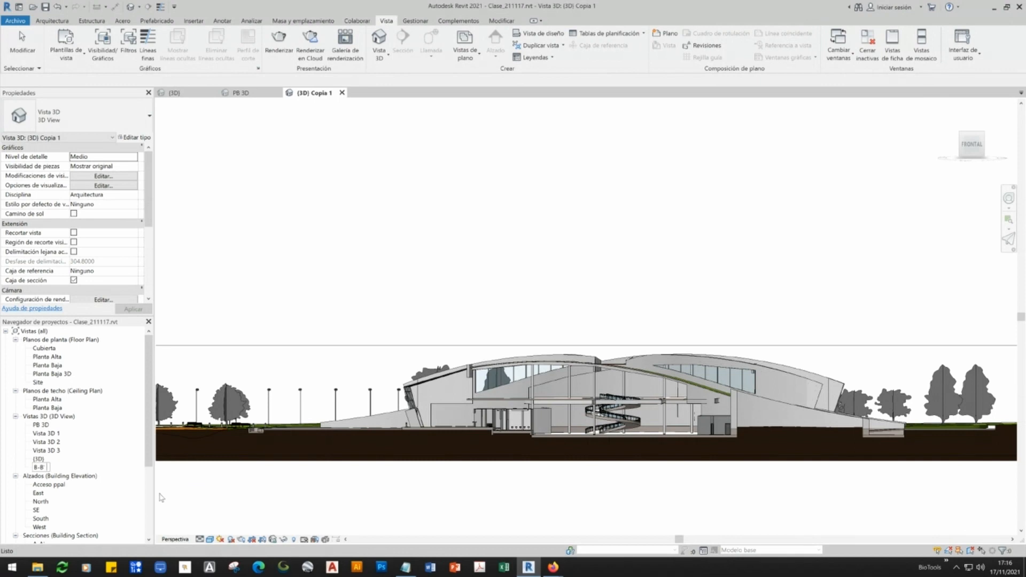
{"action": "key", "text": "Return"}
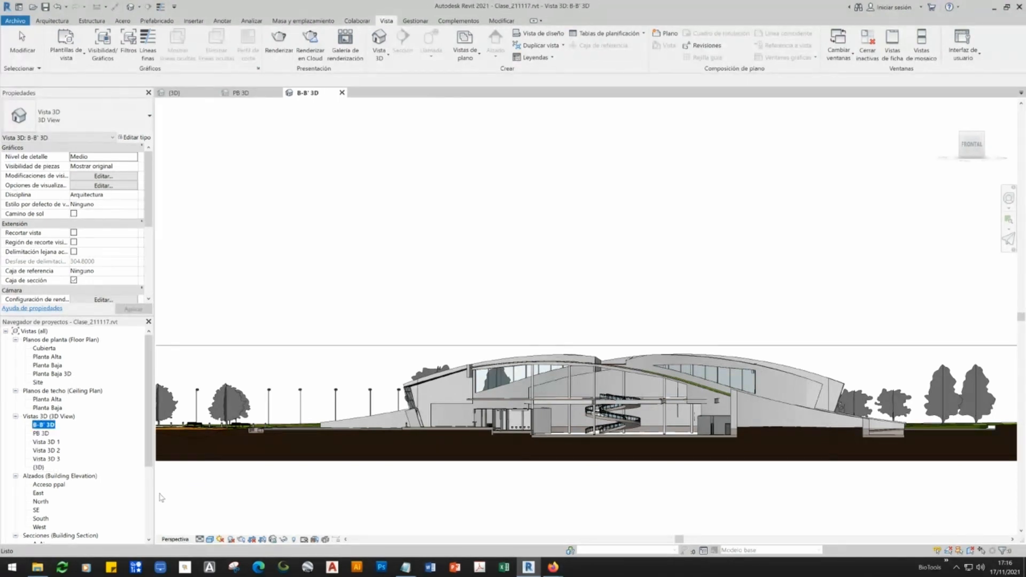
- Reopen the {3D} view and switch it to orthogonal projection
{"action": "double_click", "coordinate": [39, 468]}
{"action": "right_click", "coordinate": [972, 143]}
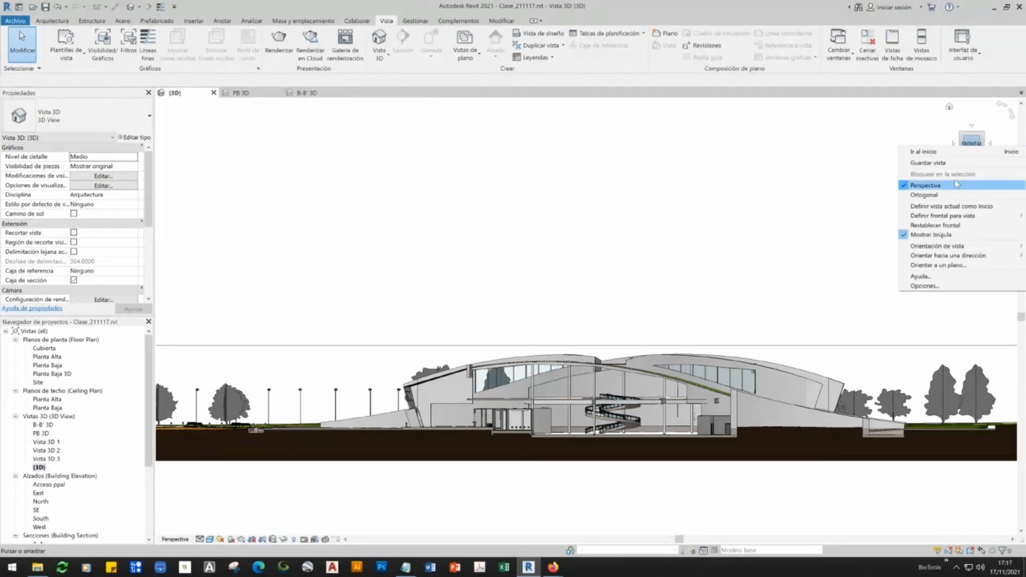
{"action": "left_click", "coordinate": [924, 194]}
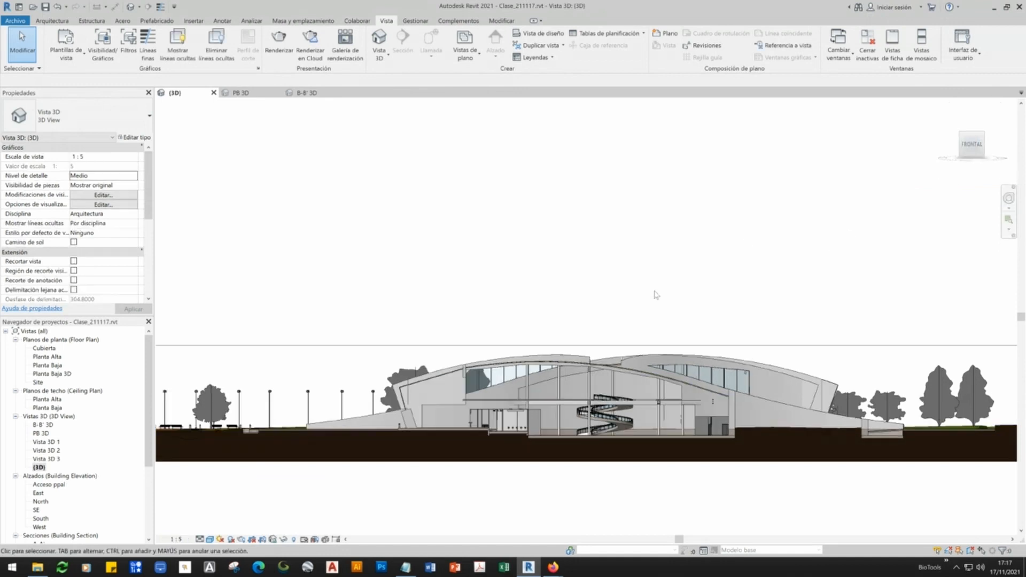
- Select the section box in an oblique view and lower its top to expose the museum's ground floor interior
{"action": "middle_click_drag", "start_coordinate": [720, 263], "coordinate": [528, 228], "text": "shift"}
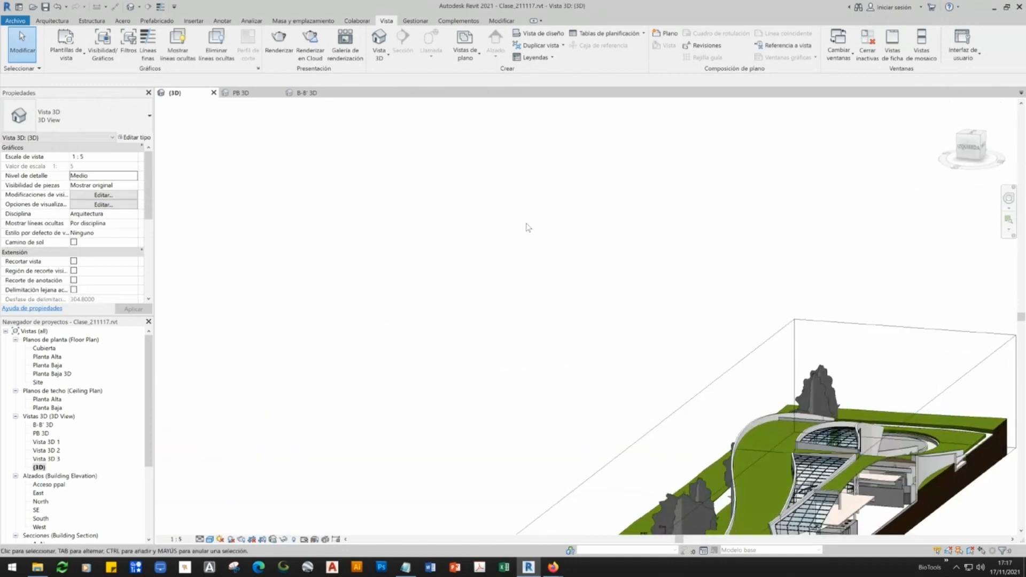
{"action": "scroll", "coordinate": [528, 226], "scroll_direction": "down", "scroll_amount": 3}
{"action": "scroll", "coordinate": [768, 337], "scroll_direction": "up", "scroll_amount": 1}
{"action": "left_click", "coordinate": [768, 280]}
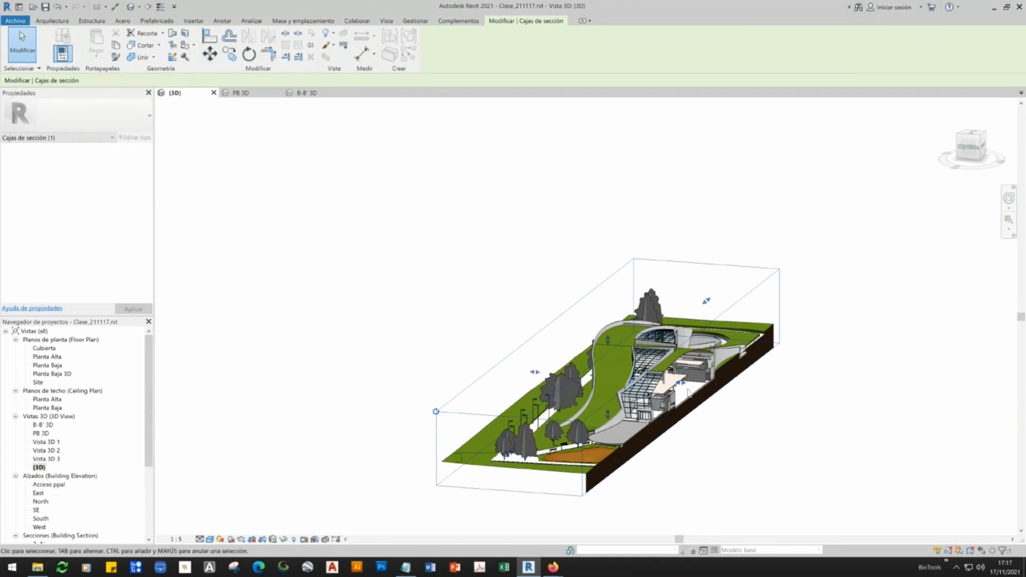
{"action": "scroll", "coordinate": [683, 386], "scroll_direction": "up", "scroll_amount": 4}
{"action": "scroll", "coordinate": [671, 392], "scroll_direction": "up", "scroll_amount": 3}
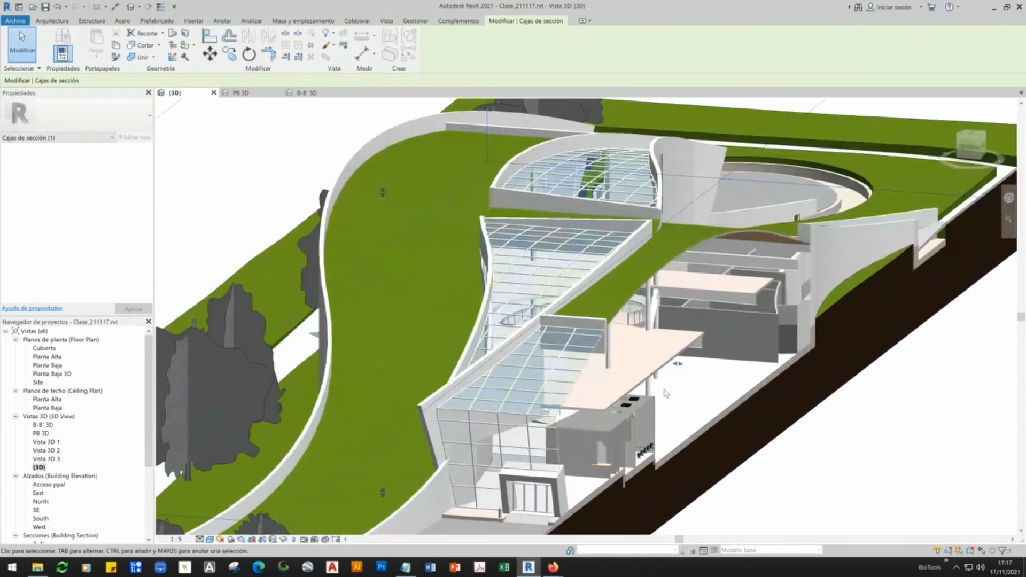
{"action": "left_click_drag", "start_coordinate": [389, 280], "coordinate": [382, 364]}
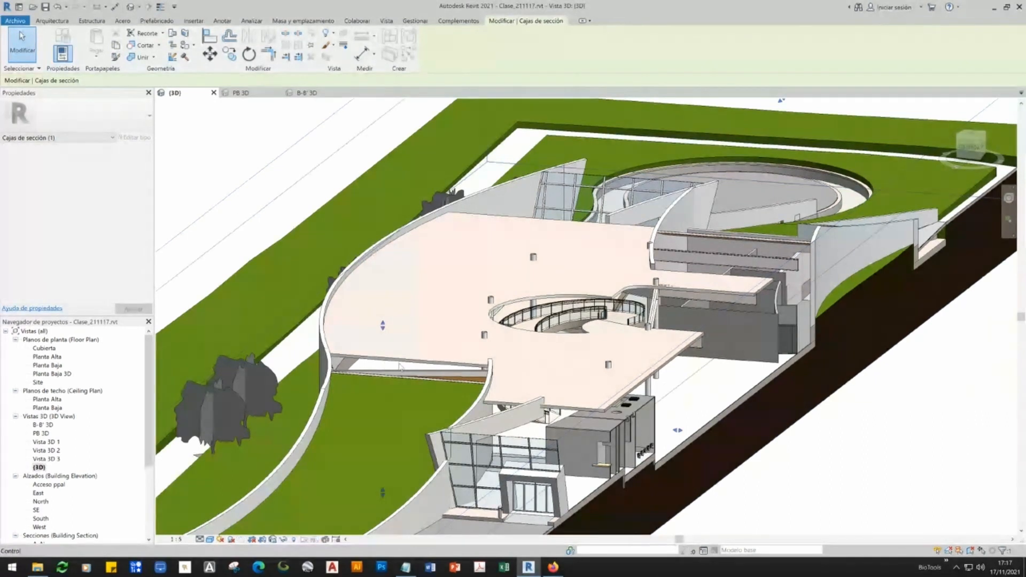
{"action": "middle_click_drag", "start_coordinate": [717, 495], "coordinate": [685, 513], "text": "shift"}
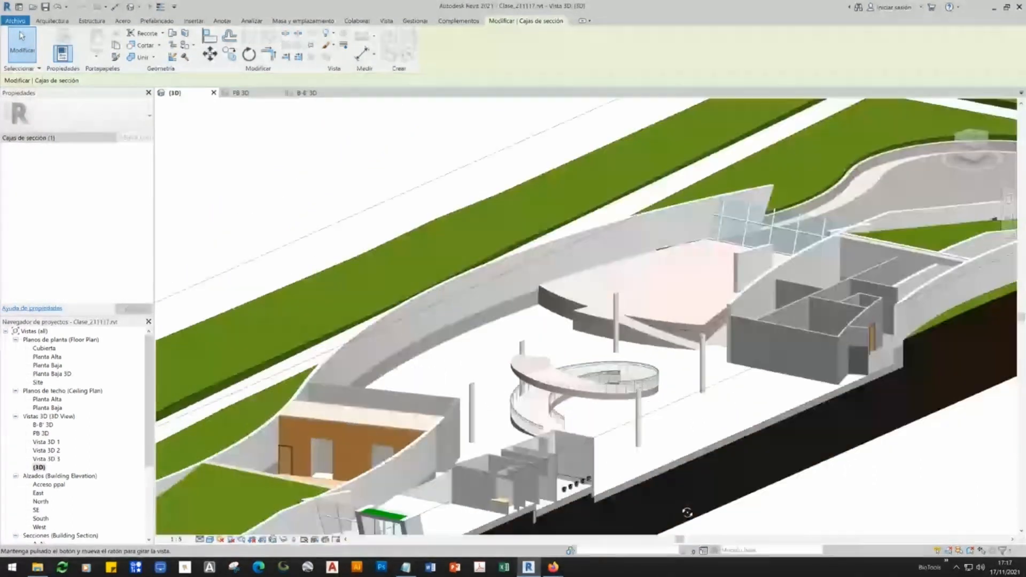
{"action": "scroll", "coordinate": [582, 390], "scroll_direction": "down", "scroll_amount": 4}
{"action": "left_click", "coordinate": [254, 262]}
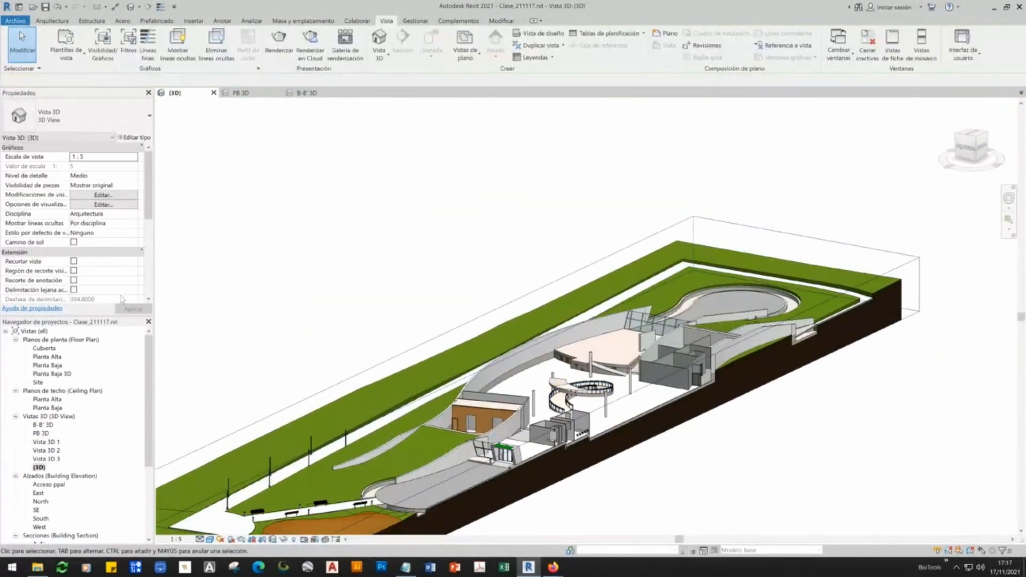
- Turn off the section box of the {3D} view and orbit to show the complete museum and parking lot
{"action": "left_click_drag", "start_coordinate": [150, 214], "coordinate": [152, 289]}
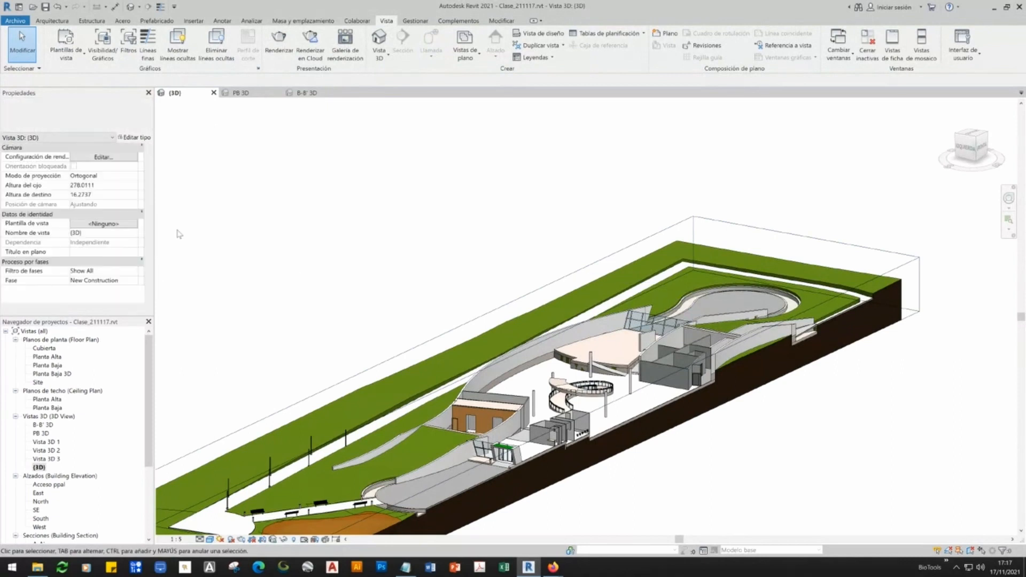
{"action": "left_click_drag", "start_coordinate": [151, 267], "coordinate": [149, 238]}
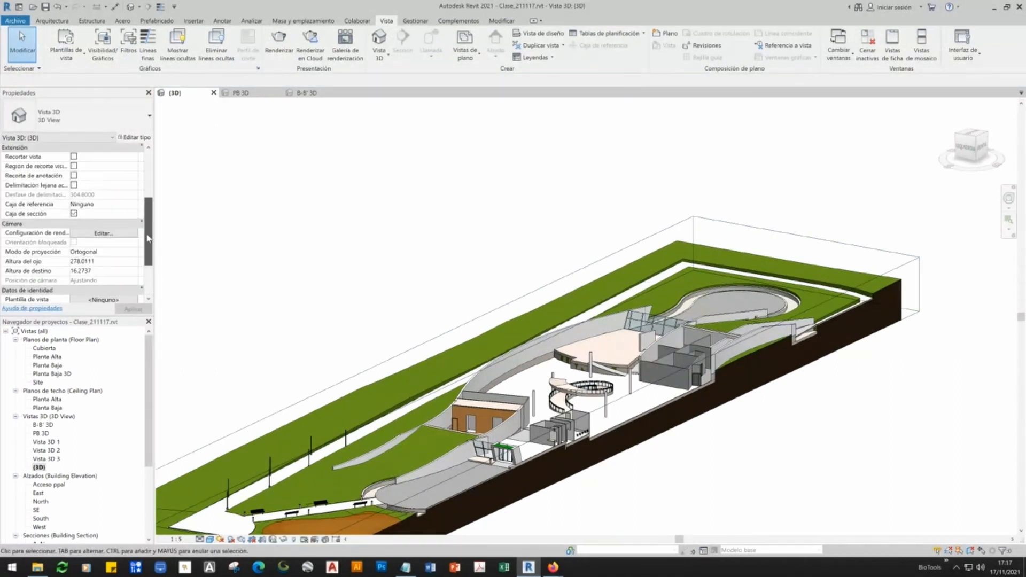
{"action": "left_click", "coordinate": [74, 213]}
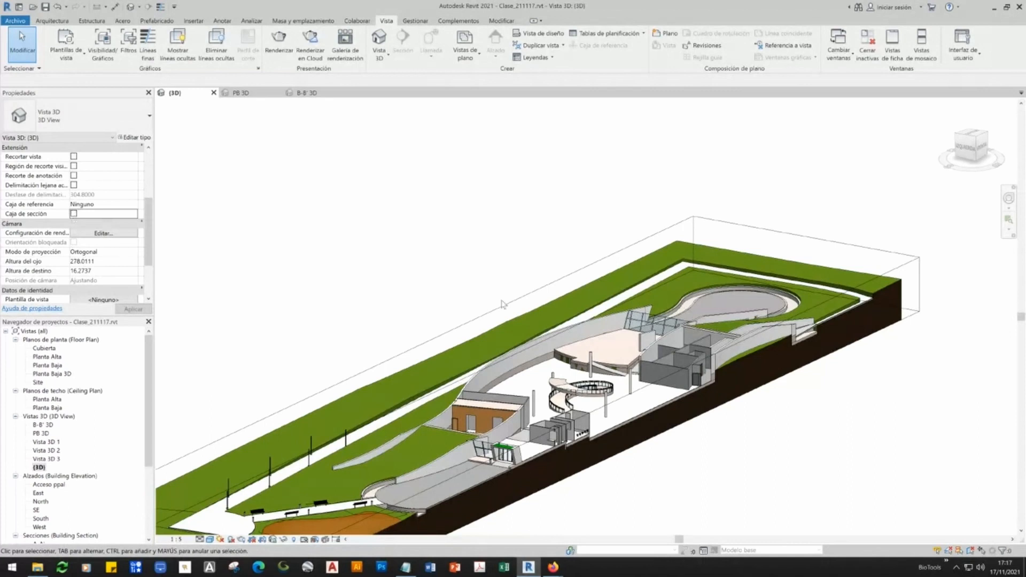
{"action": "middle_click_drag", "start_coordinate": [710, 363], "coordinate": [595, 434], "text": "shift"}
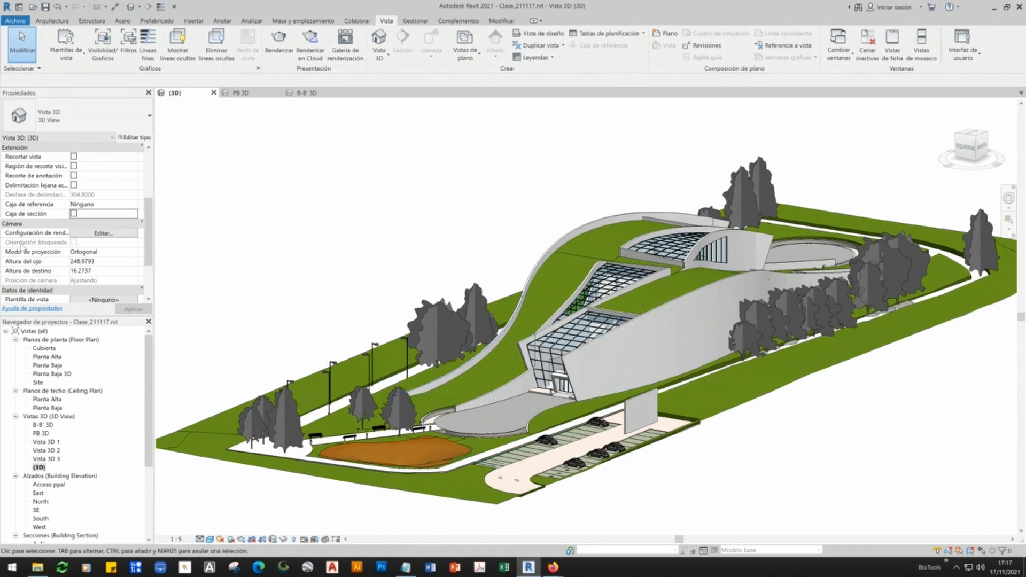
{"action": "right_click", "coordinate": [968, 147]}
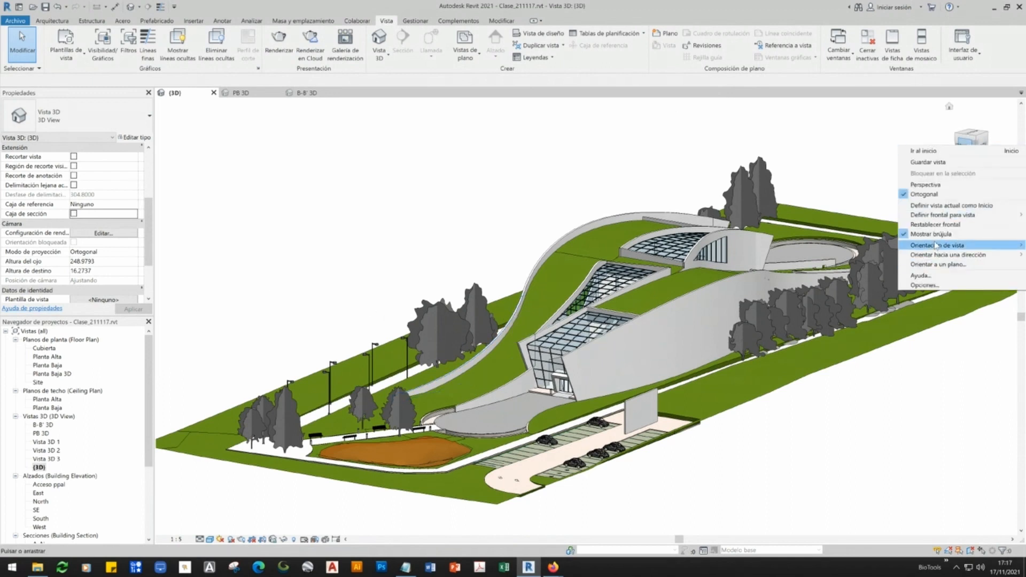
{"action": "mouse_move", "coordinate": [915, 245]}
{"action": "mouse_move", "coordinate": [855, 262]}
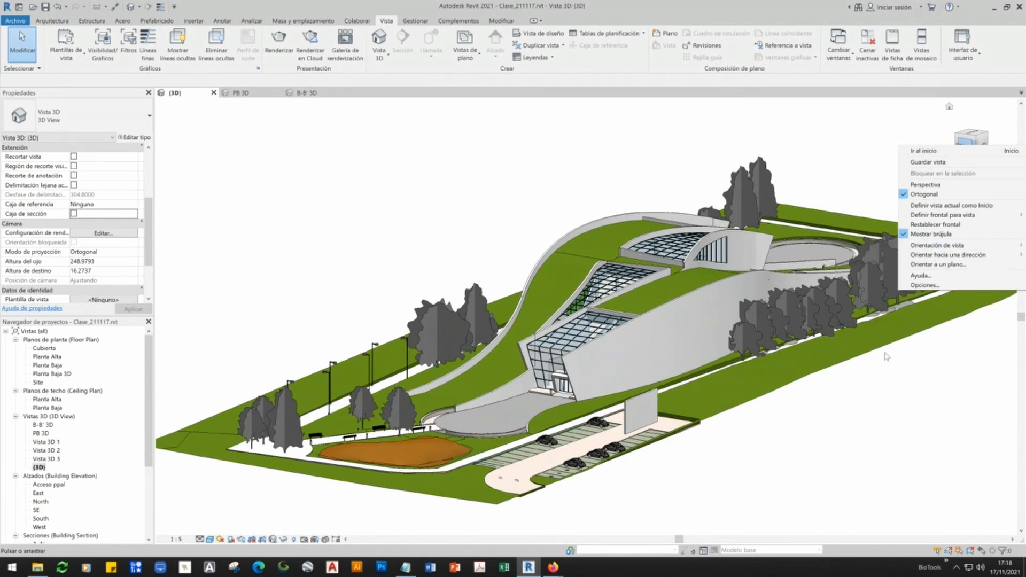
{"action": "left_click", "coordinate": [241, 491]}
- Review the saved B-B' 3D and PB 3D views, and return to the {3D} view
{"action": "double_click", "coordinate": [45, 426]}
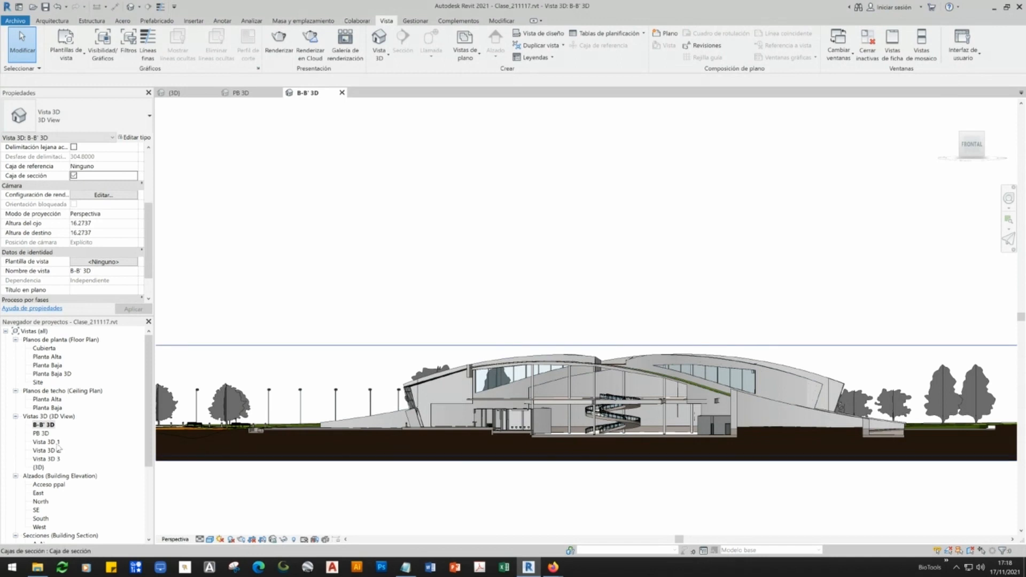
{"action": "double_click", "coordinate": [39, 433]}
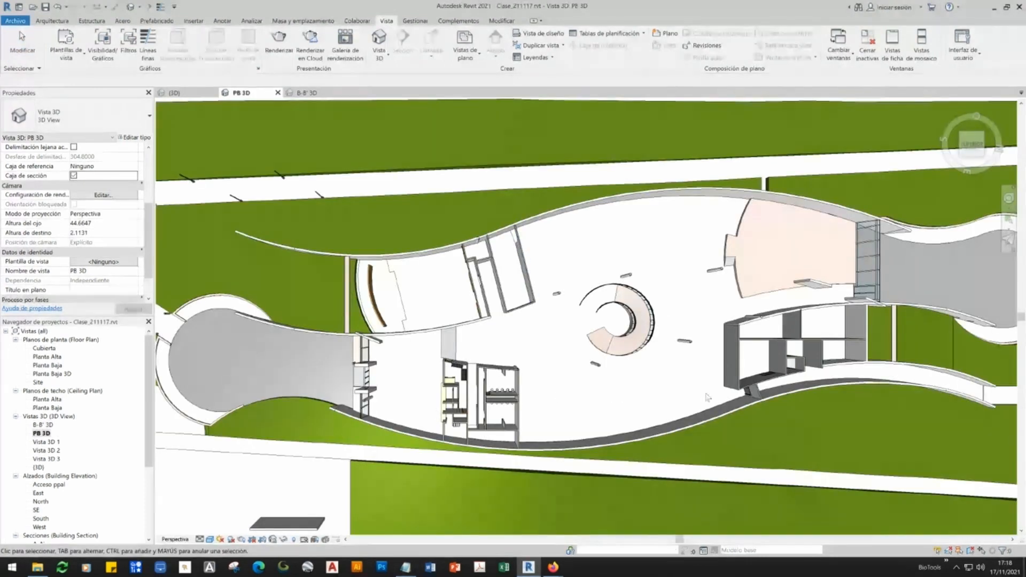
{"action": "double_click", "coordinate": [39, 468]}
- Orient the {3D} view to the Site floor plan and switch it to perspective projection
{"action": "left_click", "coordinate": [985, 155]}
{"action": "mouse_move", "coordinate": [920, 249]}
{"action": "mouse_move", "coordinate": [855, 249]}
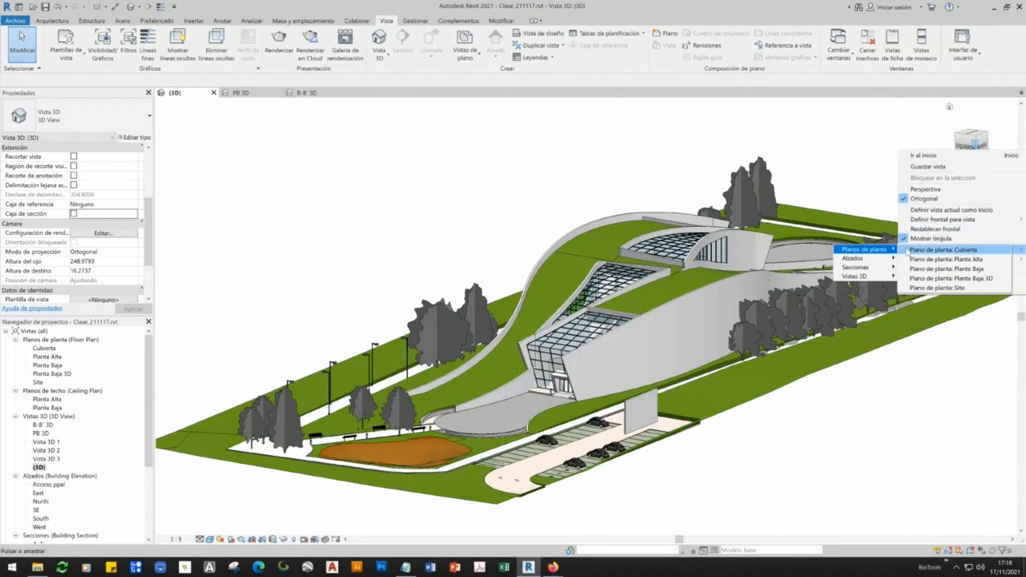
{"action": "left_click", "coordinate": [935, 288]}
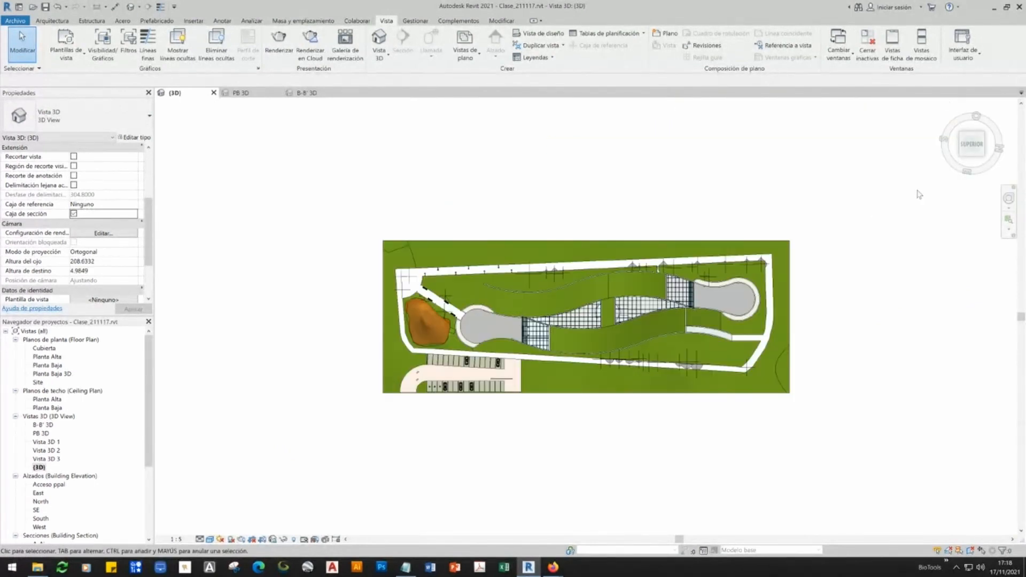
{"action": "right_click", "coordinate": [973, 144]}
{"action": "left_click", "coordinate": [925, 203]}
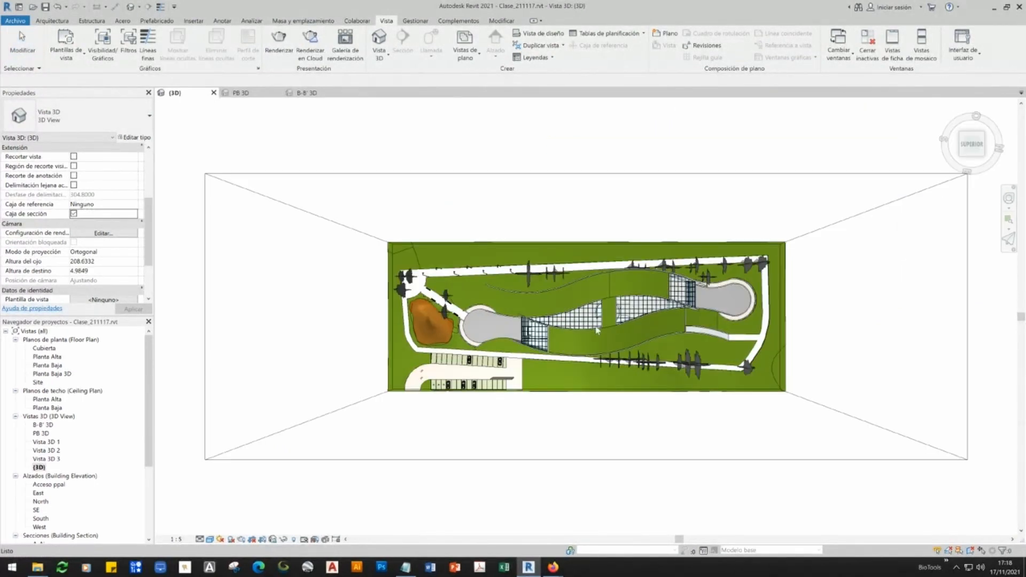
- Hide the freestanding concrete wall beside the parking lot in the {3D} view
{"action": "scroll", "coordinate": [580, 334], "scroll_direction": "up", "scroll_amount": 8}
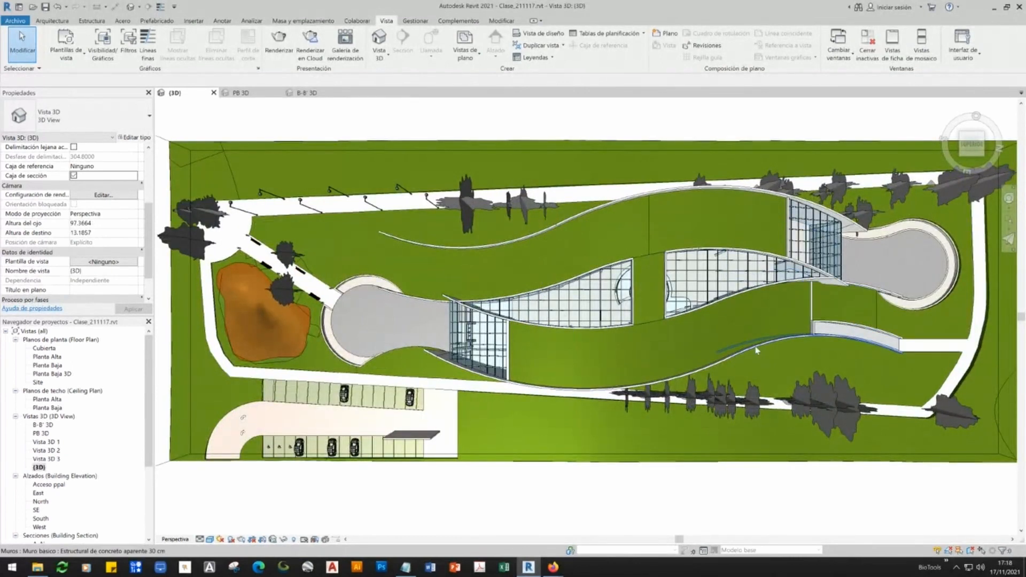
{"action": "scroll", "coordinate": [750, 352], "scroll_direction": "up", "scroll_amount": 1}
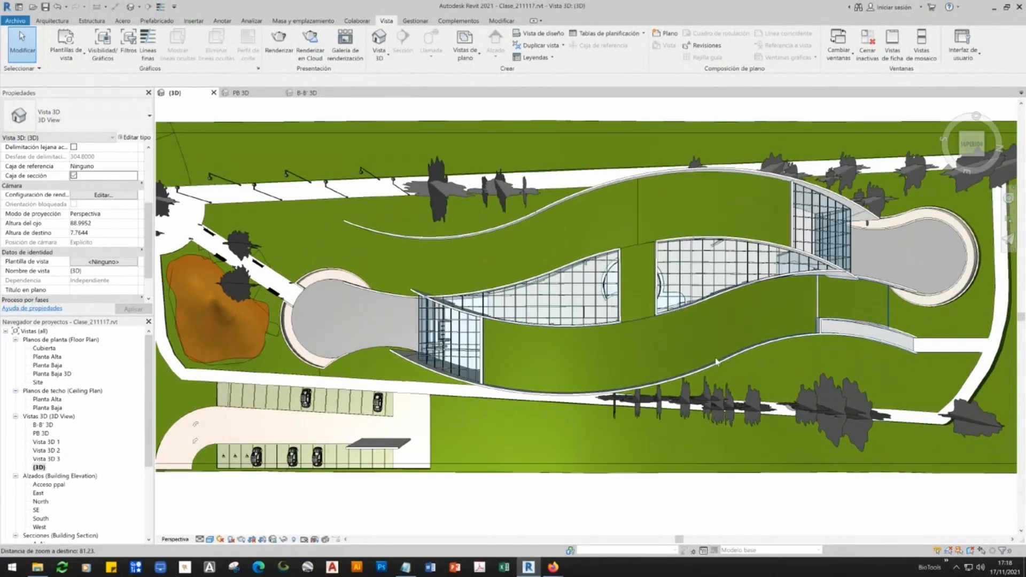
{"action": "left_click", "coordinate": [394, 453]}
{"action": "right_click", "coordinate": [394, 453]}
{"action": "mouse_move", "coordinate": [535, 283]}
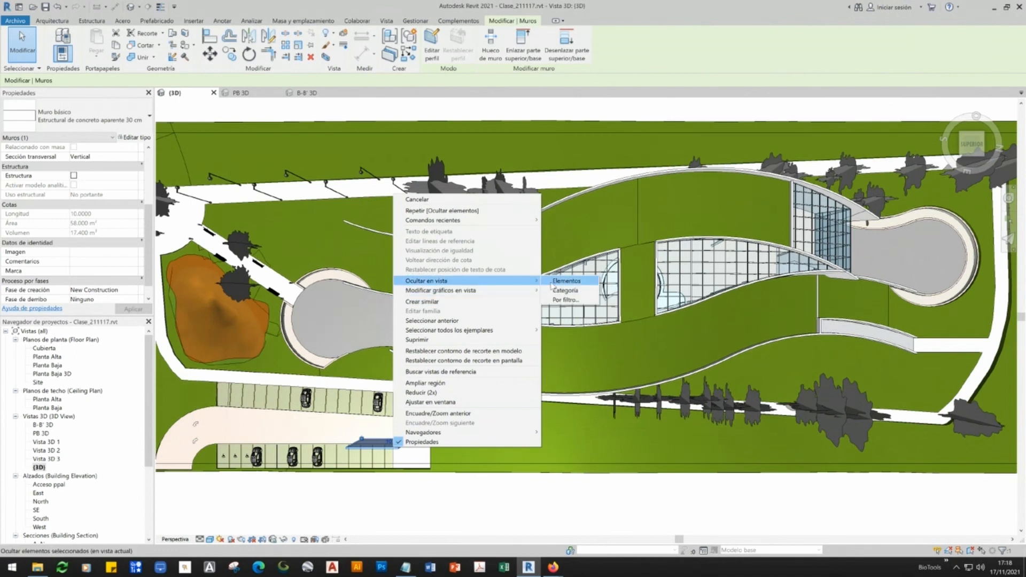
{"action": "left_click", "coordinate": [567, 280]}
- Save a duplicate of the {3D} view as Site 3D and turn on its shadows
{"action": "right_click", "coordinate": [39, 467]}
{"action": "mouse_move", "coordinate": [88, 343]}
{"action": "left_click", "coordinate": [213, 342]}
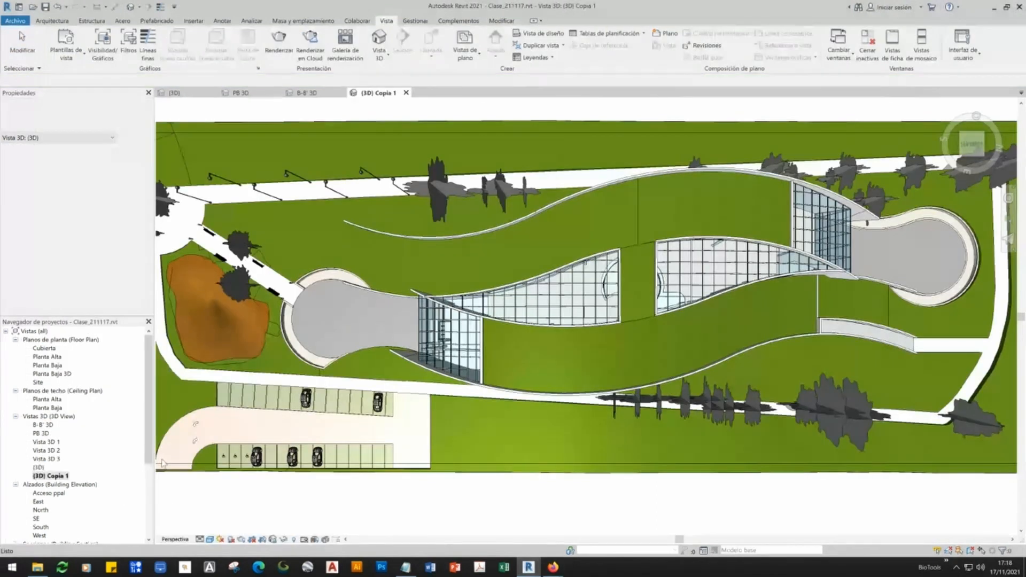
{"action": "left_click", "coordinate": [56, 476]}
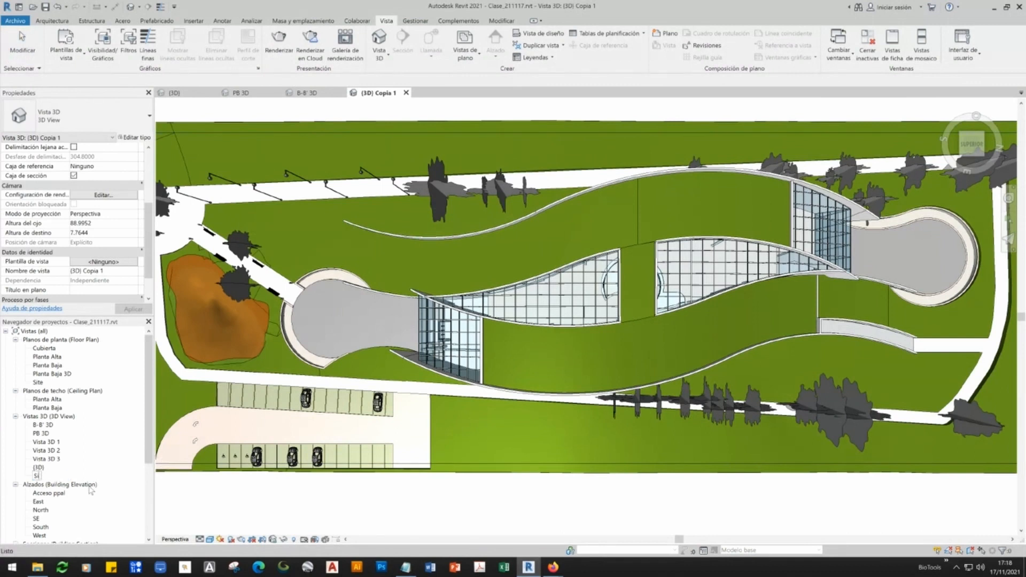
{"action": "type", "text": "Site 3D"}
{"action": "key", "text": "Return"}
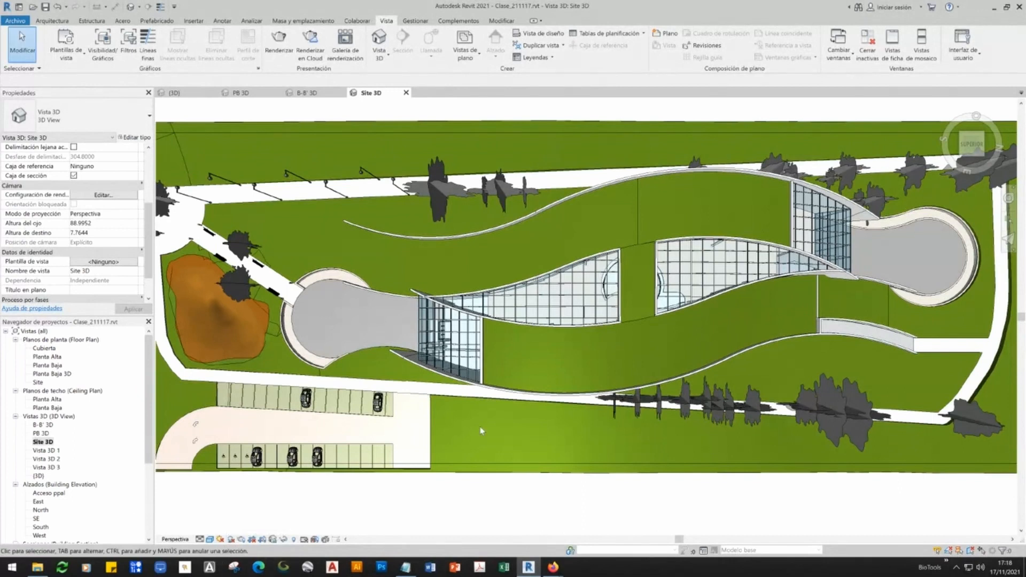
{"action": "left_click", "coordinate": [232, 540]}
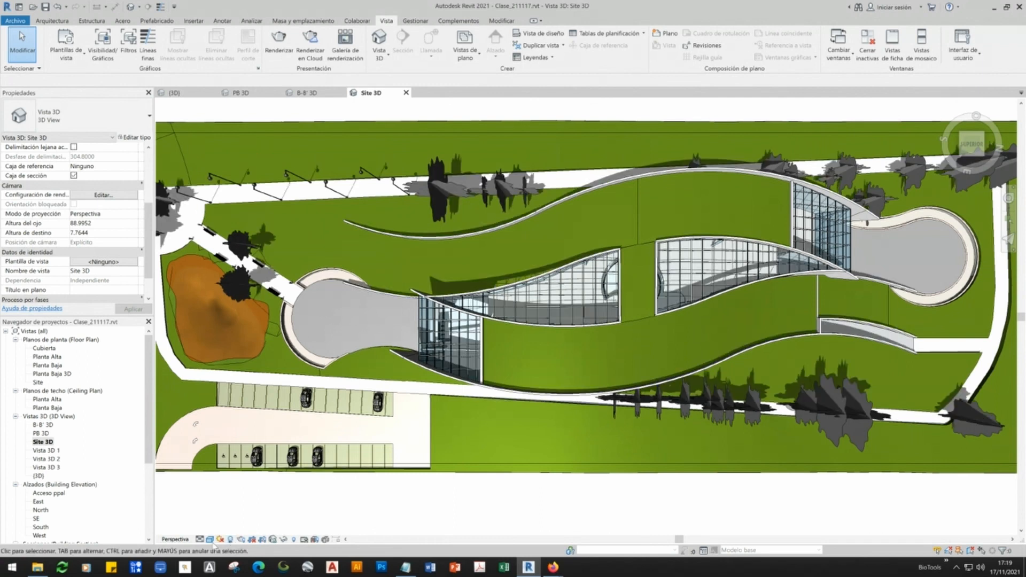
- Preview the Site 3D view in the Realistic visual style, and return it to Shaded
{"action": "left_click", "coordinate": [210, 539]}
{"action": "left_click", "coordinate": [214, 530]}
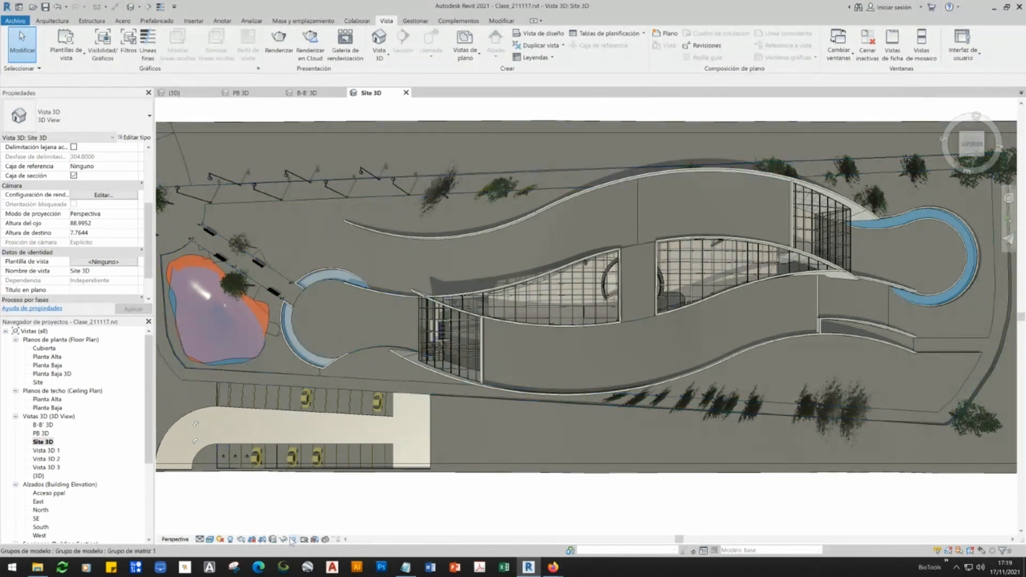
{"action": "left_click", "coordinate": [209, 539]}
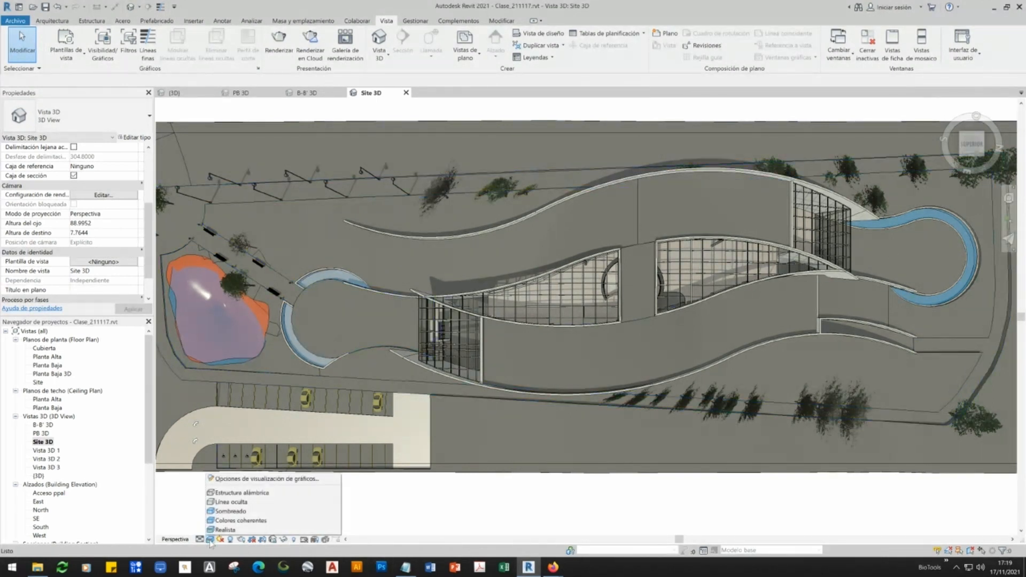
{"action": "left_click", "coordinate": [210, 512]}
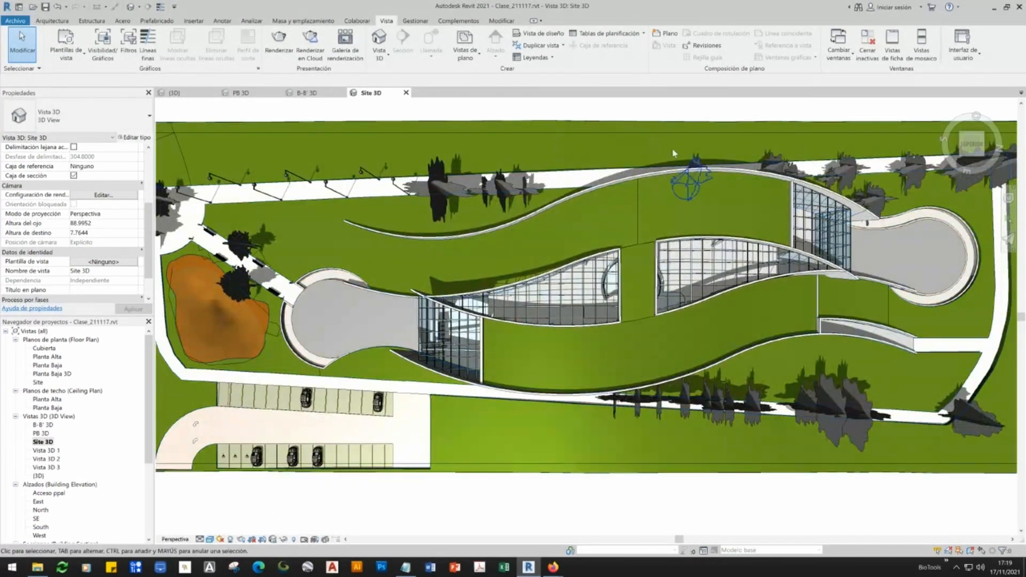
- Open the PB 3D view, turn on its shadows, and return to the Site 3D view
{"action": "double_click", "coordinate": [41, 433]}
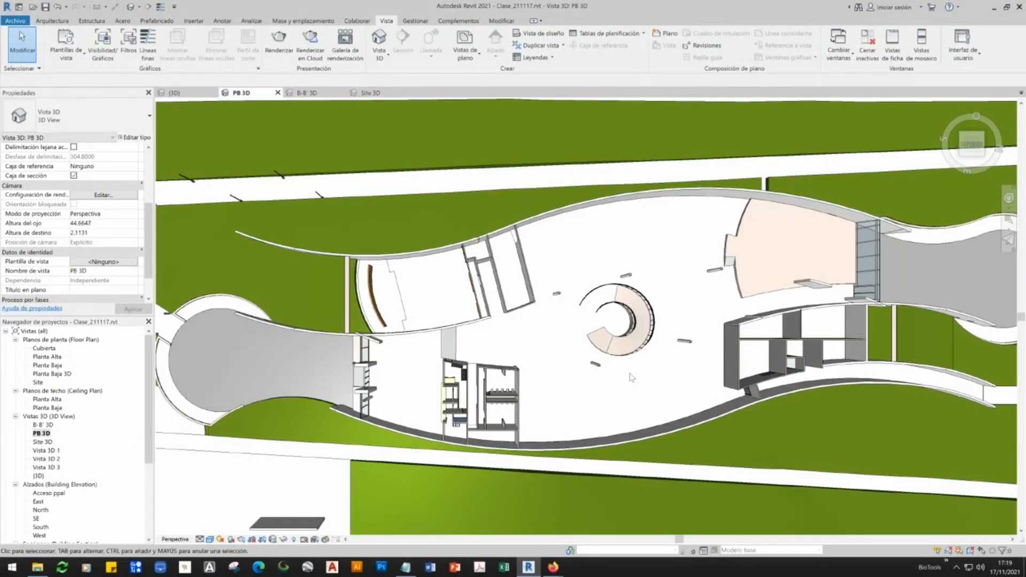
{"action": "left_click", "coordinate": [231, 539]}
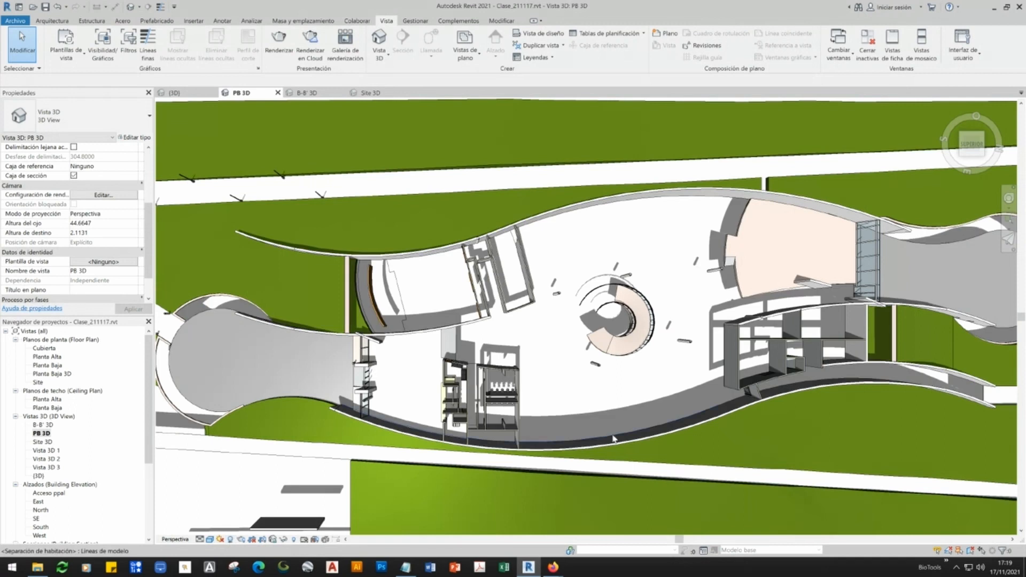
{"action": "double_click", "coordinate": [48, 442]}
- Open the B-B' 3D view, turn on its shadows, and close it after inspecting the building section
{"action": "double_click", "coordinate": [46, 427]}
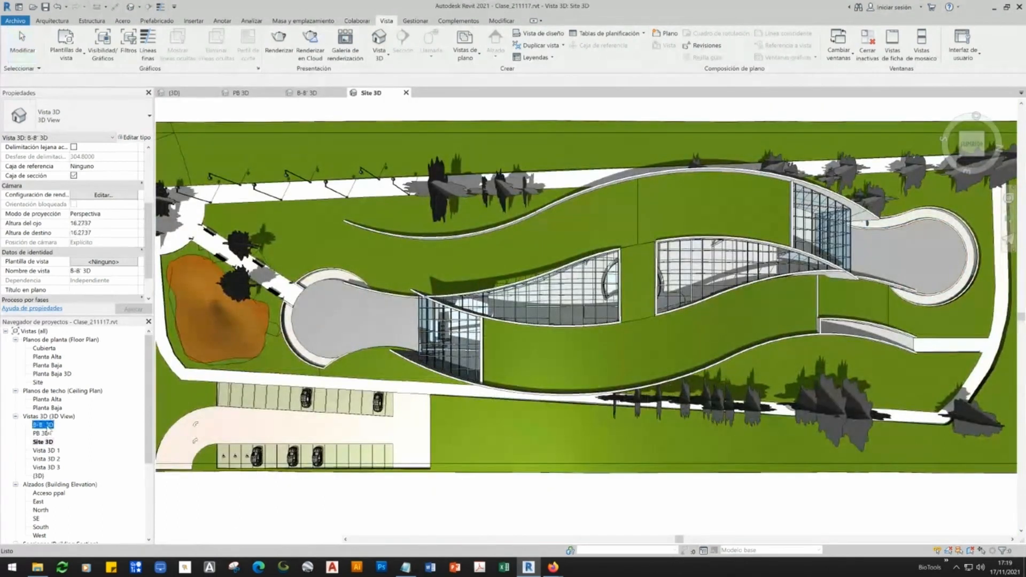
{"action": "scroll", "coordinate": [342, 529], "scroll_direction": "up", "scroll_amount": 2}
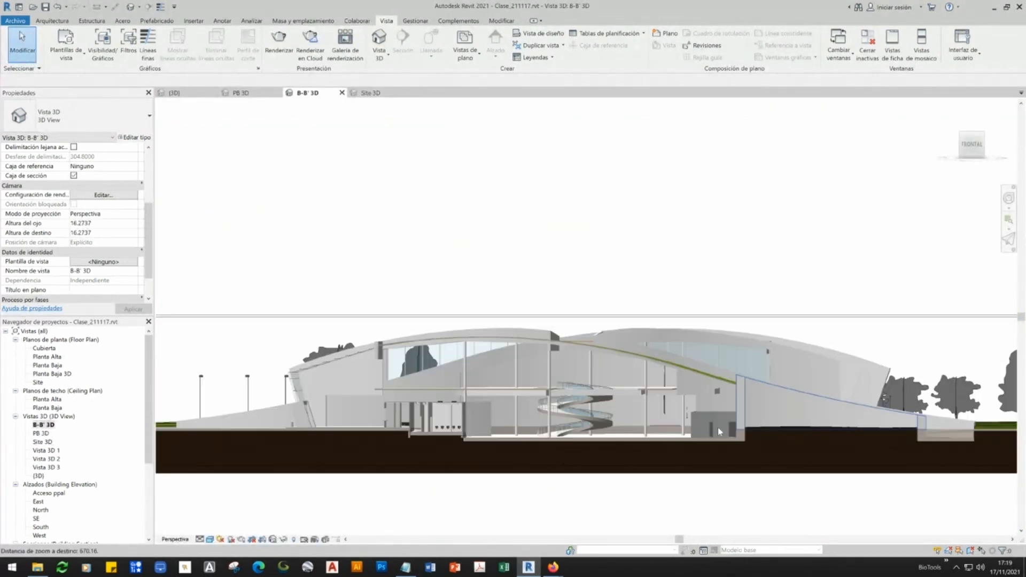
{"action": "scroll", "coordinate": [608, 471], "scroll_direction": "up", "scroll_amount": 1}
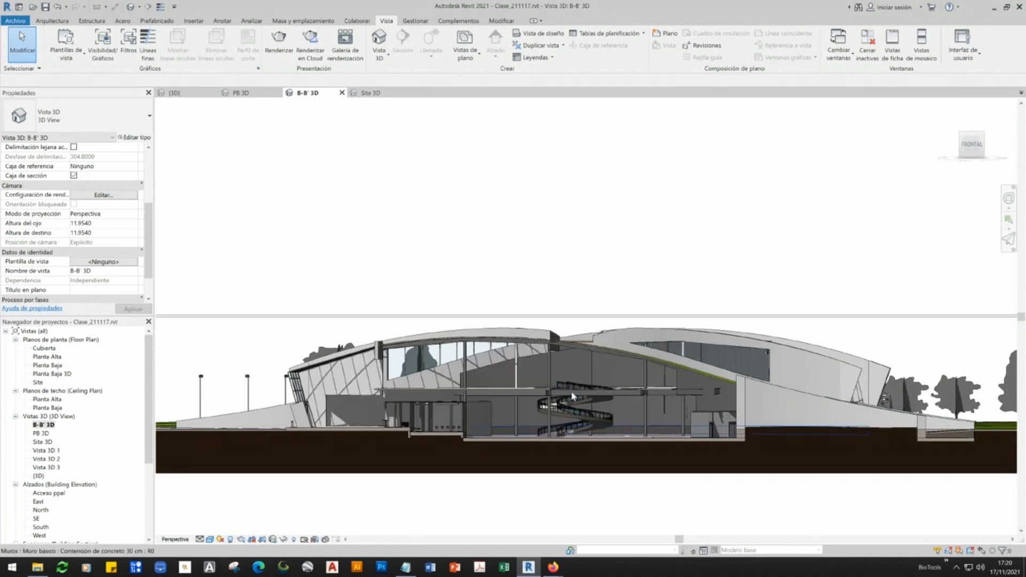
{"action": "scroll", "coordinate": [350, 390], "scroll_direction": "up", "scroll_amount": 1}
{"action": "scroll", "coordinate": [351, 390], "scroll_direction": "up", "scroll_amount": 1}
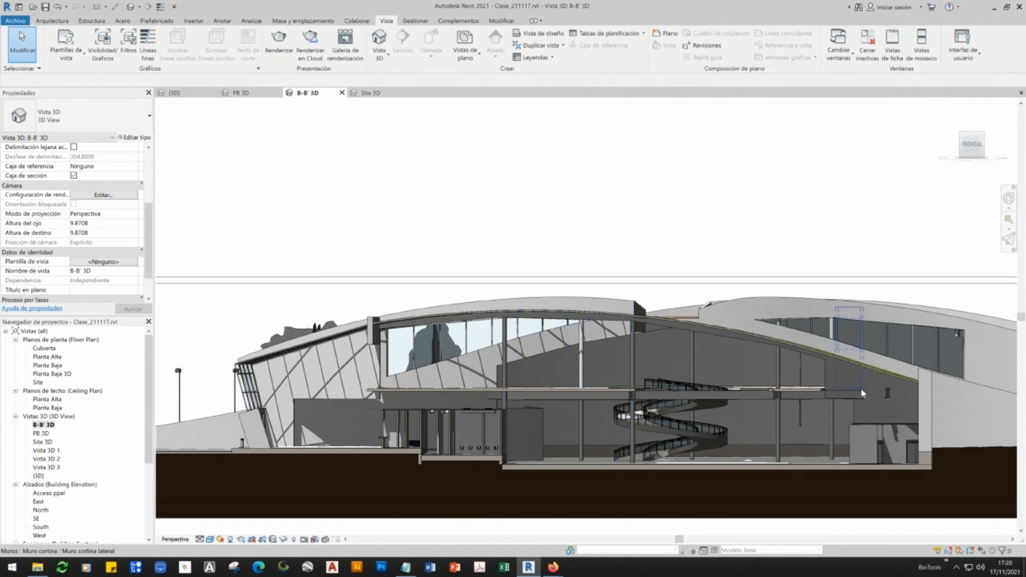
{"action": "left_click", "coordinate": [342, 92]}
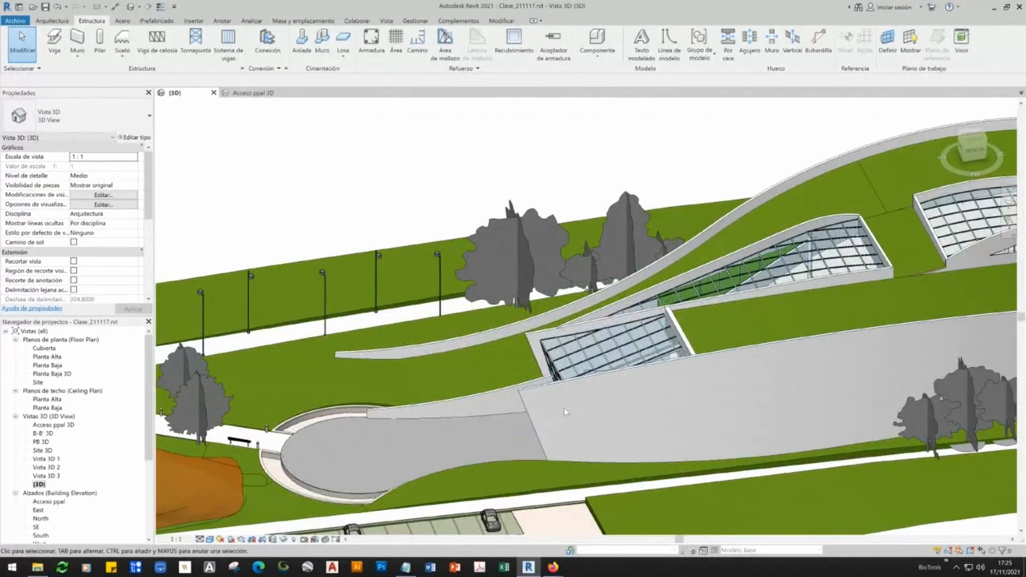
- Open the B-B' building section from the {3D} view
{"action": "middle_click_drag", "start_coordinate": [563, 408], "coordinate": [606, 359], "text": "shift"}
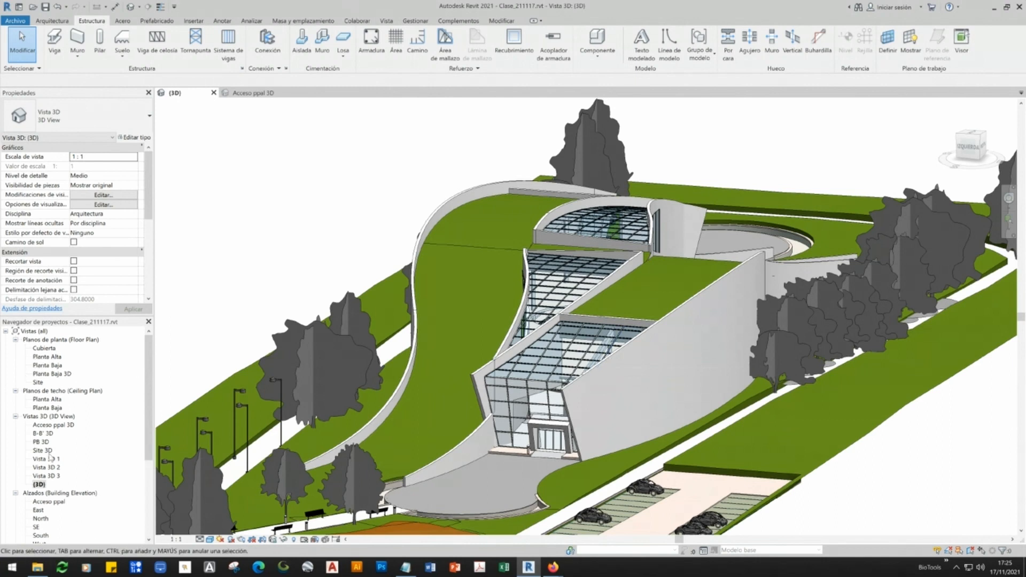
{"action": "scroll", "coordinate": [59, 436], "scroll_direction": "down", "scroll_amount": 2}
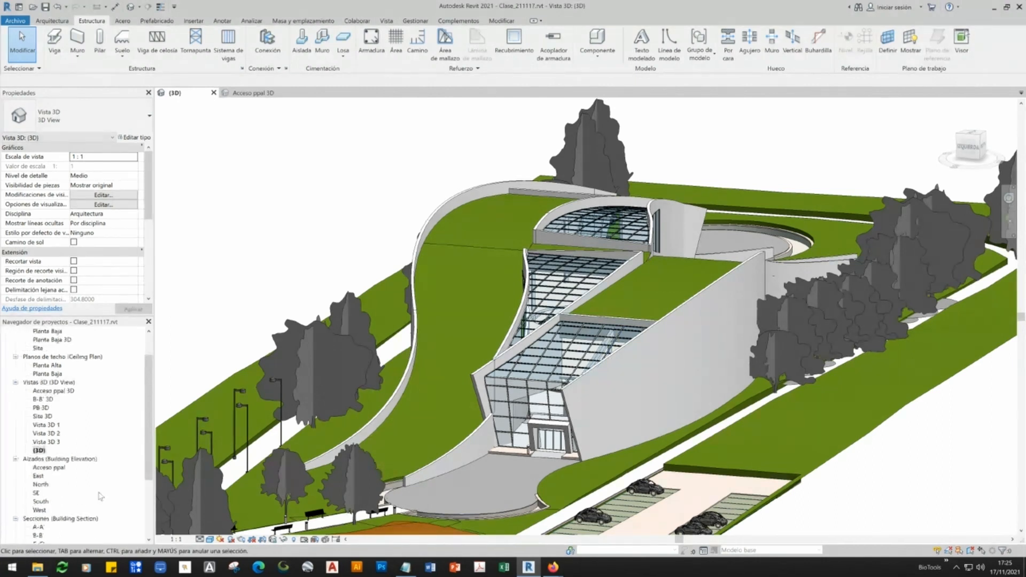
{"action": "left_click", "coordinate": [16, 442]}
{"action": "left_click", "coordinate": [37, 467]}
{"action": "double_click", "coordinate": [38, 467]}
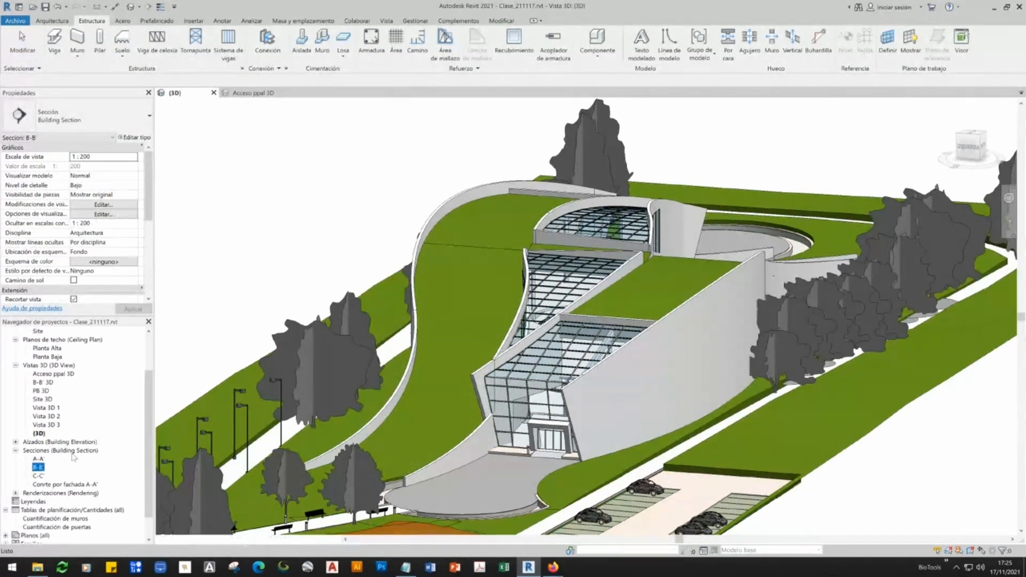
- Set the B-B' section to the Hidden Line visual style and the Alto detail level
{"action": "scroll", "coordinate": [676, 348], "scroll_direction": "up", "scroll_amount": 6}
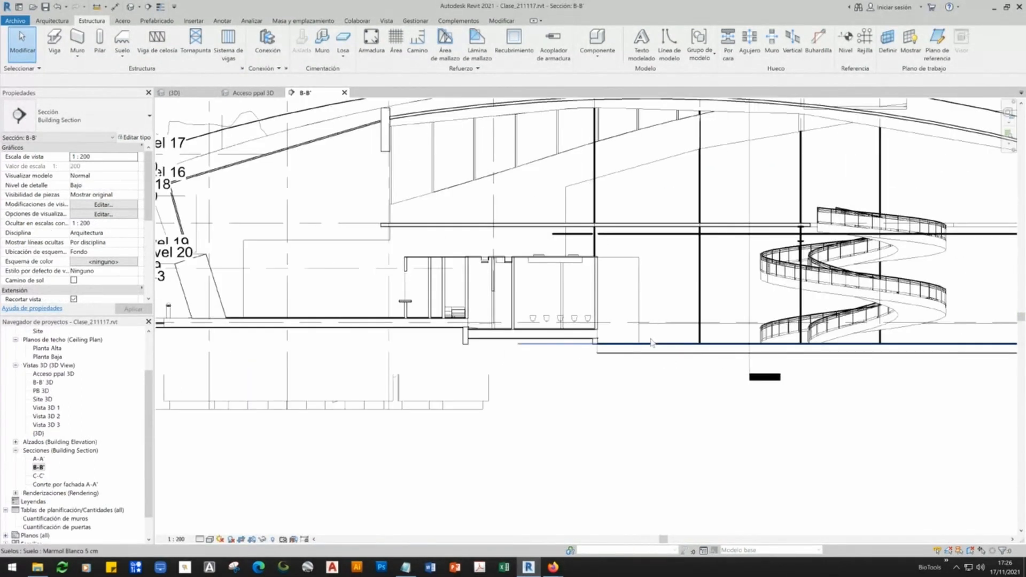
{"action": "scroll", "coordinate": [458, 312], "scroll_direction": "up", "scroll_amount": 4}
{"action": "left_click", "coordinate": [321, 278]}
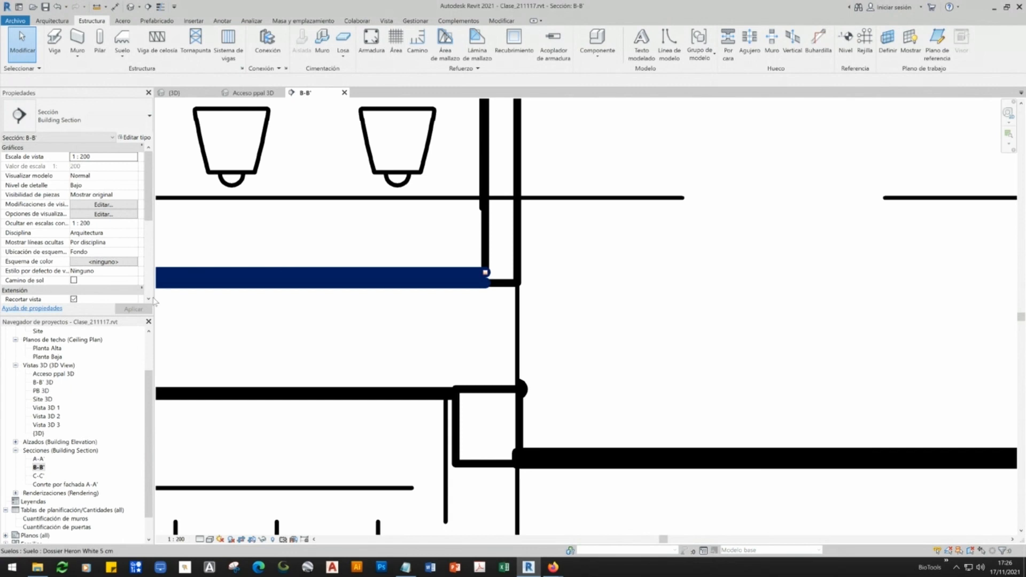
{"action": "left_click", "coordinate": [210, 540]}
{"action": "left_click", "coordinate": [262, 503]}
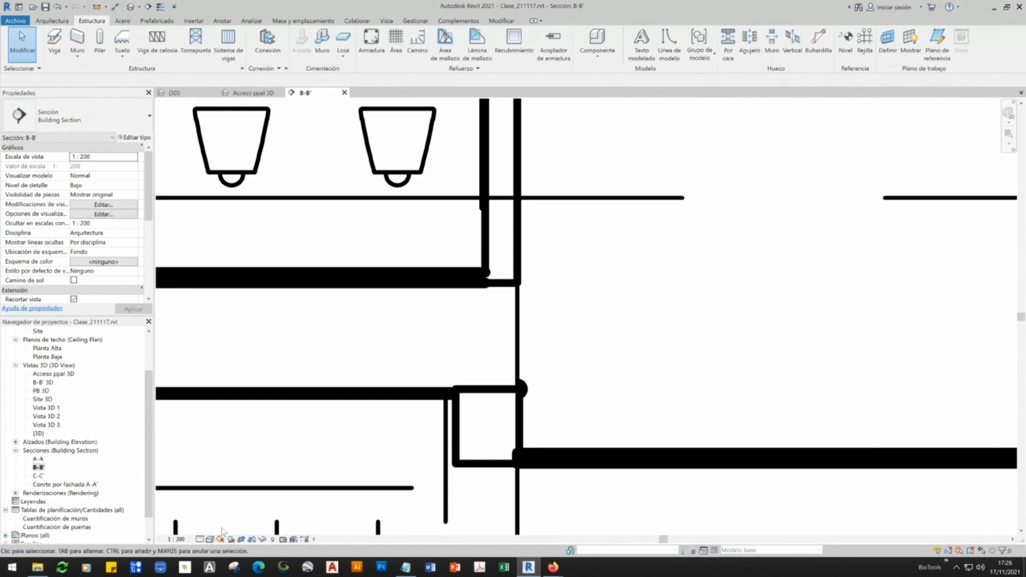
{"action": "left_click", "coordinate": [200, 540]}
{"action": "left_click", "coordinate": [212, 520]}
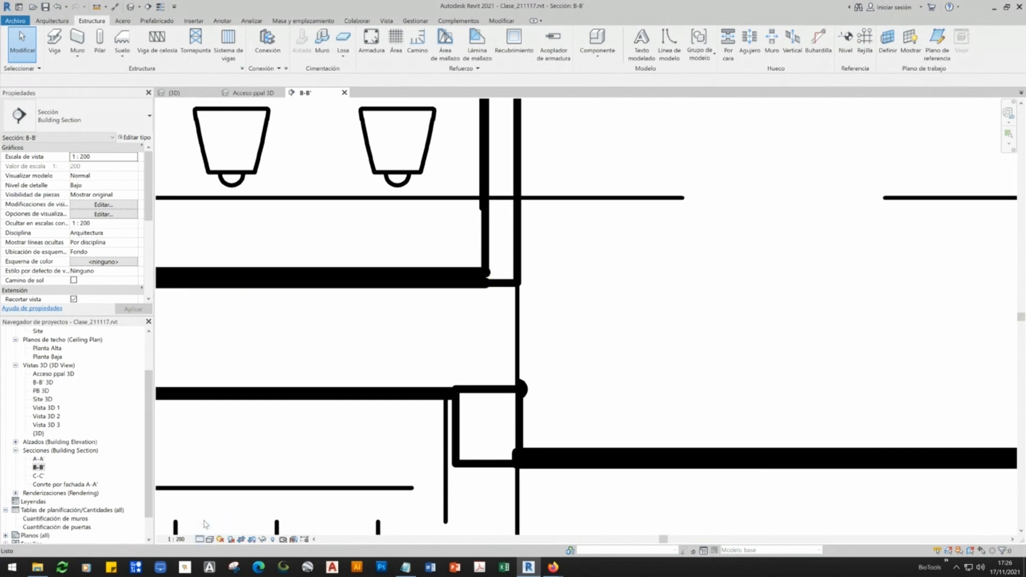
{"action": "left_click", "coordinate": [200, 540]}
{"action": "left_click", "coordinate": [213, 530]}
- Turn on thin lines in the B-B' section and examine the stepped floor slab junction beside the restrooms
{"action": "left_click", "coordinate": [161, 7]}
{"action": "scroll", "coordinate": [465, 313], "scroll_direction": "up", "scroll_amount": 2}
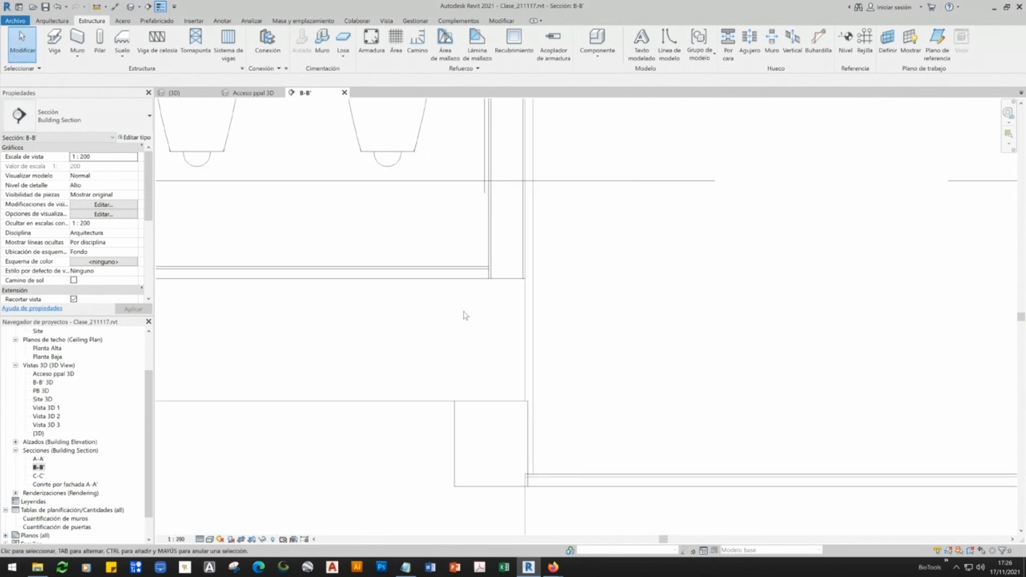
{"action": "middle_click_drag", "start_coordinate": [510, 373], "coordinate": [524, 219]}
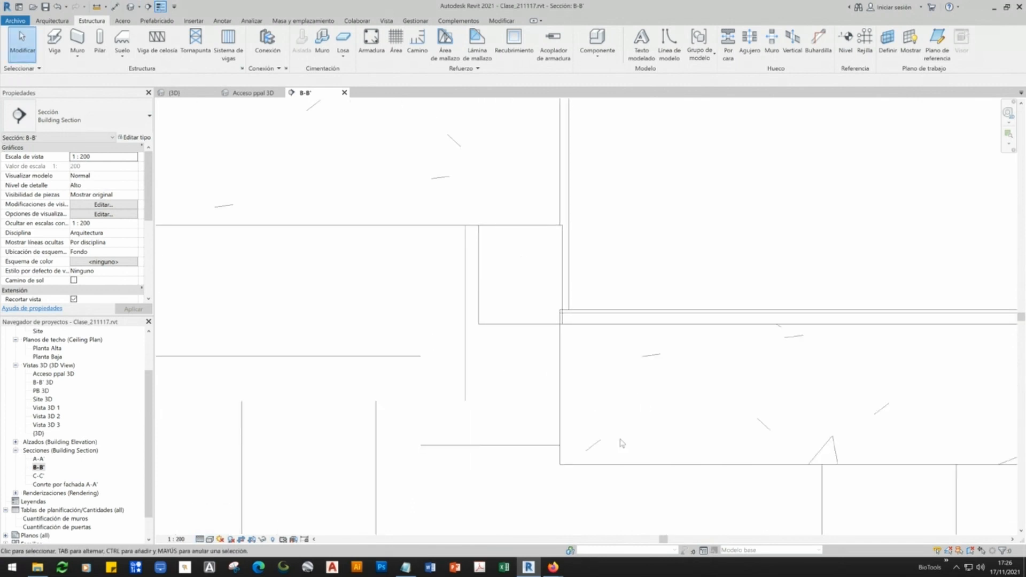
{"action": "scroll", "coordinate": [567, 448], "scroll_direction": "down", "scroll_amount": 3}
{"action": "scroll", "coordinate": [629, 434], "scroll_direction": "up", "scroll_amount": 1}
{"action": "middle_click_drag", "start_coordinate": [635, 441], "coordinate": [591, 453]}
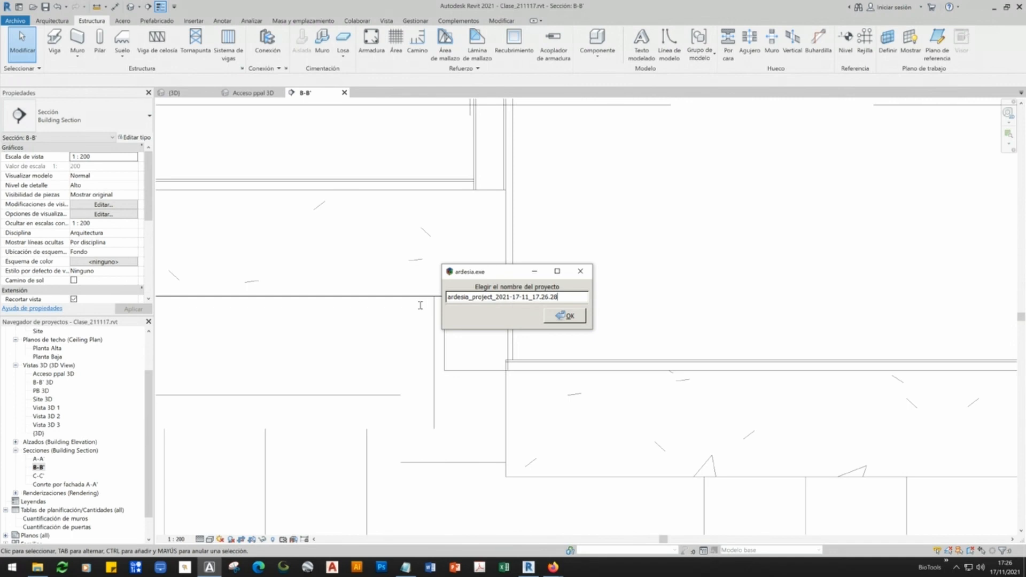
- Start an Ardesia annotation project named 1 and mark the two floor slabs in red
{"action": "double_click", "coordinate": [544, 297]}
{"action": "left_click", "coordinate": [565, 316]}
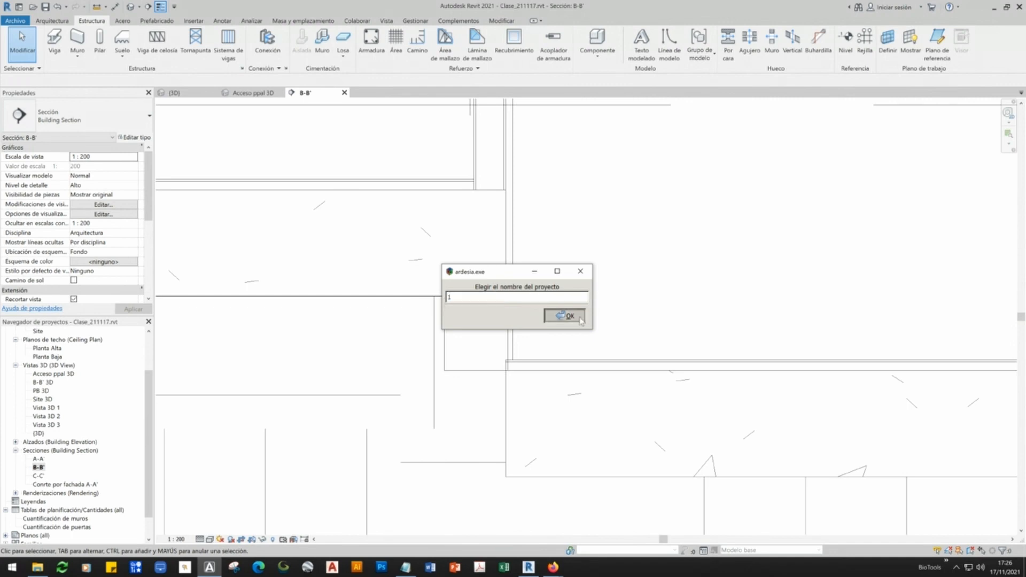
{"action": "mouse_move", "coordinate": [505, 373]}
{"action": "left_mouse_down"}
{"action": "mouse_move", "coordinate": [575, 378]}
{"action": "mouse_move", "coordinate": [559, 422]}
{"action": "mouse_move", "coordinate": [609, 405]}
{"action": "mouse_move", "coordinate": [648, 420]}
{"action": "mouse_move", "coordinate": [733, 375]}
{"action": "mouse_move", "coordinate": [728, 456]}
{"action": "left_mouse_up"}
{"action": "mouse_move", "coordinate": [502, 294]}
{"action": "left_mouse_down"}
{"action": "mouse_move", "coordinate": [445, 296]}
{"action": "mouse_move", "coordinate": [476, 232]}
{"action": "mouse_move", "coordinate": [374, 292]}
{"action": "mouse_move", "coordinate": [422, 188]}
{"action": "mouse_move", "coordinate": [315, 271]}
{"action": "mouse_move", "coordinate": [279, 218]}
{"action": "mouse_move", "coordinate": [198, 280]}
{"action": "left_mouse_up"}
- Mark the floor finish layers above both slabs with blue strokes
{"action": "left_click", "coordinate": [1016, 296]}
{"action": "left_click_drag", "start_coordinate": [512, 364], "coordinate": [744, 364]}
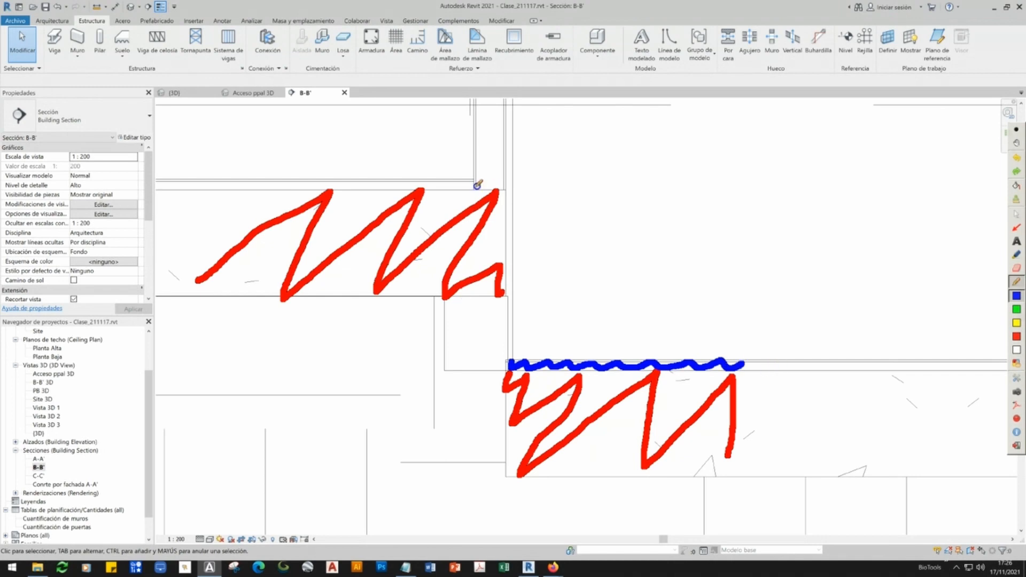
{"action": "left_click_drag", "start_coordinate": [474, 177], "coordinate": [274, 183]}
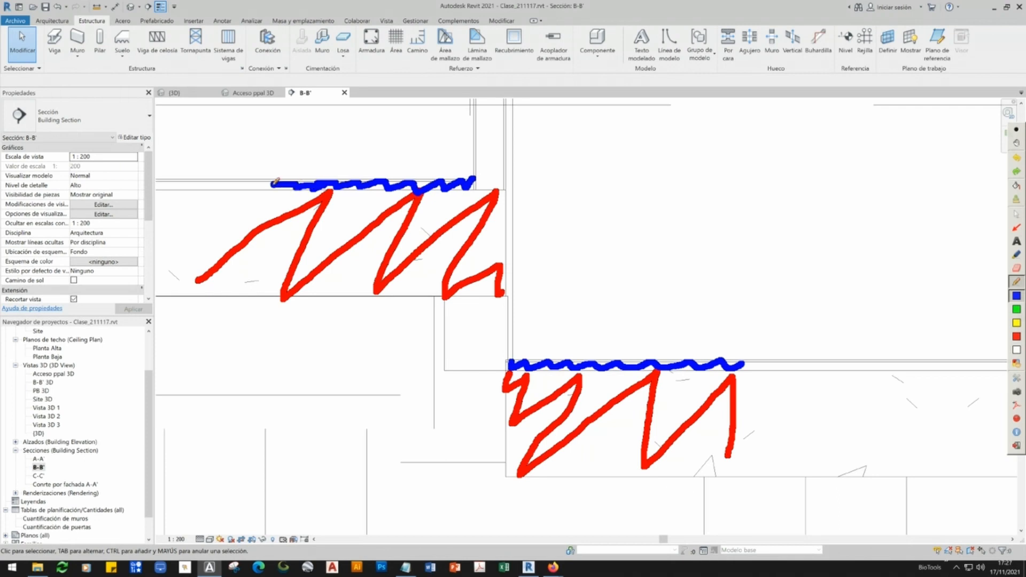
- Mark the beam between the slabs and its extension down to the lower slab's underside in green, and the wall above in yellow
{"action": "left_click", "coordinate": [1017, 309]}
{"action": "mouse_move", "coordinate": [450, 297]}
{"action": "left_mouse_down"}
{"action": "mouse_move", "coordinate": [479, 294]}
{"action": "mouse_move", "coordinate": [502, 310]}
{"action": "mouse_move", "coordinate": [471, 363]}
{"action": "mouse_move", "coordinate": [509, 360]}
{"action": "left_mouse_up"}
{"action": "mouse_move", "coordinate": [506, 478]}
{"action": "left_mouse_down"}
{"action": "mouse_move", "coordinate": [458, 477]}
{"action": "mouse_move", "coordinate": [447, 364]}
{"action": "mouse_move", "coordinate": [448, 470]}
{"action": "mouse_move", "coordinate": [509, 471]}
{"action": "left_mouse_up"}
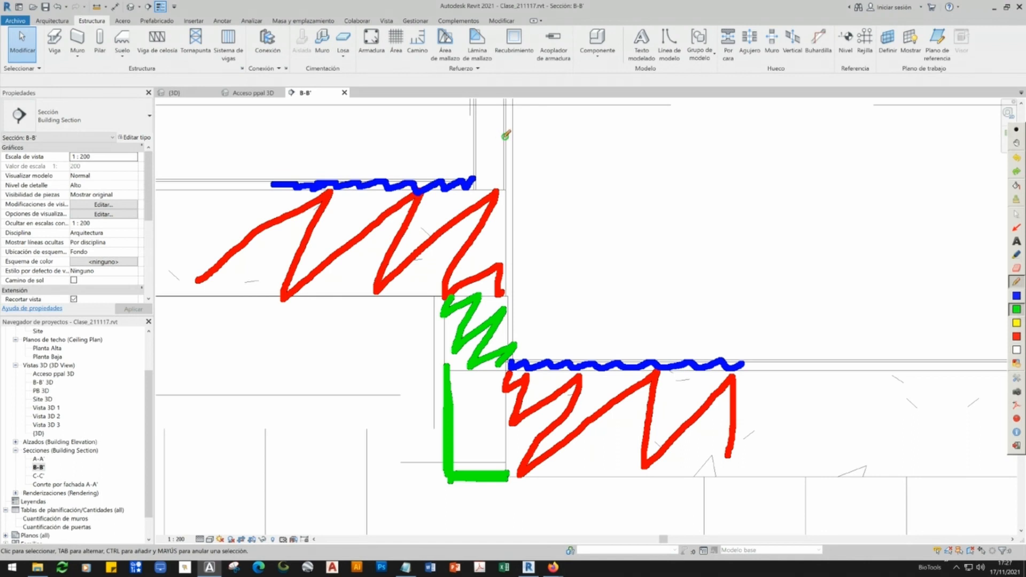
{"action": "left_click", "coordinate": [1017, 323]}
{"action": "mouse_move", "coordinate": [501, 186]}
{"action": "left_mouse_down"}
{"action": "mouse_move", "coordinate": [491, 177]}
{"action": "mouse_move", "coordinate": [501, 142]}
{"action": "mouse_move", "coordinate": [485, 163]}
{"action": "mouse_move", "coordinate": [483, 140]}
{"action": "mouse_move", "coordinate": [493, 99]}
{"action": "left_mouse_up"}
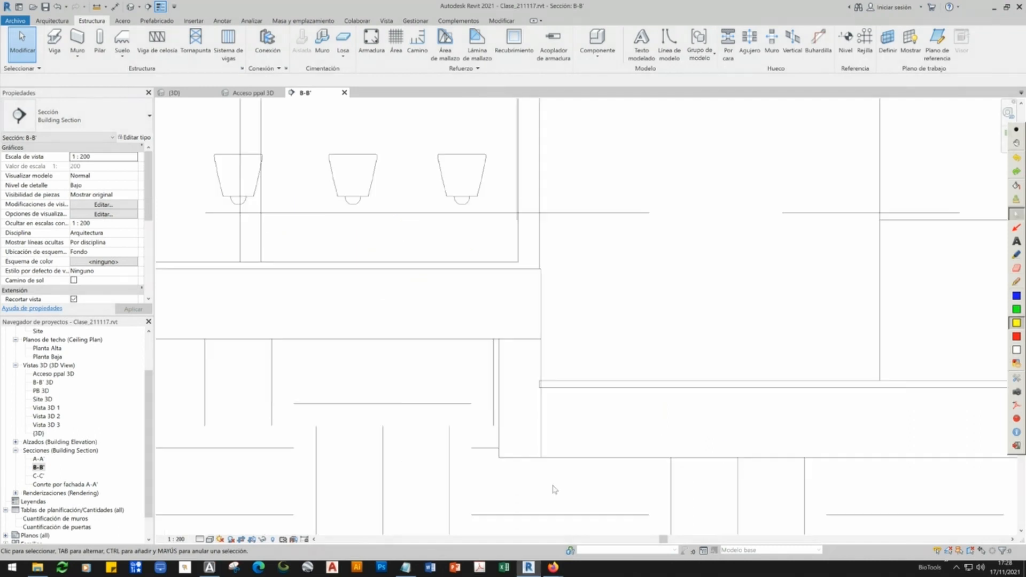
- Examine the slab and beam junctions, restrooms and spiral ramp along the B-B' section
{"action": "scroll", "coordinate": [556, 442], "scroll_direction": "down", "scroll_amount": 5}
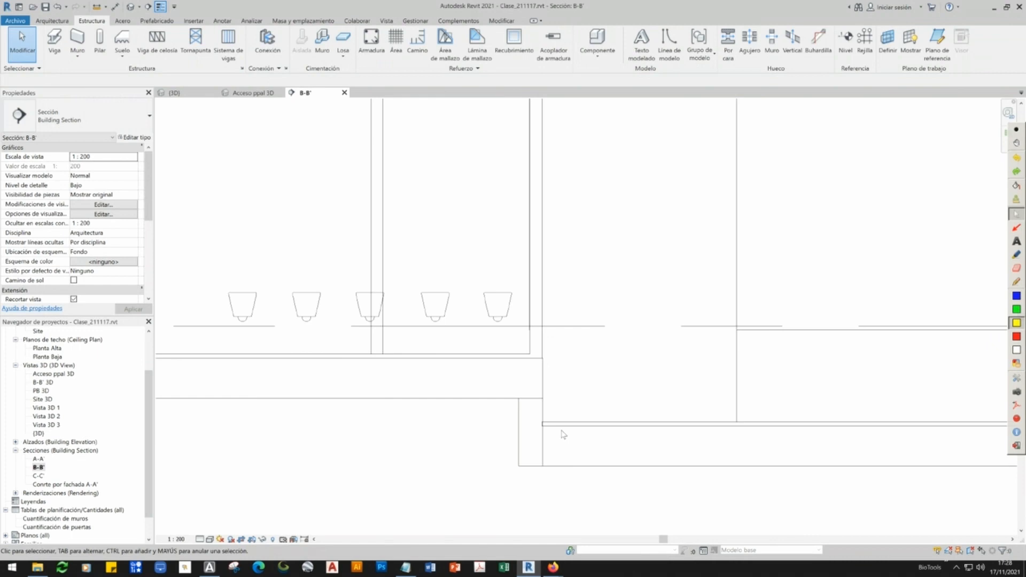
{"action": "middle_click_drag", "start_coordinate": [365, 428], "coordinate": [576, 448]}
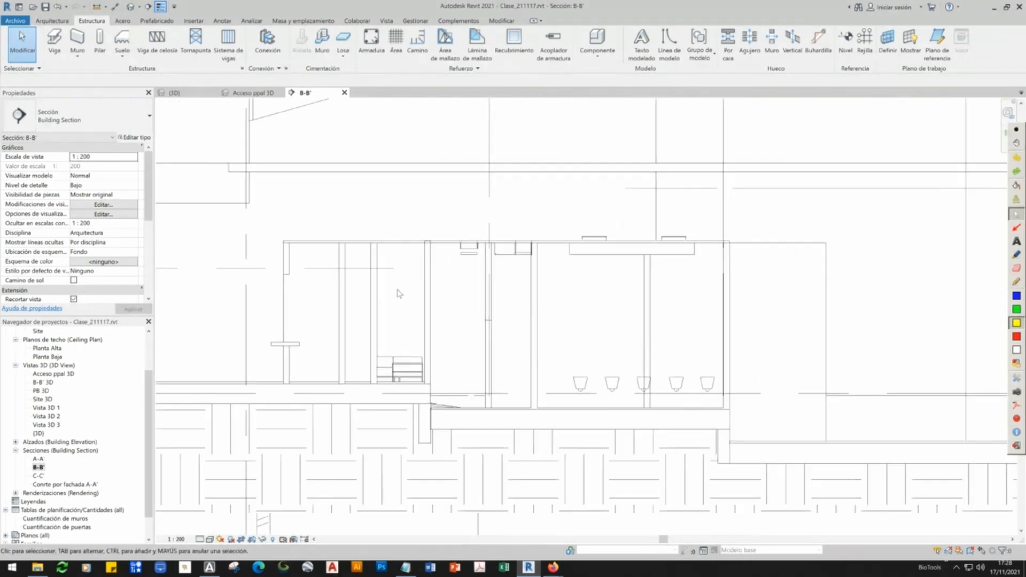
{"action": "scroll", "coordinate": [397, 294], "scroll_direction": "up", "scroll_amount": 2}
{"action": "scroll", "coordinate": [605, 385], "scroll_direction": "down", "scroll_amount": 5}
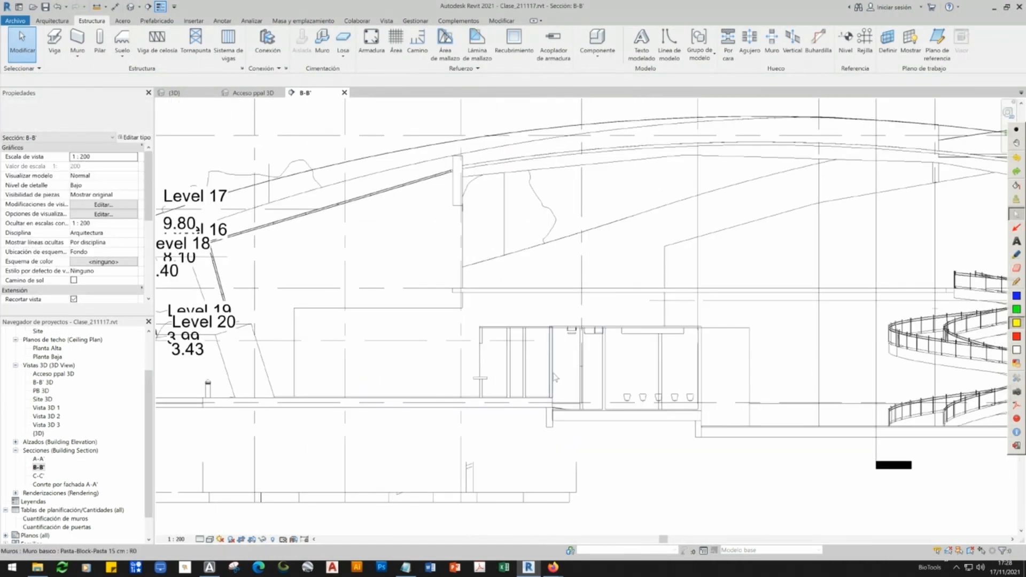
{"action": "middle_click_drag", "start_coordinate": [884, 385], "coordinate": [681, 388]}
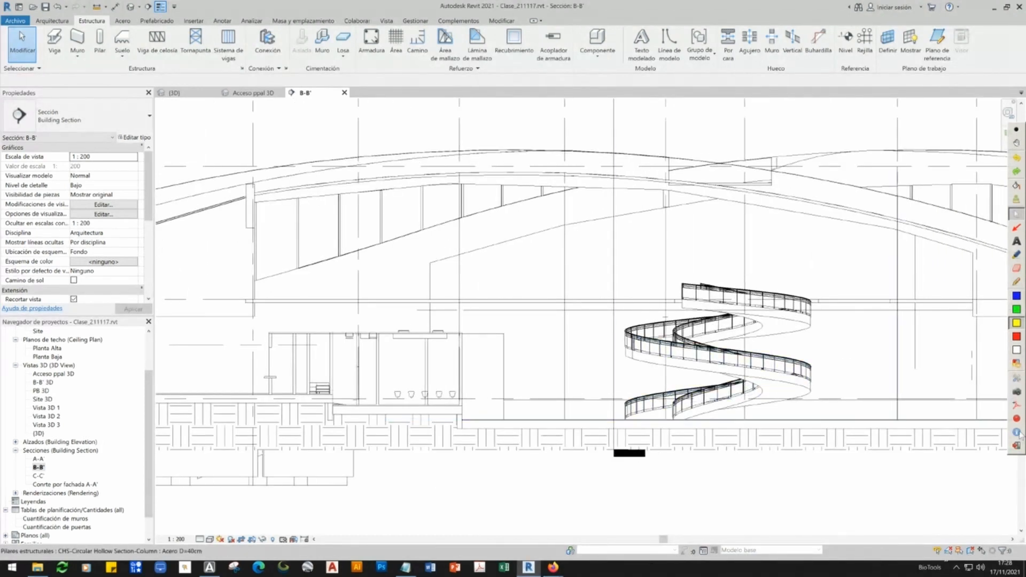
{"action": "scroll", "coordinate": [420, 401], "scroll_direction": "down", "scroll_amount": 2}
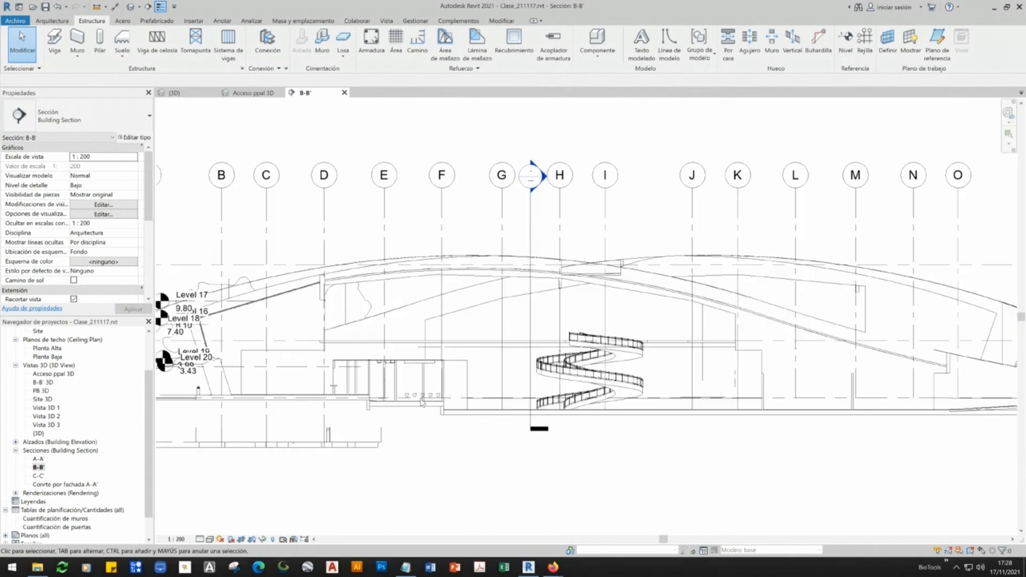
{"action": "scroll", "coordinate": [422, 402], "scroll_direction": "down", "scroll_amount": 1}
{"action": "scroll", "coordinate": [149, 478], "scroll_direction": "down", "scroll_amount": 1}
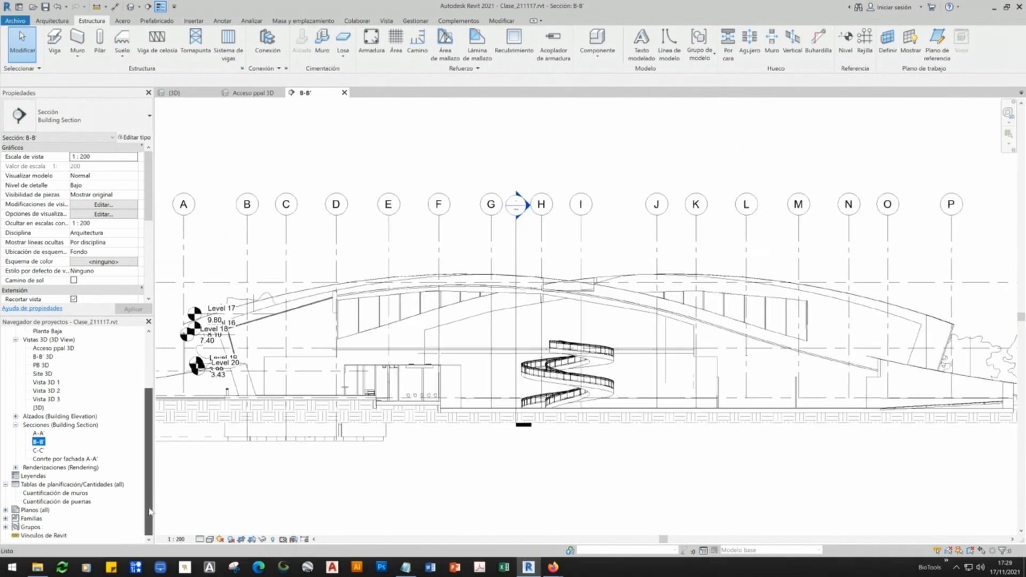
- Delete the Cuantificación de muros and Cuantificación de puertas schedules and select the schedules category
{"action": "left_click", "coordinate": [6, 485]}
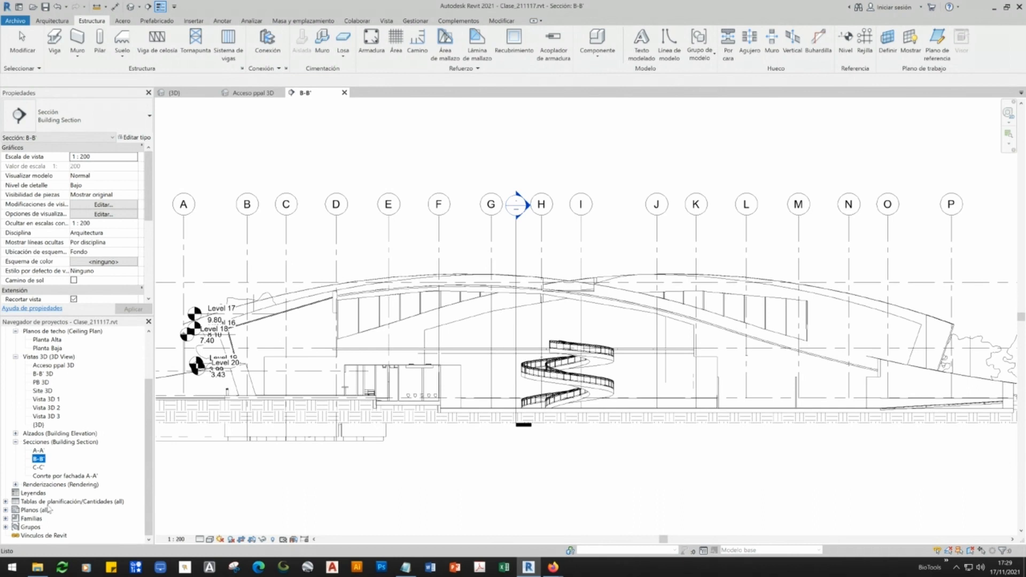
{"action": "left_click", "coordinate": [5, 502]}
{"action": "left_click", "coordinate": [62, 512]}
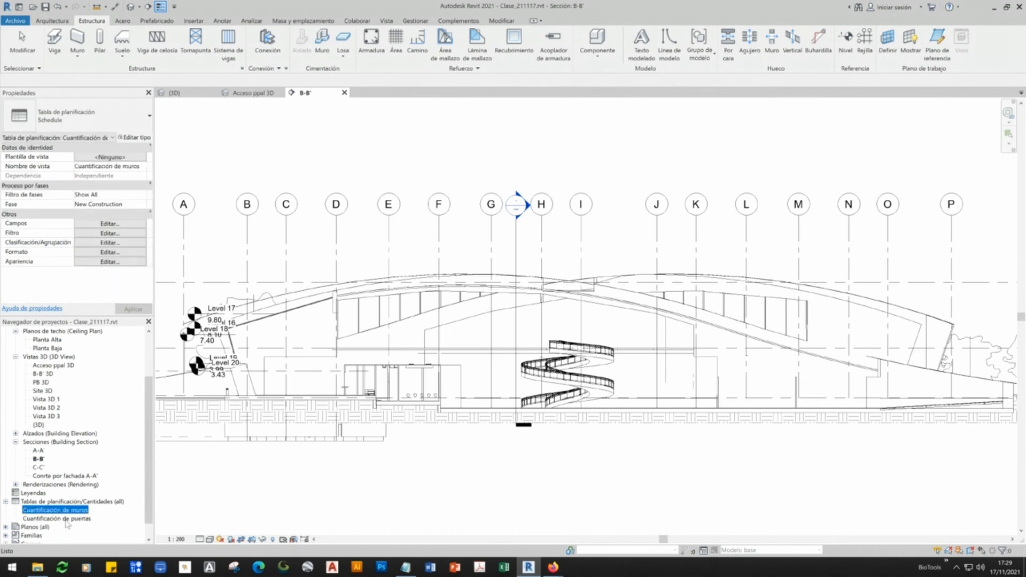
{"action": "left_click", "coordinate": [65, 519], "text": "ctrl"}
{"action": "left_click", "coordinate": [197, 486]}
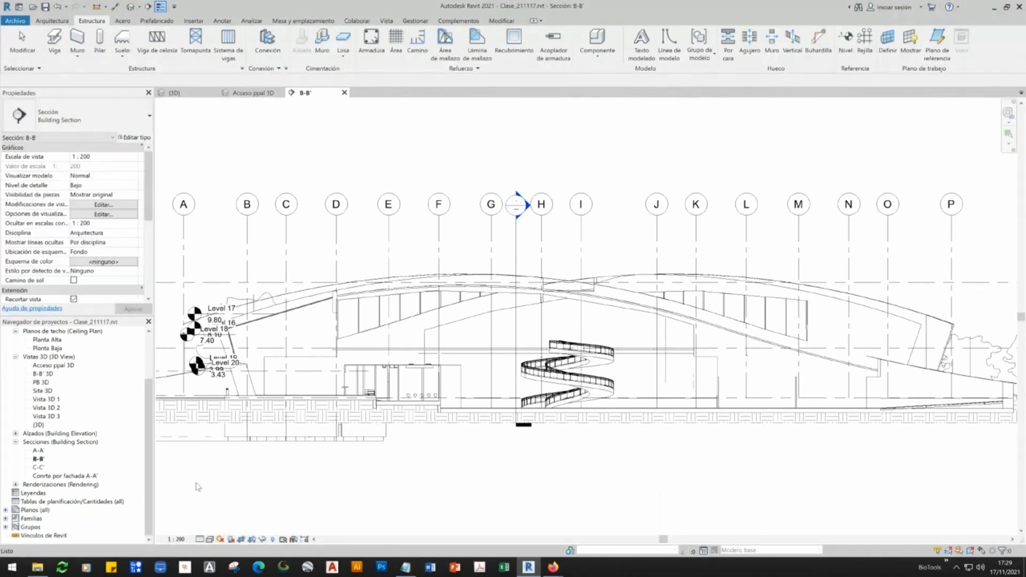
{"action": "left_click", "coordinate": [69, 501]}
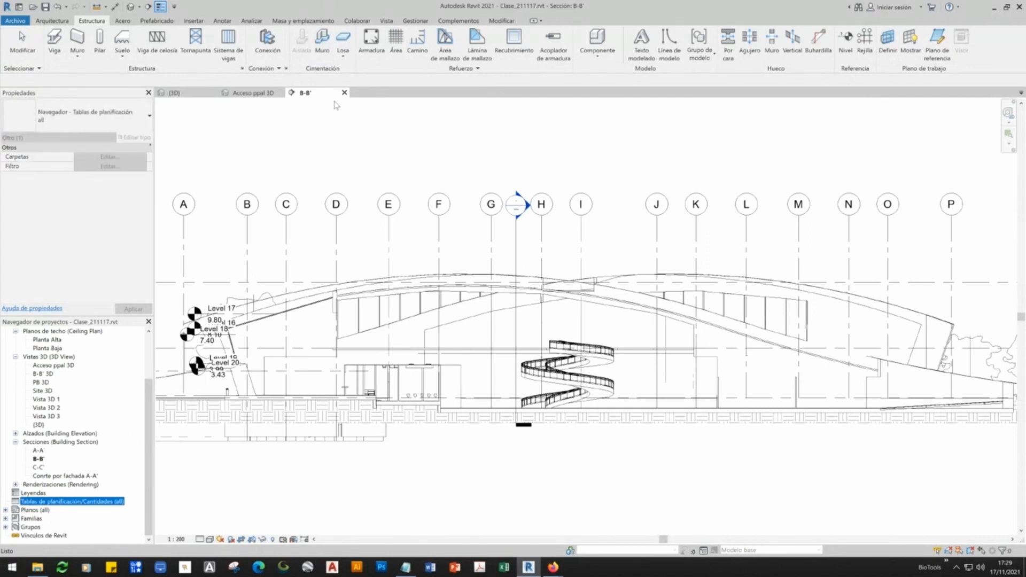
- Close the B-B', Acceso ppal 3D and {3D} views and open the Site floor plan in their place
{"action": "left_click", "coordinate": [344, 92]}
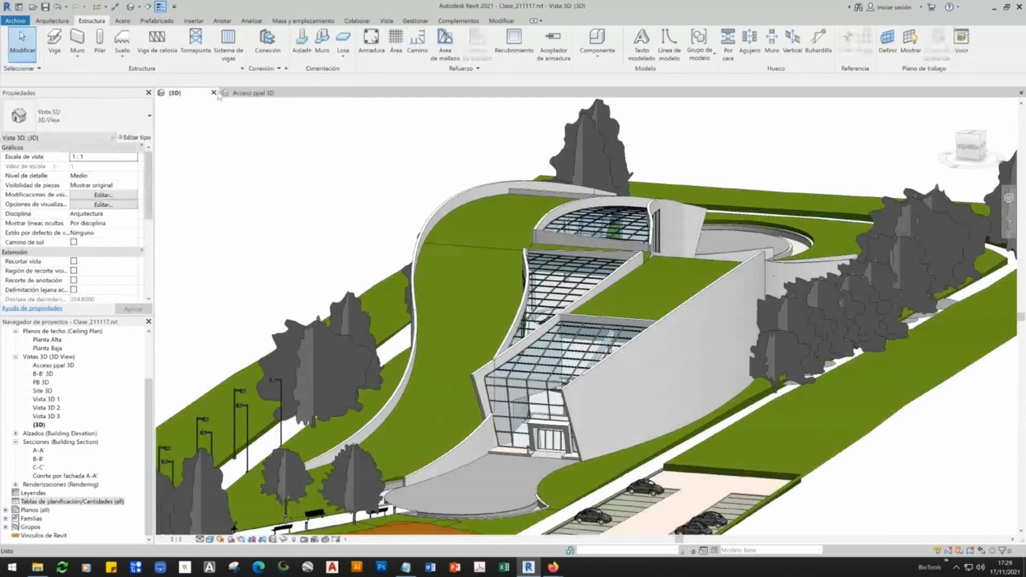
{"action": "left_click", "coordinate": [245, 93]}
{"action": "left_click", "coordinate": [283, 93]}
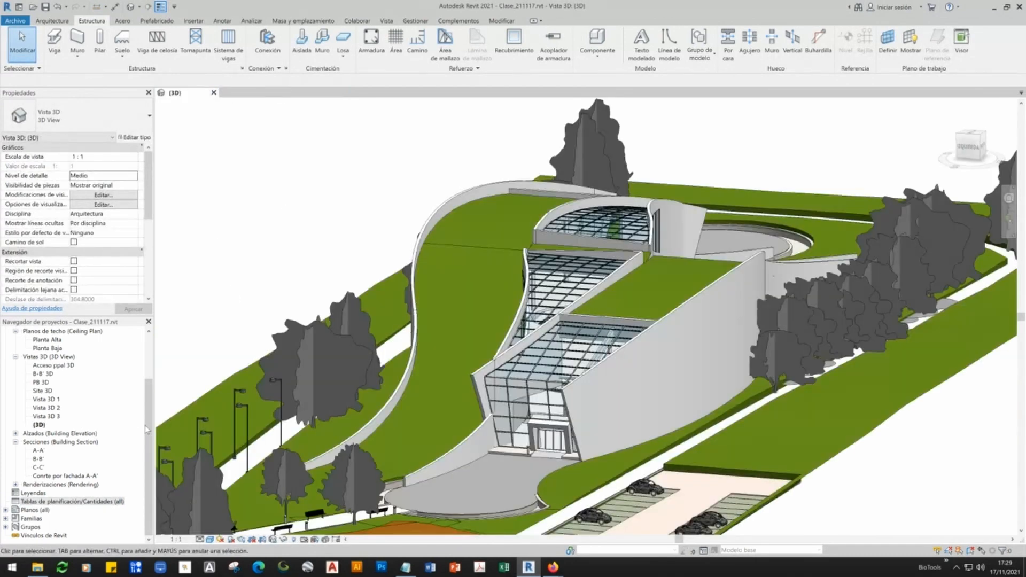
{"action": "scroll", "coordinate": [147, 429], "scroll_direction": "up", "scroll_amount": 3}
{"action": "double_click", "coordinate": [38, 382]}
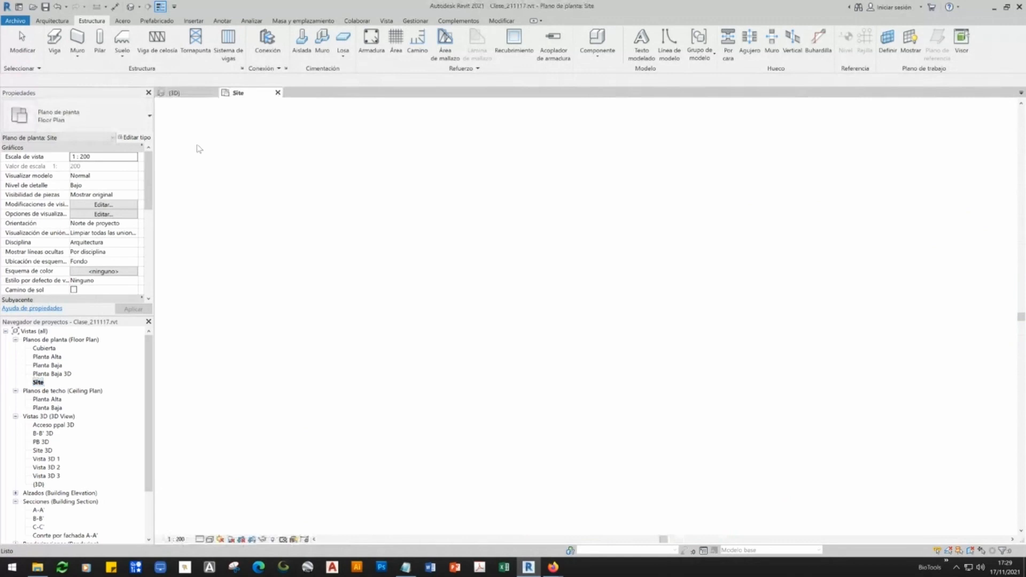
{"action": "left_click", "coordinate": [214, 93]}
{"action": "left_click_drag", "start_coordinate": [147, 464], "coordinate": [142, 561]}
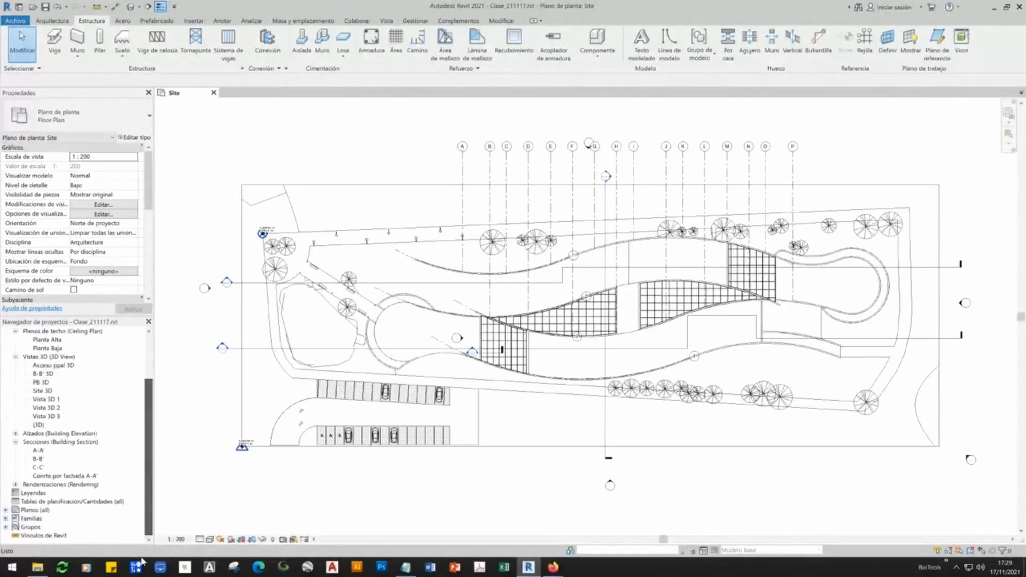
{"action": "left_click", "coordinate": [64, 501]}
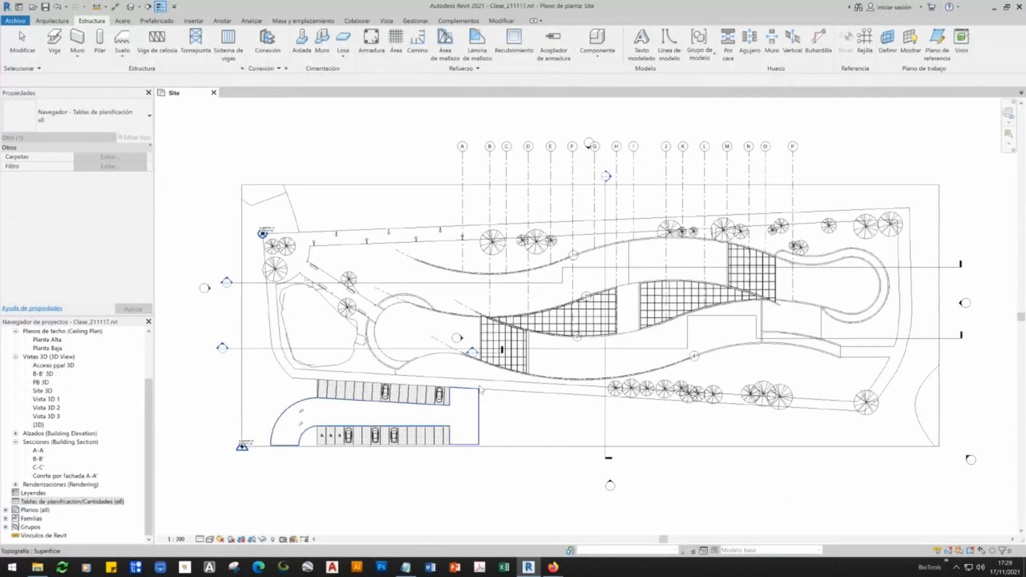
- Delete the Planta Baja 3D plan view and leave only the Planta Baja floor plan open
{"action": "scroll", "coordinate": [56, 346], "scroll_direction": "up", "scroll_amount": 3}
{"action": "double_click", "coordinate": [49, 365]}
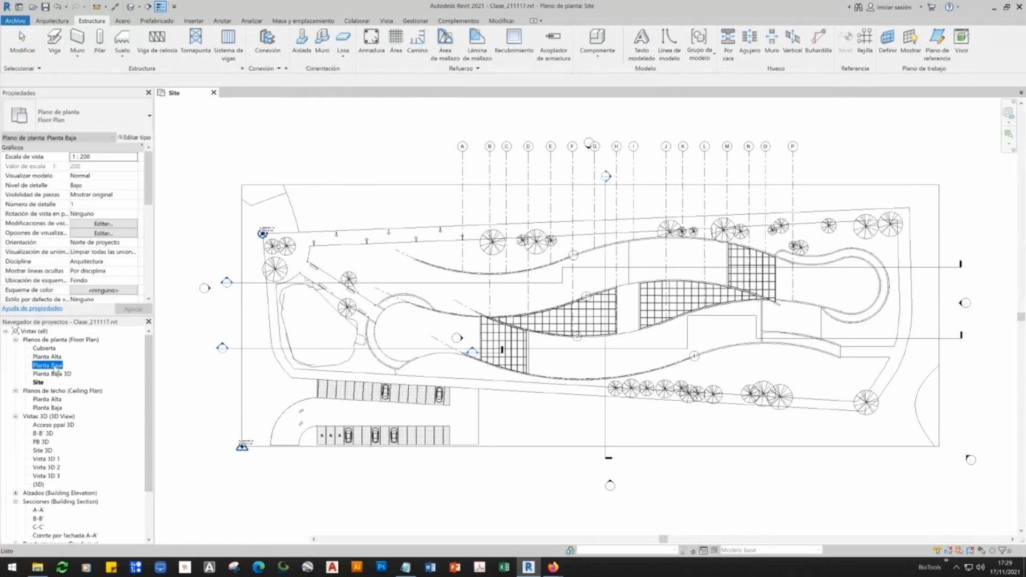
{"action": "right_click", "coordinate": [45, 375]}
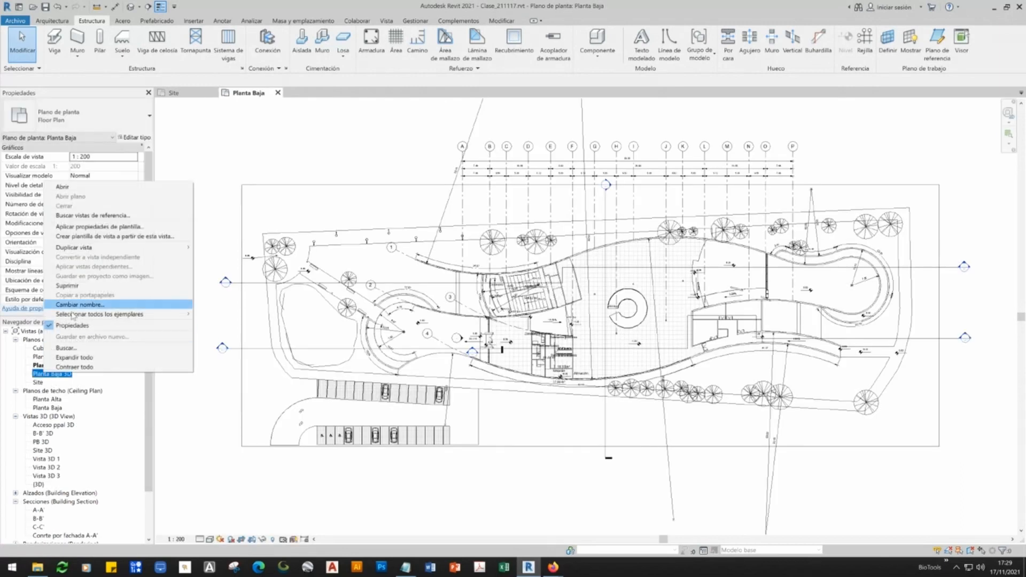
{"action": "left_click", "coordinate": [64, 285]}
{"action": "left_click", "coordinate": [214, 93]}
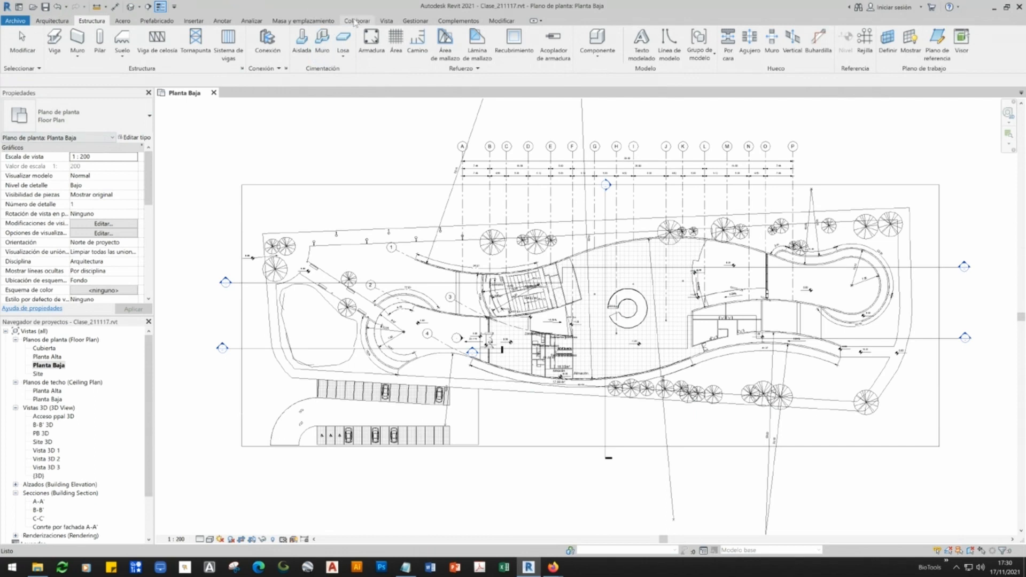
- Start a new quantities schedule and browse the first component categories down to Barandillas
{"action": "left_click", "coordinate": [386, 21]}
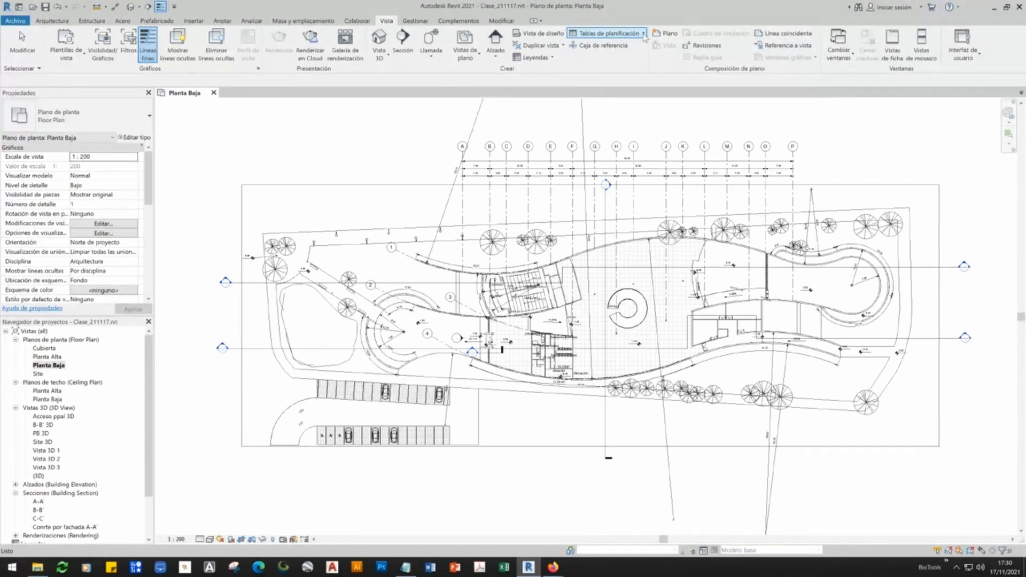
{"action": "left_click", "coordinate": [608, 33]}
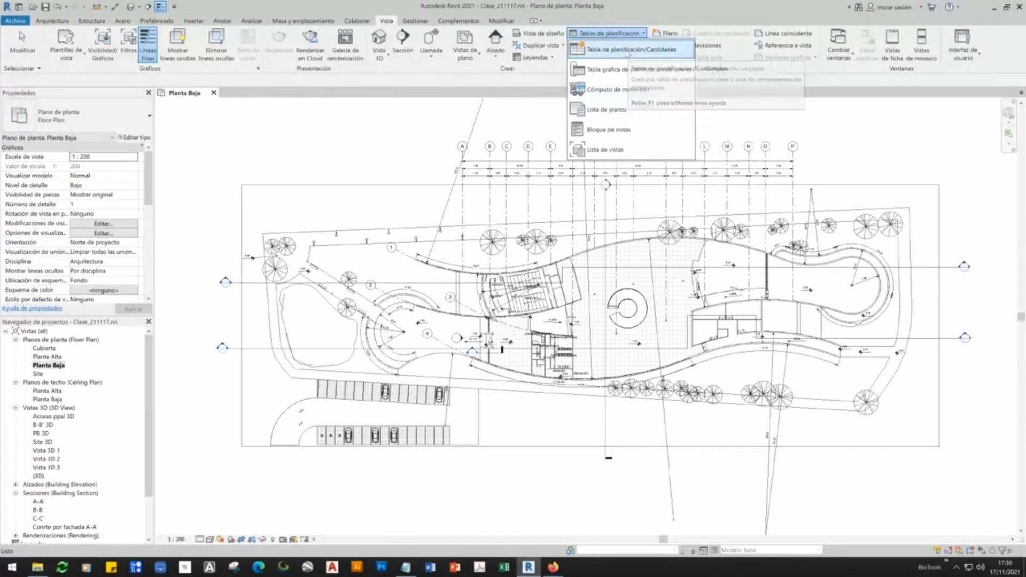
{"action": "left_click", "coordinate": [613, 51]}
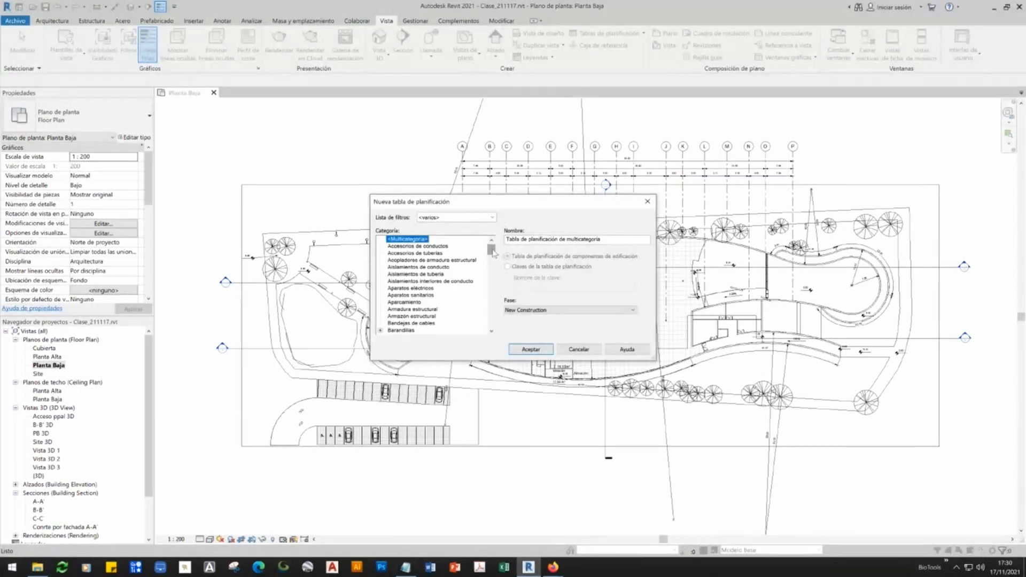
{"action": "left_click_drag", "start_coordinate": [493, 254], "coordinate": [458, 260]}
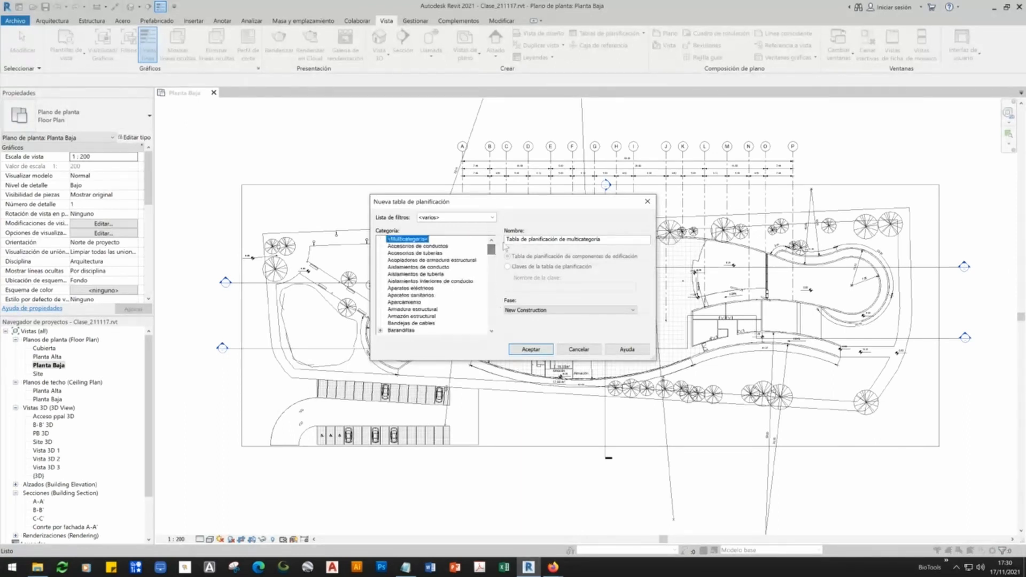
{"action": "left_click", "coordinate": [435, 247]}
{"action": "left_click", "coordinate": [423, 274]}
{"action": "left_click", "coordinate": [400, 295]}
{"action": "scroll", "coordinate": [404, 305], "scroll_direction": "down", "scroll_amount": 1}
{"action": "left_click", "coordinate": [401, 302]}
- Choose Muros as the new schedule's category, checking its Barridos de muro subcategory
{"action": "scroll", "coordinate": [427, 304], "scroll_direction": "down", "scroll_amount": 5}
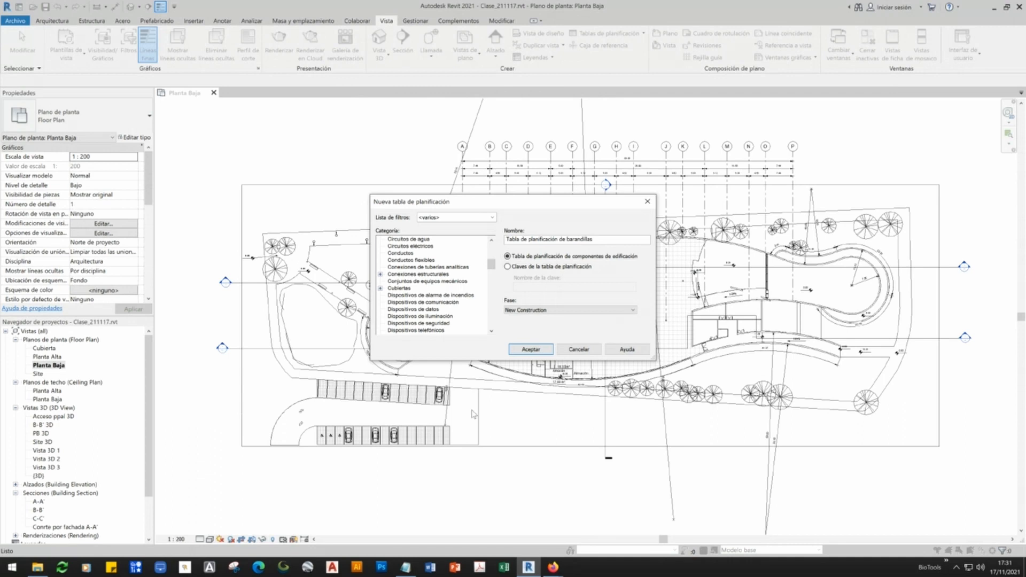
{"action": "scroll", "coordinate": [411, 300], "scroll_direction": "down", "scroll_amount": 10}
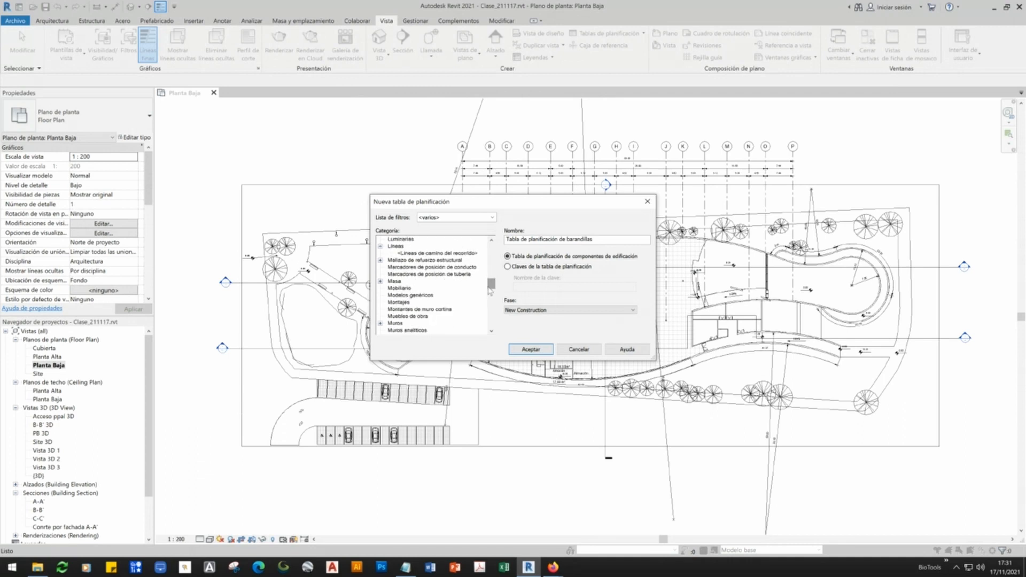
{"action": "left_click", "coordinate": [395, 323]}
{"action": "scroll", "coordinate": [420, 315], "scroll_direction": "down", "scroll_amount": 2}
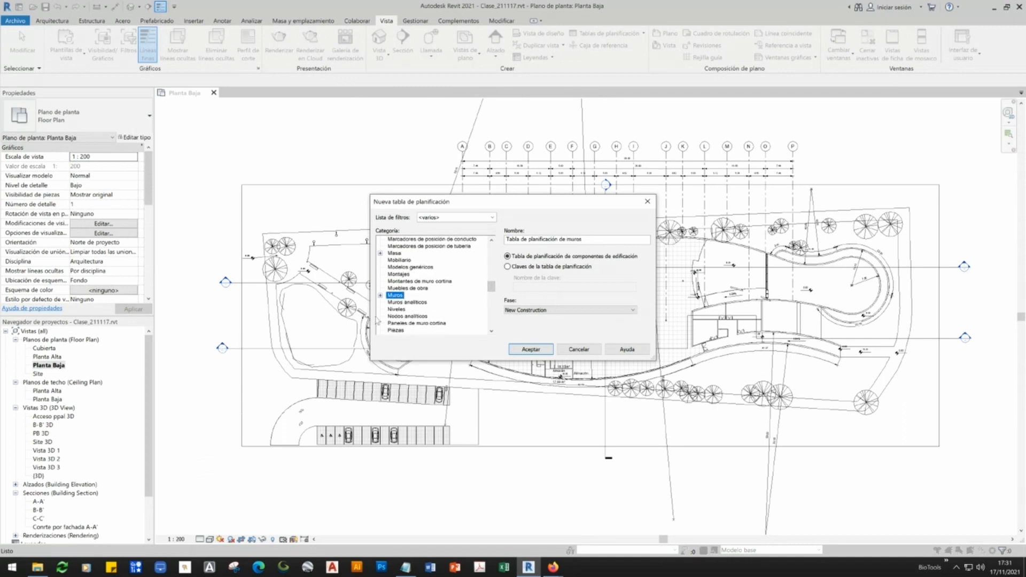
{"action": "left_click", "coordinate": [380, 295]}
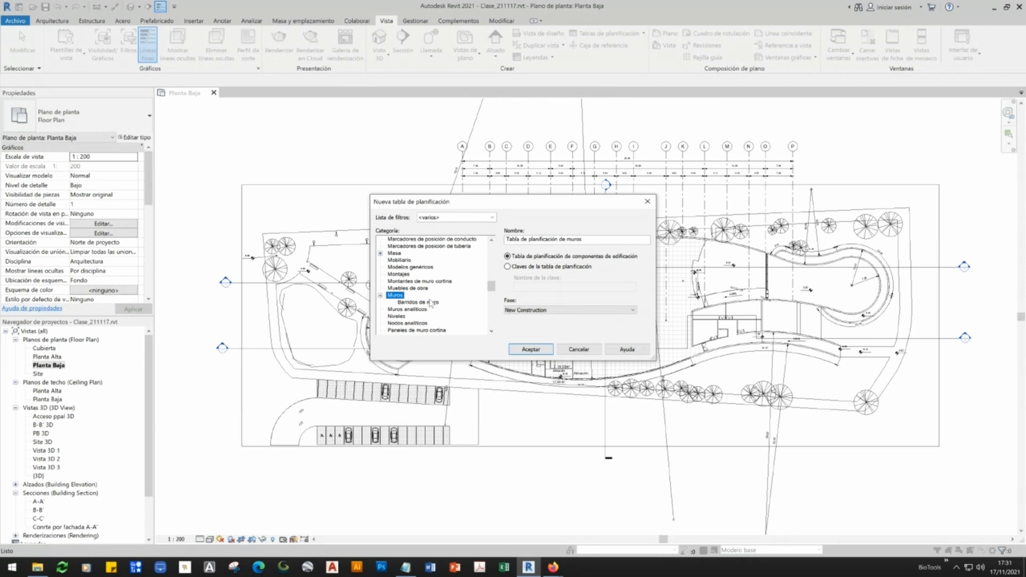
{"action": "scroll", "coordinate": [394, 290], "scroll_direction": "down", "scroll_amount": 1}
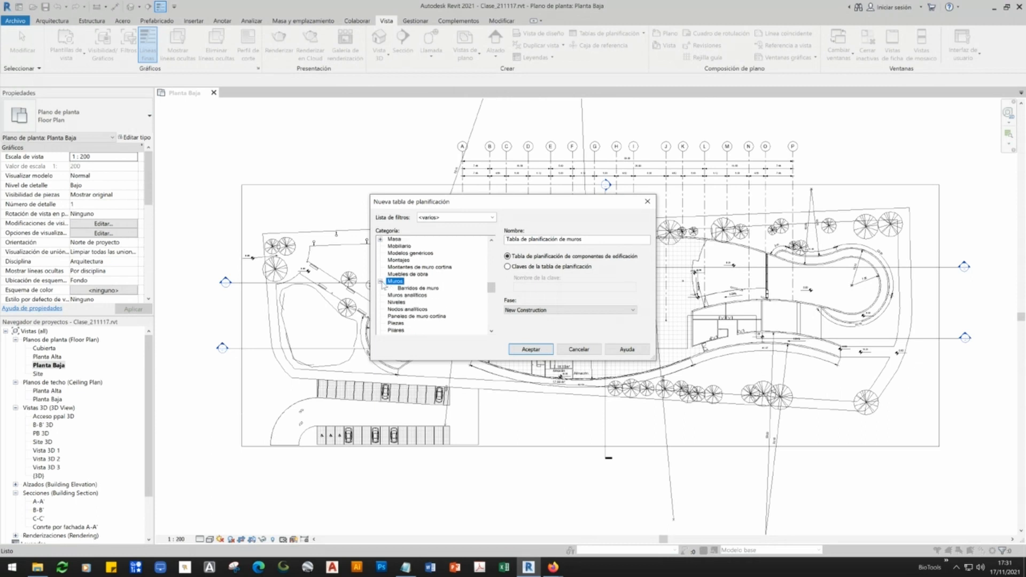
{"action": "left_click", "coordinate": [422, 289]}
{"action": "left_click", "coordinate": [381, 282]}
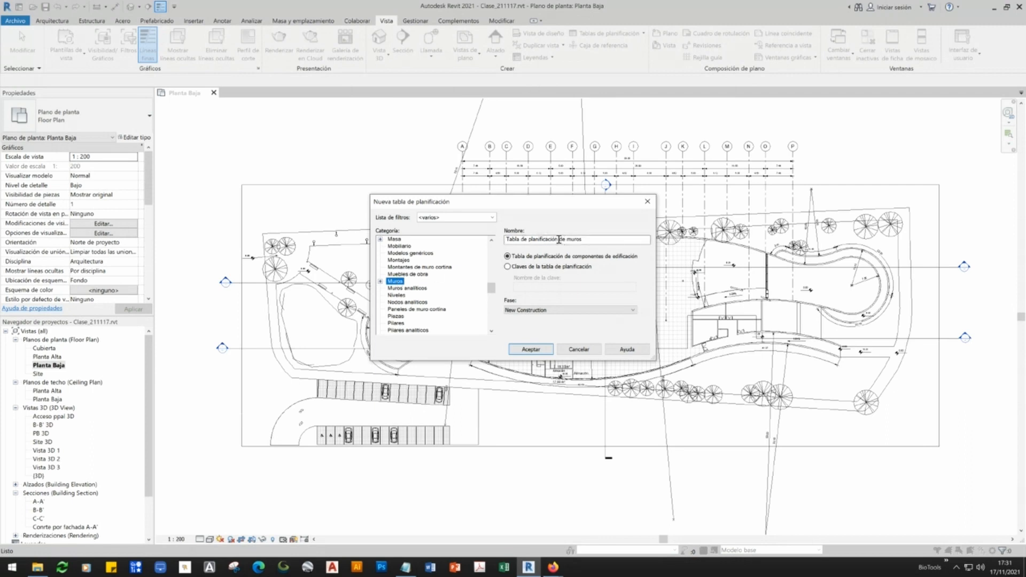
- Name the wall schedule "Cuantificación de muros" and create it for the New Construction phase
{"action": "left_click_drag", "start_coordinate": [559, 239], "coordinate": [498, 256]}
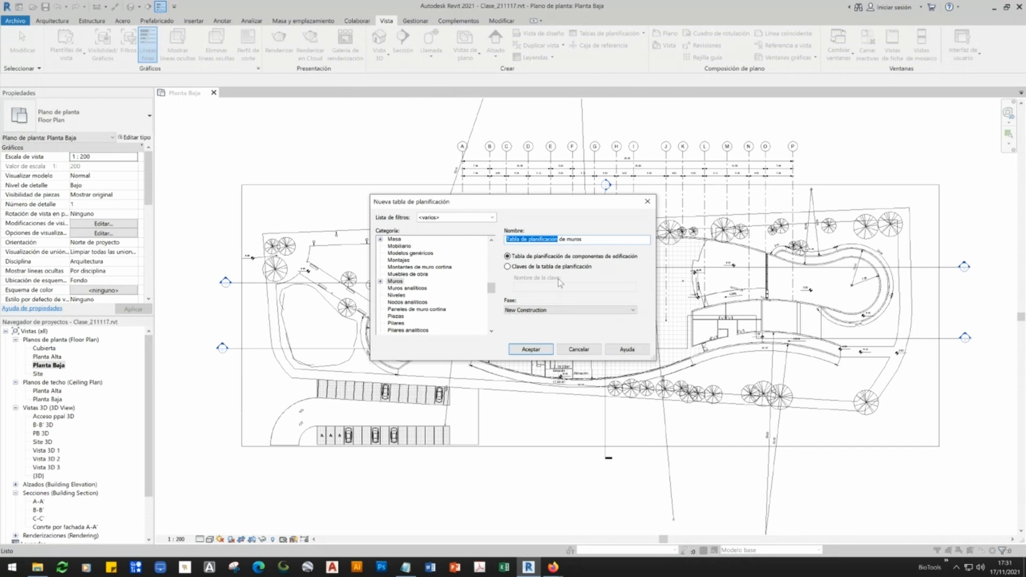
{"action": "type", "text": "Cuantif"}
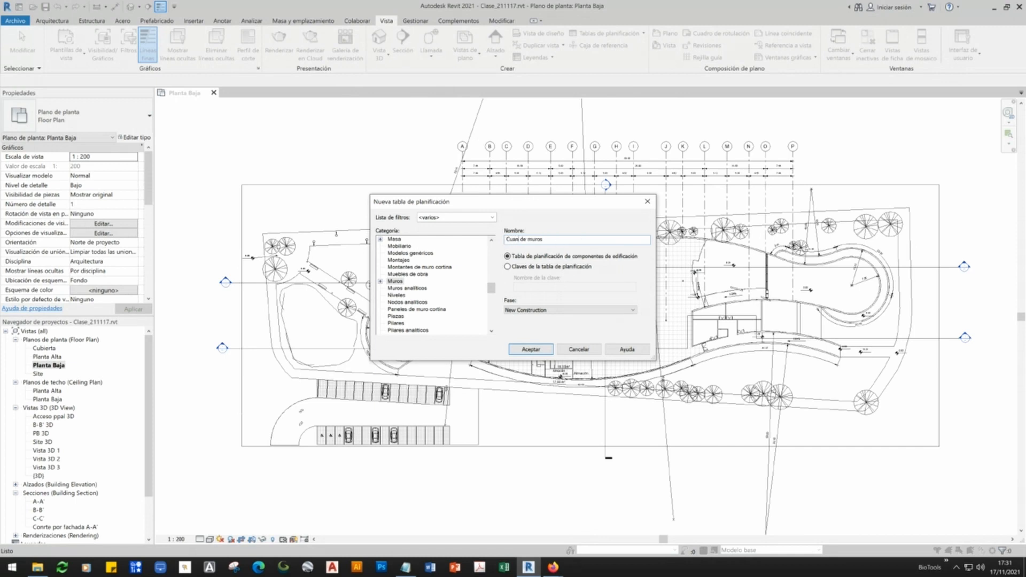
{"action": "type", "text": "icación"}
{"action": "left_click", "coordinate": [569, 310]}
{"action": "left_click", "coordinate": [572, 309]}
{"action": "left_click", "coordinate": [532, 349]}
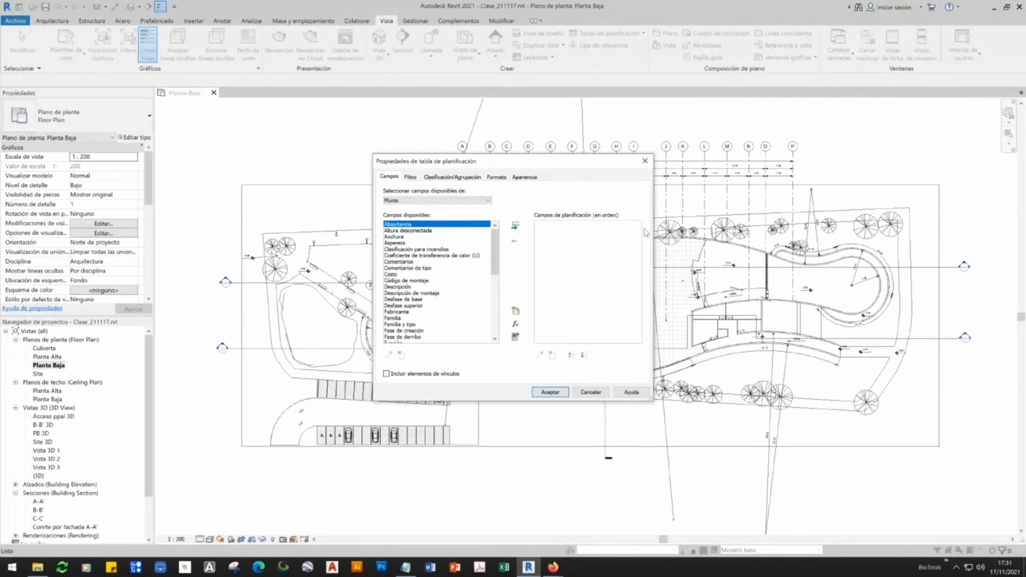
- Add the Área and Volumen fields to the wall schedule
{"action": "mouse_move", "coordinate": [496, 248]}
{"action": "left_mouse_down"}
{"action": "mouse_move", "coordinate": [496, 295]}
{"action": "mouse_move", "coordinate": [497, 243]}
{"action": "left_mouse_up"}
{"action": "left_click_drag", "start_coordinate": [495, 251], "coordinate": [491, 337]}
{"action": "left_click", "coordinate": [390, 337]}
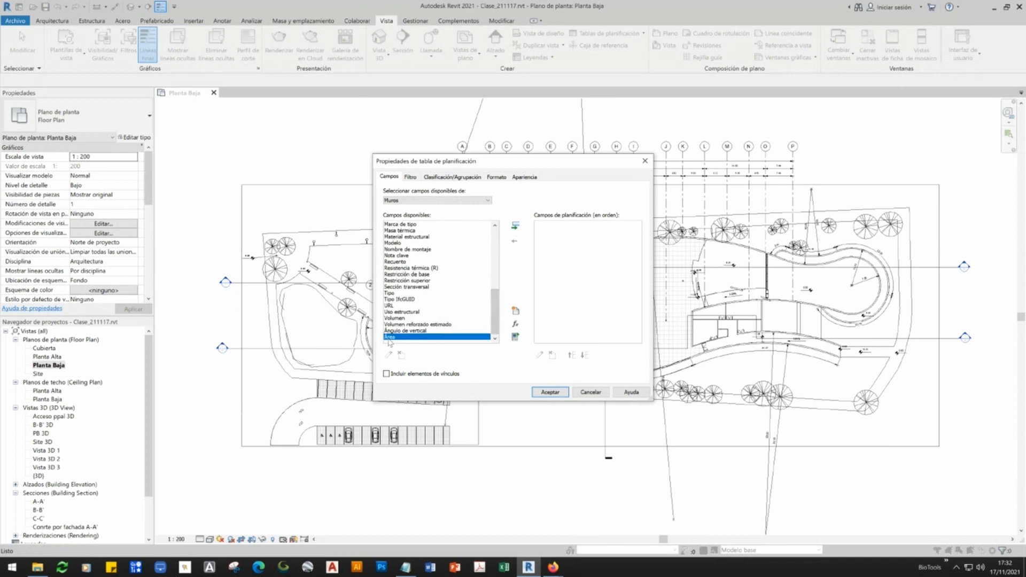
{"action": "left_click", "coordinate": [515, 225]}
{"action": "left_click", "coordinate": [398, 325]}
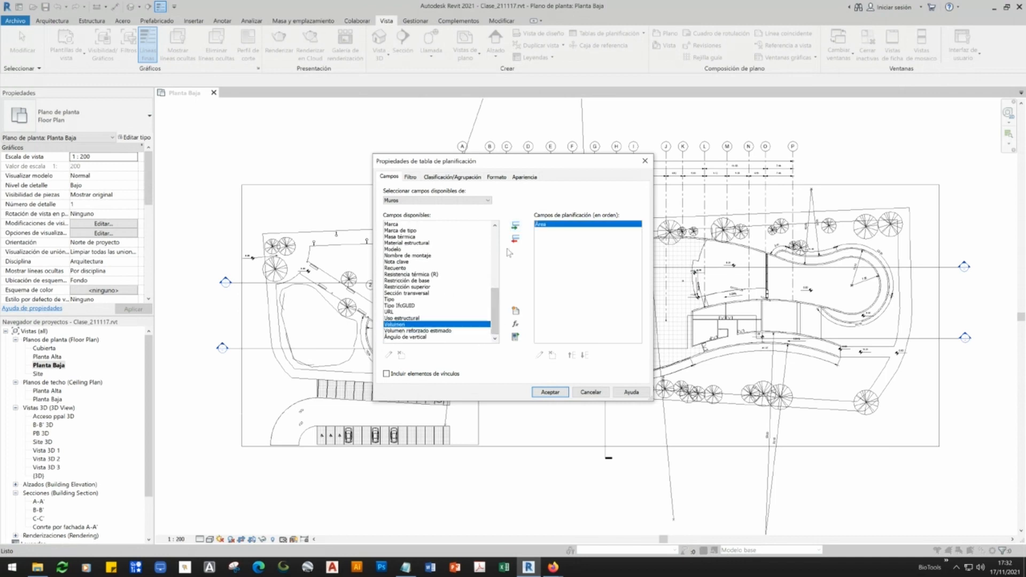
{"action": "left_click", "coordinate": [516, 226]}
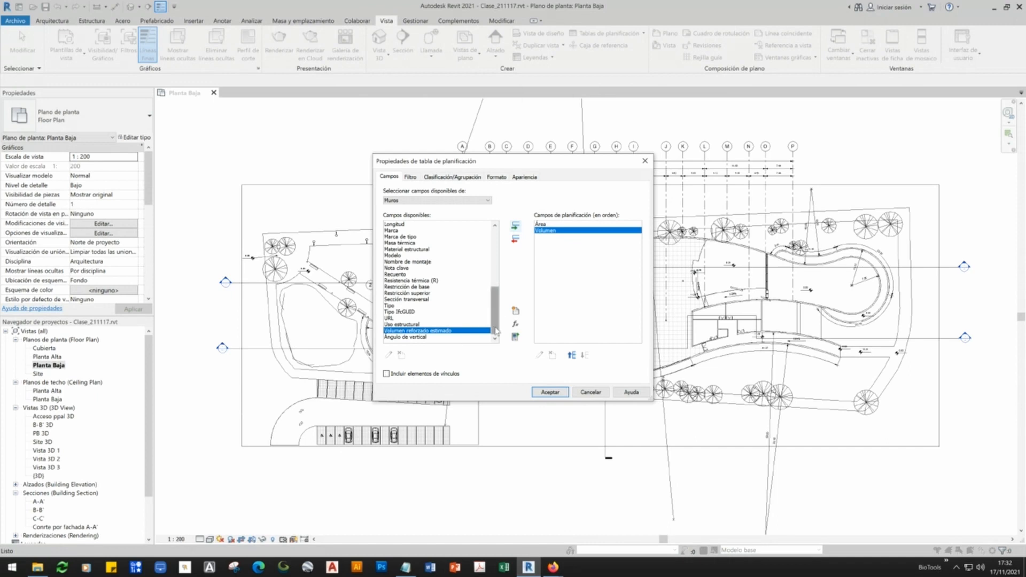
- Add the Uso estructural and Familia y tipo fields to the wall schedule
{"action": "left_click", "coordinate": [402, 325]}
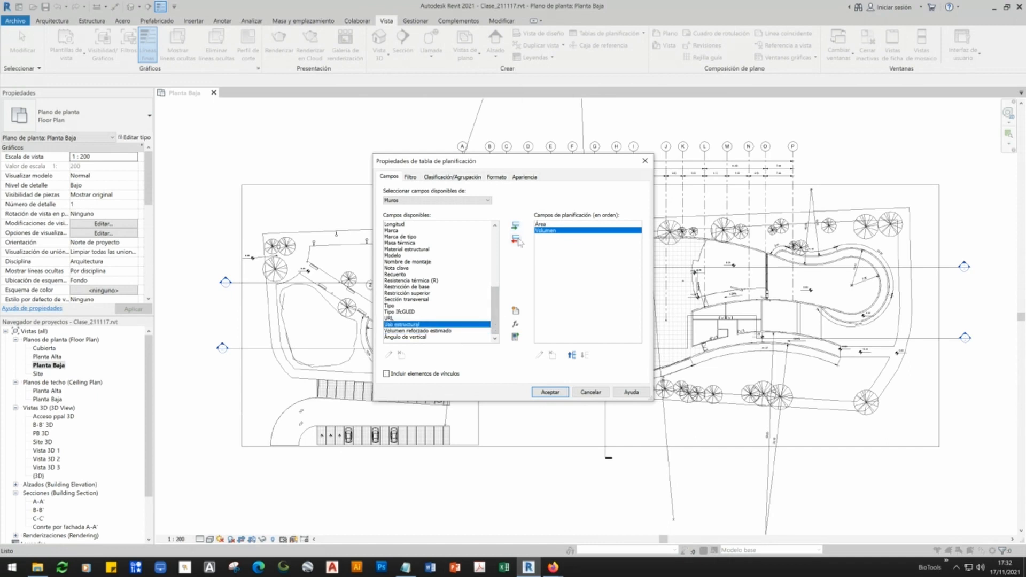
{"action": "left_click", "coordinate": [515, 226]}
{"action": "scroll", "coordinate": [493, 320], "scroll_direction": "up", "scroll_amount": 1}
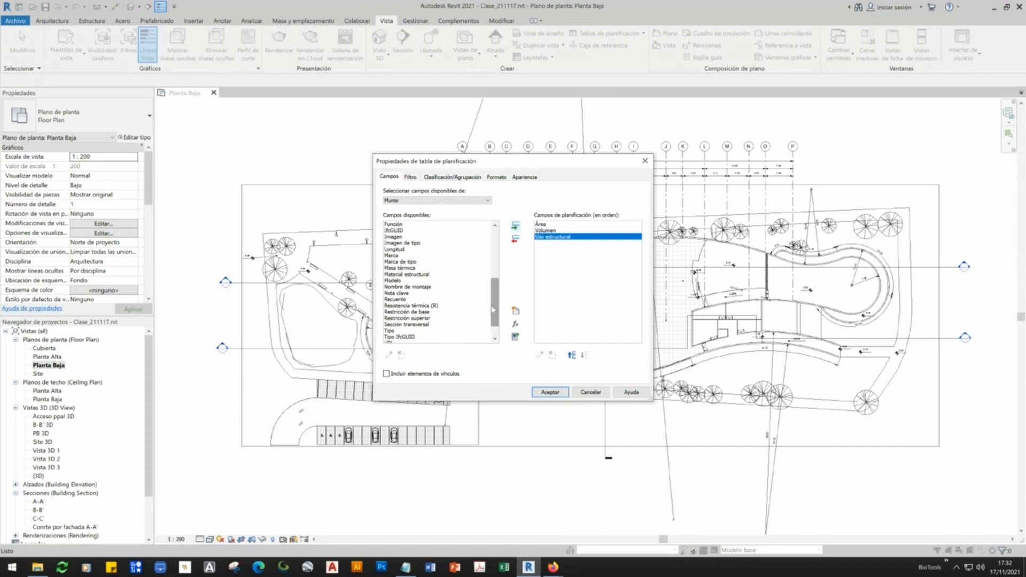
{"action": "scroll", "coordinate": [477, 315], "scroll_direction": "up", "scroll_amount": 2}
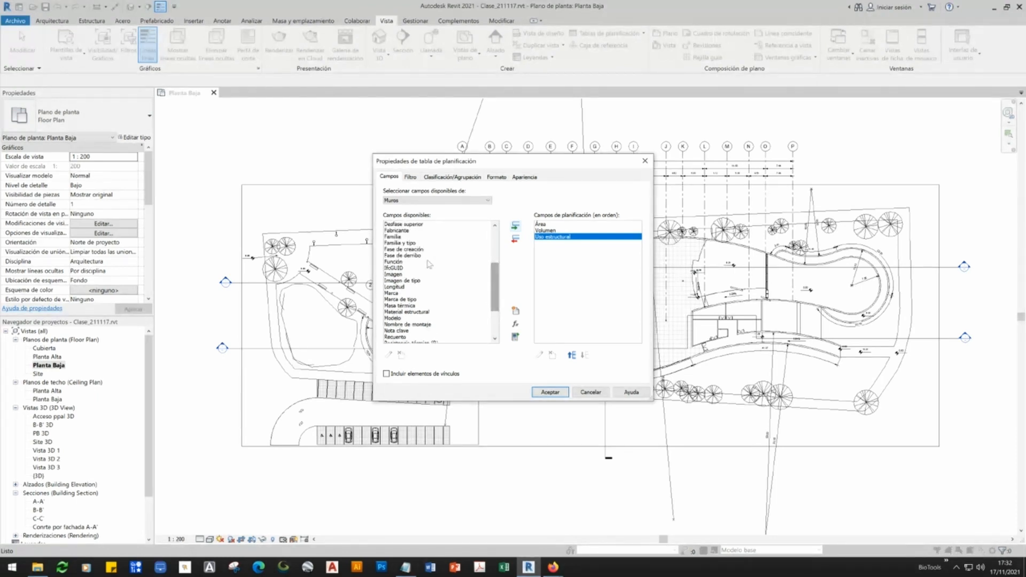
{"action": "left_click", "coordinate": [417, 243]}
{"action": "left_click", "coordinate": [515, 225]}
- Add the Absortancia field to the wall schedule
{"action": "left_click_drag", "start_coordinate": [496, 305], "coordinate": [495, 269]}
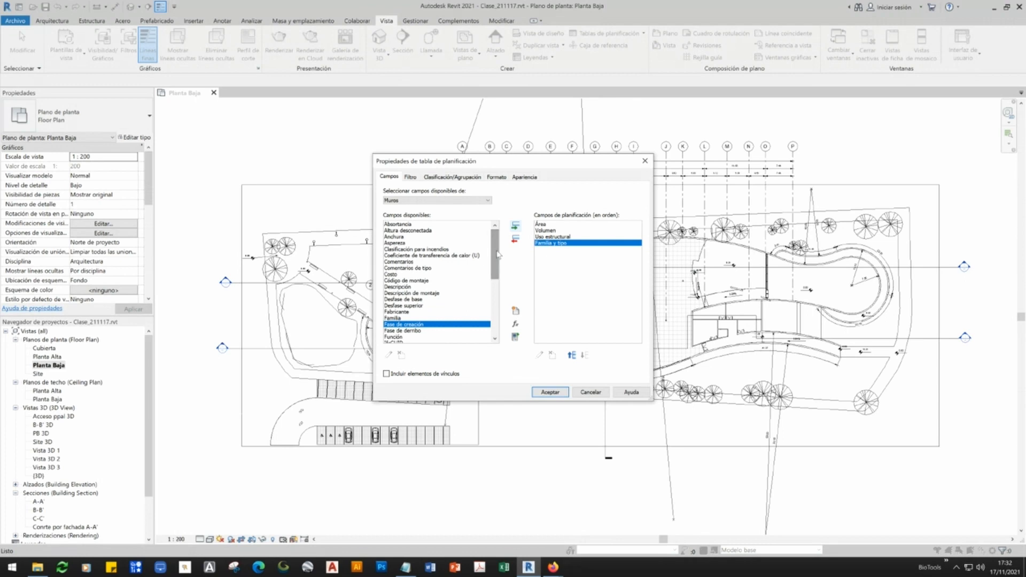
{"action": "left_click", "coordinate": [395, 223]}
{"action": "left_click", "coordinate": [515, 227]}
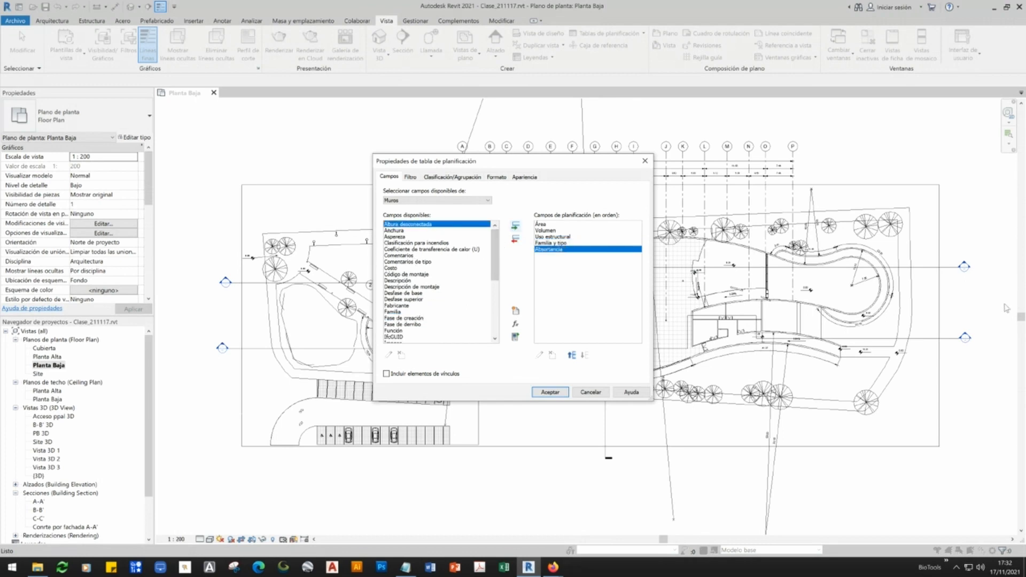
{"action": "left_click", "coordinate": [395, 307]}
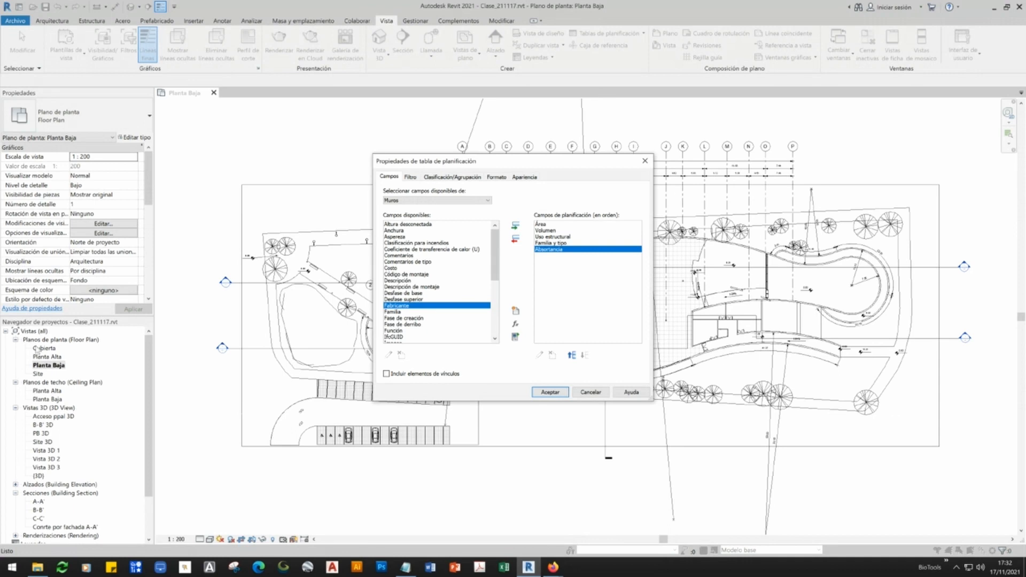
- Move Familia y tipo to the first place in the wall schedule's field order
{"action": "left_click", "coordinate": [551, 243]}
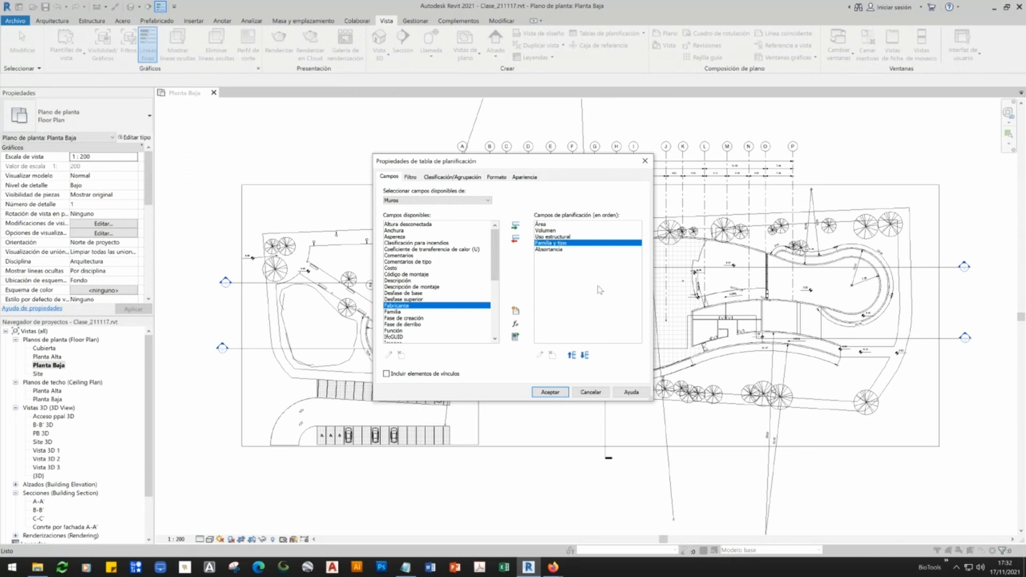
{"action": "left_click", "coordinate": [571, 355]}
{"action": "left_click", "coordinate": [571, 354]}
{"action": "left_click", "coordinate": [571, 355]}
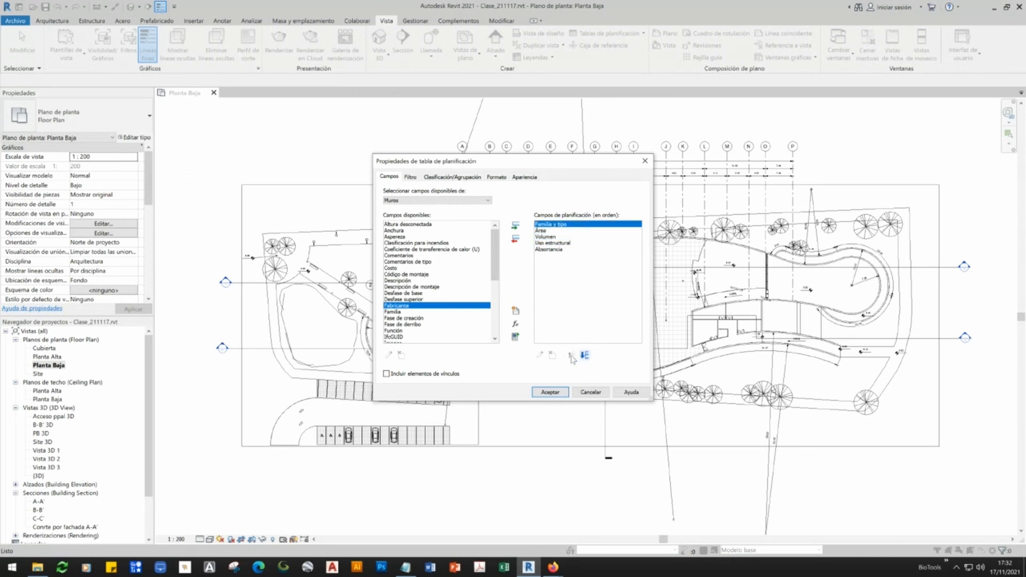
- Add the Longitud field to the wall schedule directly after Familia y tipo
{"action": "left_click_drag", "start_coordinate": [487, 248], "coordinate": [488, 287]}
{"action": "left_click", "coordinate": [396, 293]}
{"action": "left_click", "coordinate": [515, 225]}
- Move Uso estructural below Absortancia, to the end of the field order, and select Absortancia
{"action": "left_click", "coordinate": [547, 237]}
{"action": "left_click", "coordinate": [552, 244]}
{"action": "left_click", "coordinate": [563, 251]}
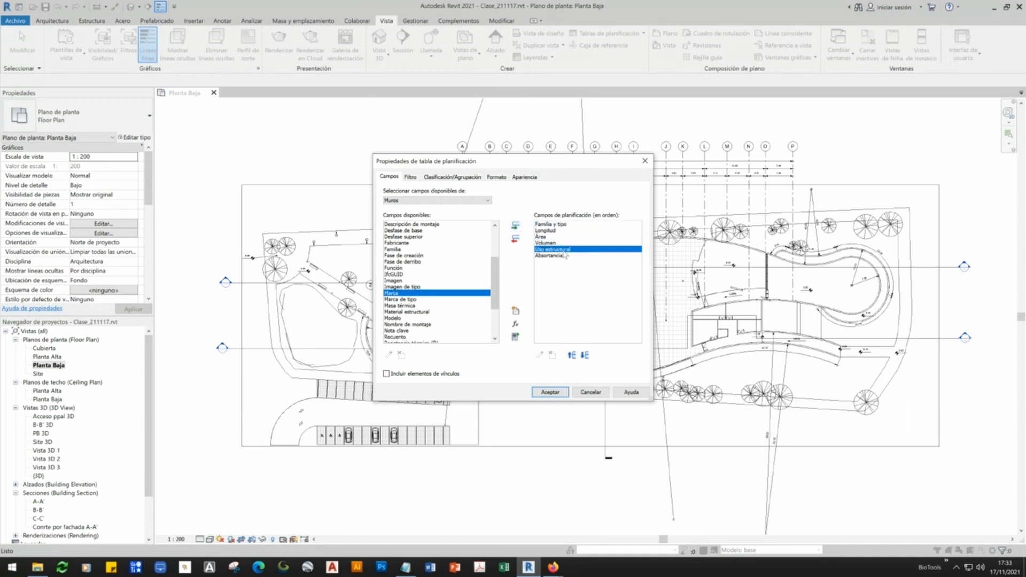
{"action": "left_click", "coordinate": [585, 355]}
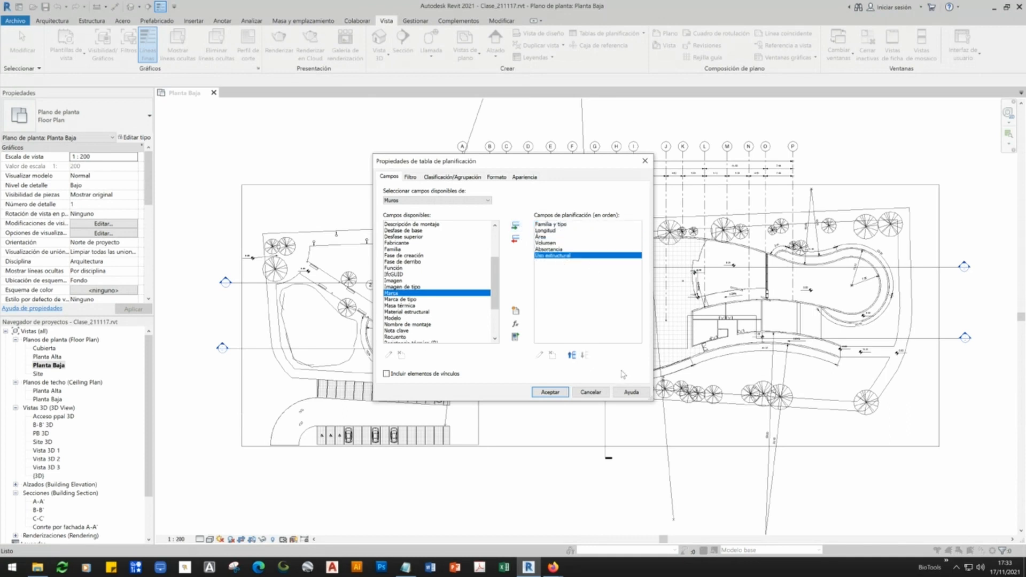
{"action": "key", "text": "Up"}
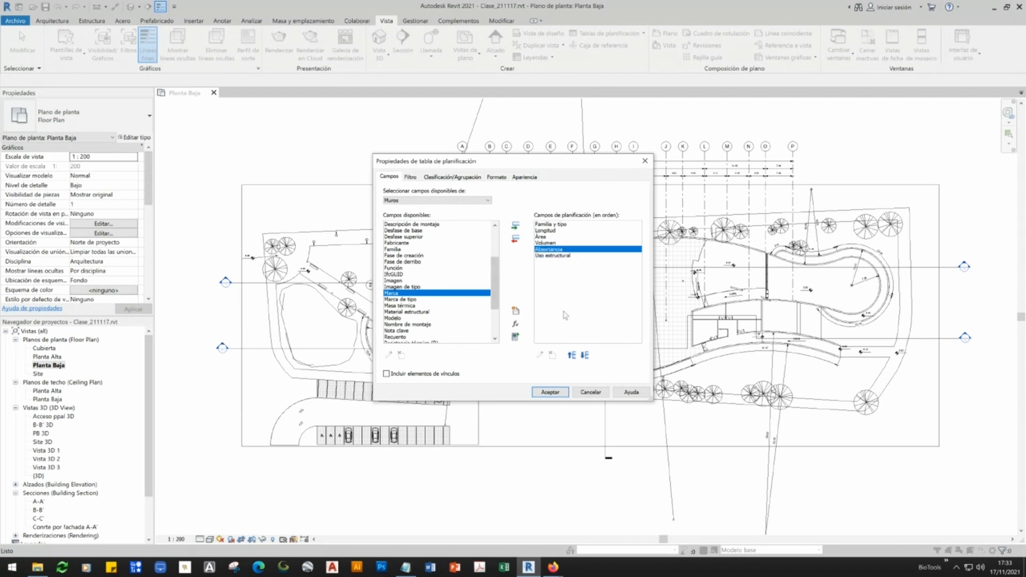
- In the wall schedule's field formatting, set the Área field's calculation to Calcular totales
{"action": "left_click", "coordinate": [547, 237]}
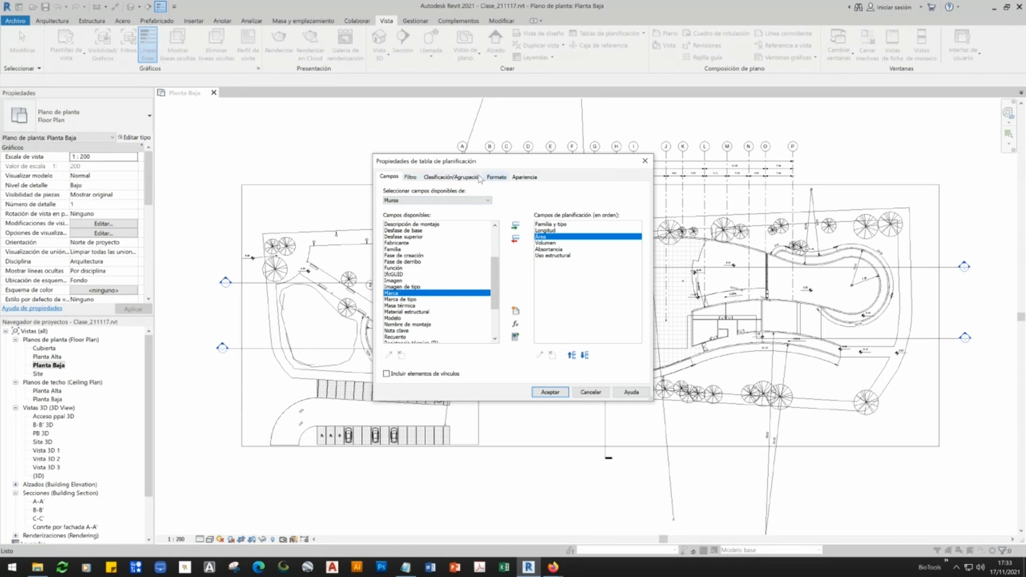
{"action": "left_click", "coordinate": [496, 176]}
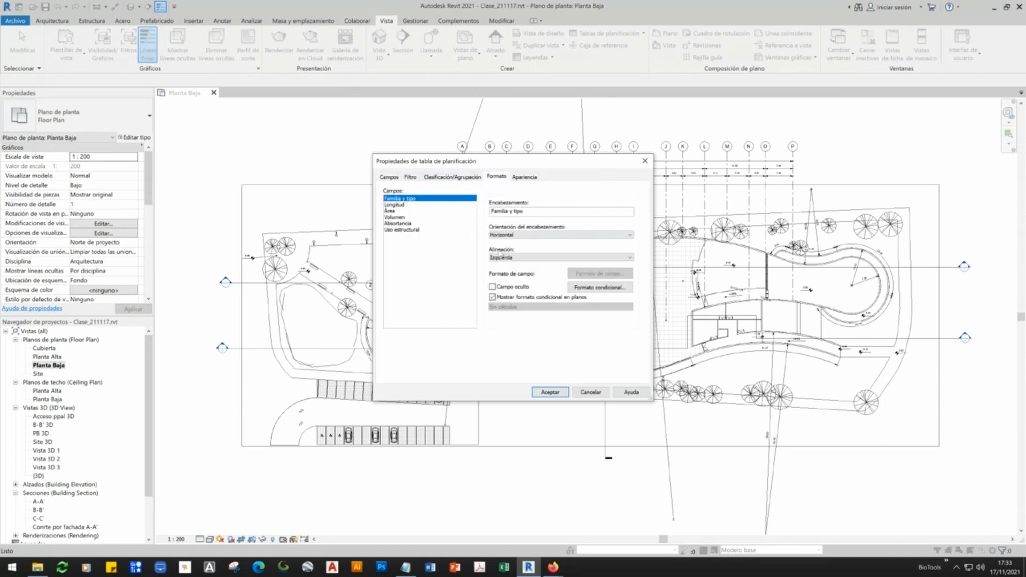
{"action": "left_click", "coordinate": [404, 206]}
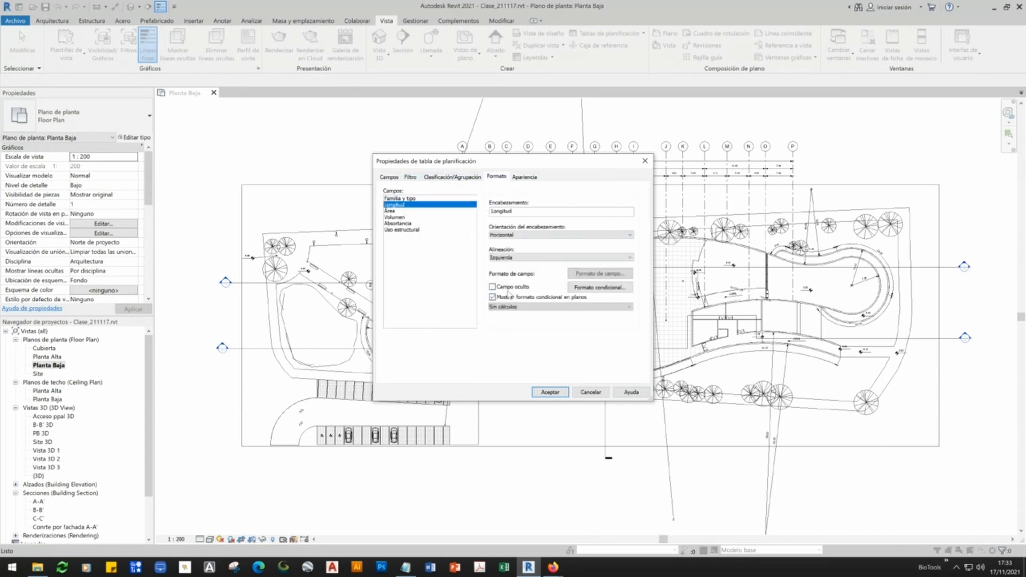
{"action": "left_click", "coordinate": [402, 207]}
{"action": "left_click", "coordinate": [472, 199]}
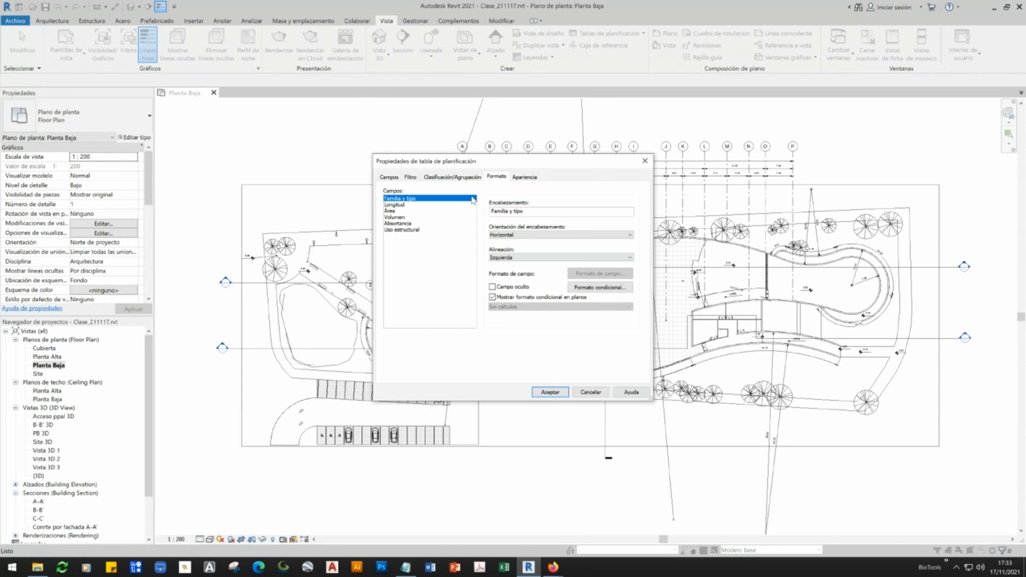
{"action": "left_click", "coordinate": [401, 205]}
{"action": "left_click", "coordinate": [501, 307]}
{"action": "left_click", "coordinate": [413, 258]}
{"action": "left_click", "coordinate": [394, 211]}
{"action": "left_click", "coordinate": [534, 308]}
{"action": "left_click", "coordinate": [498, 320]}
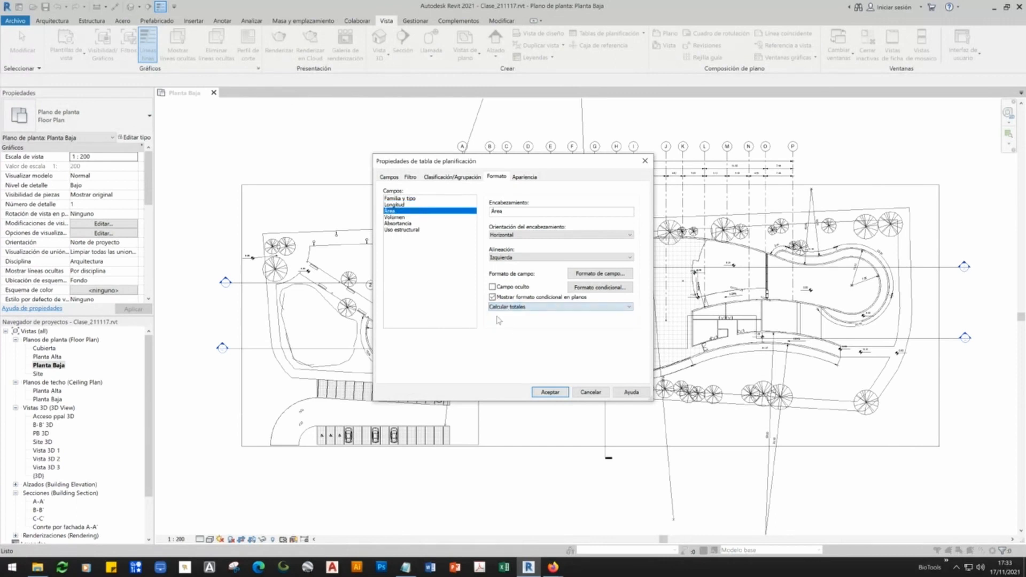
- Set the Volumen field's calculation to Calcular totales and check the same option for Absortancia
{"action": "left_click", "coordinate": [394, 218]}
{"action": "left_click", "coordinate": [502, 307]}
{"action": "left_click", "coordinate": [495, 319]}
{"action": "left_click", "coordinate": [402, 223]}
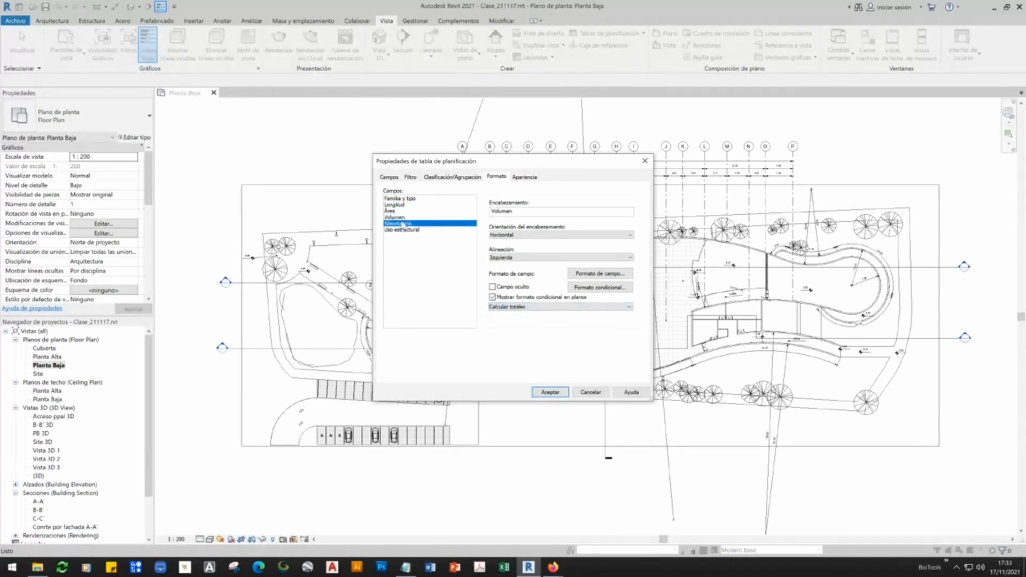
{"action": "left_click", "coordinate": [535, 307]}
{"action": "left_click", "coordinate": [506, 326]}
{"action": "left_click", "coordinate": [408, 229]}
{"action": "key", "text": "Up"}
{"action": "key", "text": "Up"}
{"action": "key", "text": "Up"}
{"action": "key", "text": "Up"}
{"action": "key", "text": "Up"}
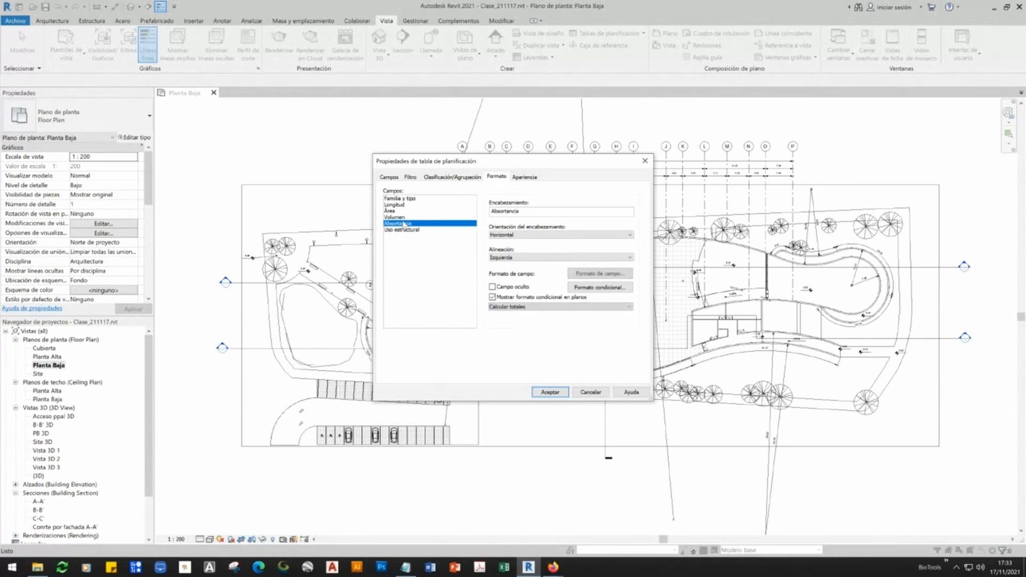
- Check the wall schedule's appearance, sorting and filter settings without adding a filter, and create the schedule
{"action": "left_click", "coordinate": [526, 177]}
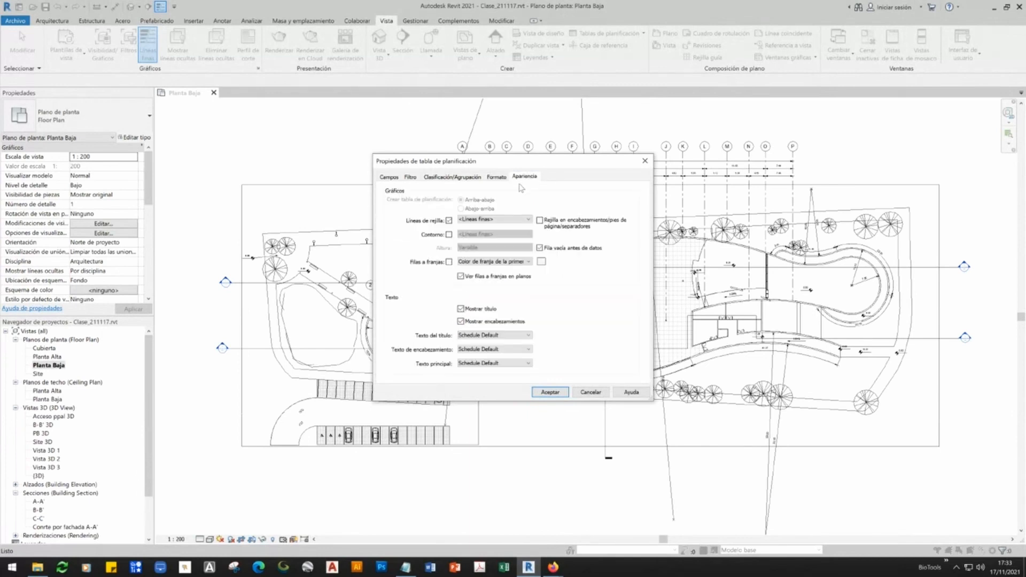
{"action": "left_click", "coordinate": [453, 177]}
{"action": "left_click", "coordinate": [411, 178]}
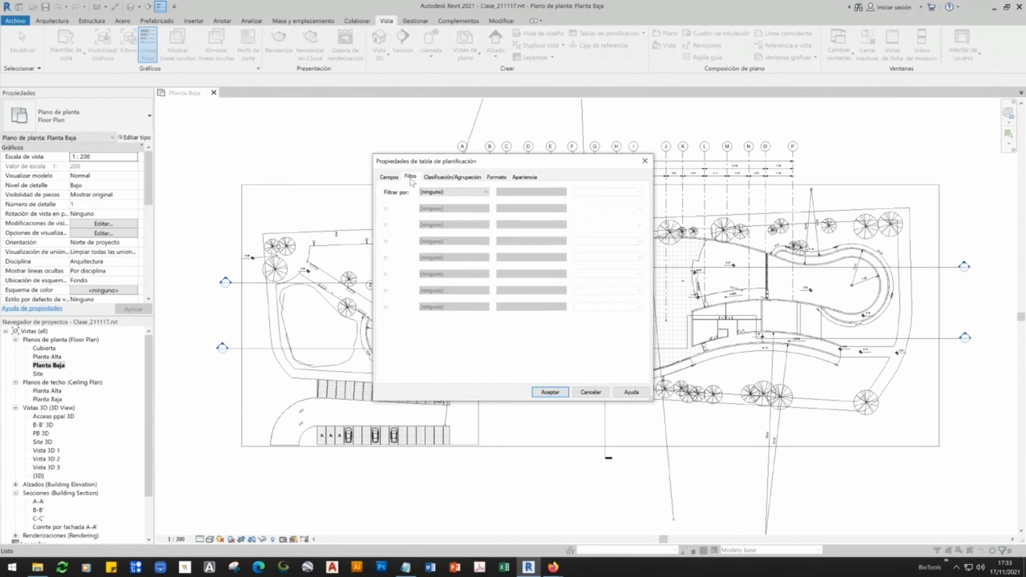
{"action": "left_click", "coordinate": [434, 192]}
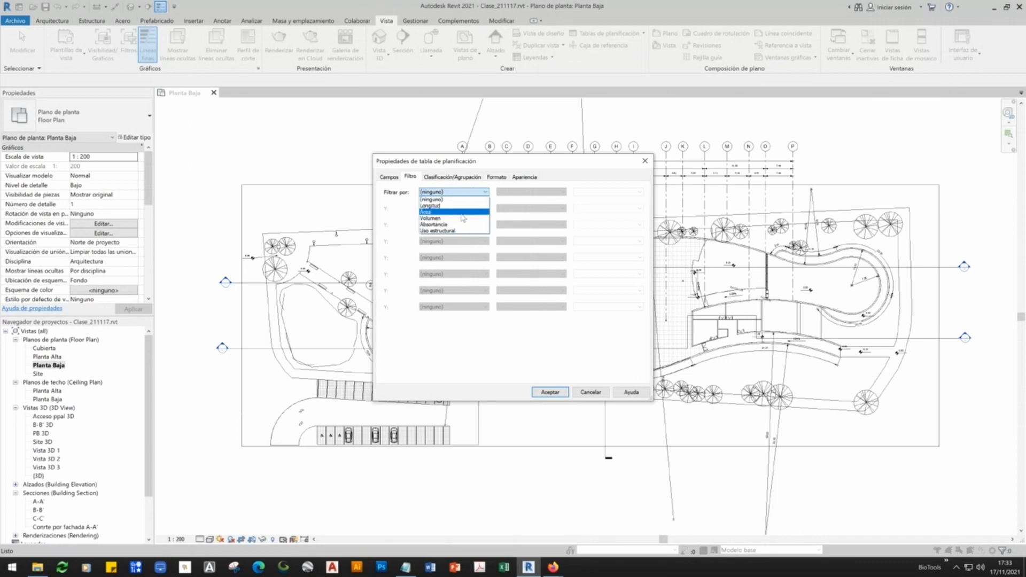
{"action": "left_click", "coordinate": [389, 177]}
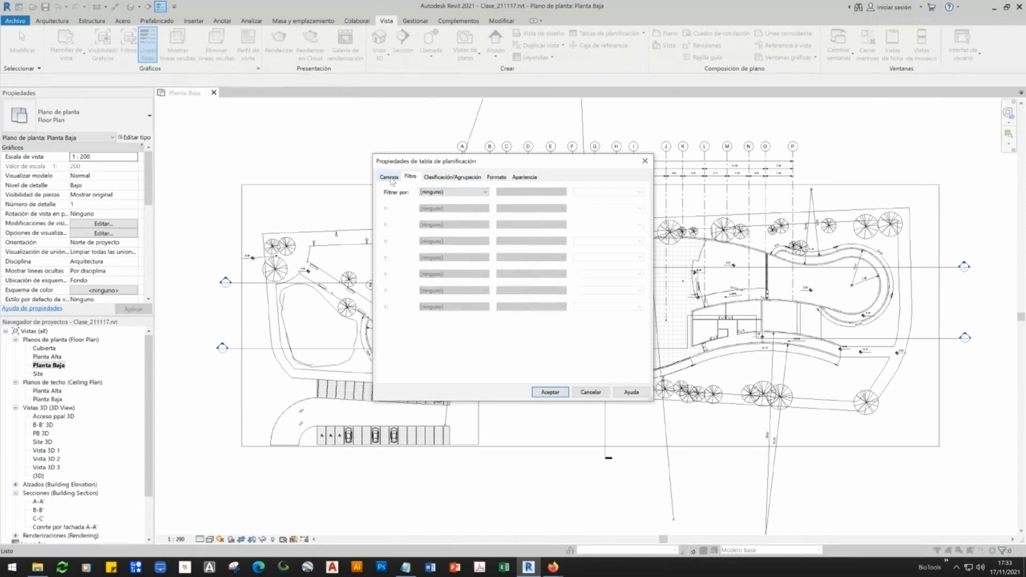
{"action": "left_click", "coordinate": [389, 177]}
{"action": "left_click", "coordinate": [549, 392]}
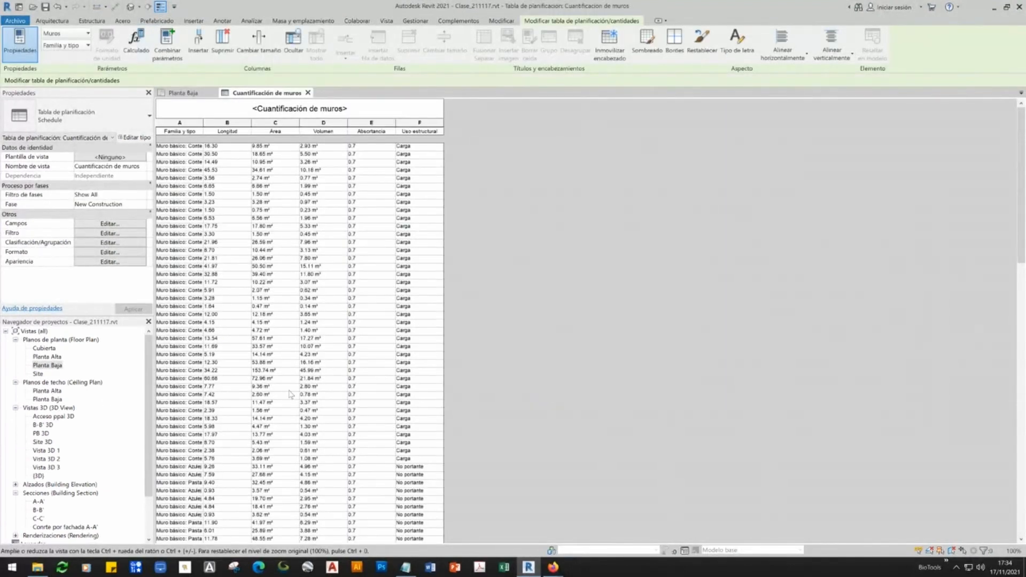
- Look through the wall schedule's rows and locate Cuantificación de muros in the project browser
{"action": "scroll", "coordinate": [282, 400], "scroll_direction": "down", "scroll_amount": 6}
{"action": "scroll", "coordinate": [283, 399], "scroll_direction": "up", "scroll_amount": 6}
{"action": "left_click_drag", "start_coordinate": [149, 408], "coordinate": [146, 470]}
{"action": "left_click", "coordinate": [6, 501]}
{"action": "left_click", "coordinate": [60, 511]}
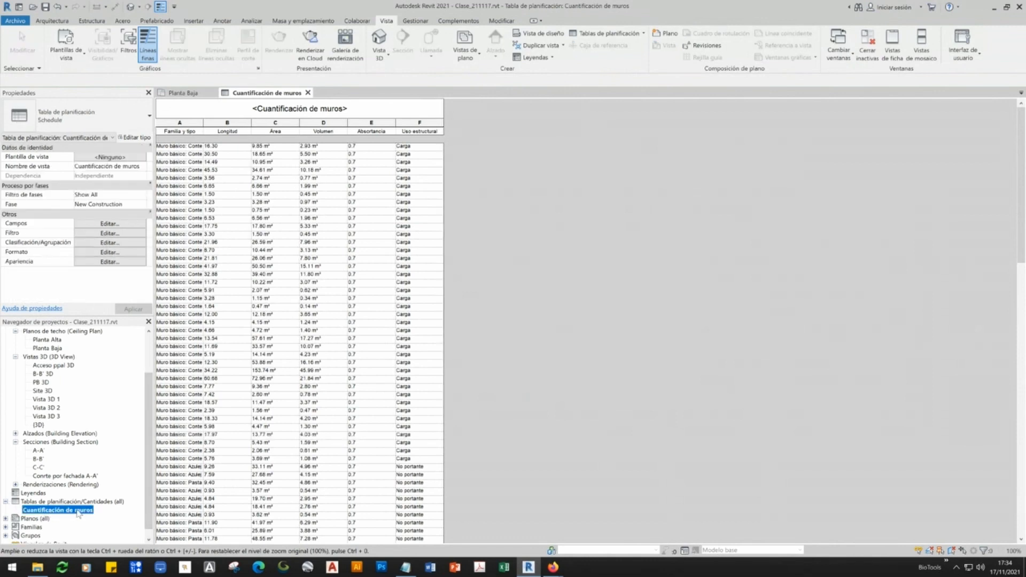
- Examine the wall schedule's title and read through all of its rows down to the curtain walls at the end
{"action": "left_click", "coordinate": [332, 109]}
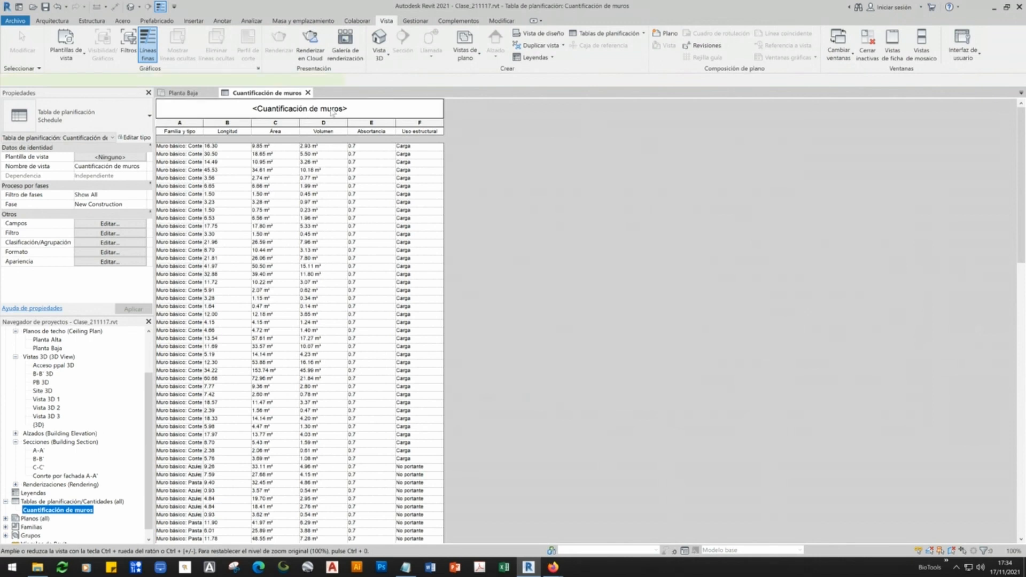
{"action": "left_click_drag", "start_coordinate": [361, 105], "coordinate": [261, 109]}
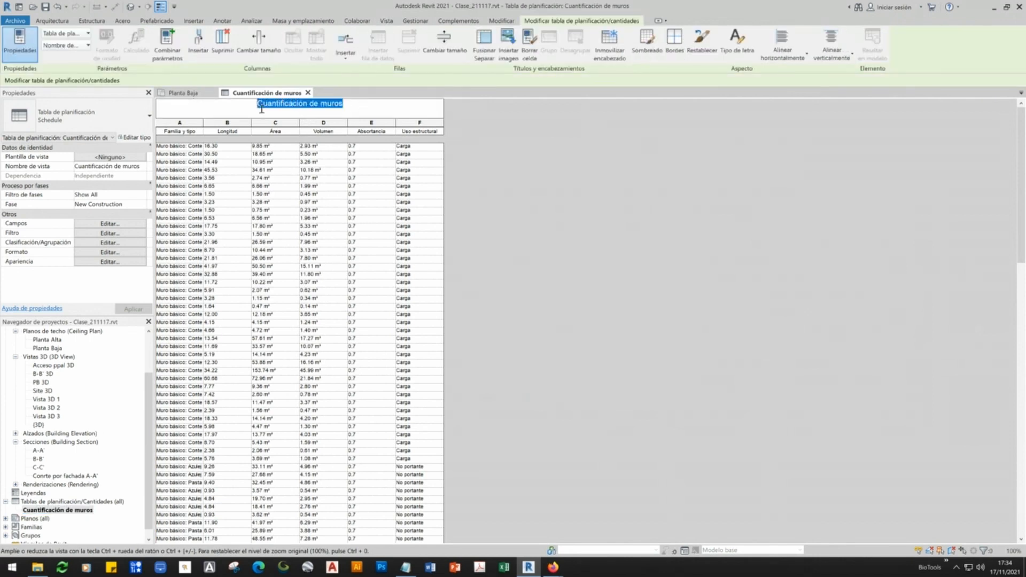
{"action": "left_click", "coordinate": [514, 237]}
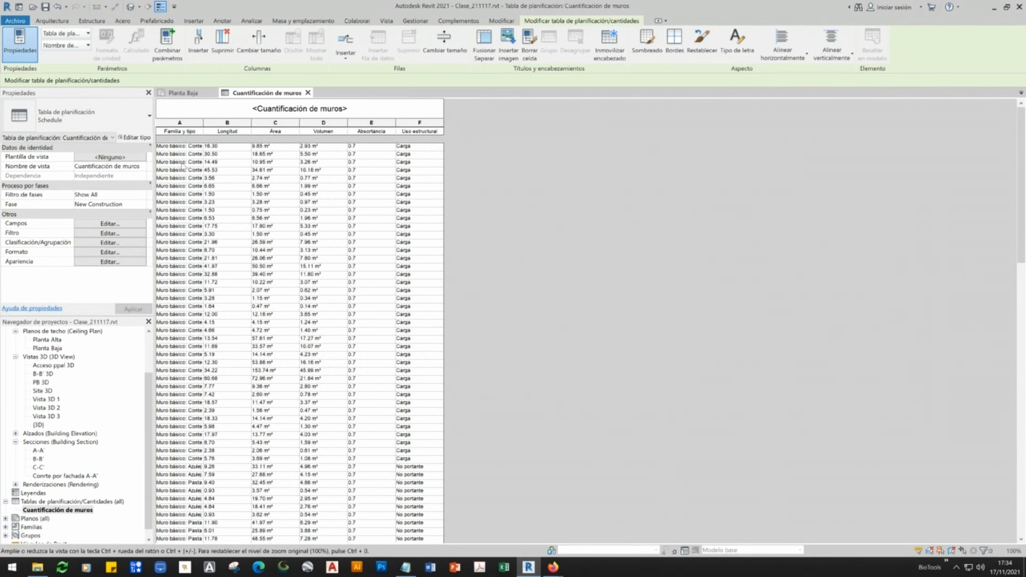
{"action": "scroll", "coordinate": [278, 245], "scroll_direction": "down", "scroll_amount": 15}
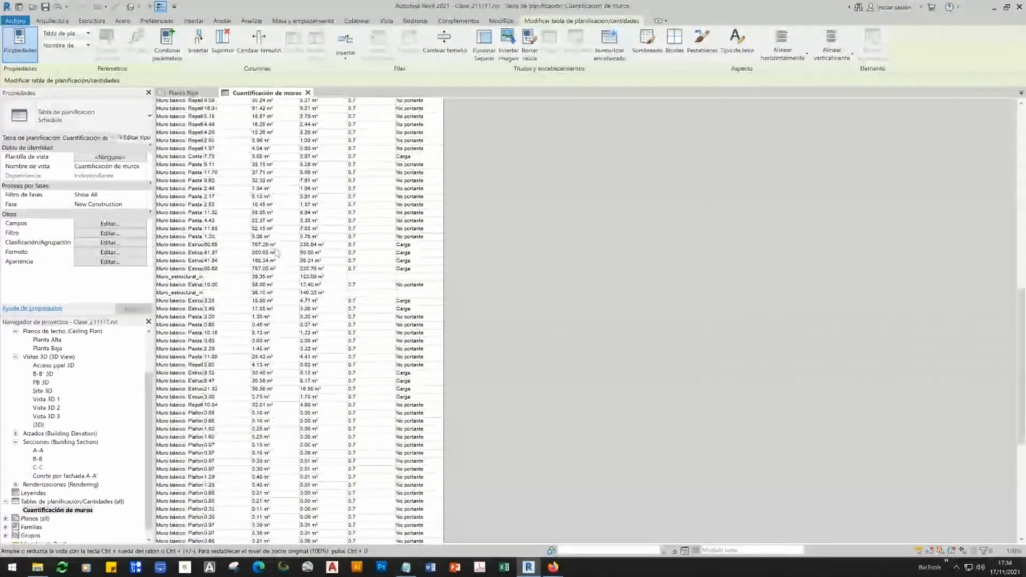
{"action": "scroll", "coordinate": [278, 252], "scroll_direction": "up", "scroll_amount": 3}
{"action": "scroll", "coordinate": [297, 413], "scroll_direction": "up", "scroll_amount": 5}
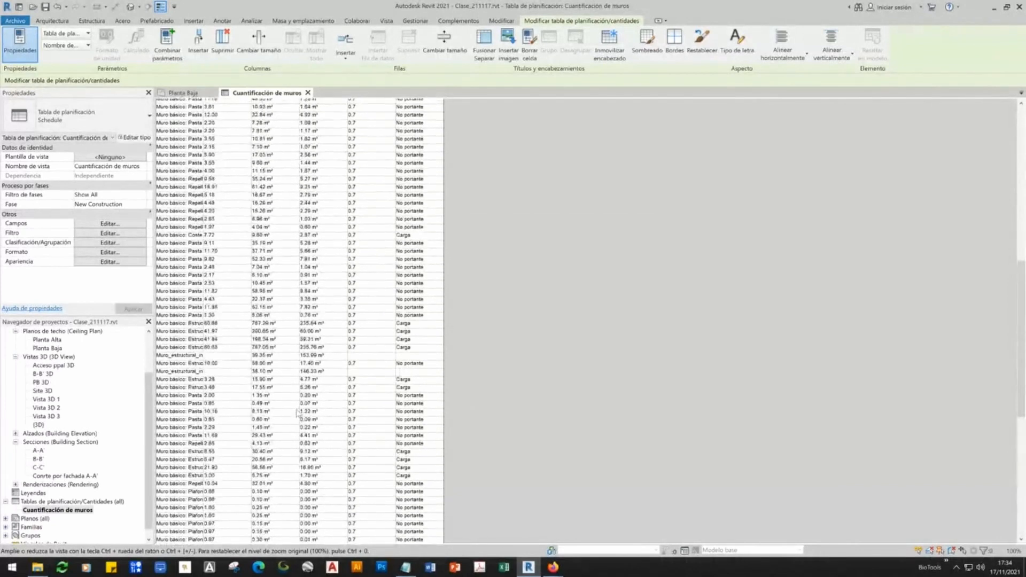
{"action": "scroll", "coordinate": [297, 412], "scroll_direction": "up", "scroll_amount": 10}
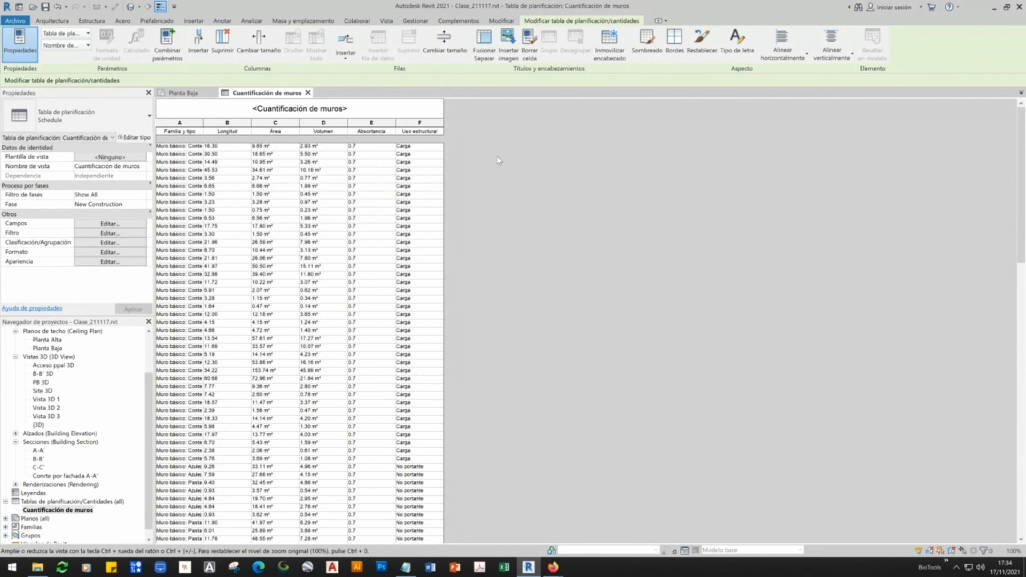
{"action": "scroll", "coordinate": [230, 192], "scroll_direction": "down", "scroll_amount": 10}
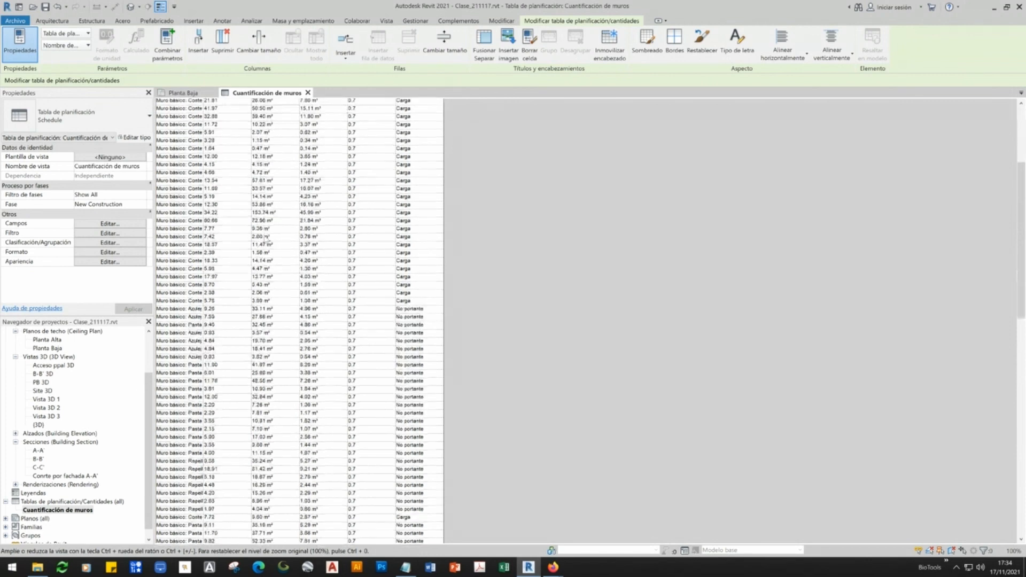
{"action": "scroll", "coordinate": [268, 241], "scroll_direction": "down", "scroll_amount": 12}
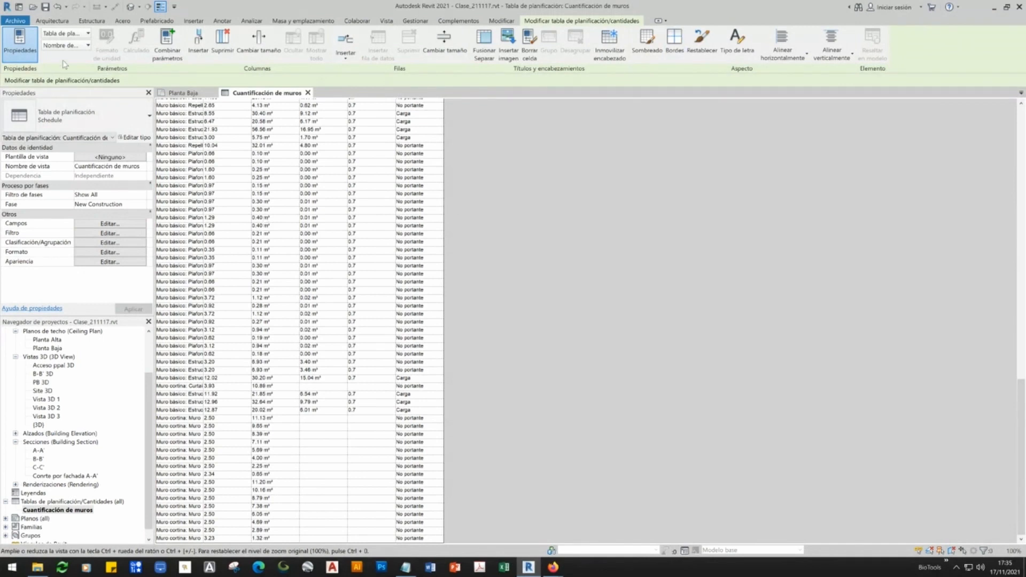
- Start a new schedule and browse its category list through Pilares, Rampas and Rejillas to Tuberías
{"action": "left_click", "coordinate": [398, 21]}
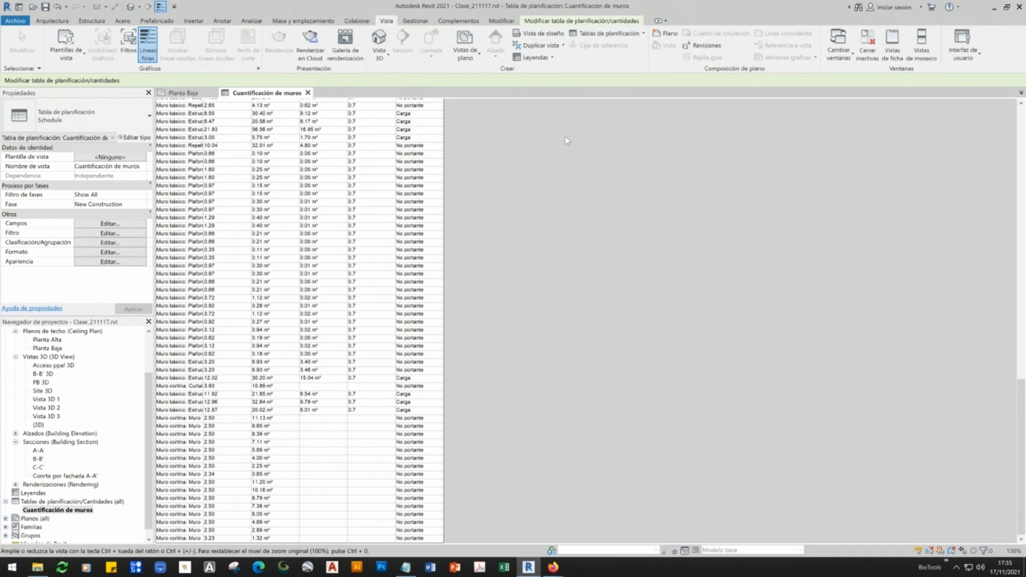
{"action": "left_click", "coordinate": [605, 33]}
{"action": "left_click", "coordinate": [609, 46]}
{"action": "scroll", "coordinate": [460, 269], "scroll_direction": "down", "scroll_amount": 12}
{"action": "left_click", "coordinate": [396, 288]}
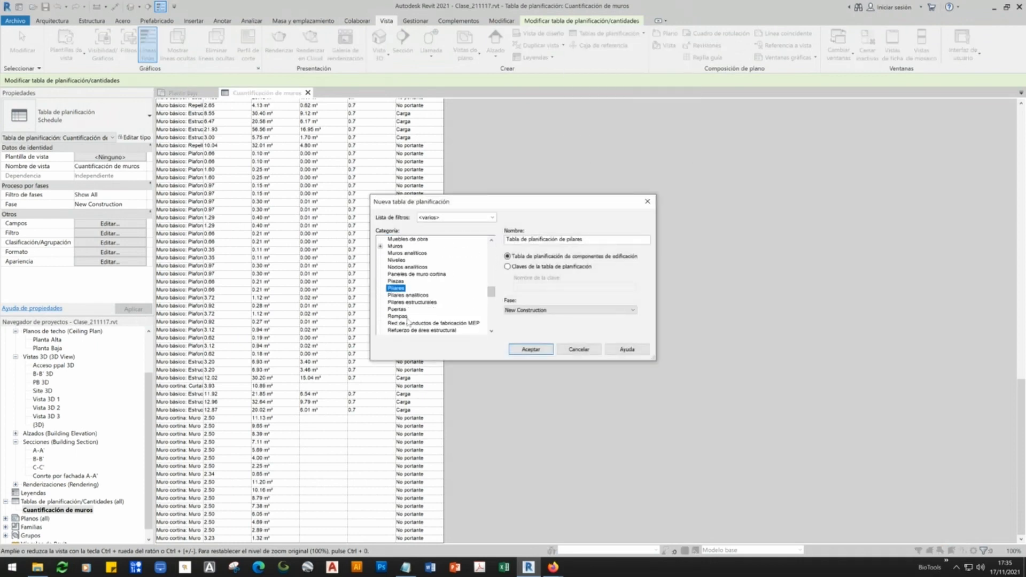
{"action": "left_click", "coordinate": [398, 316]}
{"action": "scroll", "coordinate": [415, 300], "scroll_direction": "down", "scroll_amount": 2}
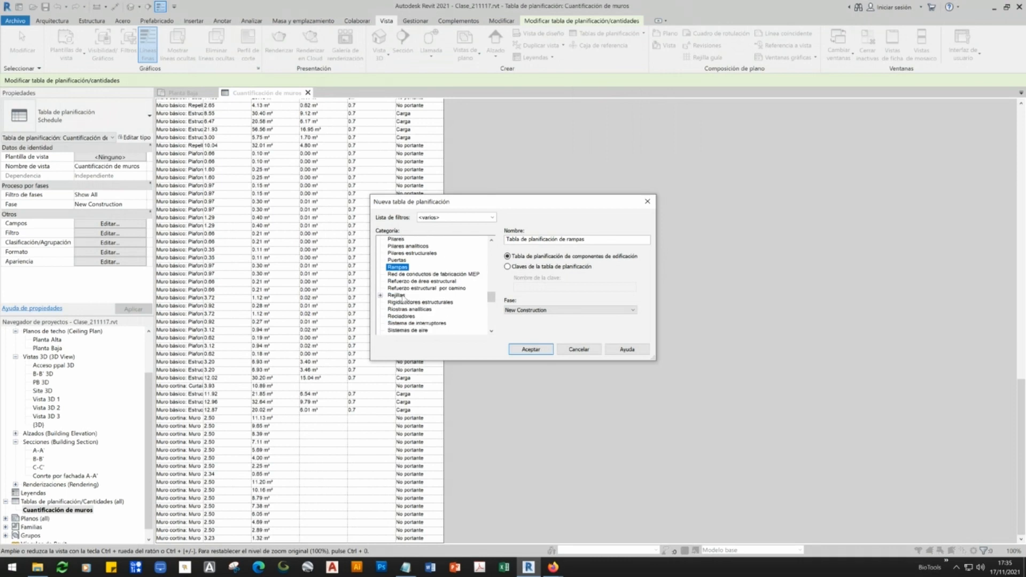
{"action": "left_click", "coordinate": [403, 296]}
{"action": "scroll", "coordinate": [405, 302], "scroll_direction": "down", "scroll_amount": 6}
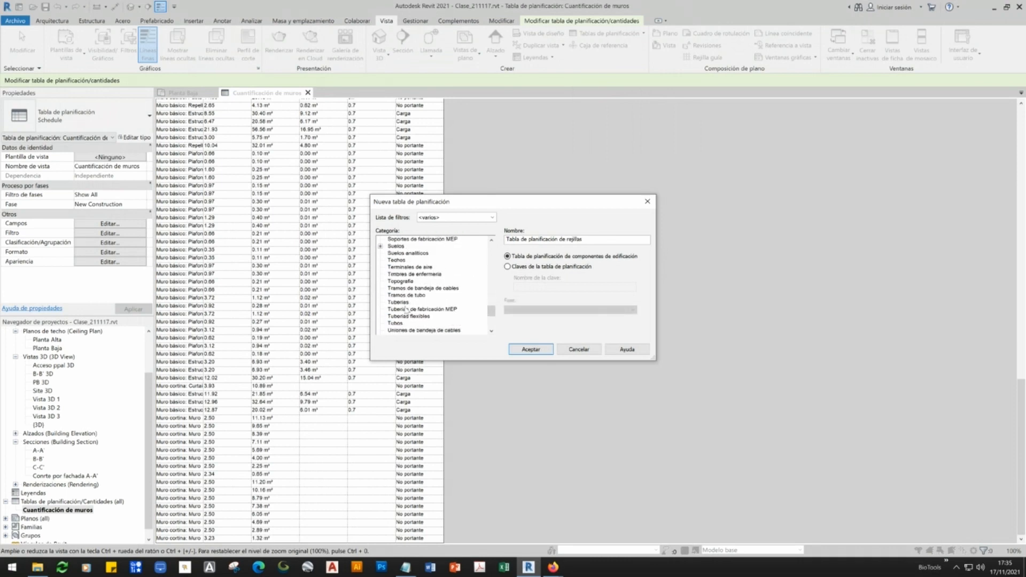
{"action": "left_click", "coordinate": [400, 301]}
{"action": "scroll", "coordinate": [417, 304], "scroll_direction": "down", "scroll_amount": 4}
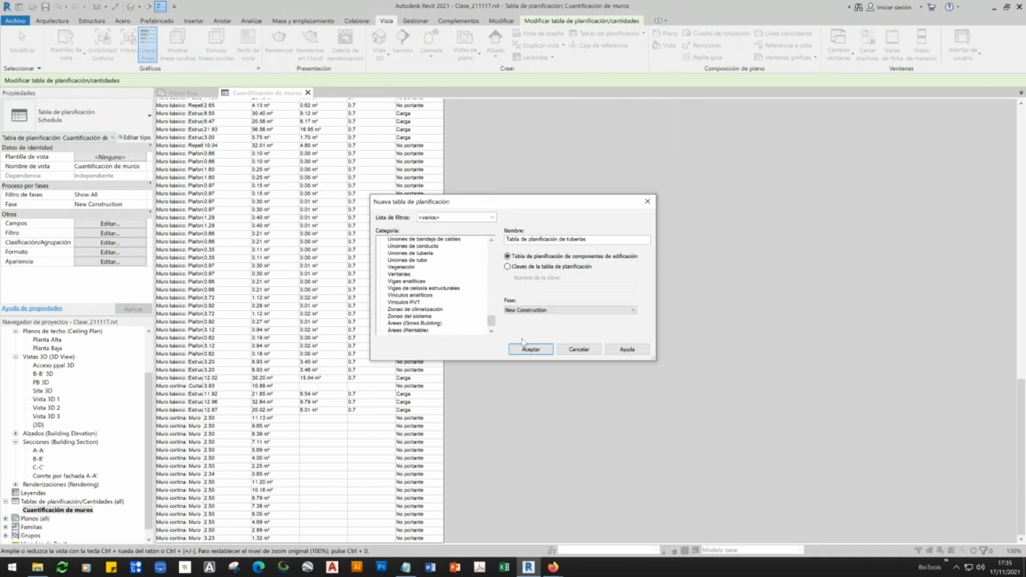
- Examine the fields available for a Tuberías schedule and cancel its creation
{"action": "left_click", "coordinate": [544, 352]}
{"action": "left_click", "coordinate": [465, 230]}
{"action": "left_click", "coordinate": [403, 336]}
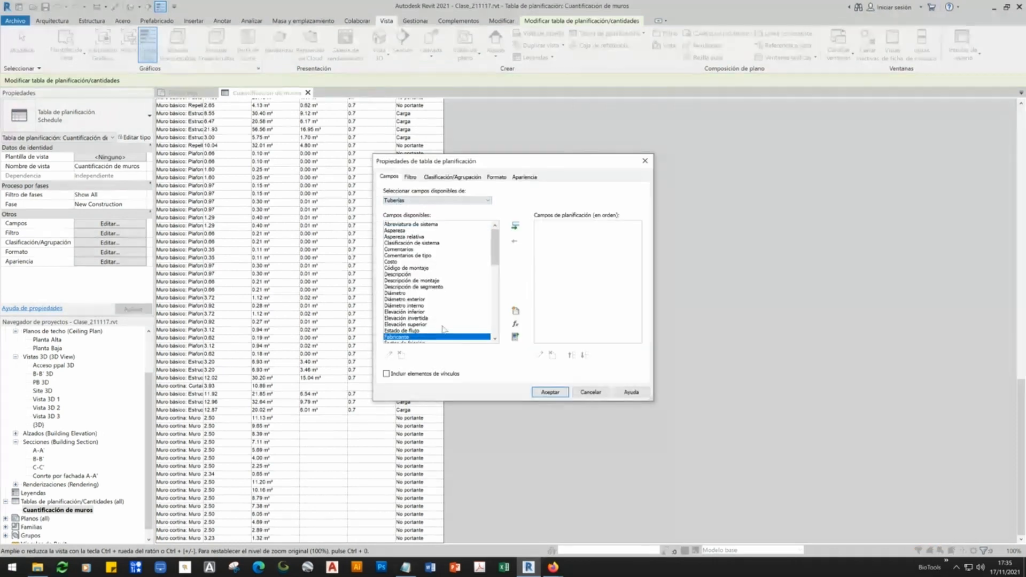
{"action": "scroll", "coordinate": [404, 329], "scroll_direction": "down", "scroll_amount": 10}
{"action": "left_click", "coordinate": [403, 325]}
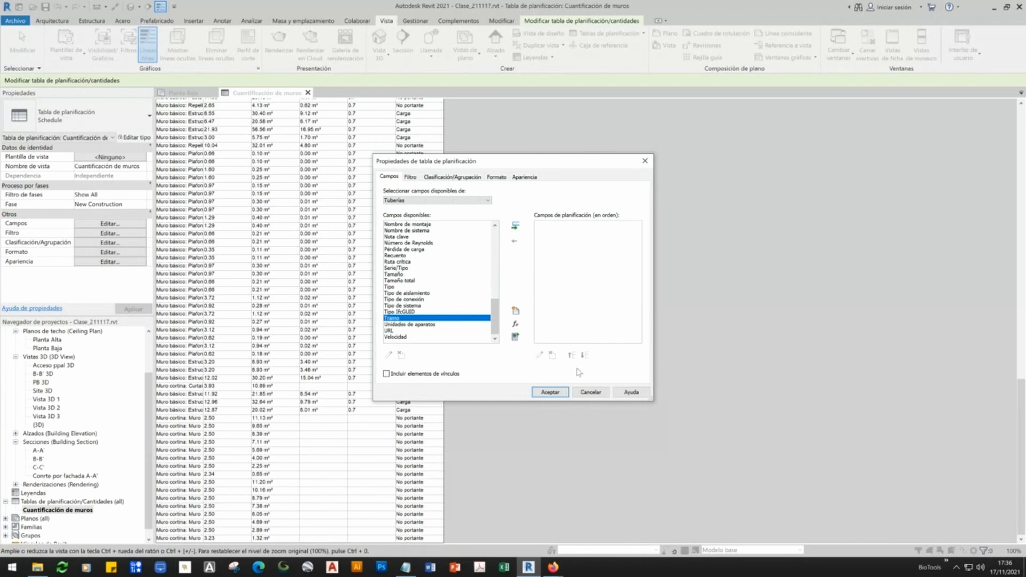
{"action": "left_click", "coordinate": [591, 393]}
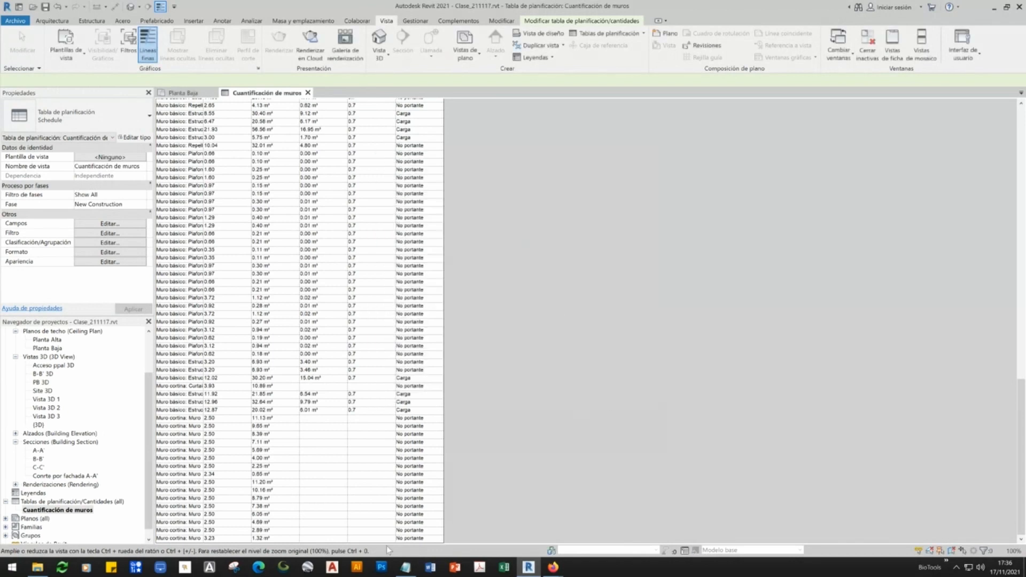
- Close Planta Baja and tile the default 3D view beside Cuantificación de muros, with both views fitted to their windows
{"action": "scroll", "coordinate": [367, 412], "scroll_direction": "up", "scroll_amount": 15}
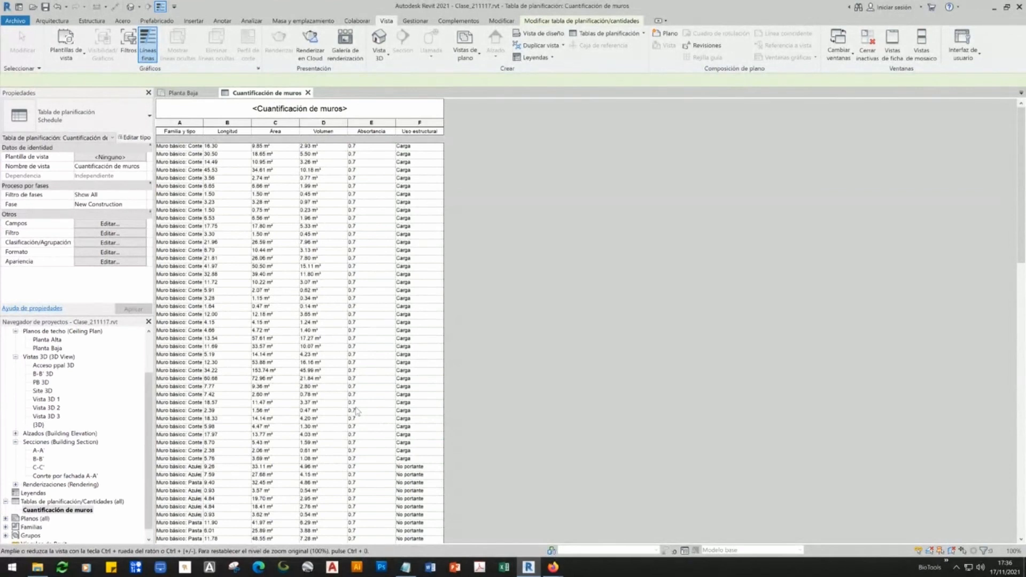
{"action": "left_click", "coordinate": [183, 93]}
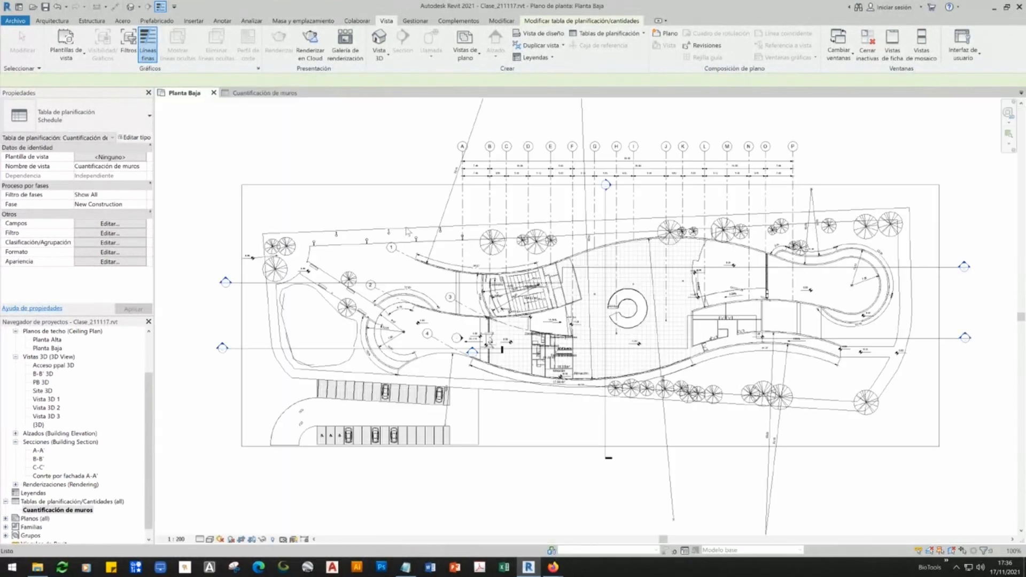
{"action": "left_click", "coordinate": [130, 7]}
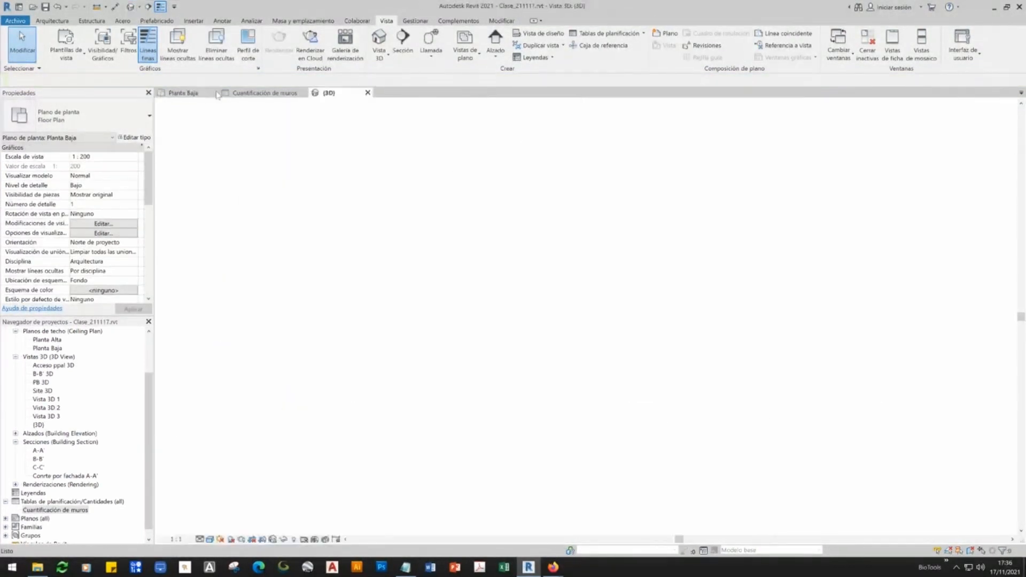
{"action": "left_click", "coordinate": [214, 93]}
{"action": "key", "text": "w"}
{"action": "key", "text": "t"}
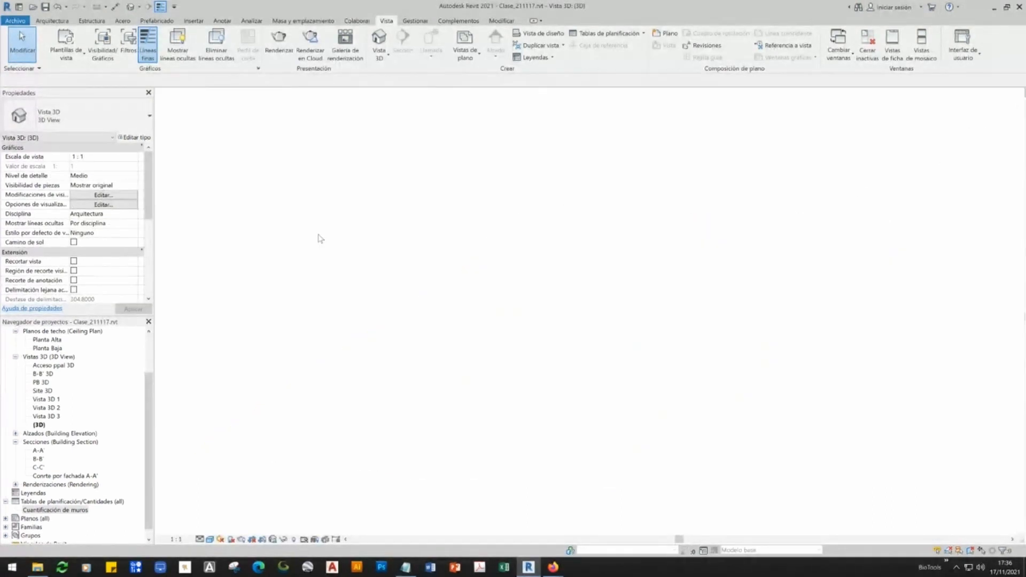
{"action": "key", "text": "z"}
{"action": "key", "text": "a"}
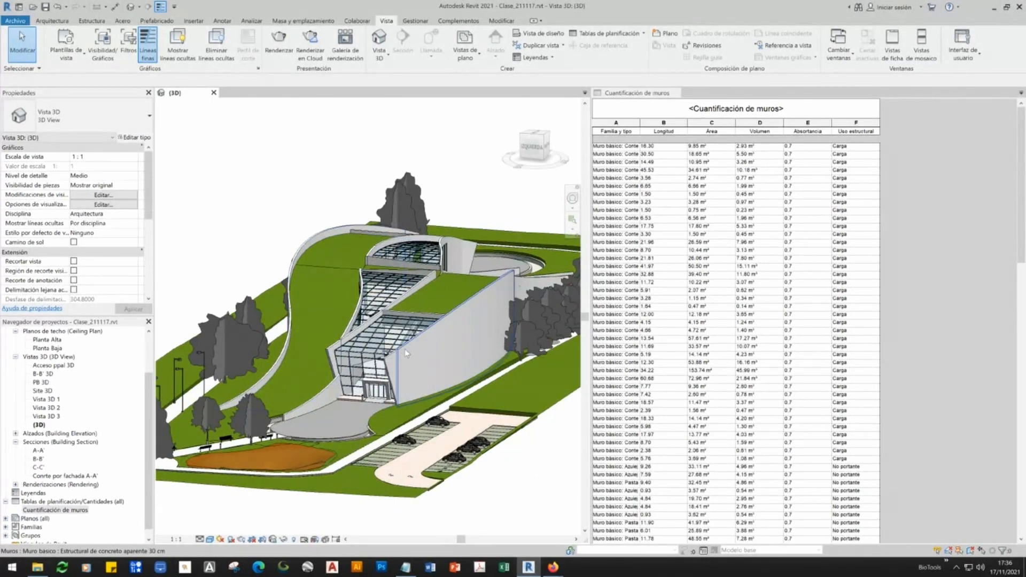
- Select the long concrete facade wall in the 3D view and read through the rows of Cuantificación de muros, returning to the first row
{"action": "left_click", "coordinate": [475, 380]}
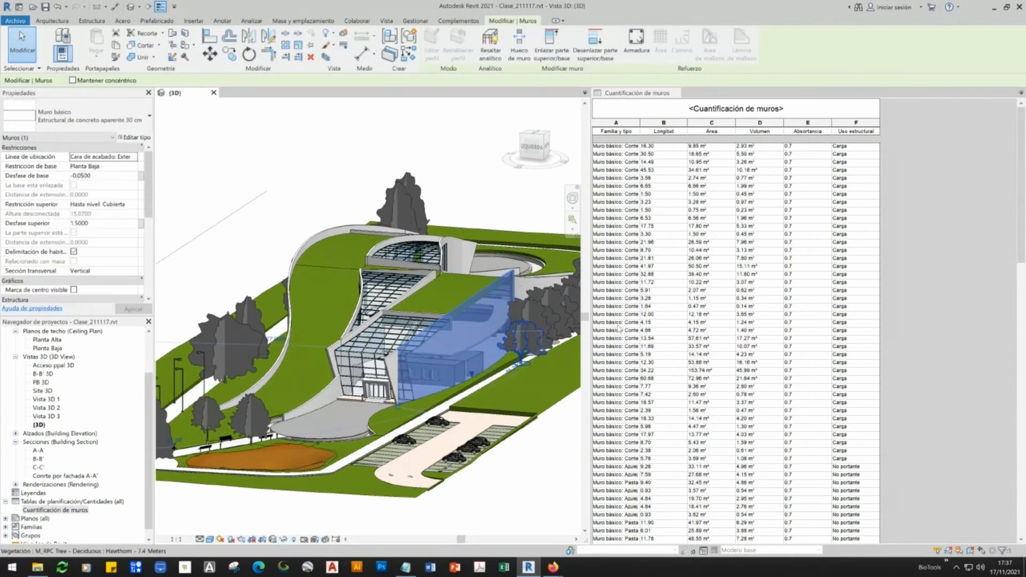
{"action": "left_click", "coordinate": [1023, 240]}
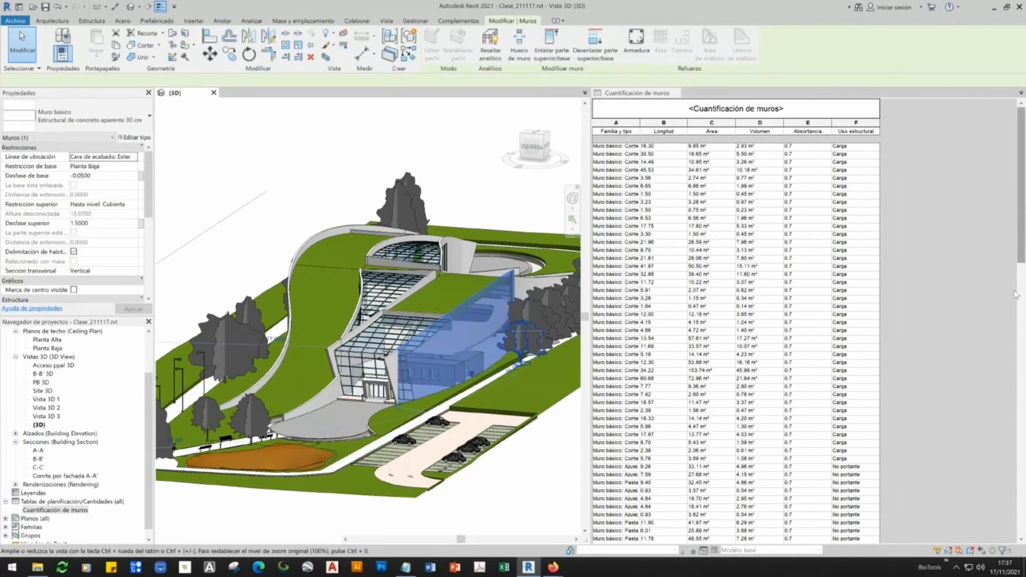
{"action": "scroll", "coordinate": [1015, 294], "scroll_direction": "down", "scroll_amount": 15}
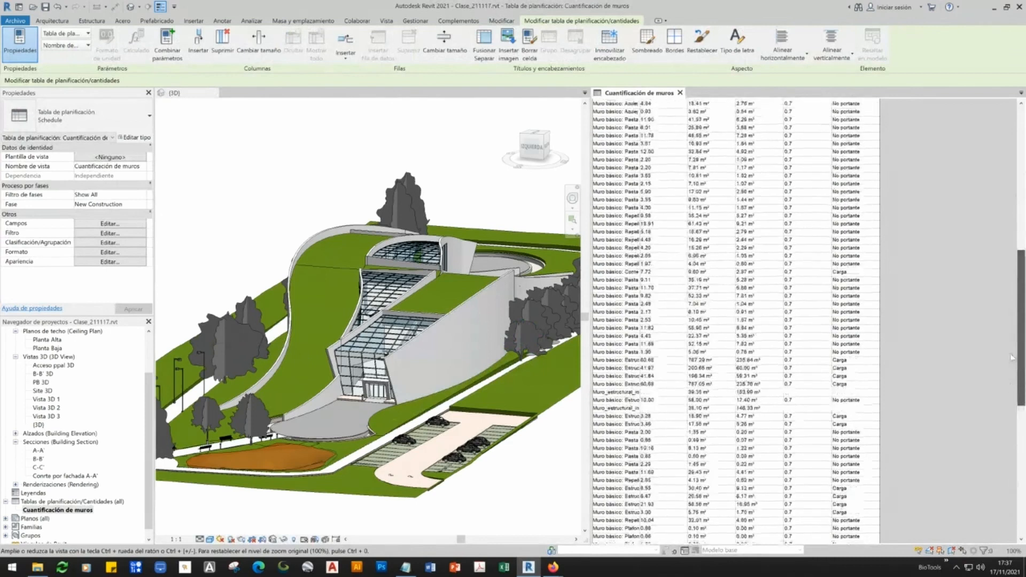
{"action": "scroll", "coordinate": [1011, 357], "scroll_direction": "up", "scroll_amount": 15}
{"action": "scroll", "coordinate": [971, 346], "scroll_direction": "down", "scroll_amount": 14}
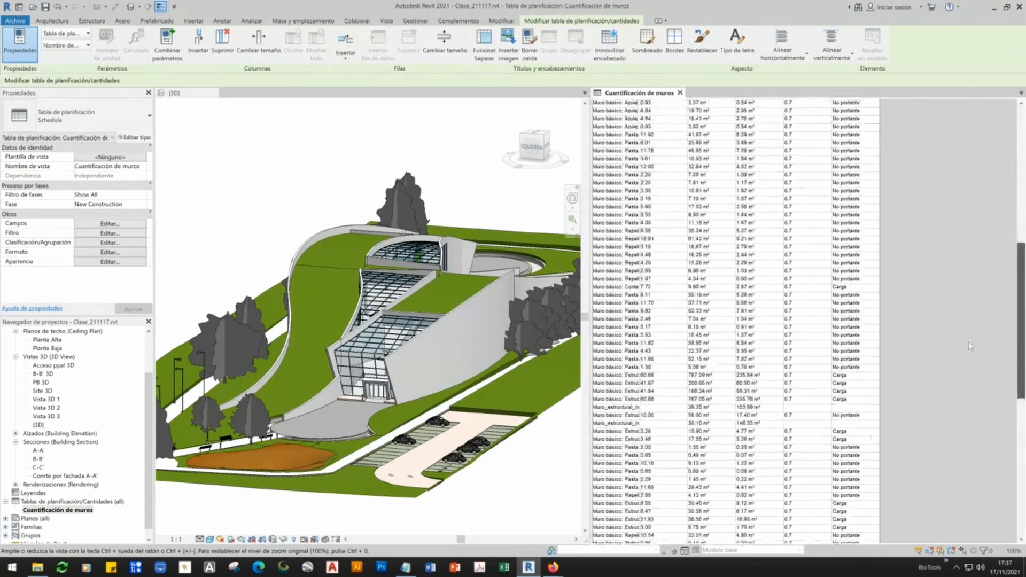
{"action": "scroll", "coordinate": [970, 346], "scroll_direction": "down", "scroll_amount": 4}
{"action": "scroll", "coordinate": [801, 293], "scroll_direction": "up", "scroll_amount": 9}
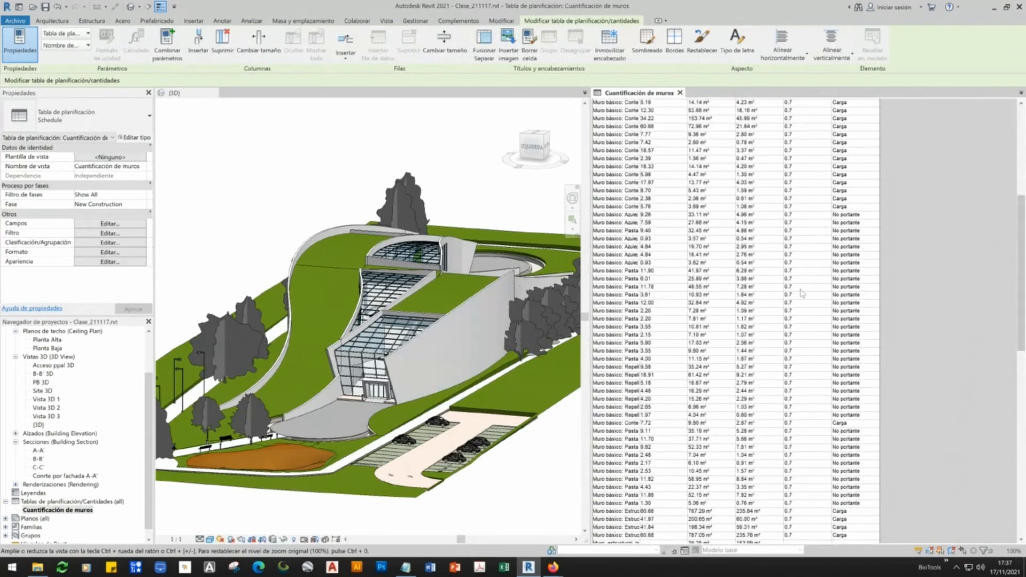
{"action": "left_click", "coordinate": [436, 351]}
{"action": "left_click", "coordinate": [954, 274]}
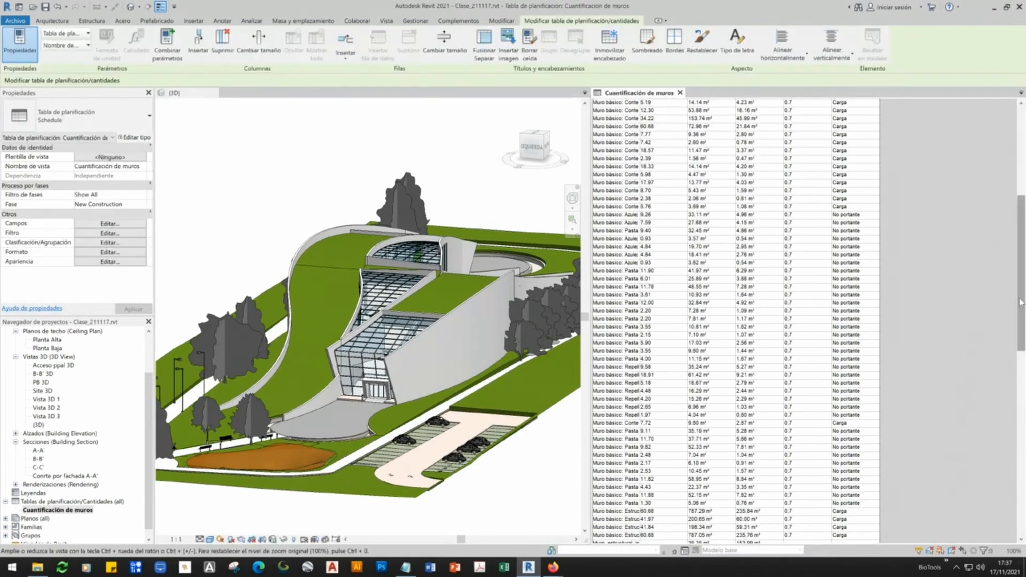
{"action": "scroll", "coordinate": [1020, 302], "scroll_direction": "up", "scroll_amount": 10}
- Select the schedule's first wall row and locate that curved retaining wall beside the entrance plaza in the 3D view
{"action": "left_click", "coordinate": [615, 146]}
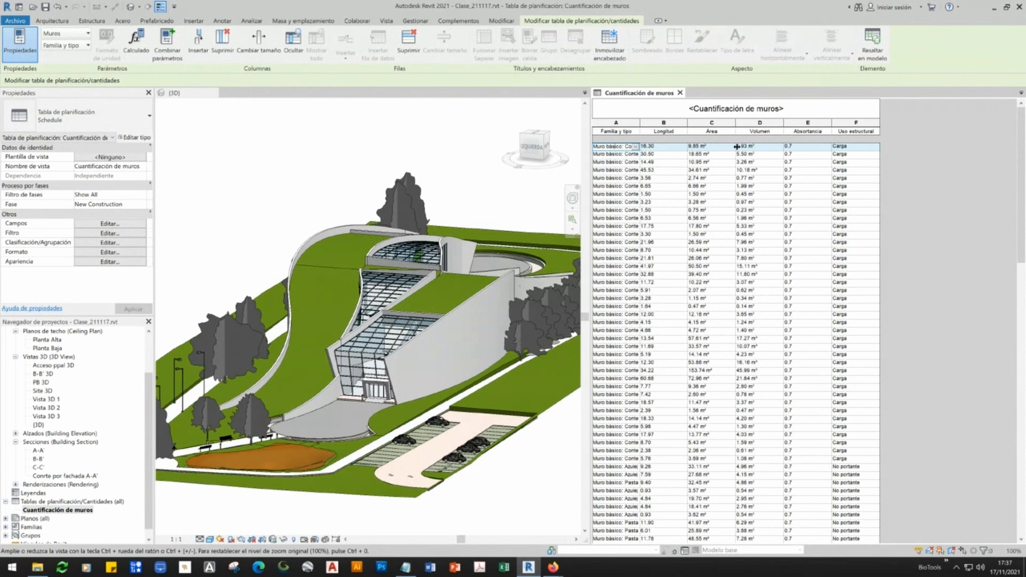
{"action": "left_click", "coordinate": [458, 159]}
{"action": "left_click", "coordinate": [618, 148]}
{"action": "left_click", "coordinate": [448, 186]}
{"action": "scroll", "coordinate": [419, 294], "scroll_direction": "up", "scroll_amount": 5}
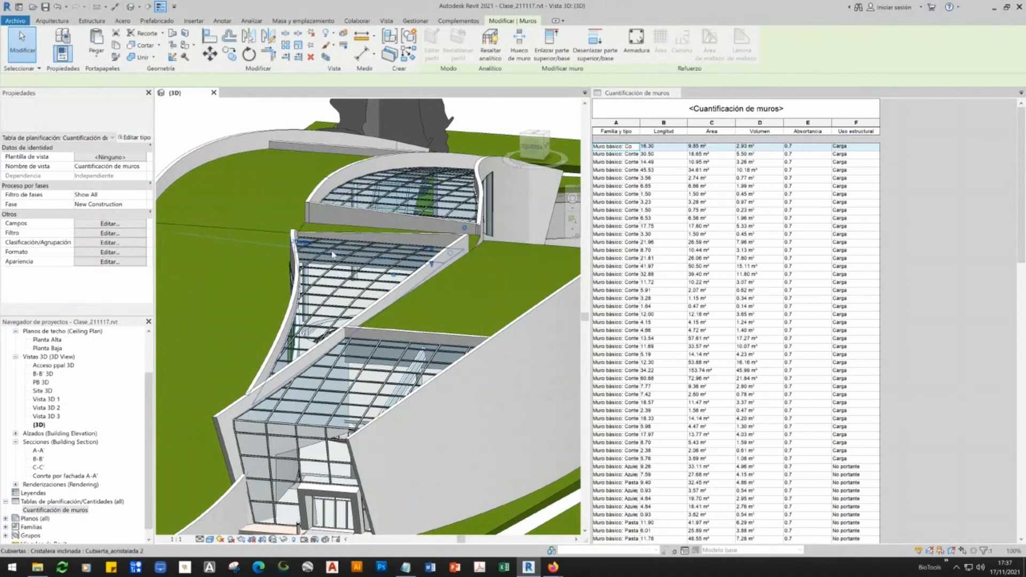
{"action": "scroll", "coordinate": [325, 352], "scroll_direction": "down", "scroll_amount": 6}
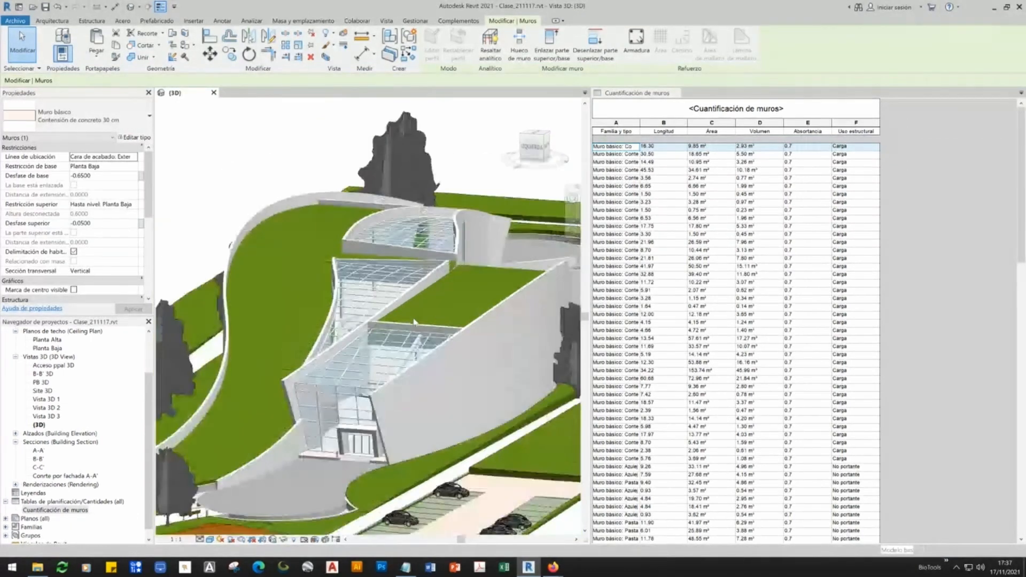
{"action": "middle_click_drag", "start_coordinate": [301, 426], "coordinate": [444, 419], "text": "shift"}
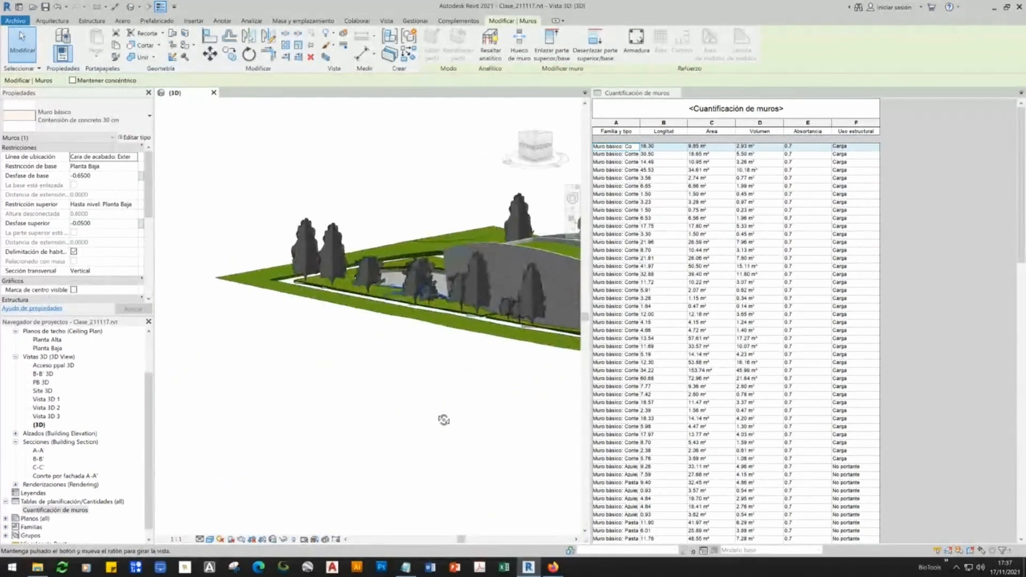
{"action": "scroll", "coordinate": [434, 311], "scroll_direction": "up", "scroll_amount": 3}
{"action": "middle_click_drag", "start_coordinate": [435, 310], "coordinate": [159, 298], "text": "shift"}
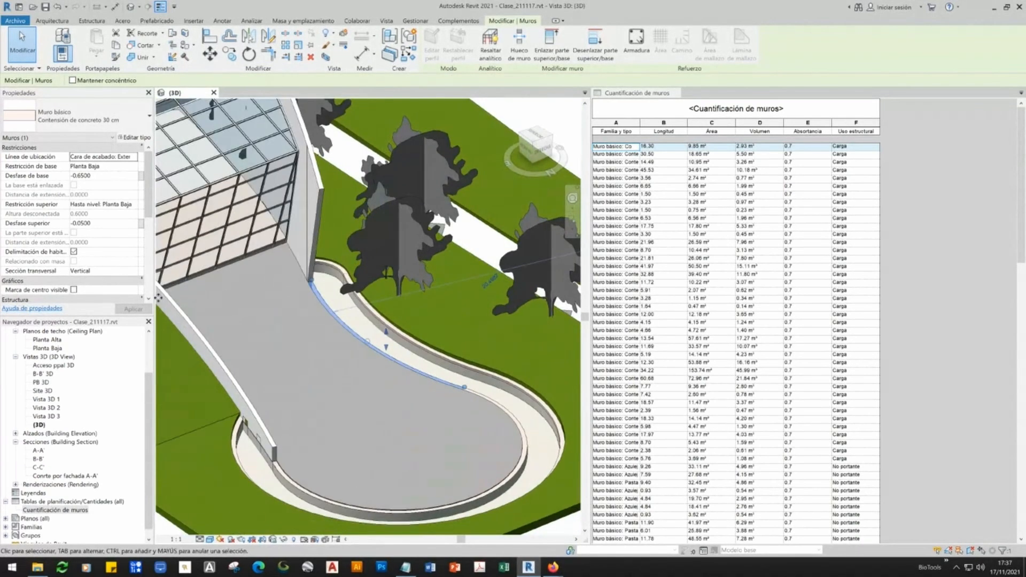
- Temporarily isolate the curved retaining wall in the 3D view, inspect it, and reset the isolation
{"action": "left_click", "coordinate": [284, 540]}
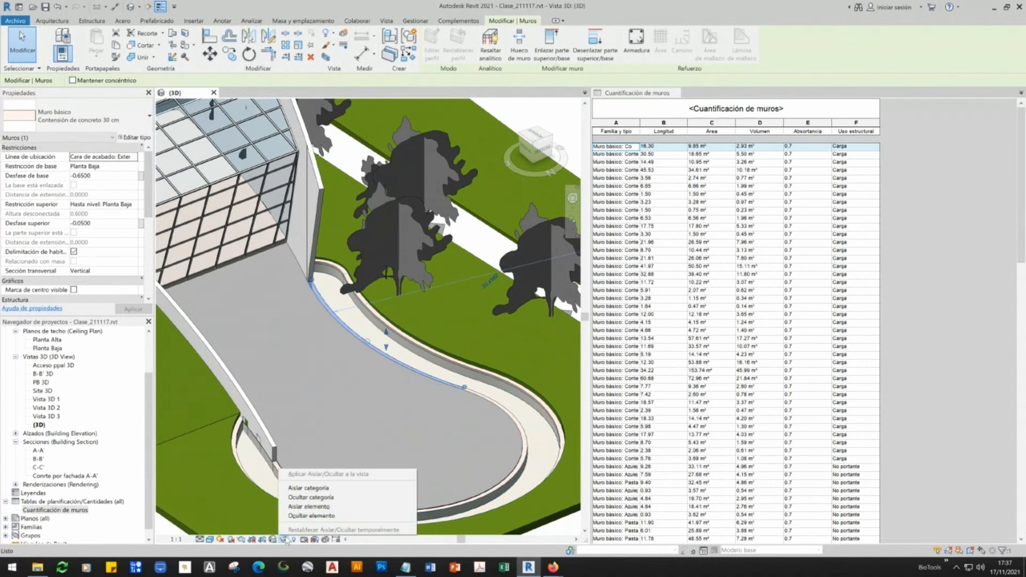
{"action": "left_click", "coordinate": [302, 507]}
{"action": "middle_click_drag", "start_coordinate": [354, 426], "coordinate": [515, 412], "text": "shift"}
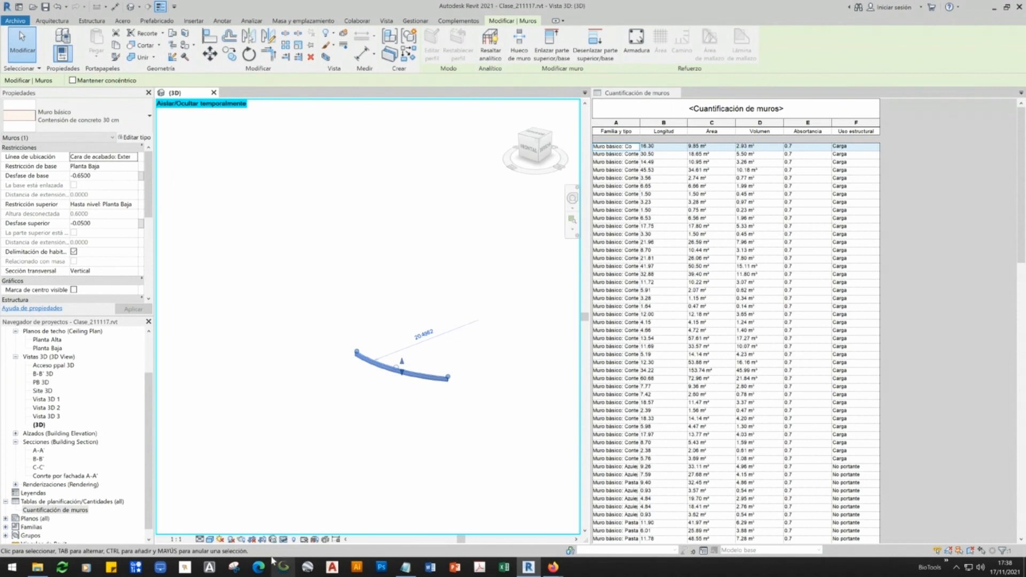
{"action": "left_click", "coordinate": [284, 540]}
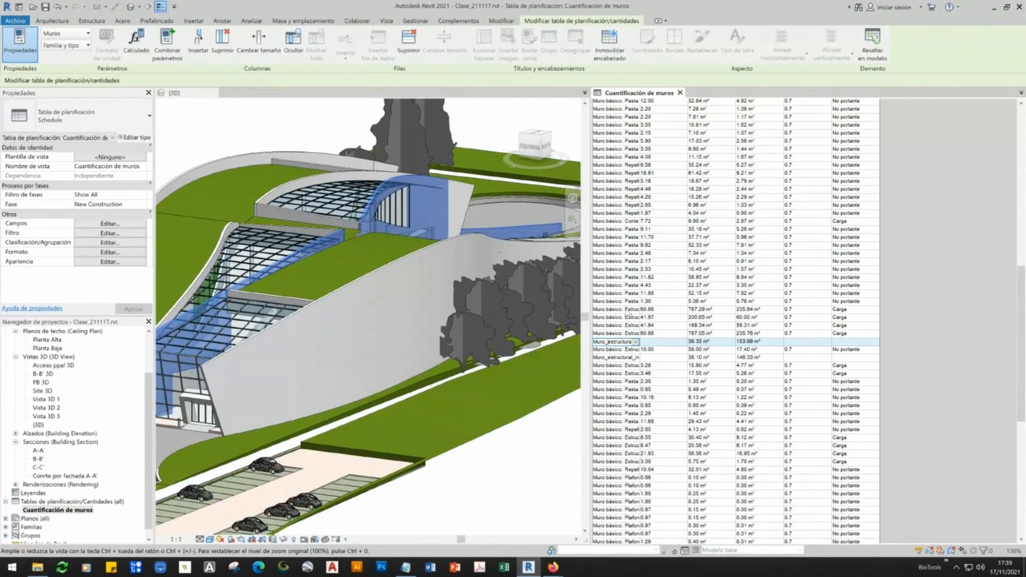
- Try to change the first 60.66 m facade wall's type to Estructural de concreto aparente 50 cm from the schedule, and cancel the change
{"action": "left_click", "coordinate": [627, 310]}
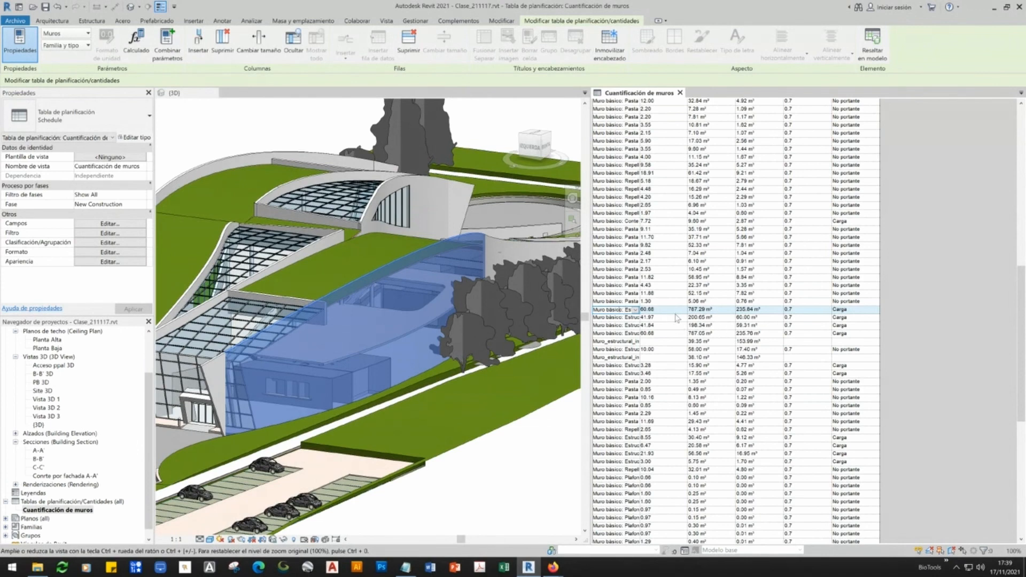
{"action": "left_click", "coordinate": [635, 310]}
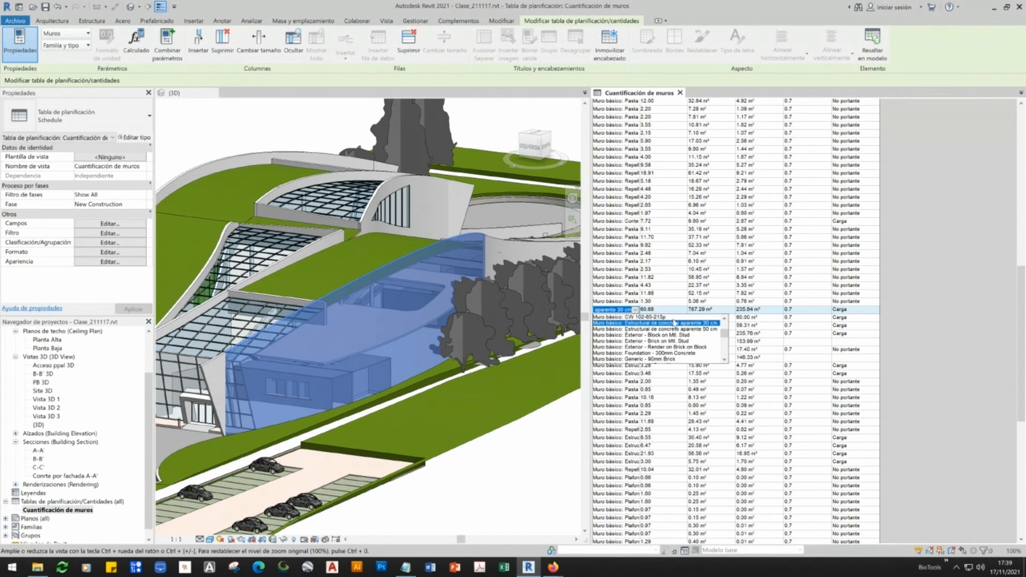
{"action": "left_click", "coordinate": [957, 308]}
{"action": "left_click", "coordinate": [614, 310]}
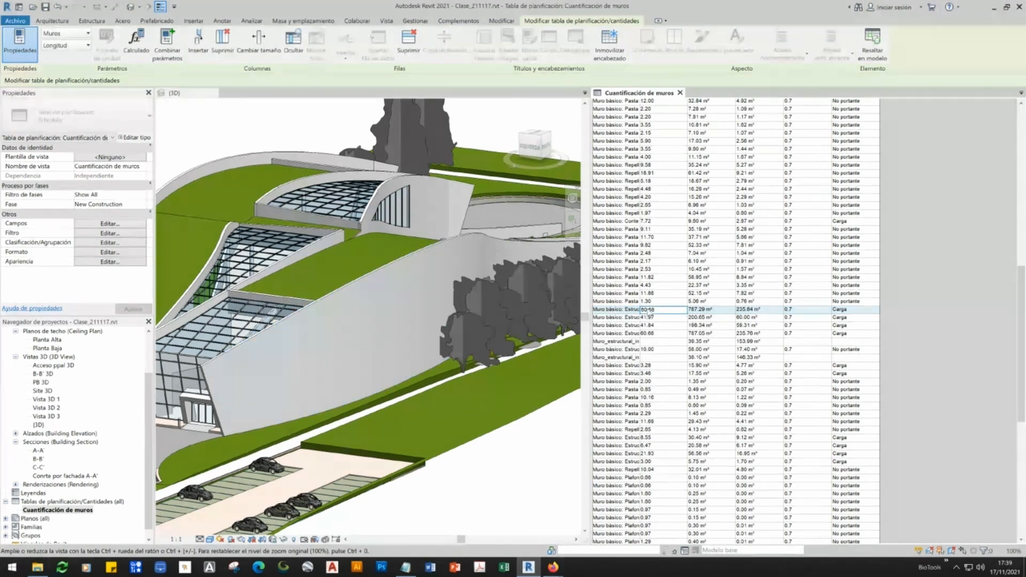
{"action": "left_click", "coordinate": [635, 310]}
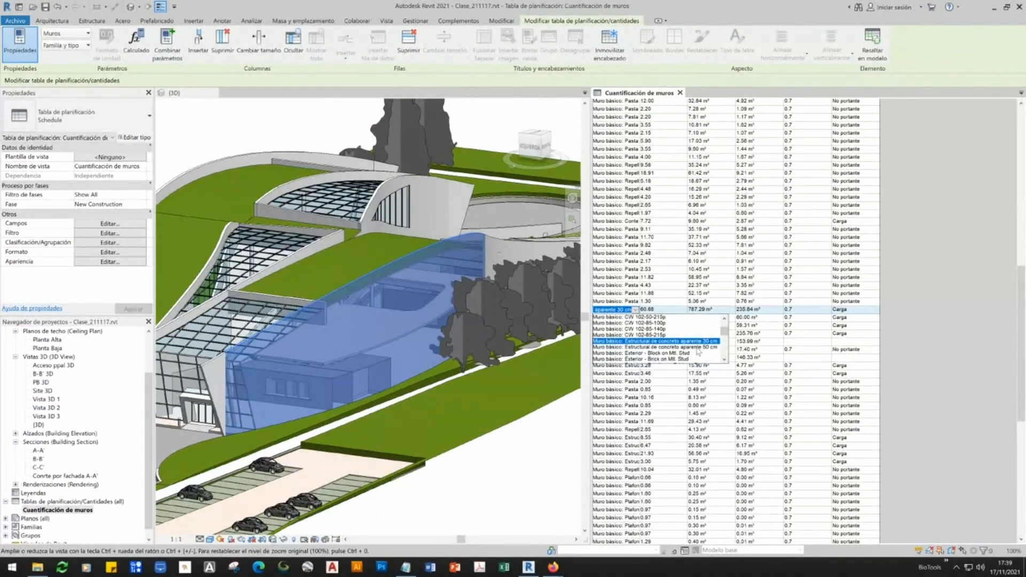
{"action": "key", "text": "Escape"}
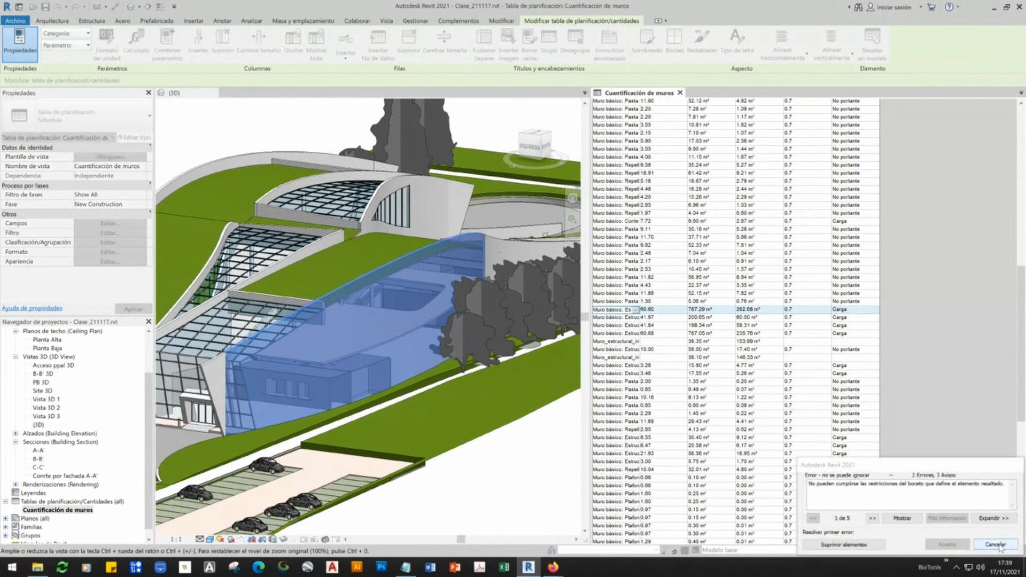
{"action": "left_click", "coordinate": [995, 544]}
- Reset the temporary isolation in the 3D view and bring the long concrete facade wall back into view
{"action": "key", "text": "h"}
{"action": "key", "text": "i"}
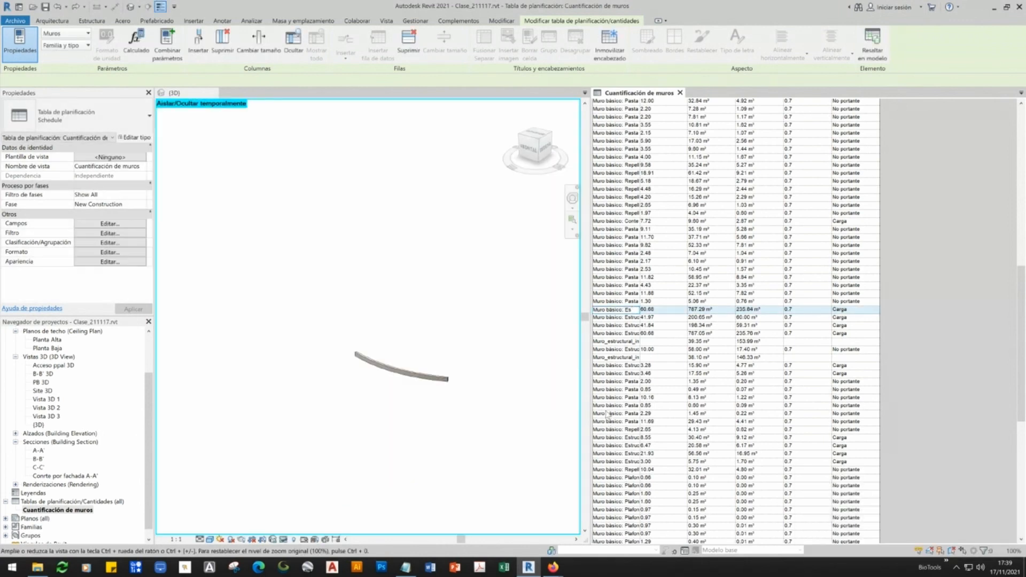
{"action": "left_click", "coordinate": [542, 314]}
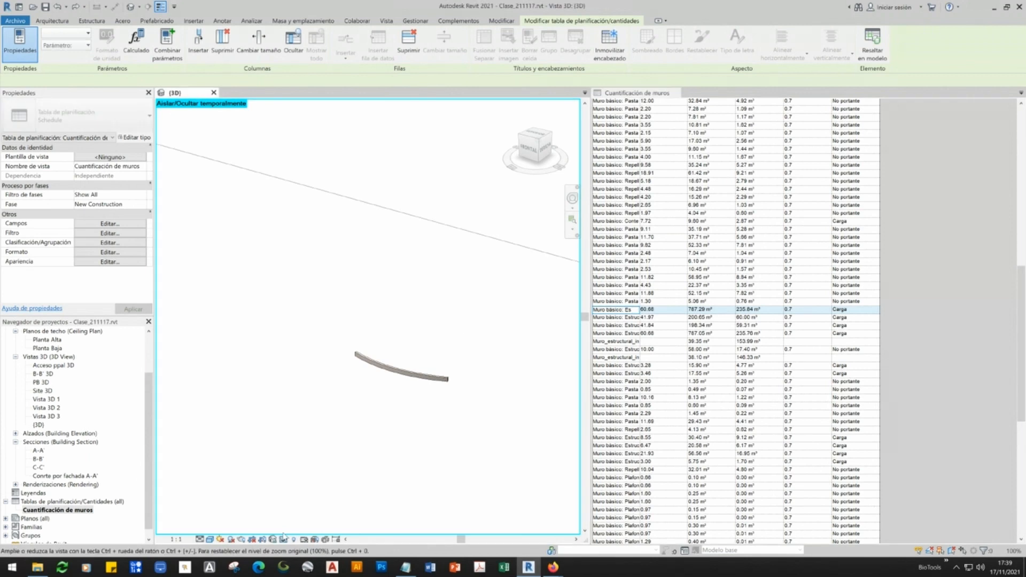
{"action": "left_click", "coordinate": [283, 539]}
{"action": "left_click", "coordinate": [321, 529]}
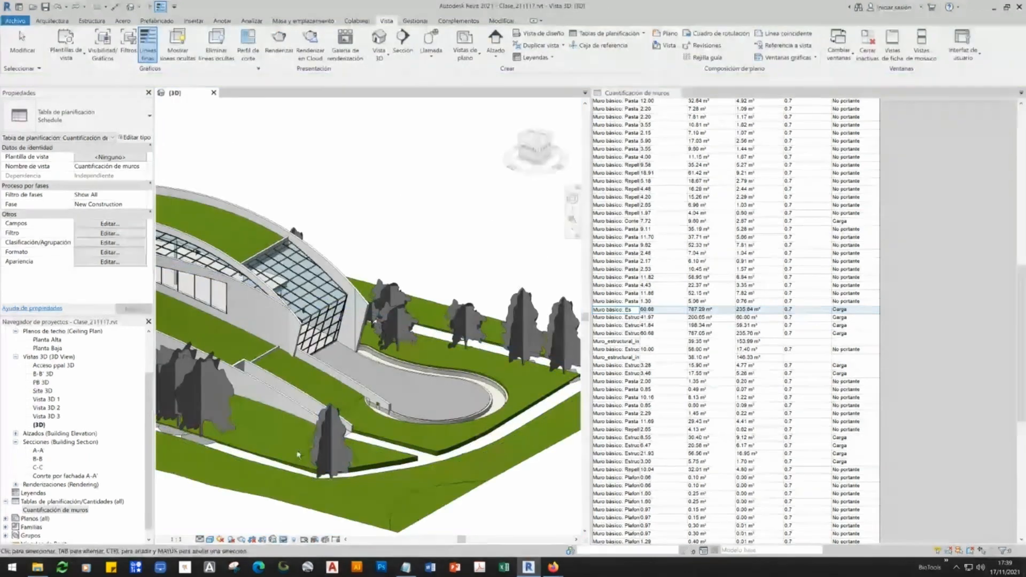
{"action": "middle_click_drag", "start_coordinate": [422, 451], "coordinate": [433, 462], "text": "shift"}
{"action": "scroll", "coordinate": [465, 427], "scroll_direction": "up", "scroll_amount": 3}
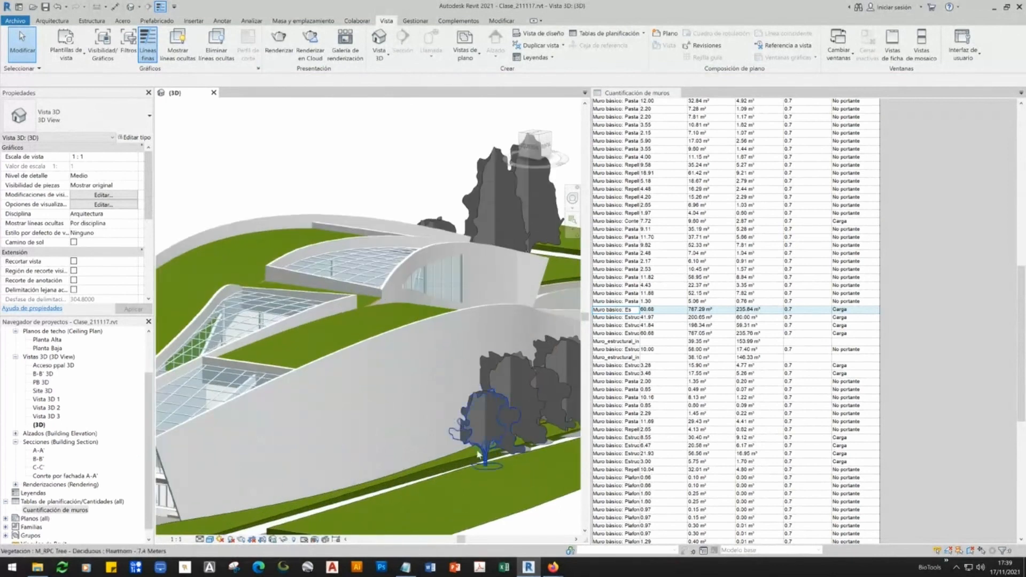
- Check the facade wall's length and area in its schedule row against the highlighted wall in the 3D view
{"action": "left_click", "coordinate": [659, 313]}
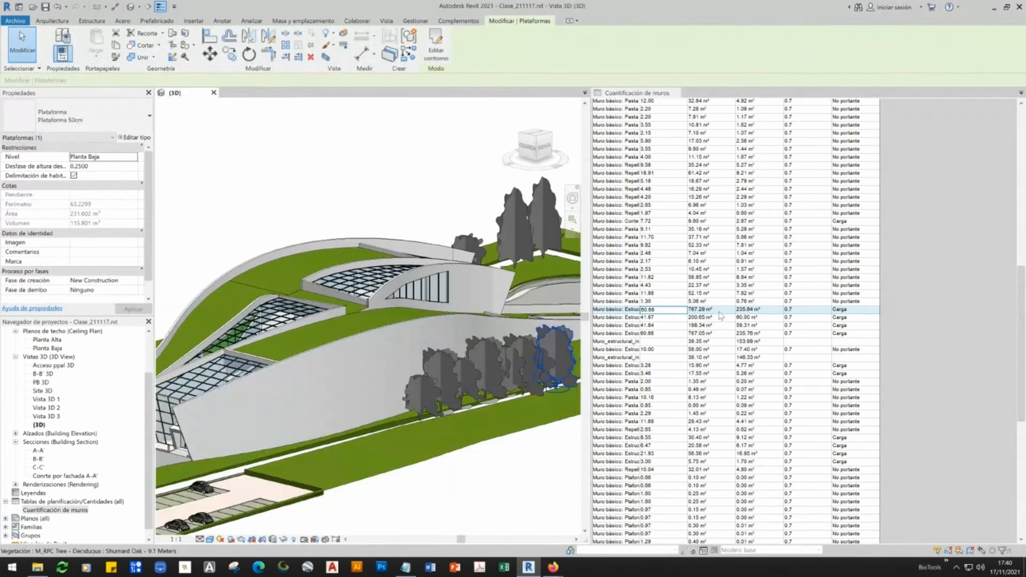
{"action": "left_click", "coordinate": [719, 311]}
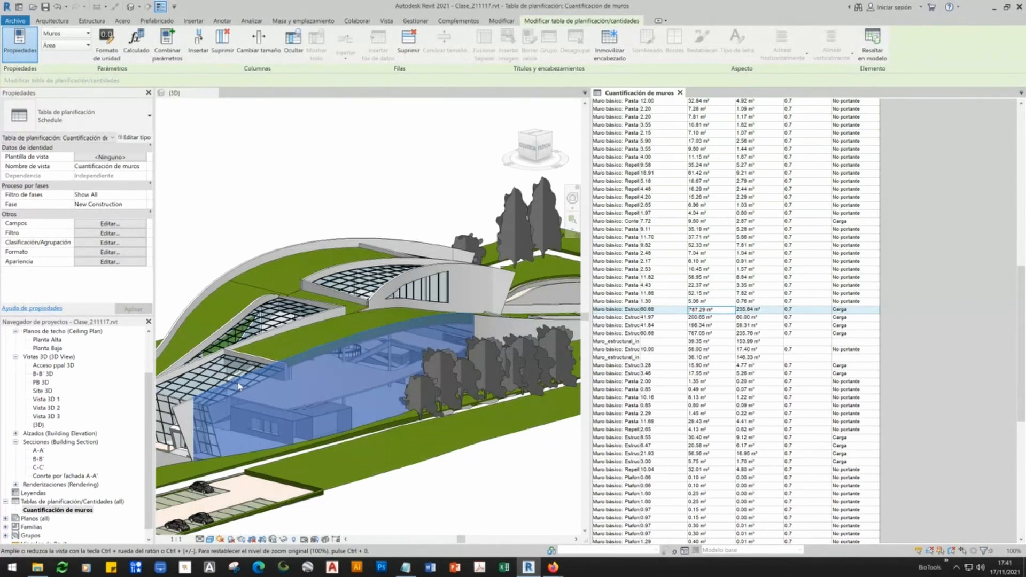
{"action": "left_click", "coordinate": [286, 387]}
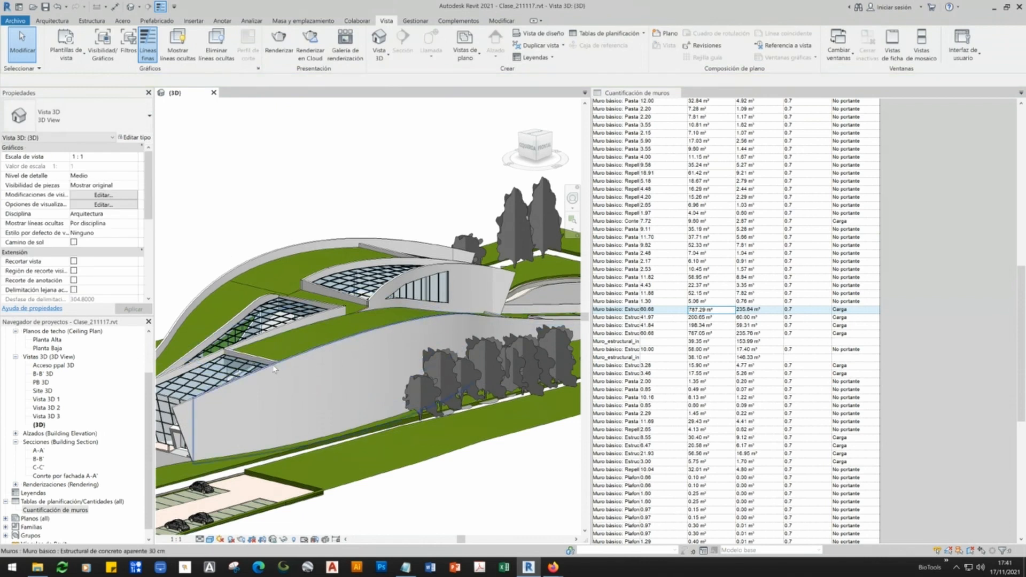
- Cut a wide rectangular wall opening about 4.16 m high in the facade wall's upper part, with a base offset of about 7.04 m
{"action": "left_click", "coordinate": [294, 369]}
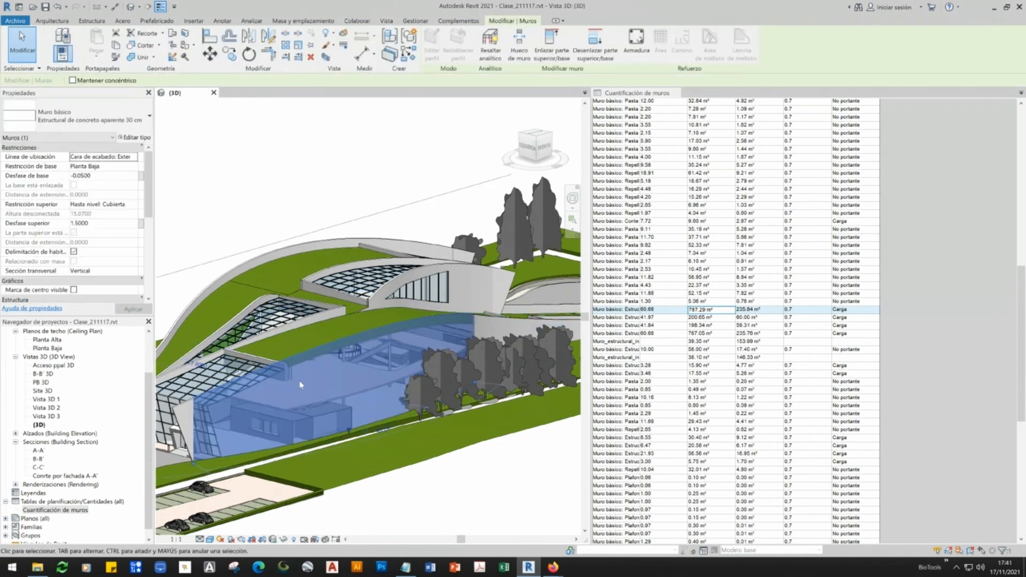
{"action": "left_click", "coordinate": [519, 42]}
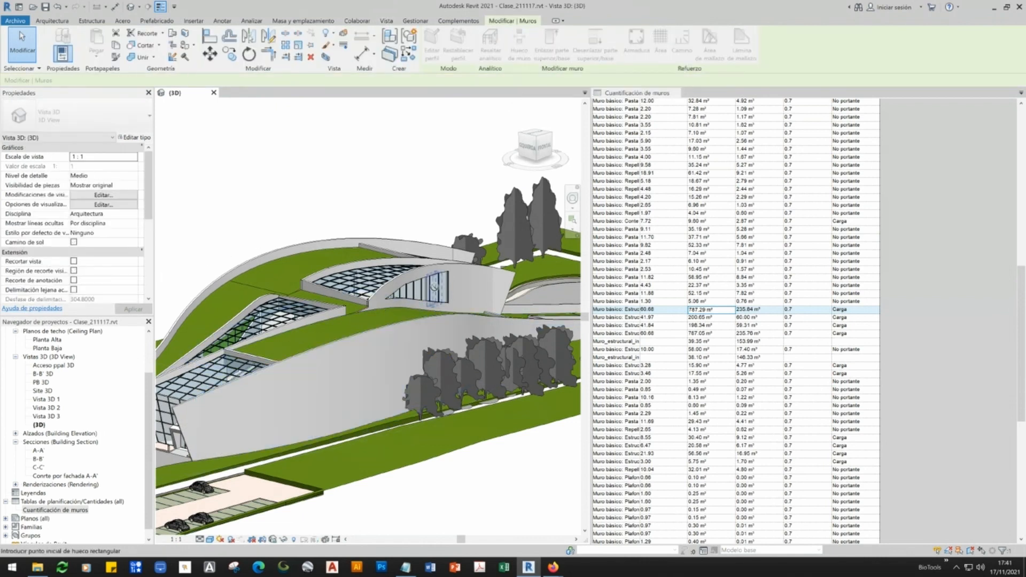
{"action": "left_click", "coordinate": [286, 401]}
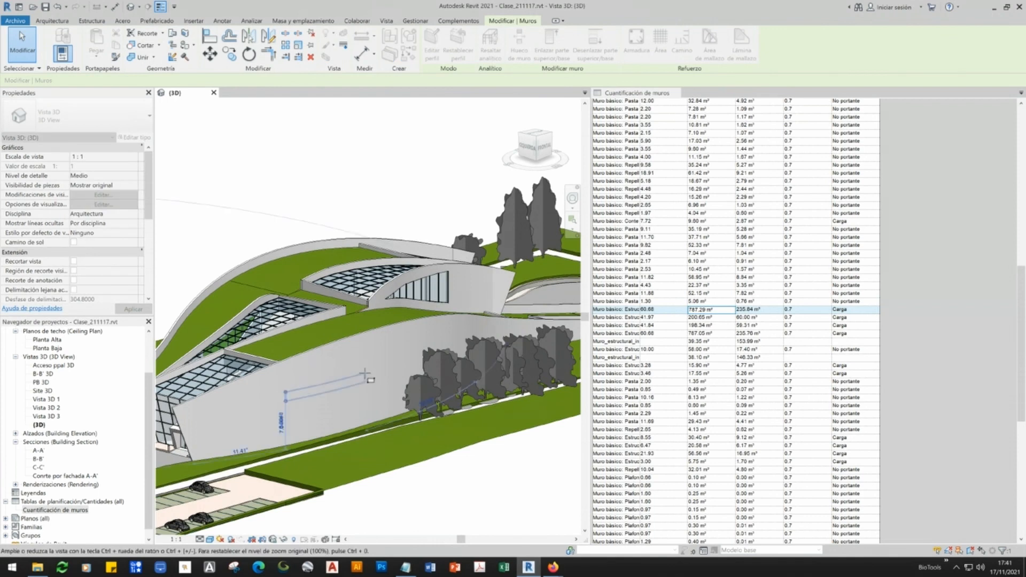
{"action": "left_click", "coordinate": [393, 351]}
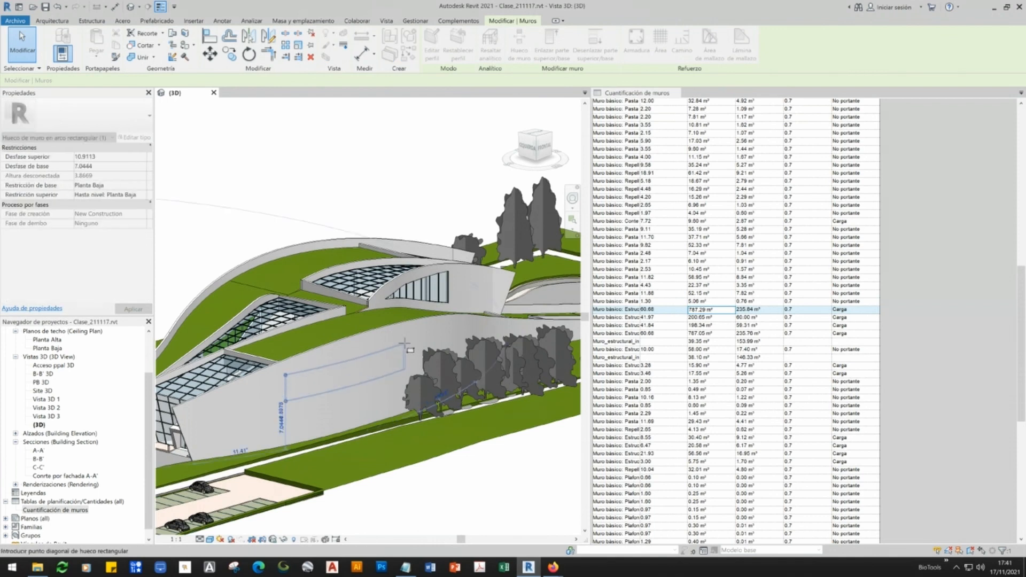
{"action": "left_click", "coordinate": [432, 333]}
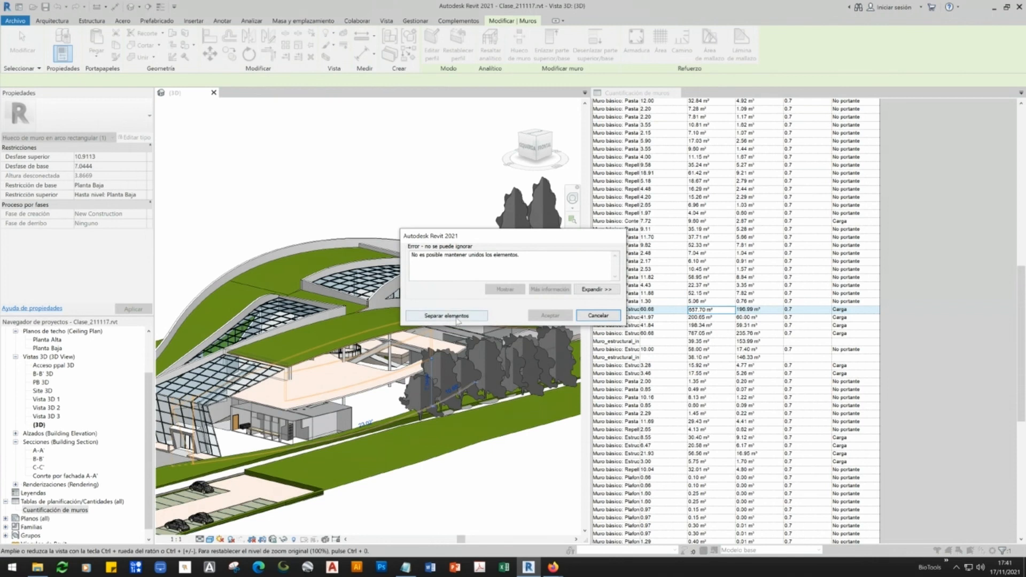
{"action": "left_click", "coordinate": [597, 316]}
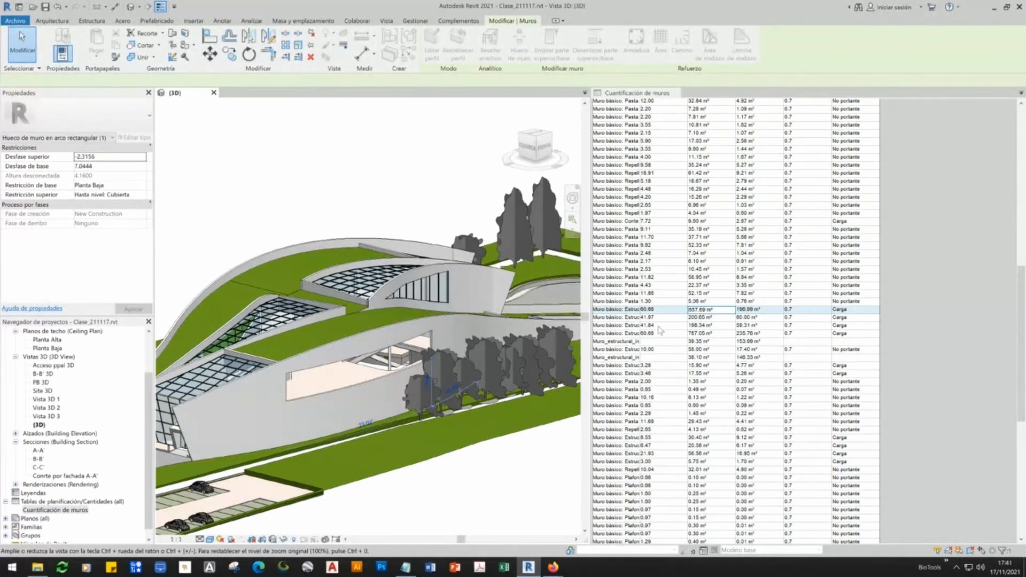
- Cut two lower rectangular openings in the facade wall: a wide one about 2.29 m high and a narrow one about 4.76 m high
{"action": "left_click", "coordinate": [255, 438]}
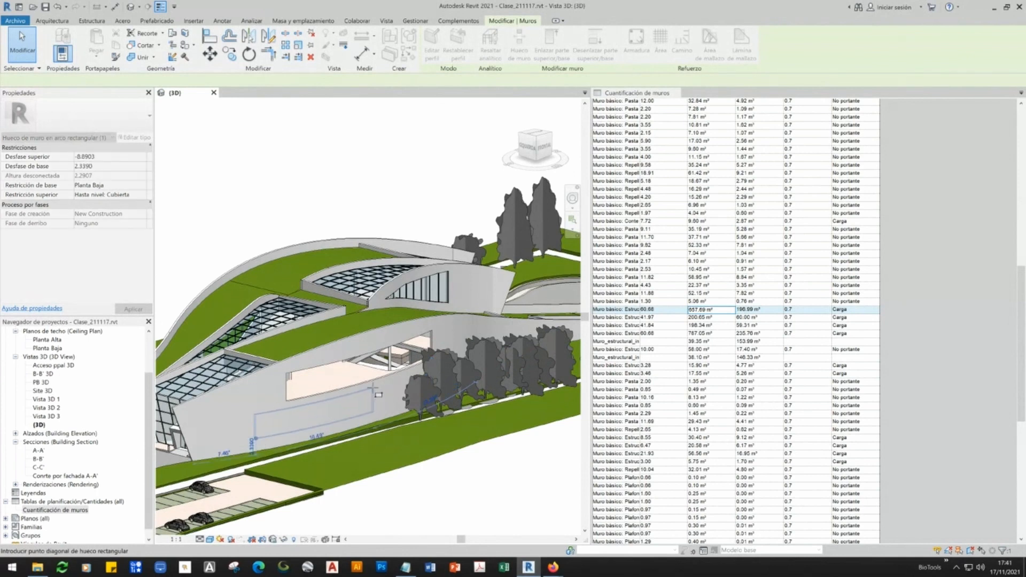
{"action": "left_click", "coordinate": [373, 388]}
{"action": "left_click", "coordinate": [446, 316]}
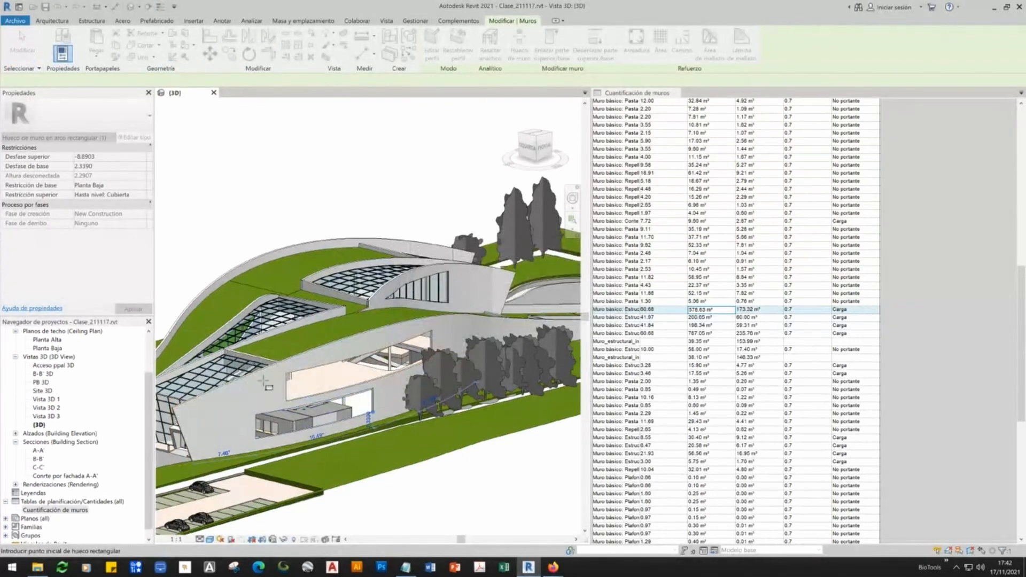
{"action": "key", "text": "Escape"}
{"action": "left_click", "coordinate": [384, 385]}
{"action": "left_click", "coordinate": [402, 418]}
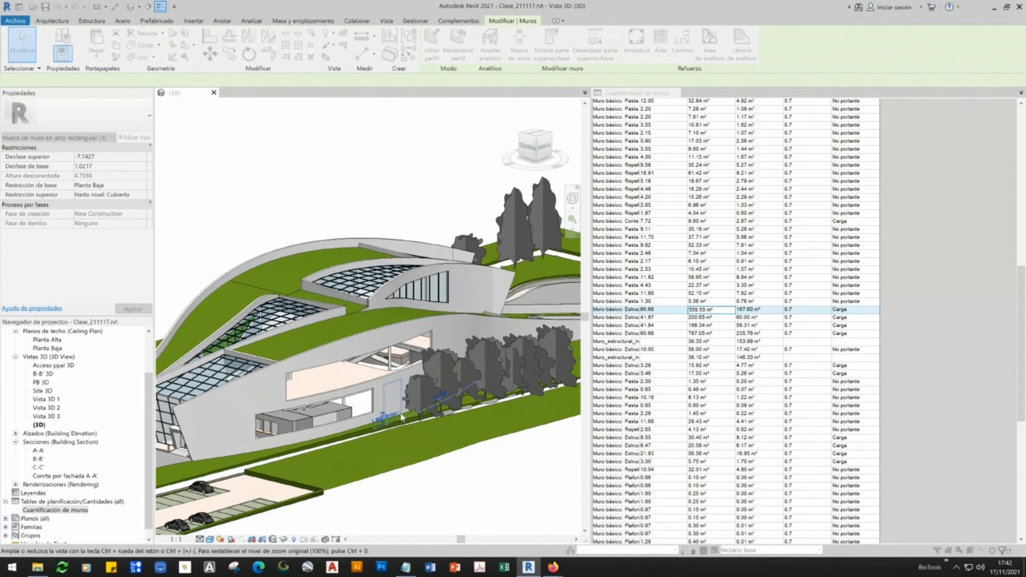
- Leave the wall opening command and undo the last opening edit on the facade wall
{"action": "left_click", "coordinate": [471, 316]}
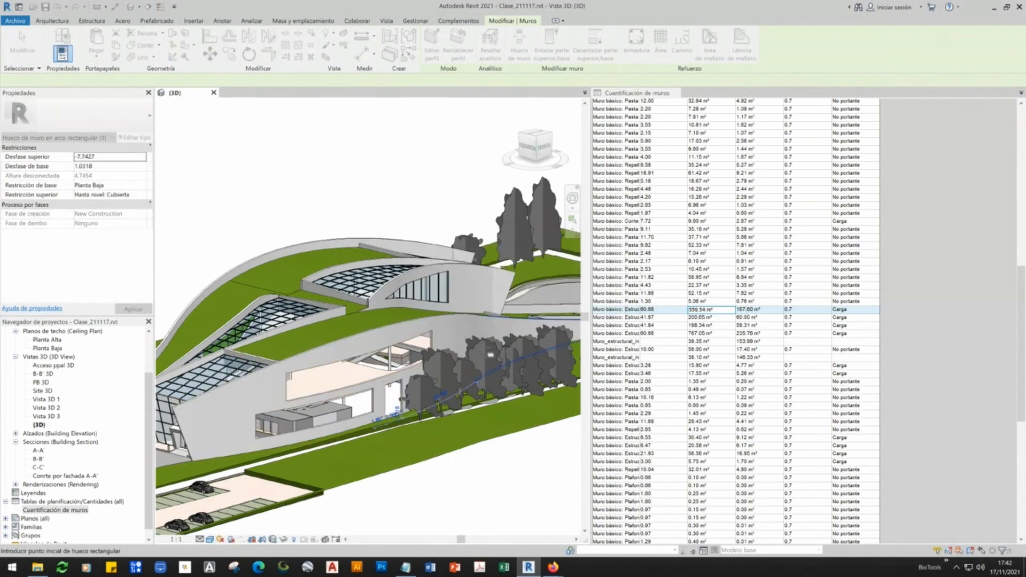
{"action": "key", "text": "Escape"}
{"action": "key", "text": "Escape"}
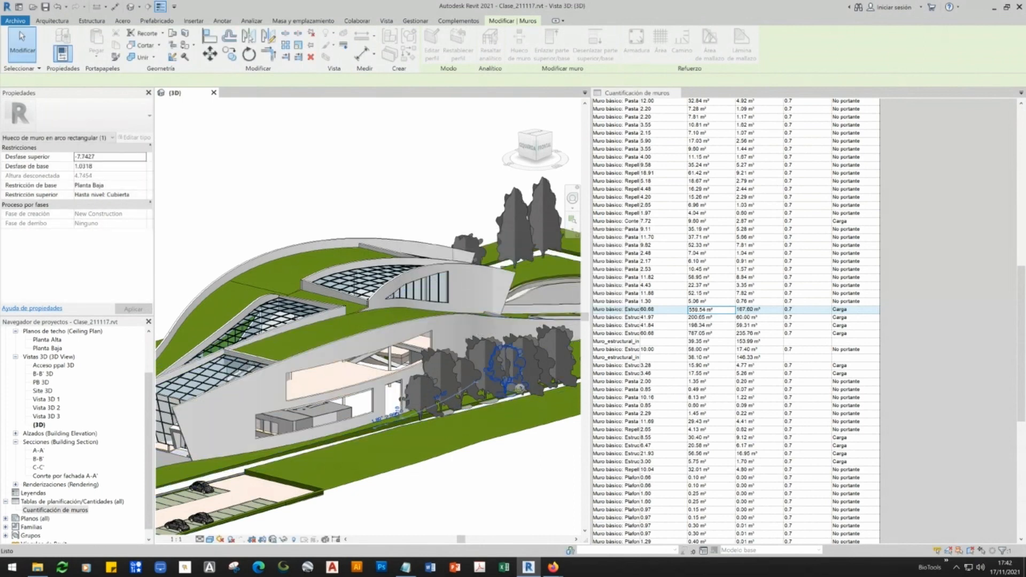
{"action": "key", "text": "ctrl+z"}
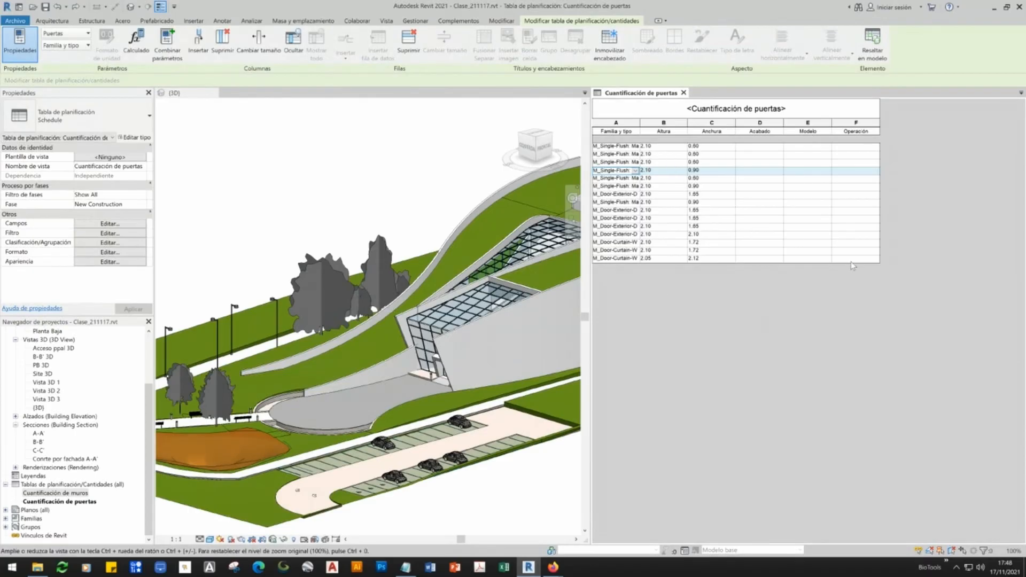
- Close the 3D view, leaving the Cuantificación de puertas schedule open with all its door rows selected, and save the project
{"action": "left_click_drag", "start_coordinate": [854, 259], "coordinate": [642, 146]}
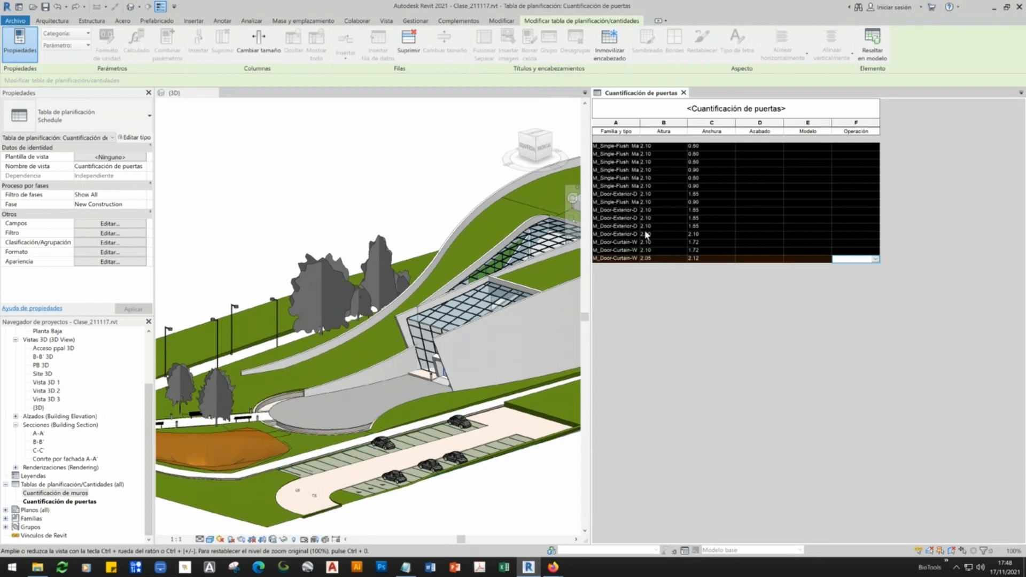
{"action": "left_click", "coordinate": [46, 6]}
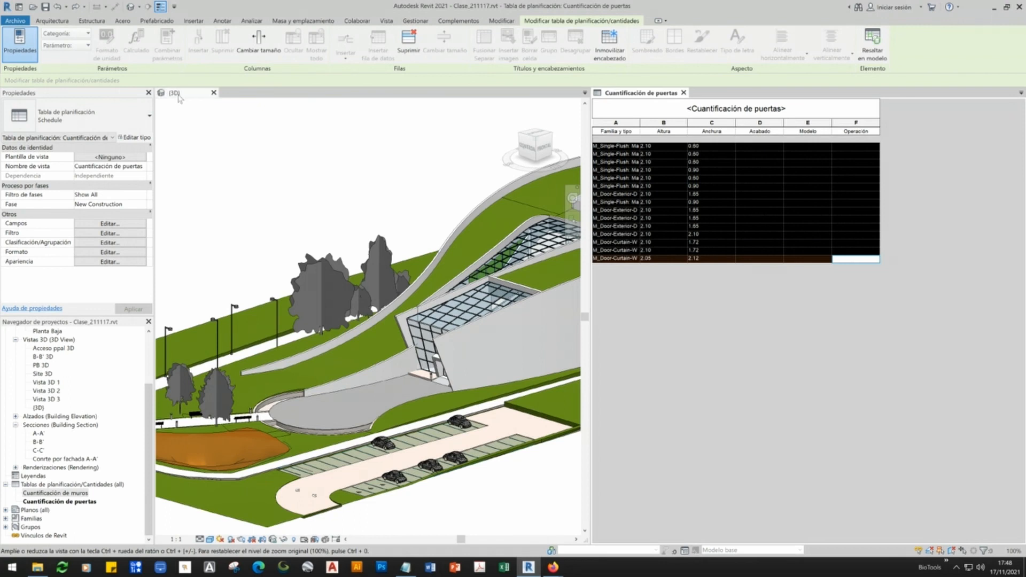
{"action": "left_click", "coordinate": [214, 93]}
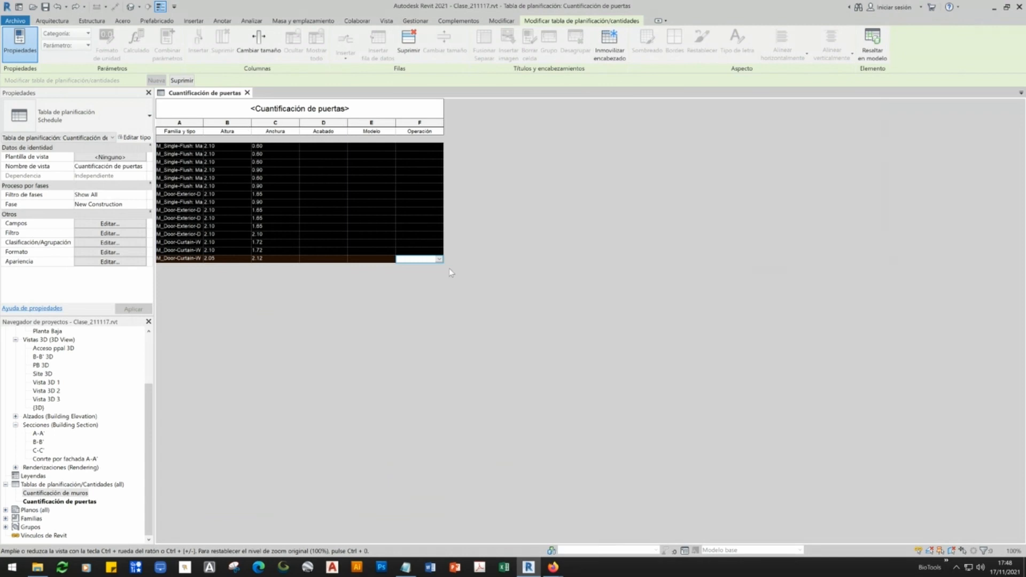
{"action": "left_click", "coordinate": [45, 7]}
- Export the door schedule to the Desktop as the tab-delimited text file Cuantificación de puertas.txt, including the title and column headers
{"action": "left_click", "coordinate": [15, 20]}
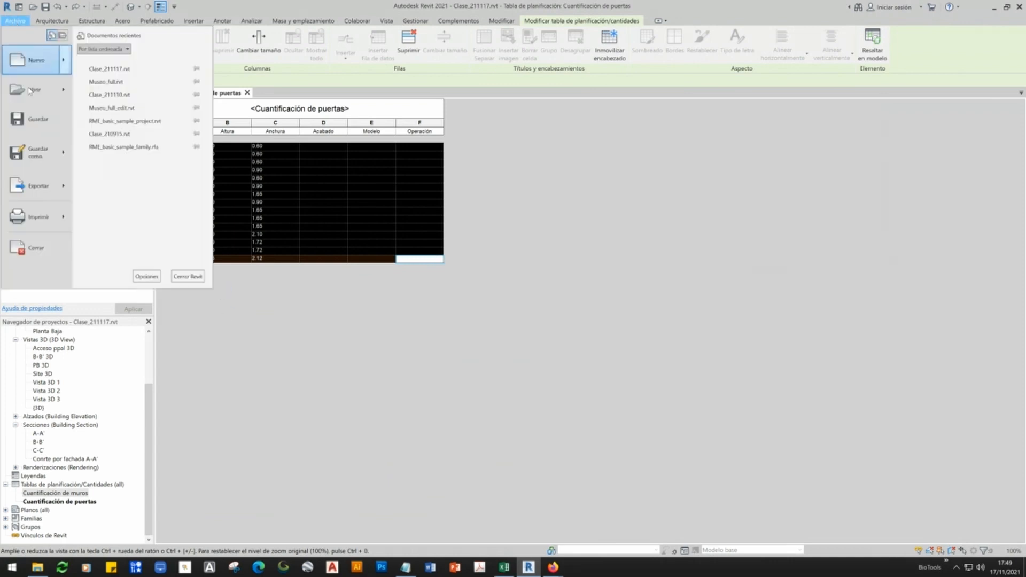
{"action": "mouse_move", "coordinate": [37, 188]}
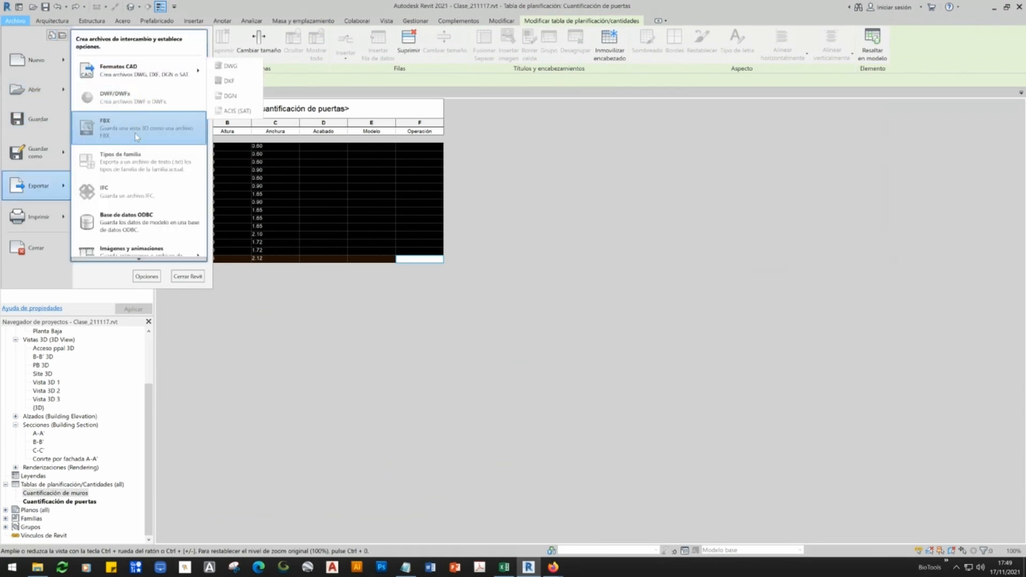
{"action": "mouse_move", "coordinate": [138, 260]}
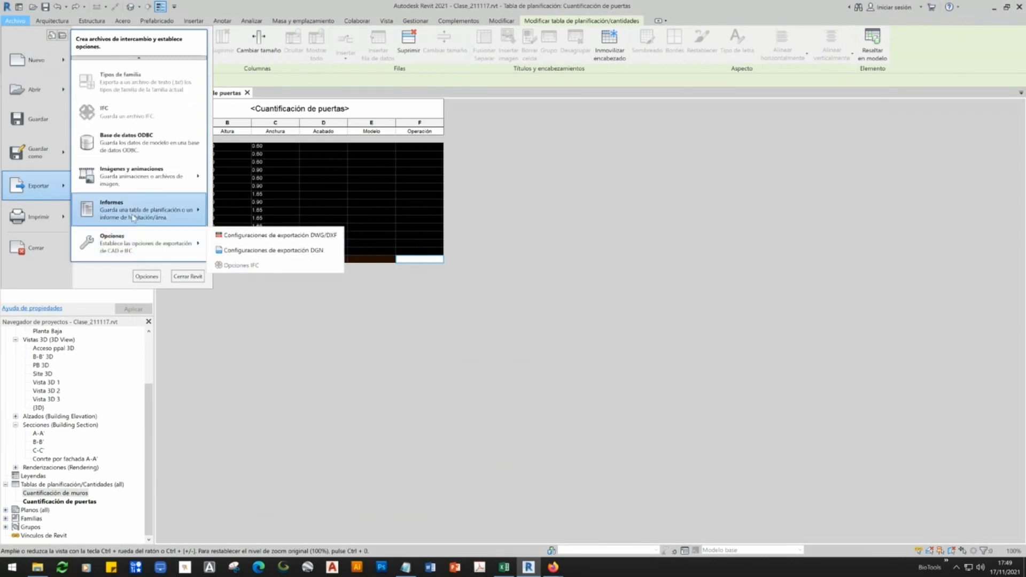
{"action": "mouse_move", "coordinate": [122, 211]}
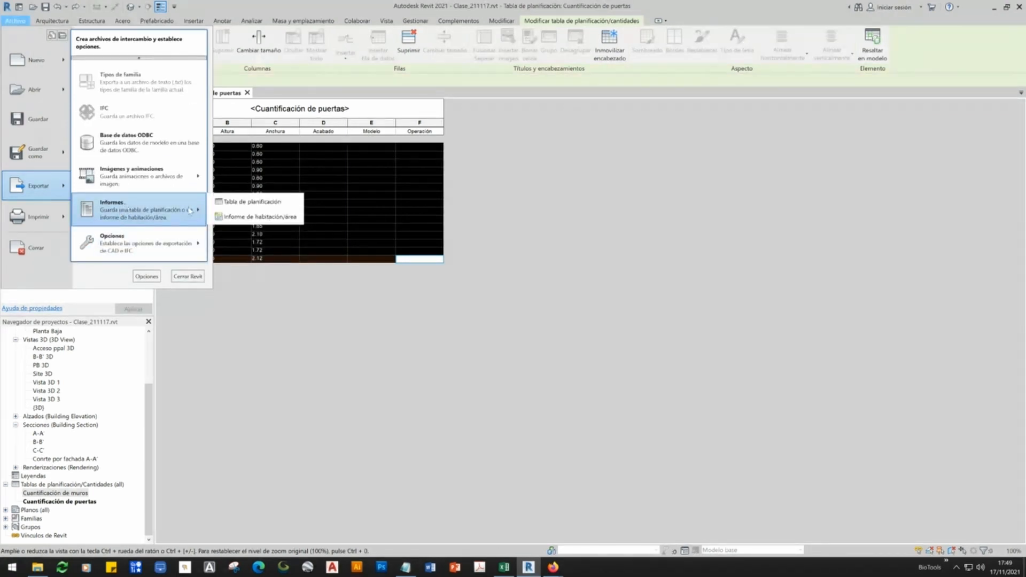
{"action": "left_click", "coordinate": [264, 206]}
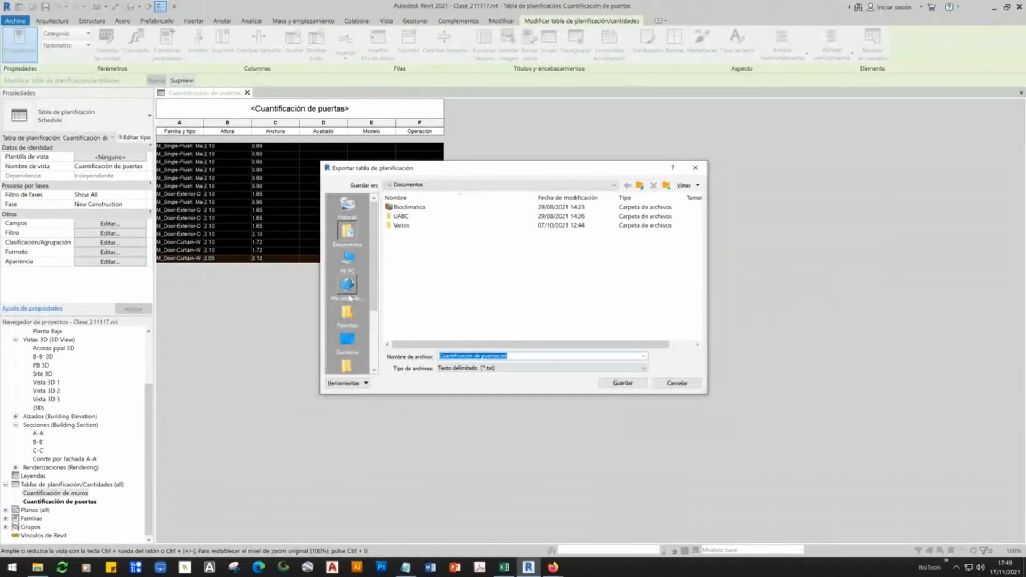
{"action": "left_click", "coordinate": [348, 260]}
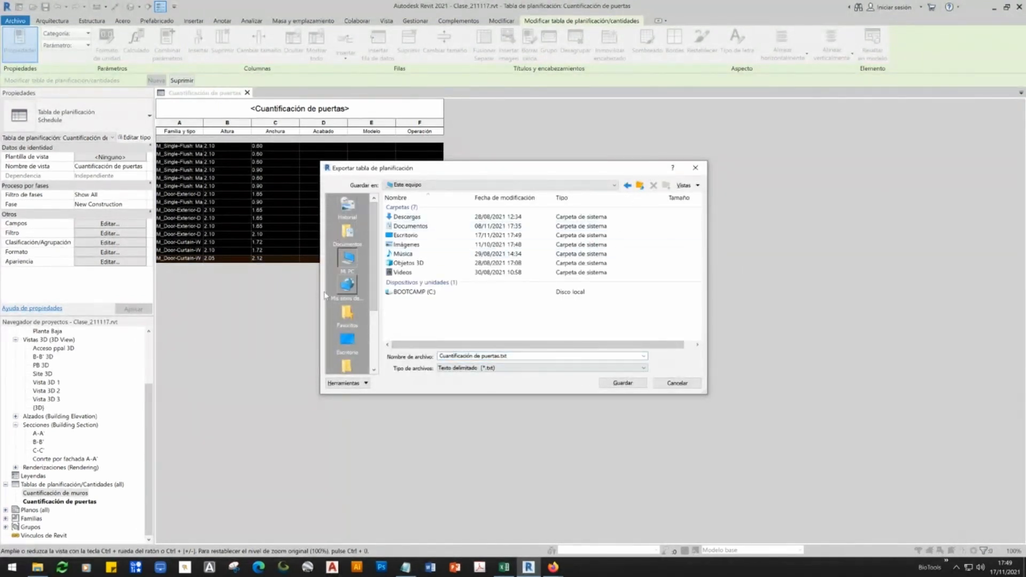
{"action": "left_click", "coordinate": [348, 340]}
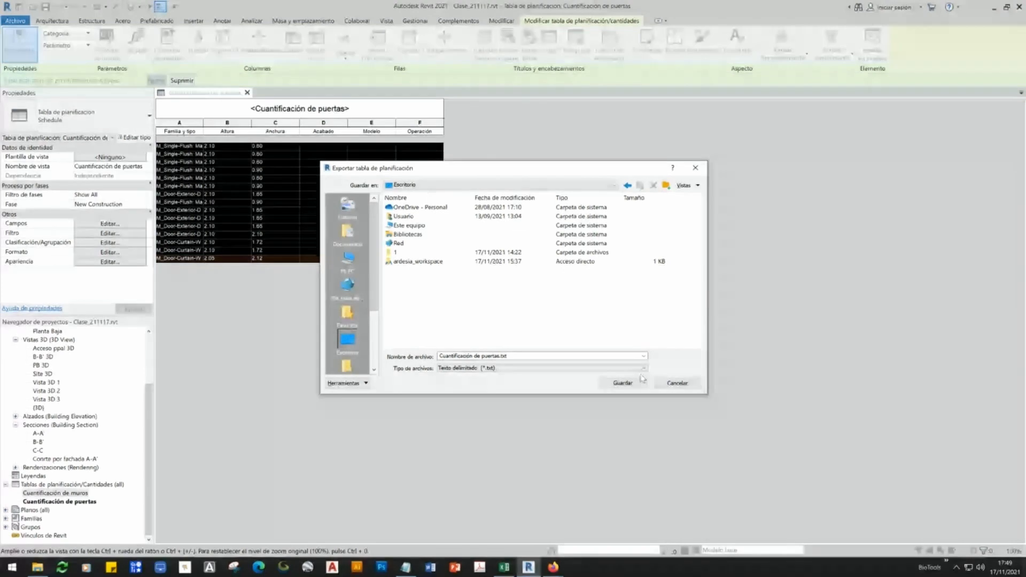
{"action": "left_click", "coordinate": [623, 383]}
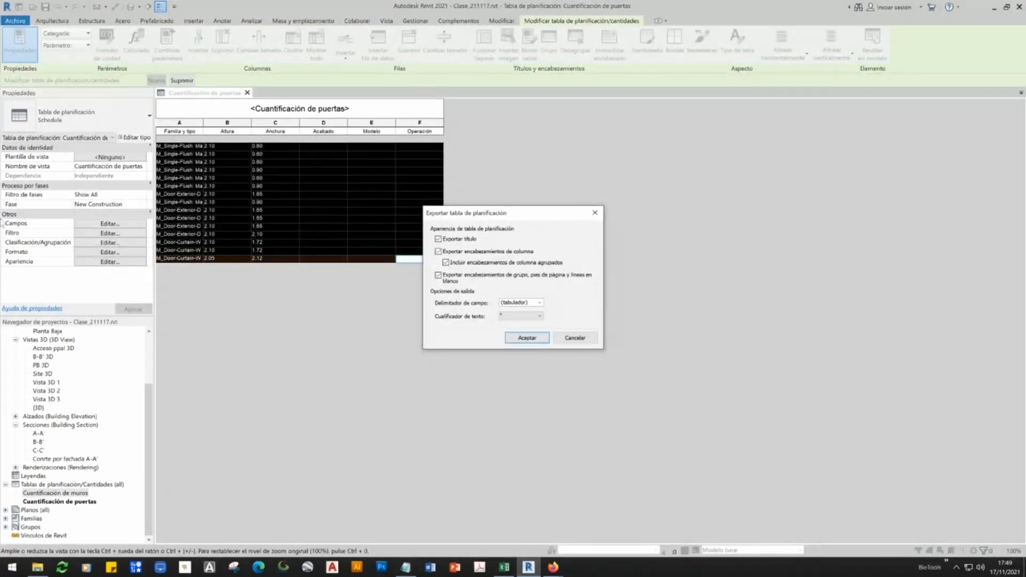
{"action": "left_click", "coordinate": [528, 338]}
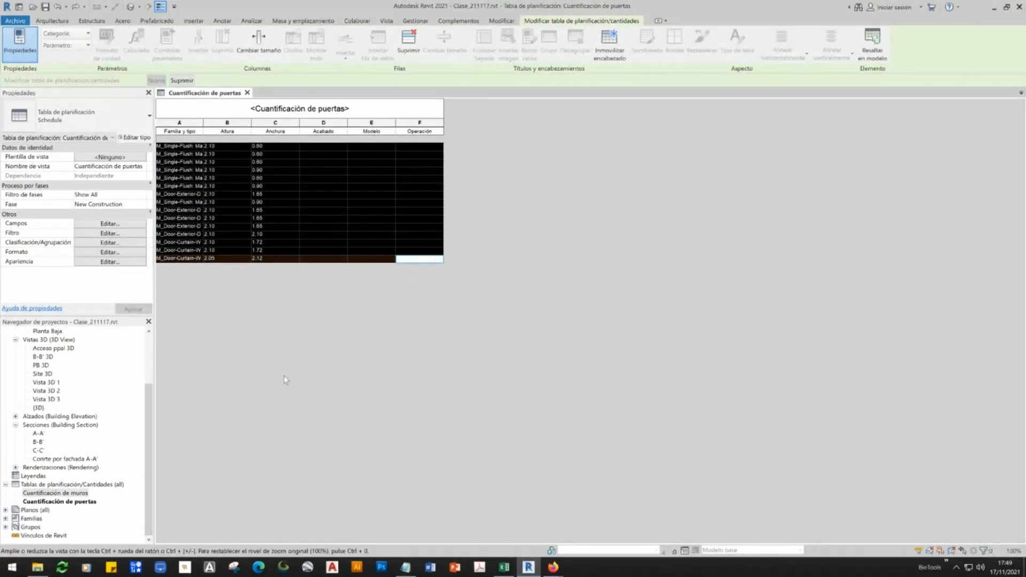
- Open the Cuantificación de muros schedule and export it to the Desktop as the delimited text file Cuantificación de muros.txt
{"action": "left_click", "coordinate": [83, 493]}
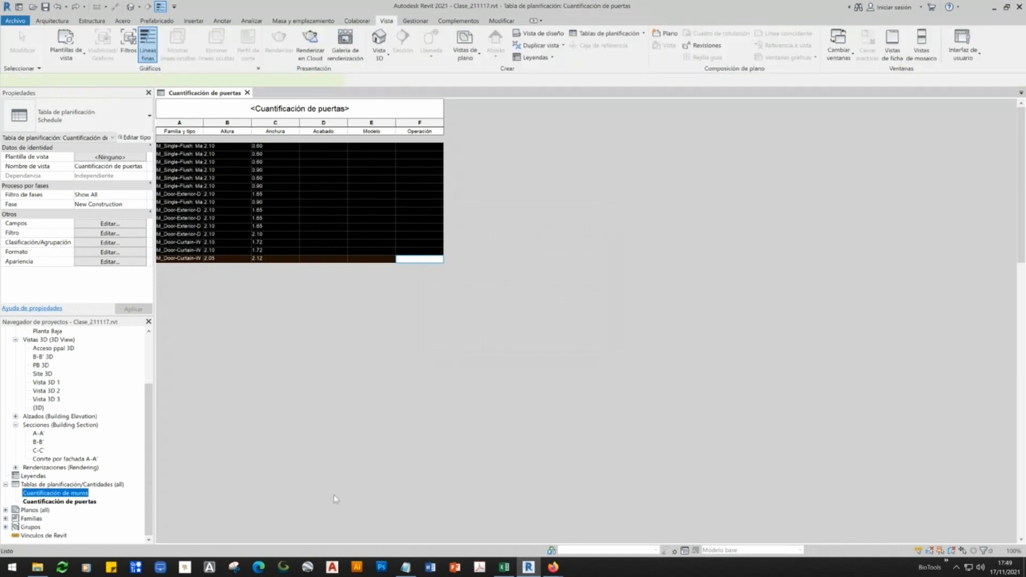
{"action": "double_click", "coordinate": [59, 493]}
{"action": "left_click", "coordinate": [15, 20]}
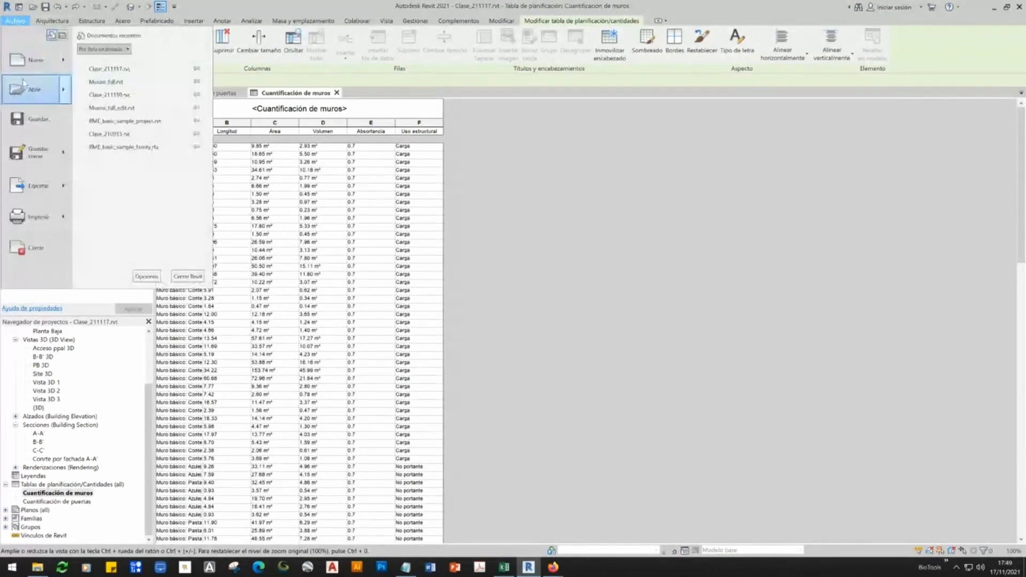
{"action": "left_click", "coordinate": [46, 200]}
{"action": "scroll", "coordinate": [133, 214], "scroll_direction": "down", "scroll_amount": 3}
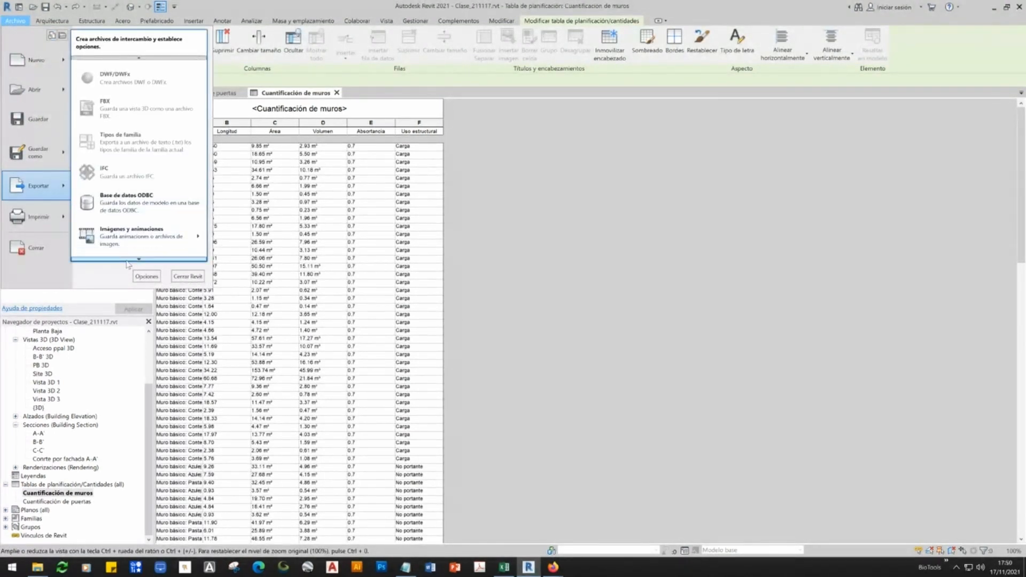
{"action": "mouse_move", "coordinate": [209, 211]}
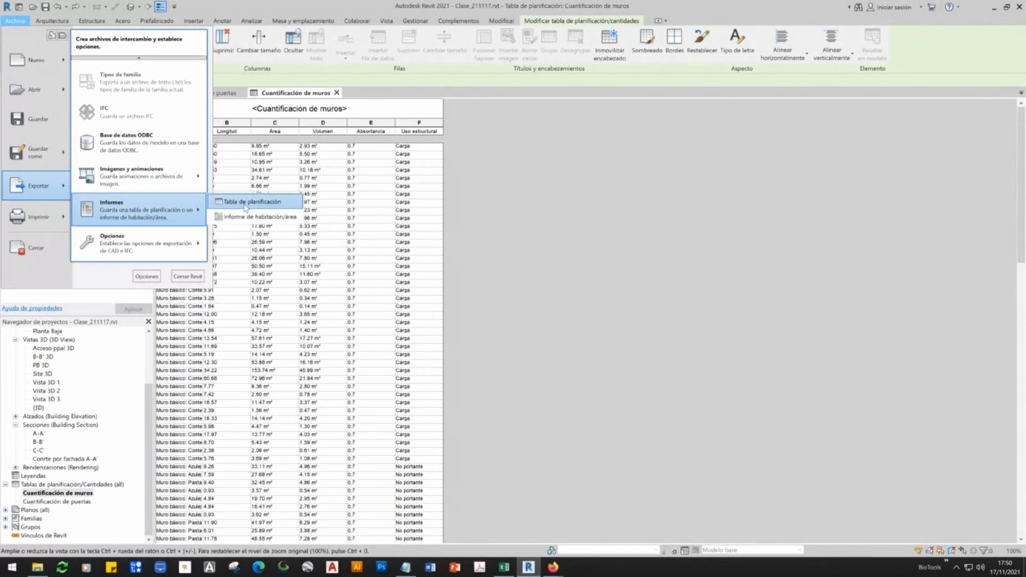
{"action": "left_click", "coordinate": [235, 201]}
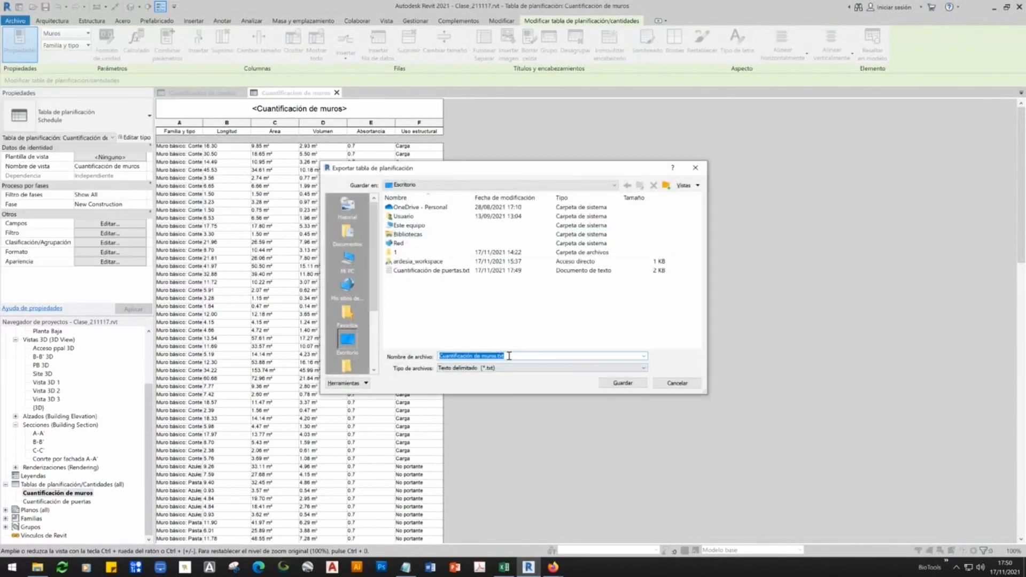
{"action": "left_click", "coordinate": [508, 371]}
{"action": "left_click", "coordinate": [508, 371]}
{"action": "left_click", "coordinate": [509, 373]}
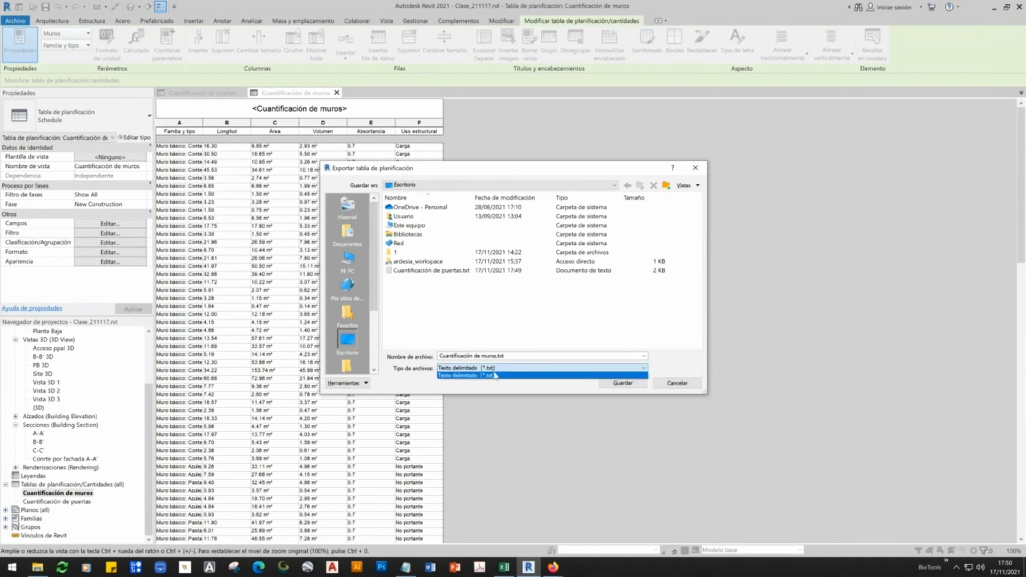
{"action": "left_click", "coordinate": [599, 386]}
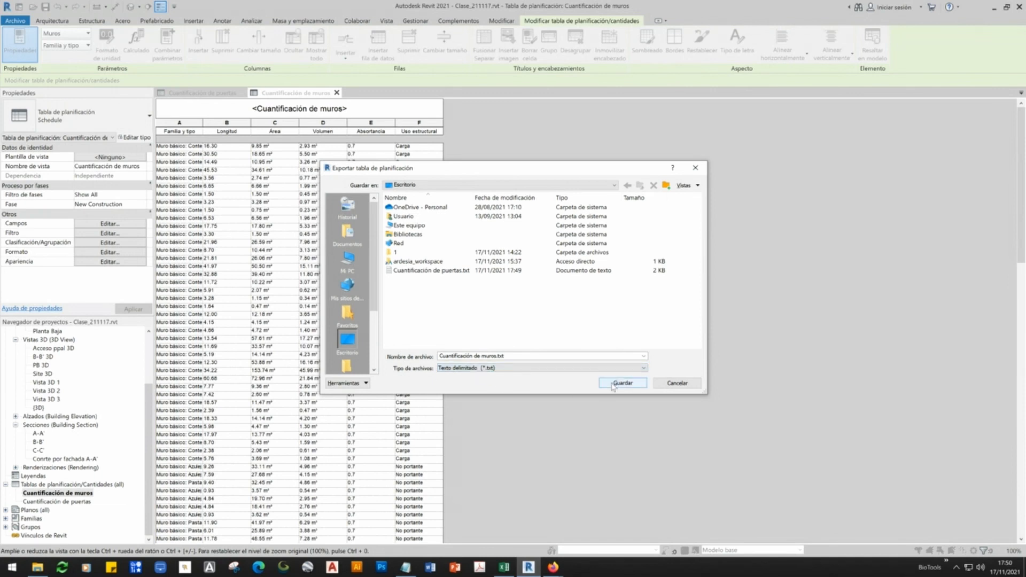
{"action": "left_click", "coordinate": [620, 383]}
{"action": "left_click", "coordinate": [518, 340]}
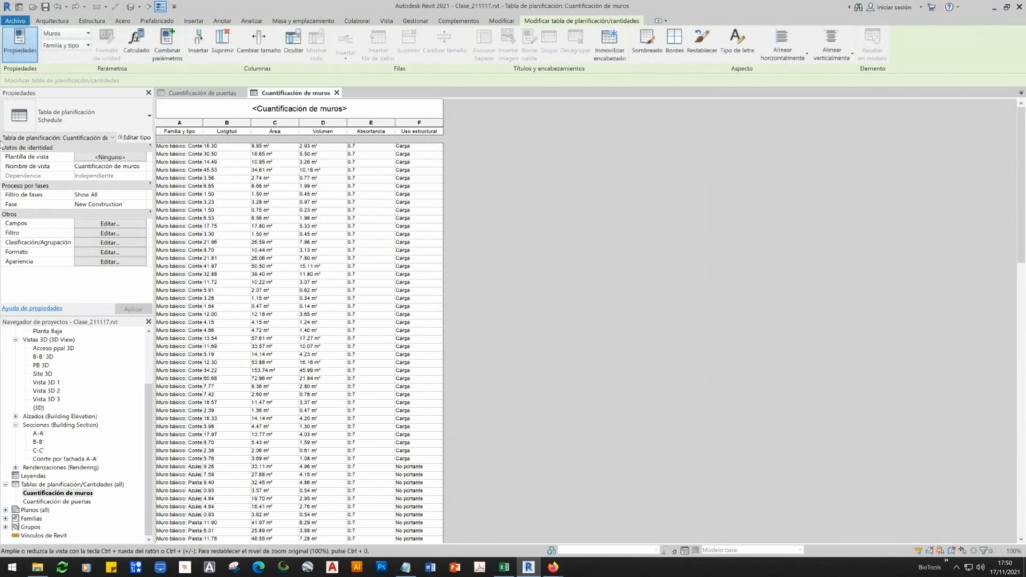
- Shrink the Revit window and minimize the browser behind it to uncover the exported schedule files on the Desktop
{"action": "double_click", "coordinate": [269, 12]}
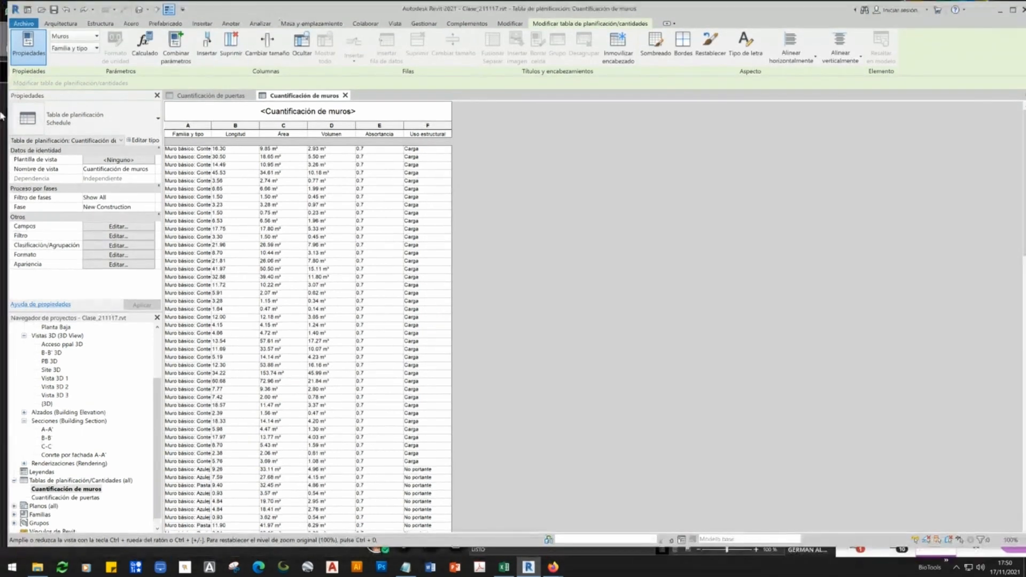
{"action": "left_click_drag", "start_coordinate": [6, 119], "coordinate": [71, 121]}
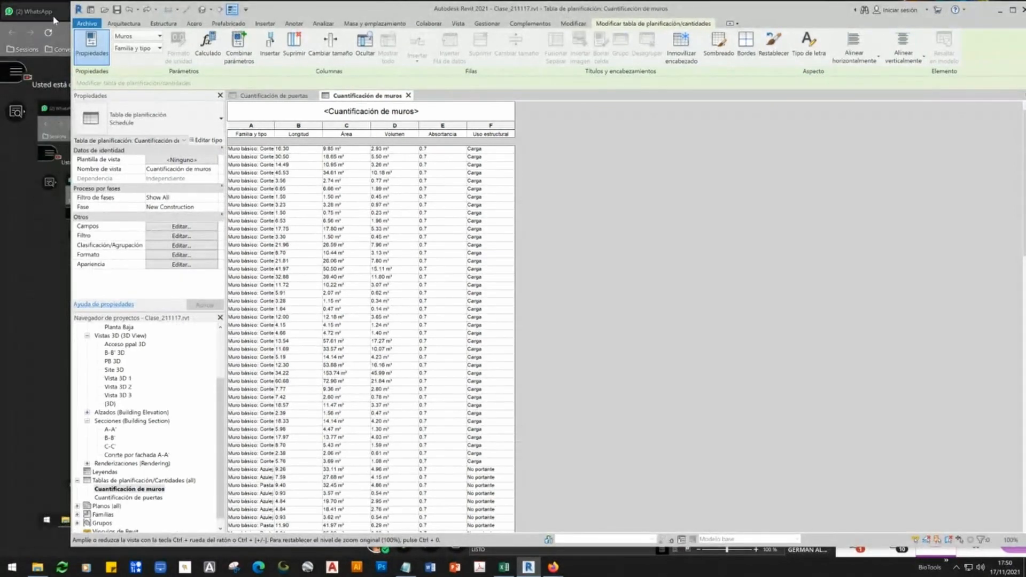
{"action": "mouse_move", "coordinate": [549, 570]}
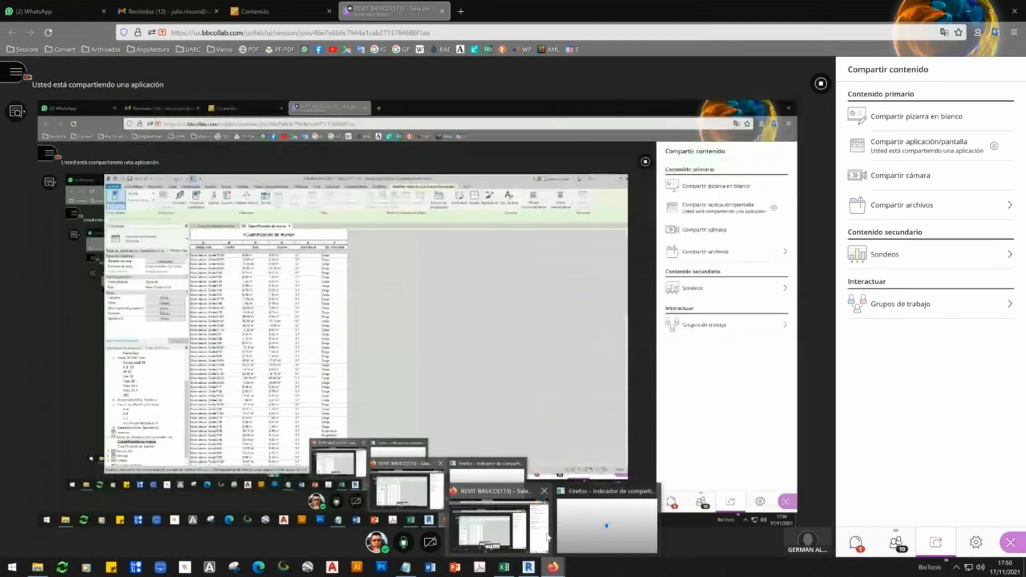
{"action": "left_click", "coordinate": [548, 537]}
{"action": "left_click", "coordinate": [967, 12]}
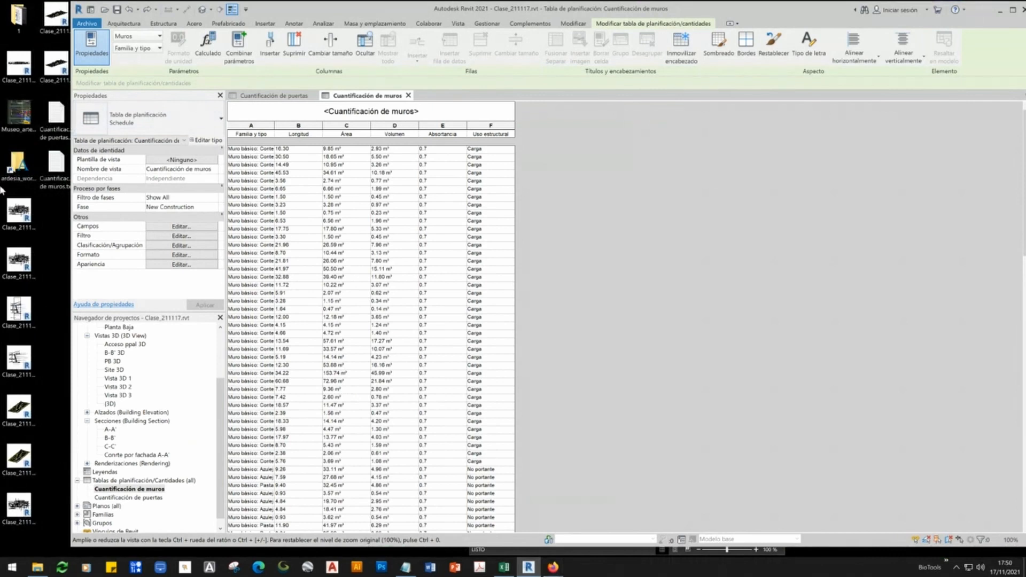
- Open Cuantificación de puertas.txt and Cuantificación de muros.txt from the Desktop in turn, examine their exported rows and close each file
{"action": "double_click", "coordinate": [55, 122]}
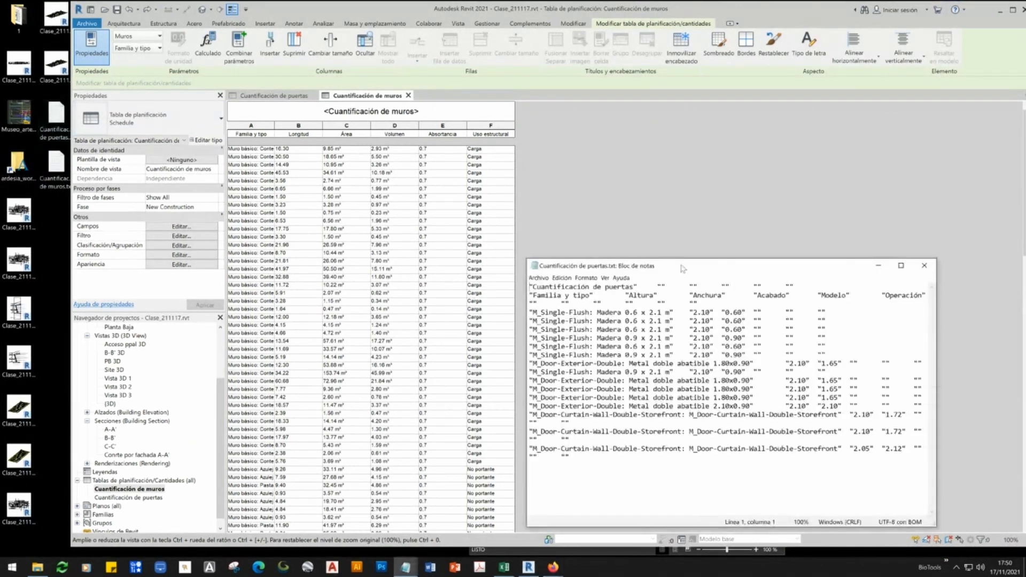
{"action": "double_click", "coordinate": [684, 267]}
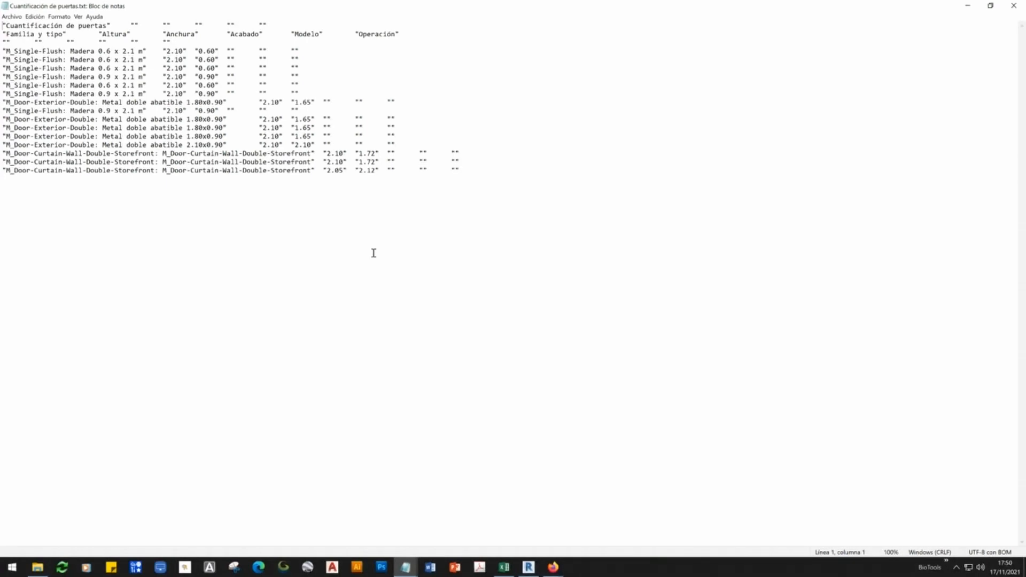
{"action": "left_click", "coordinate": [1013, 6]}
{"action": "double_click", "coordinate": [56, 171]}
{"action": "double_click", "coordinate": [744, 267]}
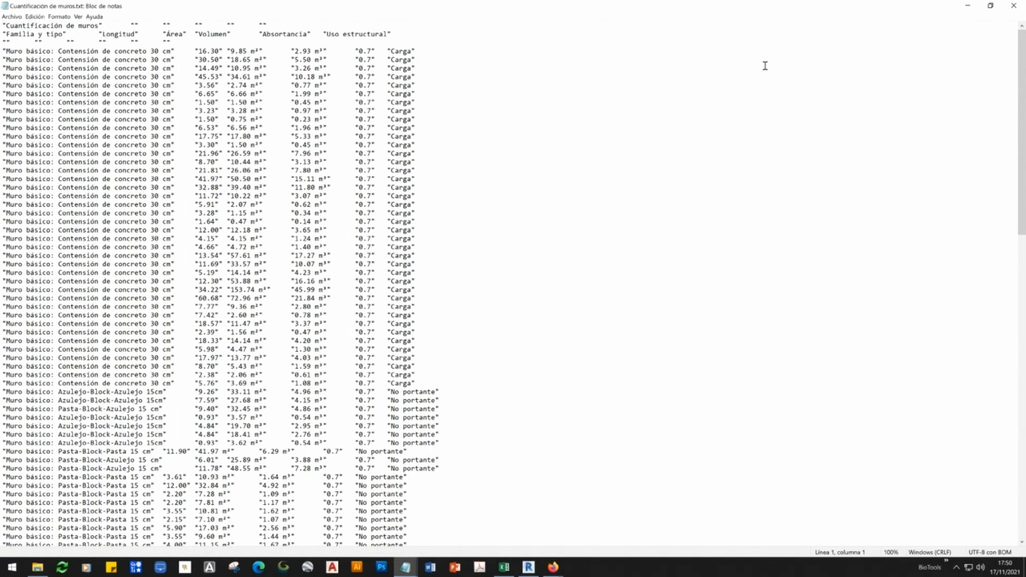
{"action": "left_click", "coordinate": [1014, 6]}
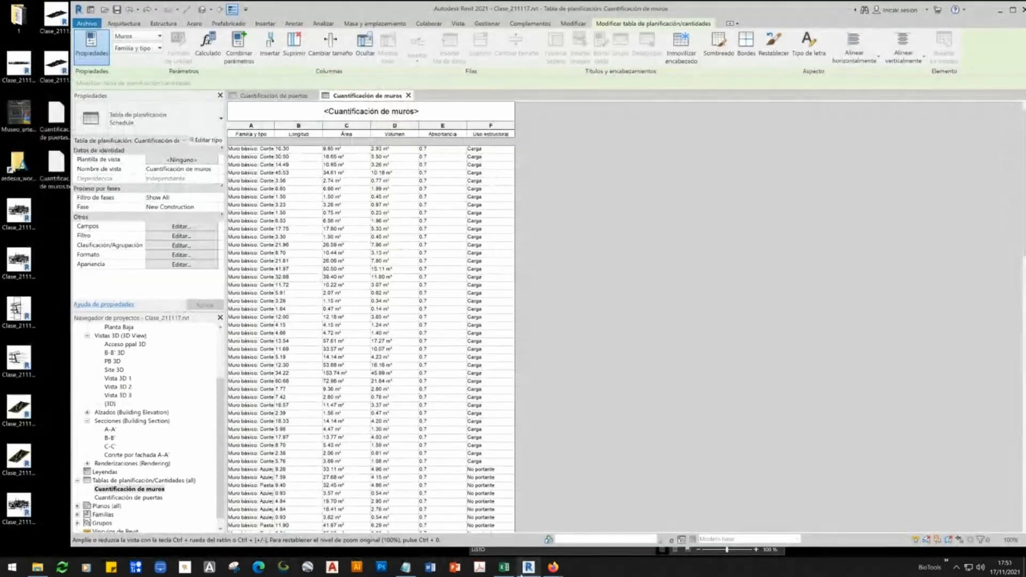
- Switch to Excel, maximize the blank workbook and start importing the text file Cuantificación de muros.txt from the Desktop
{"action": "left_click", "coordinate": [504, 567]}
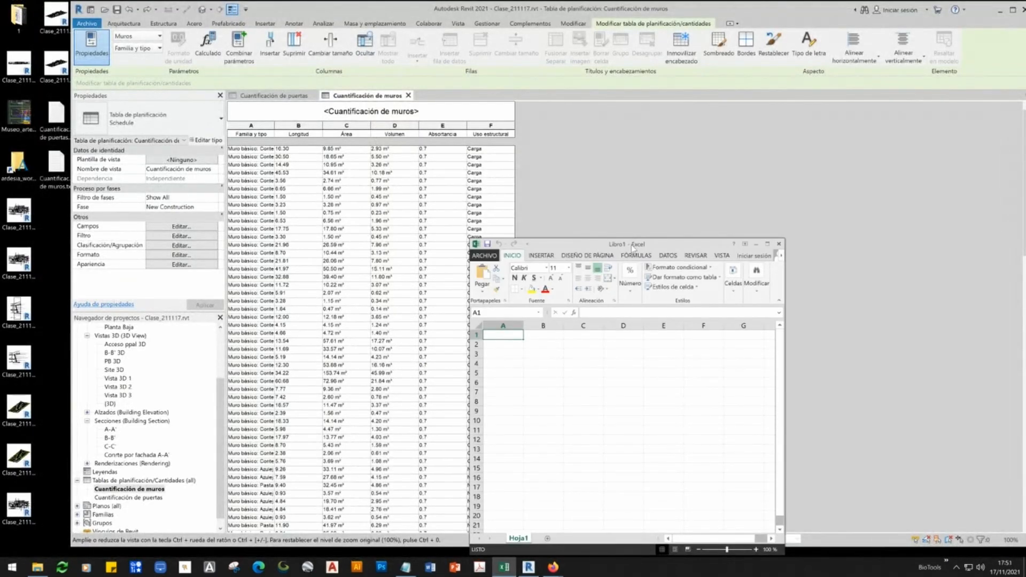
{"action": "double_click", "coordinate": [632, 246]}
{"action": "left_click", "coordinate": [199, 17]}
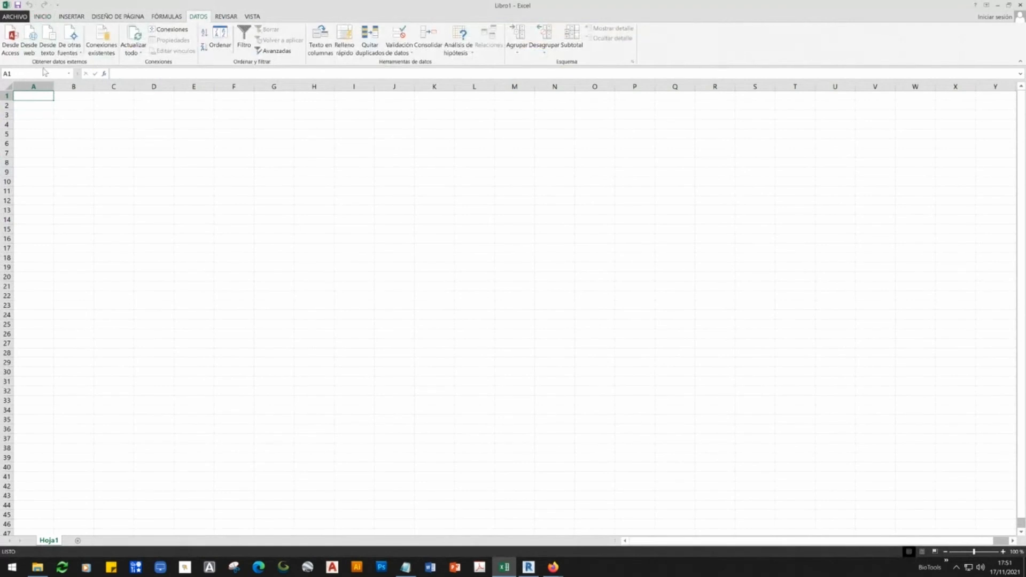
{"action": "left_click", "coordinate": [48, 46]}
{"action": "left_click_drag", "start_coordinate": [139, 10], "coordinate": [275, 48]}
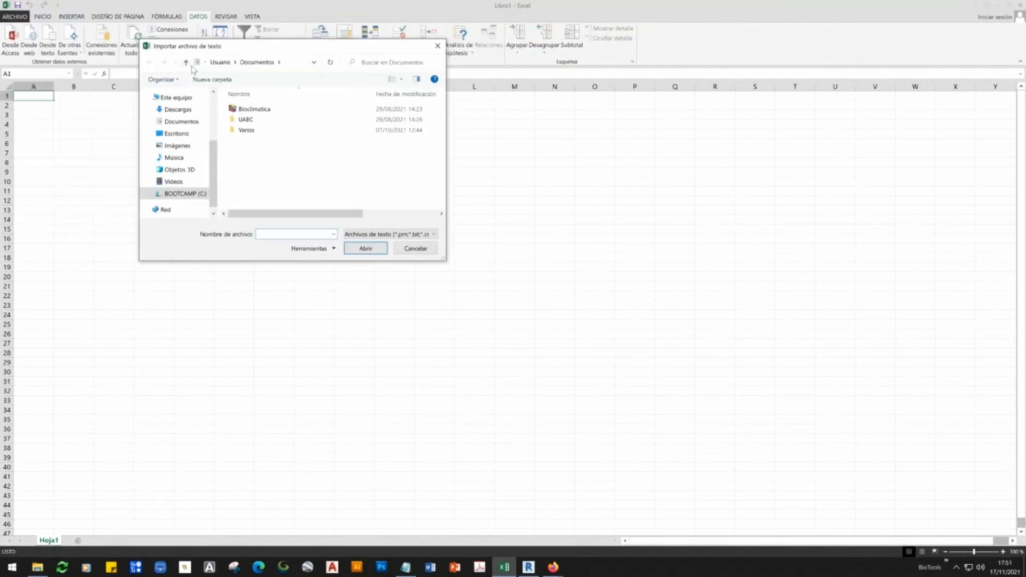
{"action": "left_click", "coordinate": [207, 63]}
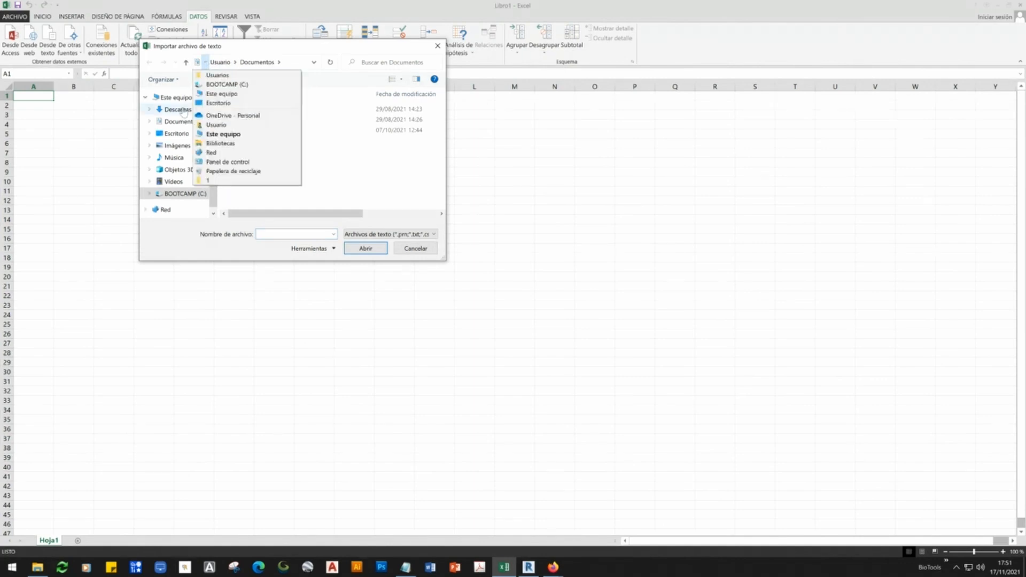
{"action": "left_click", "coordinate": [176, 133]}
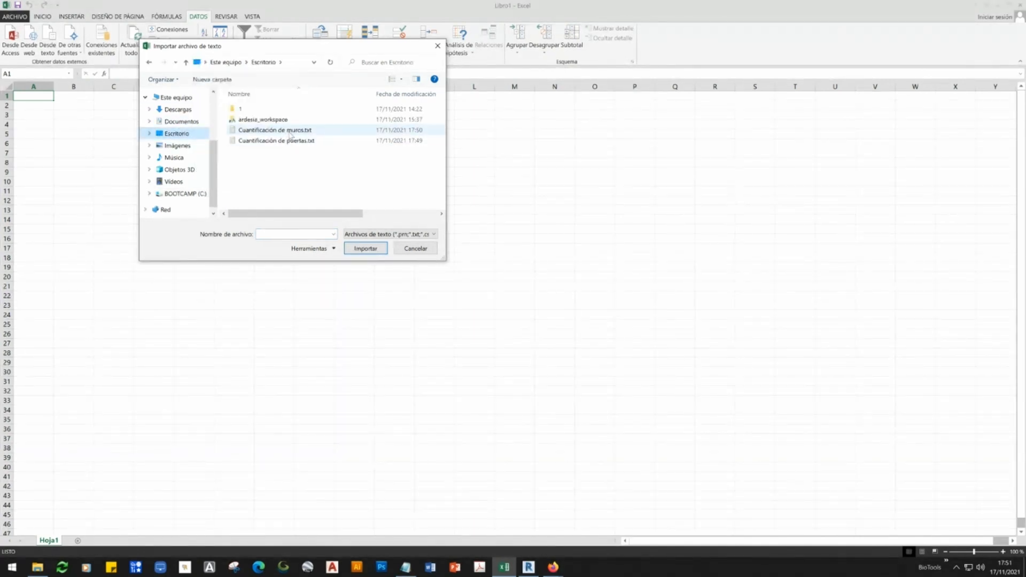
{"action": "double_click", "coordinate": [288, 131]}
- Complete the text import of the wall schedule with the General column format, placing the data from cell A1
{"action": "left_click_drag", "start_coordinate": [200, 165], "coordinate": [364, 136]}
{"action": "left_click", "coordinate": [429, 361]}
{"action": "left_click", "coordinate": [429, 361]}
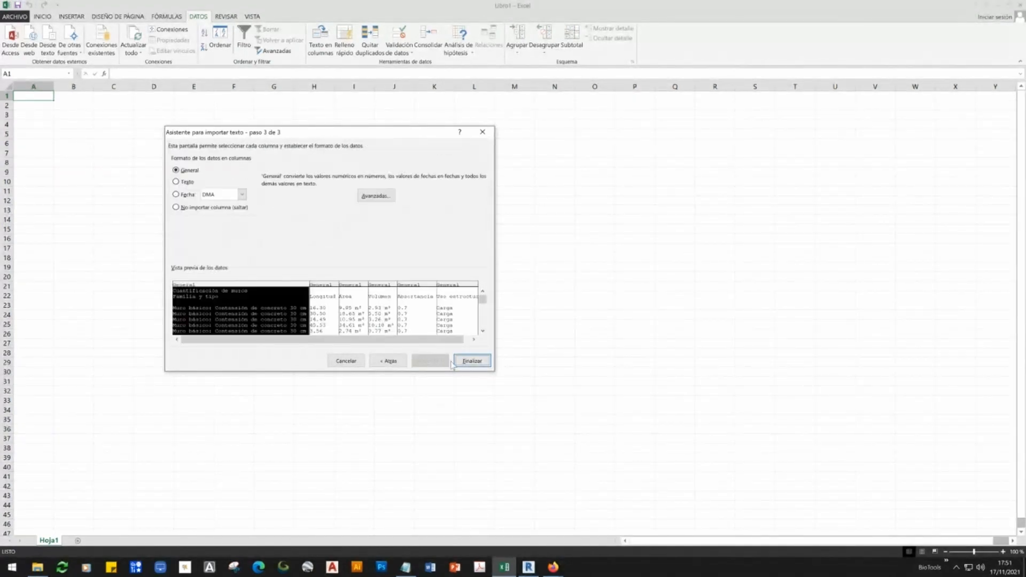
{"action": "left_click", "coordinate": [451, 363]}
{"action": "left_click", "coordinate": [320, 314]}
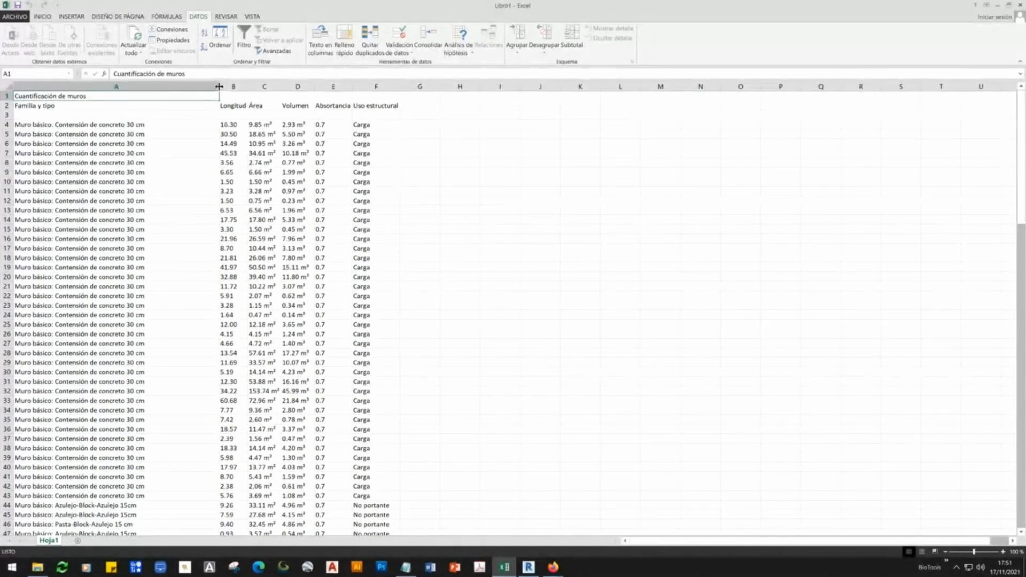
- Narrow column A and add the headers PU in G2 and Total in H2 beside the wall schedule's columns
{"action": "scroll", "coordinate": [256, 243], "scroll_direction": "down", "scroll_amount": 20}
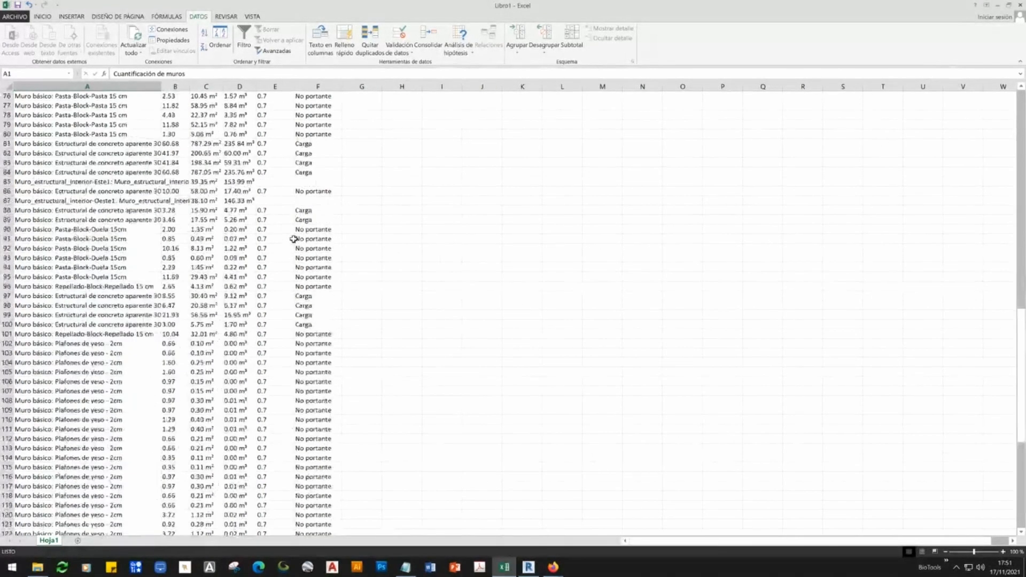
{"action": "key", "text": "ctrl+Home"}
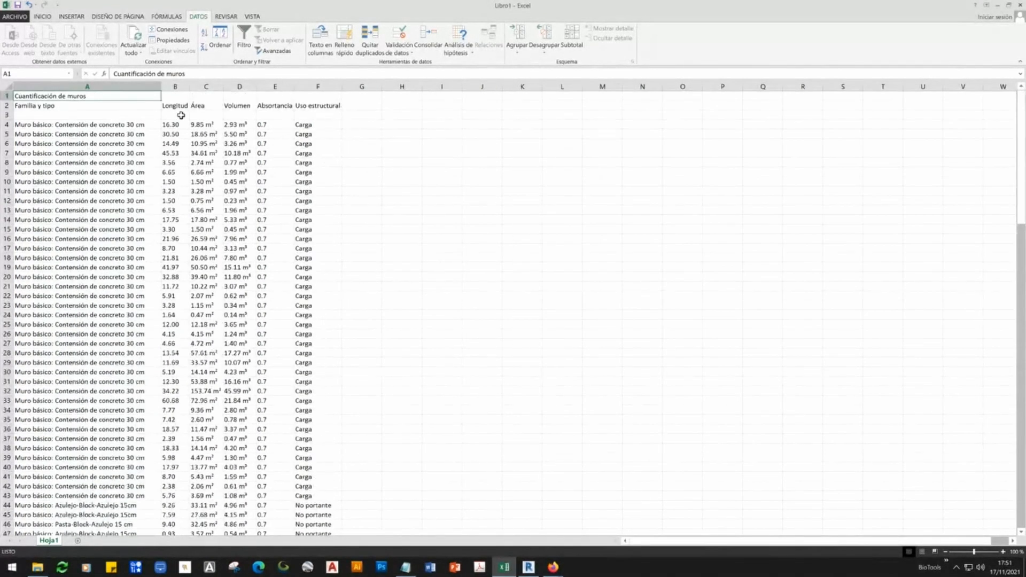
{"action": "left_click", "coordinate": [357, 106]}
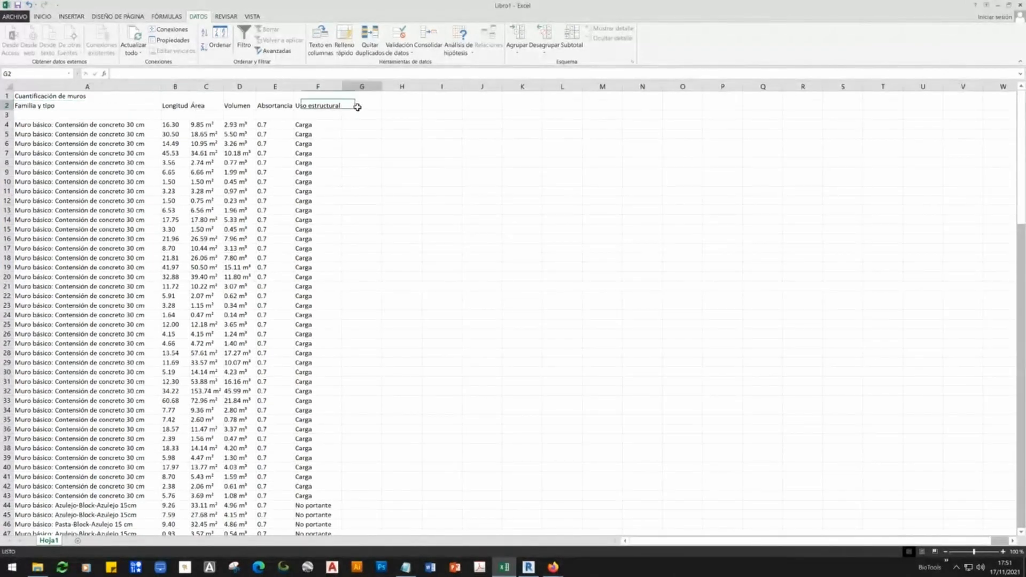
{"action": "type", "text": "PU"}
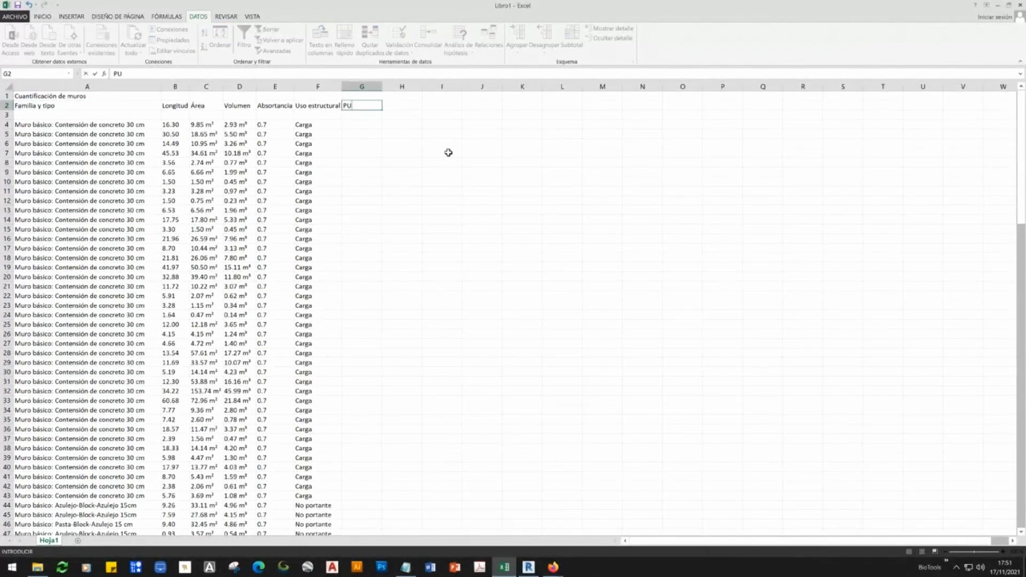
{"action": "key", "text": "Tab"}
{"action": "type", "text": "Tot"}
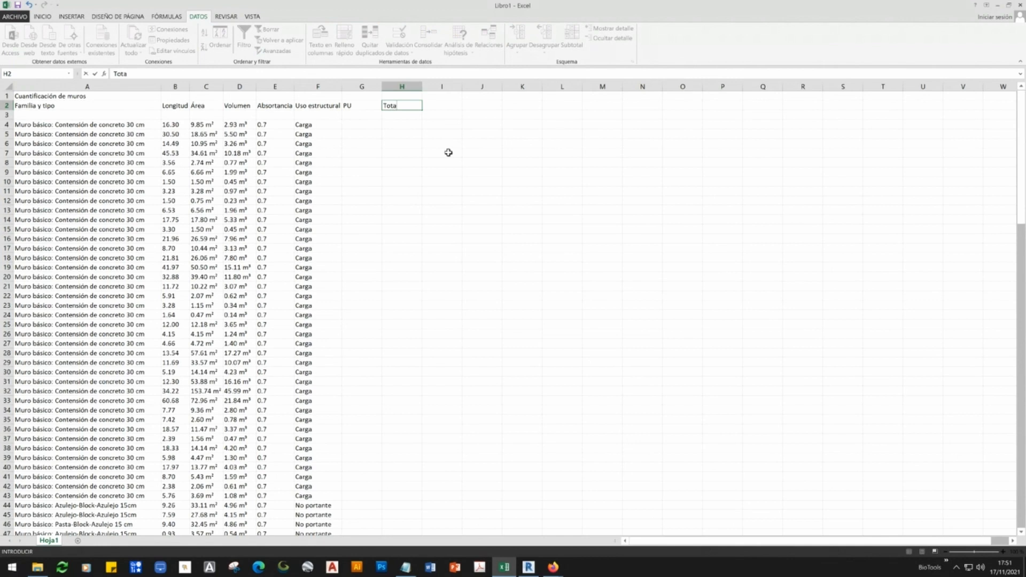
{"action": "type", "text": "al"}
{"action": "key", "text": "Return"}
{"action": "key", "text": "Left"}
{"action": "key", "text": "Down"}
{"action": "key", "text": "Right"}
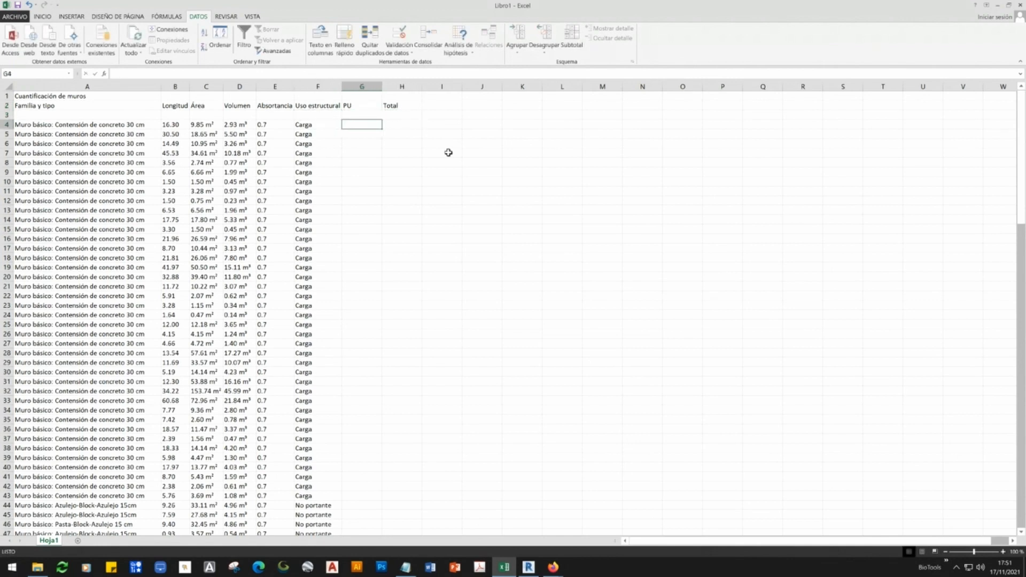
- Enter a unit price of 500 in G4 for the first wall row
{"action": "left_click", "coordinate": [43, 125]}
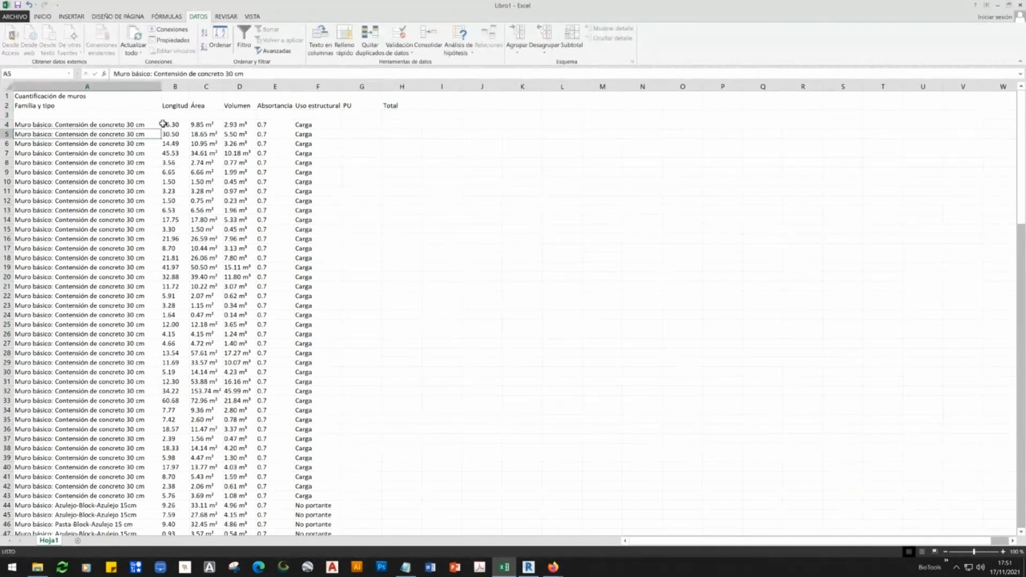
{"action": "left_click", "coordinate": [371, 125]}
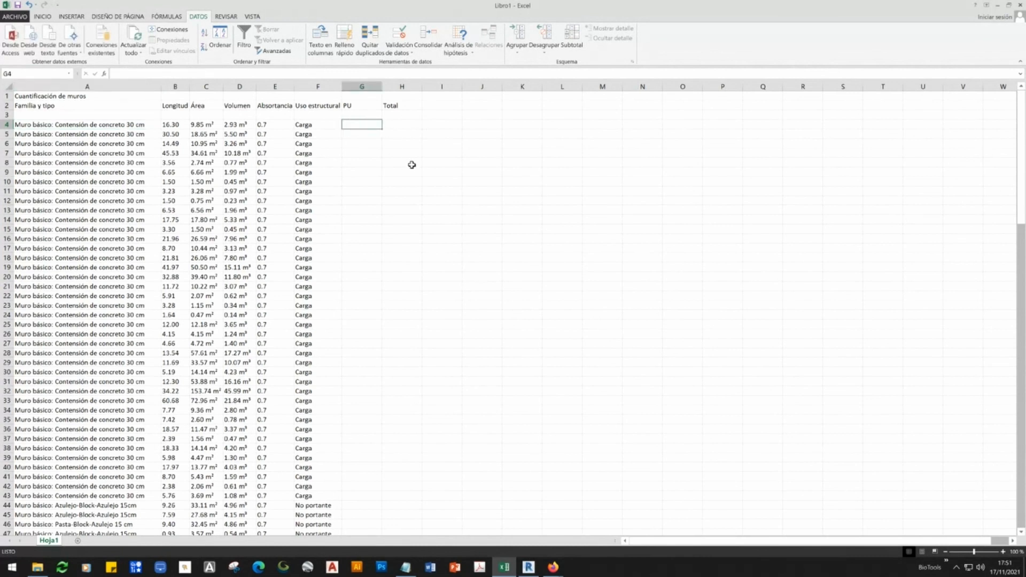
{"action": "type", "text": "5"}
{"action": "key", "text": "Return"}
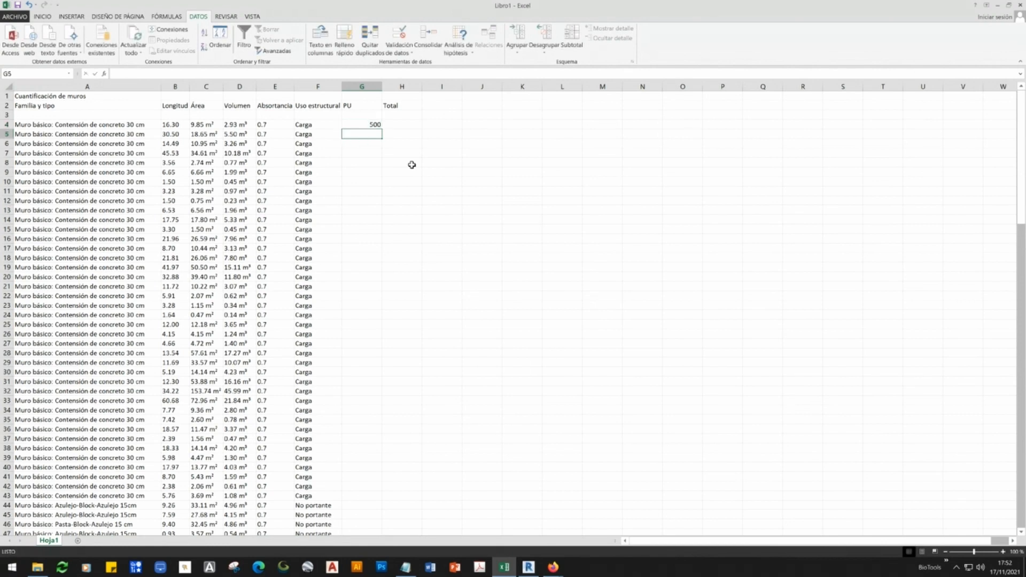
- Calculate the first wall's total in H4 with the formula =G4*B4
{"action": "key", "text": "Up"}
{"action": "key", "text": "Right"}
{"action": "left_click", "coordinate": [374, 125]}
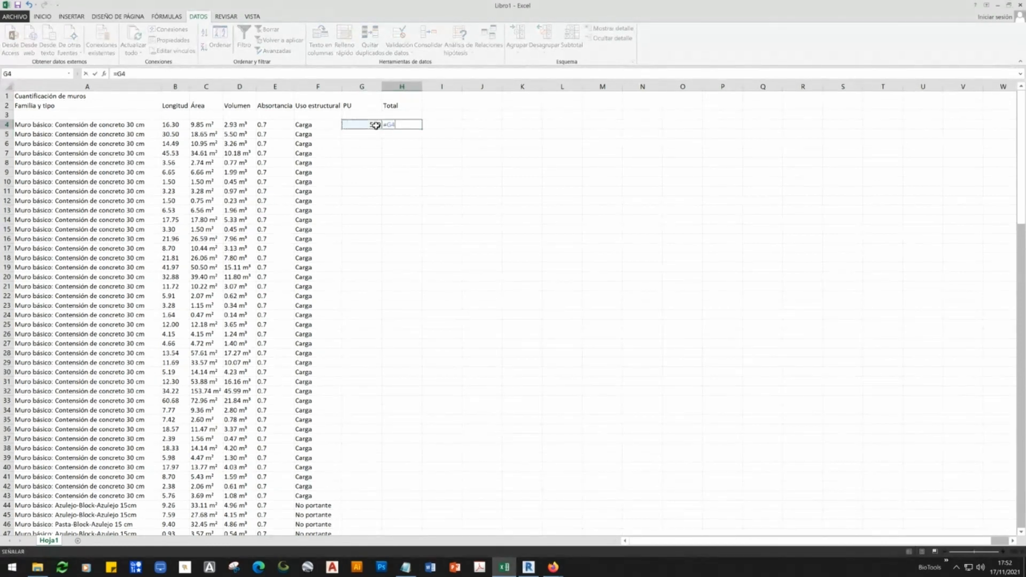
{"action": "type", "text": "*"}
{"action": "left_click", "coordinate": [175, 123]}
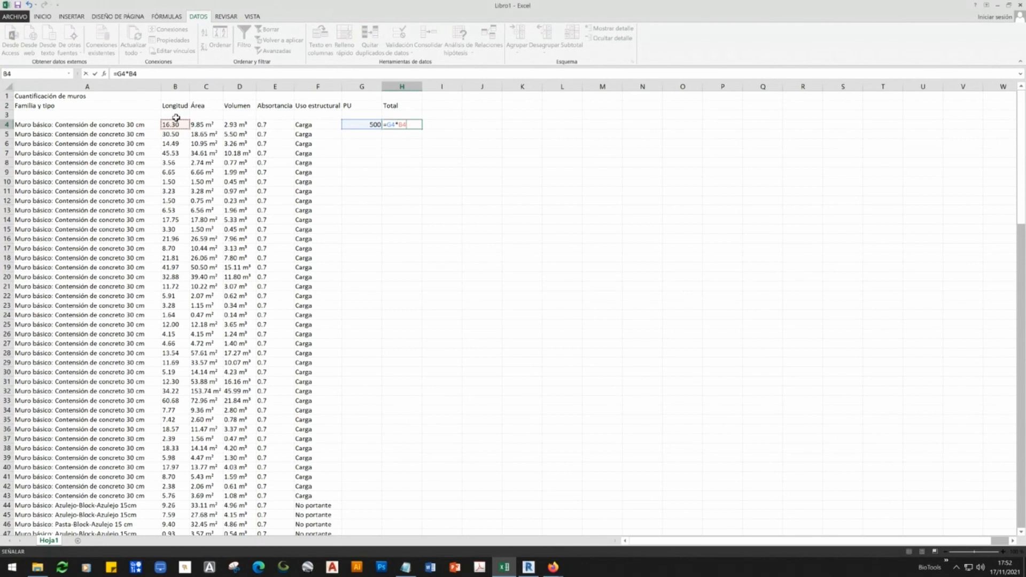
{"action": "key", "text": "Return"}
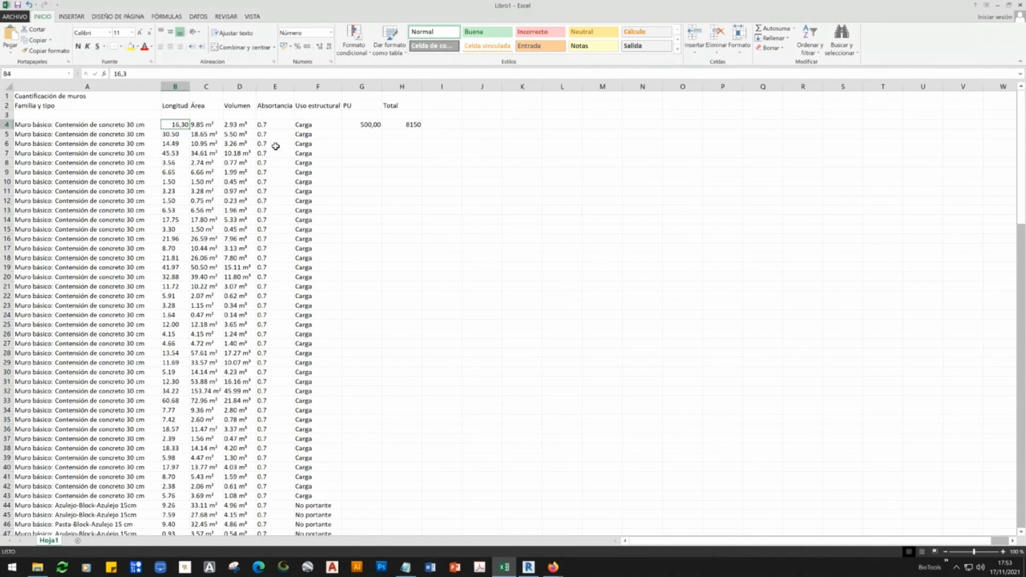
- Replace every decimal point in the sheet with a decimal comma
{"action": "key", "text": "ctrl+l"}
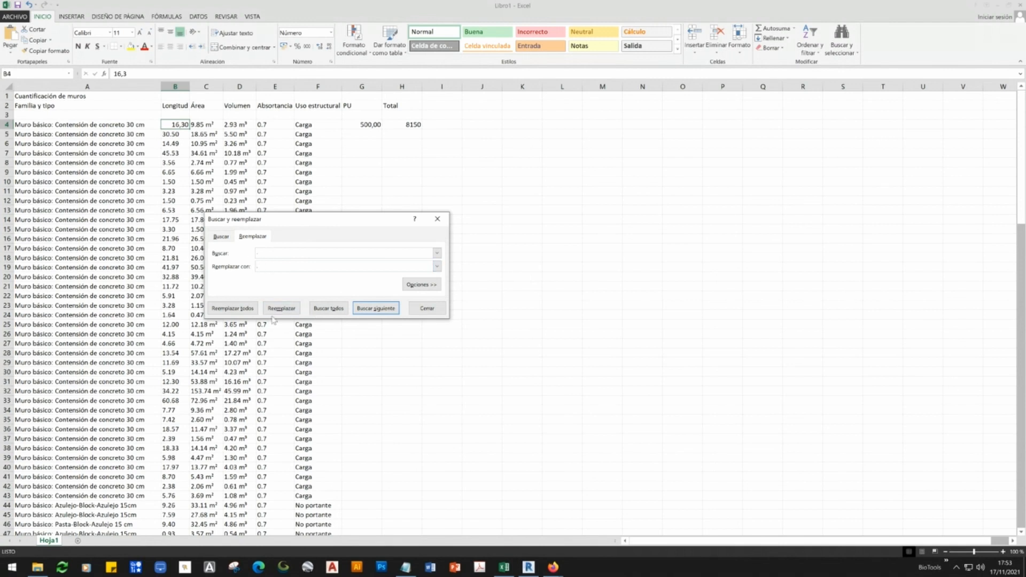
{"action": "left_click", "coordinate": [232, 309]}
{"action": "key", "text": "Return"}
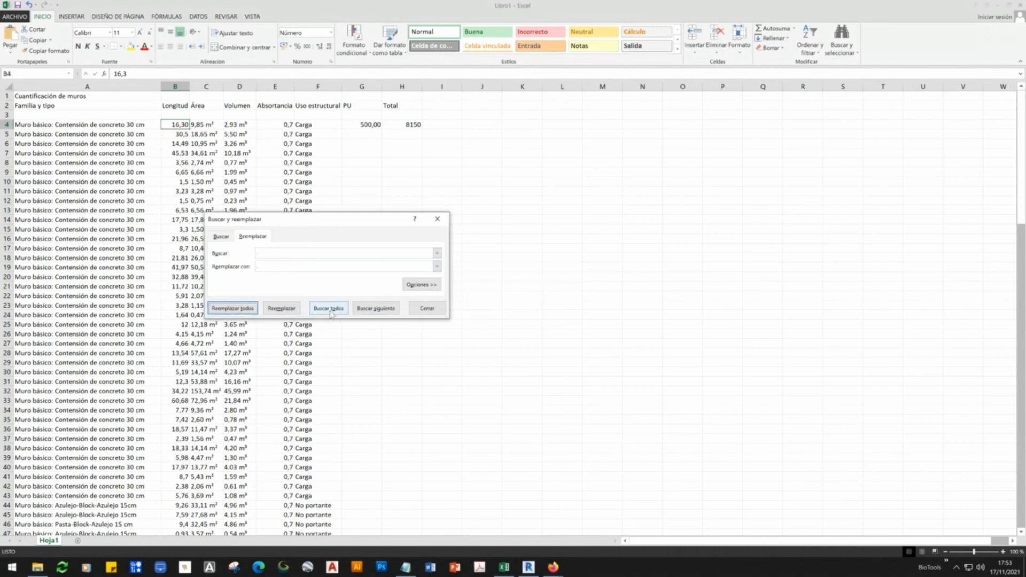
{"action": "left_click", "coordinate": [427, 308]}
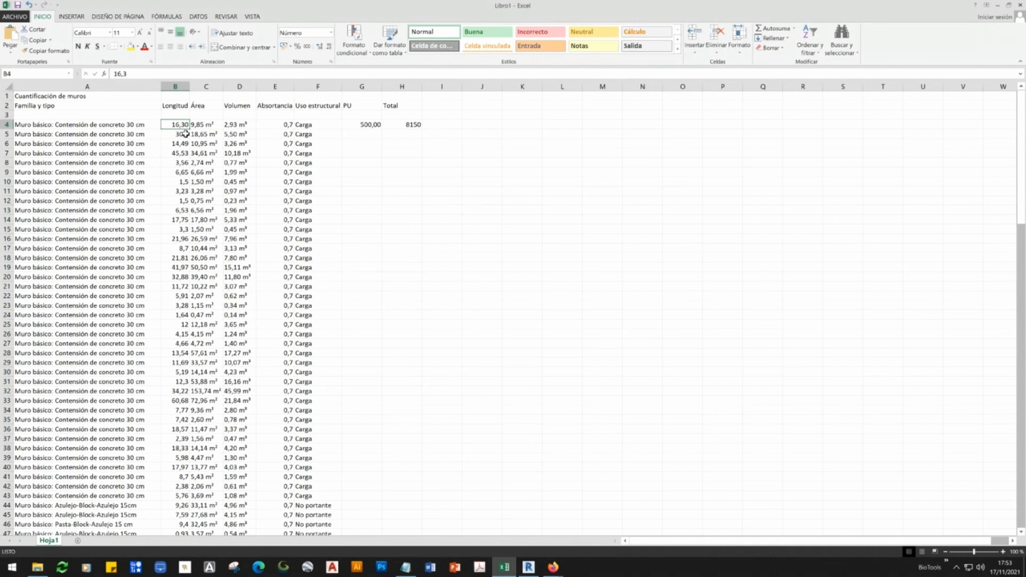
- Remove the decimals from the unit price in G4
{"action": "left_click", "coordinate": [352, 125]}
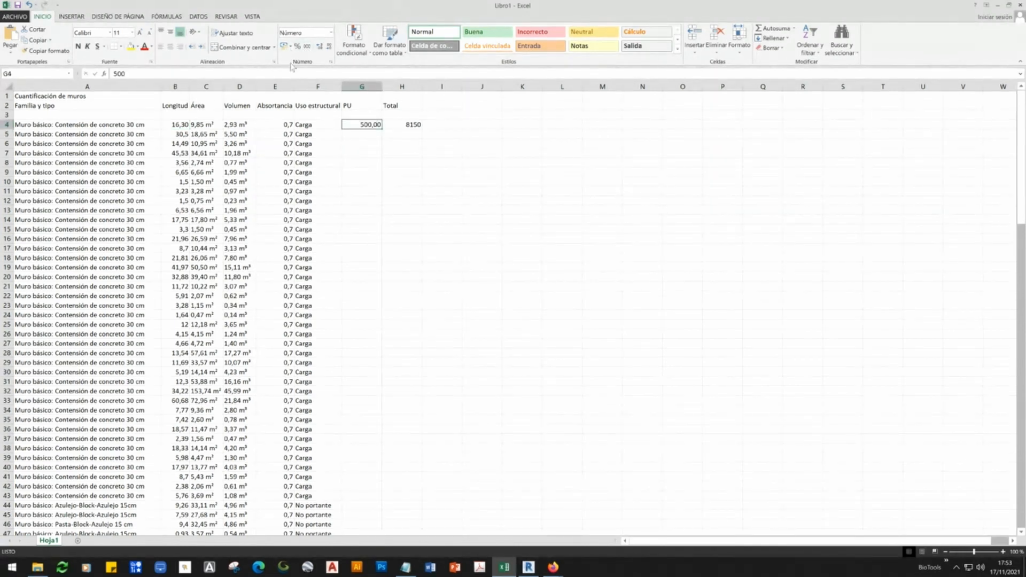
{"action": "left_click", "coordinate": [320, 46]}
{"action": "left_click", "coordinate": [328, 48]}
- Enter the unit prices 150, 345 and 222 in cells G5 to G7
{"action": "left_click", "coordinate": [376, 135]}
{"action": "type", "text": "250"}
{"action": "key", "text": "Return"}
{"action": "type", "text": "345"}
{"action": "key", "text": "Return"}
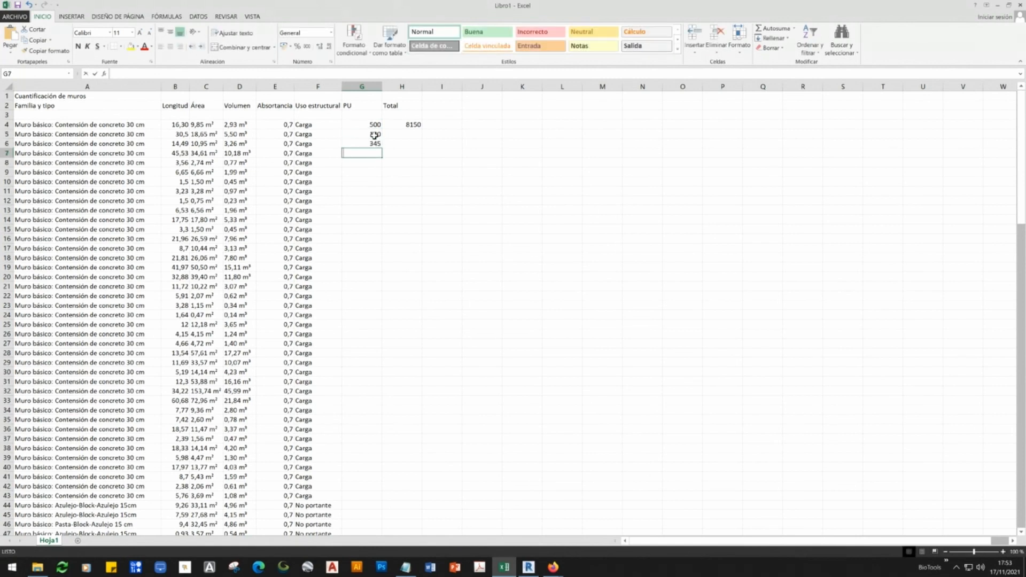
{"action": "type", "text": "222"}
{"action": "key", "text": "Return"}
- Fill the total formula from H4 down to H7 and check the formula in H7
{"action": "left_click", "coordinate": [401, 124]}
{"action": "left_click_drag", "start_coordinate": [430, 128], "coordinate": [425, 156]}
{"action": "double_click", "coordinate": [393, 153]}
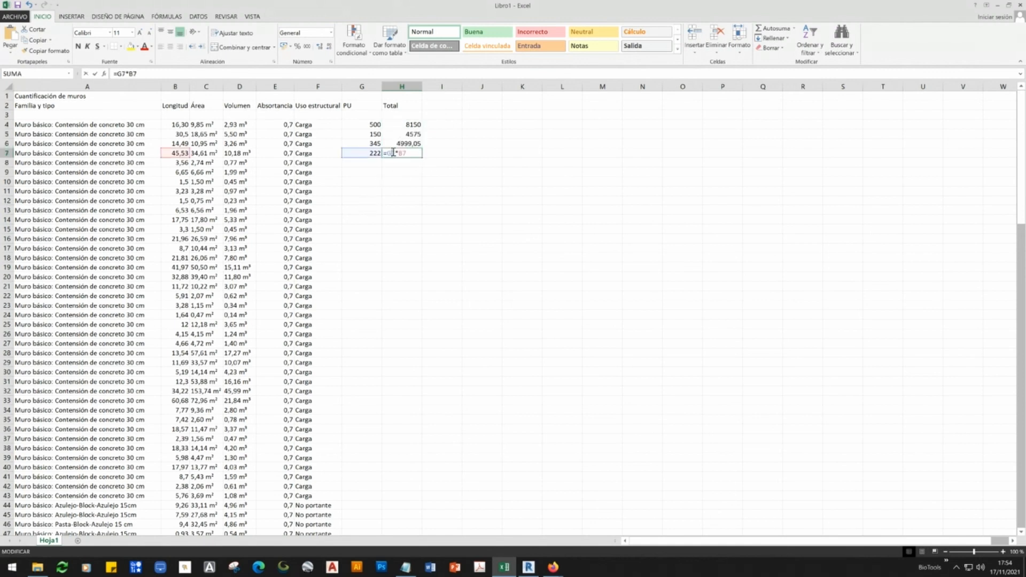
{"action": "left_click", "coordinate": [400, 172]}
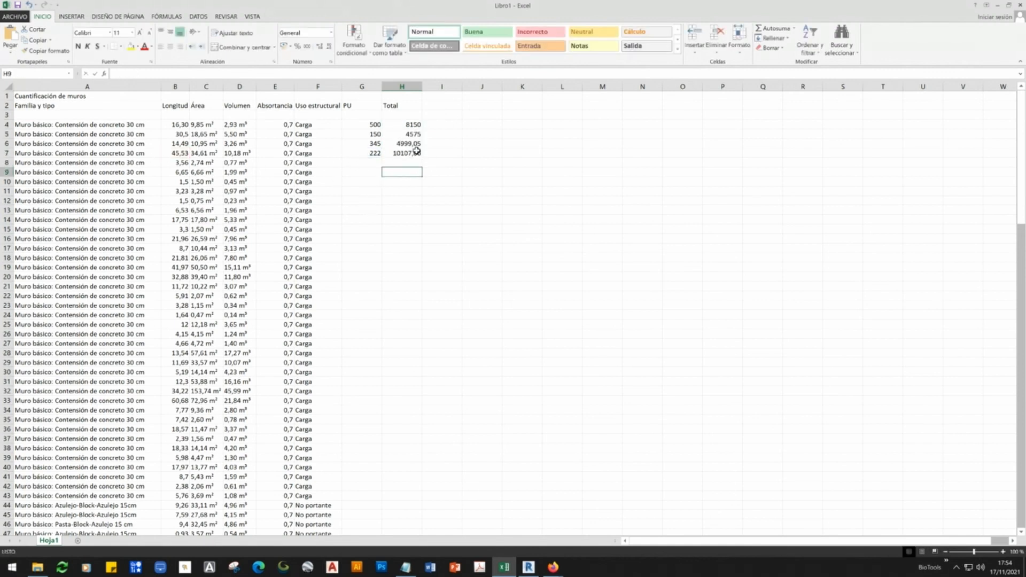
- Sum the totals of H4 to H7 in cell H8 with the SUMA function
{"action": "left_click_drag", "start_coordinate": [411, 124], "coordinate": [410, 144]}
{"action": "left_click", "coordinate": [409, 163]}
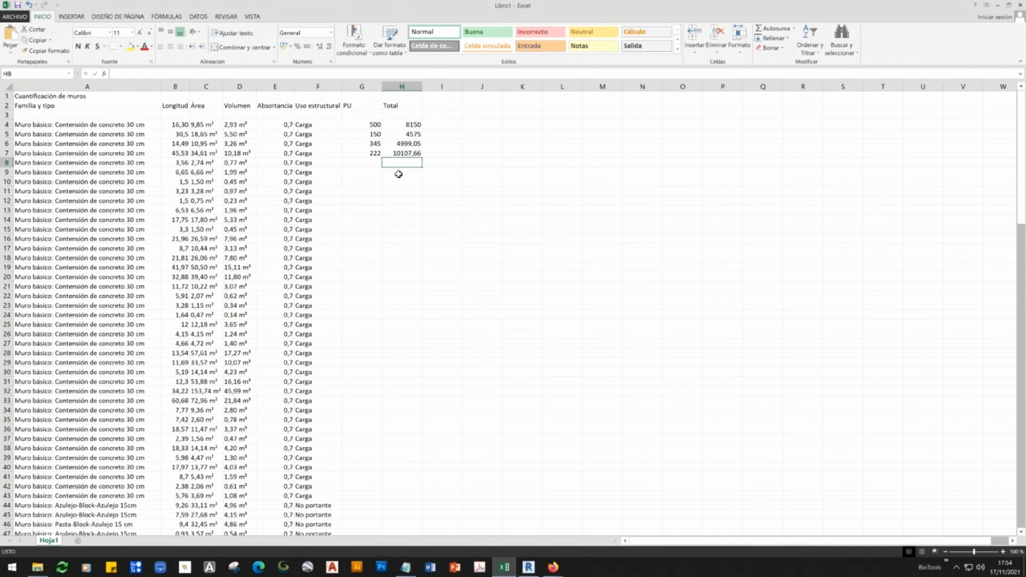
{"action": "type", "text": "=suma"}
{"action": "double_click", "coordinate": [407, 173]}
{"action": "left_click_drag", "start_coordinate": [406, 125], "coordinate": [406, 152]}
{"action": "key", "text": "Return"}
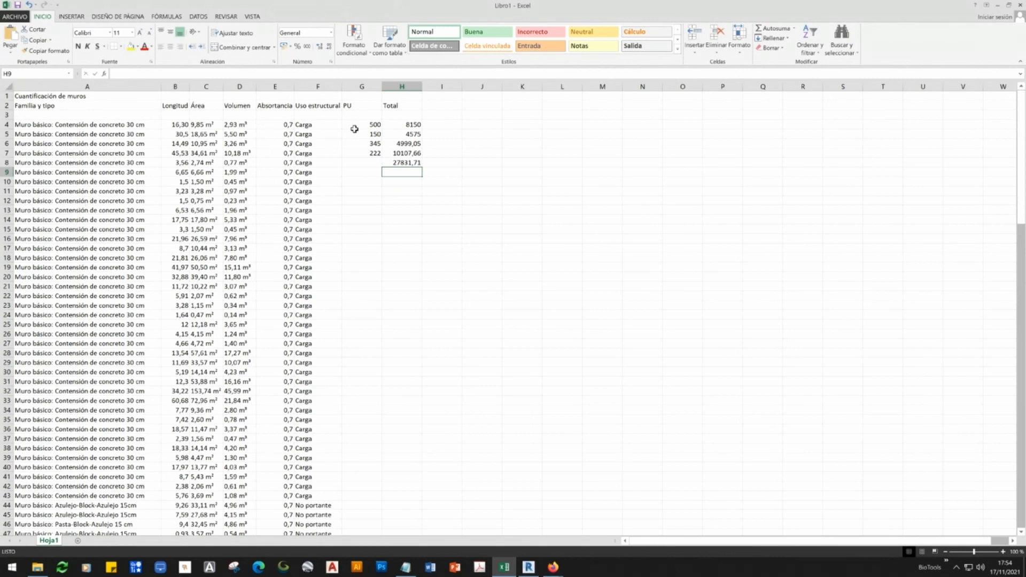
- Examine the columns from Longitud to Total and the unit text inside the area value in C4
{"action": "left_click", "coordinate": [176, 84]}
{"action": "left_click_drag", "start_coordinate": [206, 86], "coordinate": [444, 86]}
{"action": "left_click", "coordinate": [361, 249]}
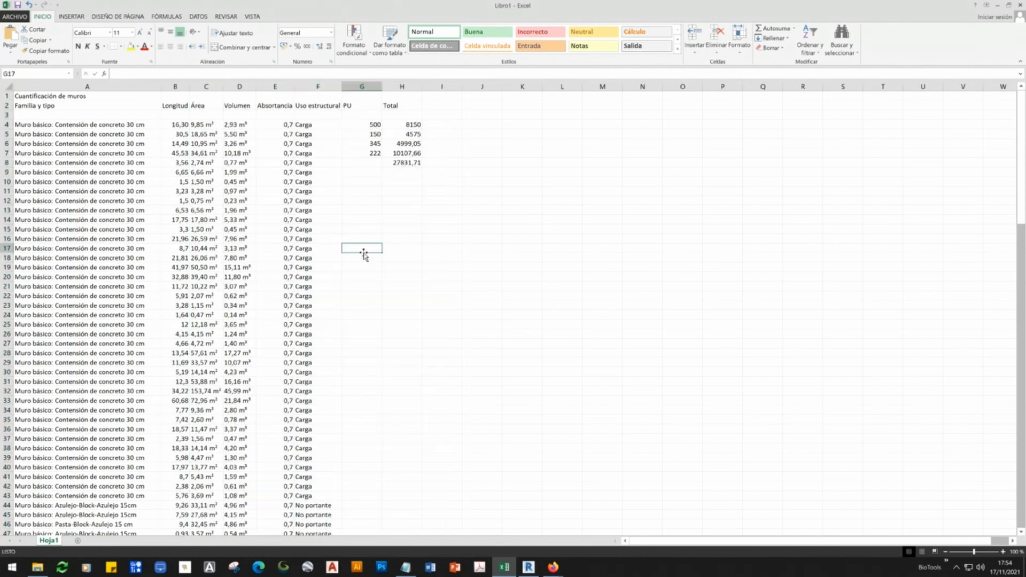
{"action": "double_click", "coordinate": [204, 125]}
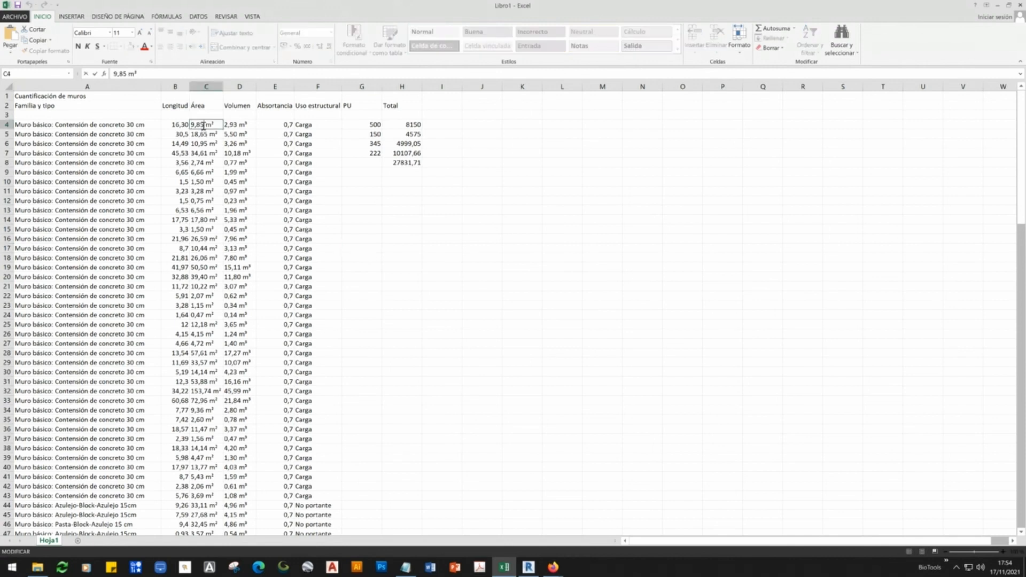
{"action": "left_click_drag", "start_coordinate": [204, 124], "coordinate": [218, 124]}
{"action": "left_click", "coordinate": [369, 231]}
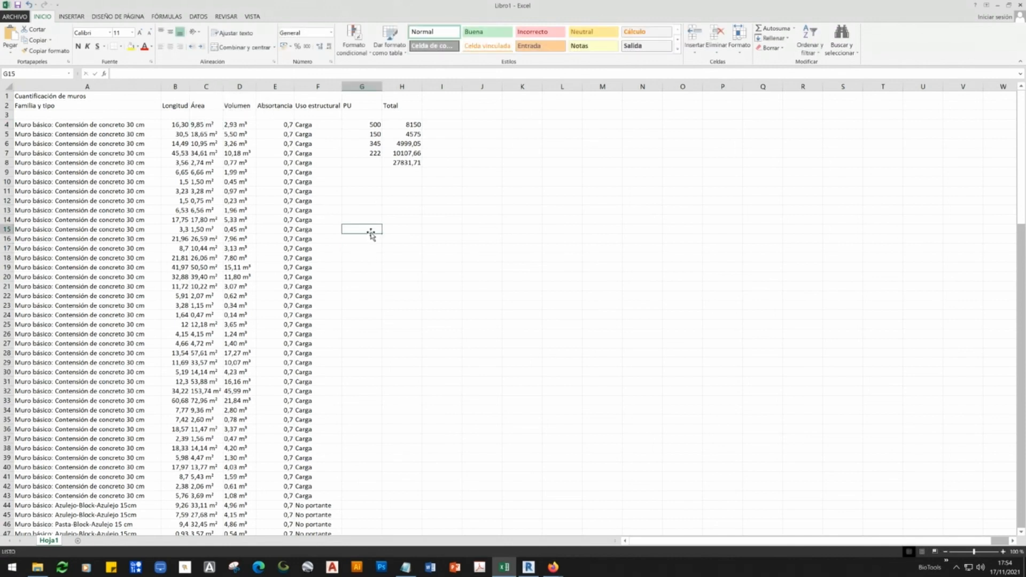
- Close the workbook without saving it and open a new blank Excel workbook
{"action": "left_click", "coordinate": [1020, 6]}
{"action": "left_click", "coordinate": [513, 293]}
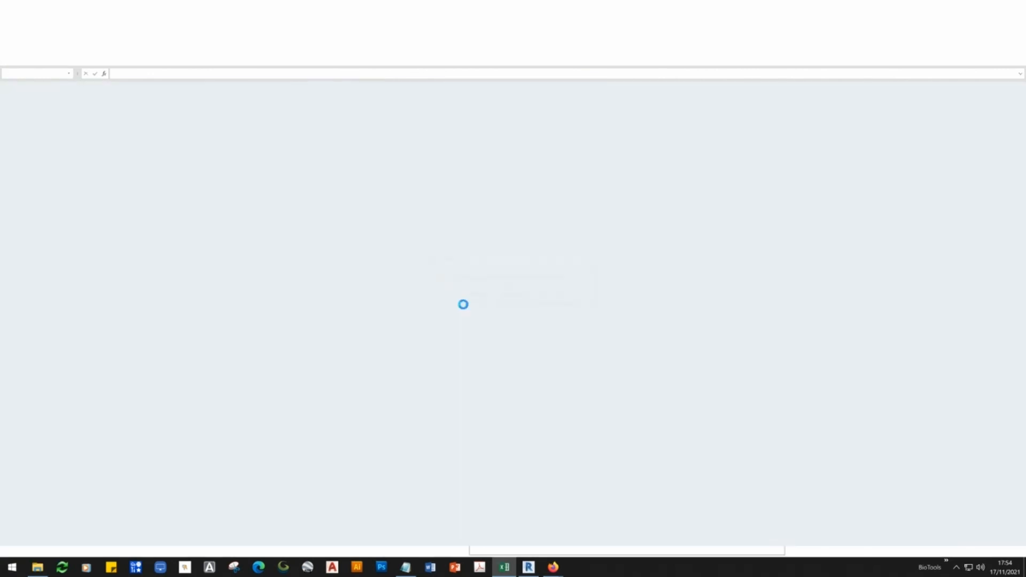
{"action": "left_click", "coordinate": [504, 567]}
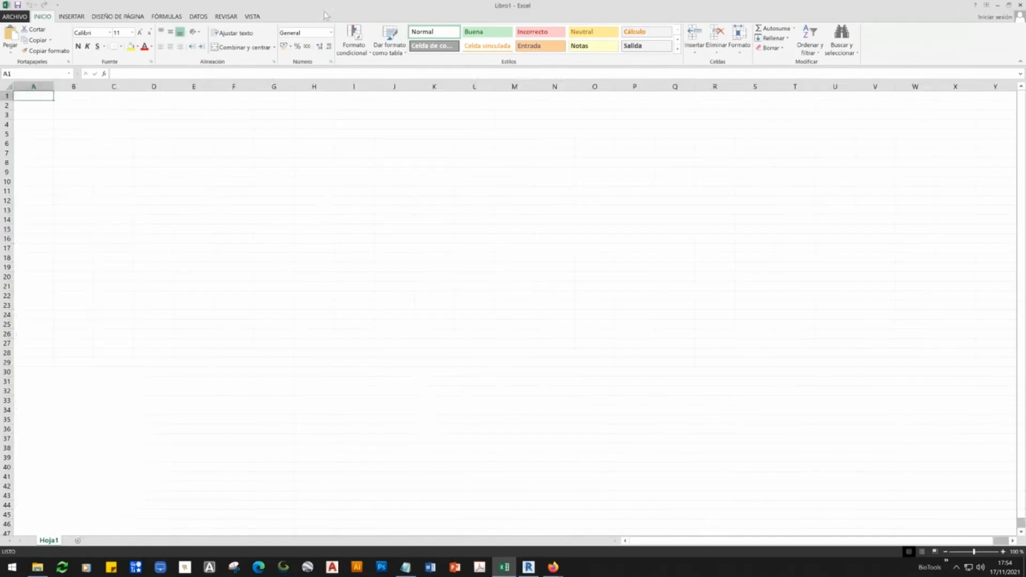
- Open the exported Cuantificación de muros.txt file directly in Excel and select column A
{"action": "double_click", "coordinate": [328, 15]}
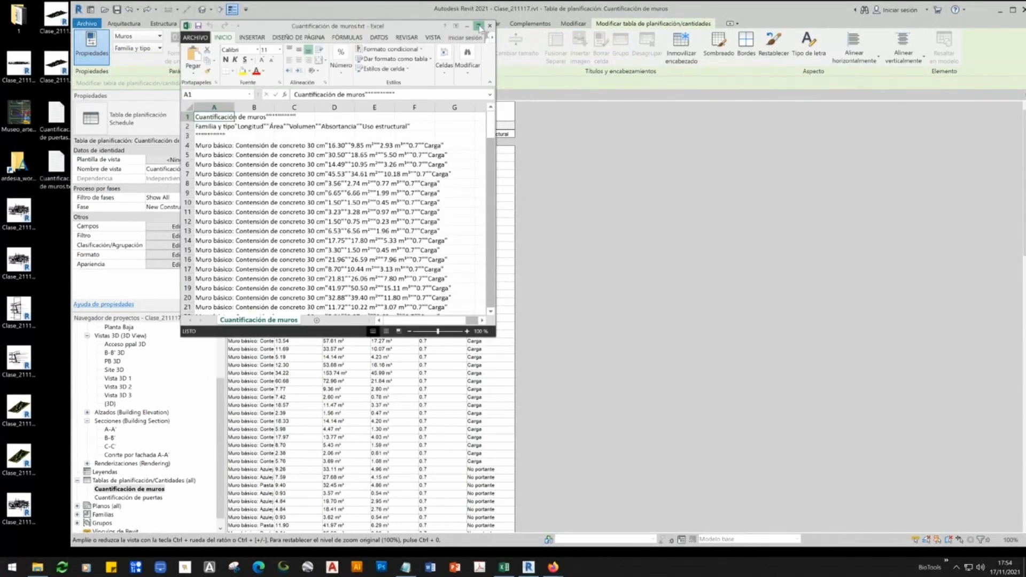
{"action": "left_click", "coordinate": [479, 26]}
{"action": "left_click", "coordinate": [34, 86]}
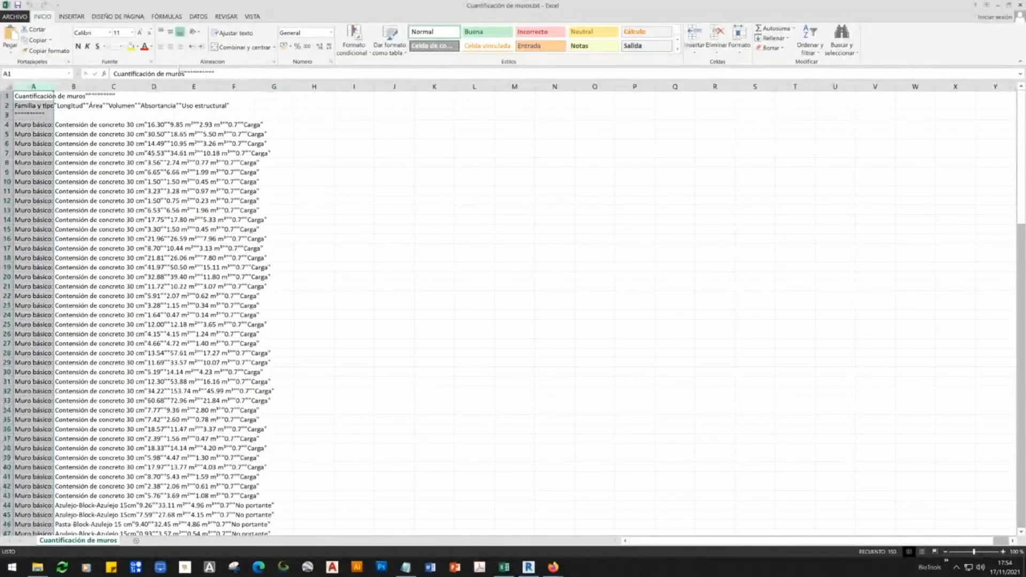
{"action": "left_click", "coordinate": [199, 17]}
{"action": "left_click", "coordinate": [50, 39]}
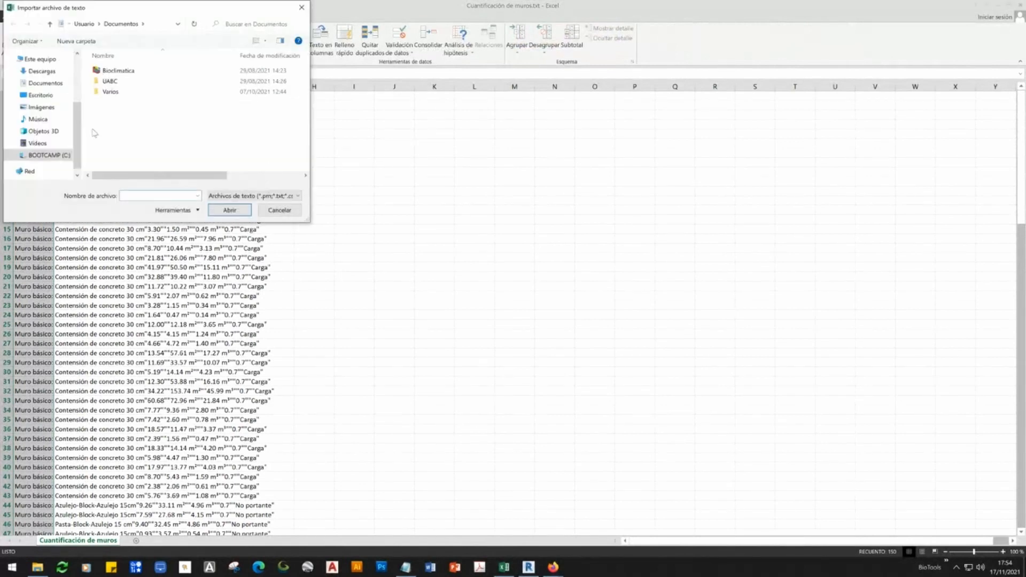
{"action": "left_click", "coordinate": [302, 7]}
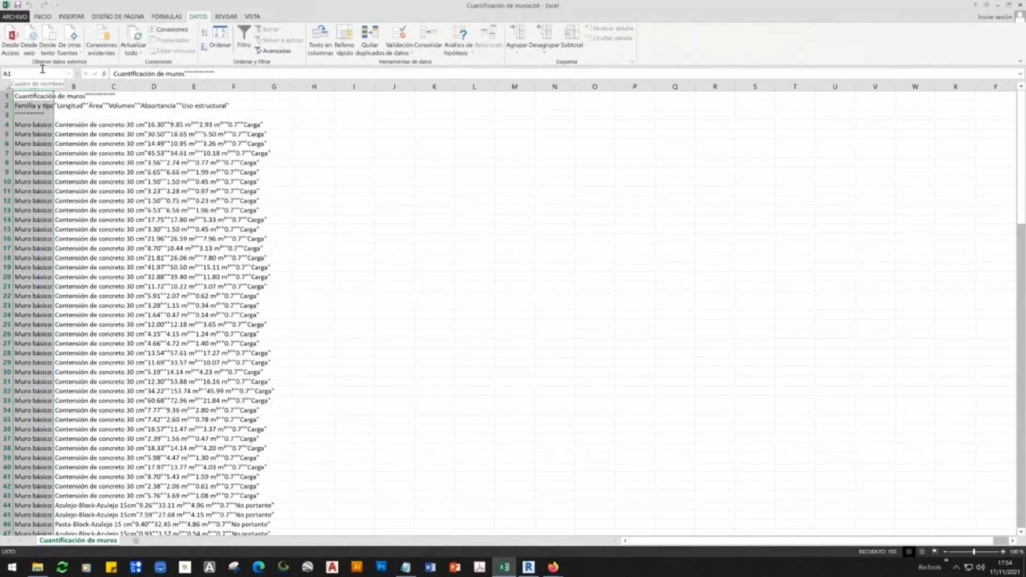
{"action": "left_click", "coordinate": [112, 134]}
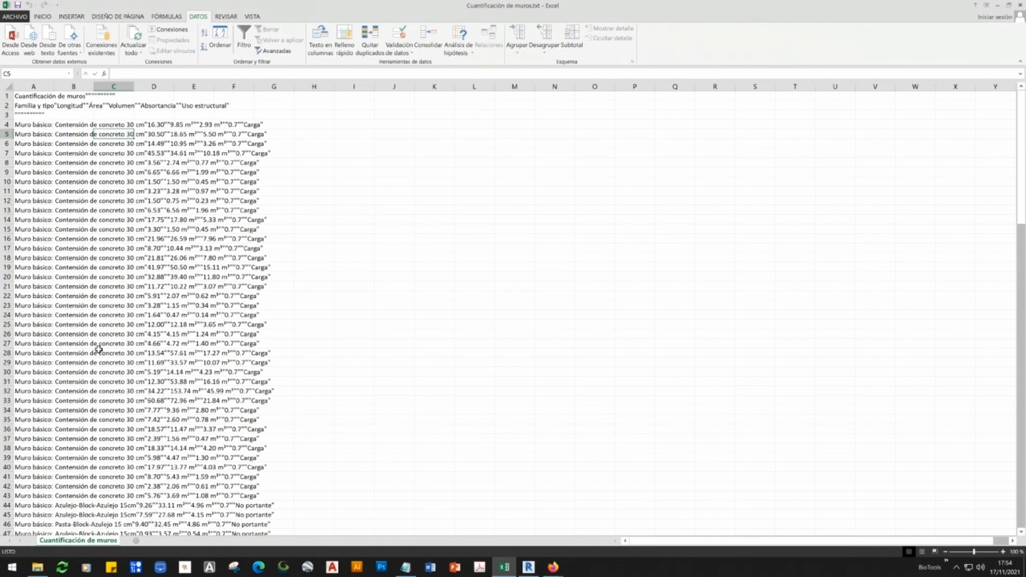
{"action": "left_click", "coordinate": [1019, 6]}
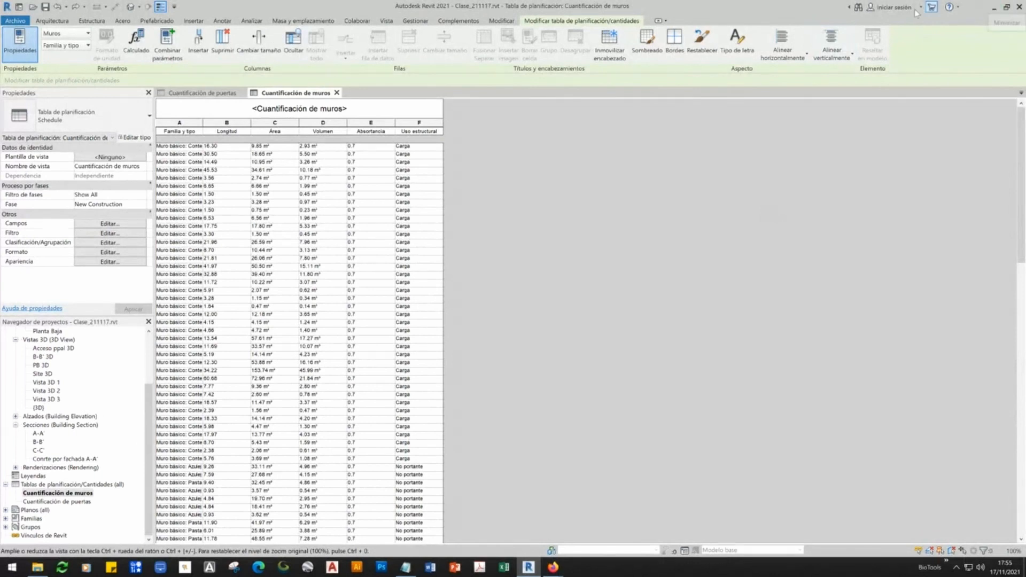
- Open a new blank Excel workbook in a reduced window and open Cuantificación de muros.txt from the desktop in Notepad
{"action": "left_click_drag", "start_coordinate": [791, 8], "coordinate": [795, 10]}
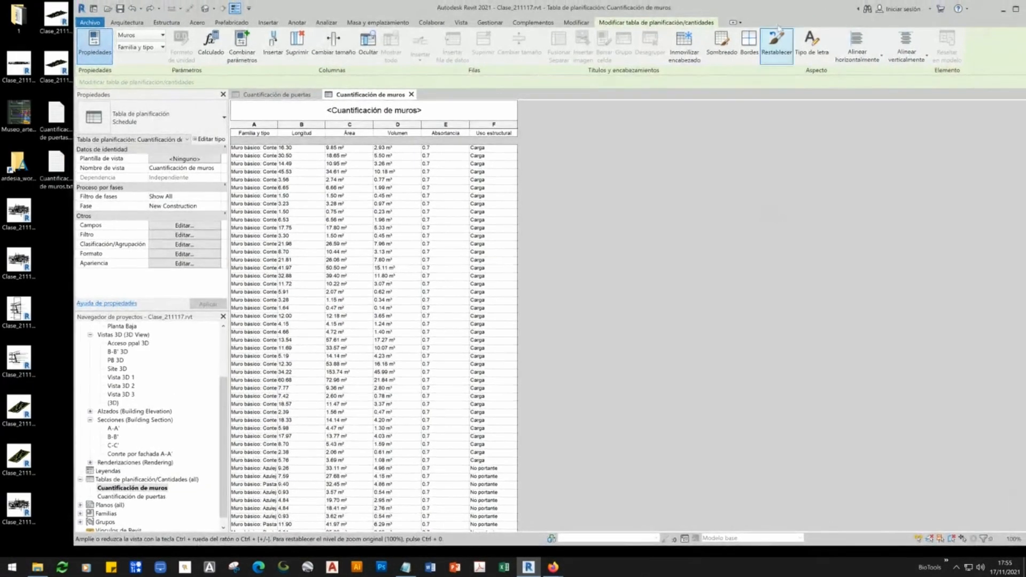
{"action": "left_click", "coordinate": [504, 567]}
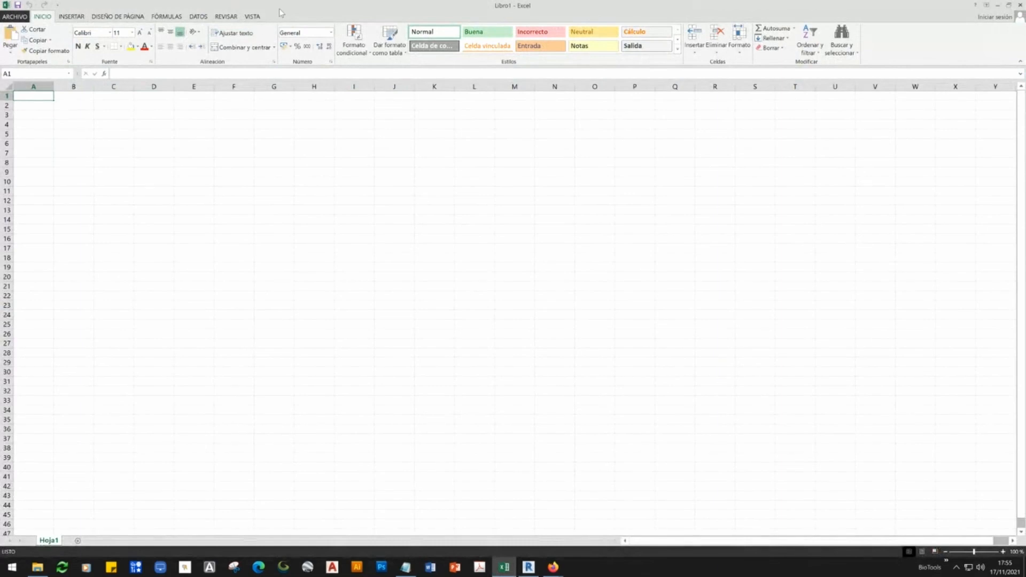
{"action": "left_click_drag", "start_coordinate": [279, 9], "coordinate": [283, 23]}
{"action": "double_click", "coordinate": [56, 165]}
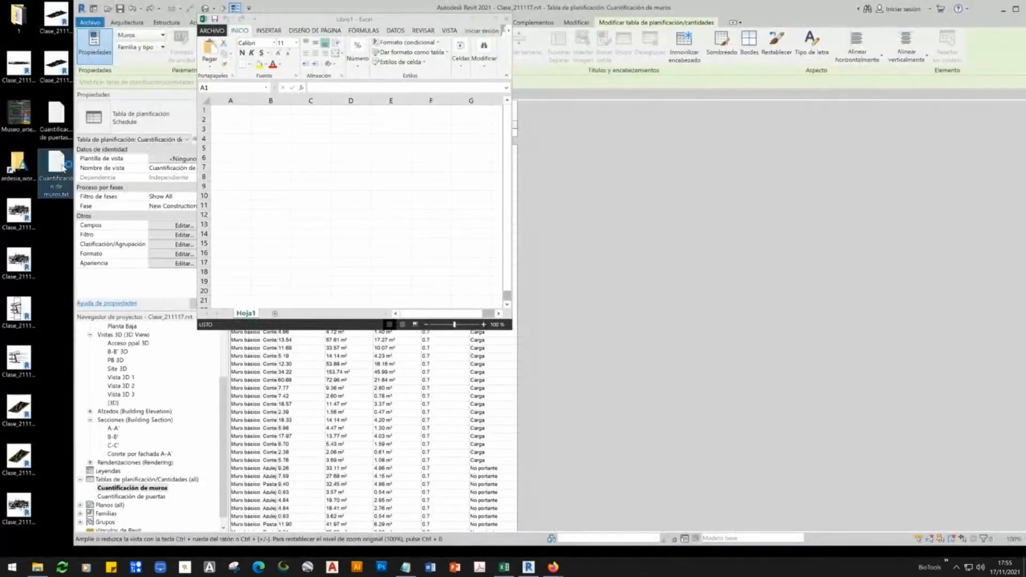
- Copy the entire text of Cuantificación de muros.txt and paste it into the blank workbook starting at cell A1
{"action": "left_click", "coordinate": [562, 278]}
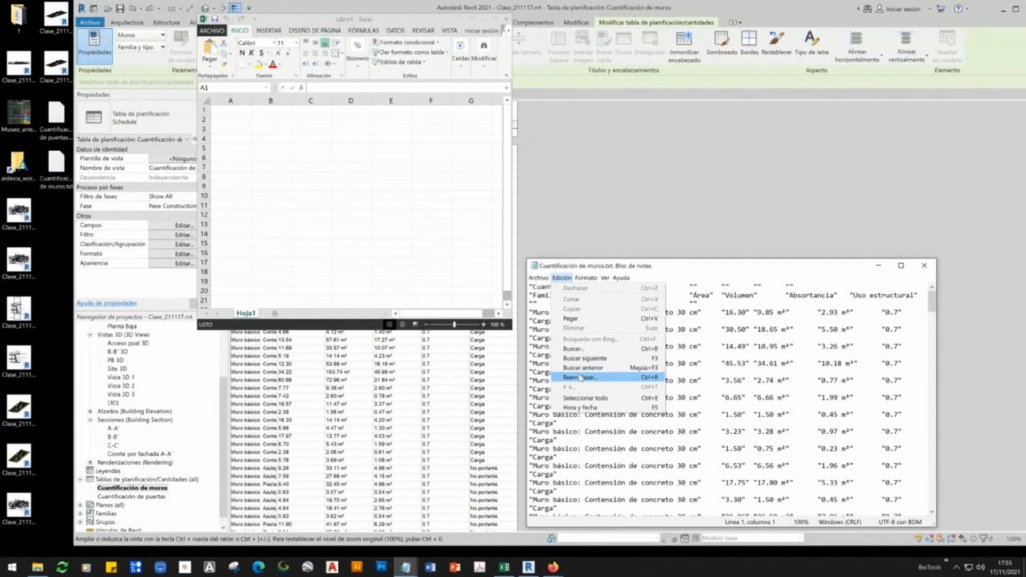
{"action": "left_click", "coordinate": [602, 398]}
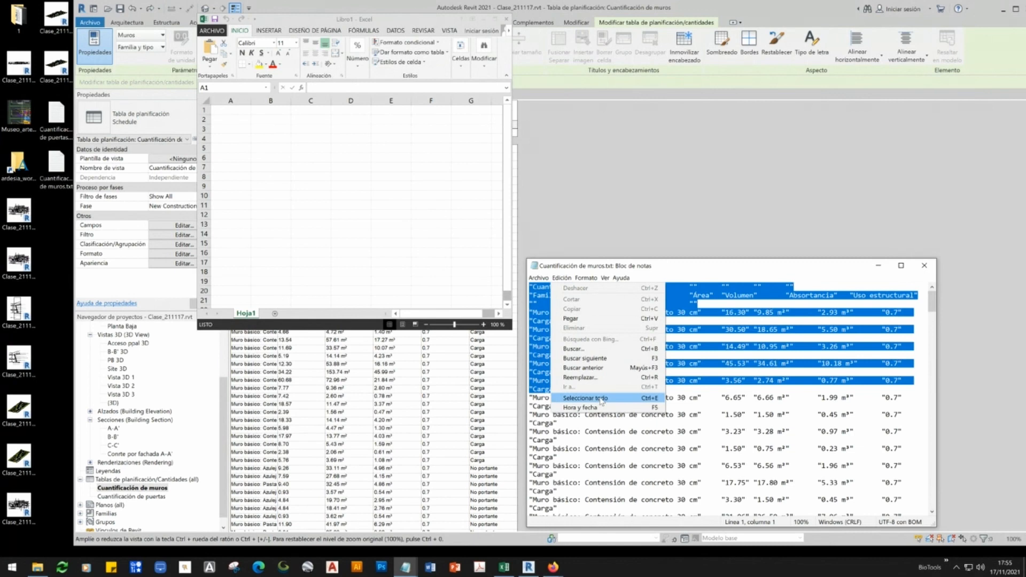
{"action": "key", "text": "ctrl+c"}
{"action": "left_click", "coordinate": [239, 111]}
{"action": "key", "text": "ctrl+v"}
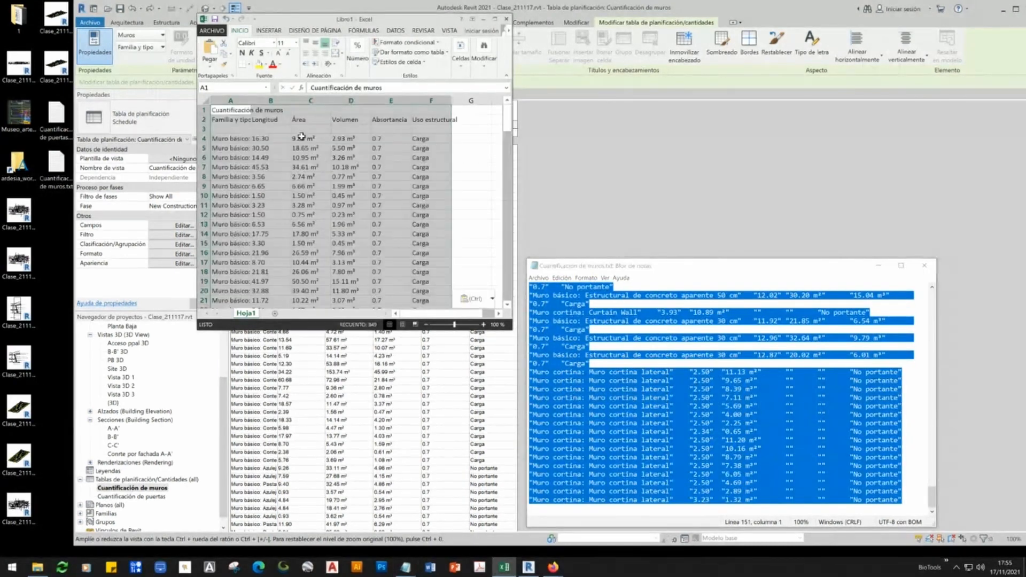
- Close the text file, widen column A to show the full wall types, and close the workbook
{"action": "left_click", "coordinate": [929, 268]}
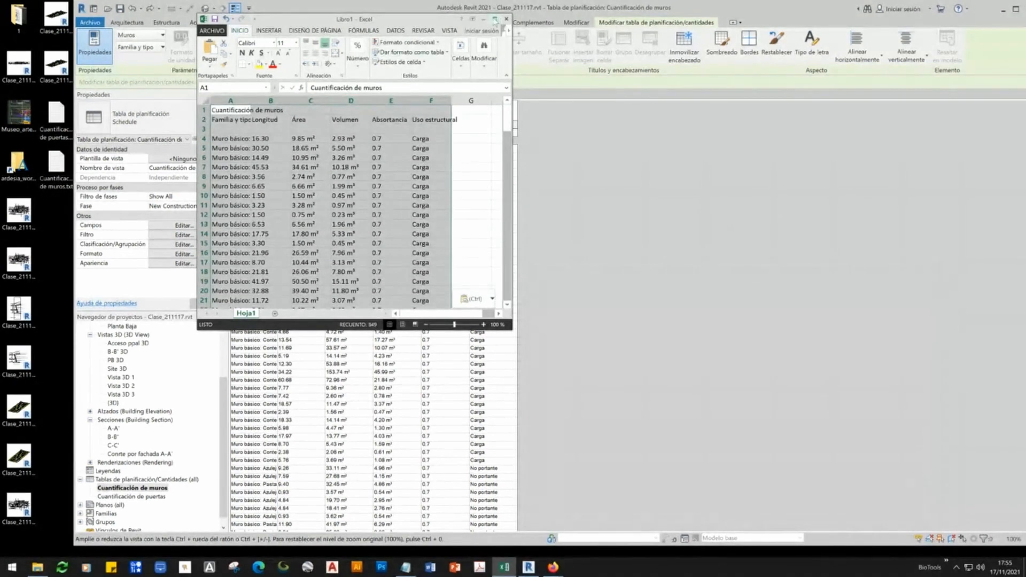
{"action": "left_click", "coordinate": [495, 19]}
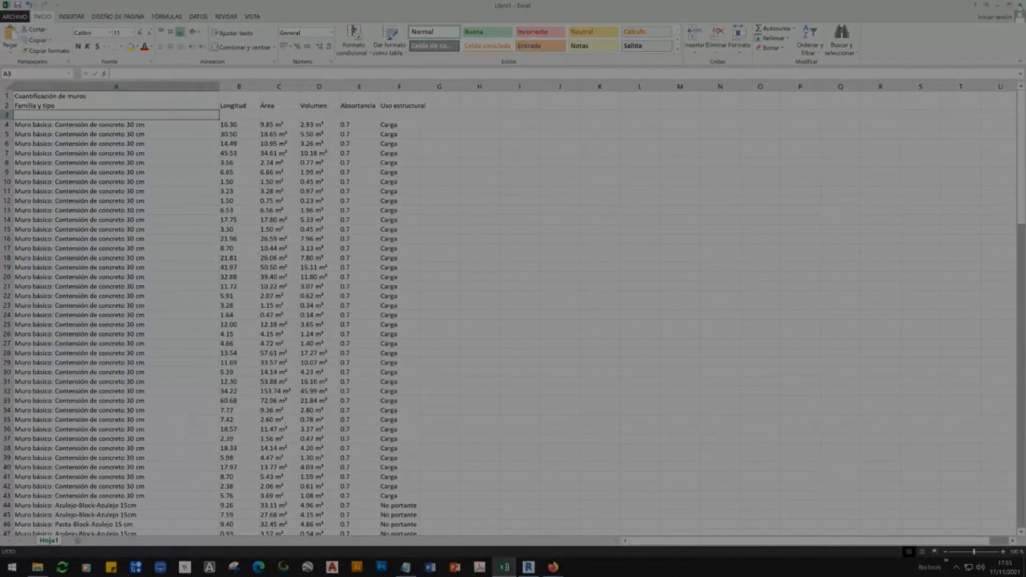
{"action": "left_click", "coordinate": [1020, 5]}
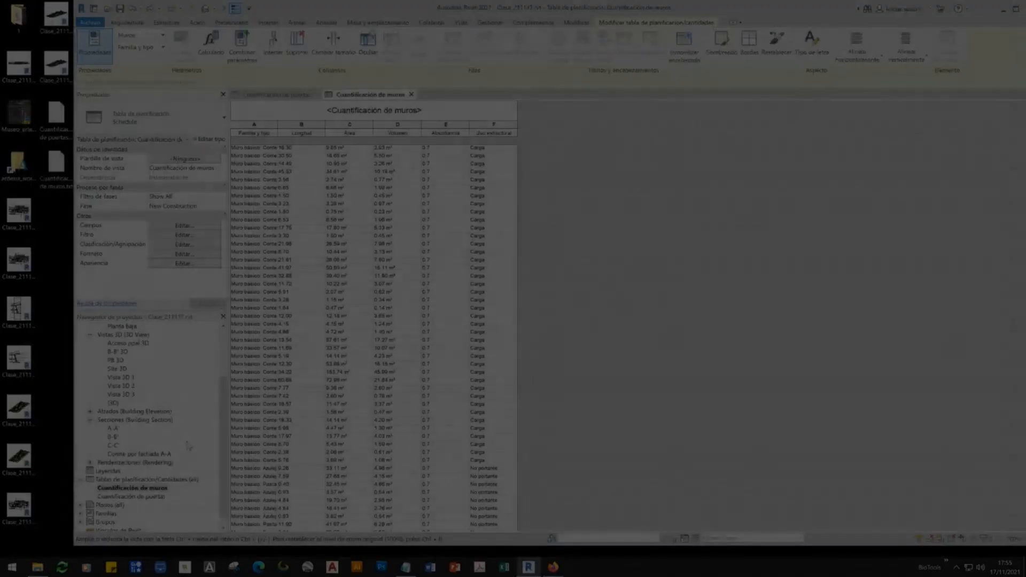